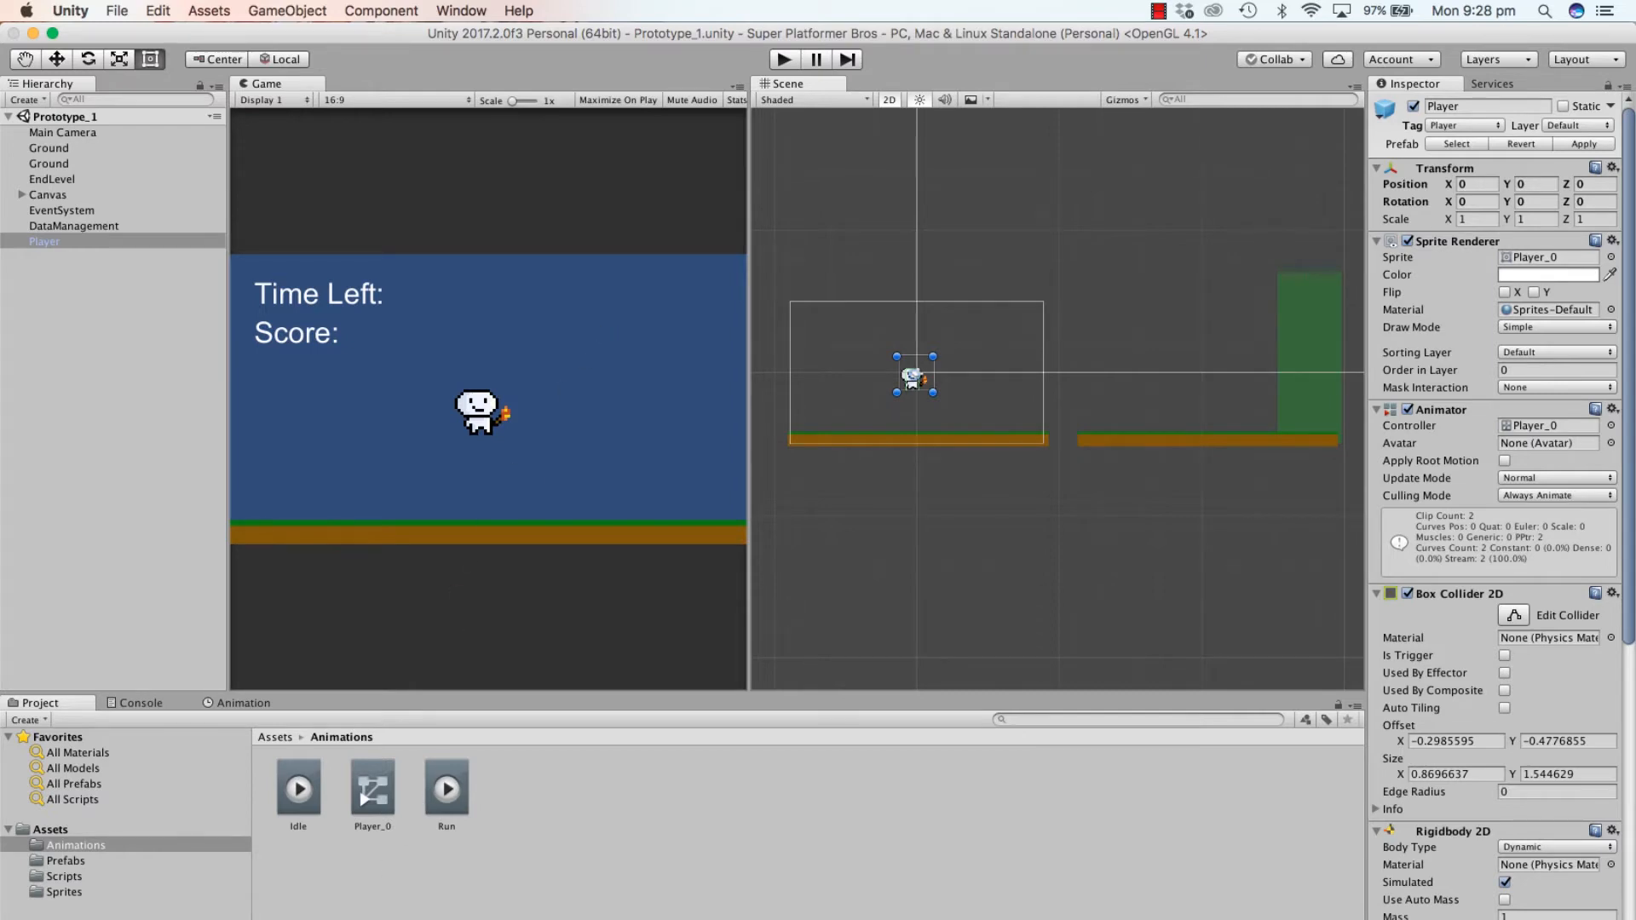
Step: Switch to Chrome and read the Current Projects introduction on the Patreon page, highlighting the text about the 2D Platformer
key("super+Tab")
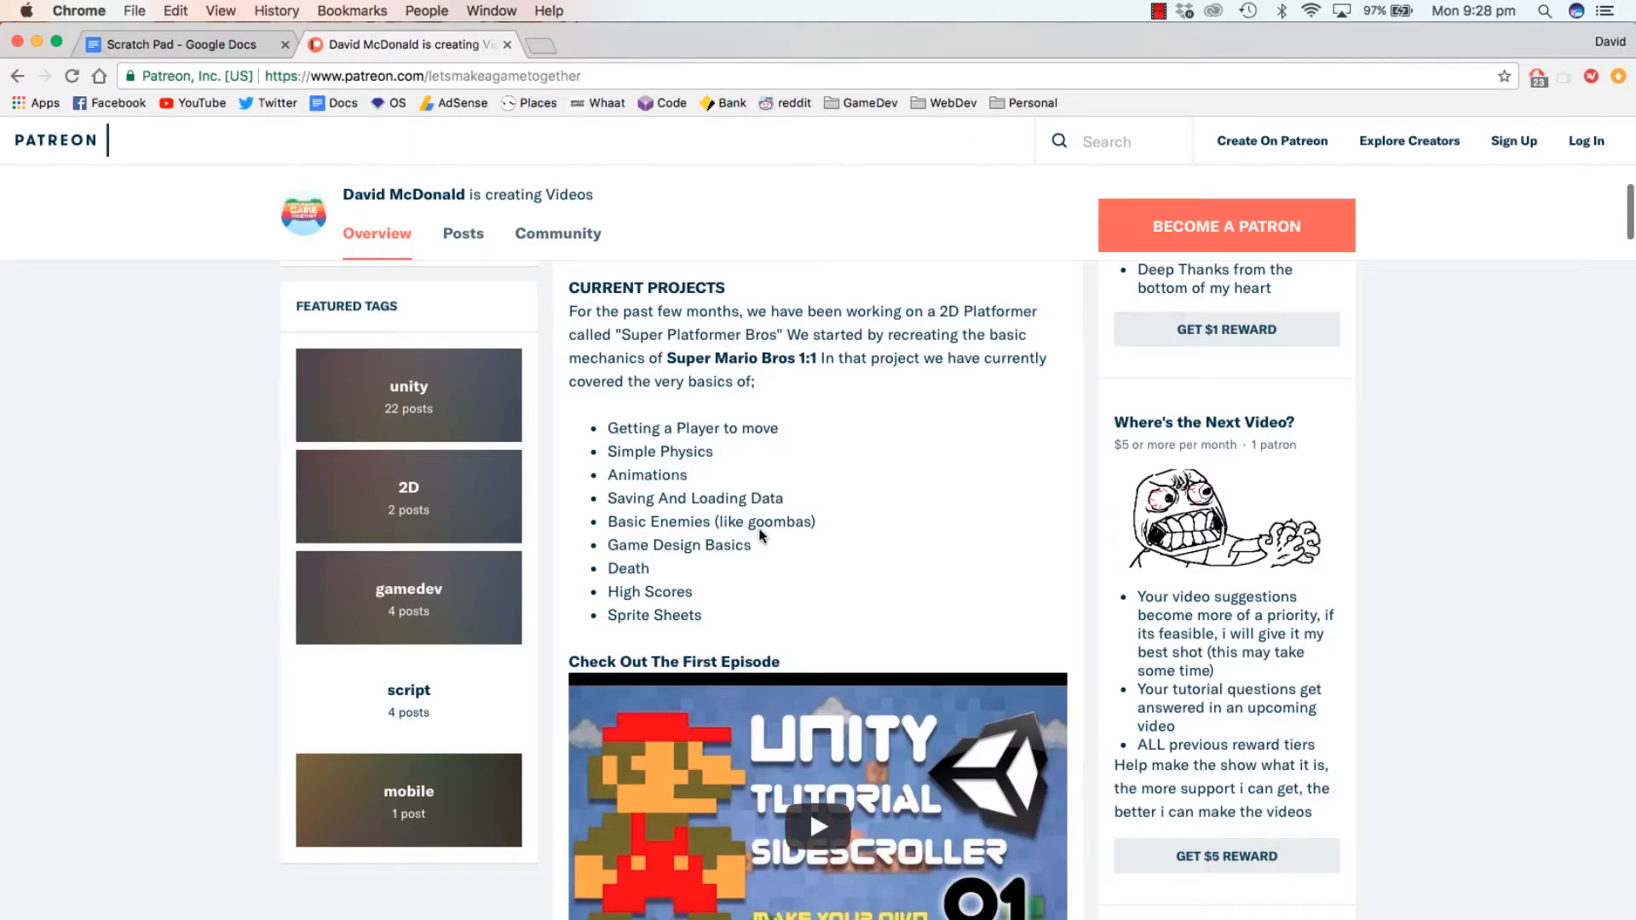
scroll(761, 534, "down", 1)
scroll(777, 426, "up", 2)
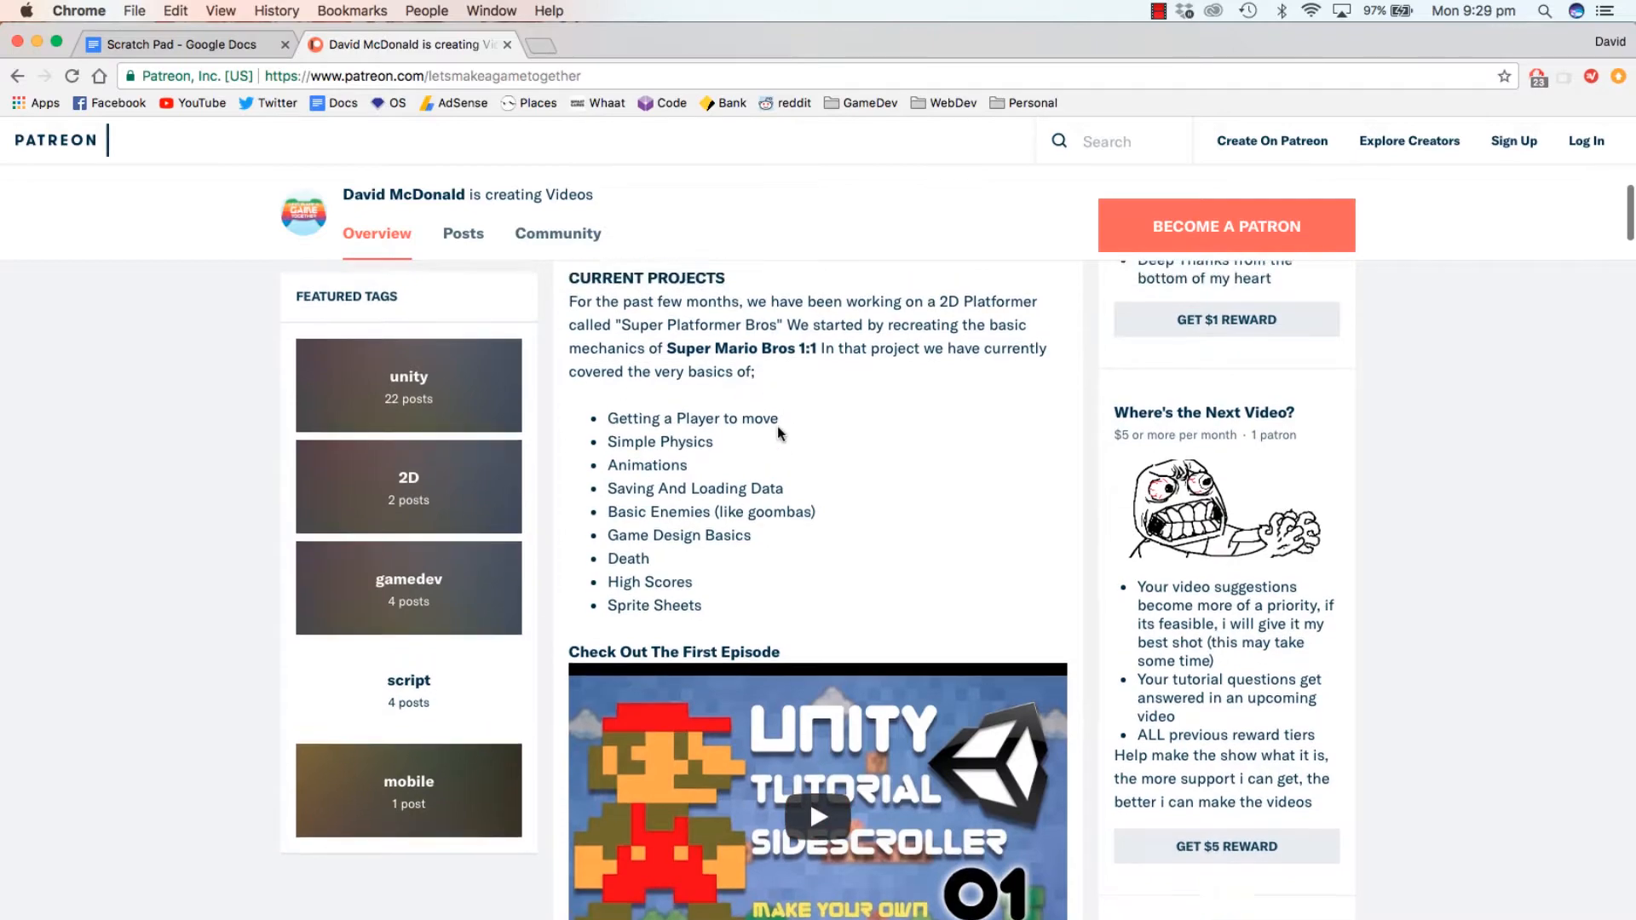
scroll(778, 426, "down", 8)
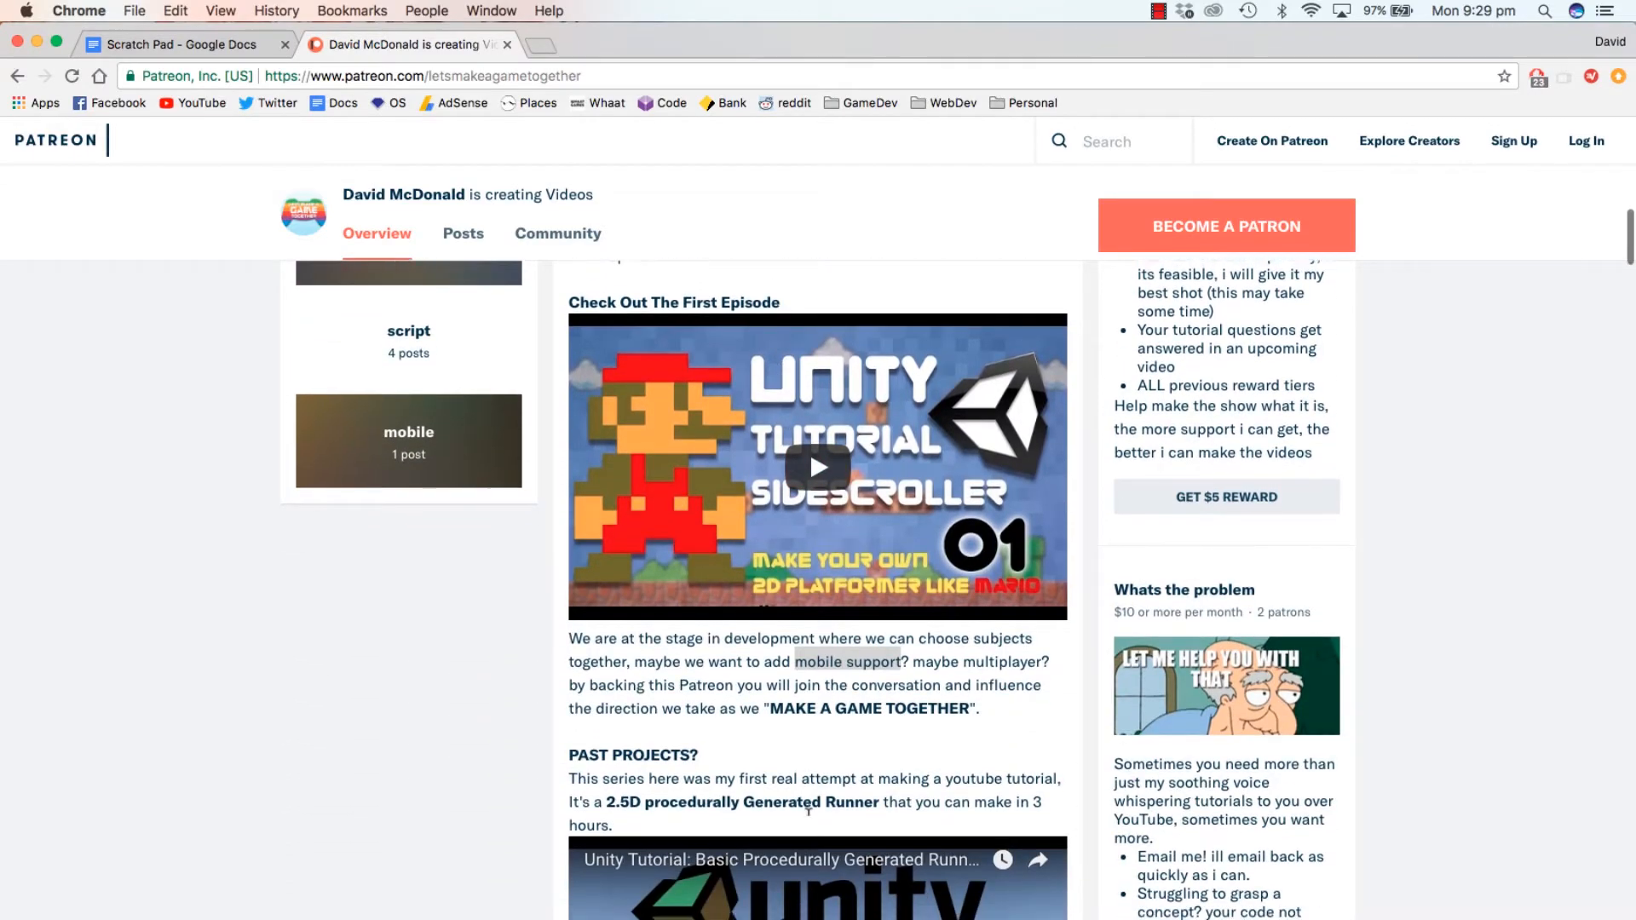
scroll(810, 821, "up", 10)
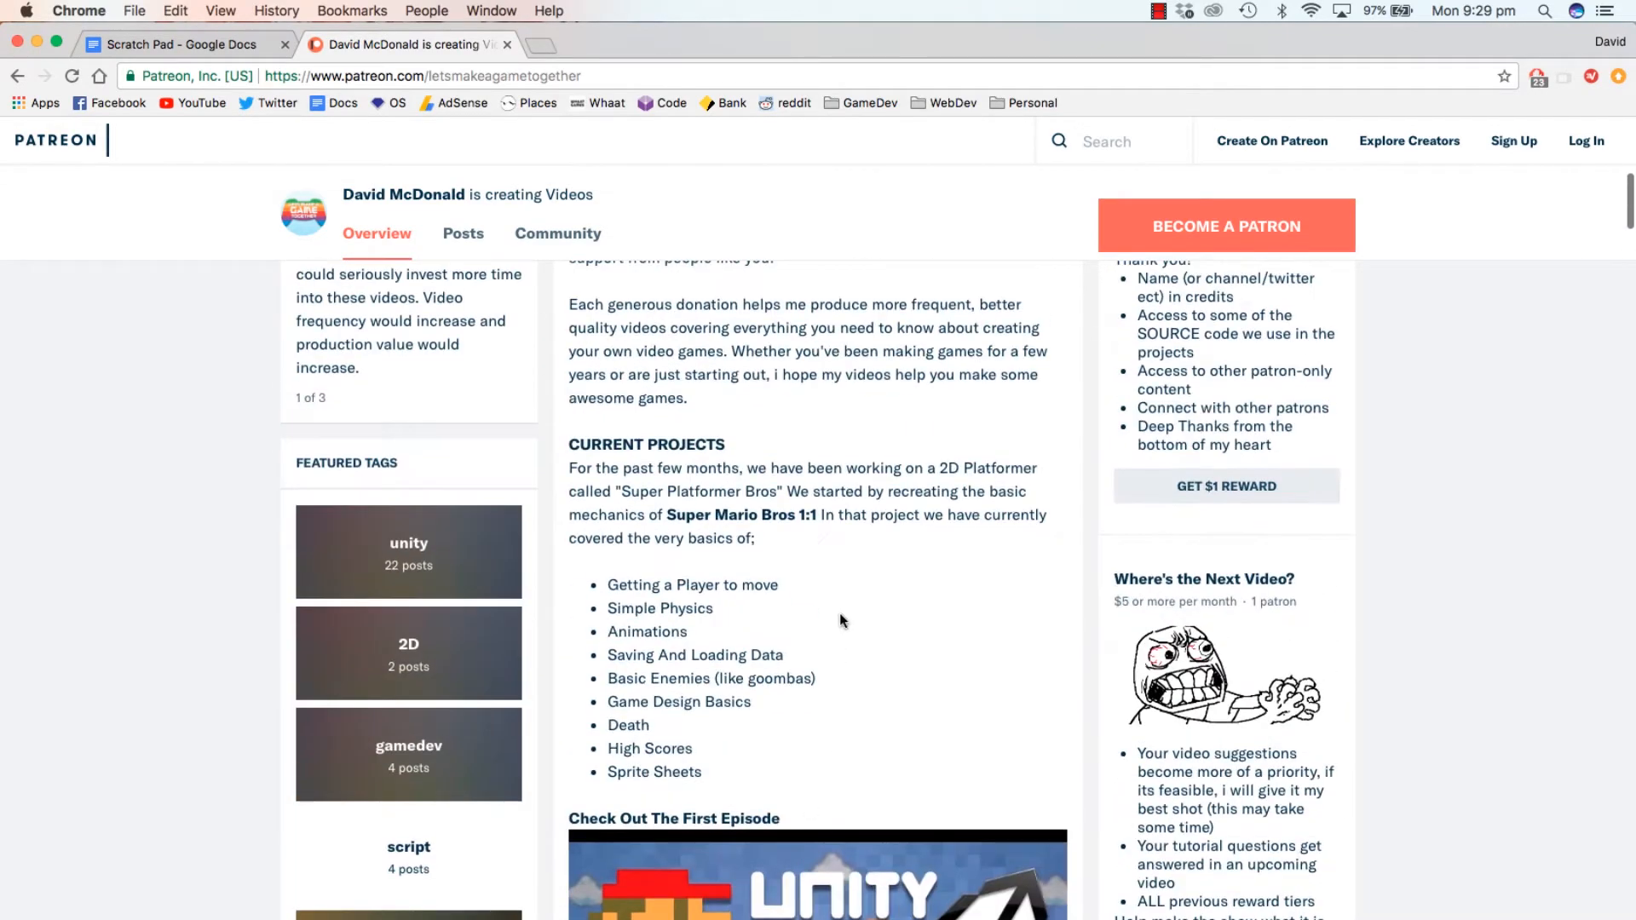
scroll(840, 620, "down", 3)
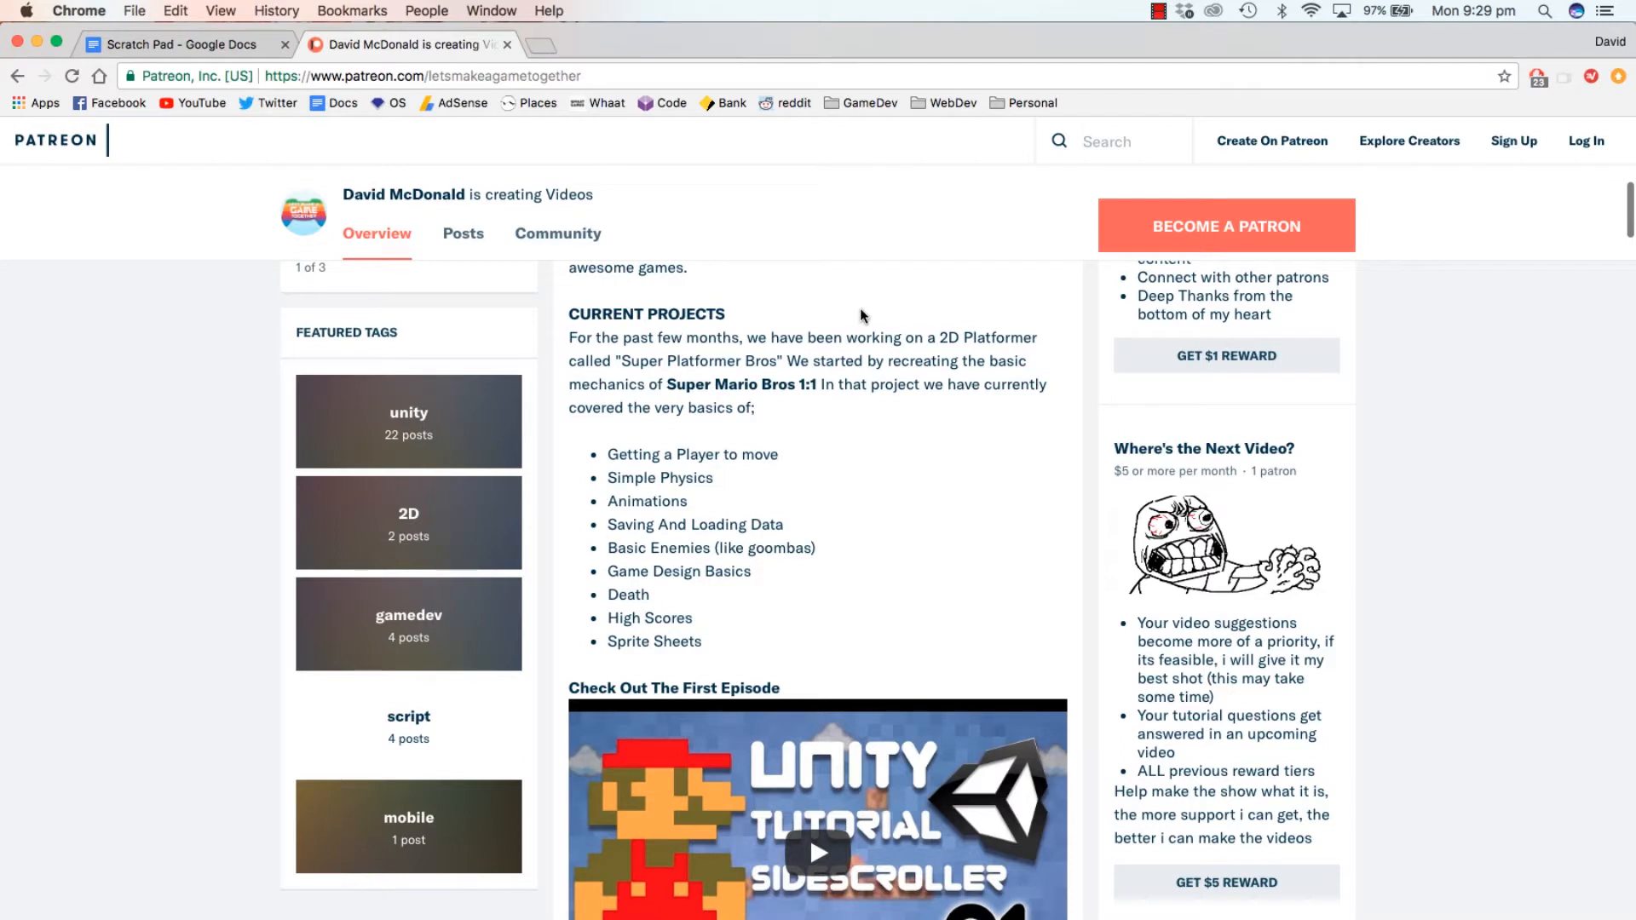
left_click_drag(936, 337, 1048, 413)
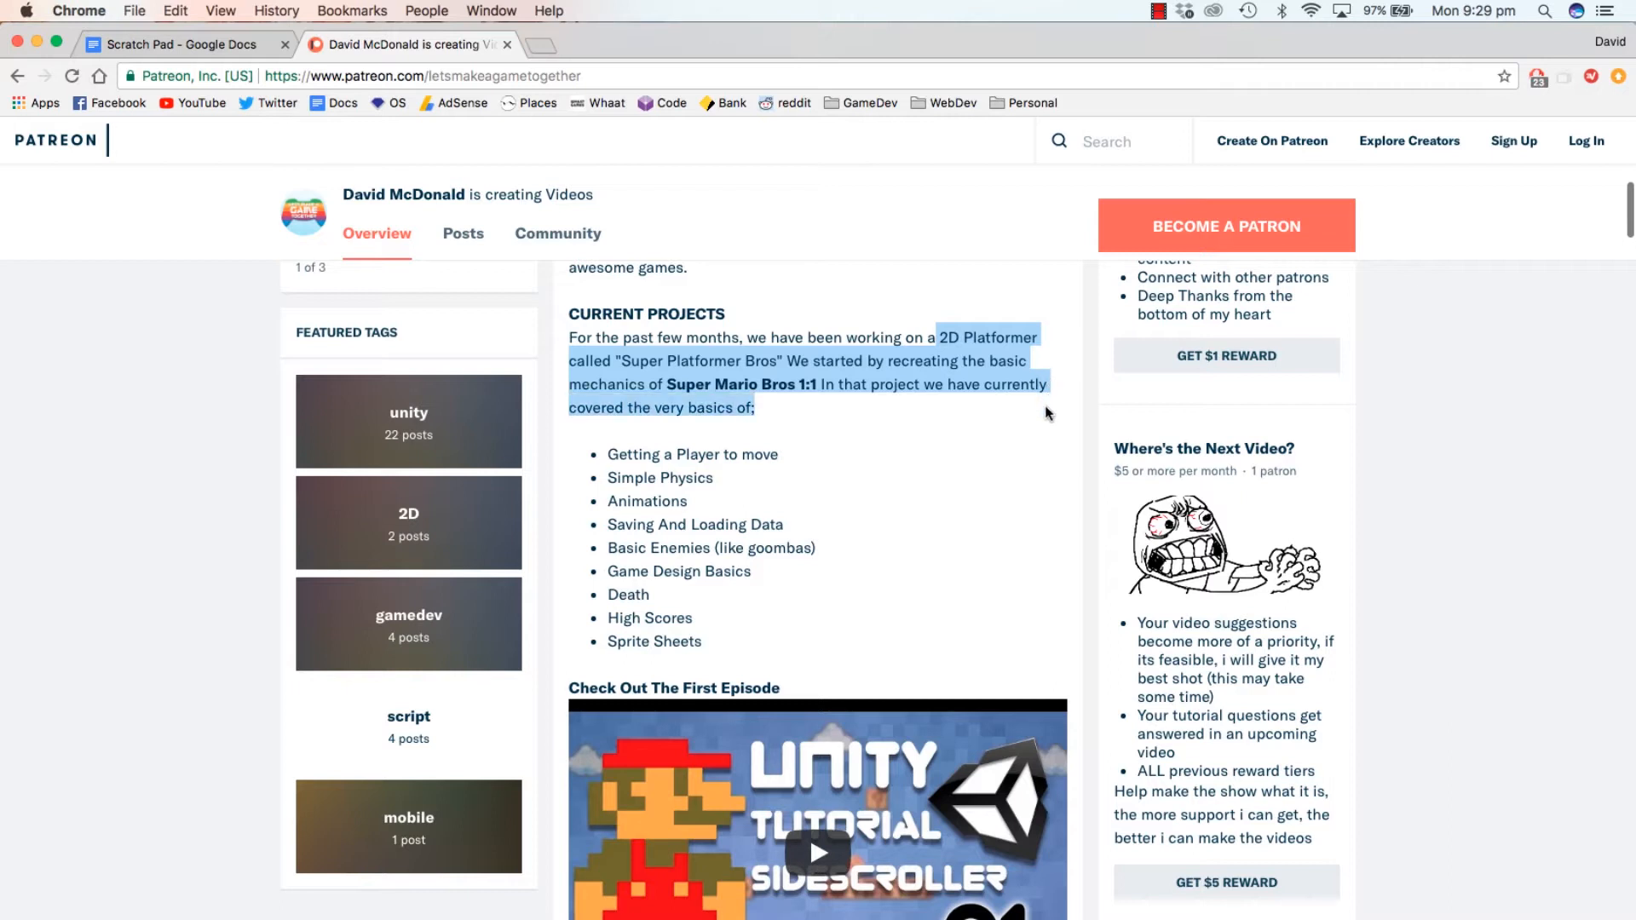
scroll(1047, 413, "down", 3)
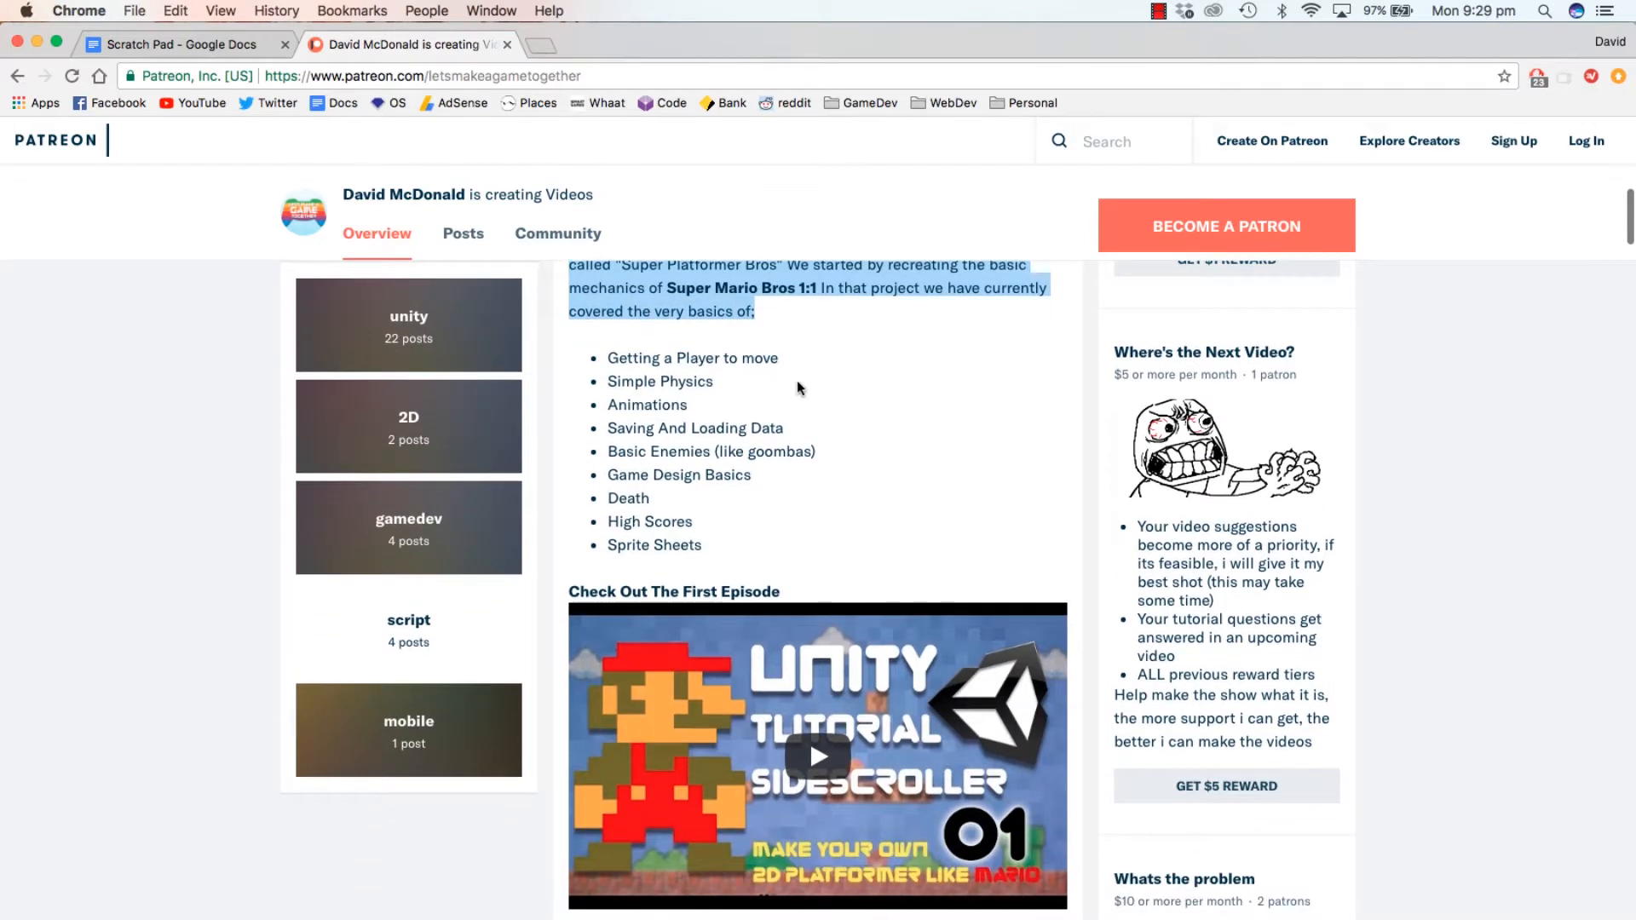
Step: Go through the list of covered basics under Current Projects, highlighting topics from Getting a Player to move to Sprite Sheets
triple_click(731, 358)
triple_click(676, 380)
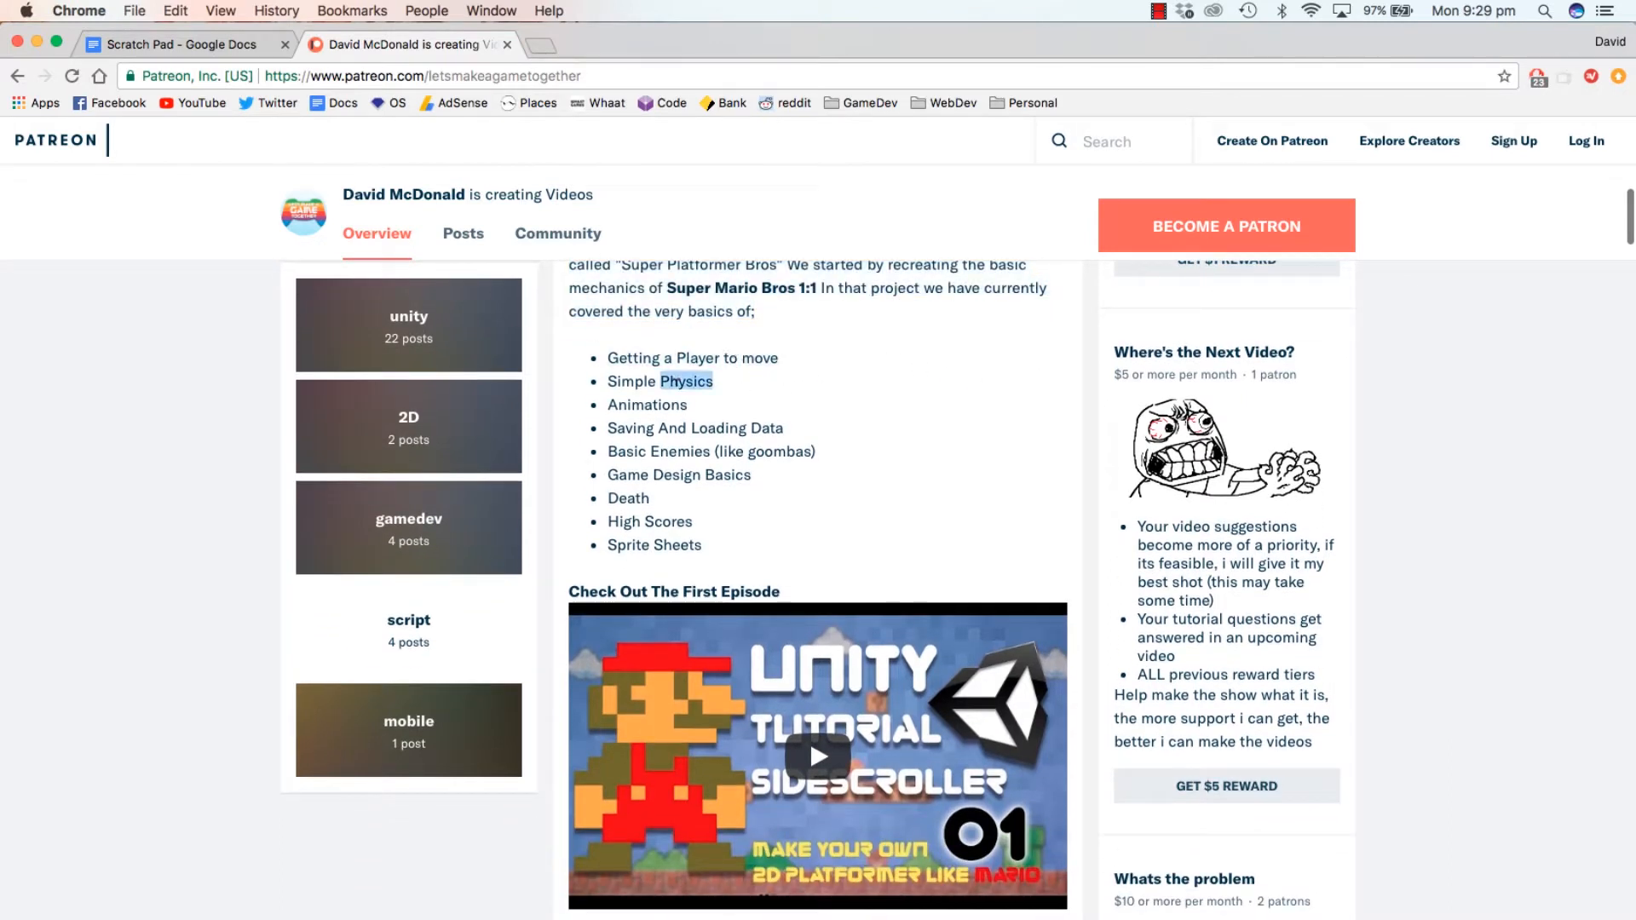
triple_click(663, 403)
triple_click(685, 429)
triple_click(685, 452)
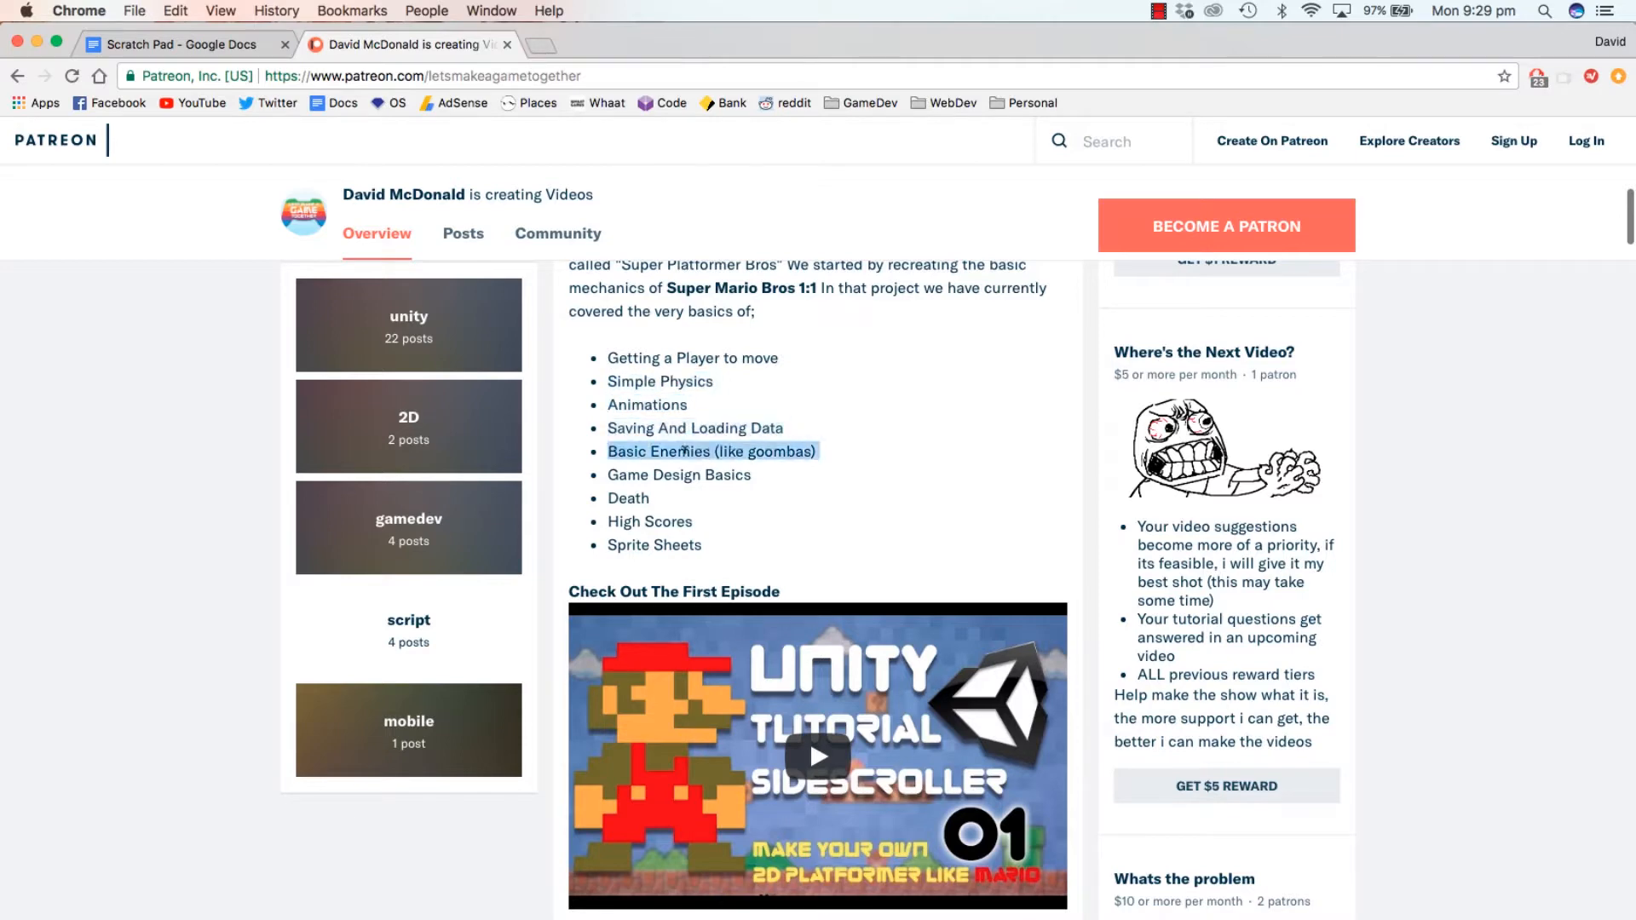
triple_click(775, 445)
triple_click(692, 474)
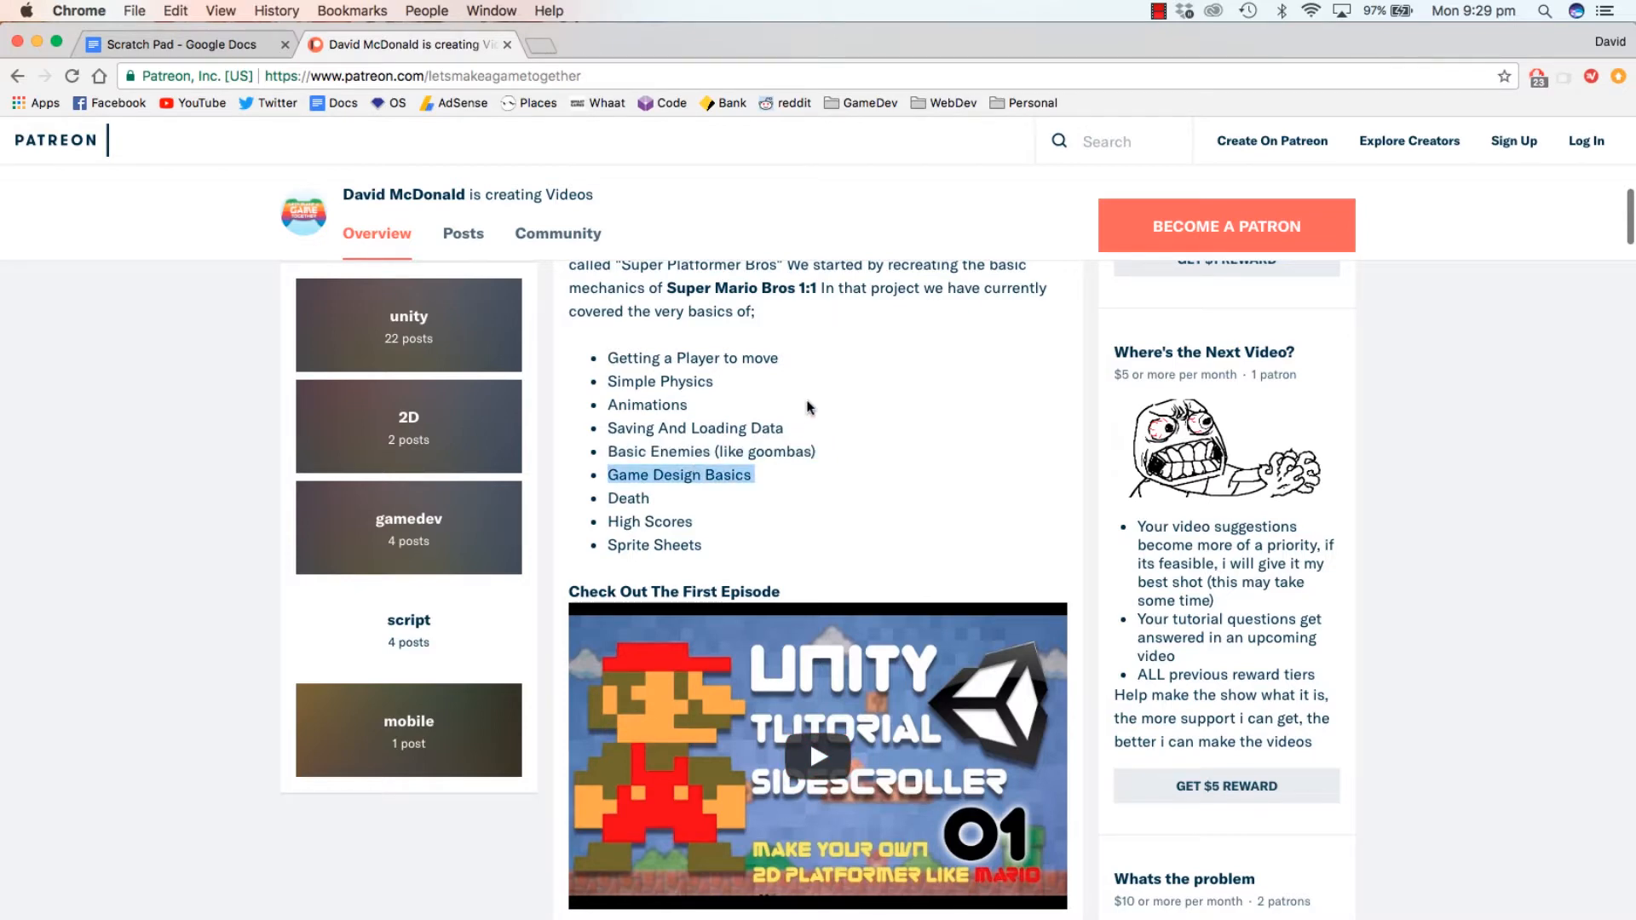
double_click(629, 496)
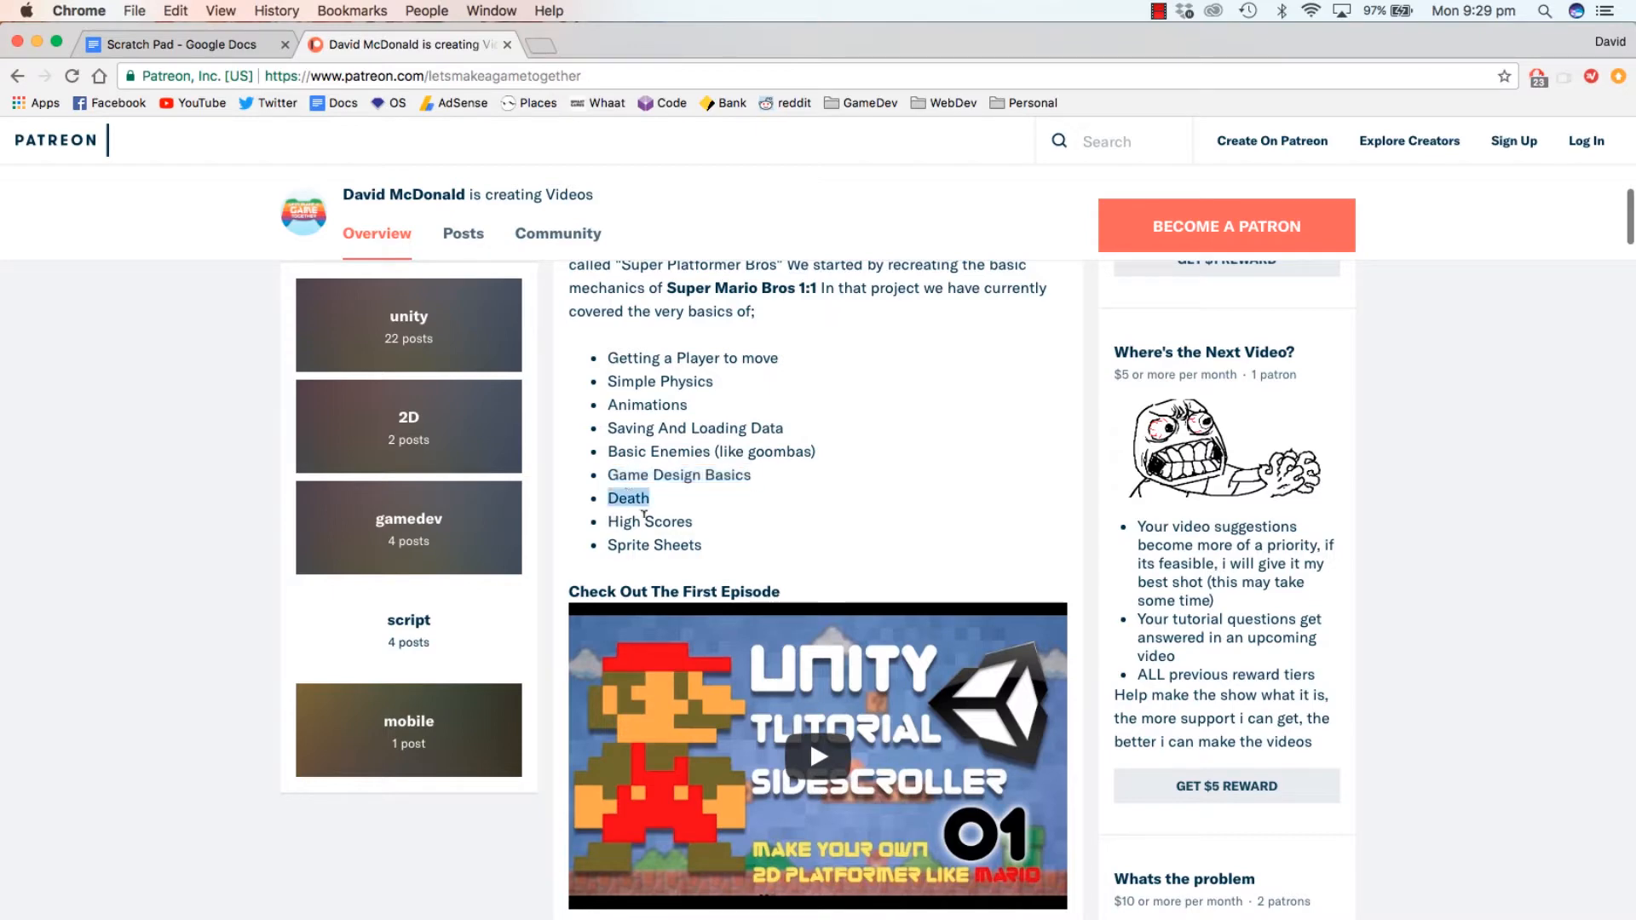
triple_click(654, 522)
triple_click(660, 546)
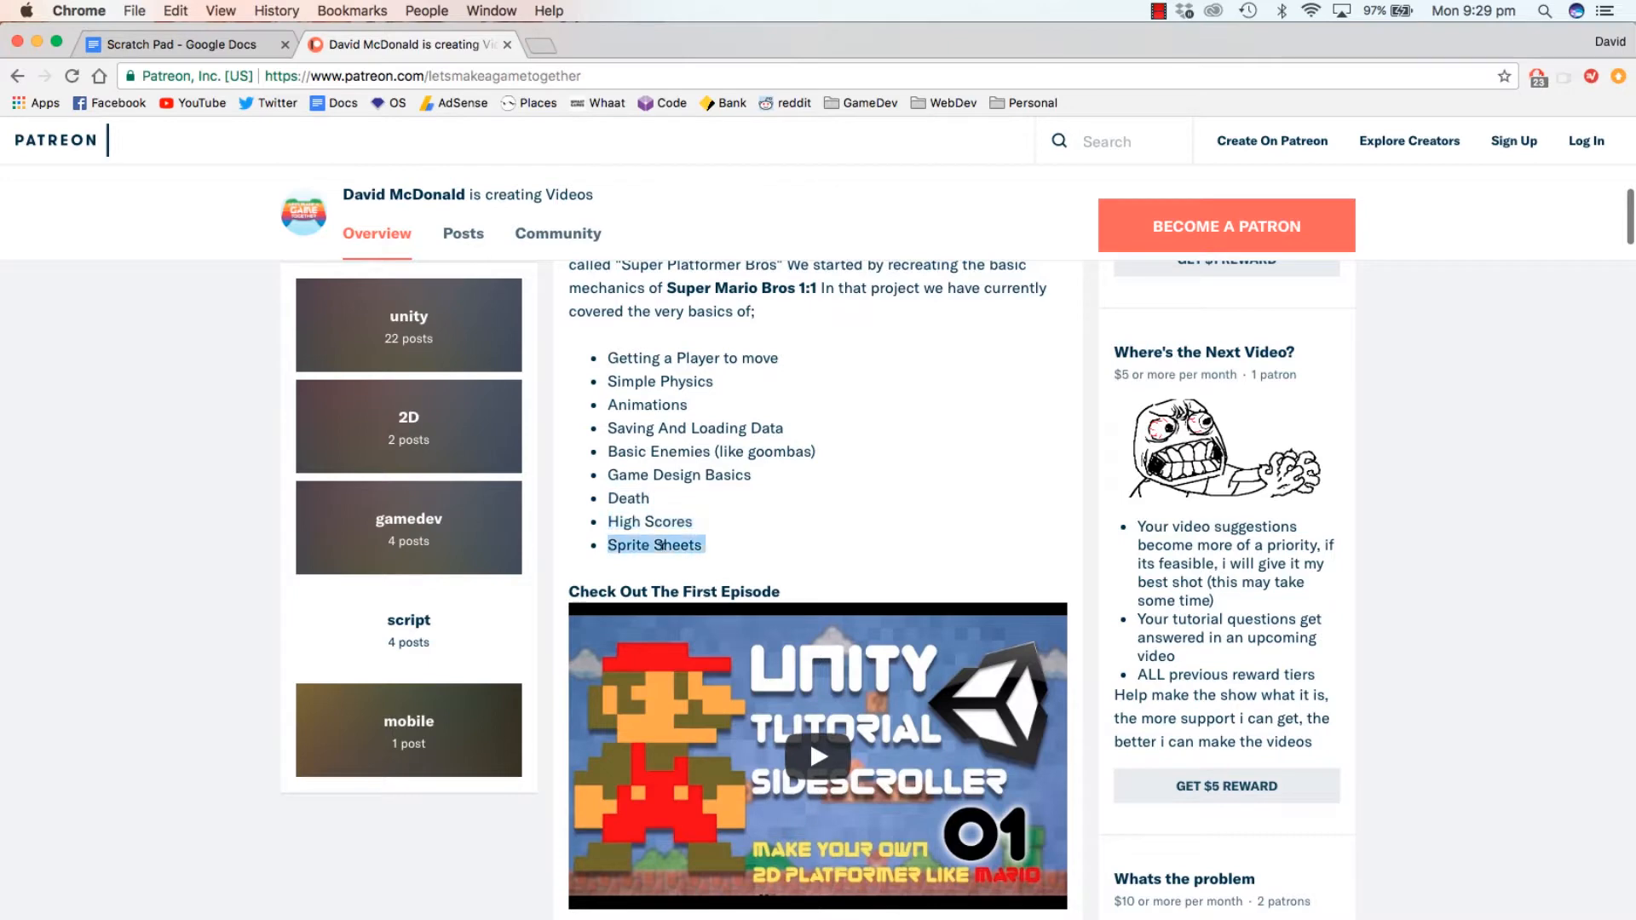
scroll(824, 417, "down", 2)
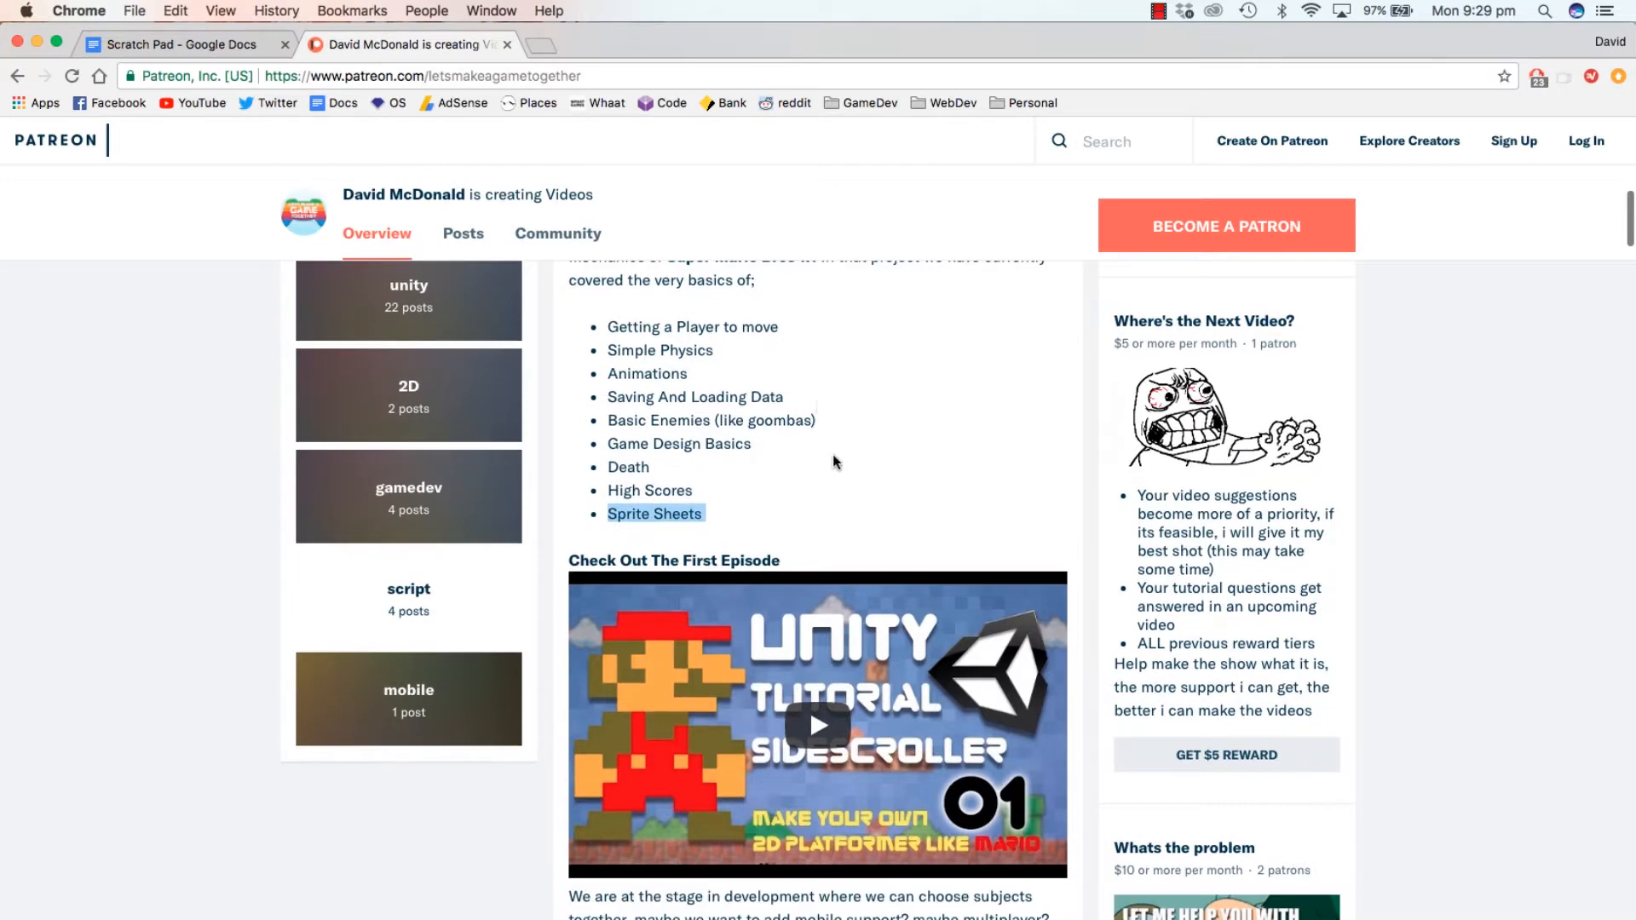
scroll(832, 460, "up", 1)
left_click(853, 439)
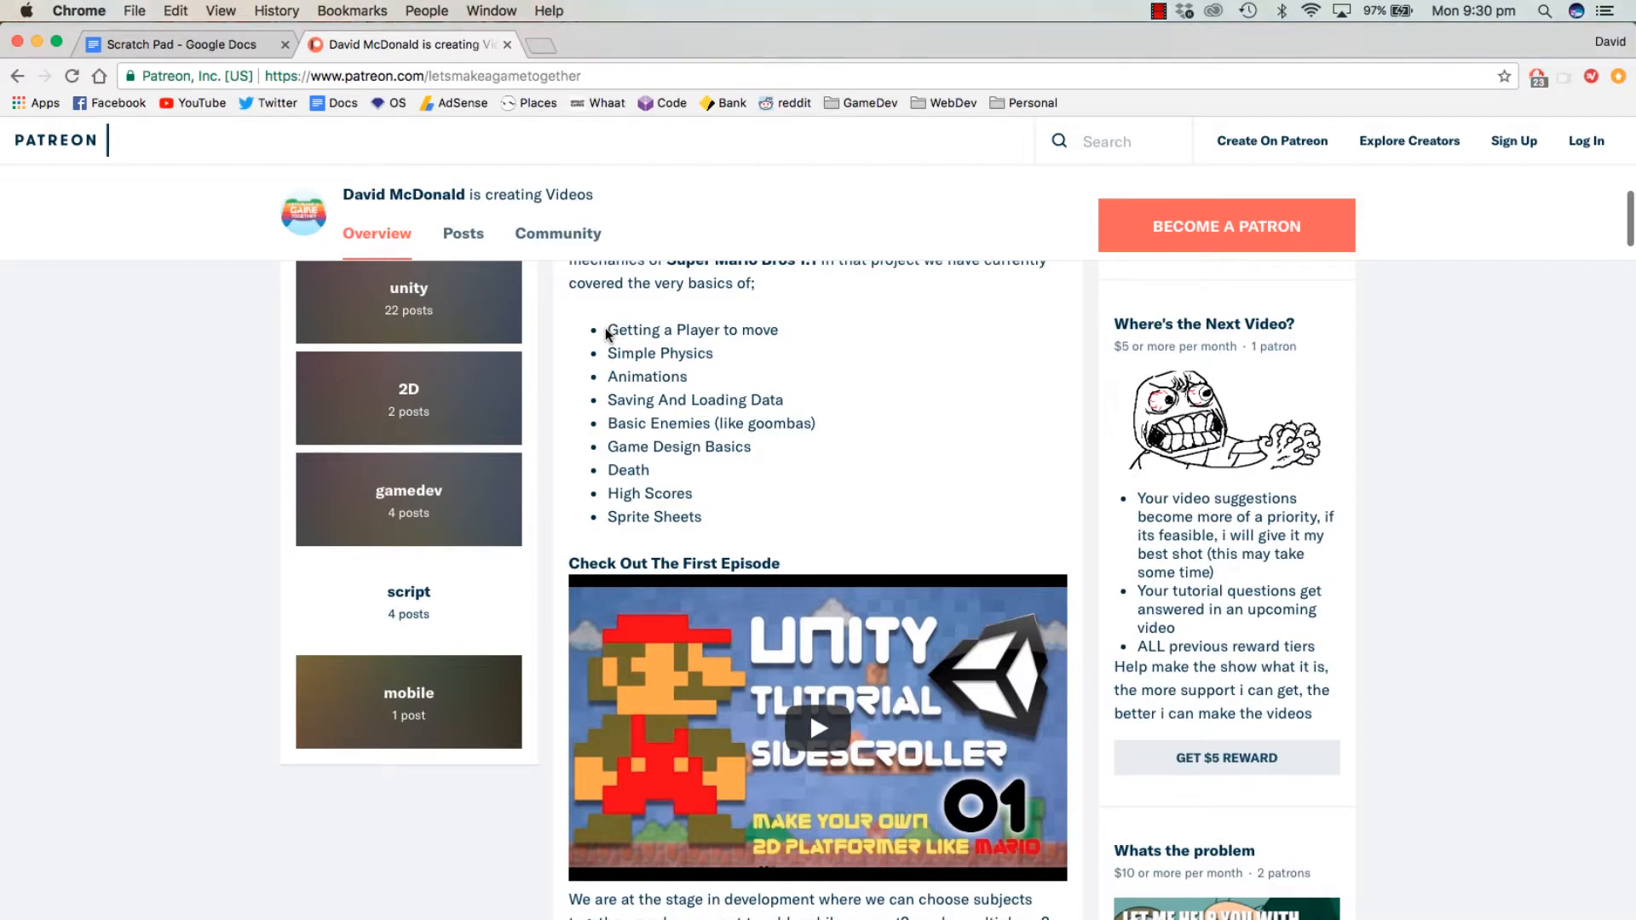
scroll(607, 333, "down", 1)
scroll(606, 336, "up", 2)
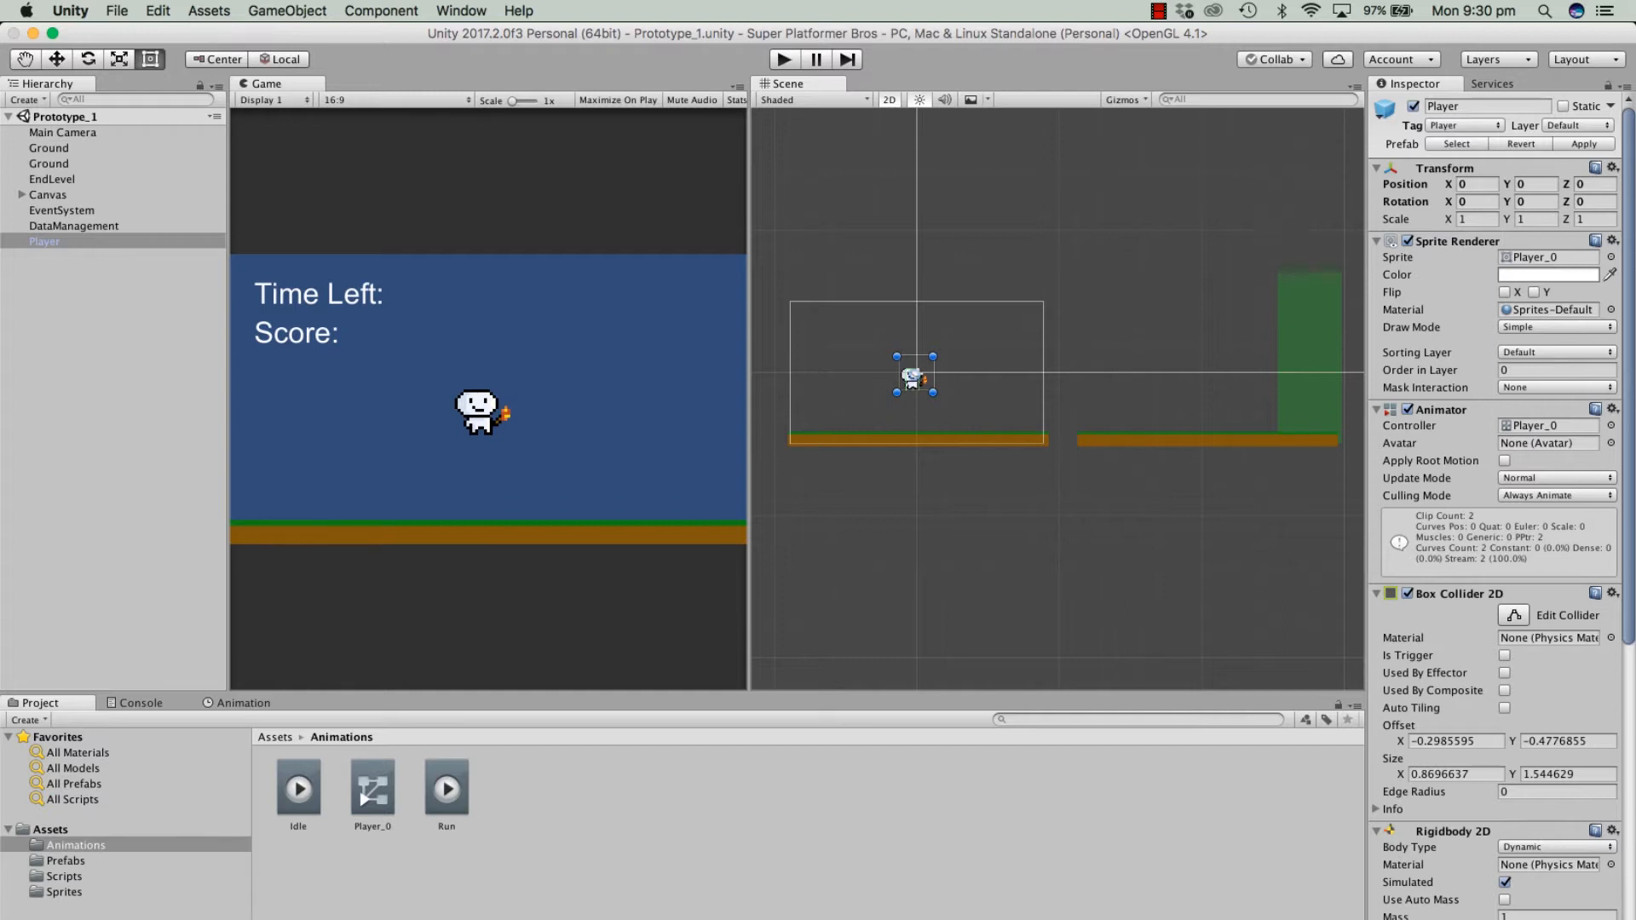
Step: Return to the Patreon page in Chrome and look over the list of covered topics again
key("super+Tab")
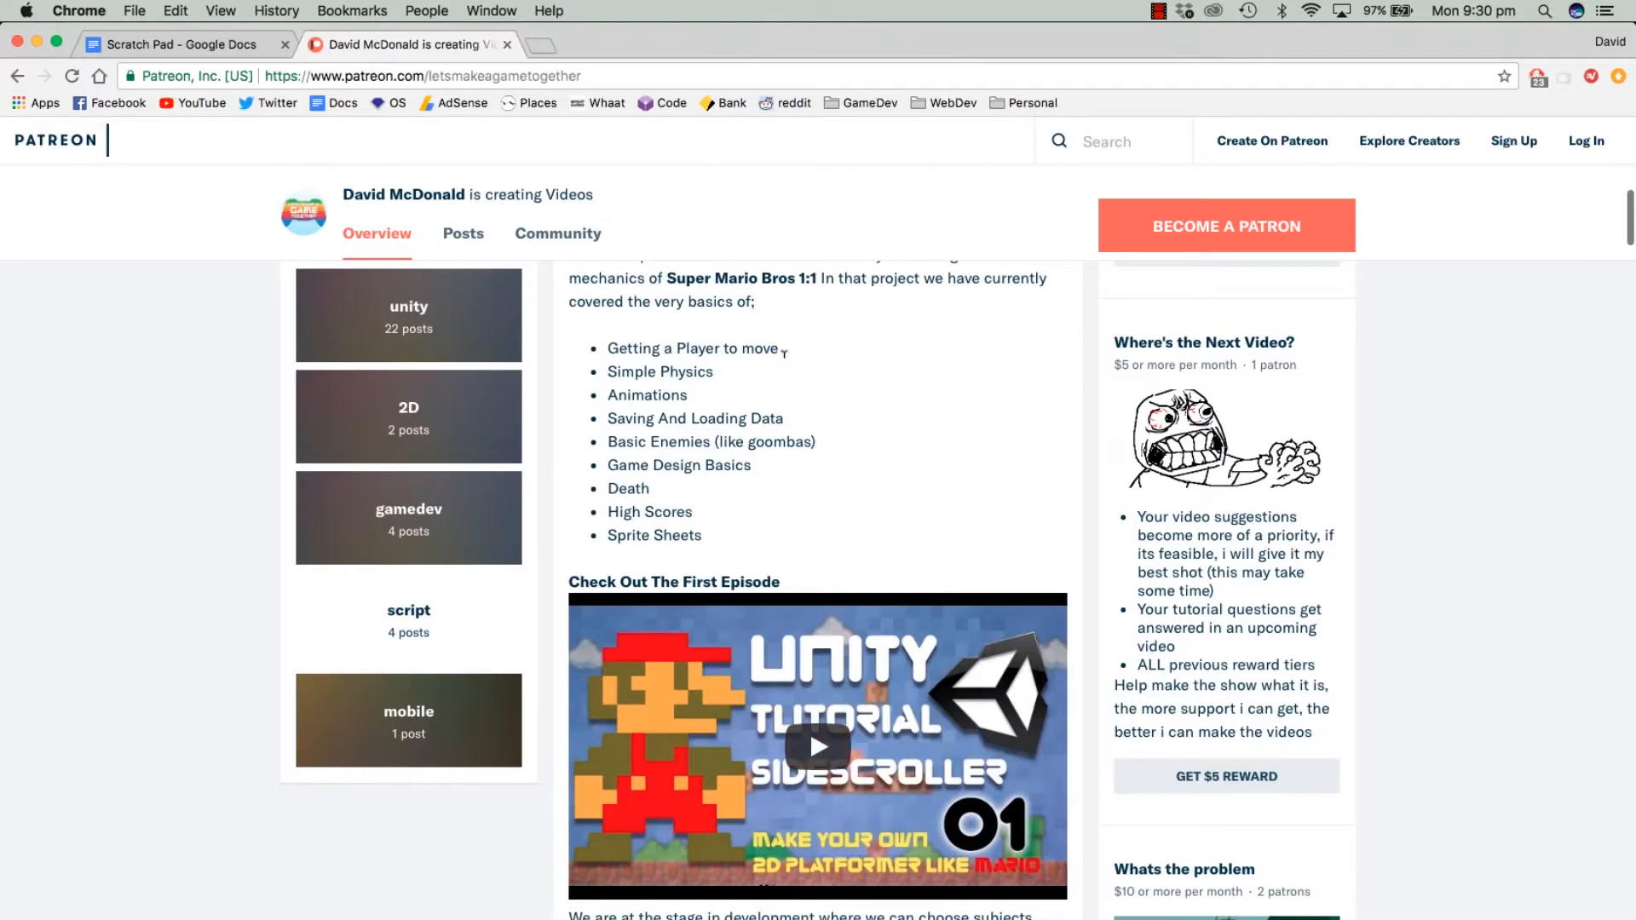
scroll(812, 442, "down", 1)
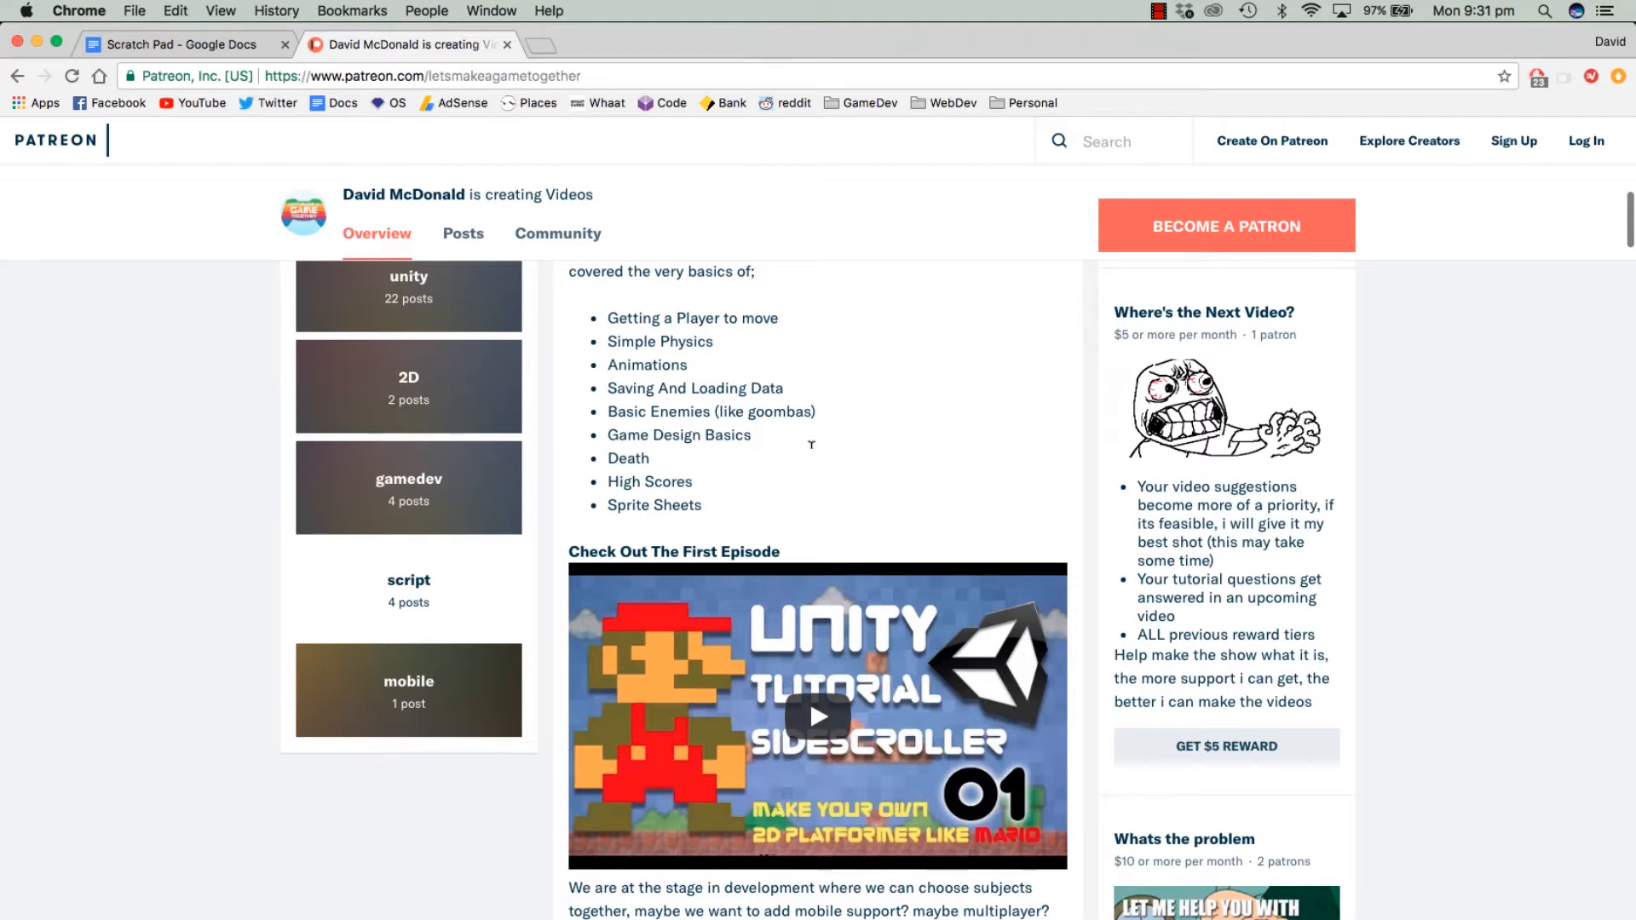
scroll(812, 444, "down", 1)
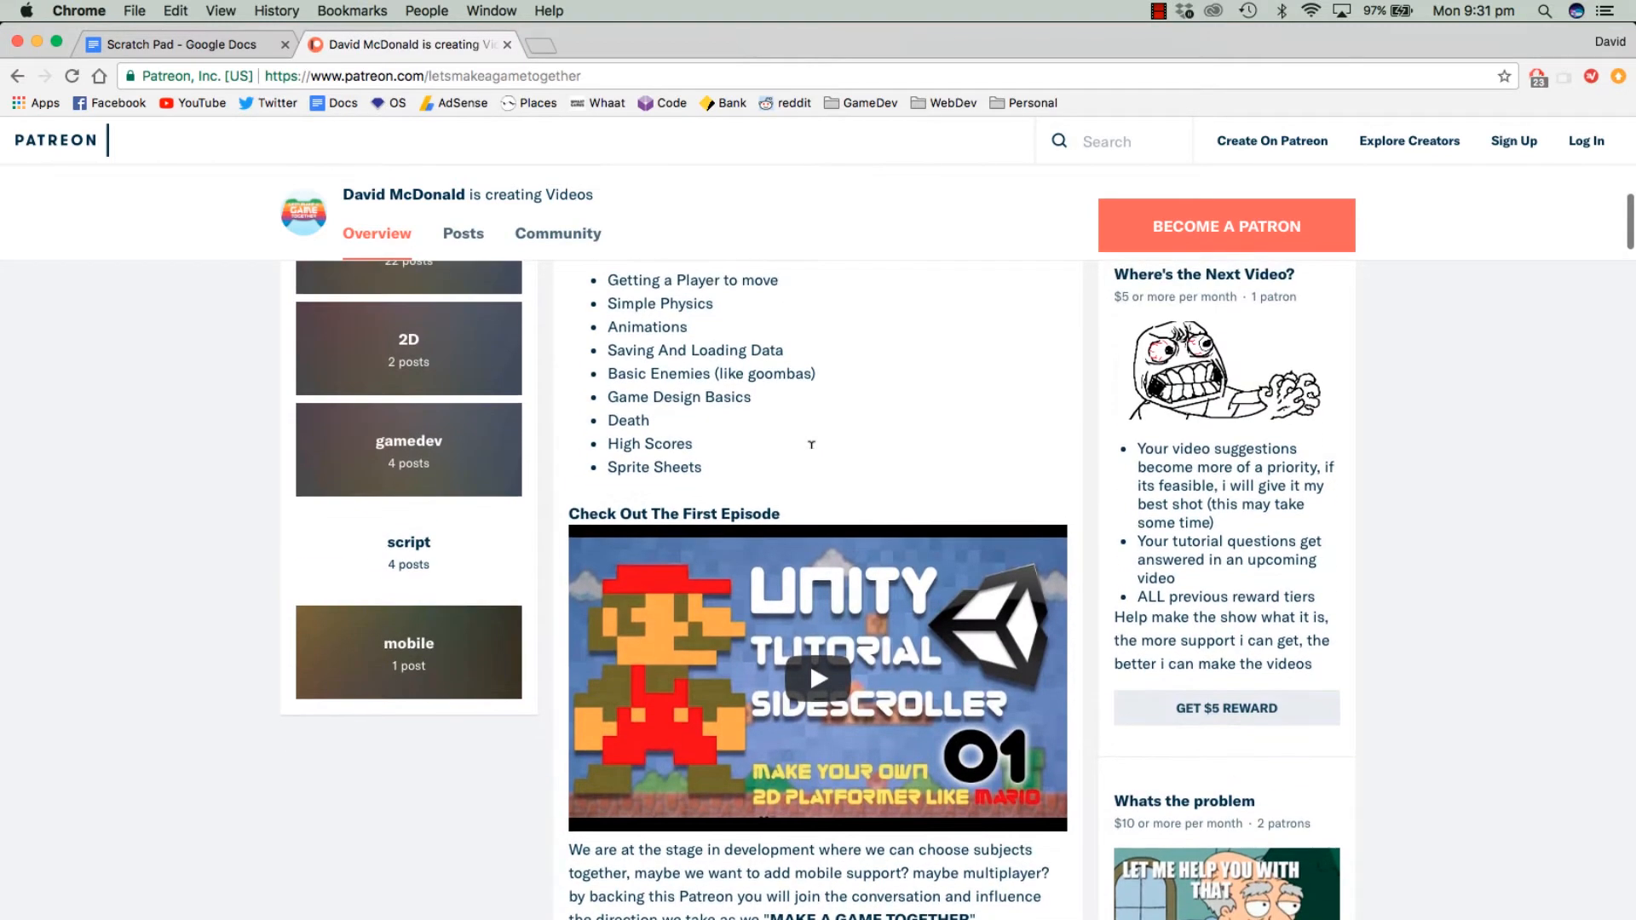
scroll(811, 444, "up", 1)
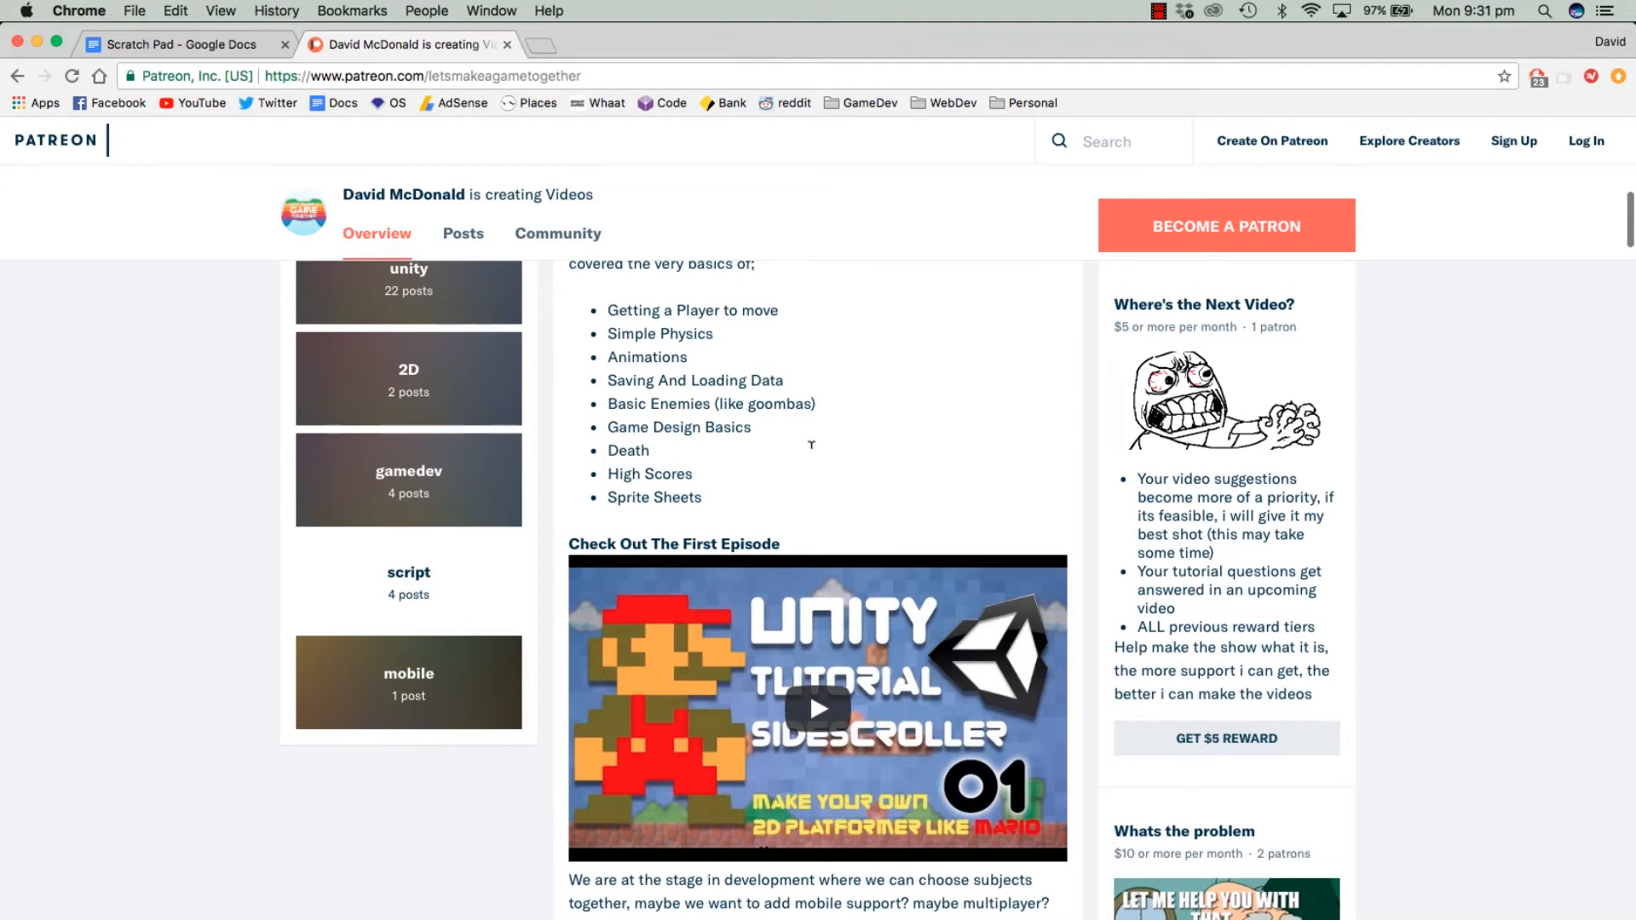
scroll(811, 444, "down", 1)
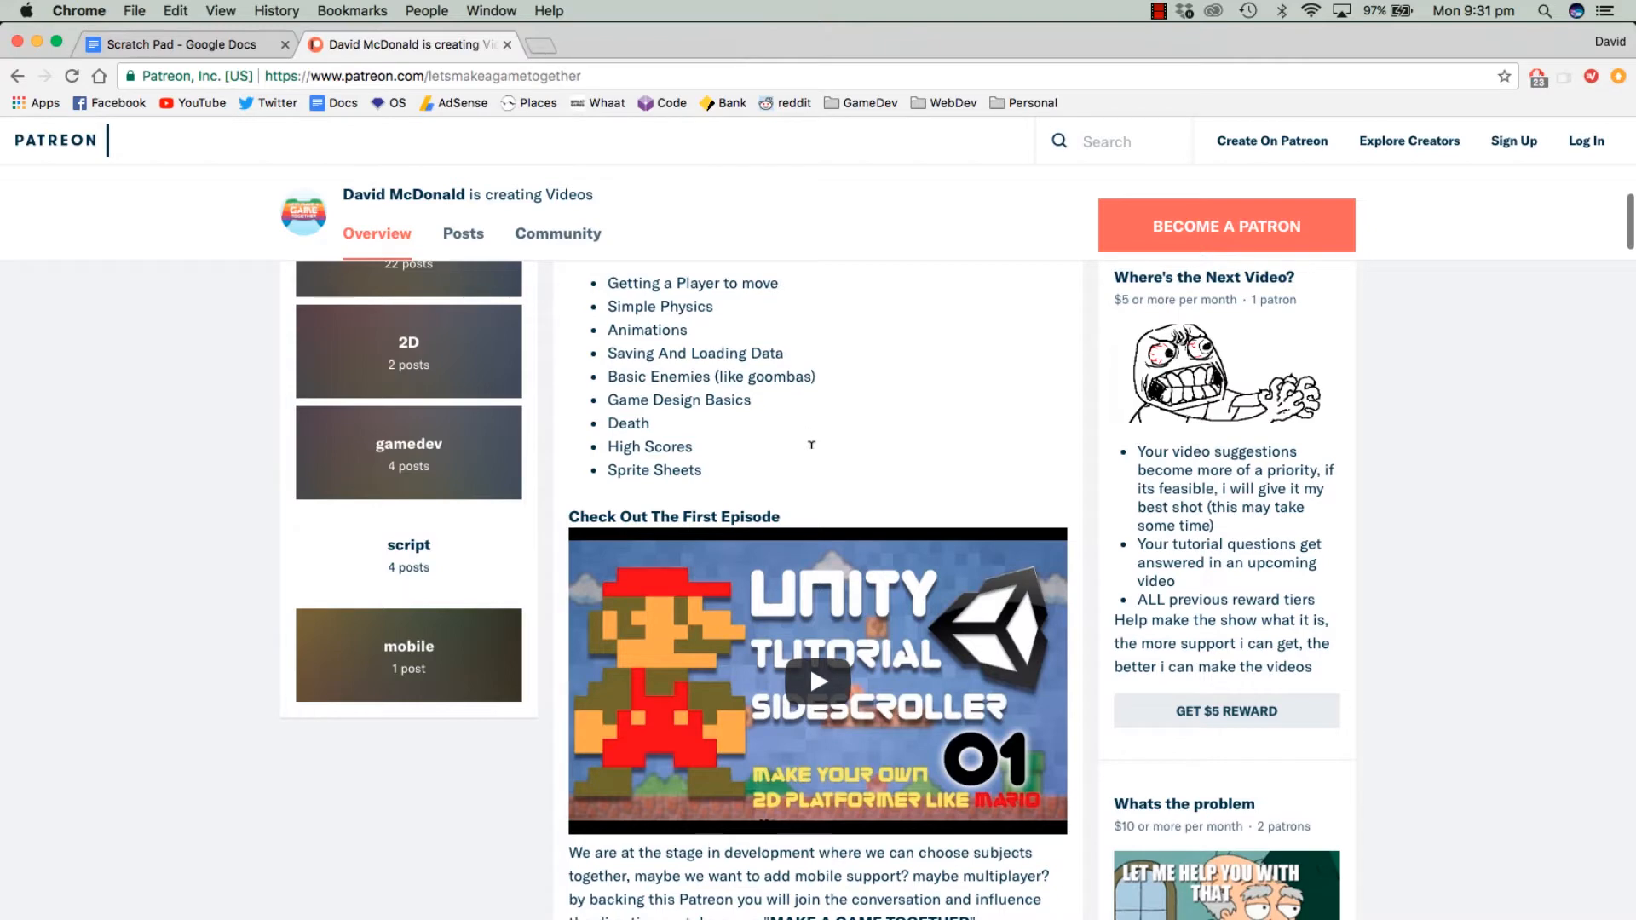
scroll(811, 444, "down", 1)
scroll(811, 444, "up", 2)
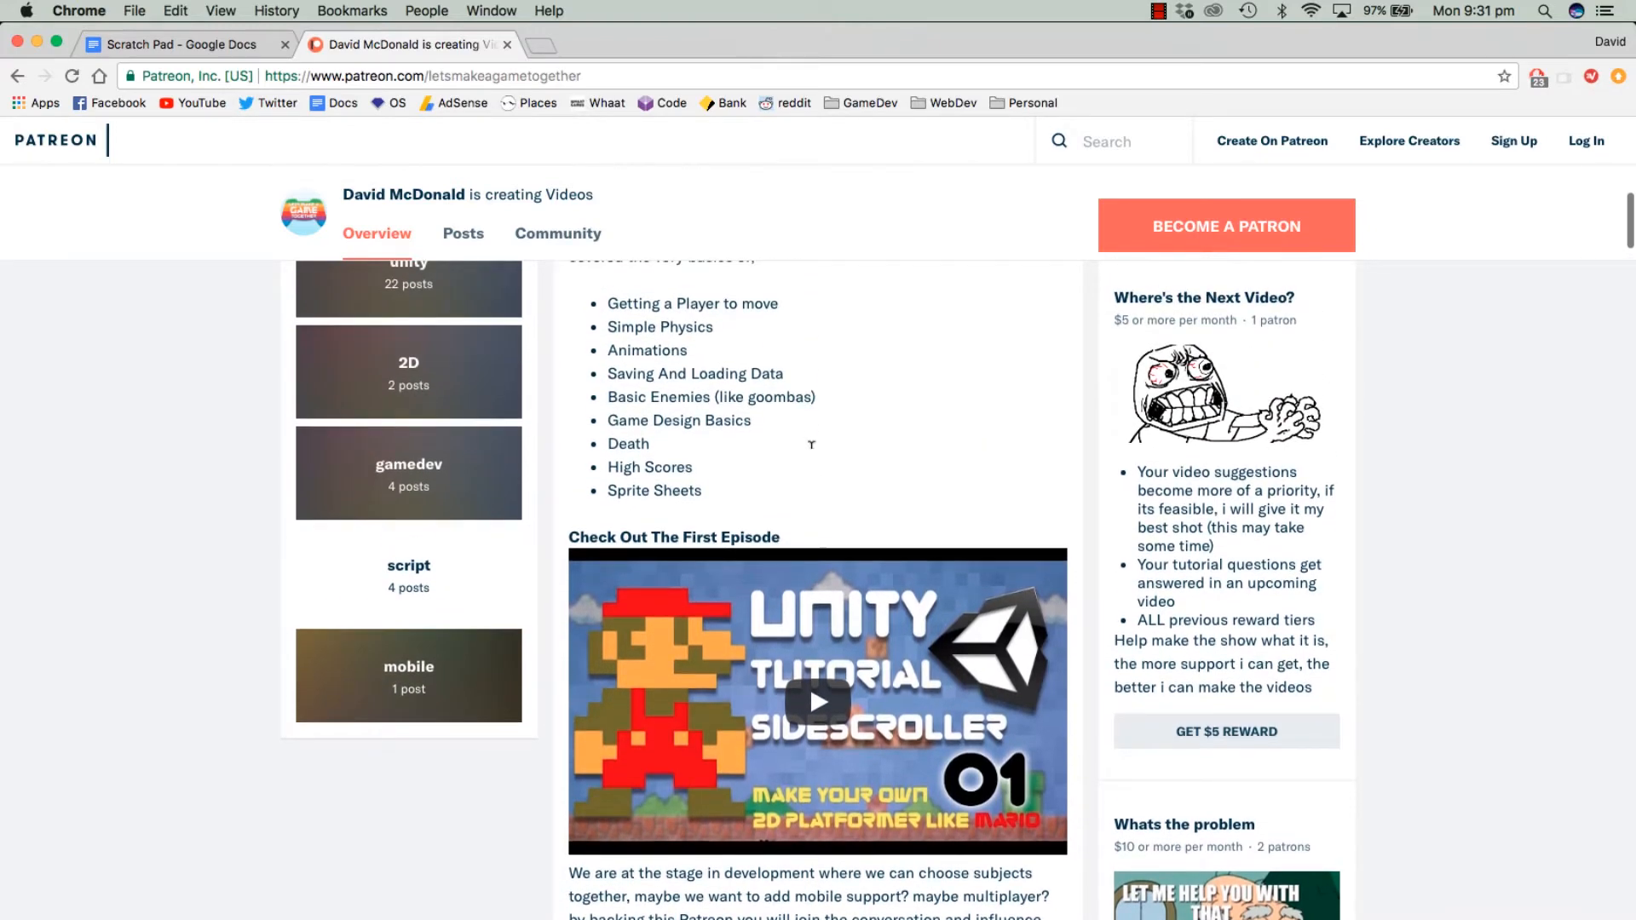
scroll(811, 444, "down", 1)
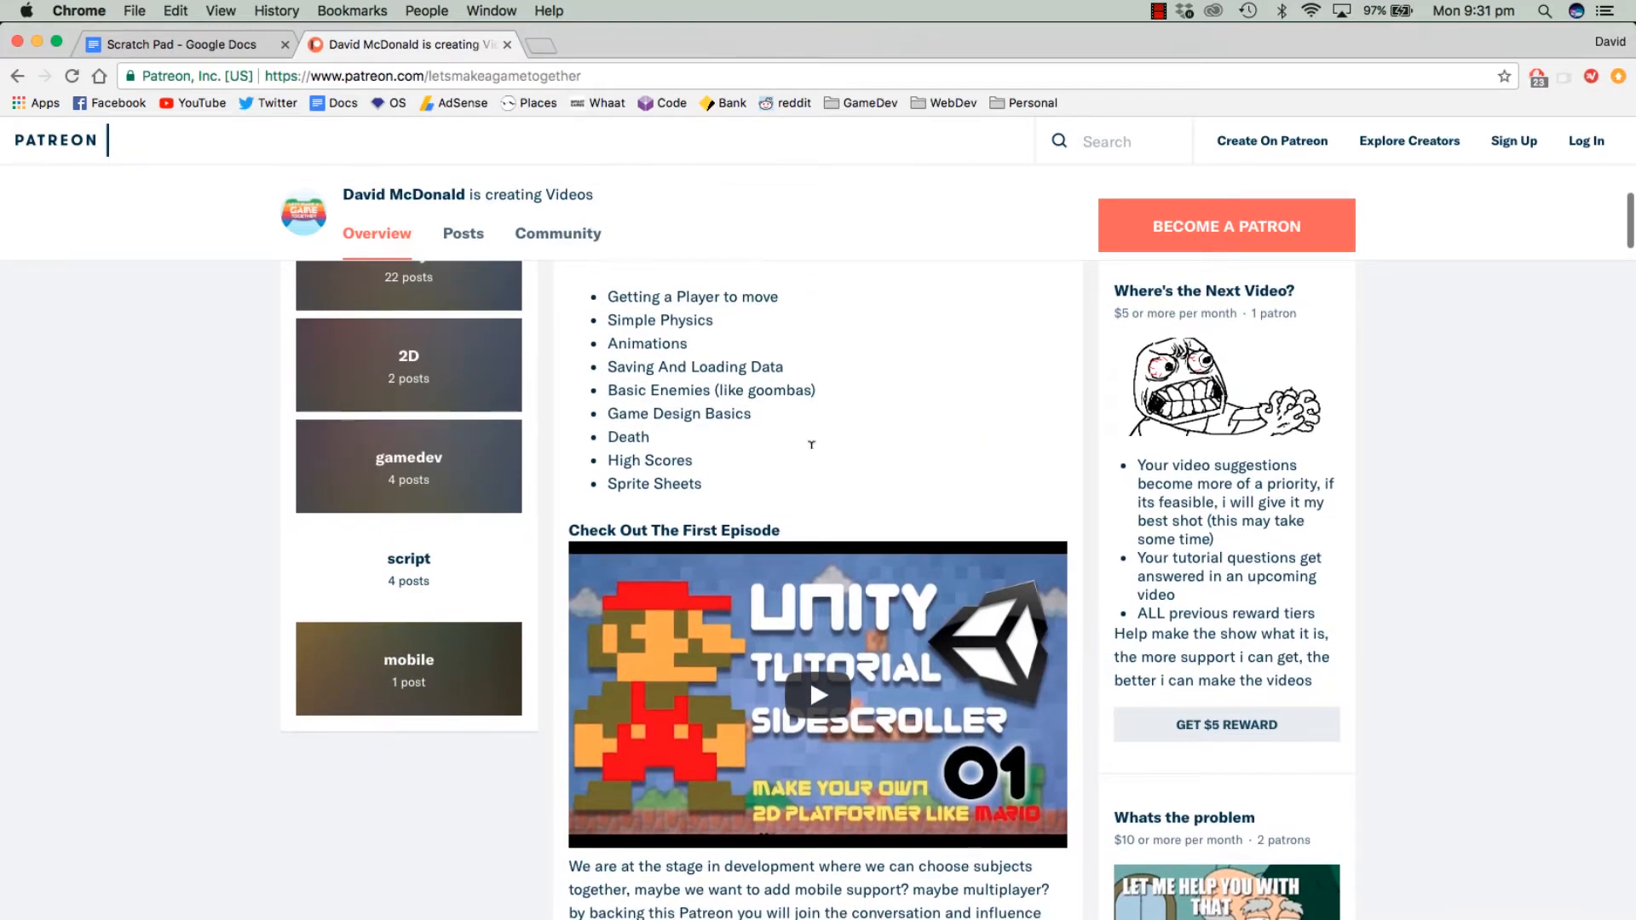
scroll(811, 444, "down", 1)
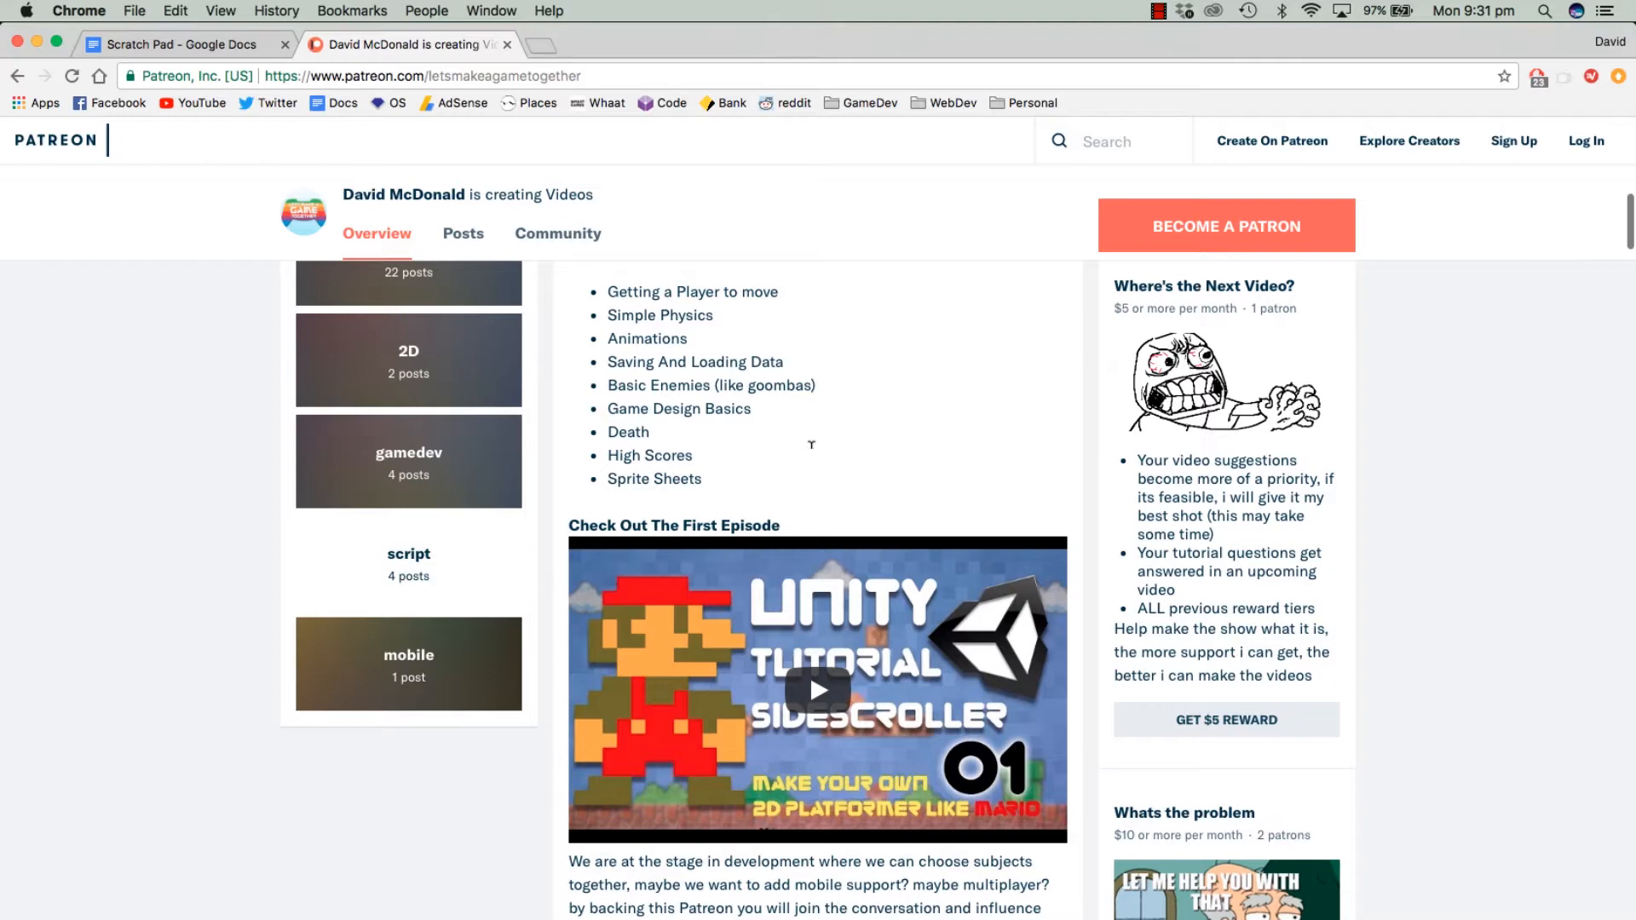
Step: Examine the first episode section, the text on choosing subjects together, and the Past Projects section of the Patreon page
scroll(812, 444, "down", 1)
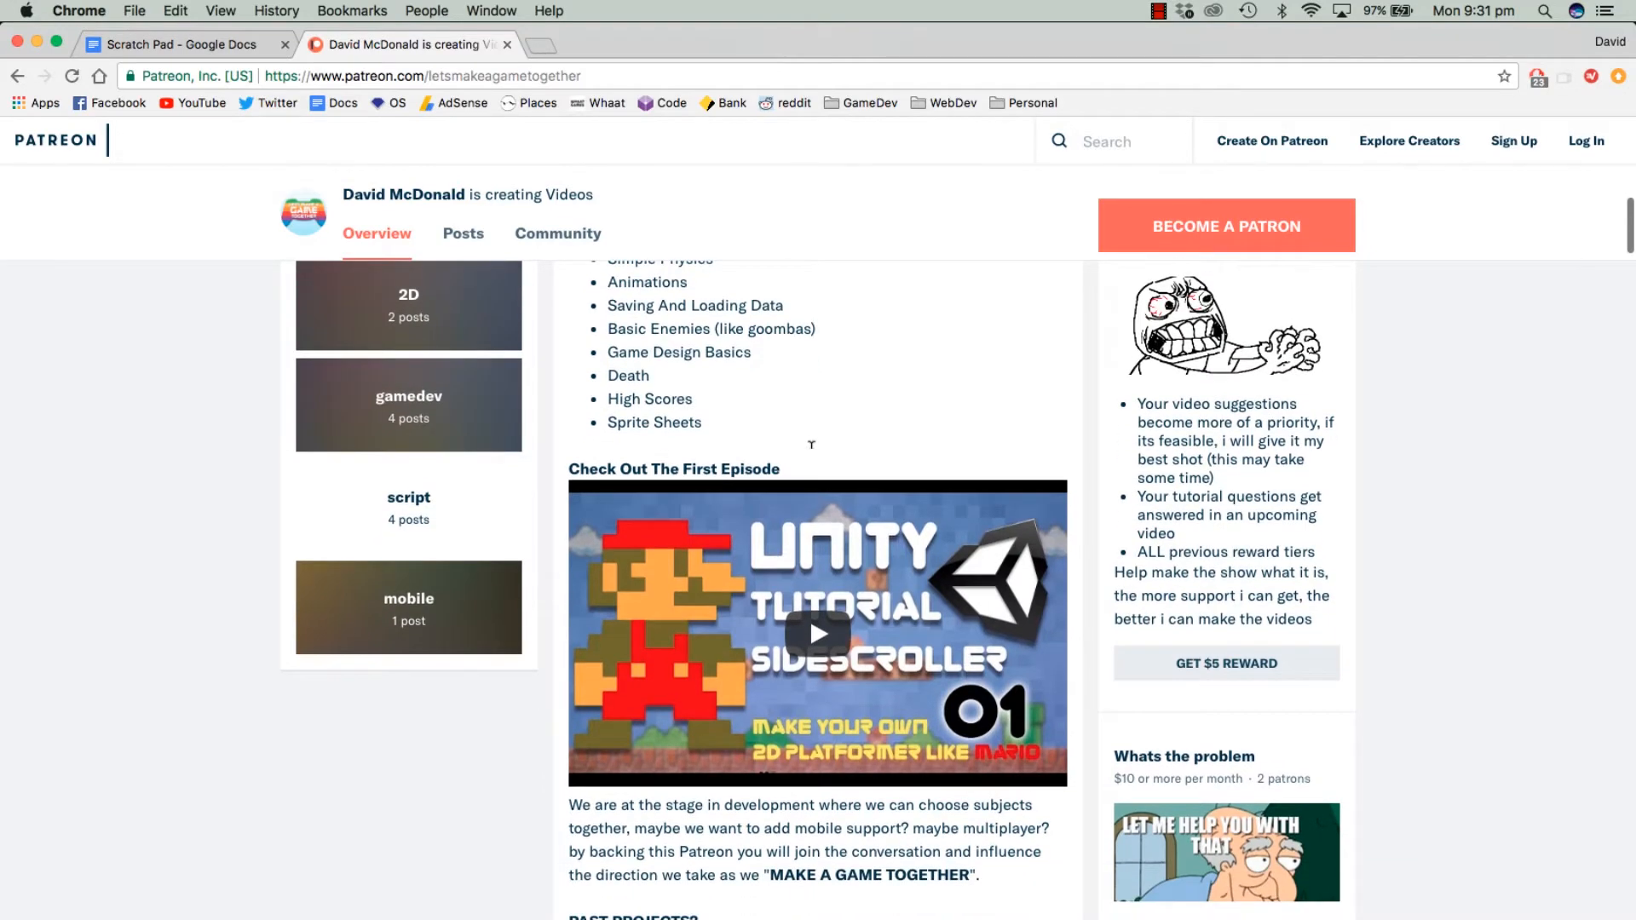
scroll(1076, 452, "down", 2)
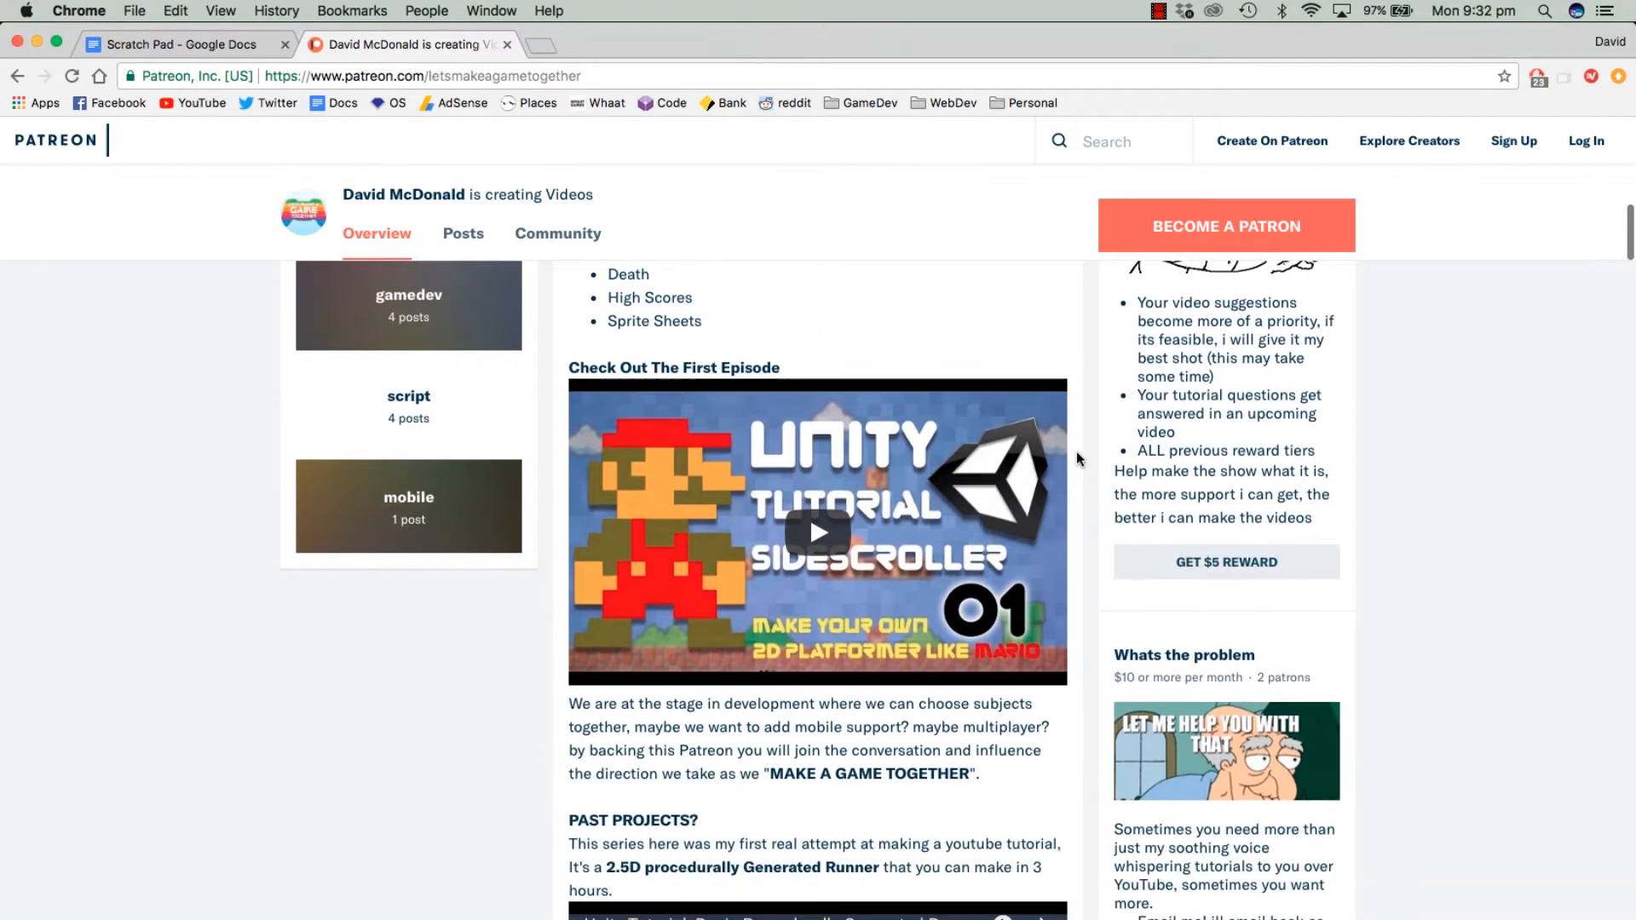
scroll(1076, 452, "down", 2)
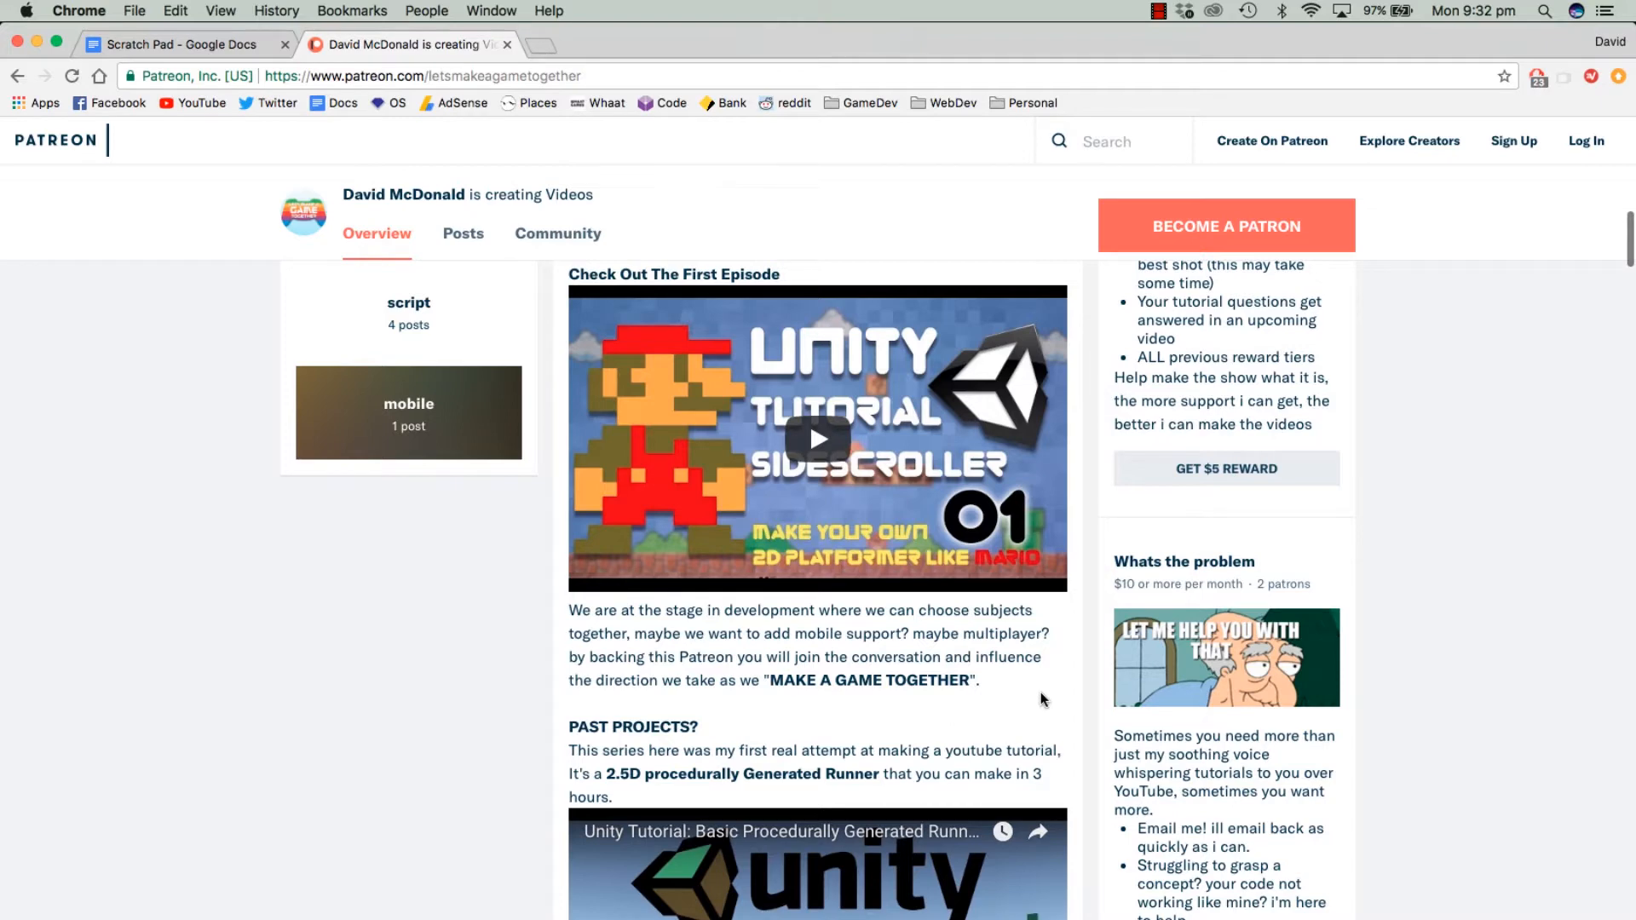
scroll(1040, 692, "up", 5)
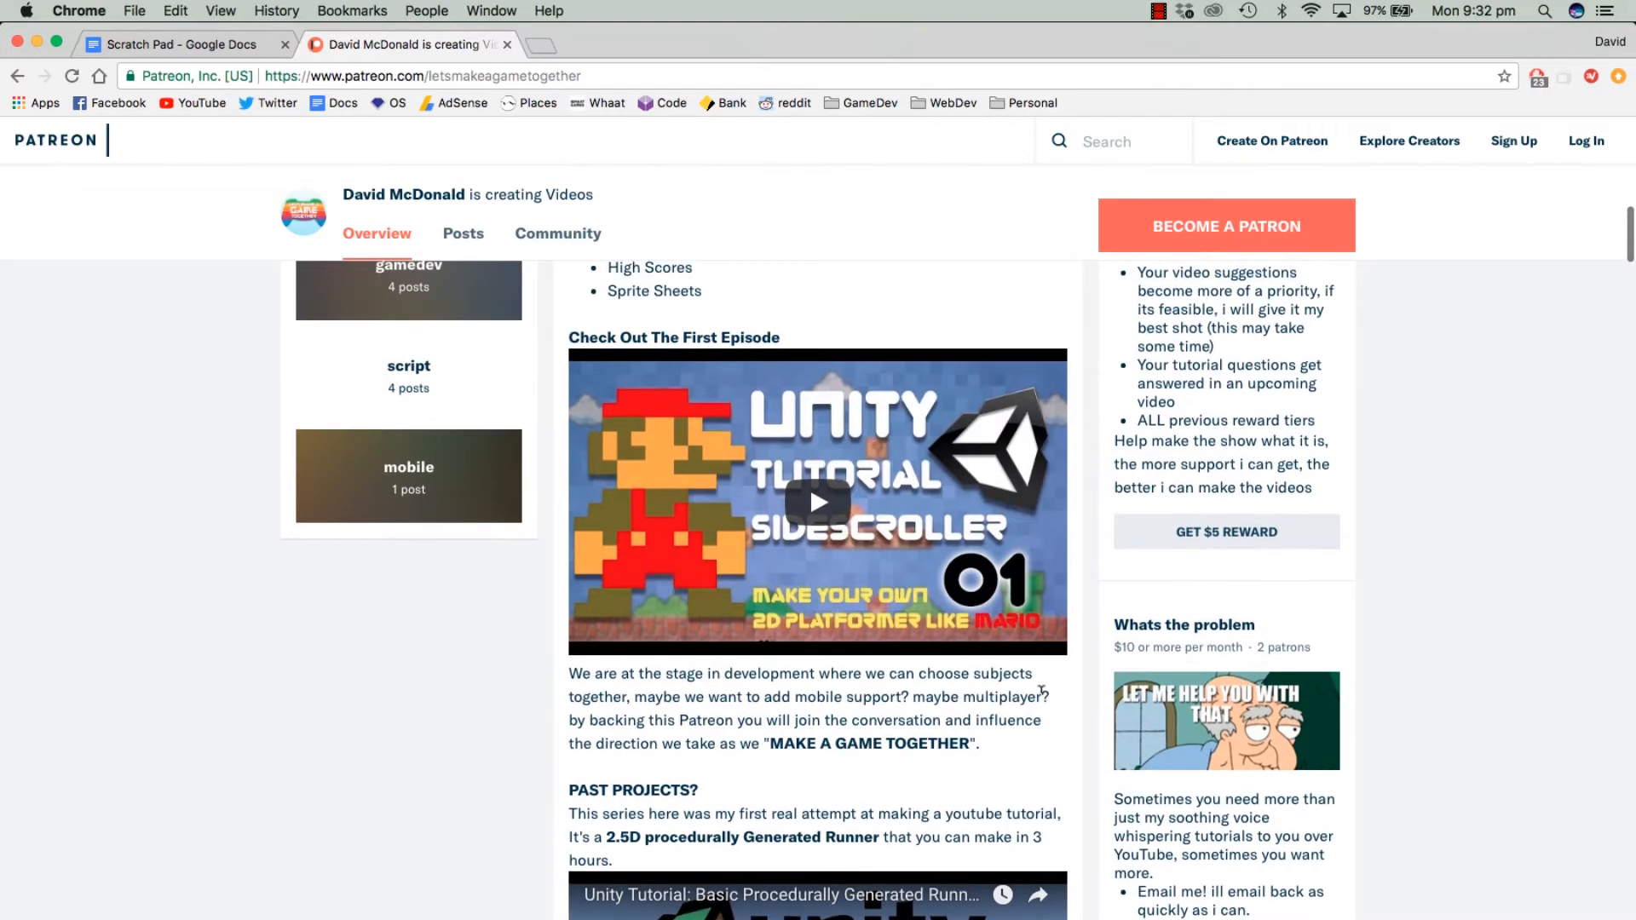
scroll(1041, 695, "down", 6)
scroll(1041, 695, "down", 1)
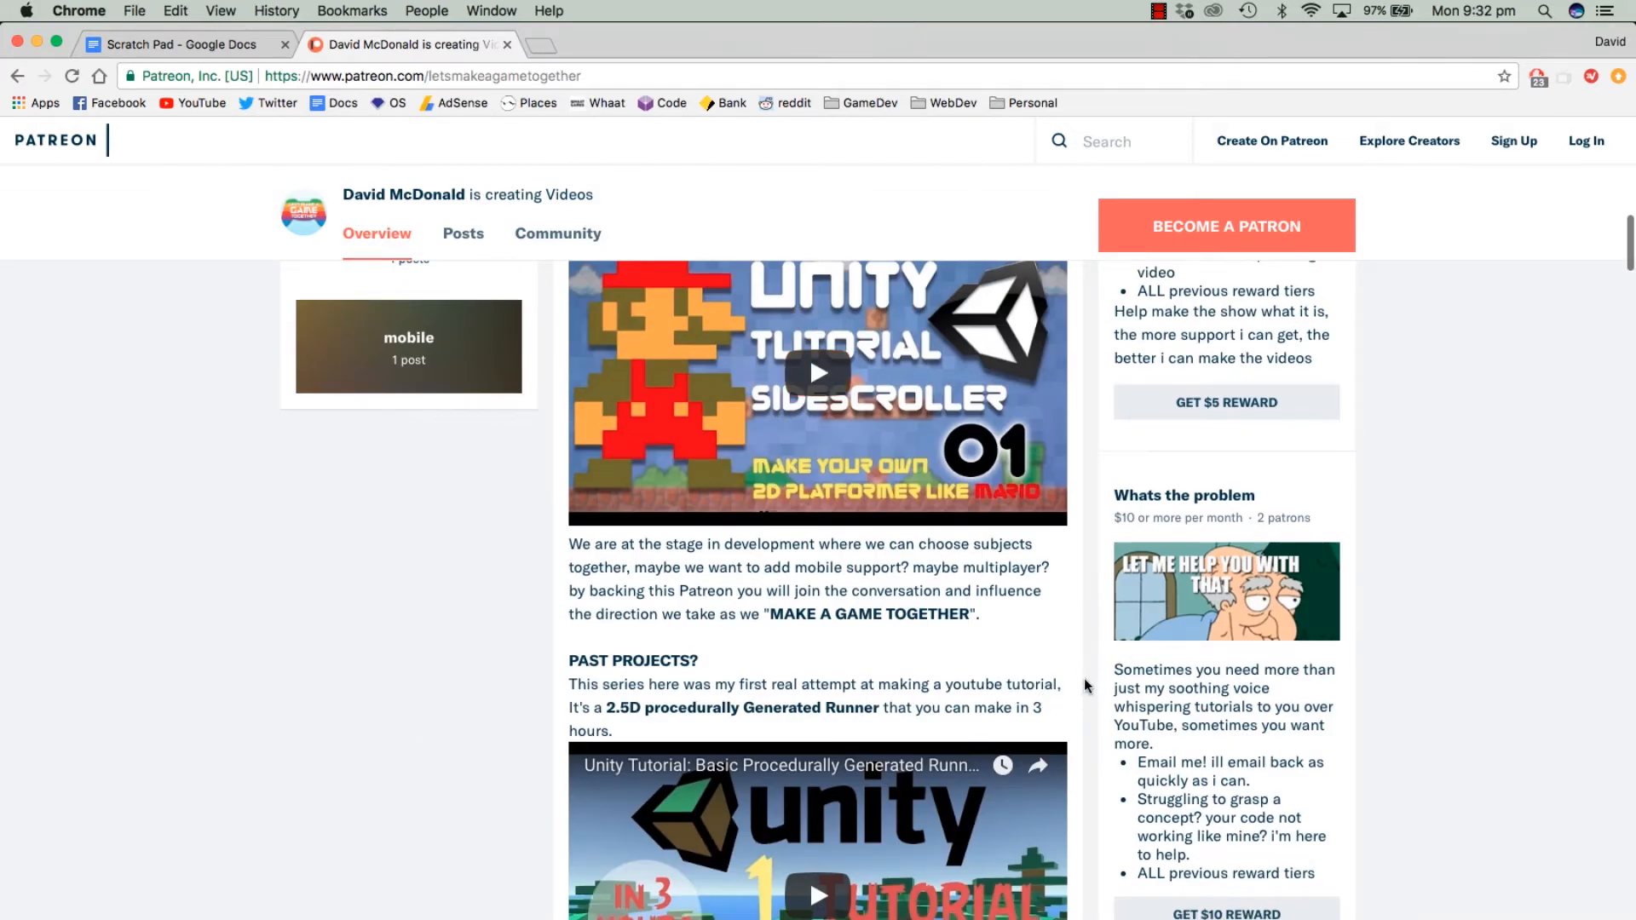
scroll(1087, 686, "down", 2)
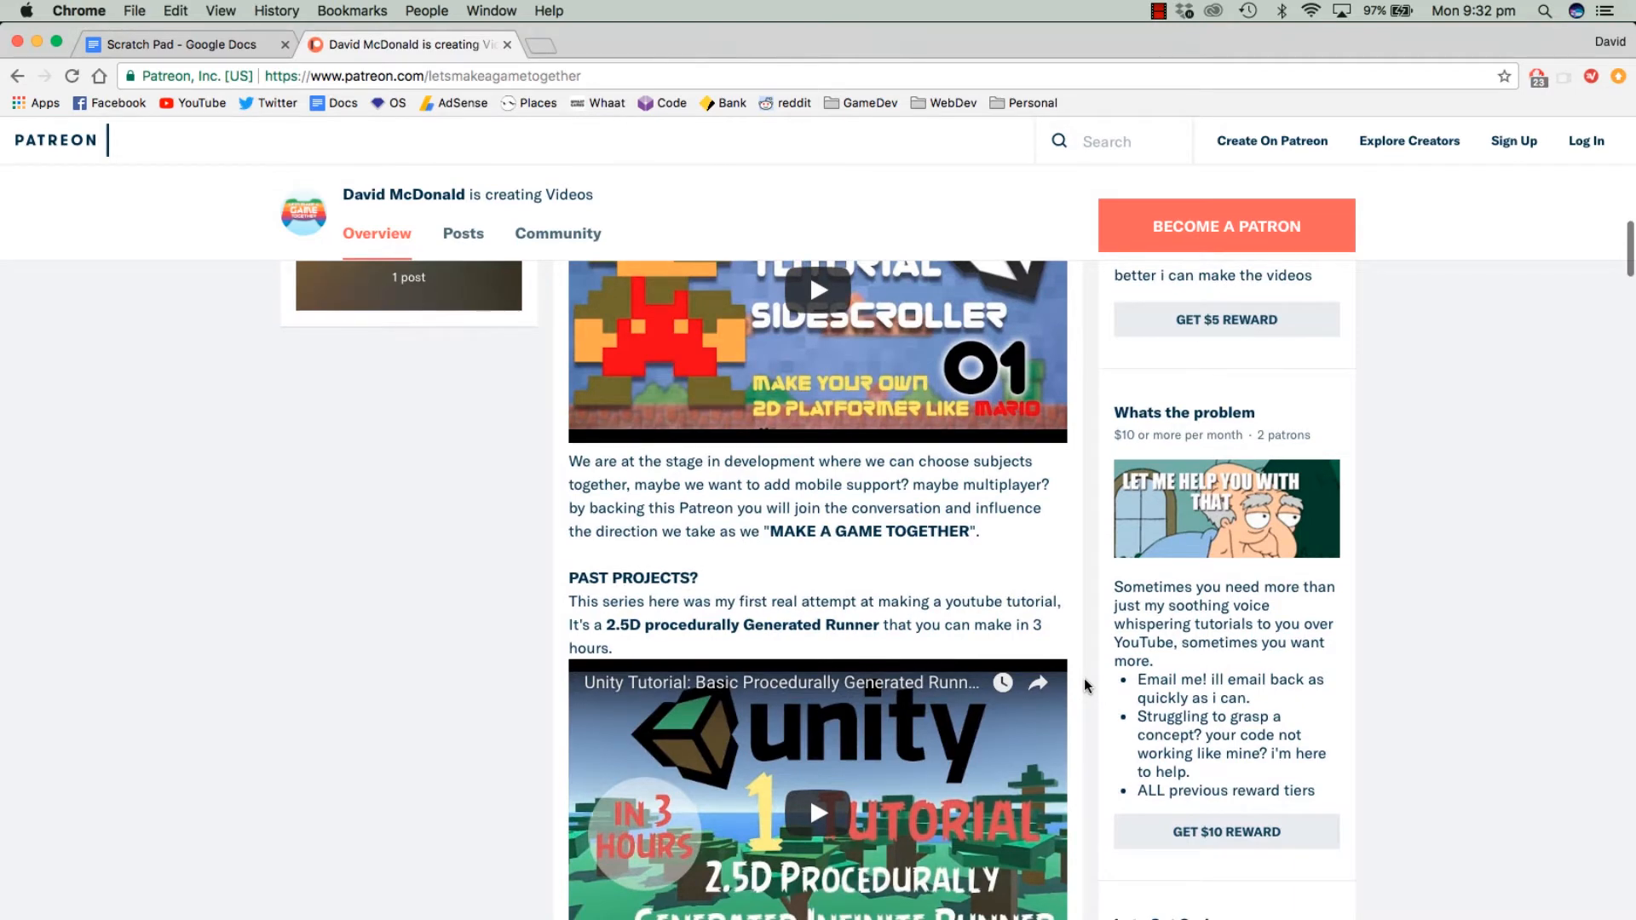
scroll(1086, 685, "up", 3)
scroll(1085, 686, "down", 2)
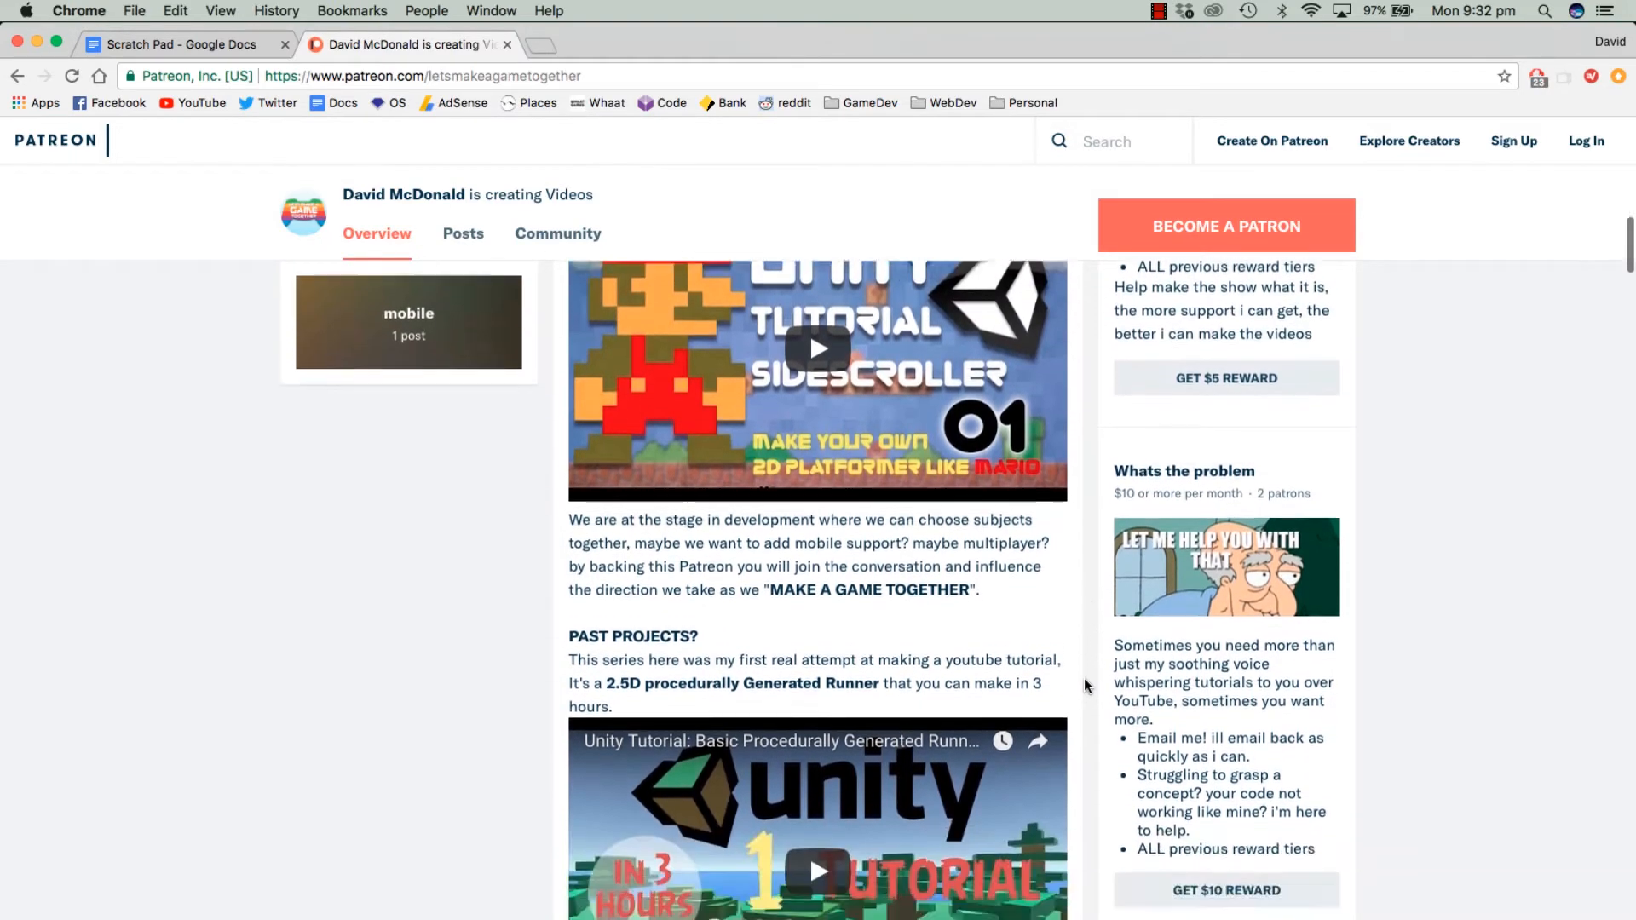
scroll(1086, 685, "down", 2)
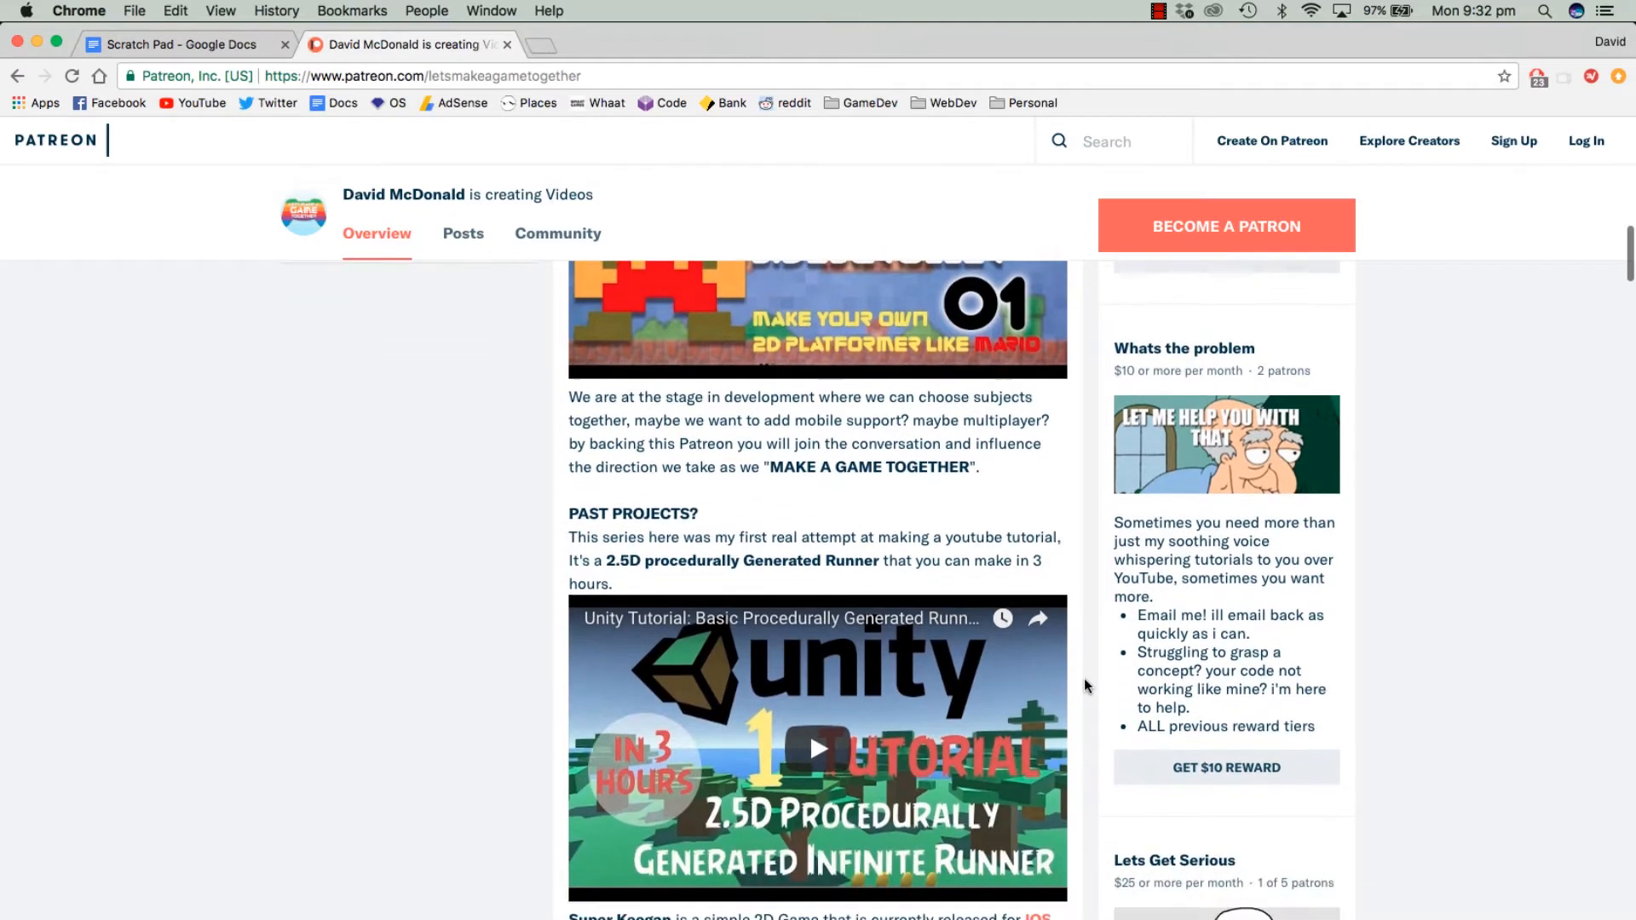
scroll(1084, 679, "down", 2)
scroll(1084, 678, "up", 8)
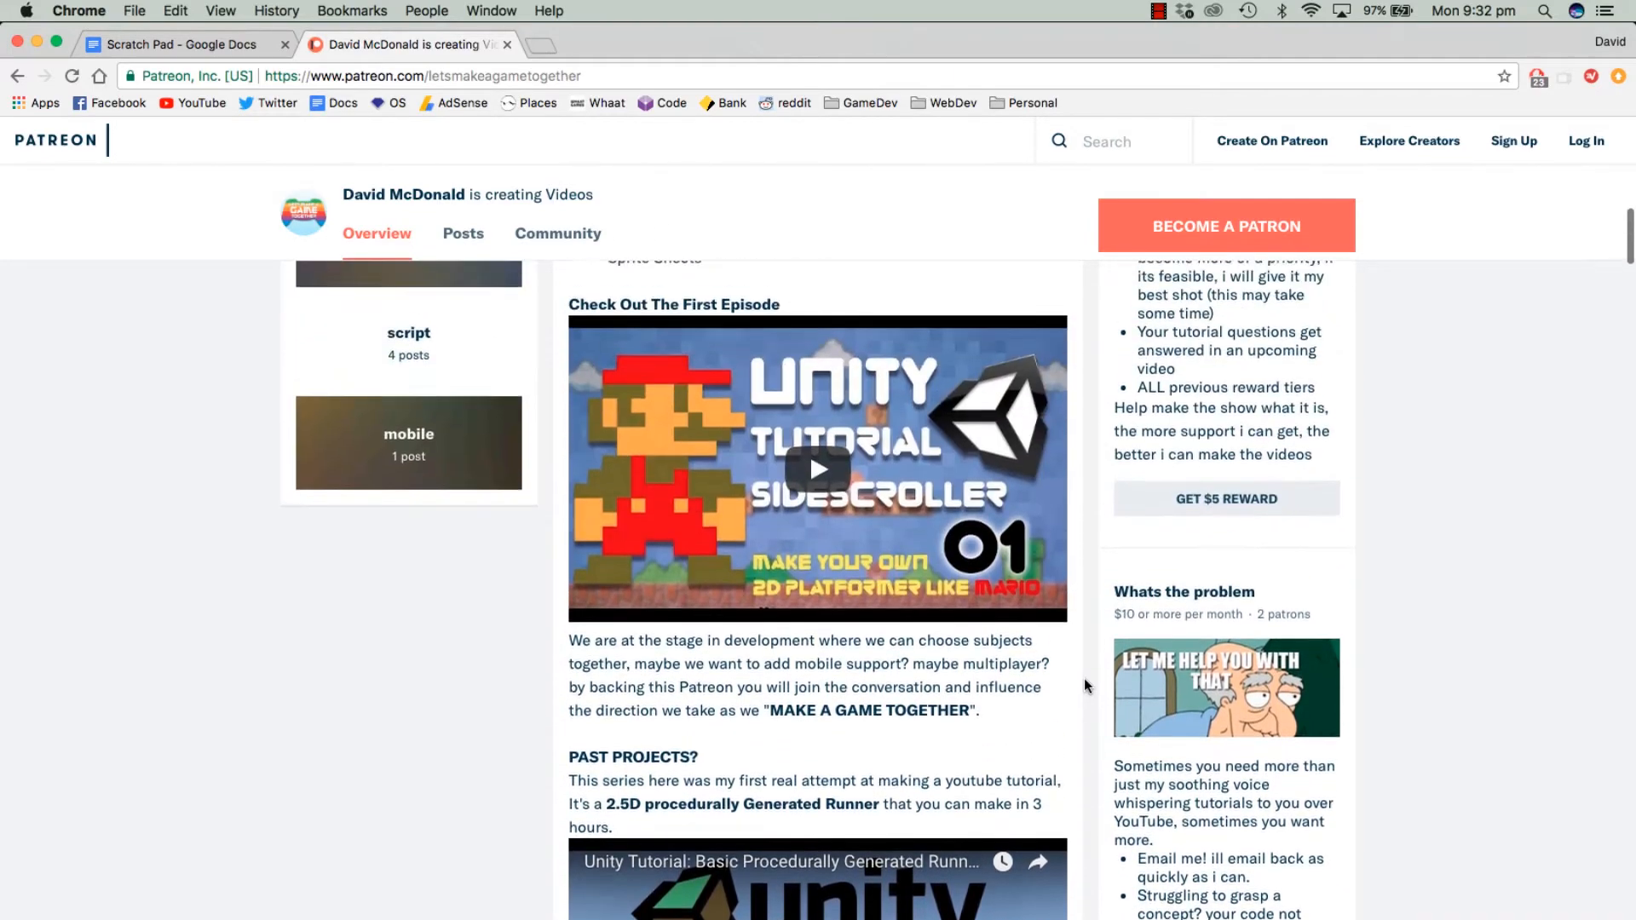
scroll(767, 682, "down", 1)
scroll(821, 623, "down", 12)
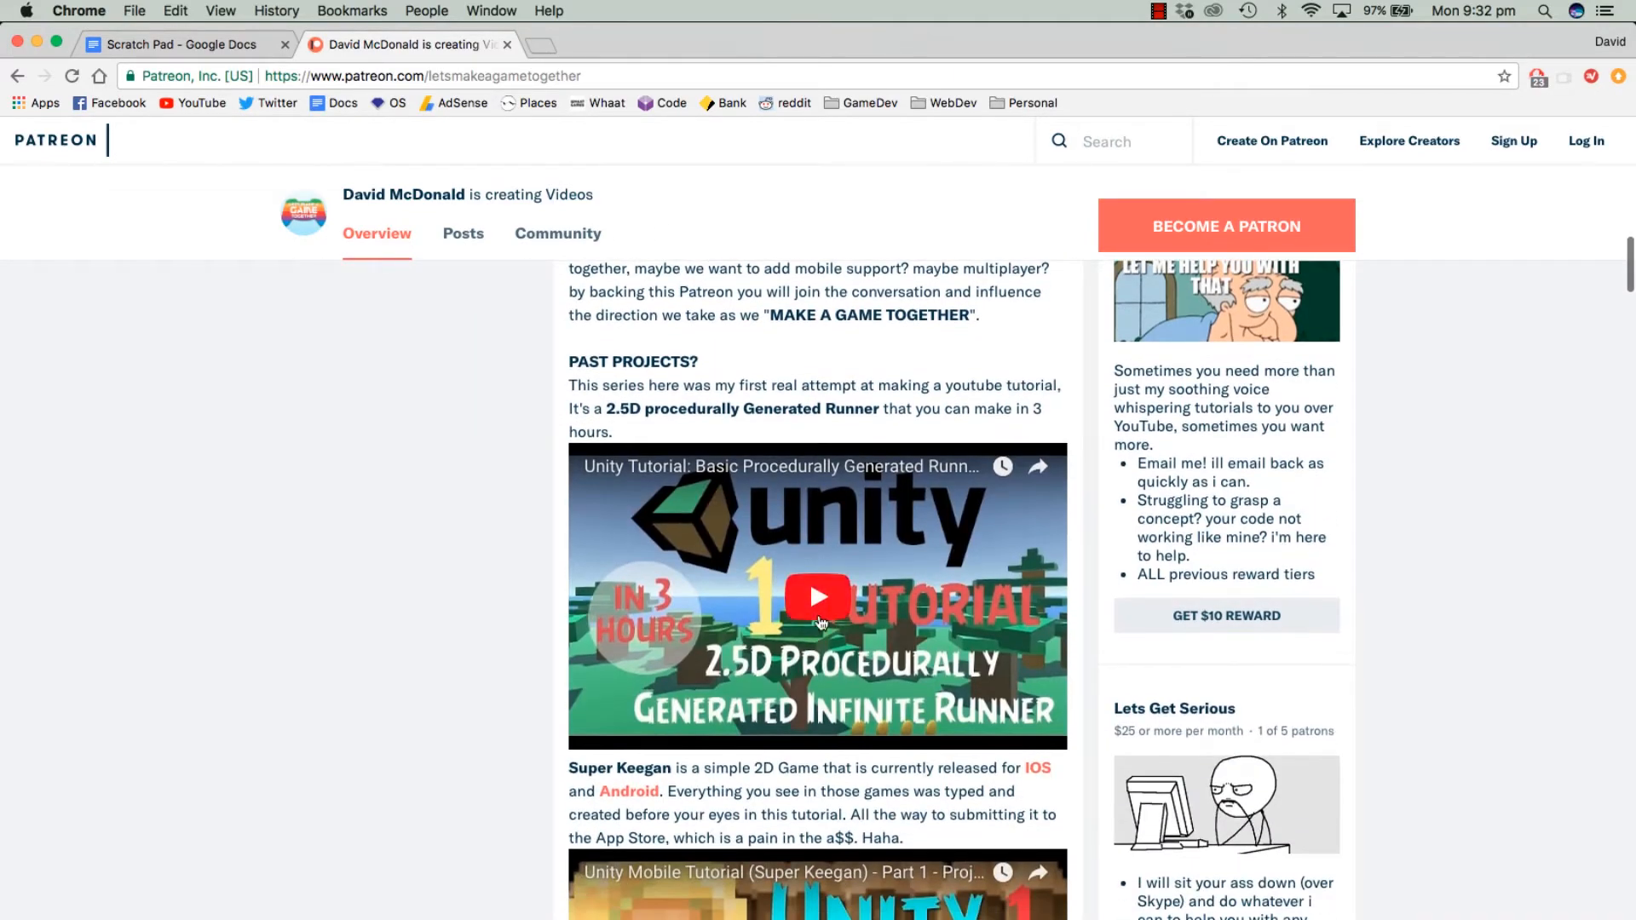
Step: Read the Super Platformer Bros Advanced section among the upcoming projects and highlight its description
scroll(821, 623, "down", 8)
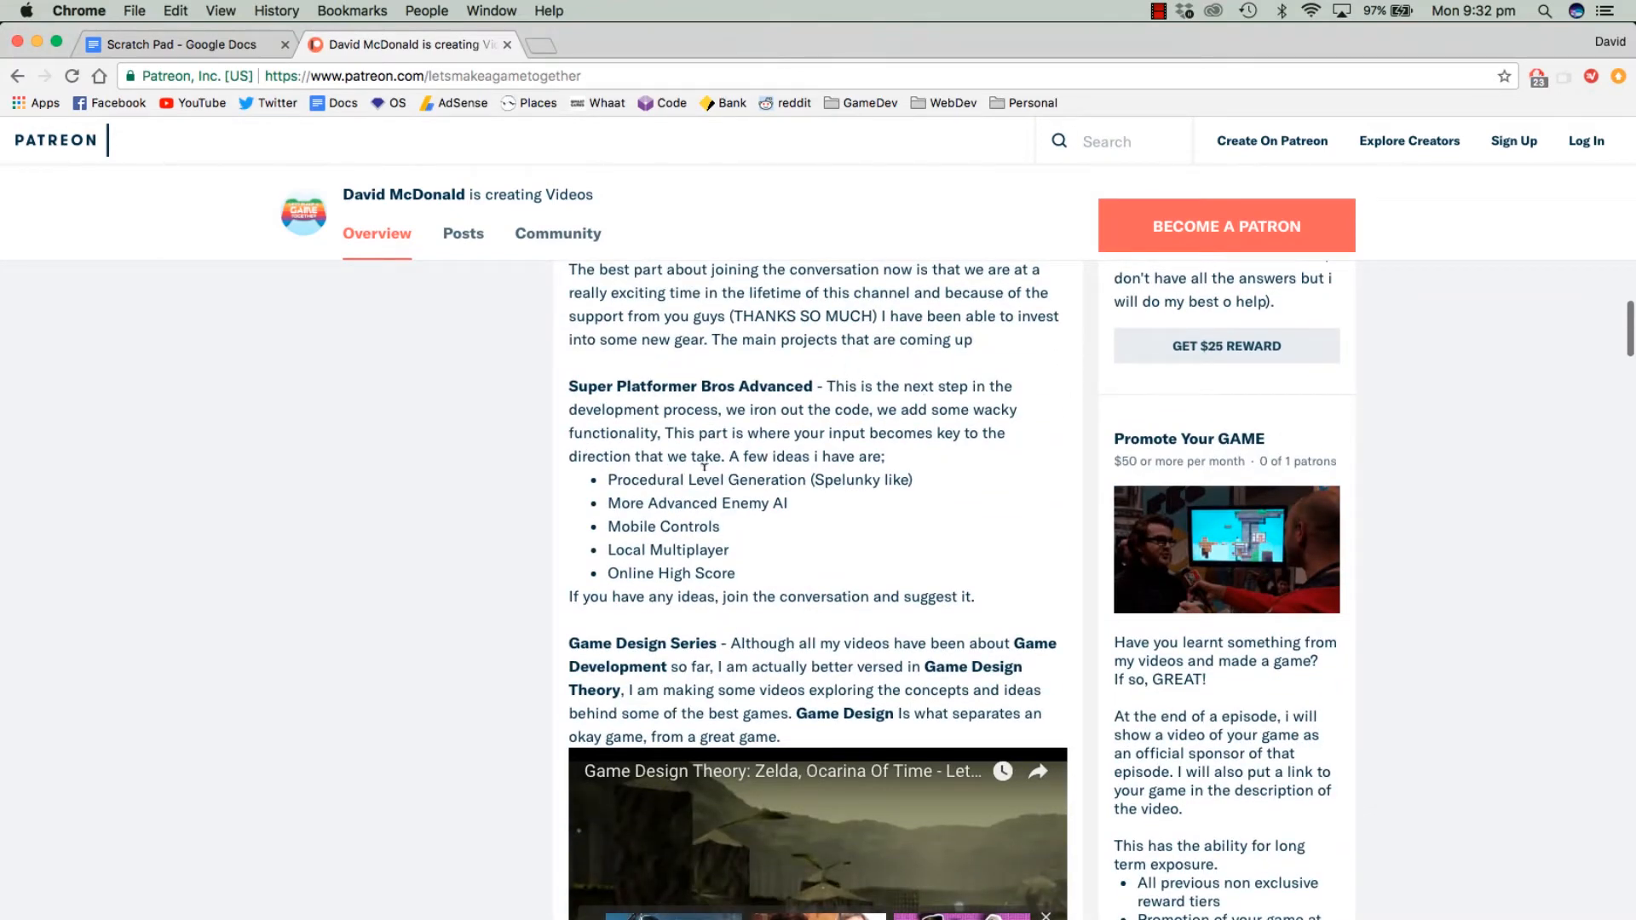
left_click_drag(857, 386, 1026, 449)
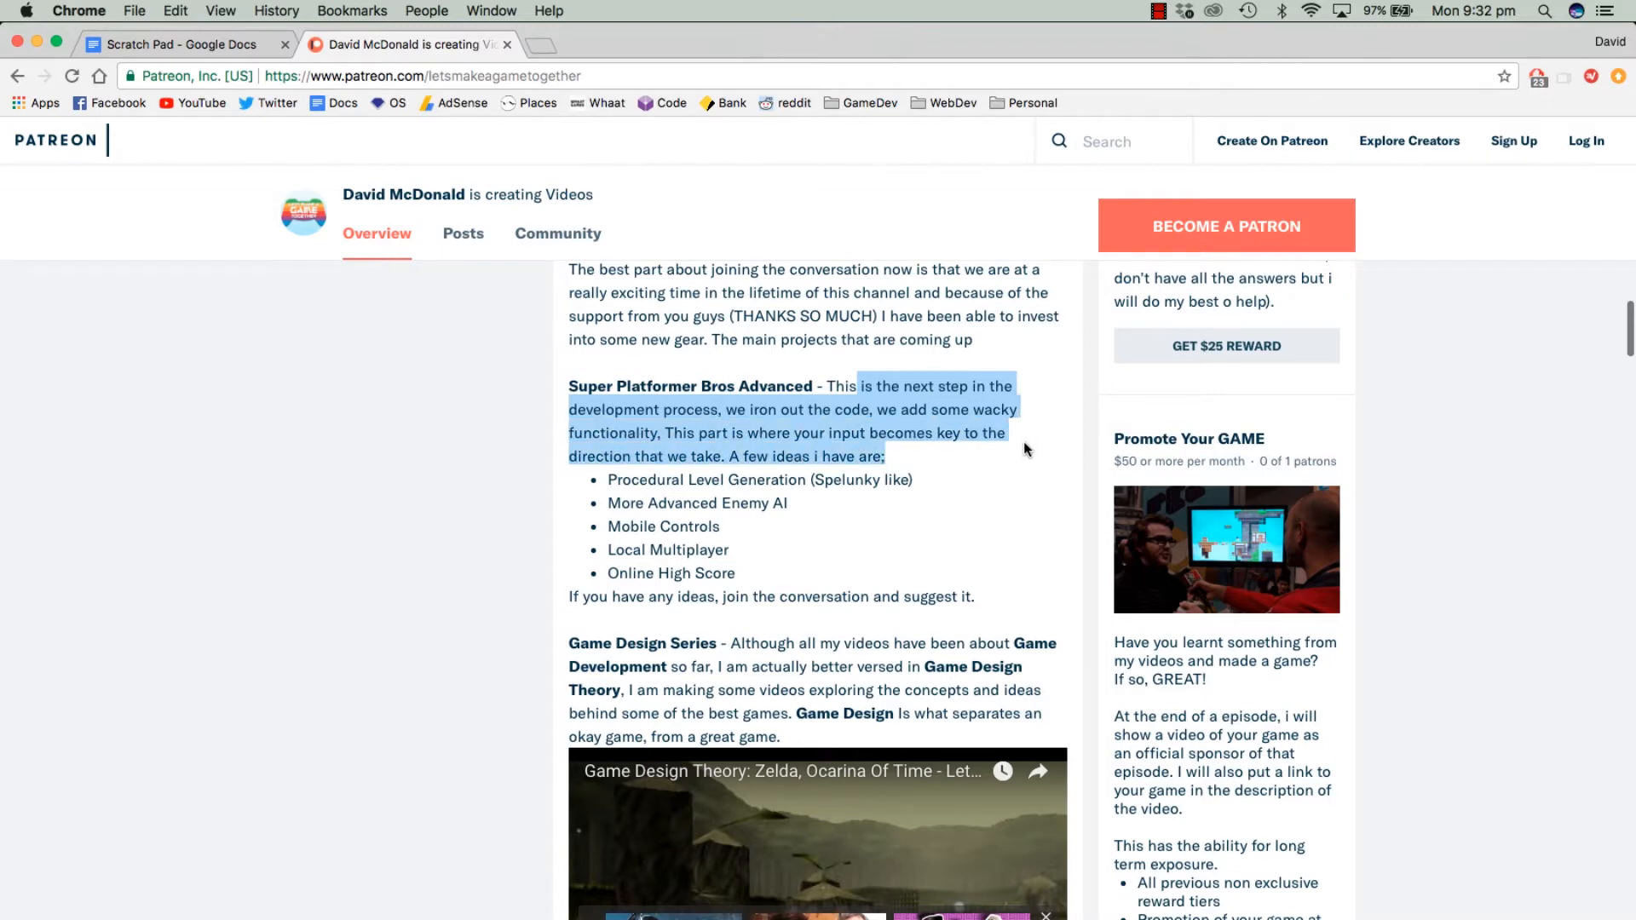
scroll(1026, 449, "down", 1)
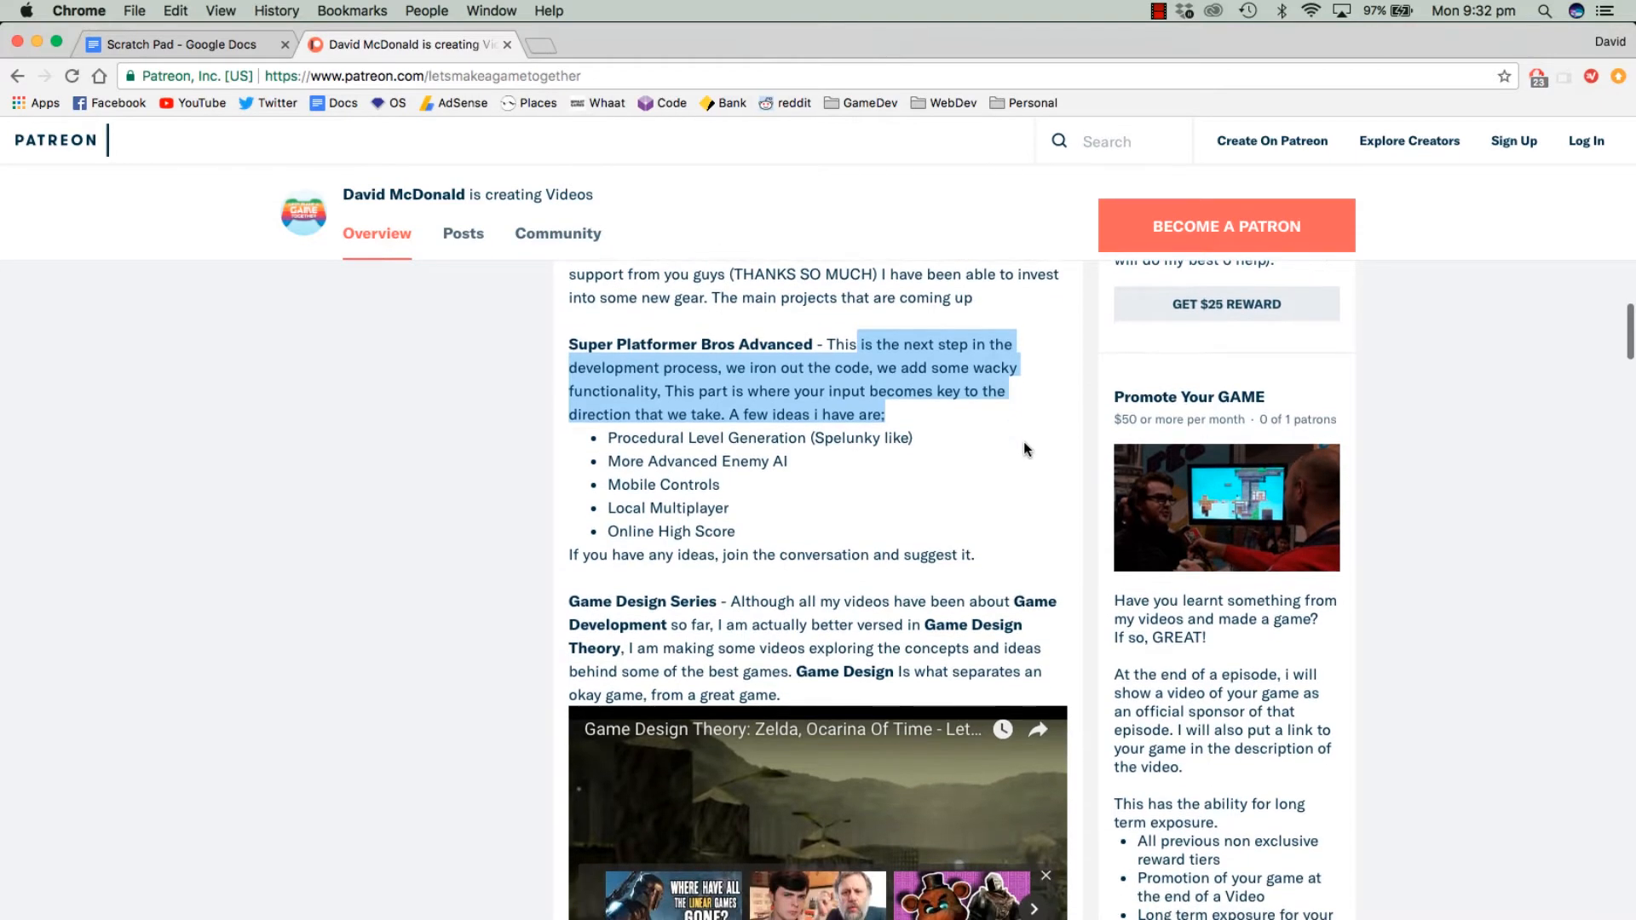
Step: Go through the Super Platformer Bros Advanced ideas, highlighting each one from Procedural Level Generation to Online High Score
triple_click(784, 437)
triple_click(719, 461)
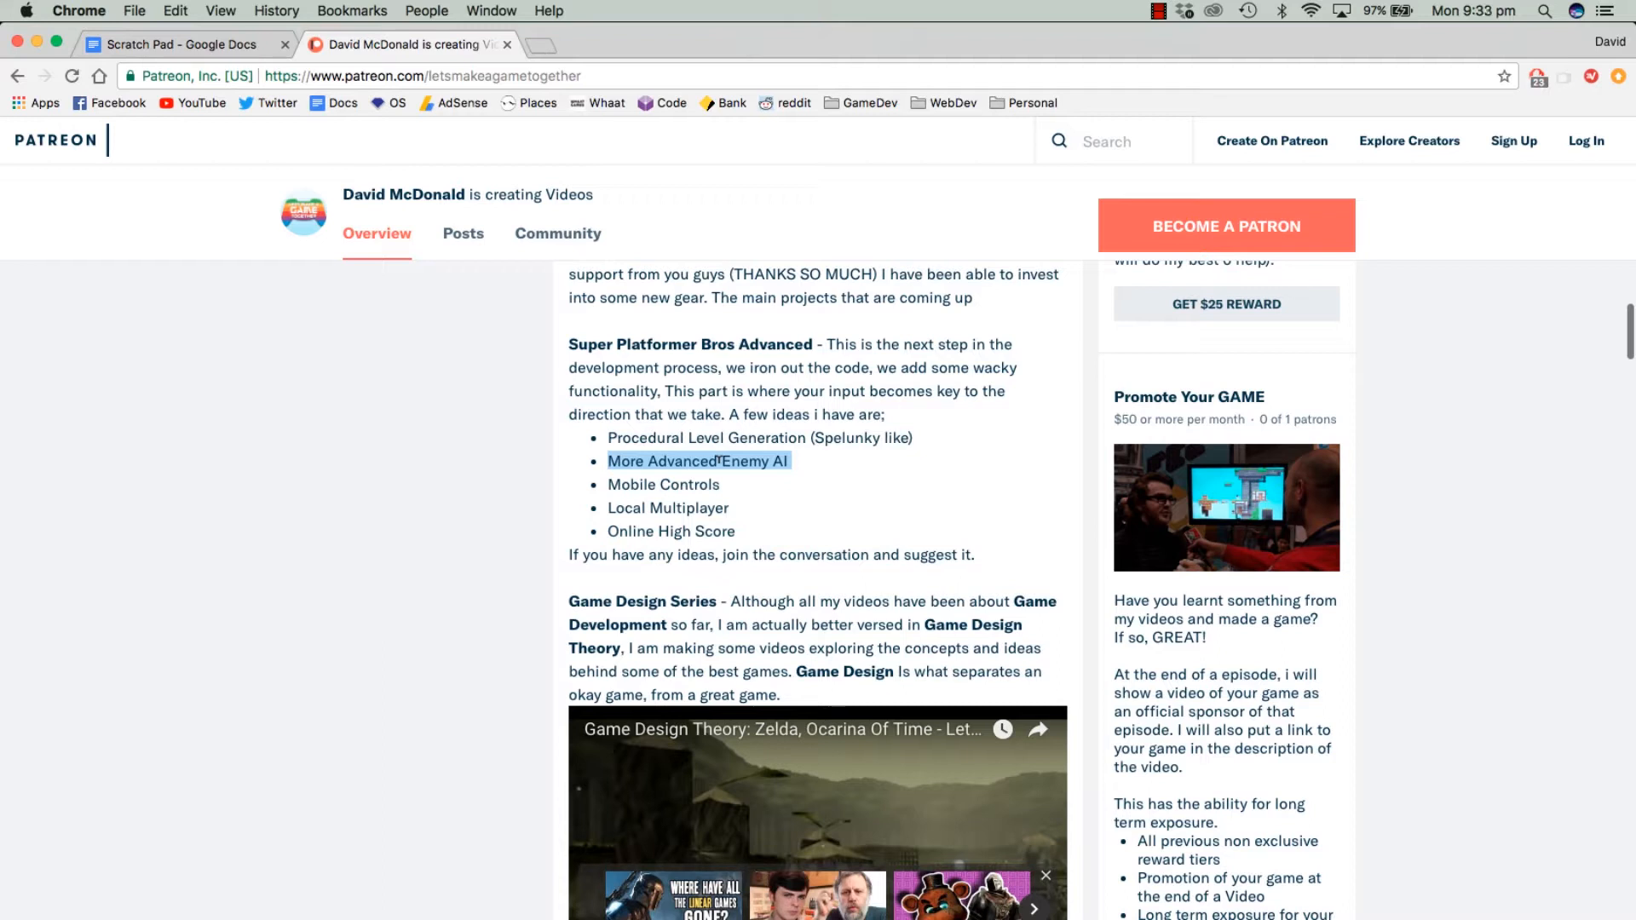
triple_click(704, 484)
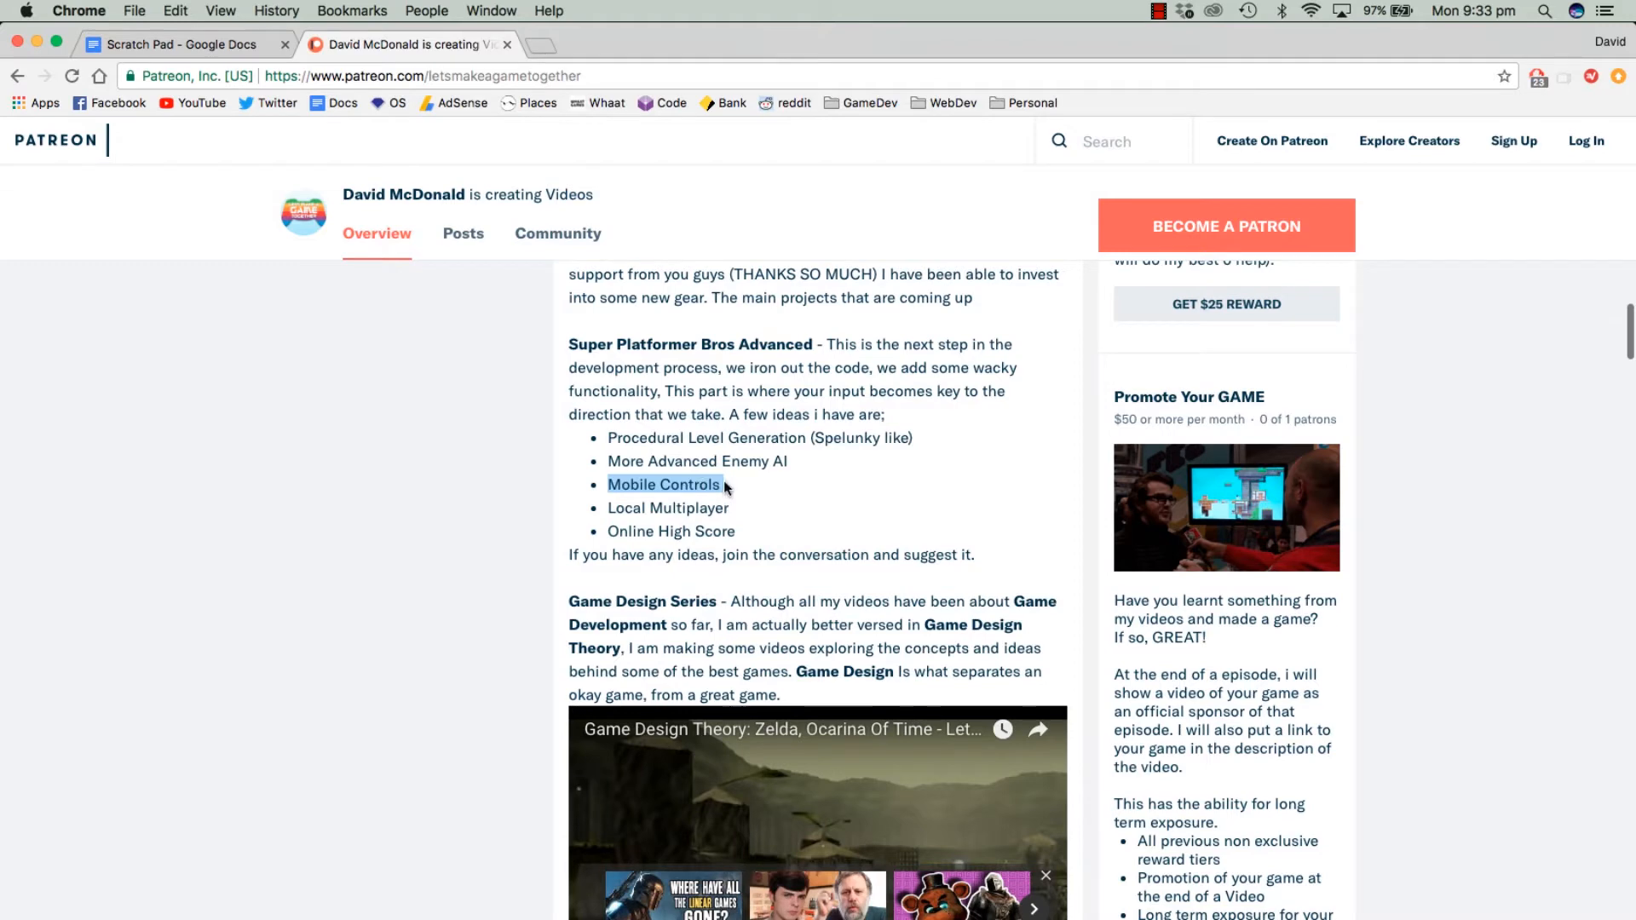
scroll(723, 481, "down", 3)
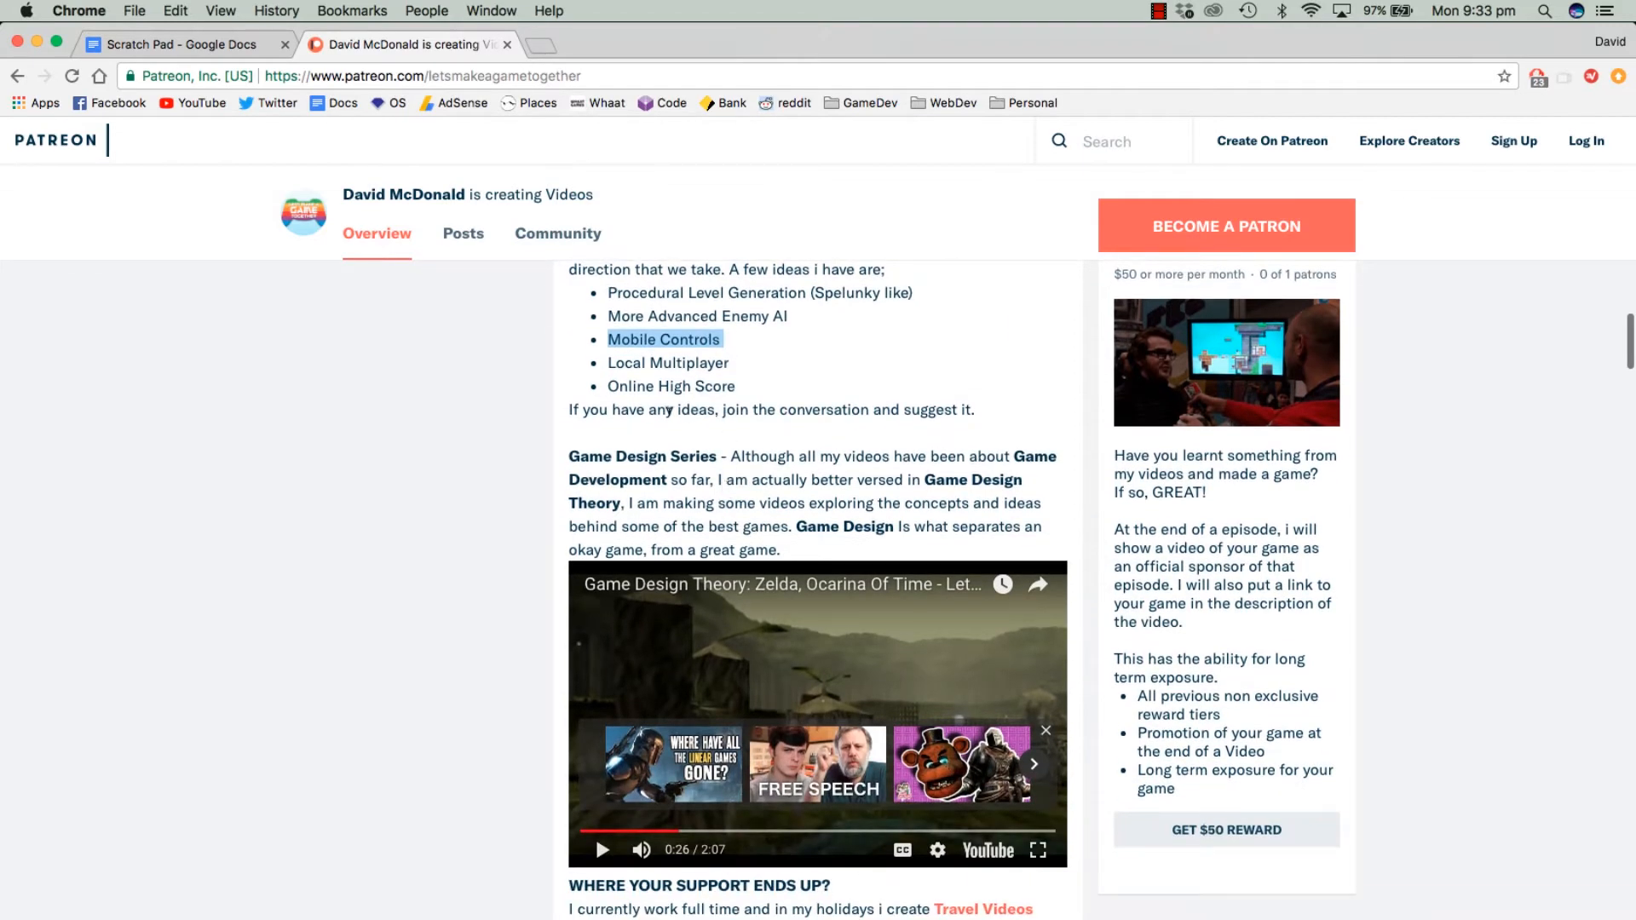
triple_click(684, 337)
triple_click(672, 361)
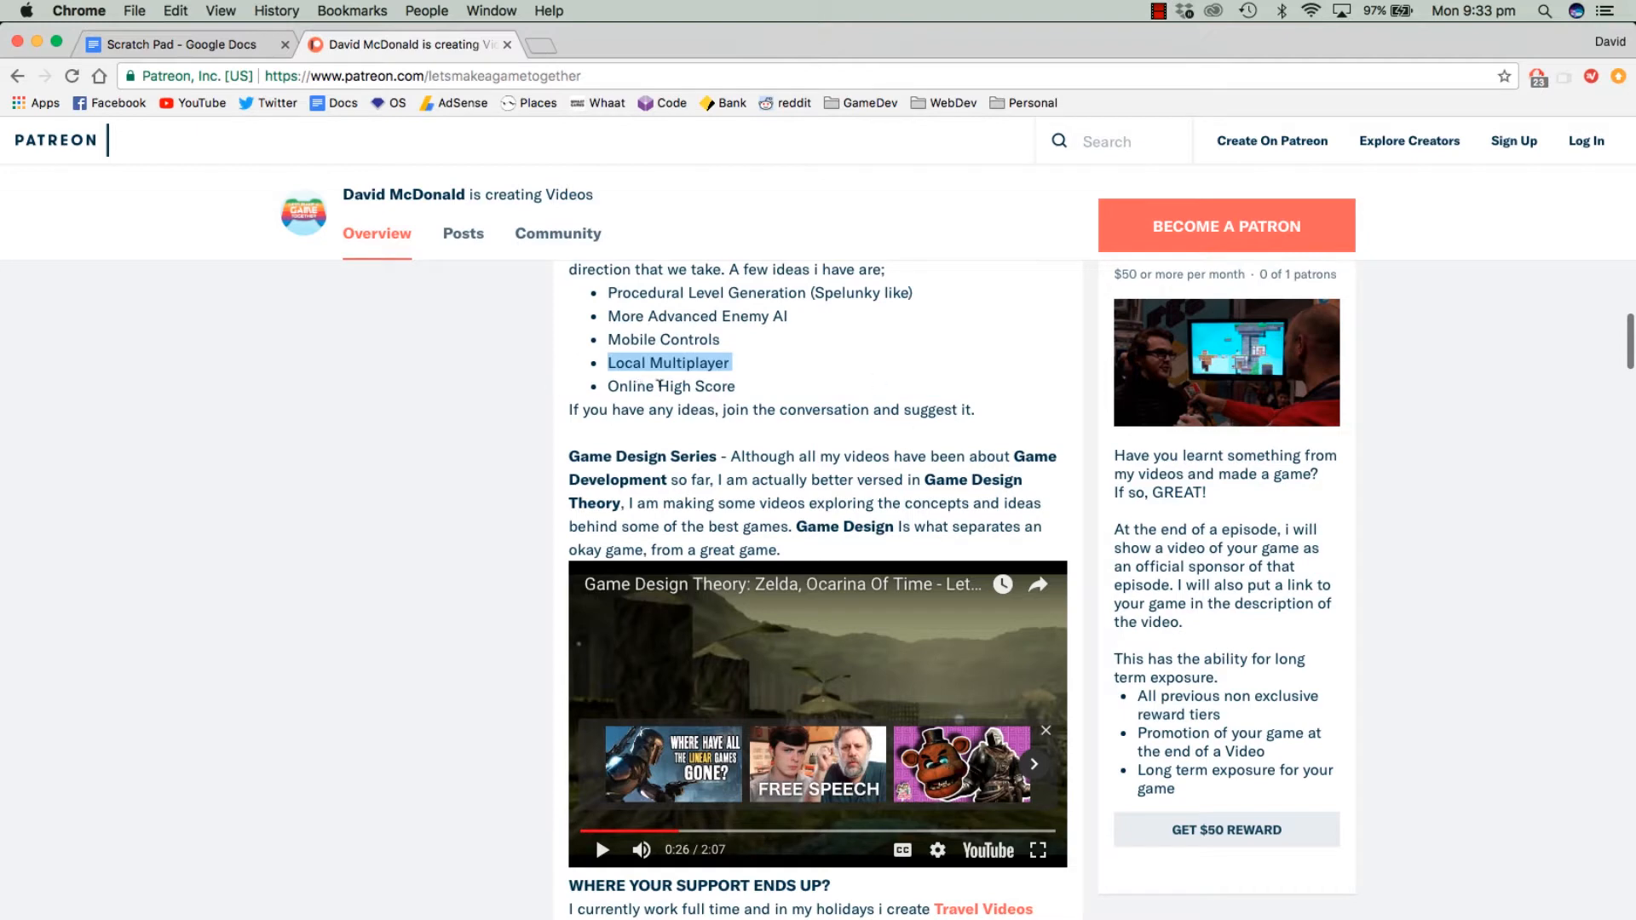
triple_click(636, 385)
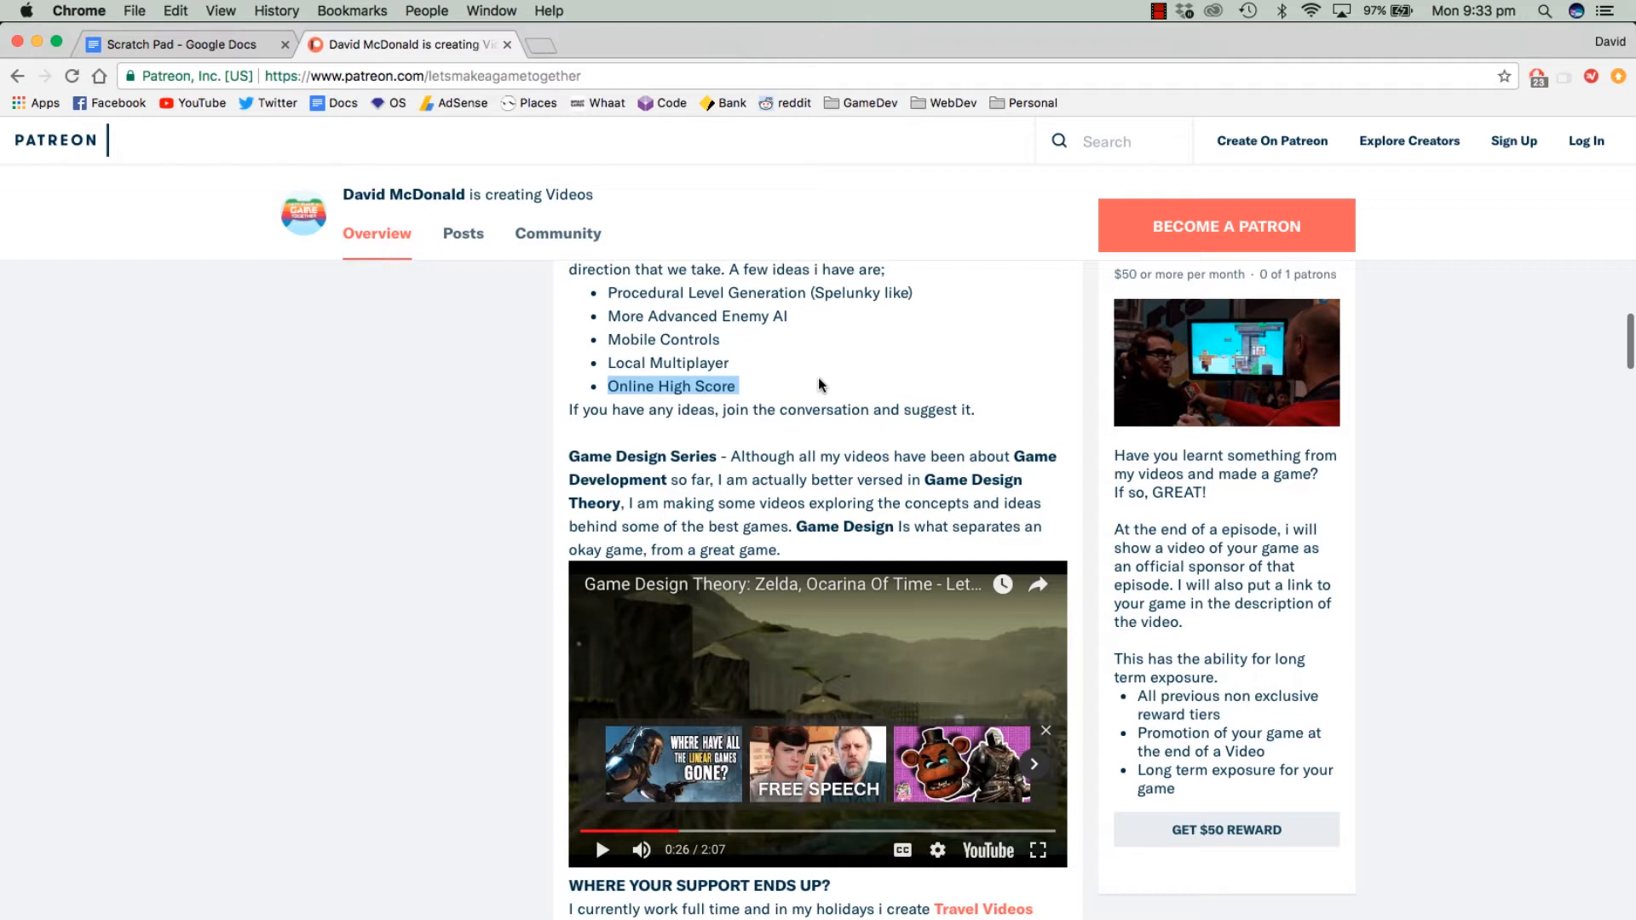
left_click(819, 380)
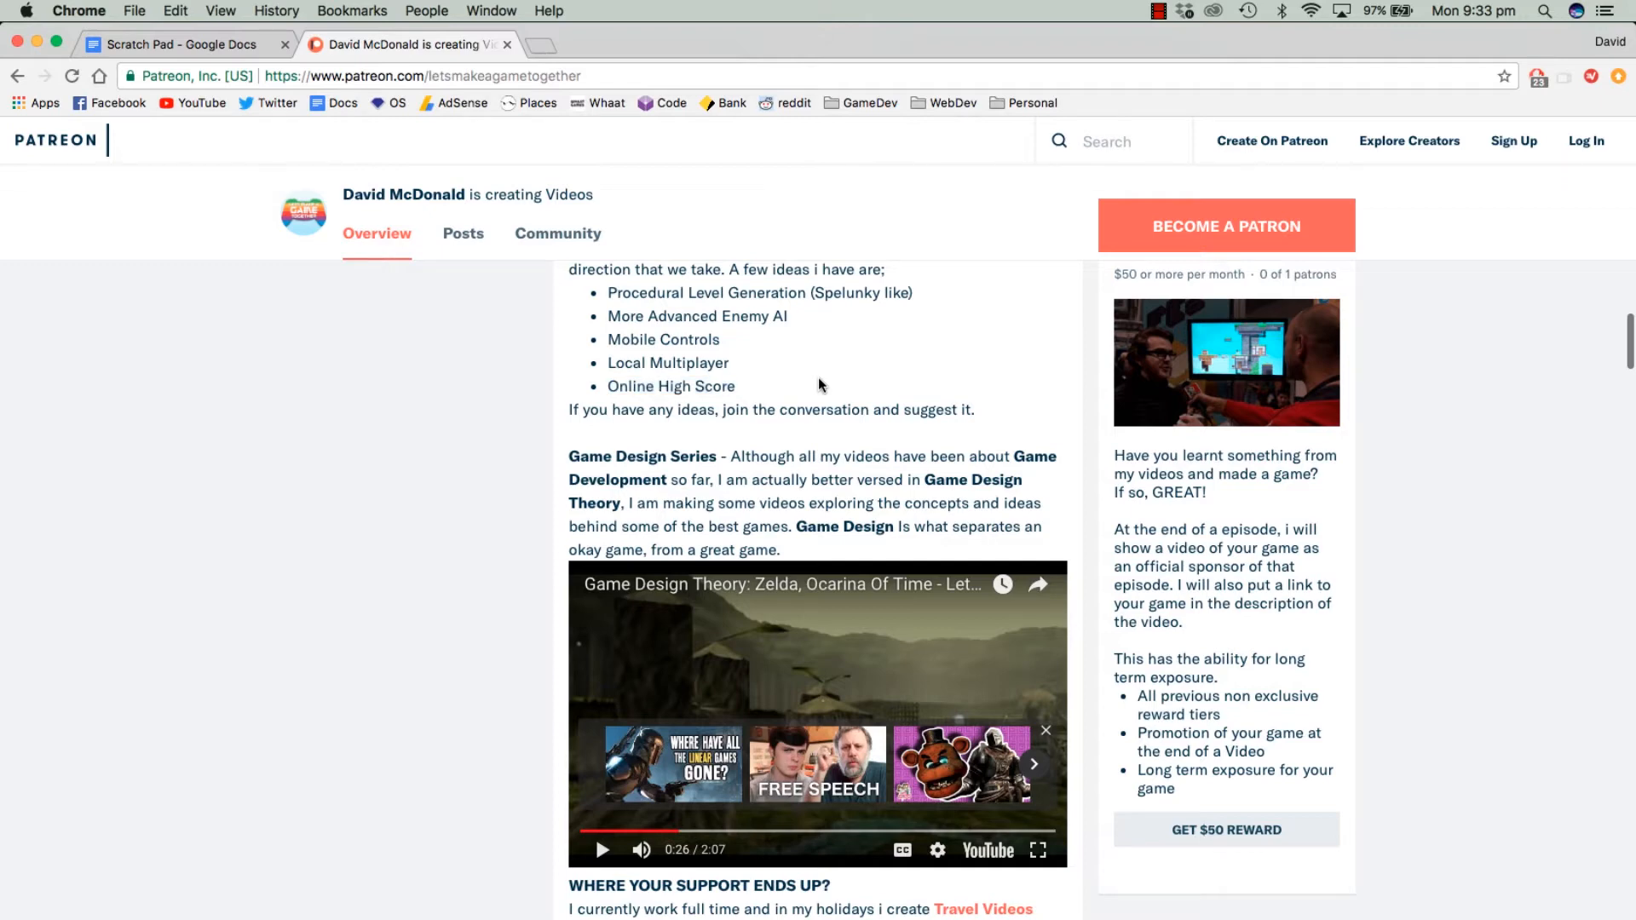
Step: Review the Super Platformer Bros Advanced section again, highlighting its introduction and clearing the highlight
scroll(819, 380, "up", 3)
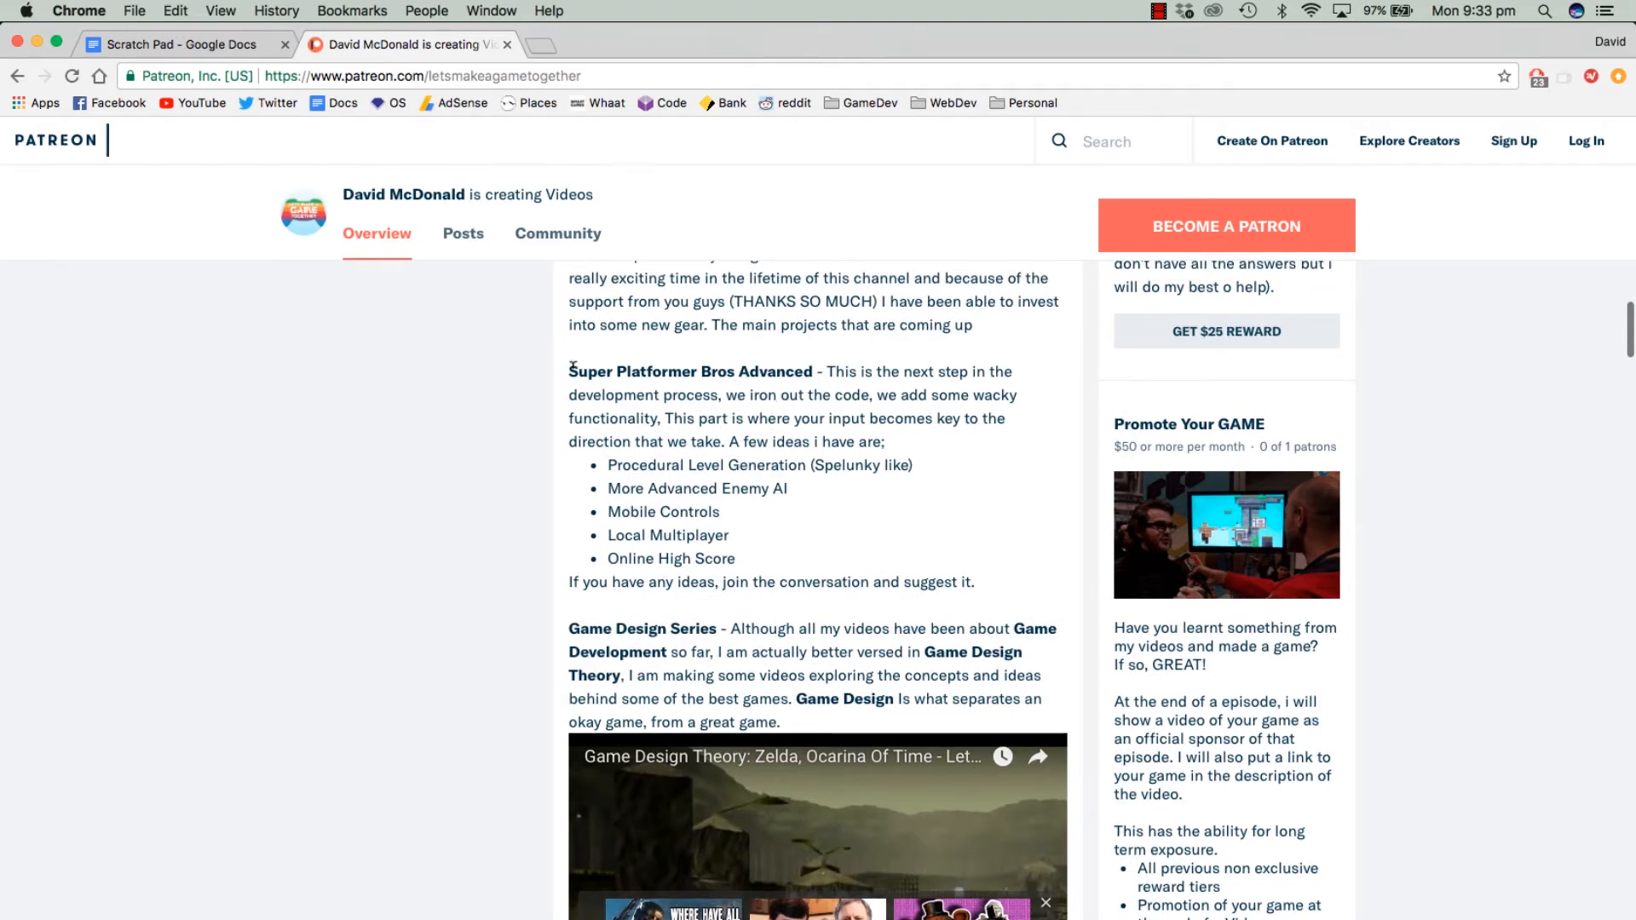
left_click_drag(572, 366, 821, 464)
scroll(821, 465, "down", 2)
left_click(824, 469)
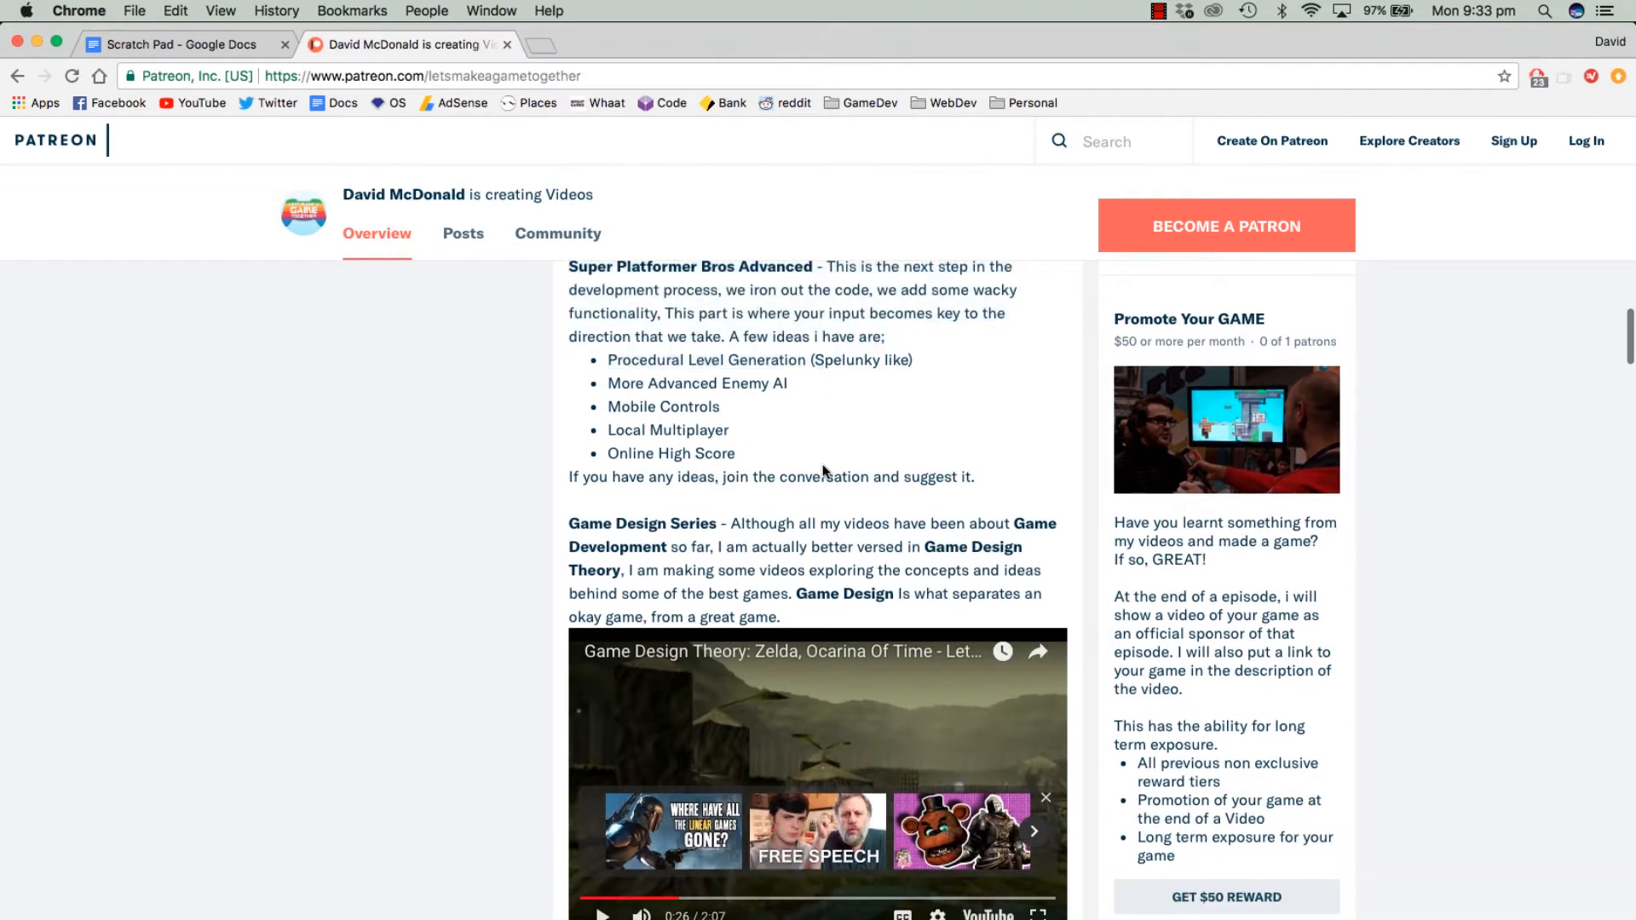
scroll(825, 470, "up", 1)
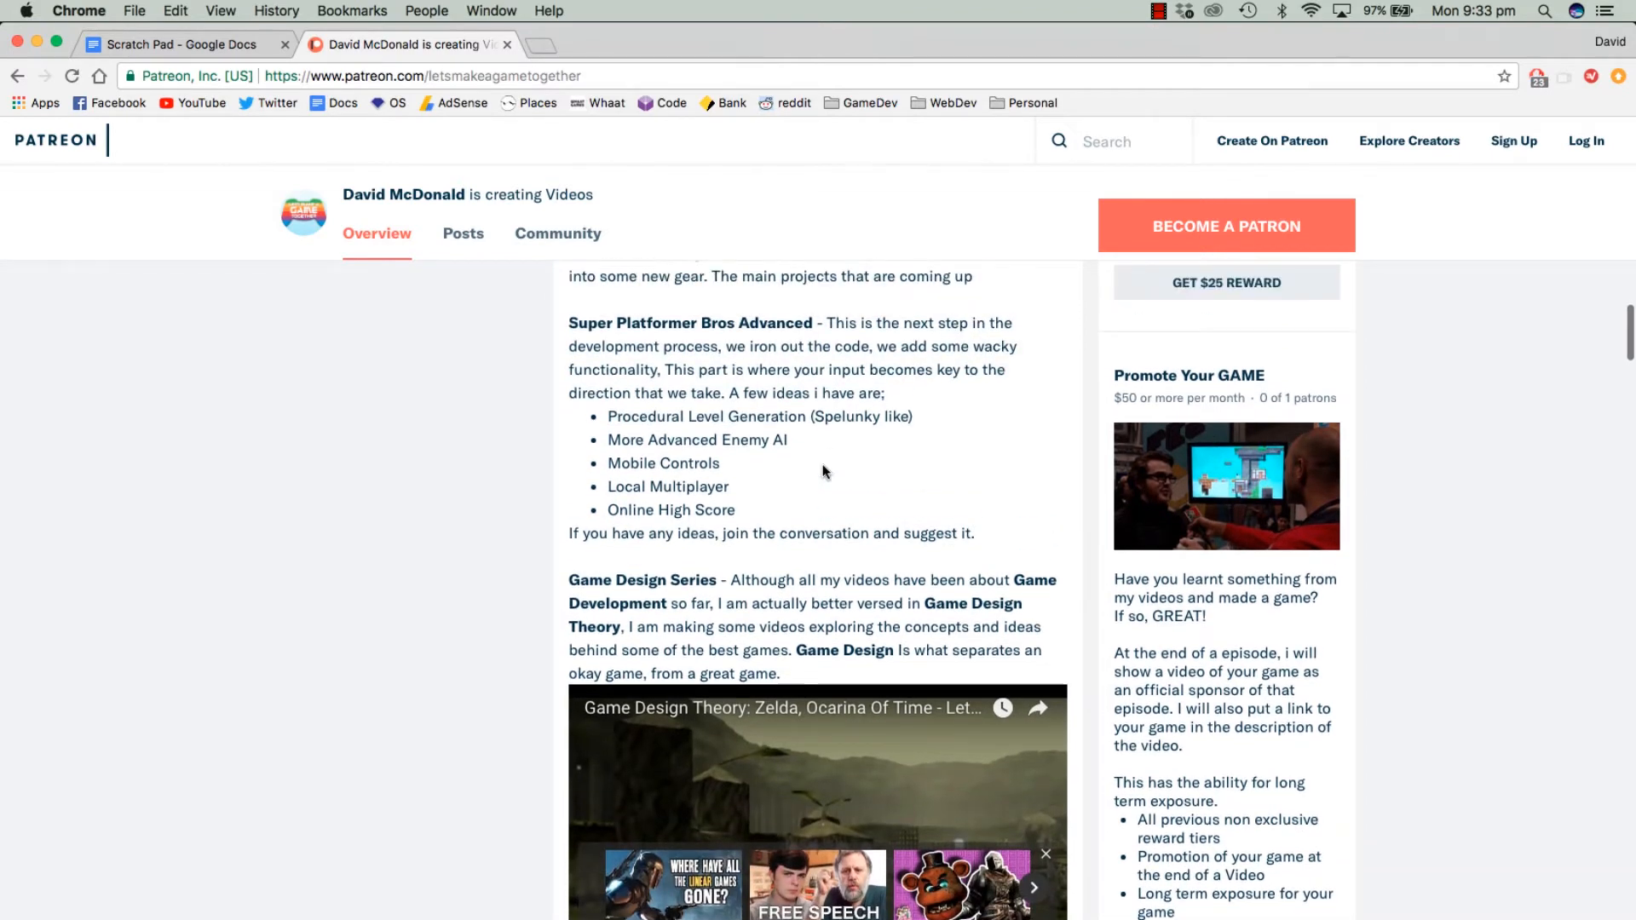
Step: Open the embedded Game Design Theory: Zelda, Ocarina Of Time video on YouTube, and close its page
scroll(823, 469, "down", 4)
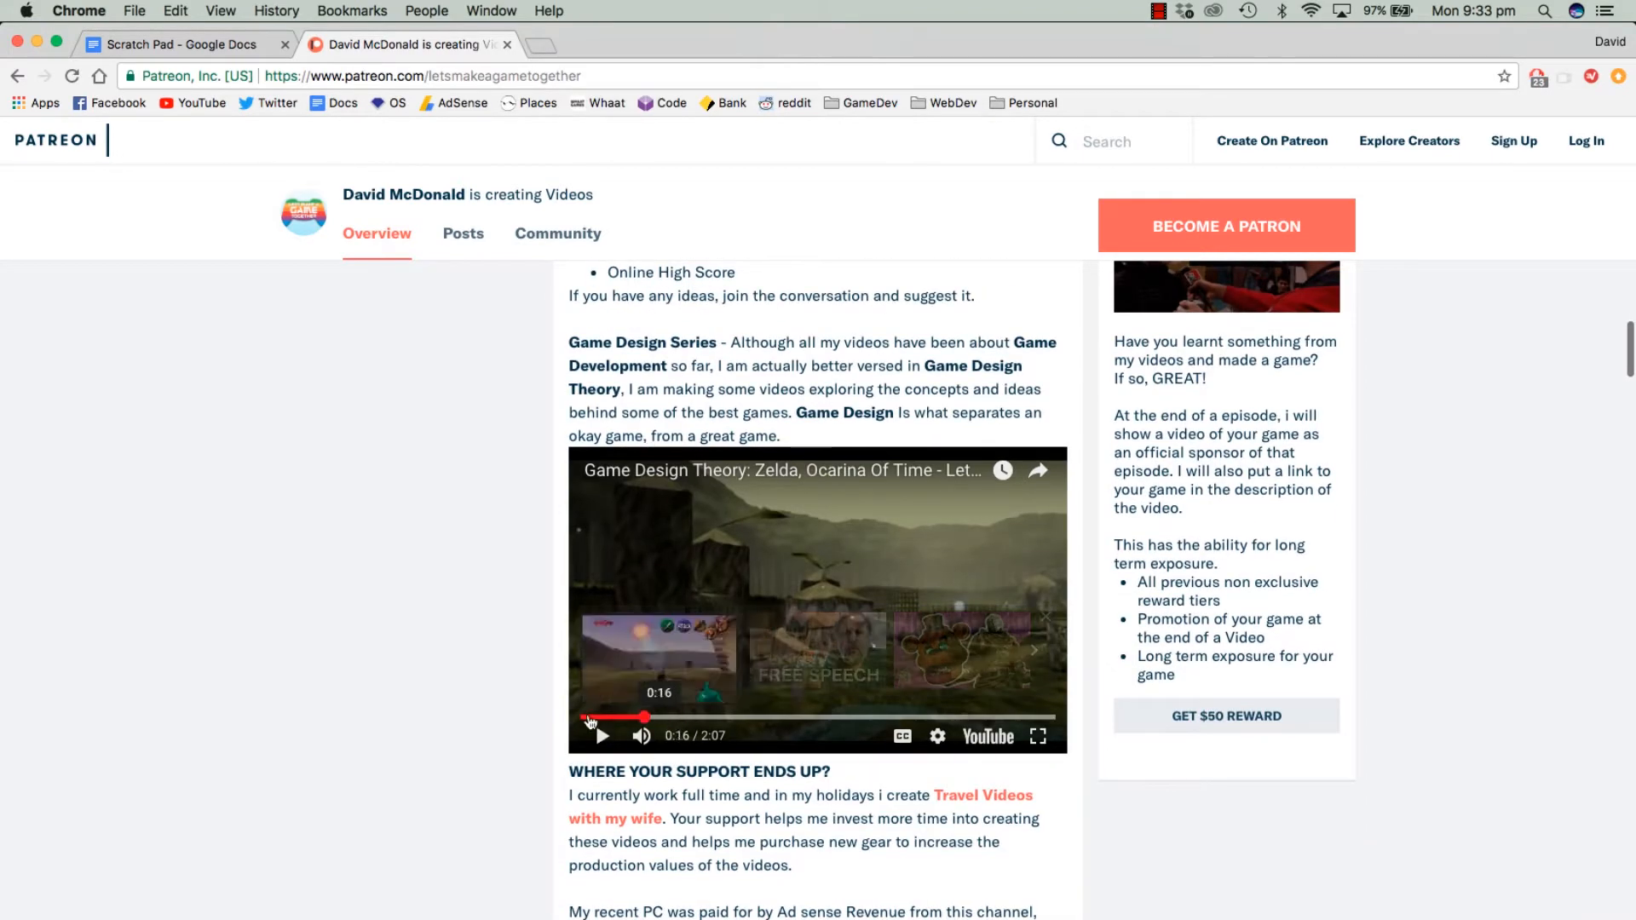
right_click(706, 529)
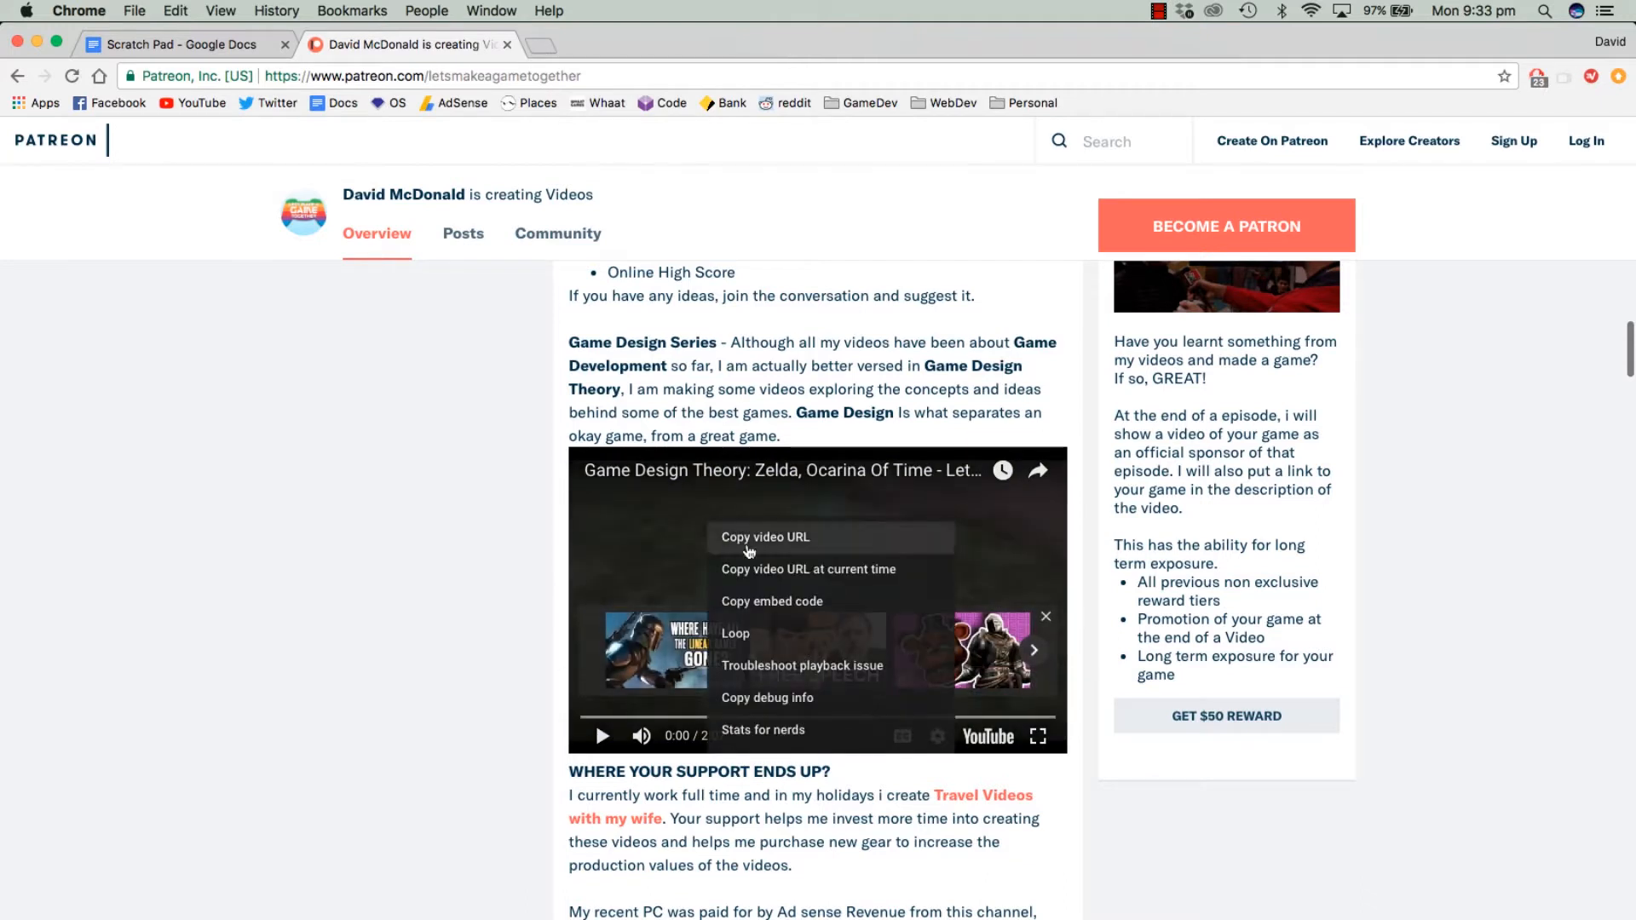
left_click(488, 633)
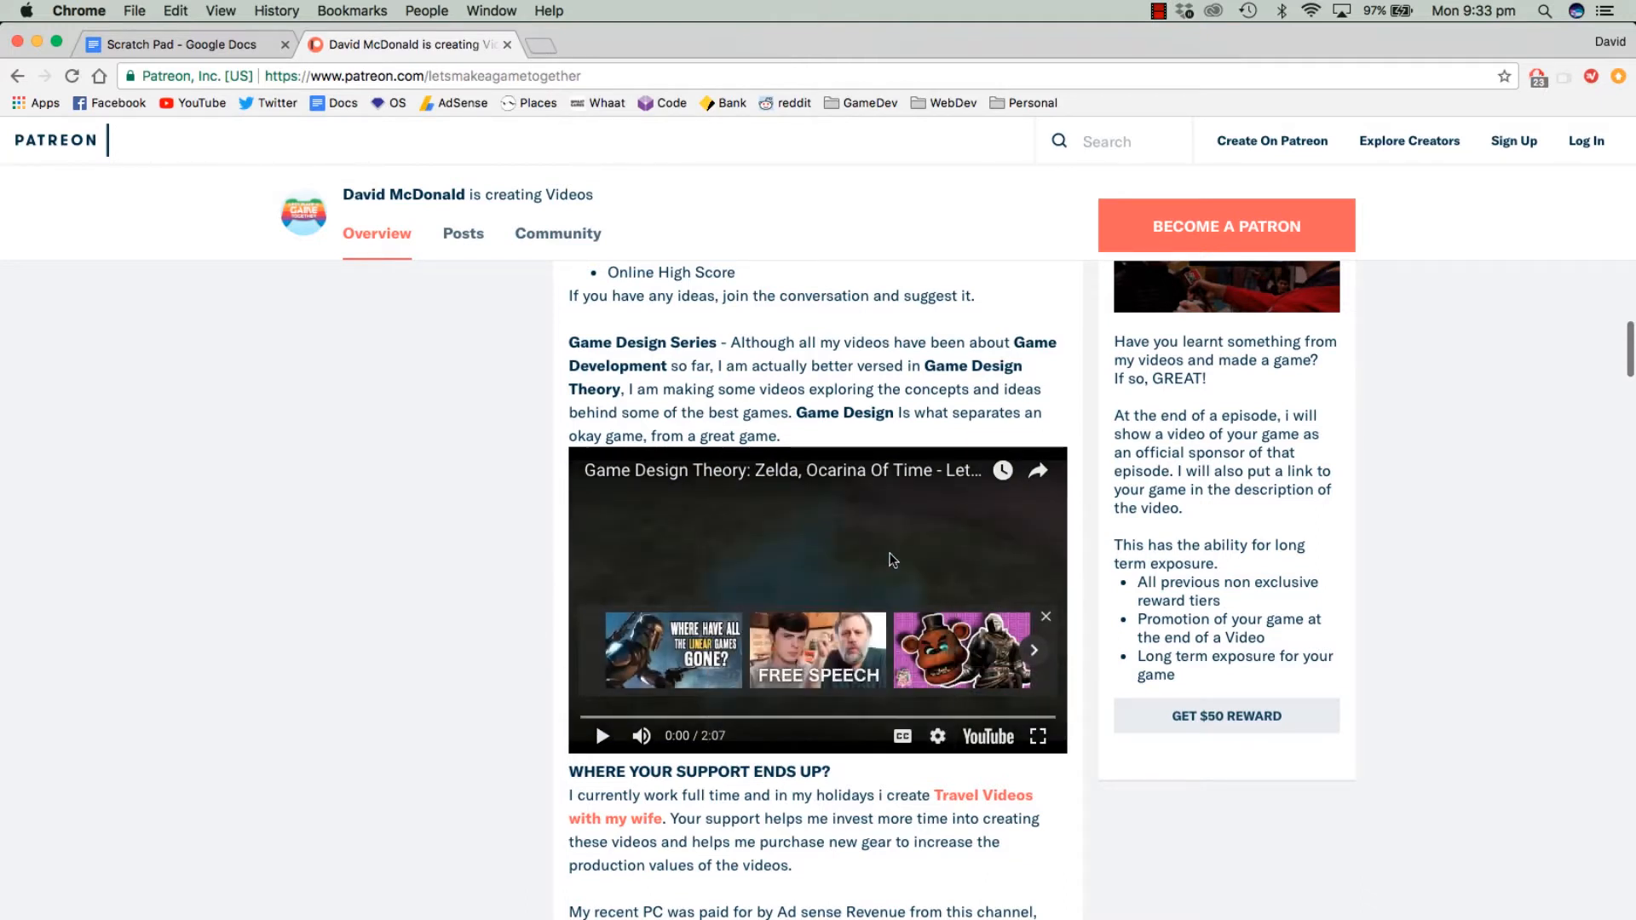
left_click(904, 507)
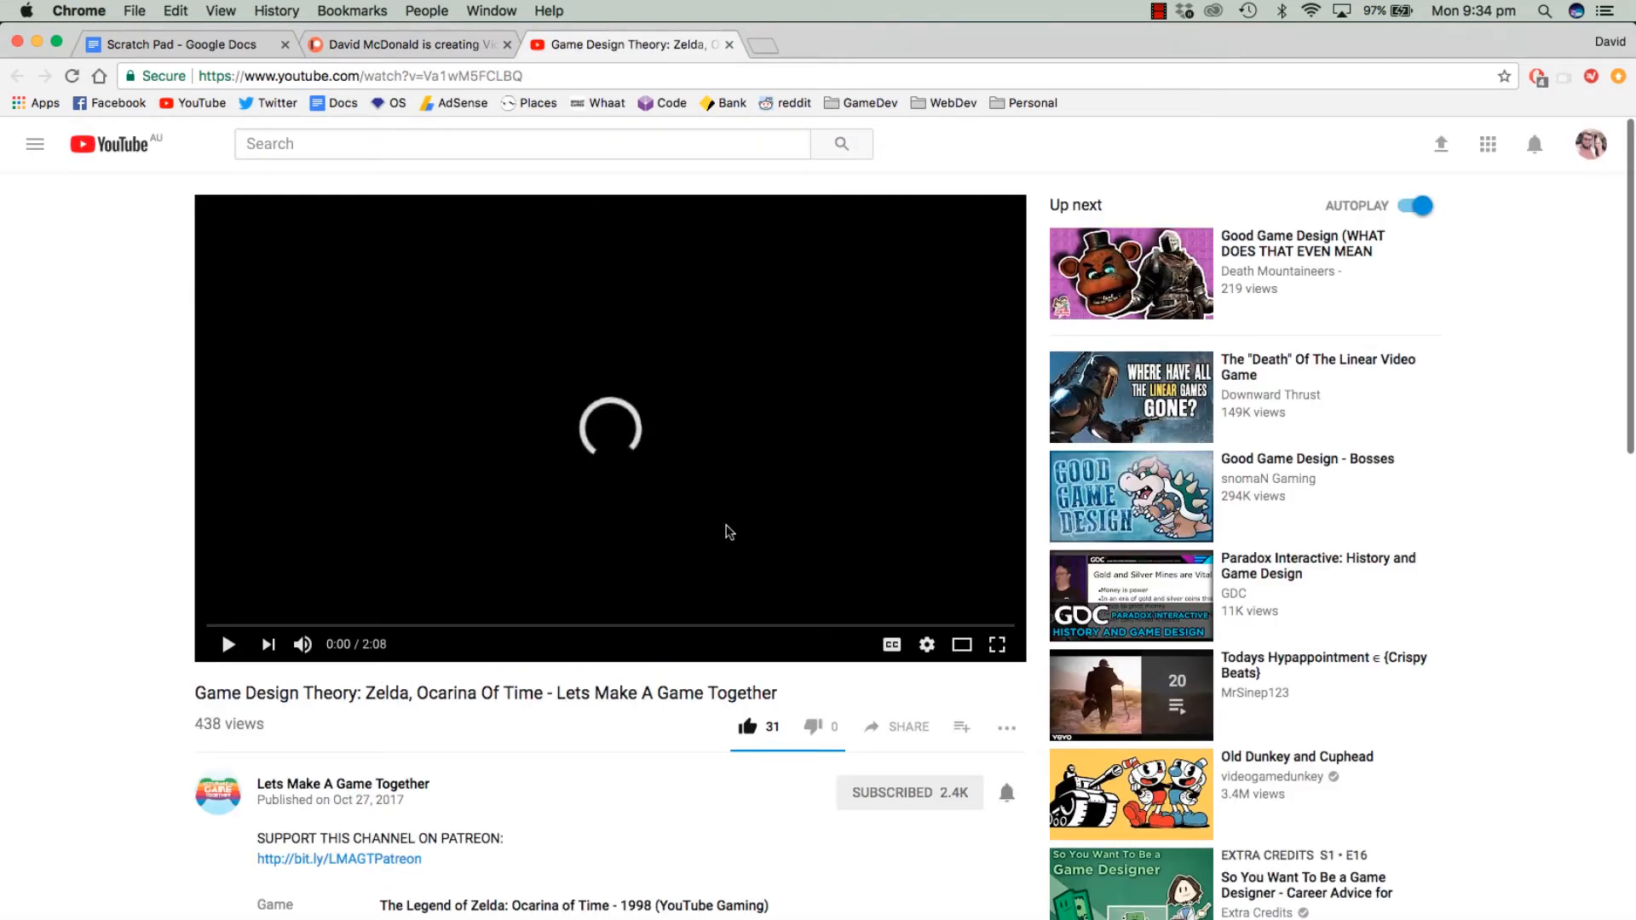
left_click(728, 44)
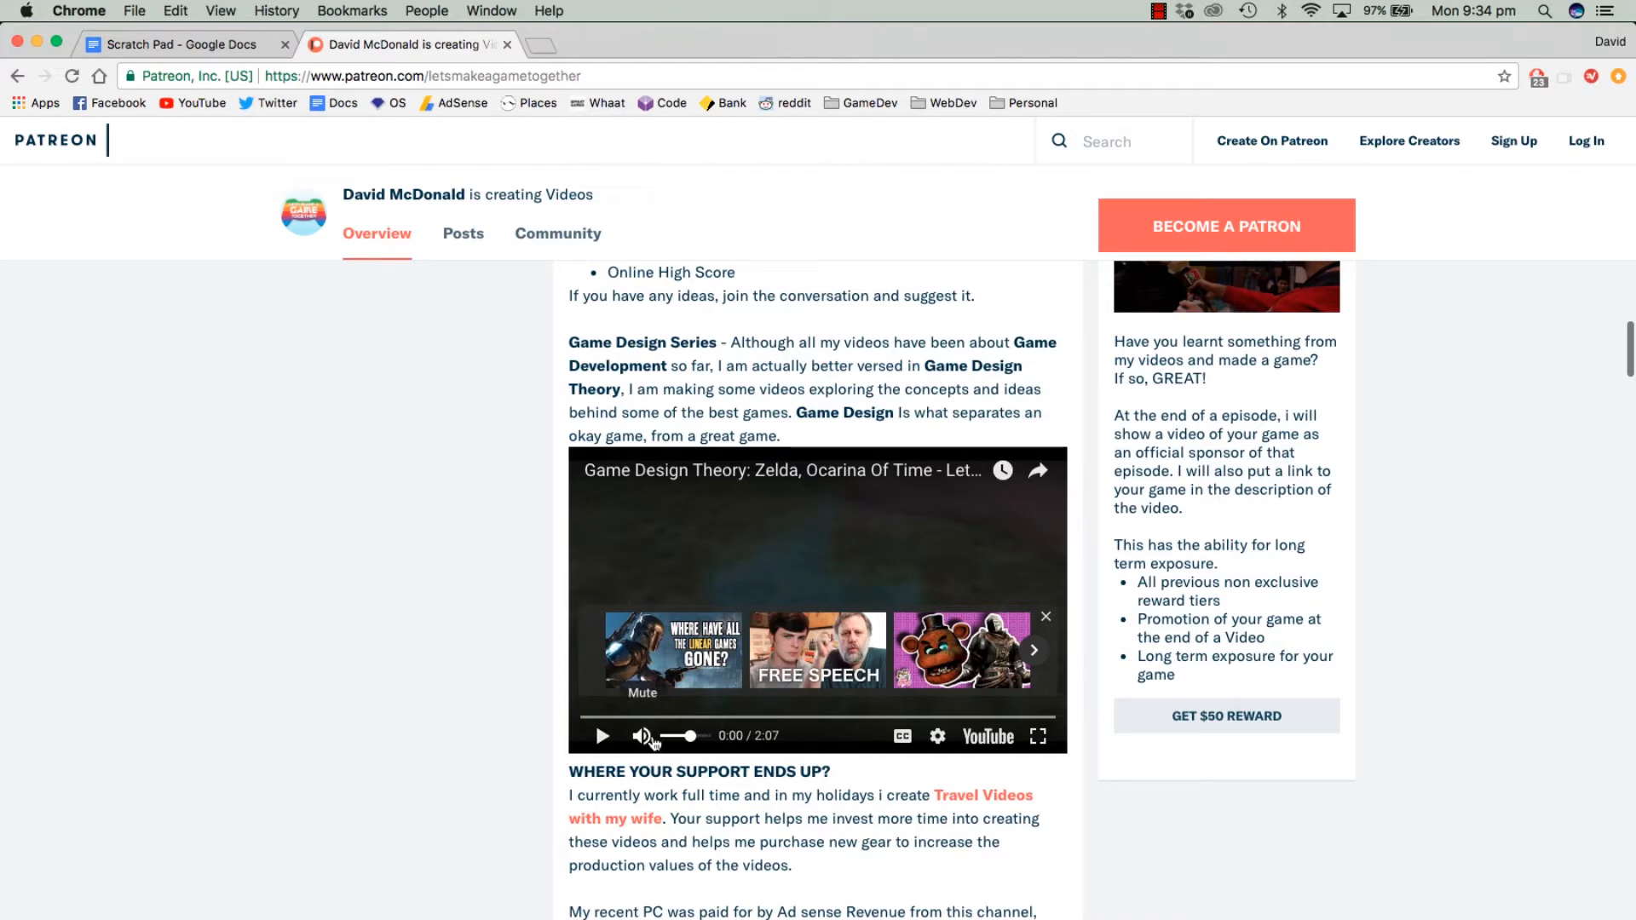
Step: Play the embedded Zelda game design video muted under Game Design Series, and pause it at 0:40
left_click(639, 740)
left_click(586, 742)
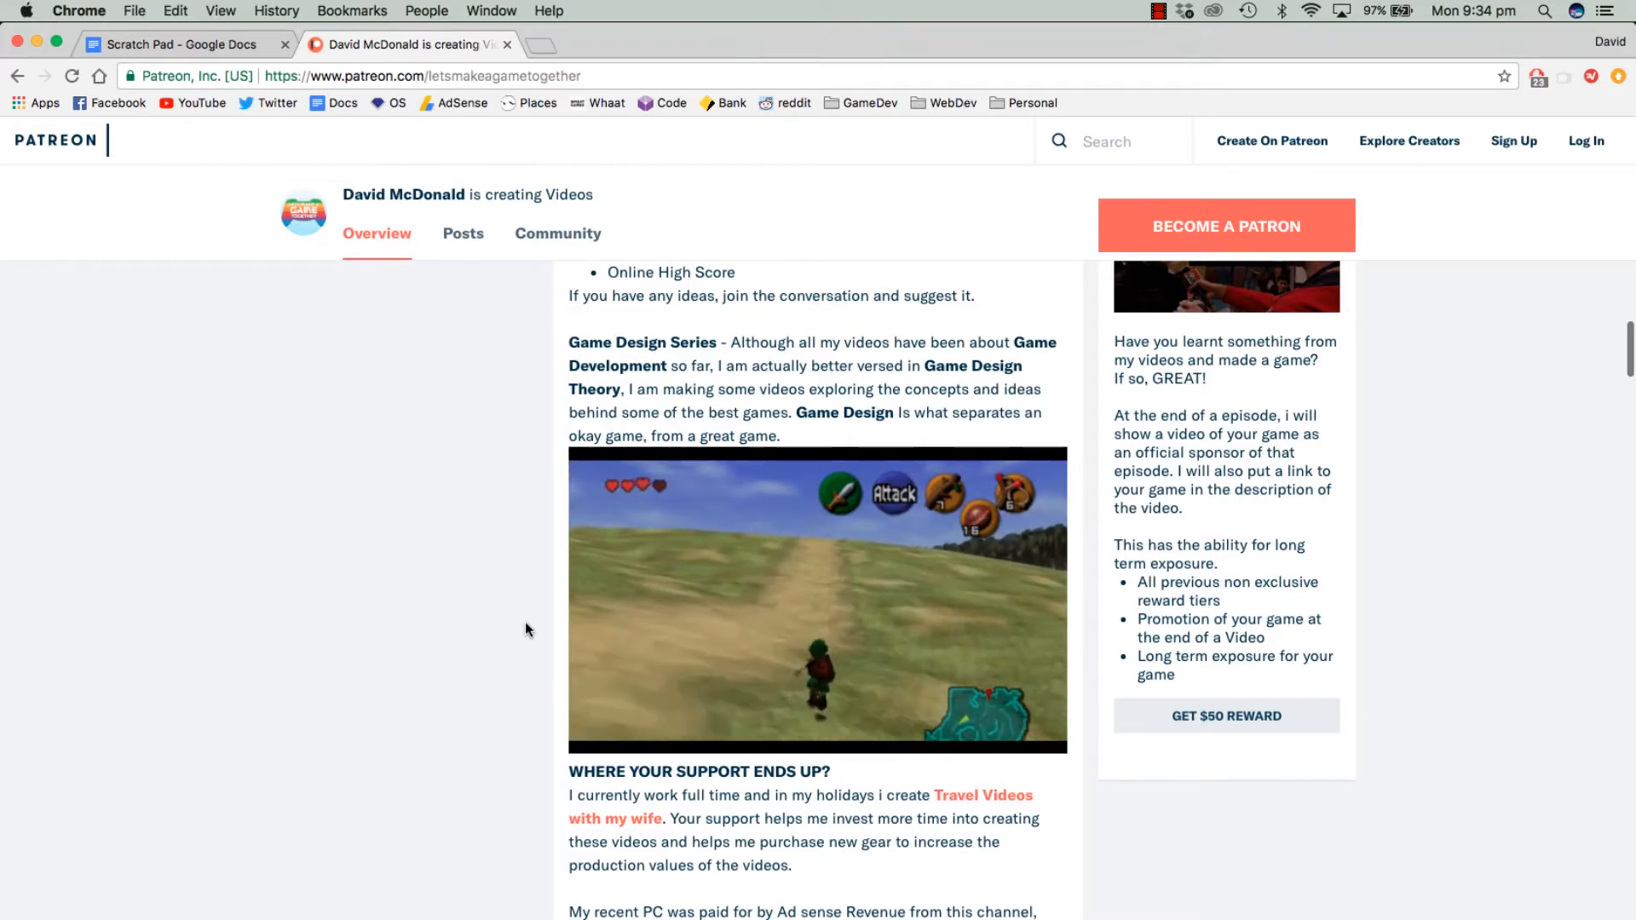
scroll(525, 621, "down", 4)
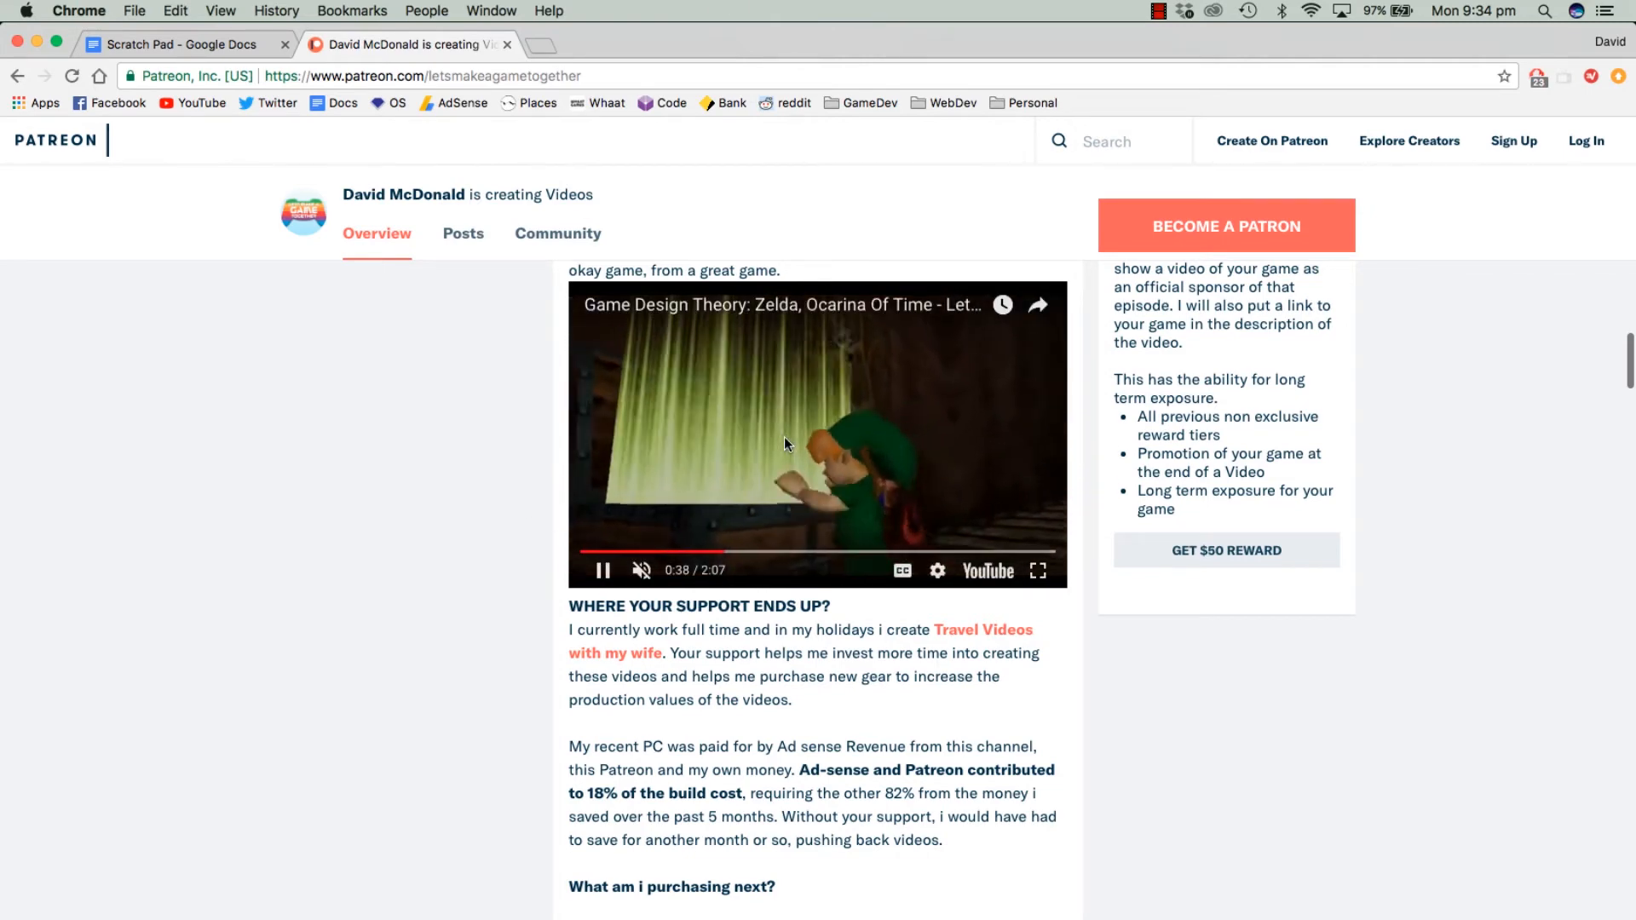
left_click(731, 477)
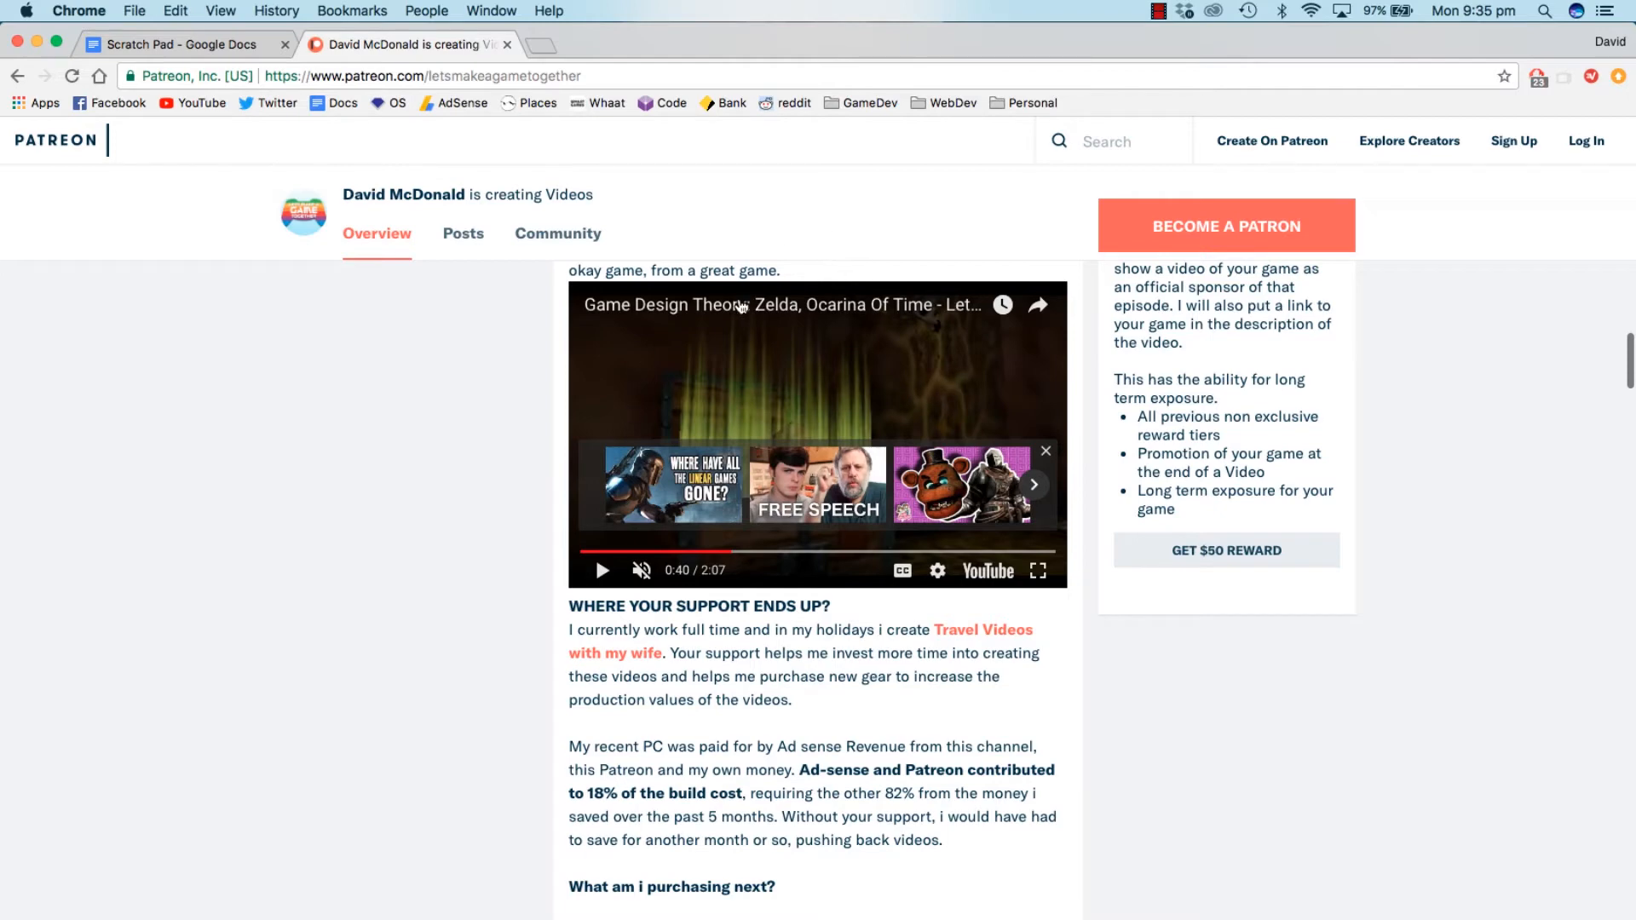
Step: Read the section on where support ends up, highlighting the sentence about Ad-sense and Patreon contributing to the PC build cost
scroll(806, 679, "down", 5)
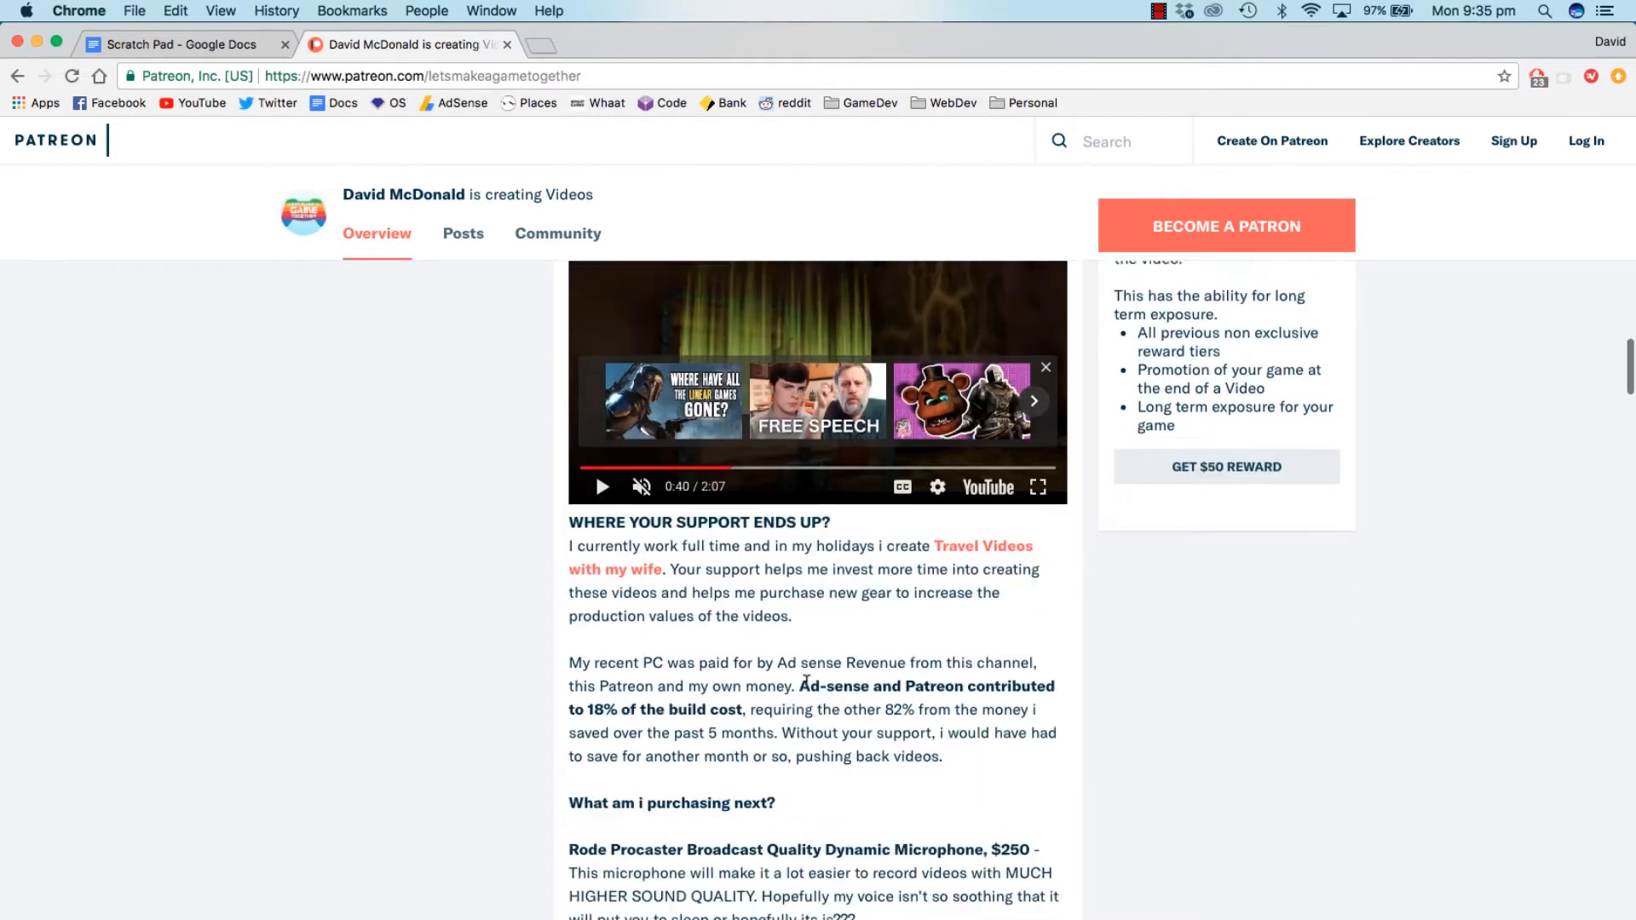
scroll(806, 679, "up", 1)
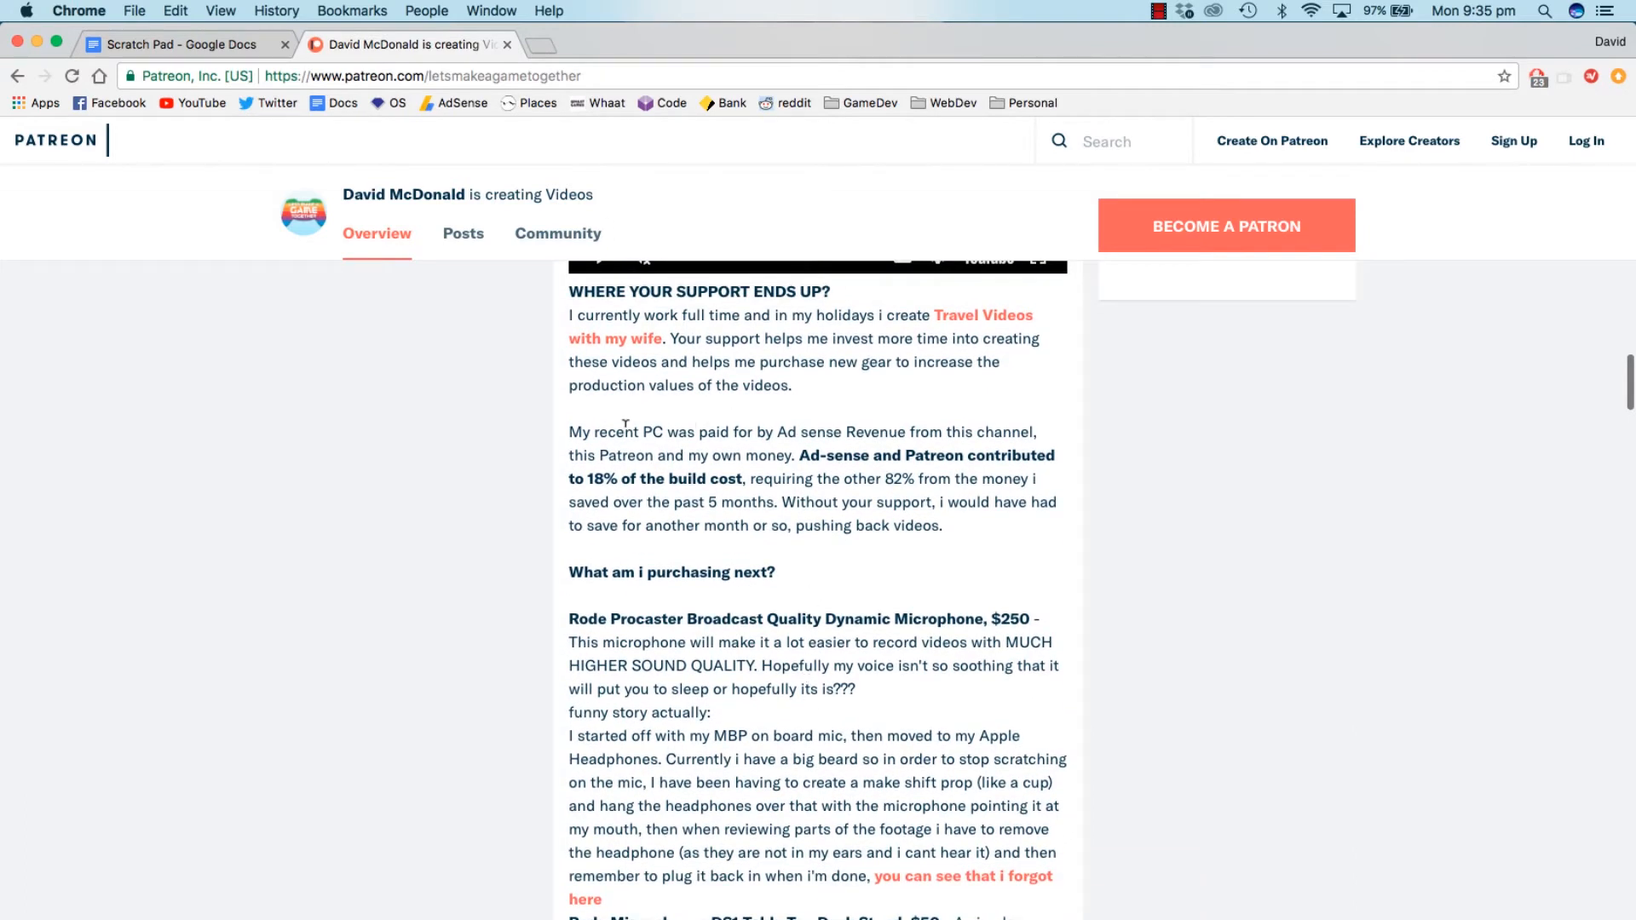
left_click_drag(589, 432, 1020, 451)
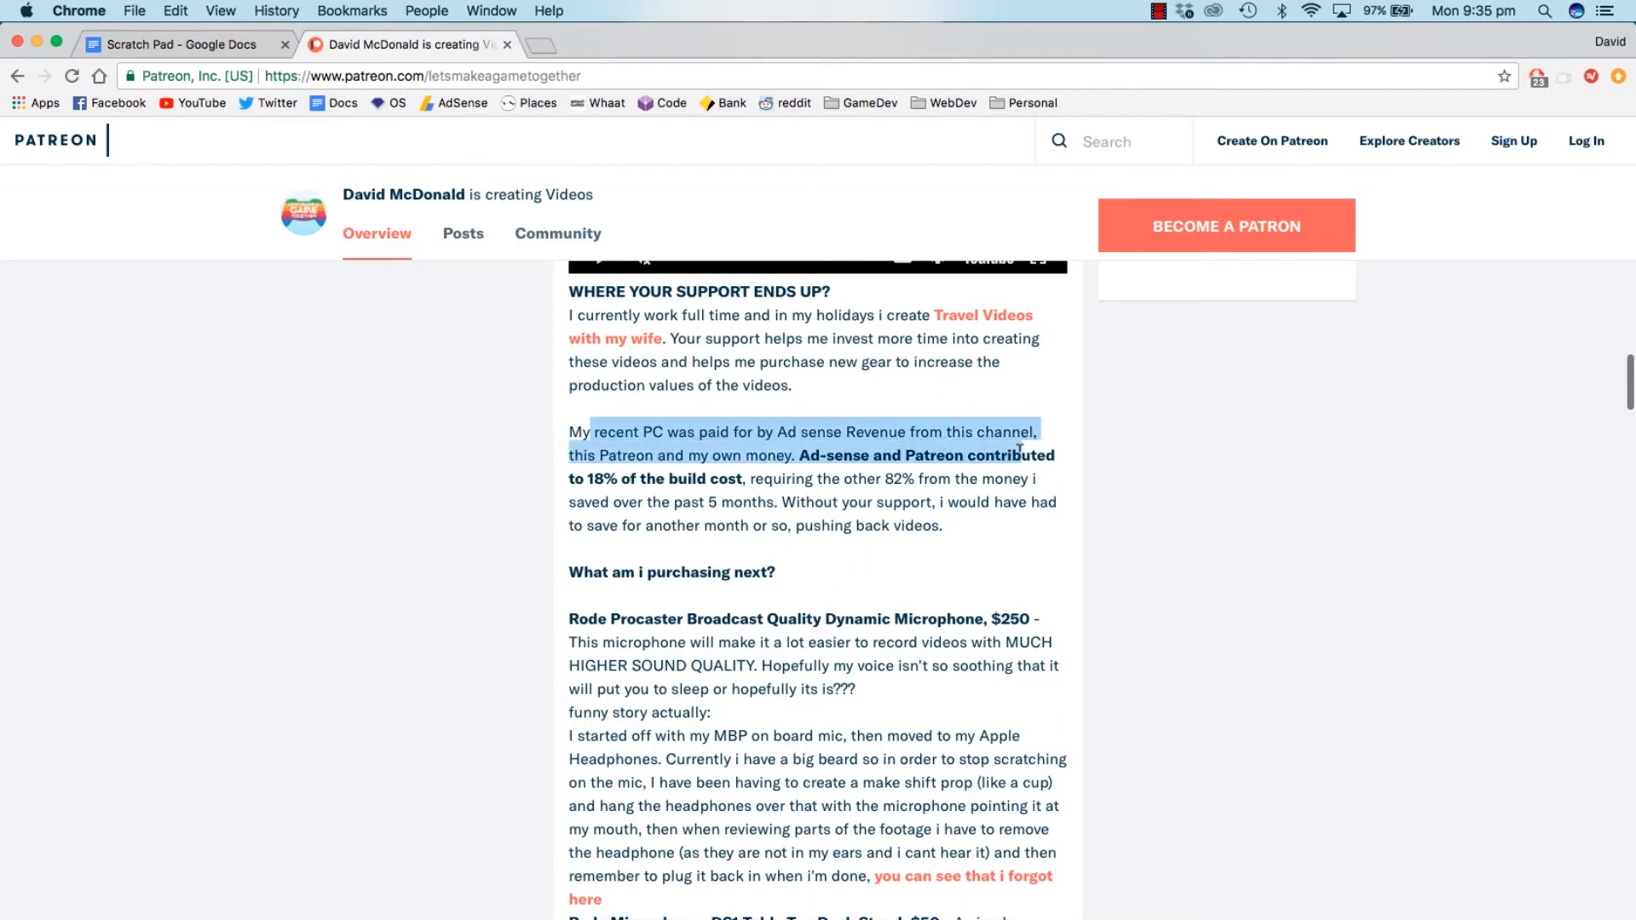
triple_click(938, 456)
left_click(798, 454)
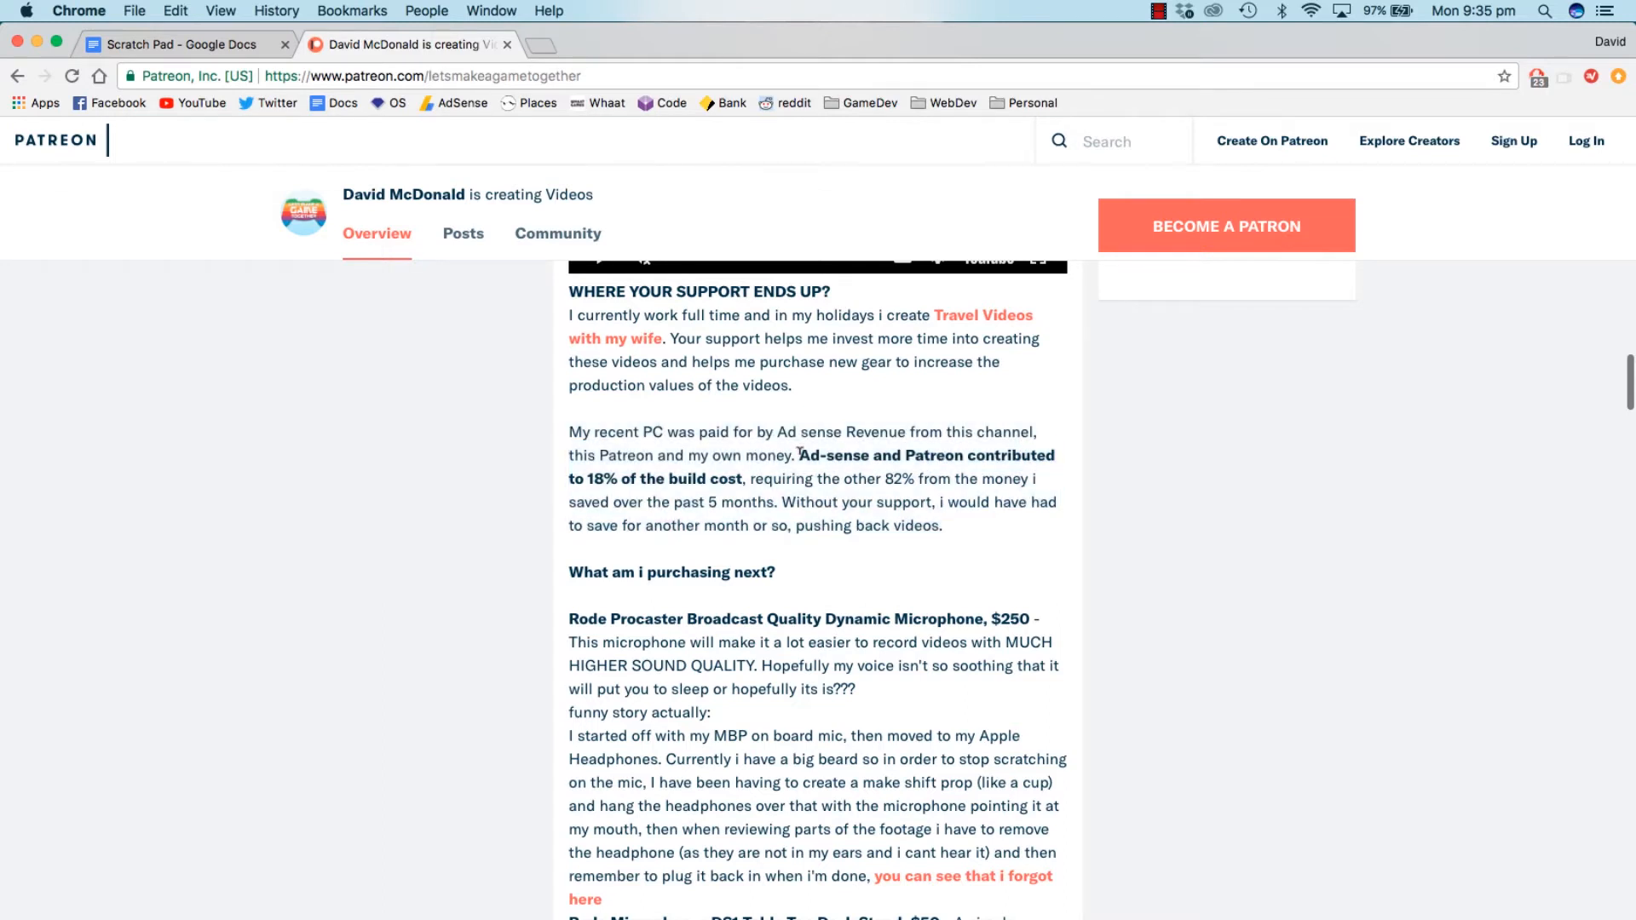
left_click_drag(800, 455, 746, 479)
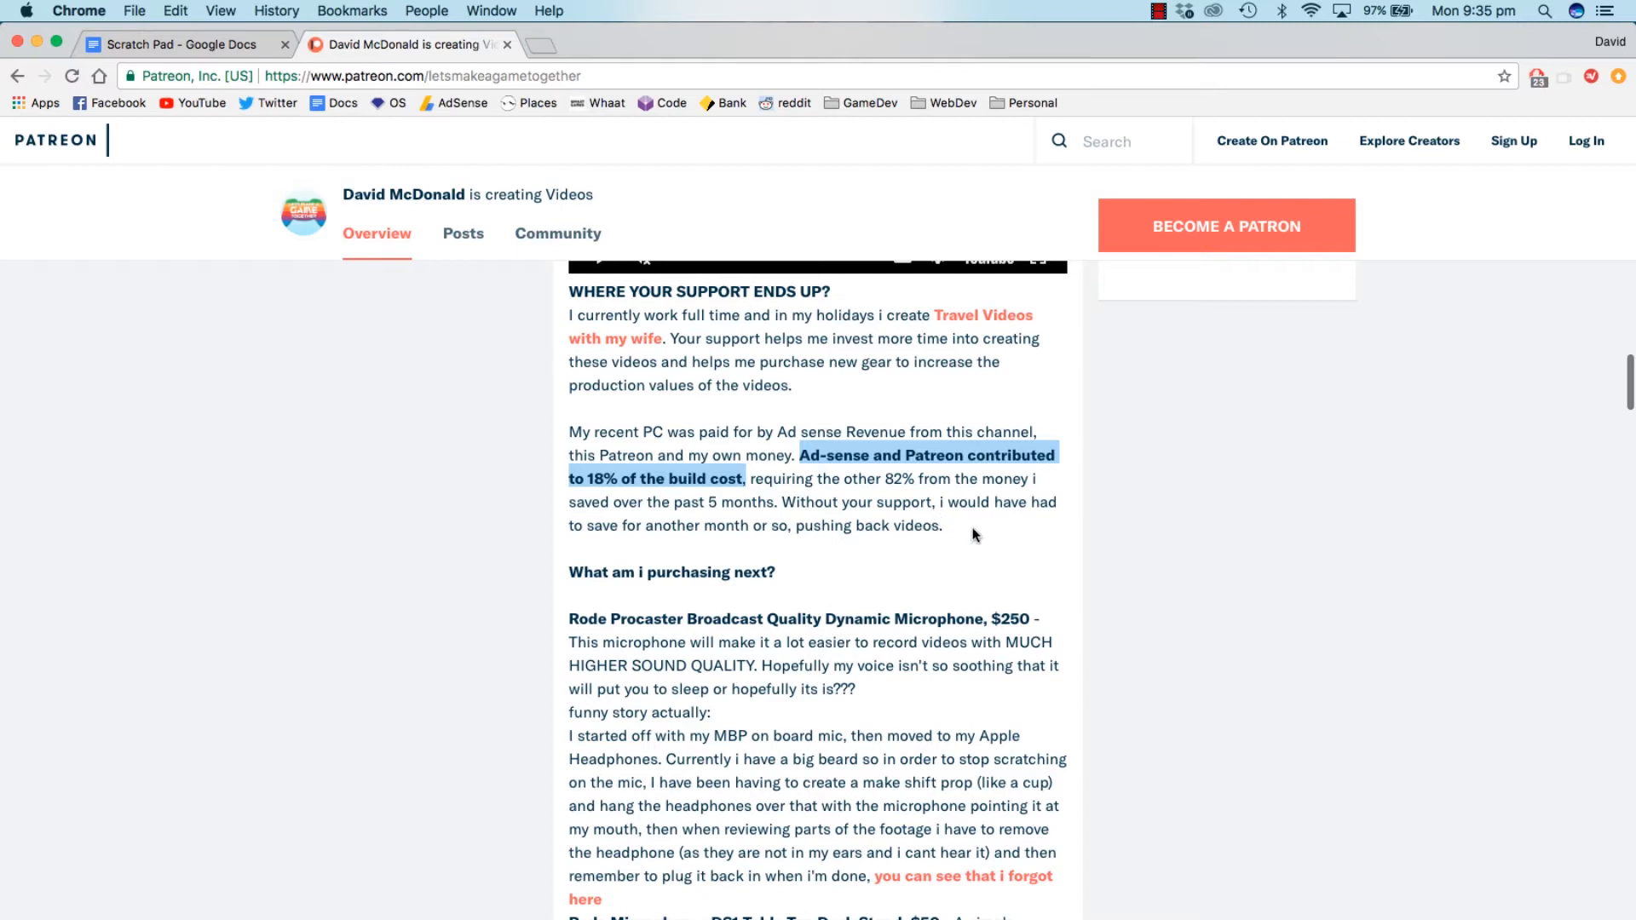
scroll(973, 529, "up", 3)
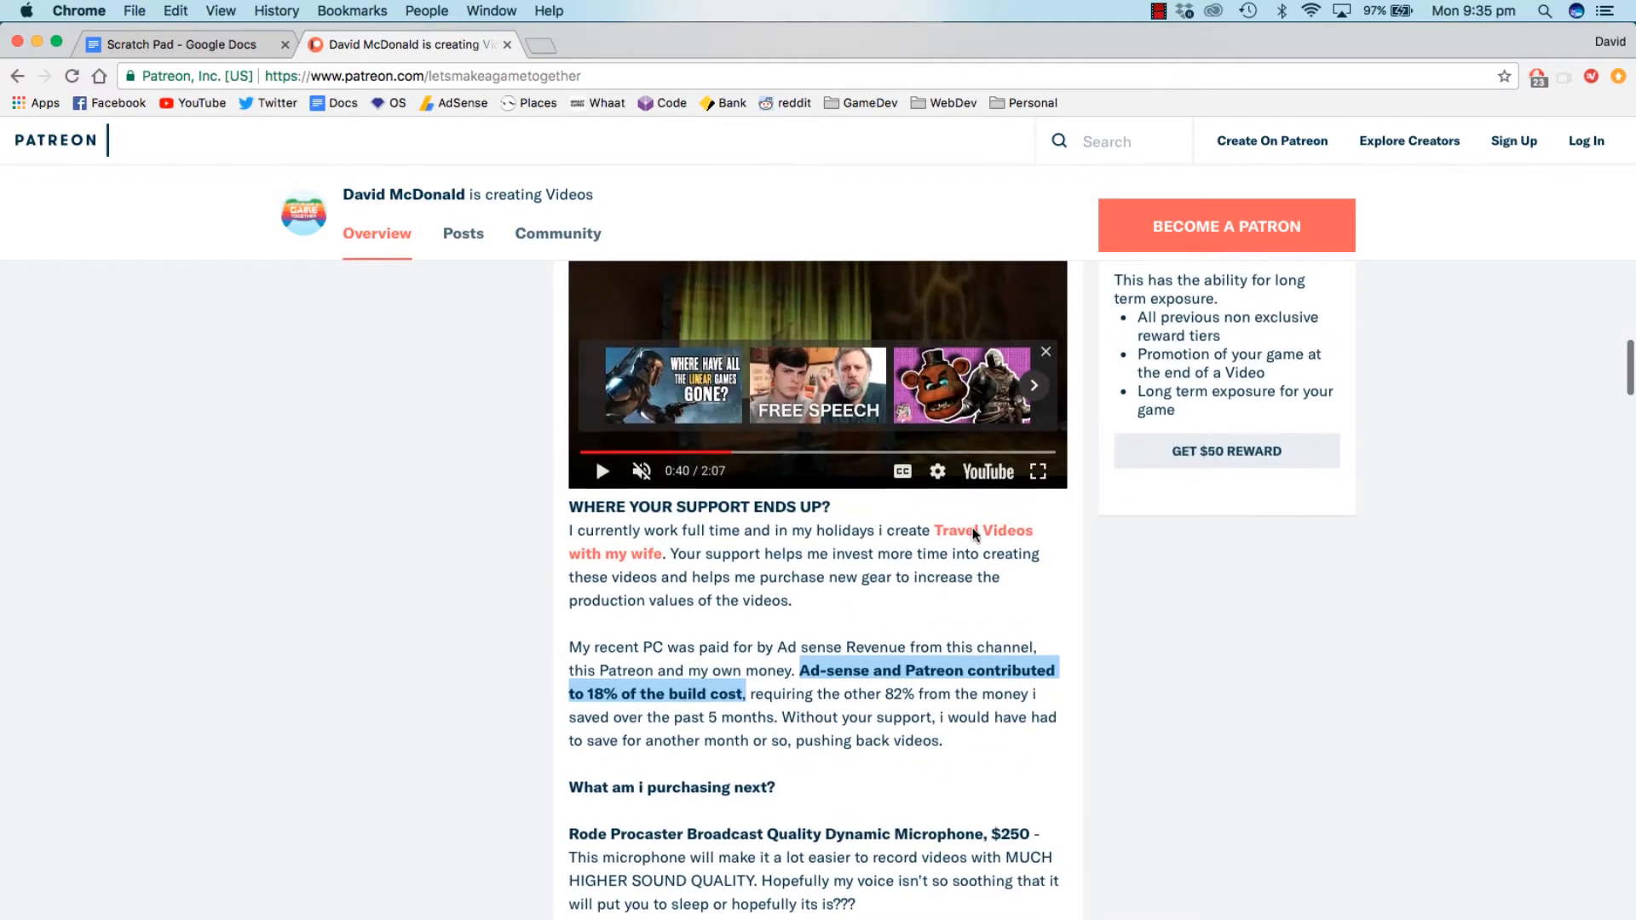
Step: Look over the end of the overview, from Final Thoughts to the Built My New PC post under Recent Posts
scroll(914, 664, "down", 10)
scroll(915, 665, "down", 7)
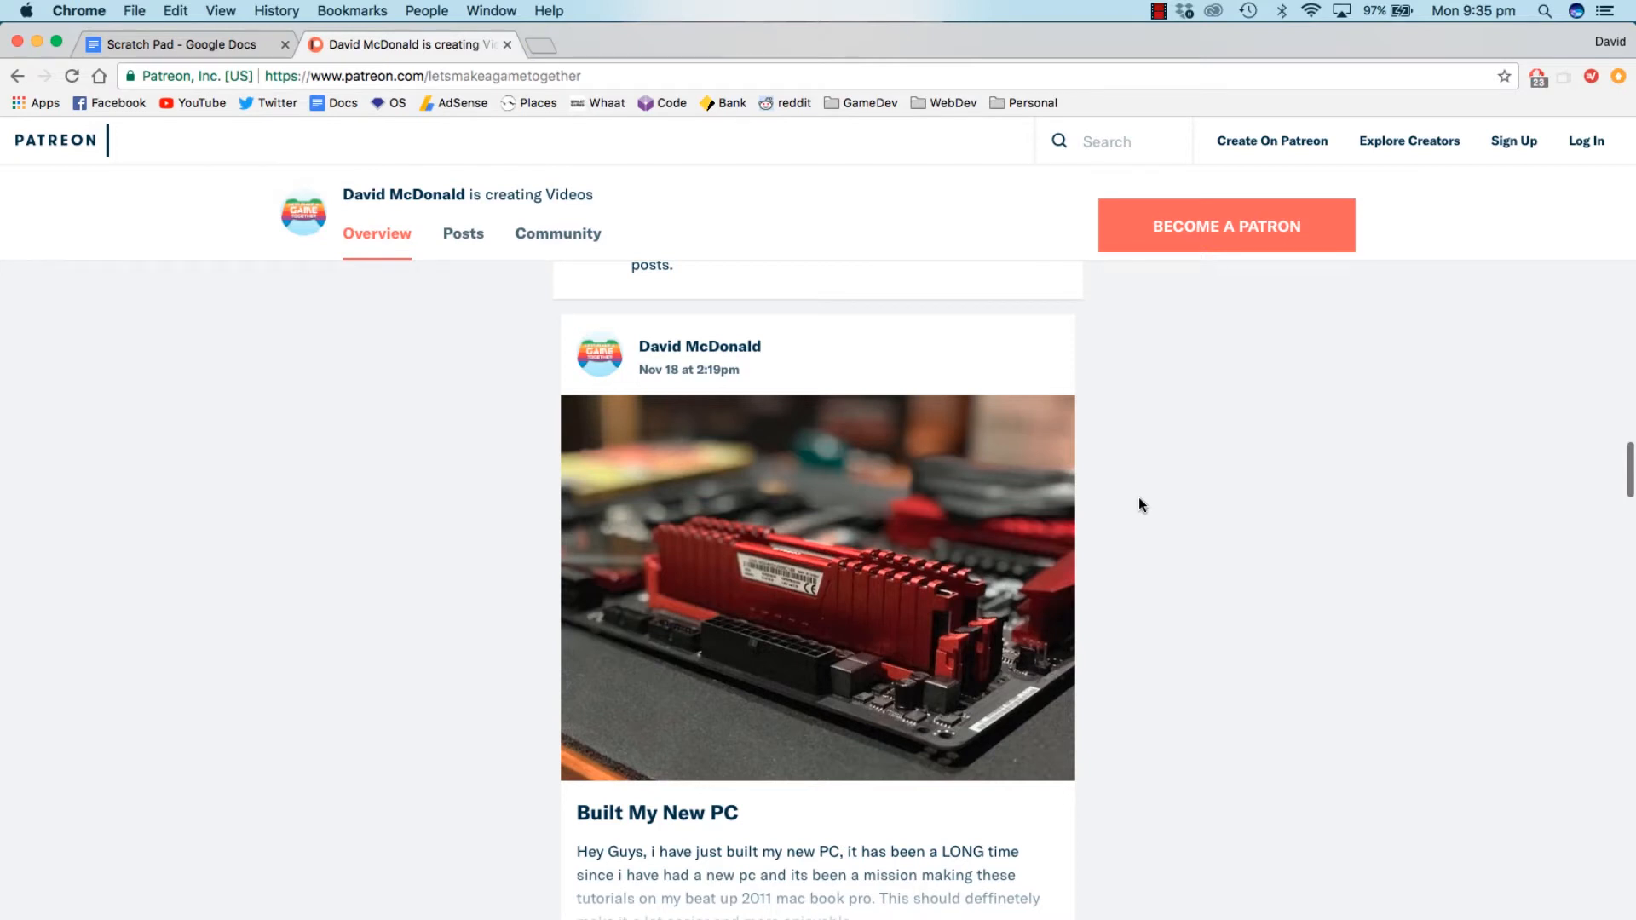
scroll(1138, 498, "up", 3)
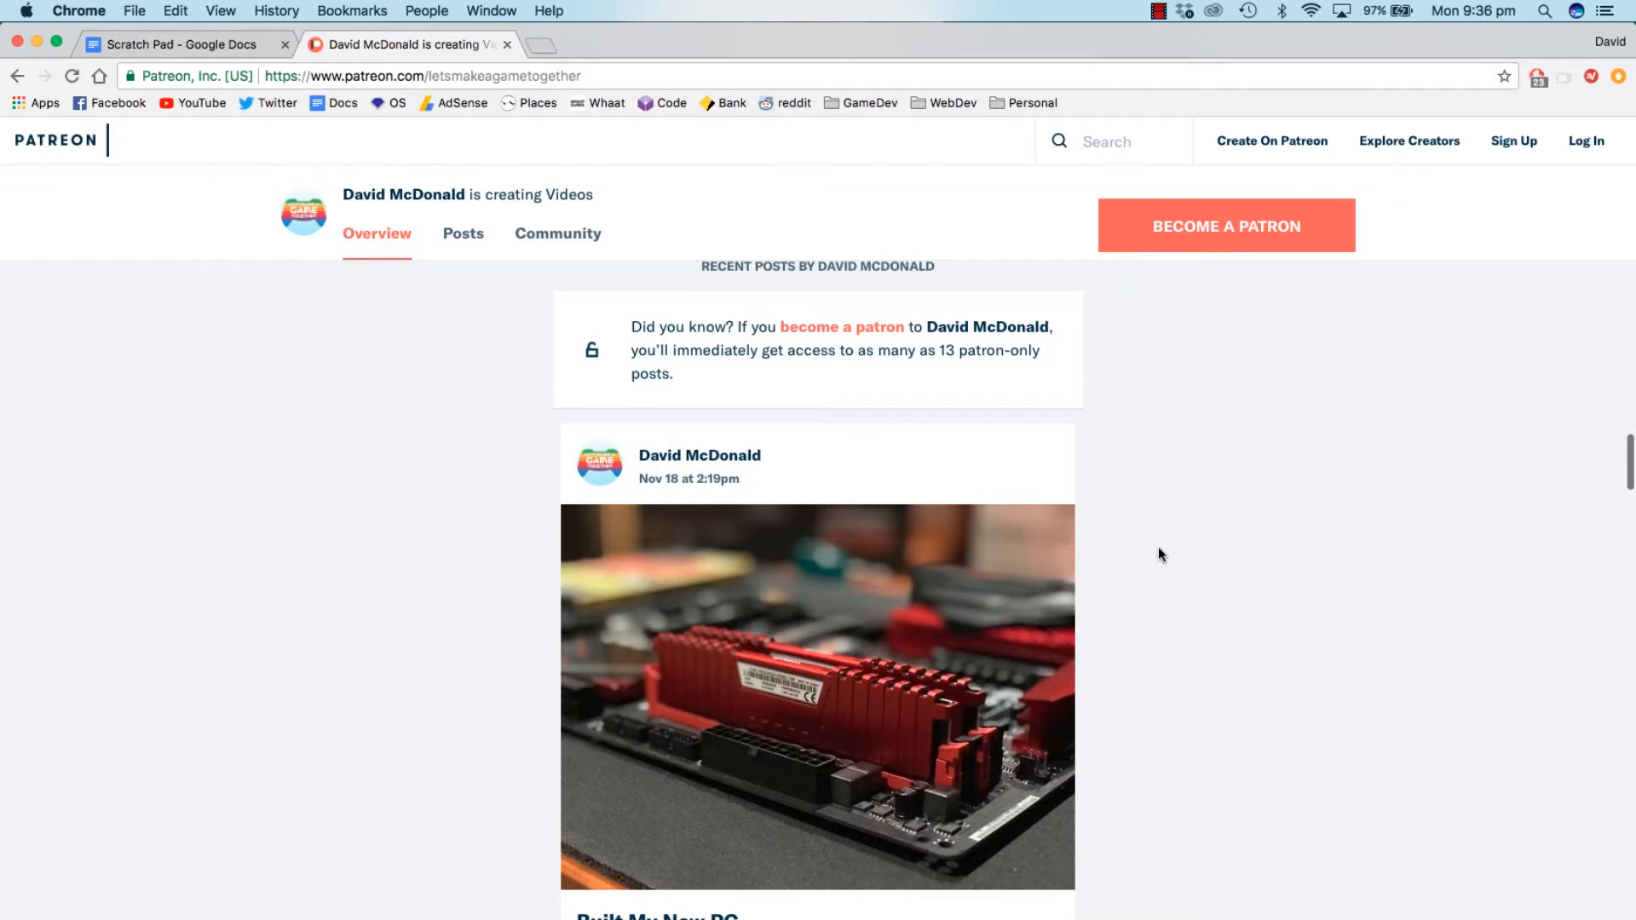
scroll(1112, 593, "up", 1)
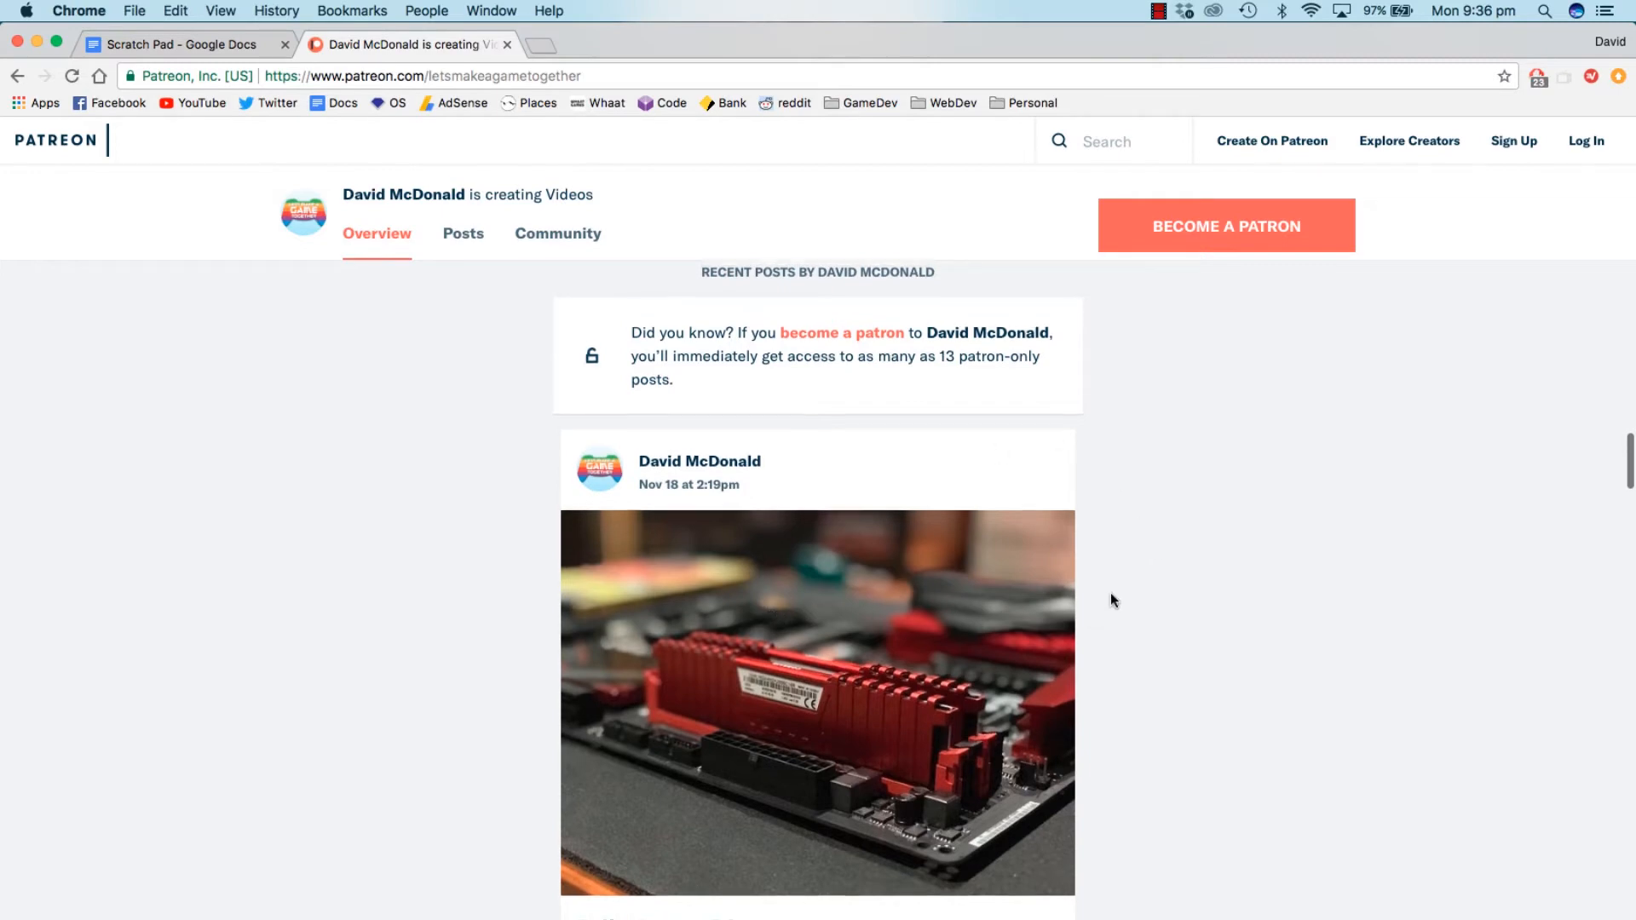
scroll(1112, 594, "up", 5)
scroll(1111, 594, "down", 4)
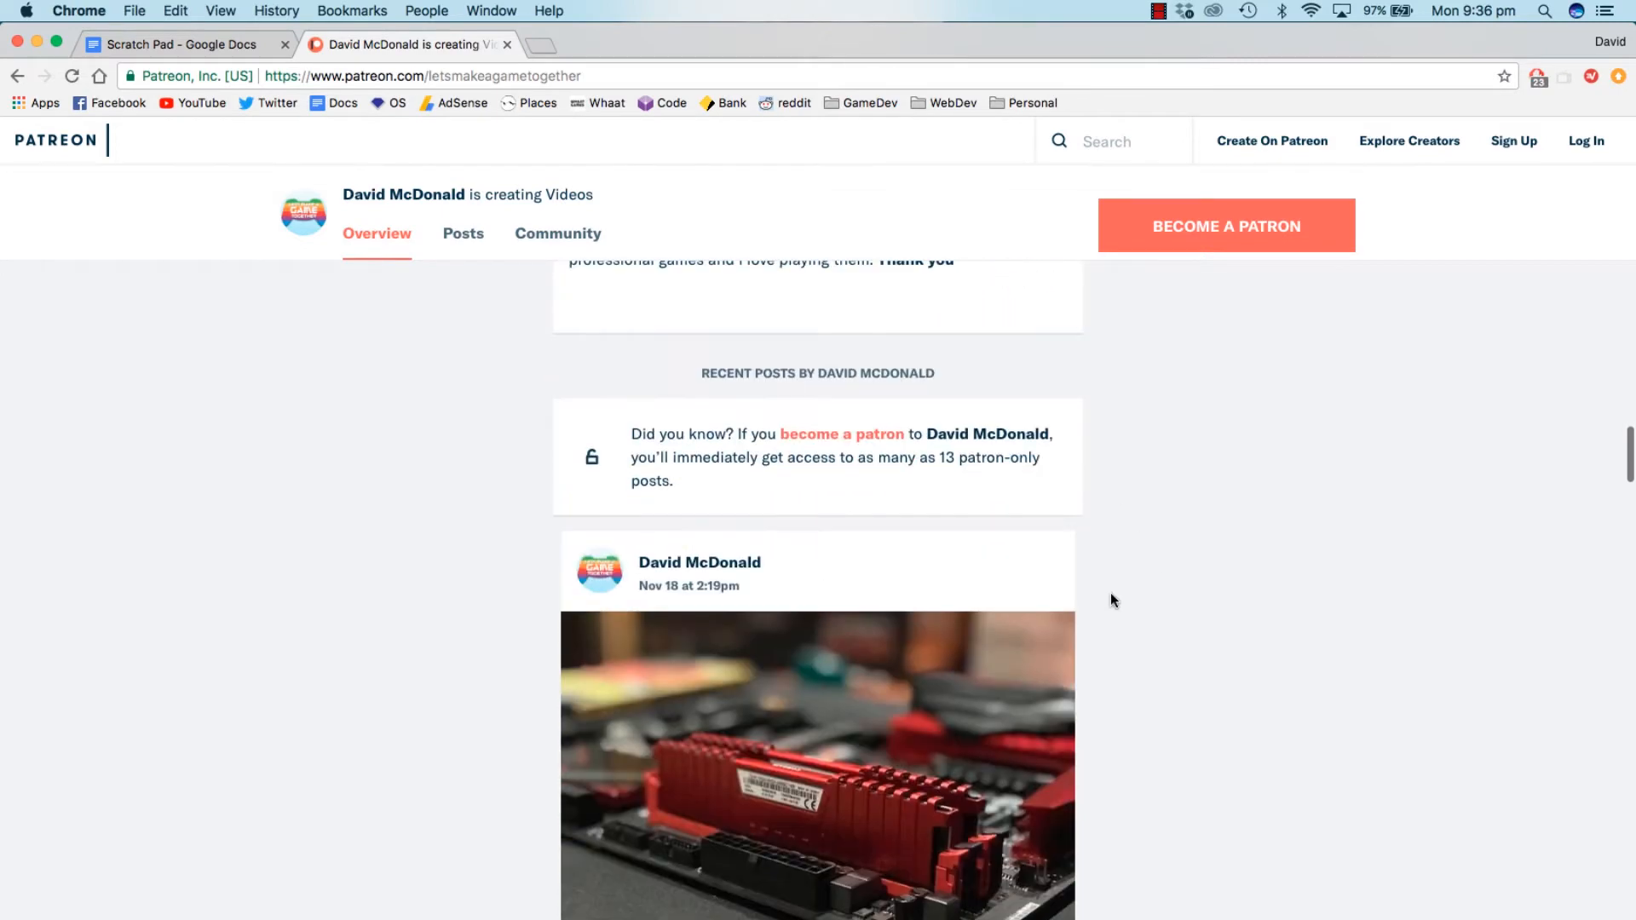
scroll(1111, 594, "down", 2)
scroll(1020, 749, "up", 3)
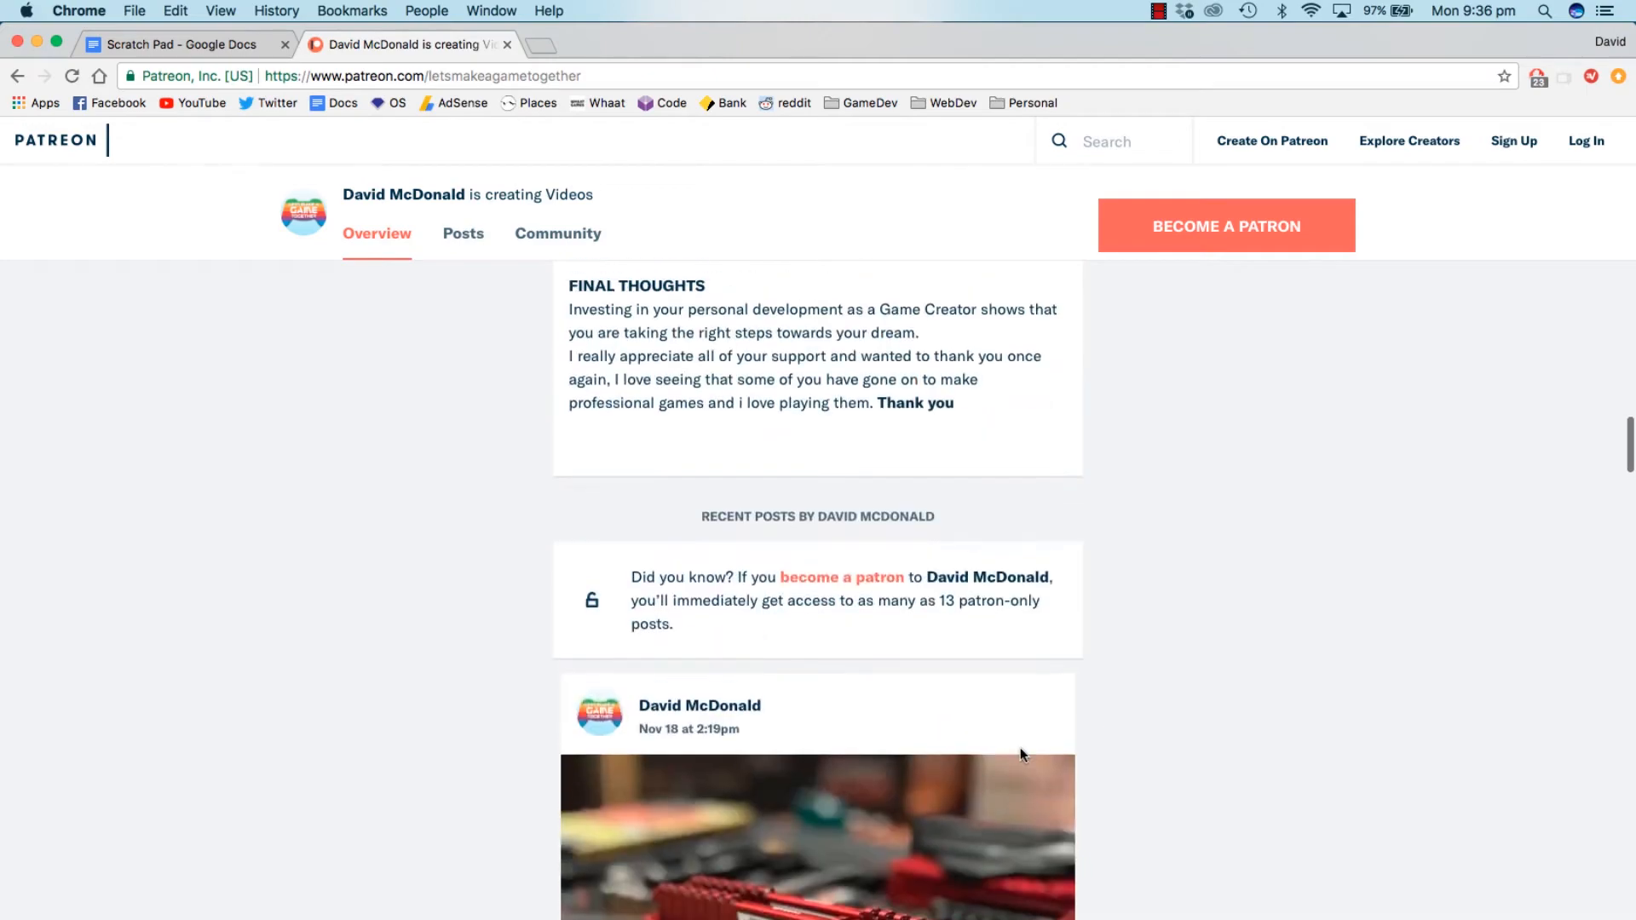
Step: Skim the whole overview again, from the covered topics and first episode through the planned purchases to Recent Posts
scroll(1020, 749, "up", 10)
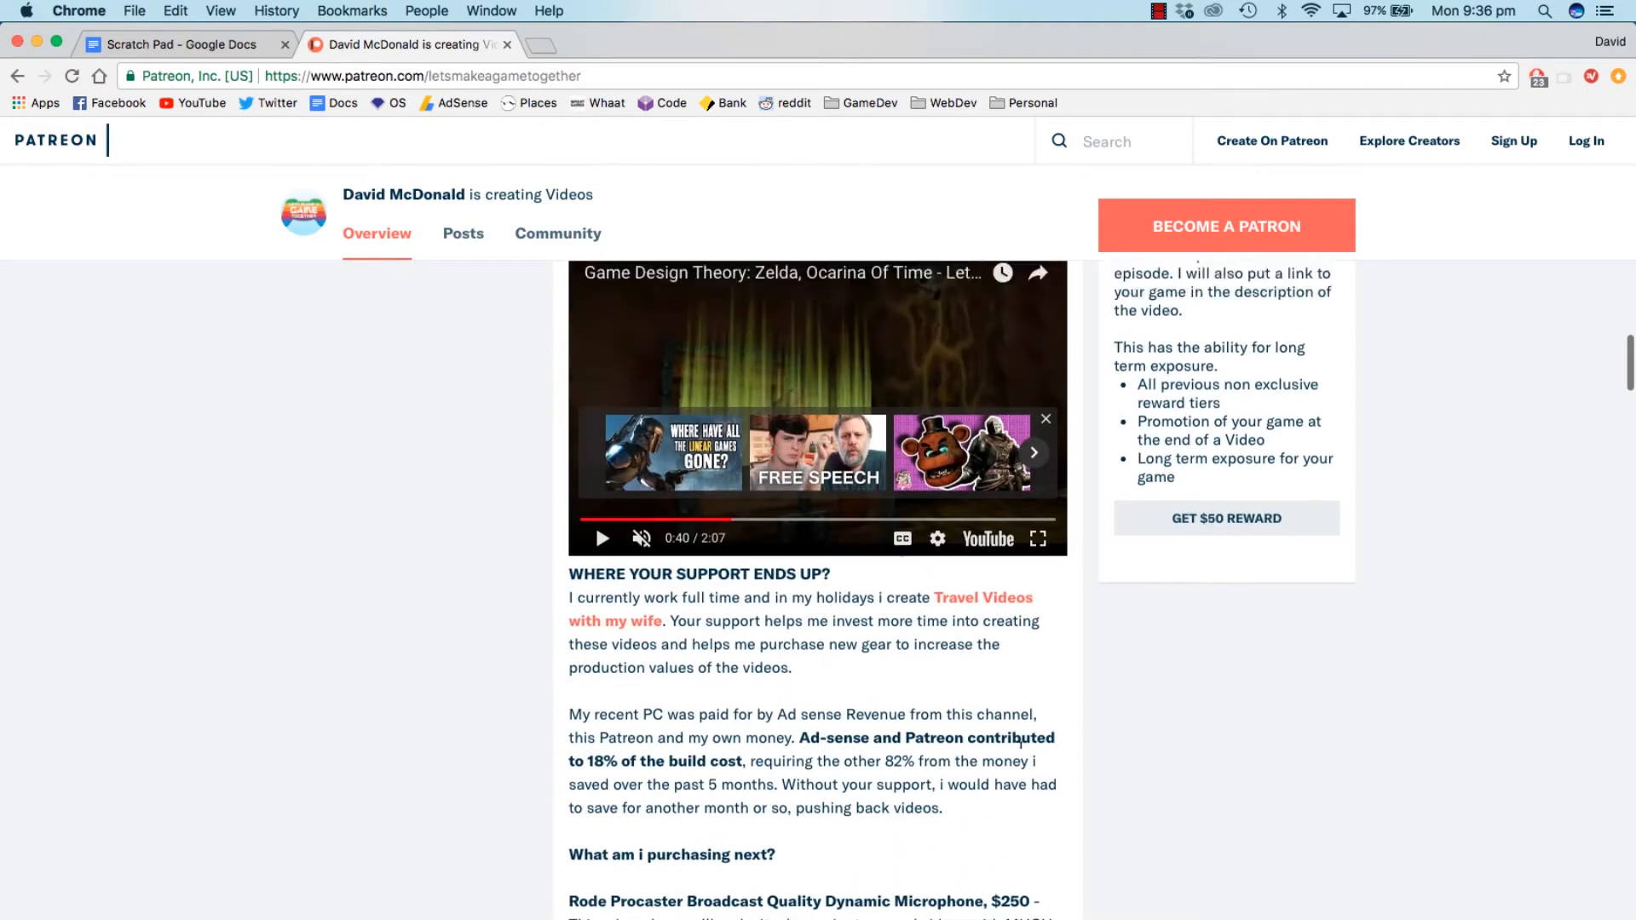
scroll(1020, 743, "up", 15)
scroll(809, 697, "down", 6)
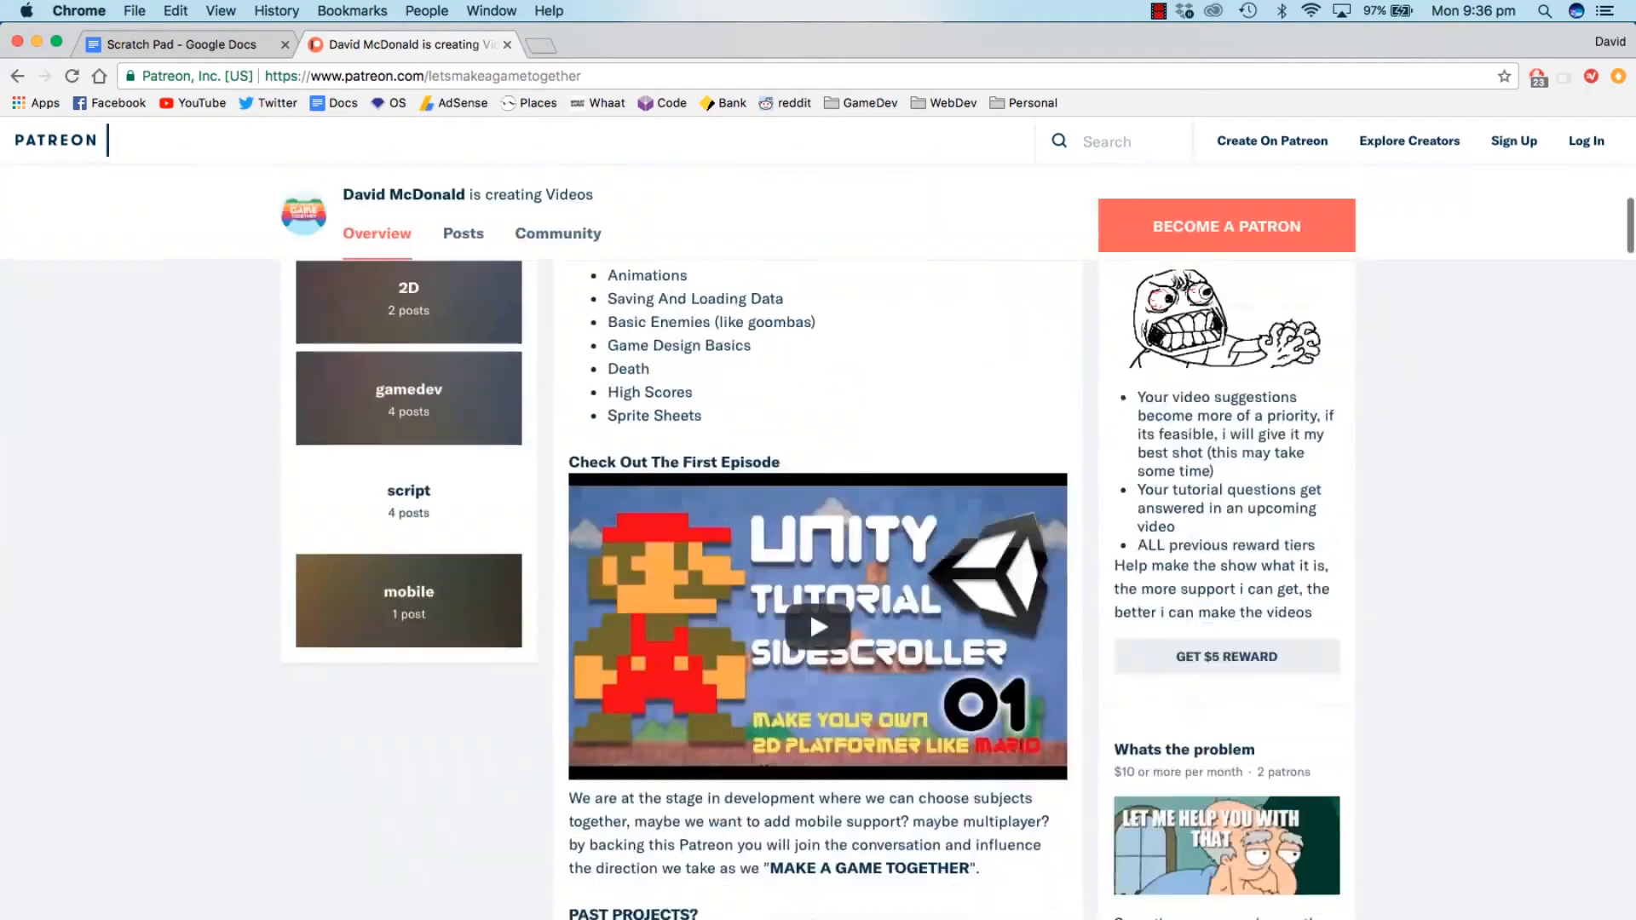
scroll(810, 542, "down", 20)
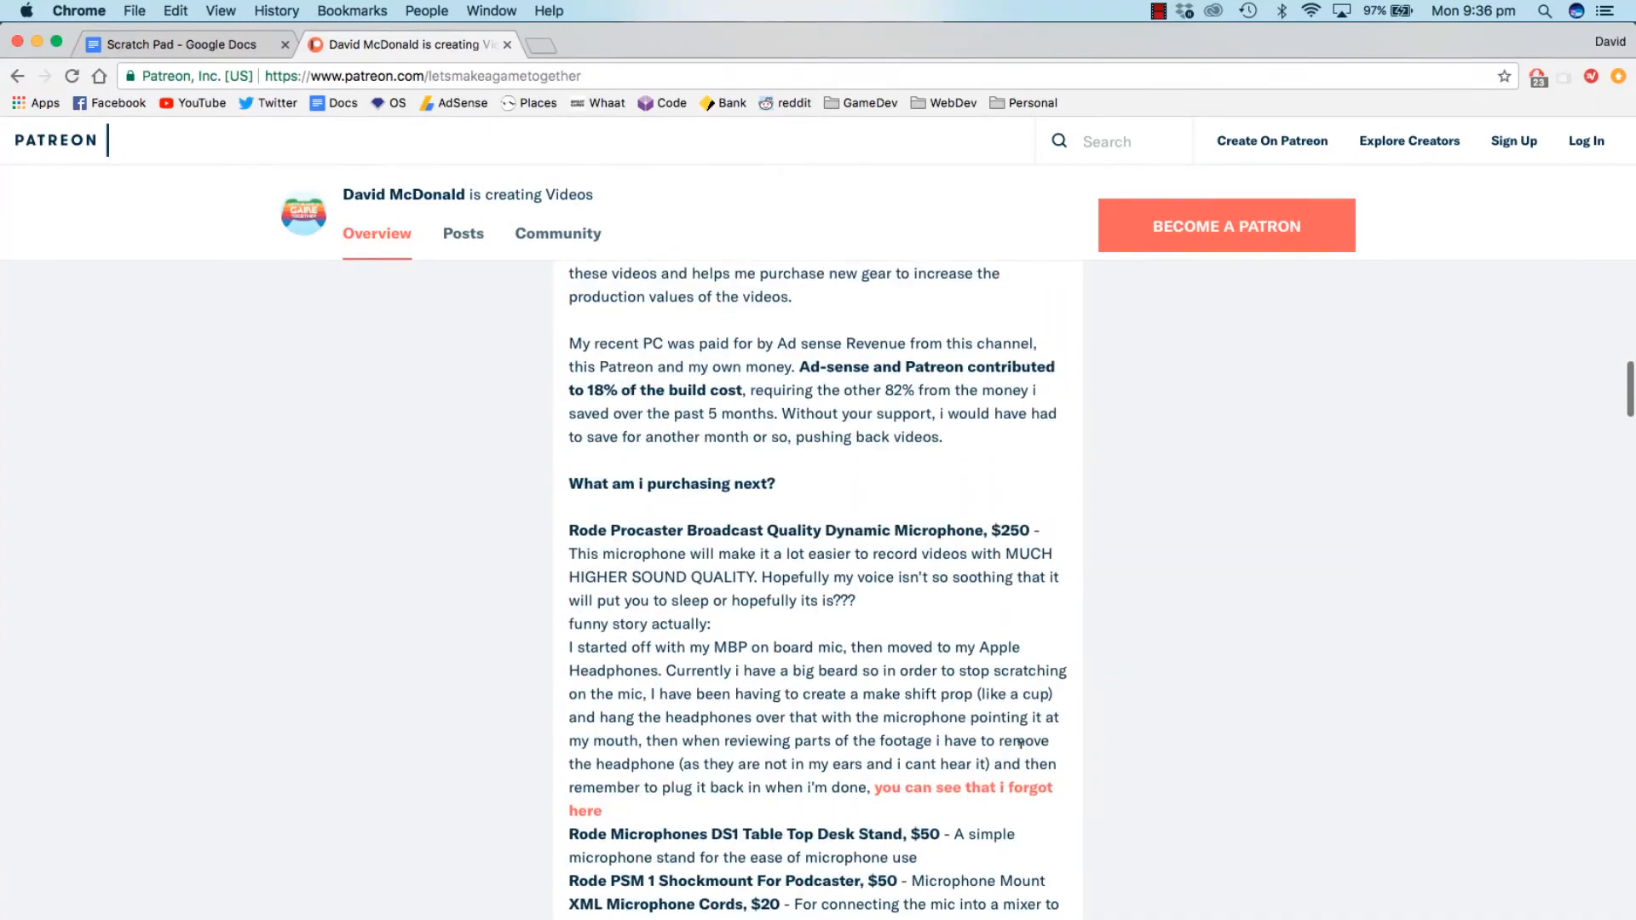
scroll(1021, 743, "down", 12)
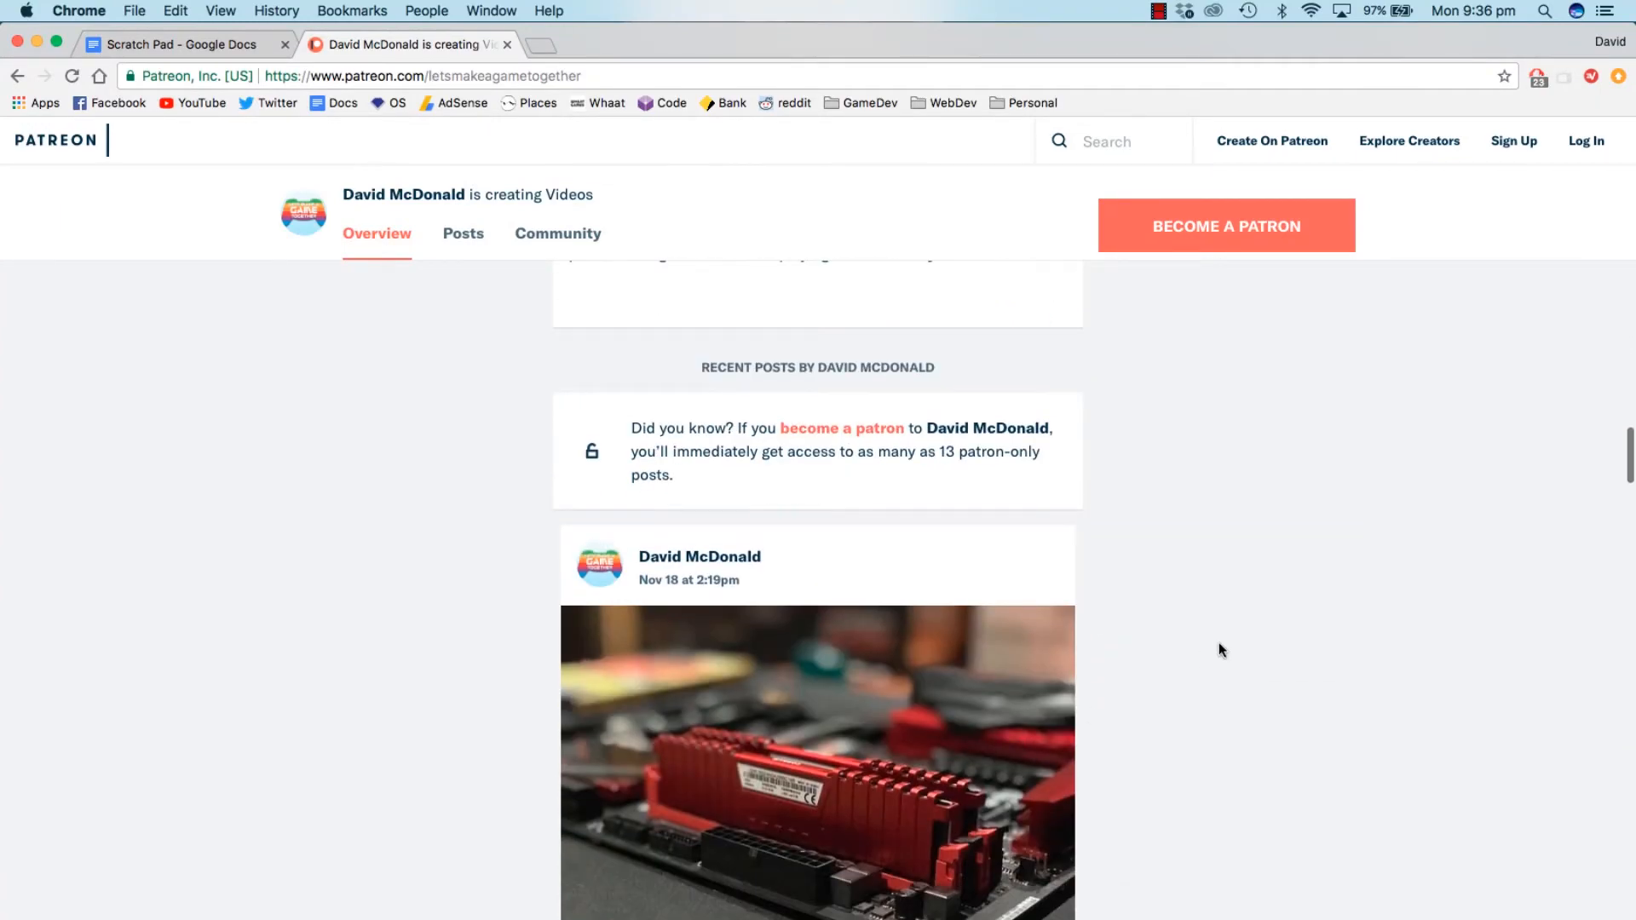
Step: Reread the planned microphone and gear purchases, the Final Thoughts section and the Built My New PC post in the Patreon overview
scroll(1218, 644, "down", 4)
scroll(1219, 644, "up", 15)
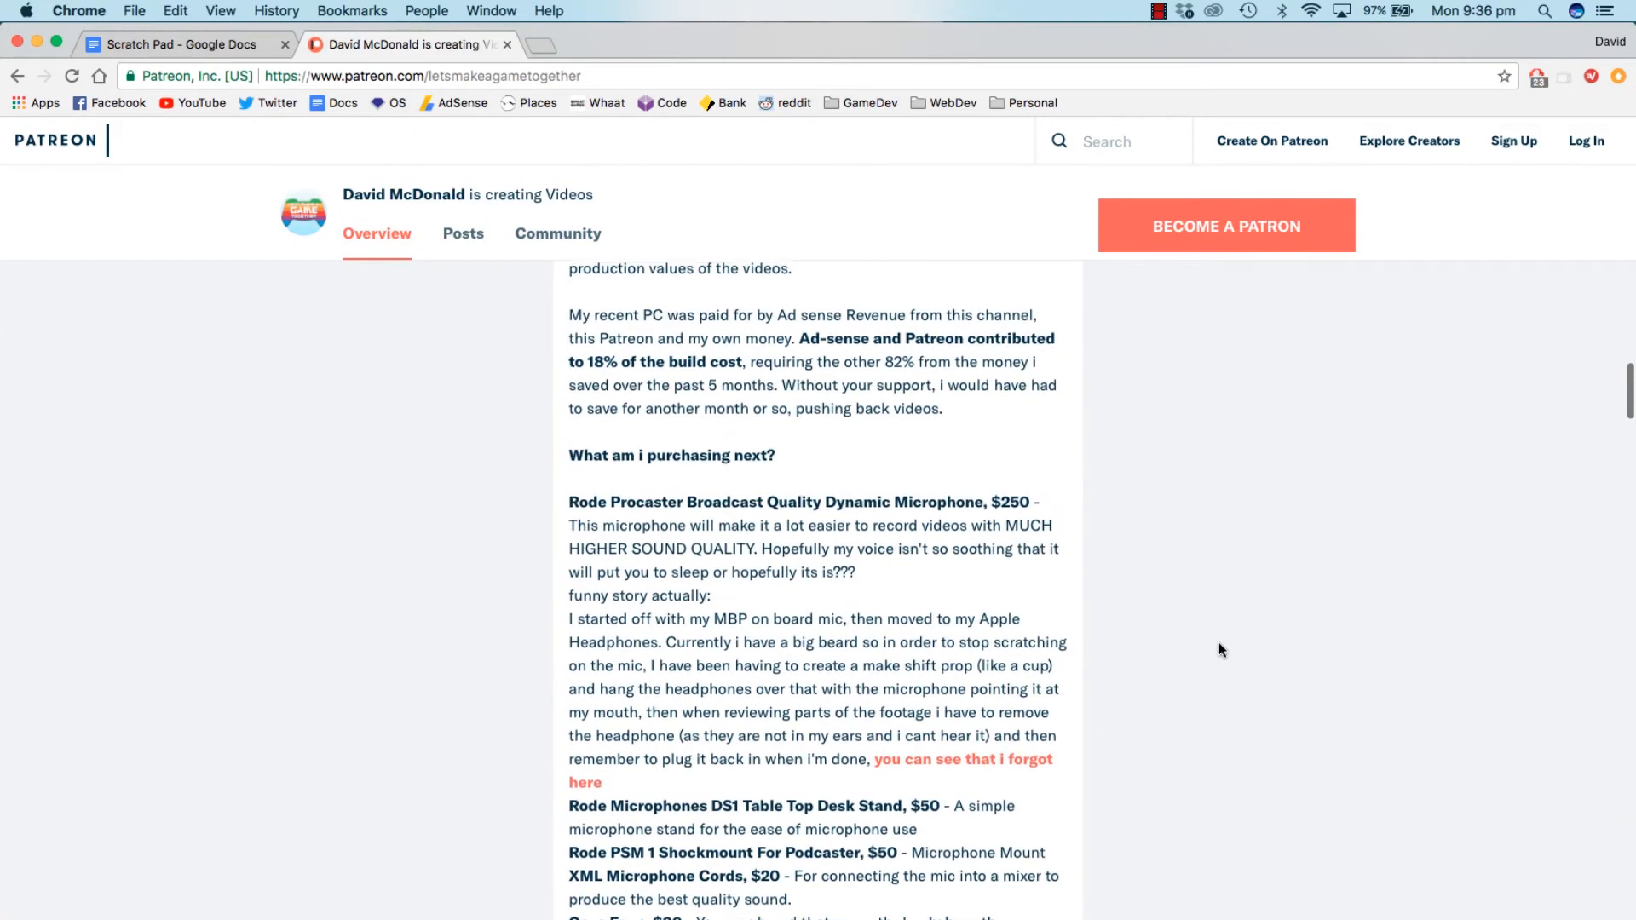
left_click_drag(628, 523, 982, 522)
scroll(976, 520, "down", 8)
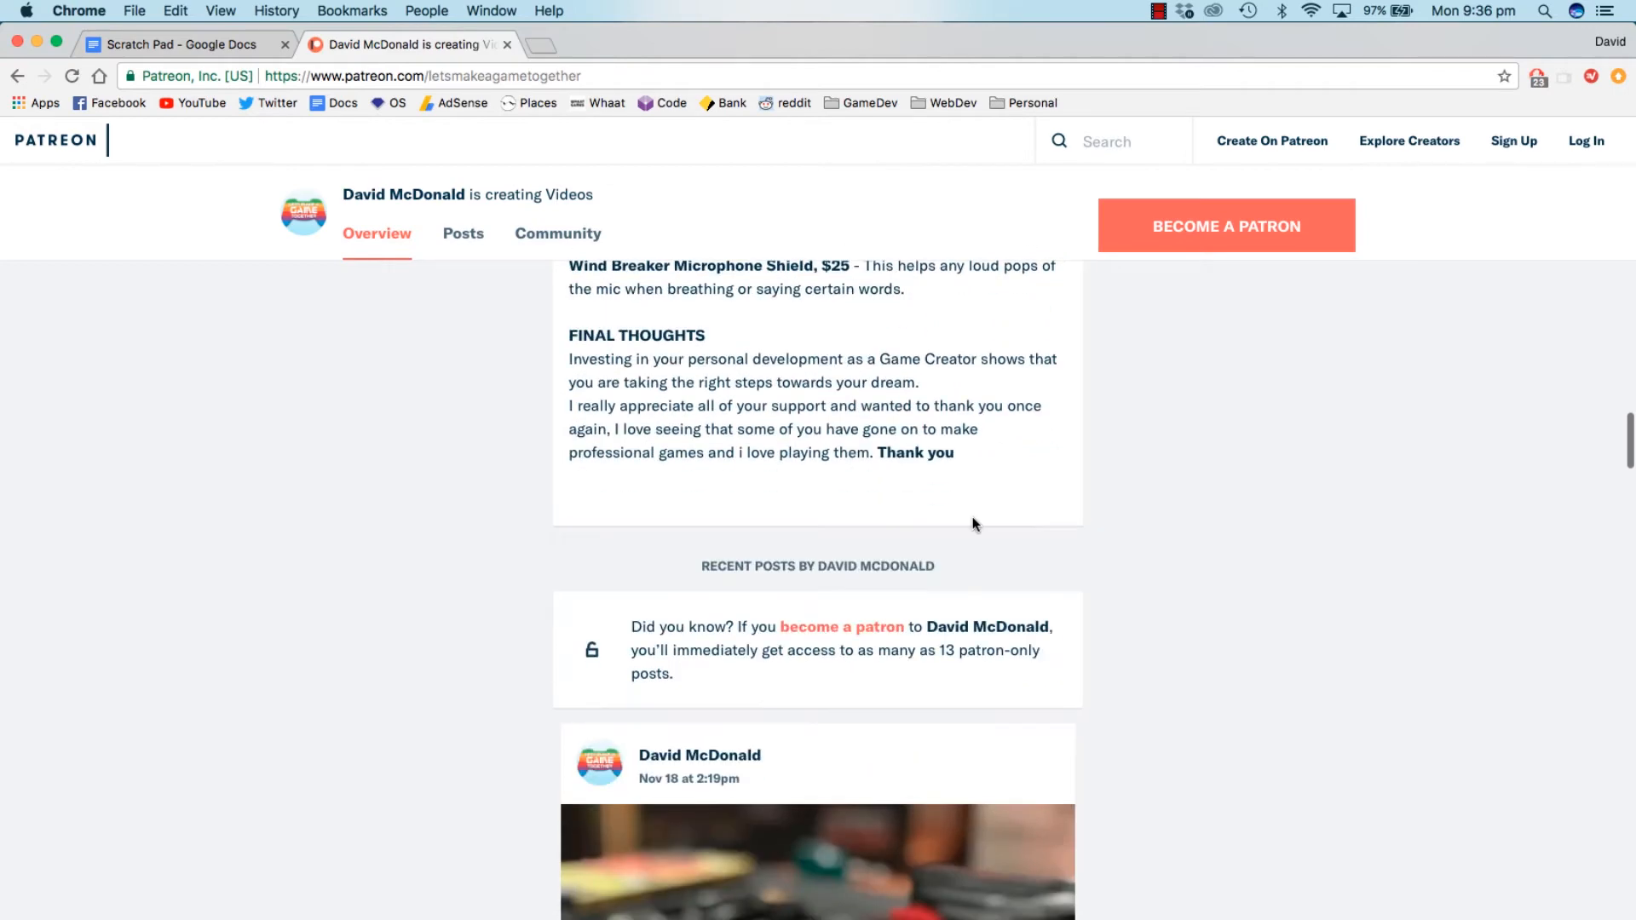
scroll(1198, 594, "down", 4)
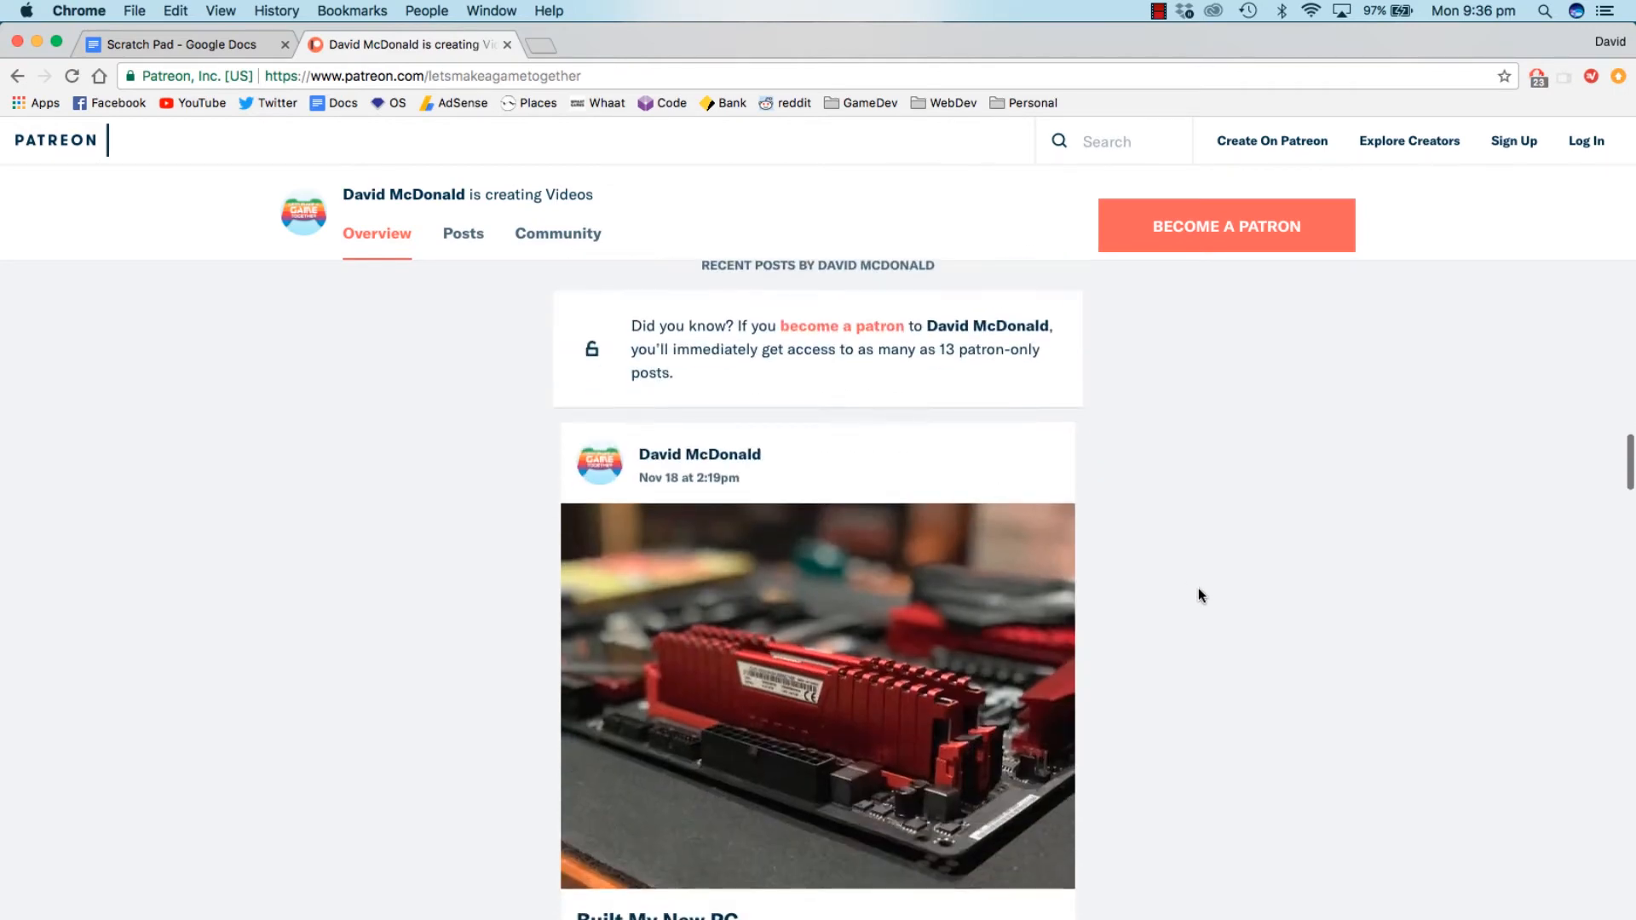
scroll(1198, 594, "down", 3)
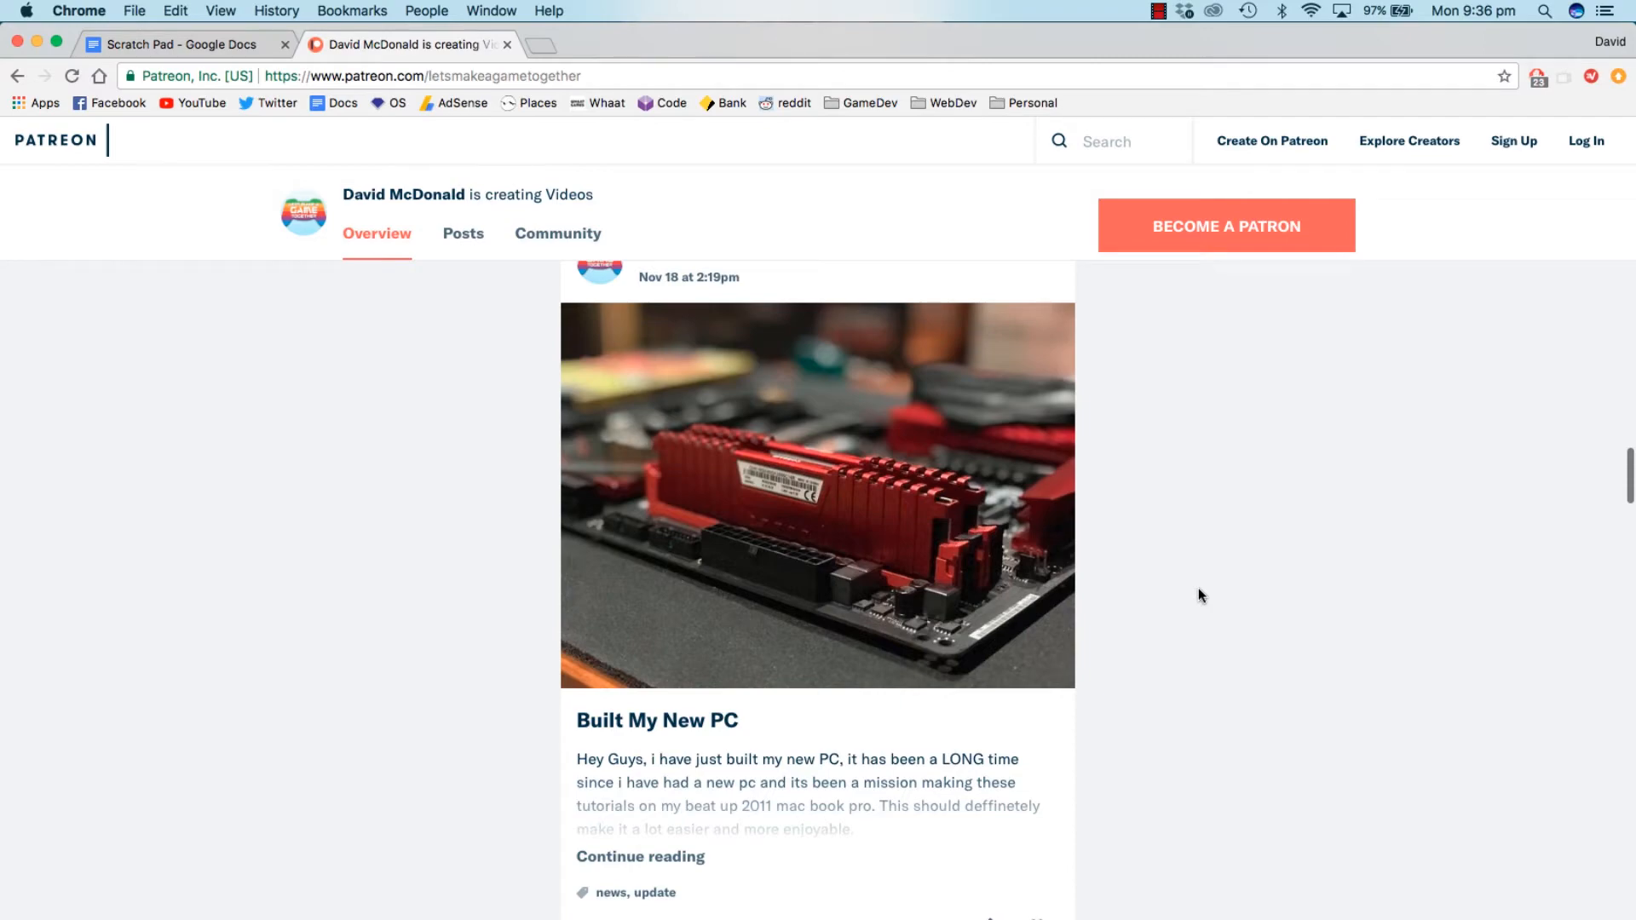
Step: Look back over the Patreon overview from Final Thoughts up to the page header, monthly goals and introduction
scroll(1199, 591, "up", 7)
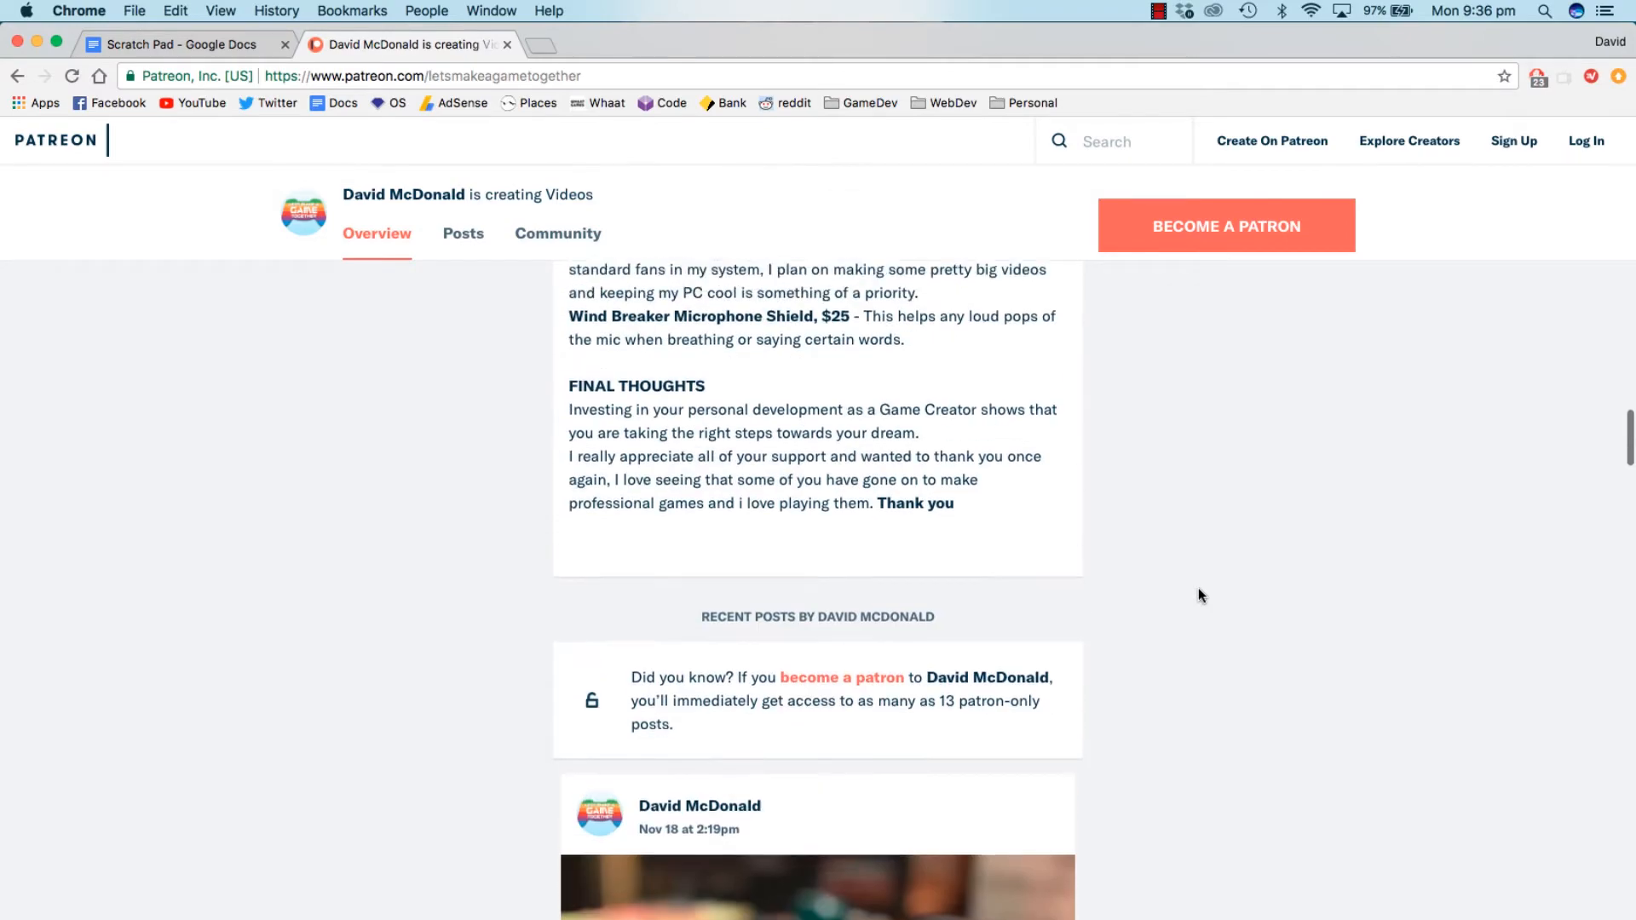
scroll(1199, 594, "up", 15)
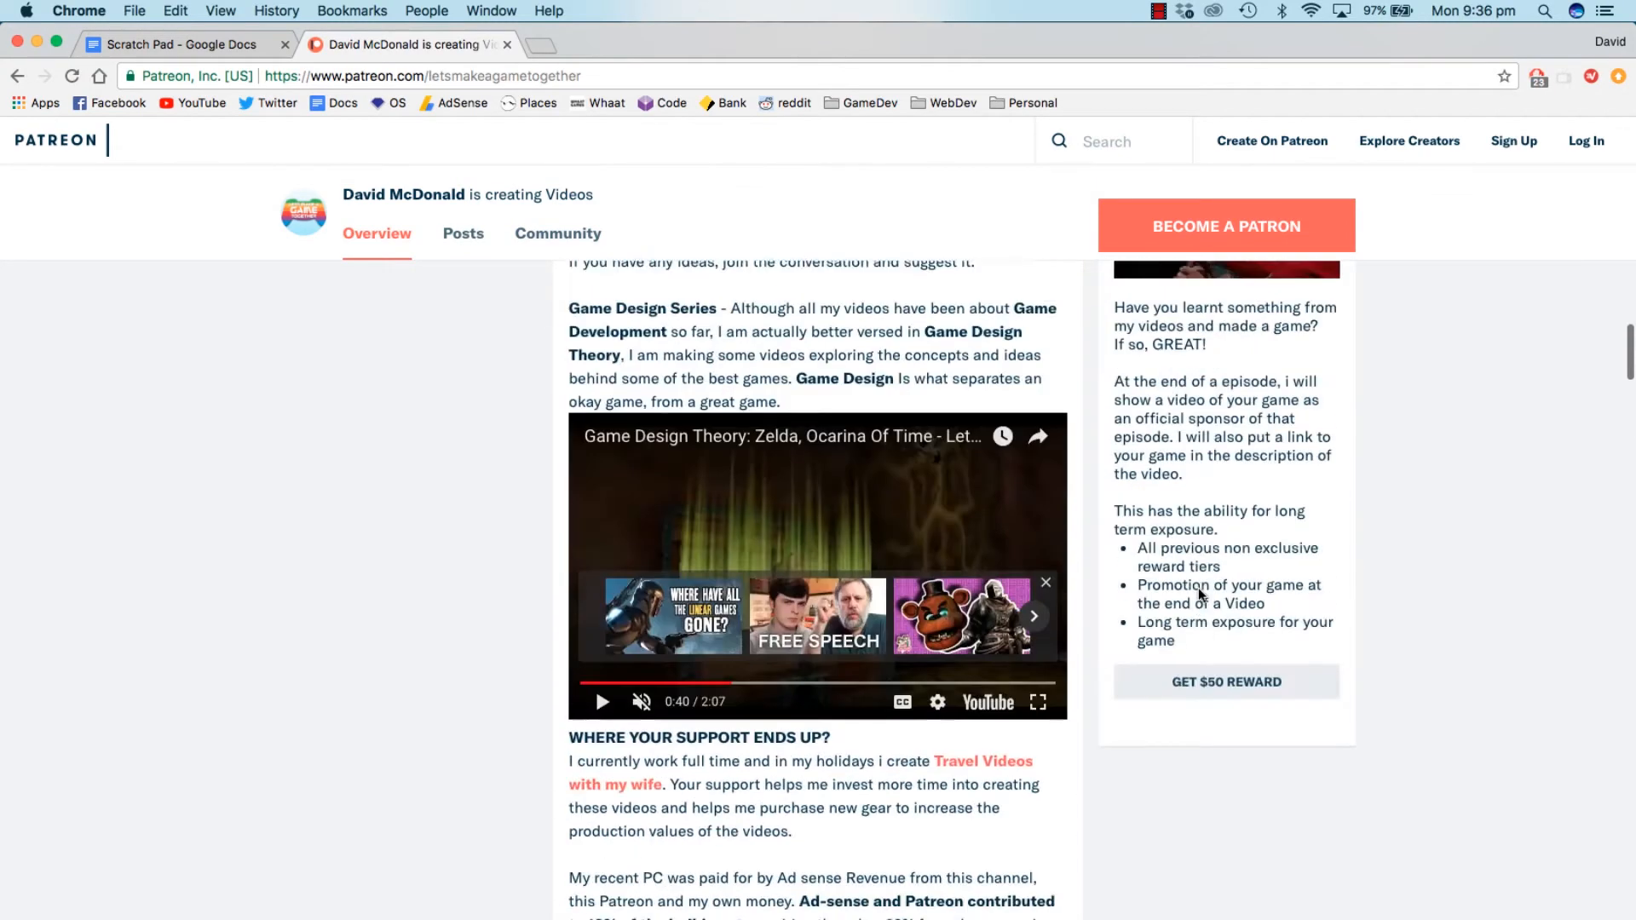
scroll(1199, 594, "up", 8)
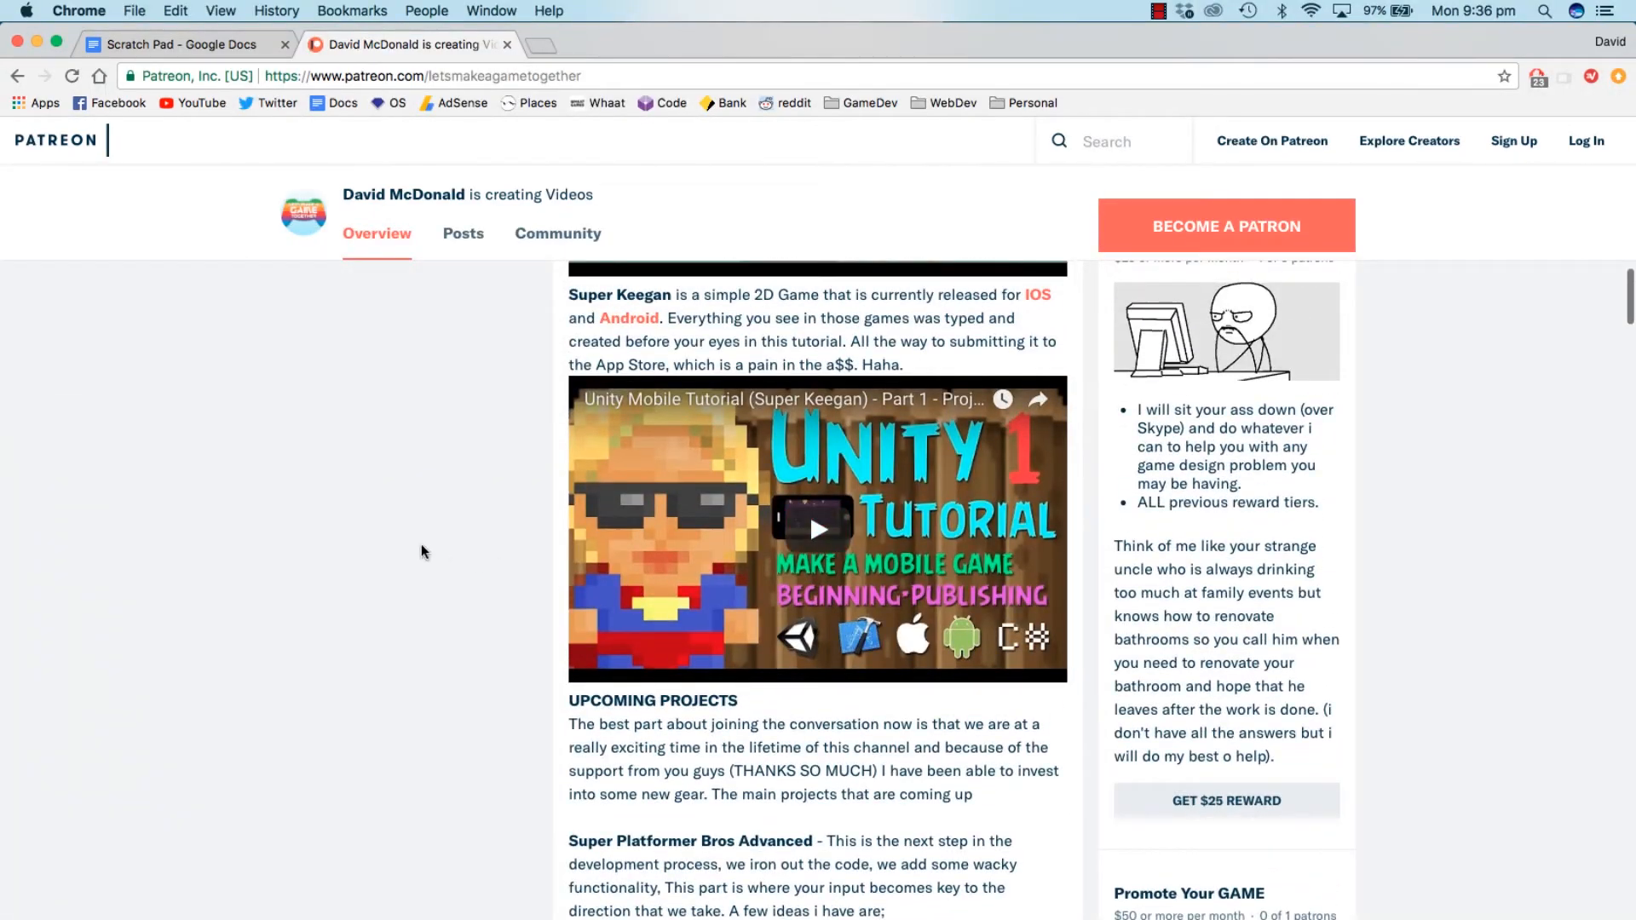
scroll(419, 545, "up", 15)
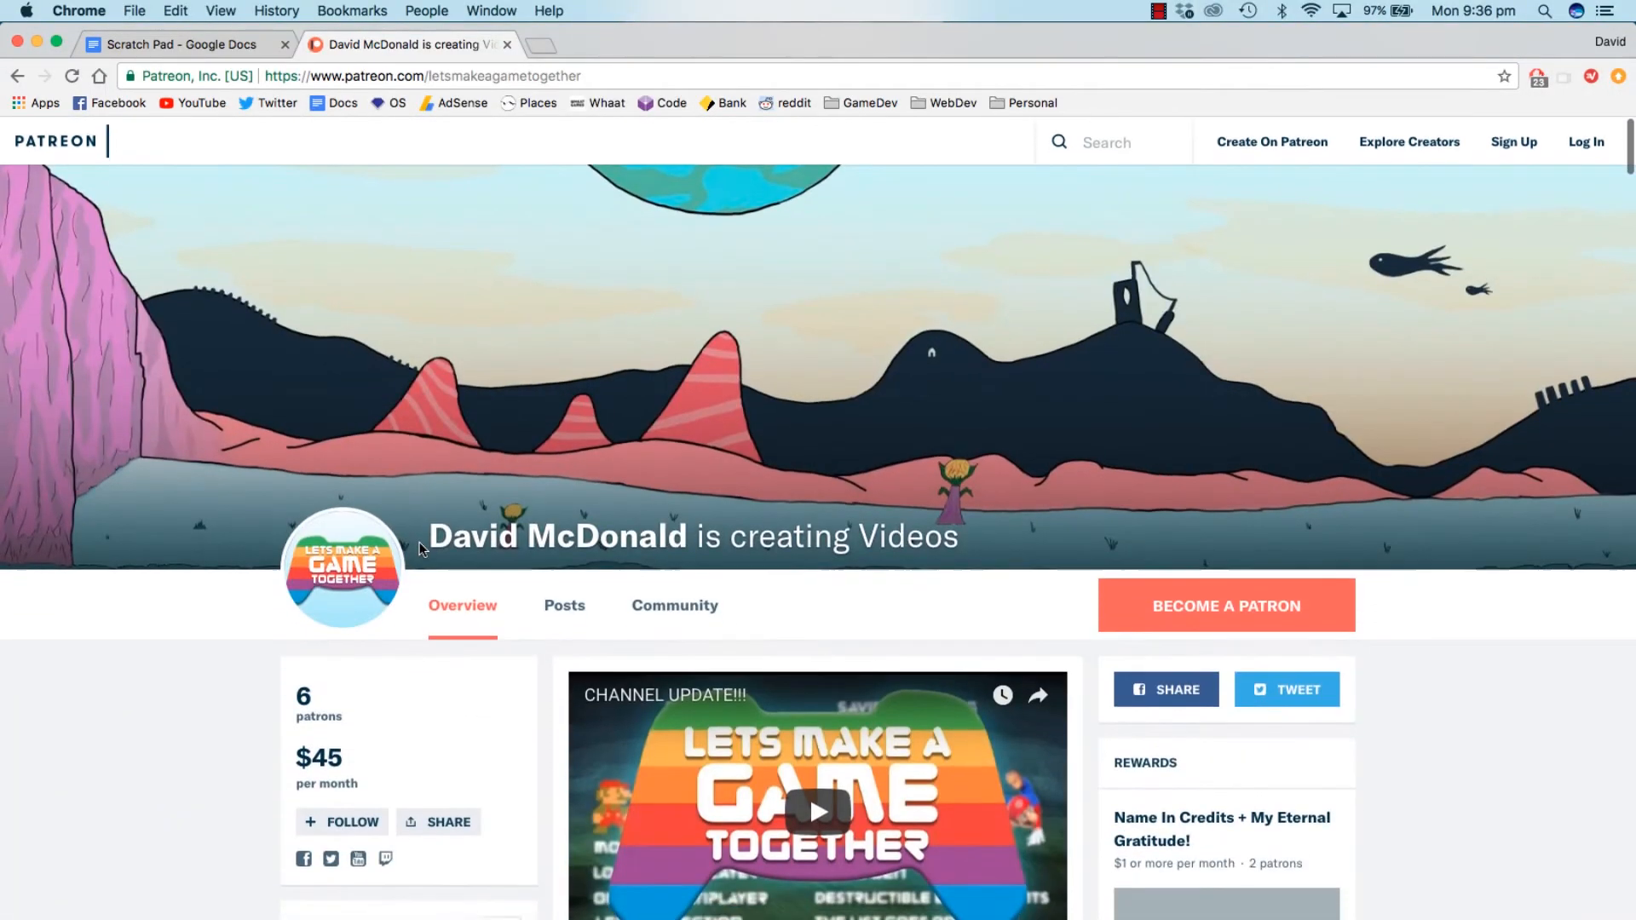
scroll(419, 542, "down", 6)
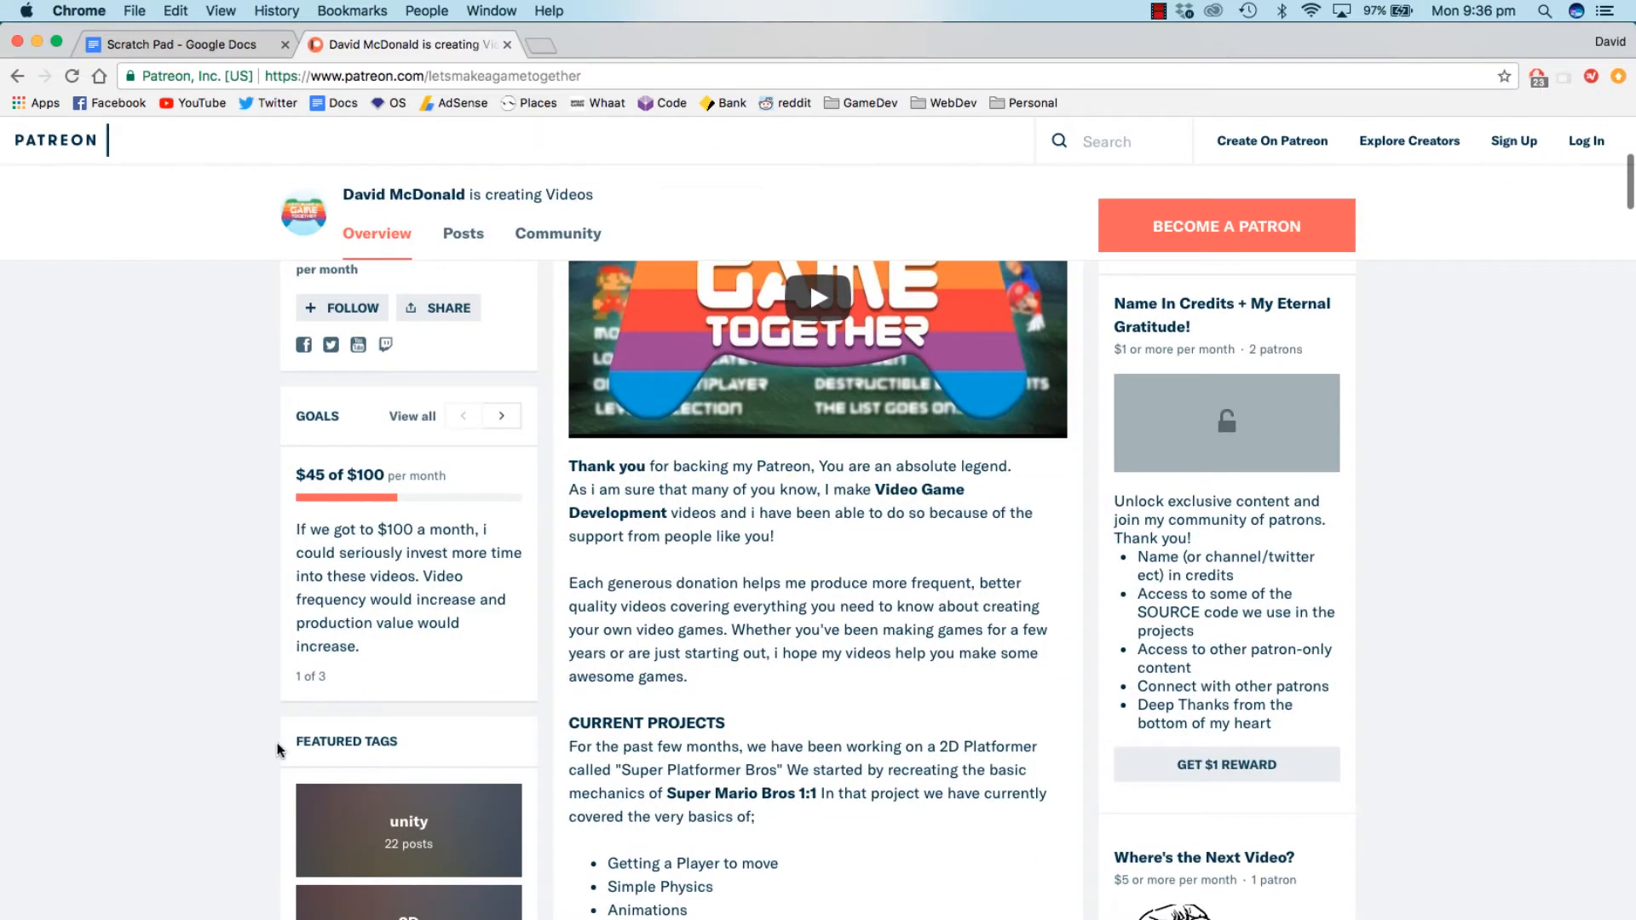
scroll(278, 739, "up", 6)
key("F11")
key("F11")
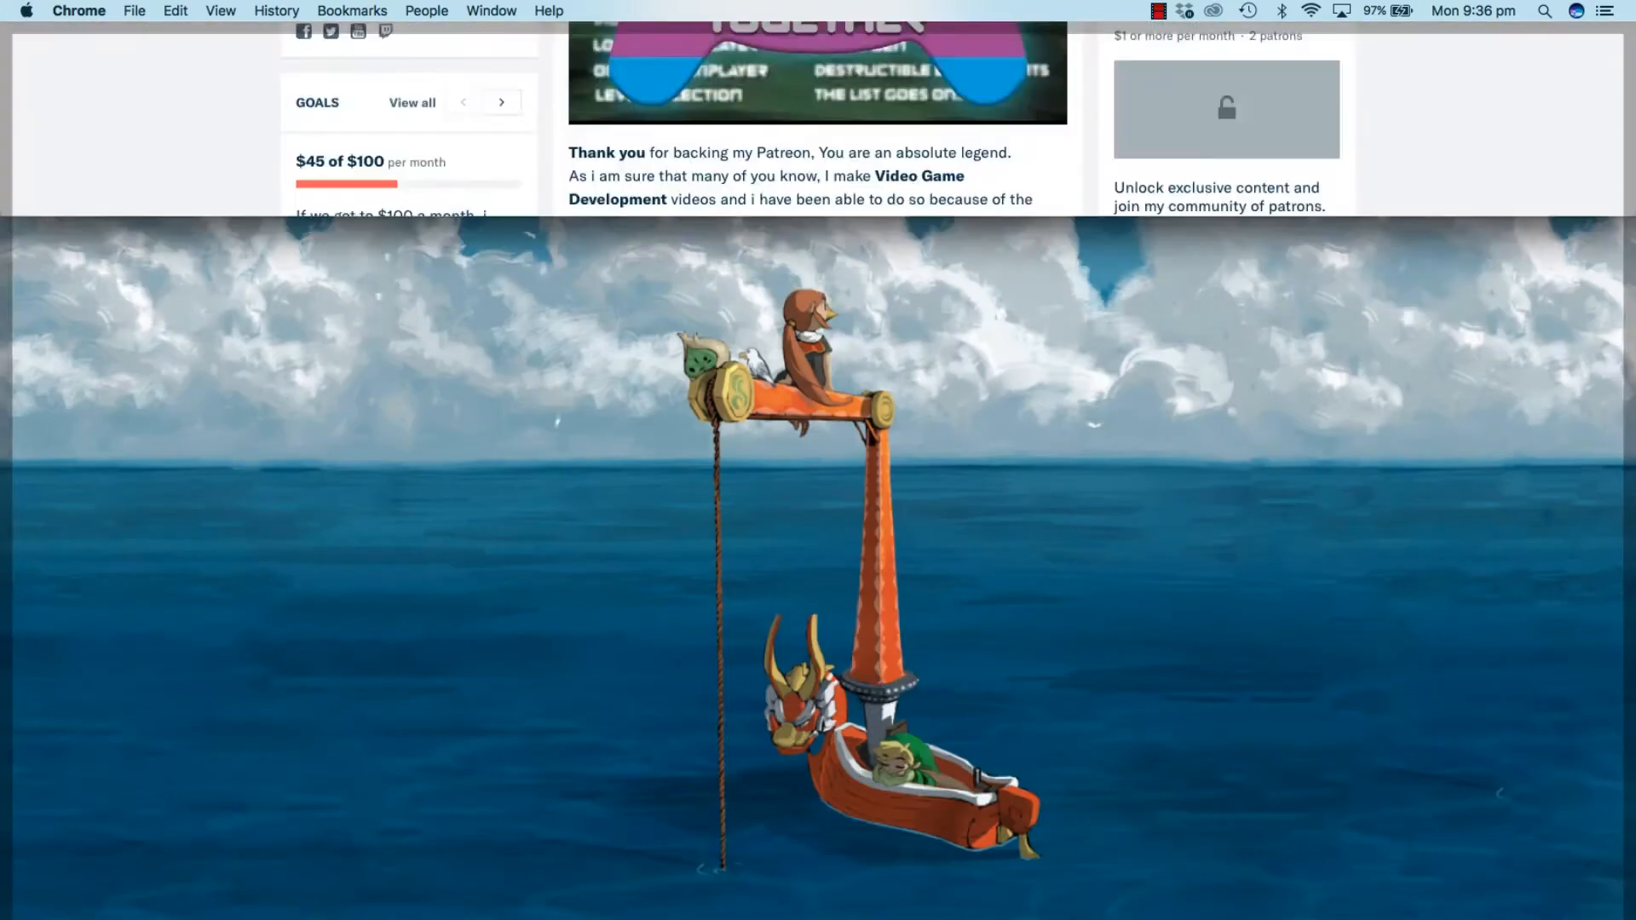
scroll(209, 646, "down", 4)
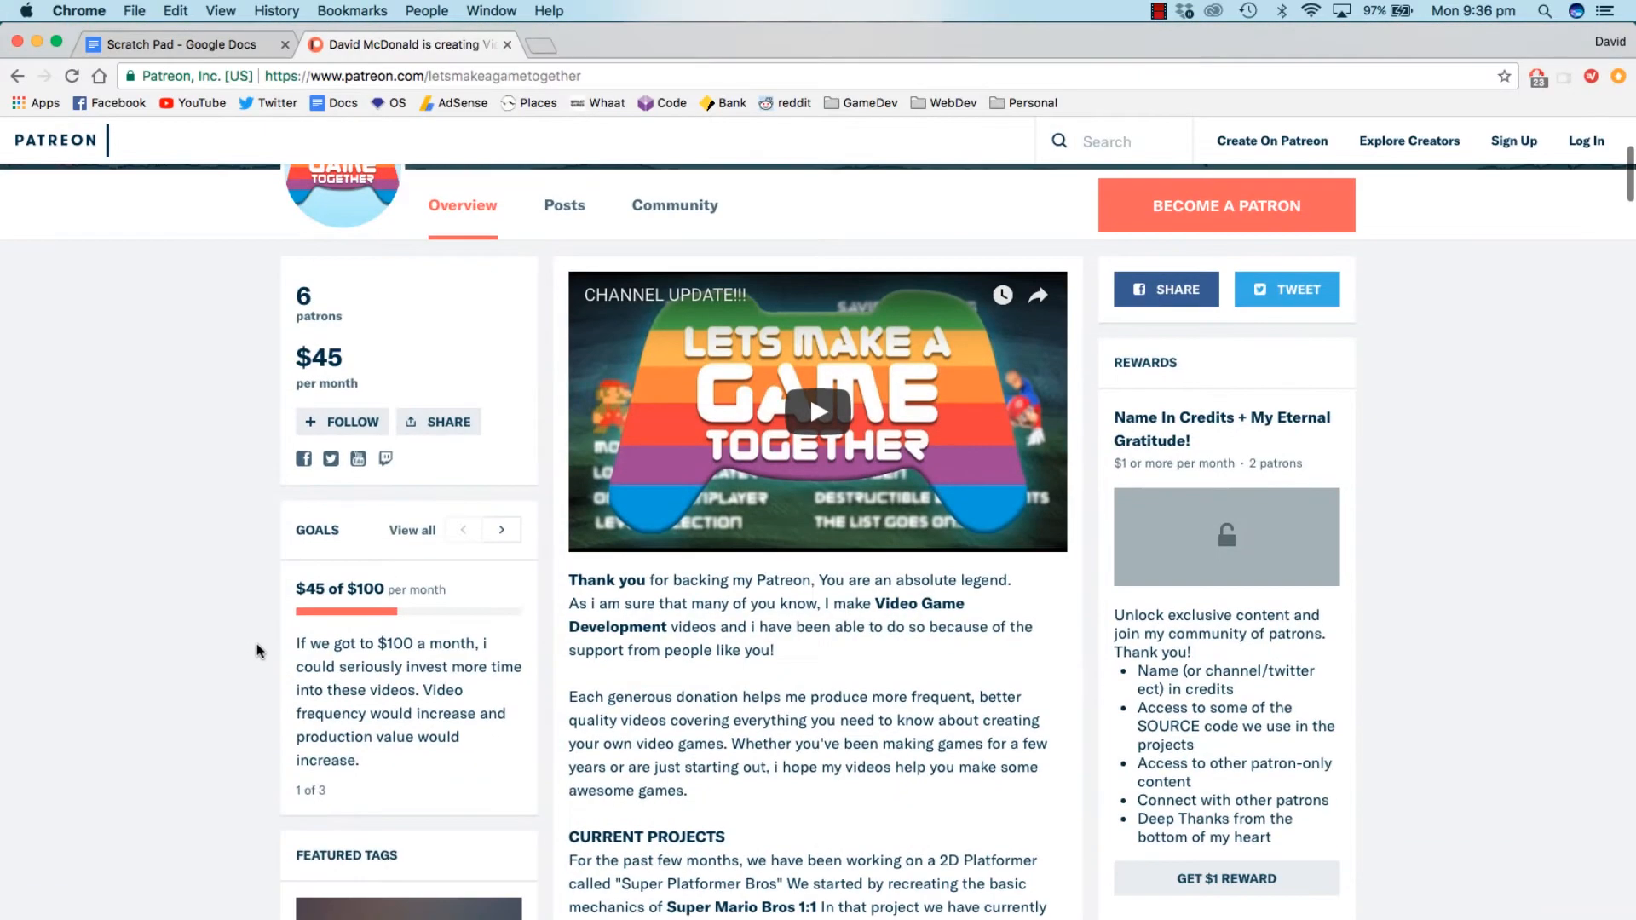
Step: Switch to the Super Platformer Bros project in Unity, check the Sprites folder's contents and return to the root Assets folder
key("super+Tab")
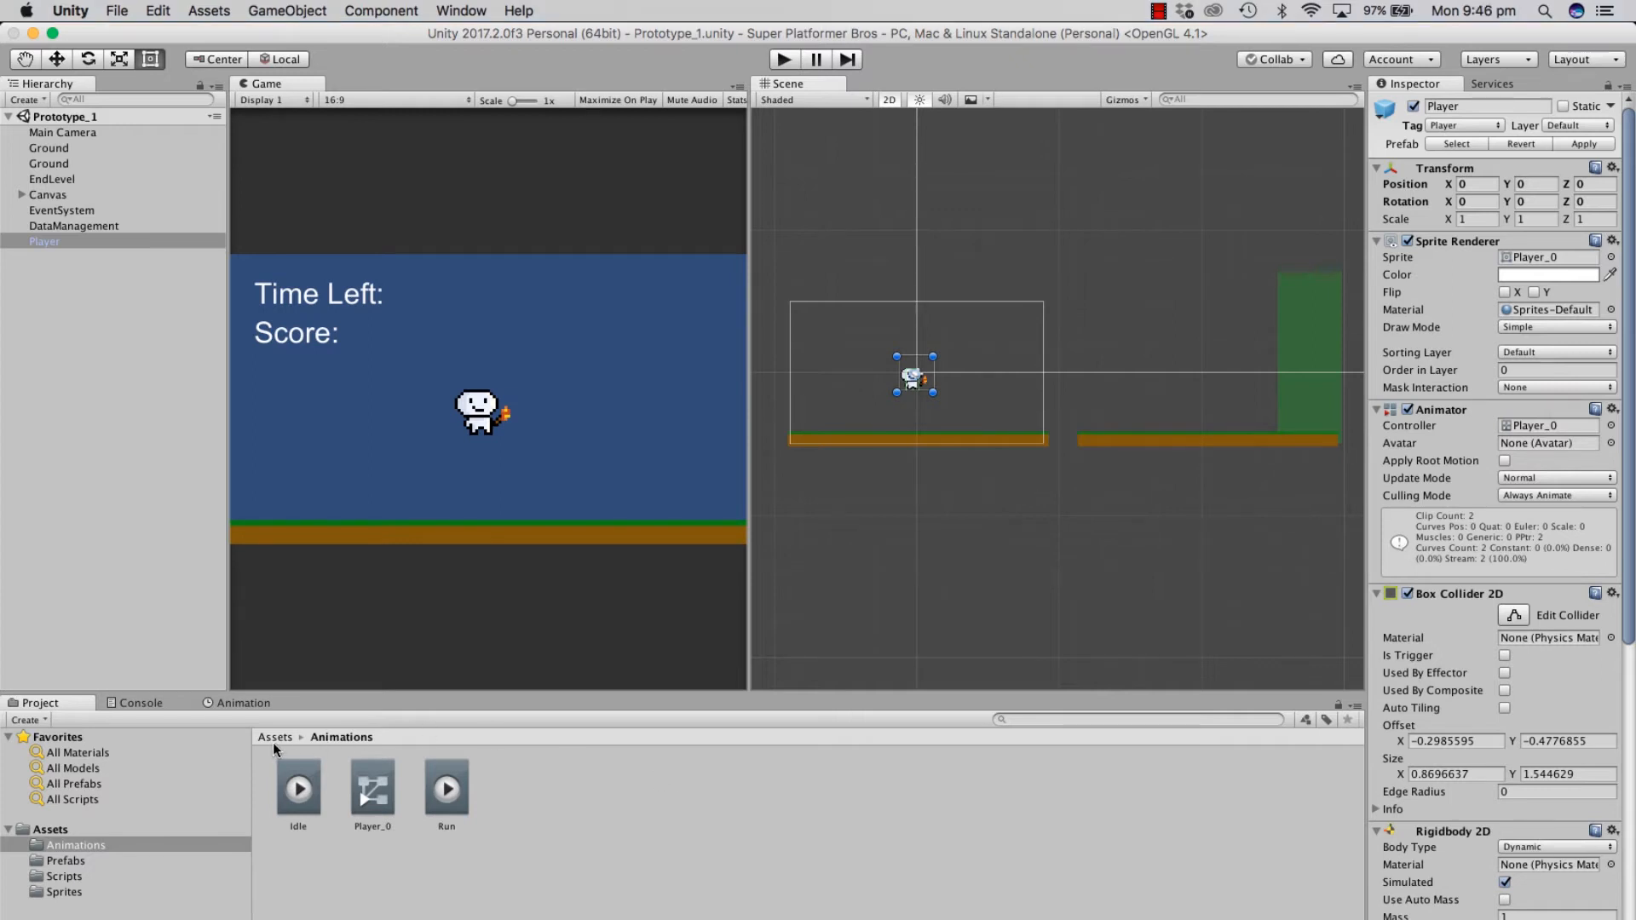
left_click(274, 738)
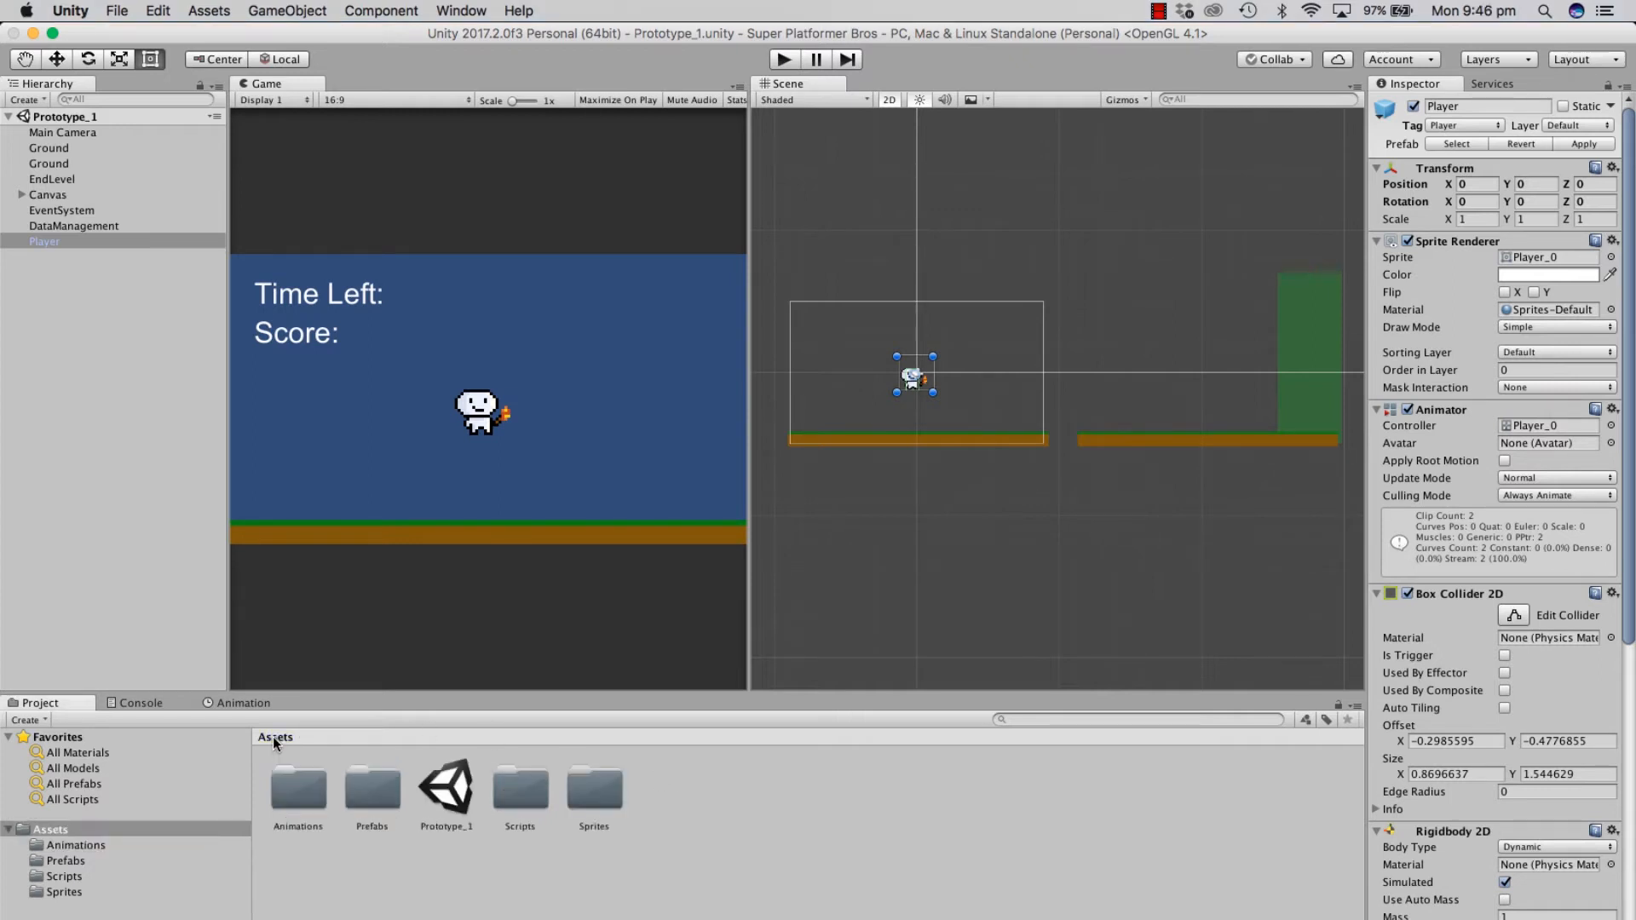
double_click(606, 791)
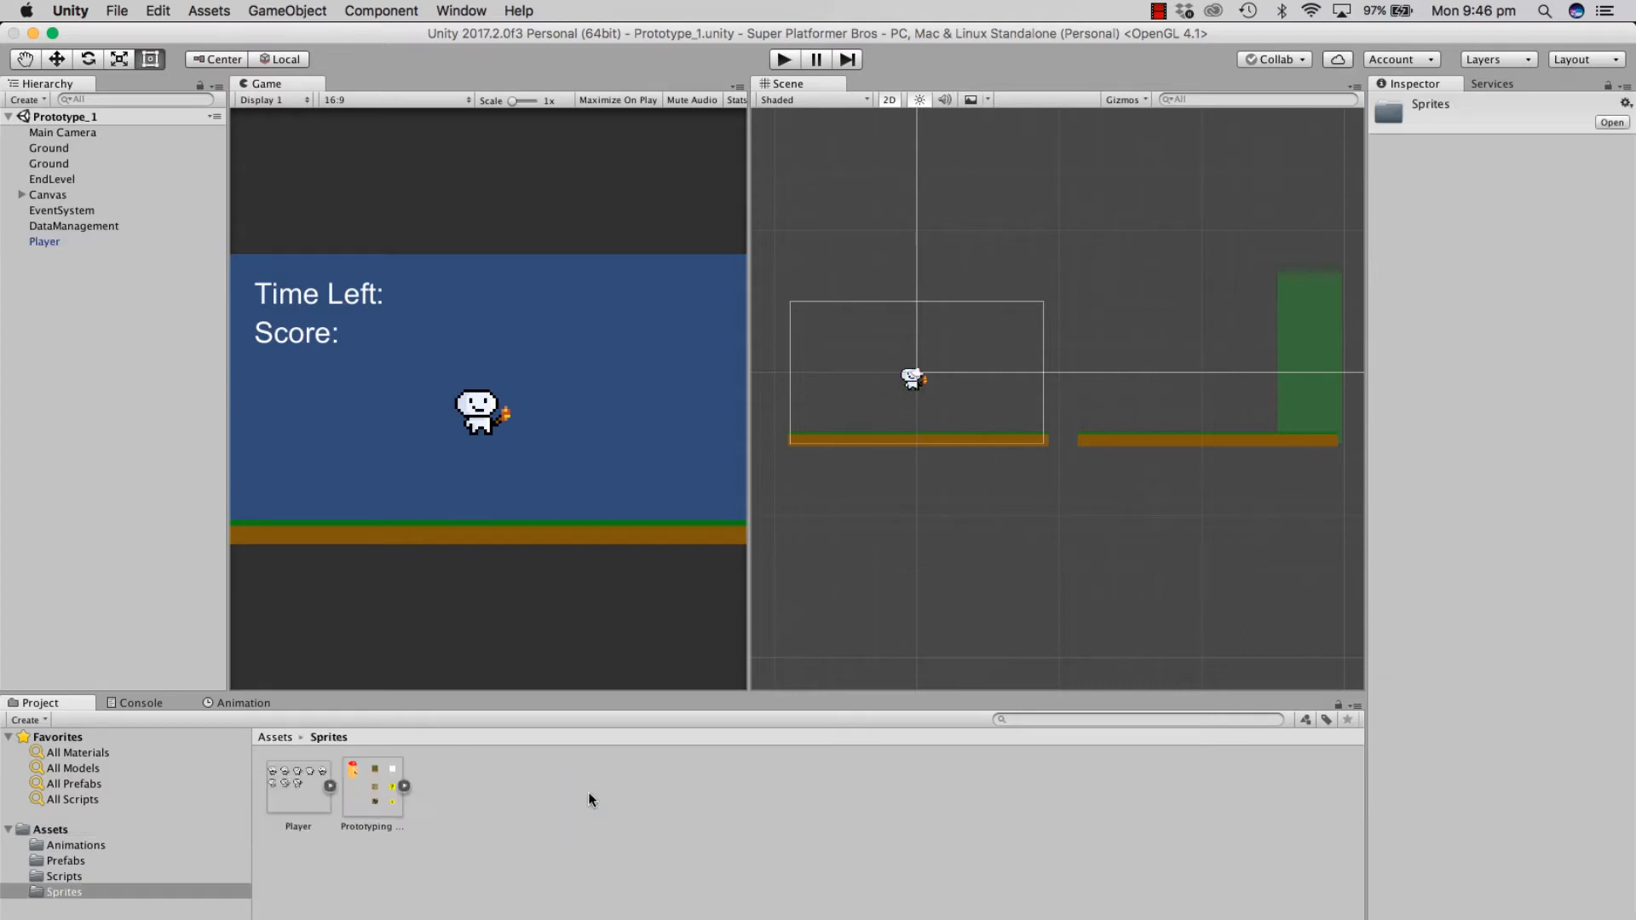
left_click(277, 737)
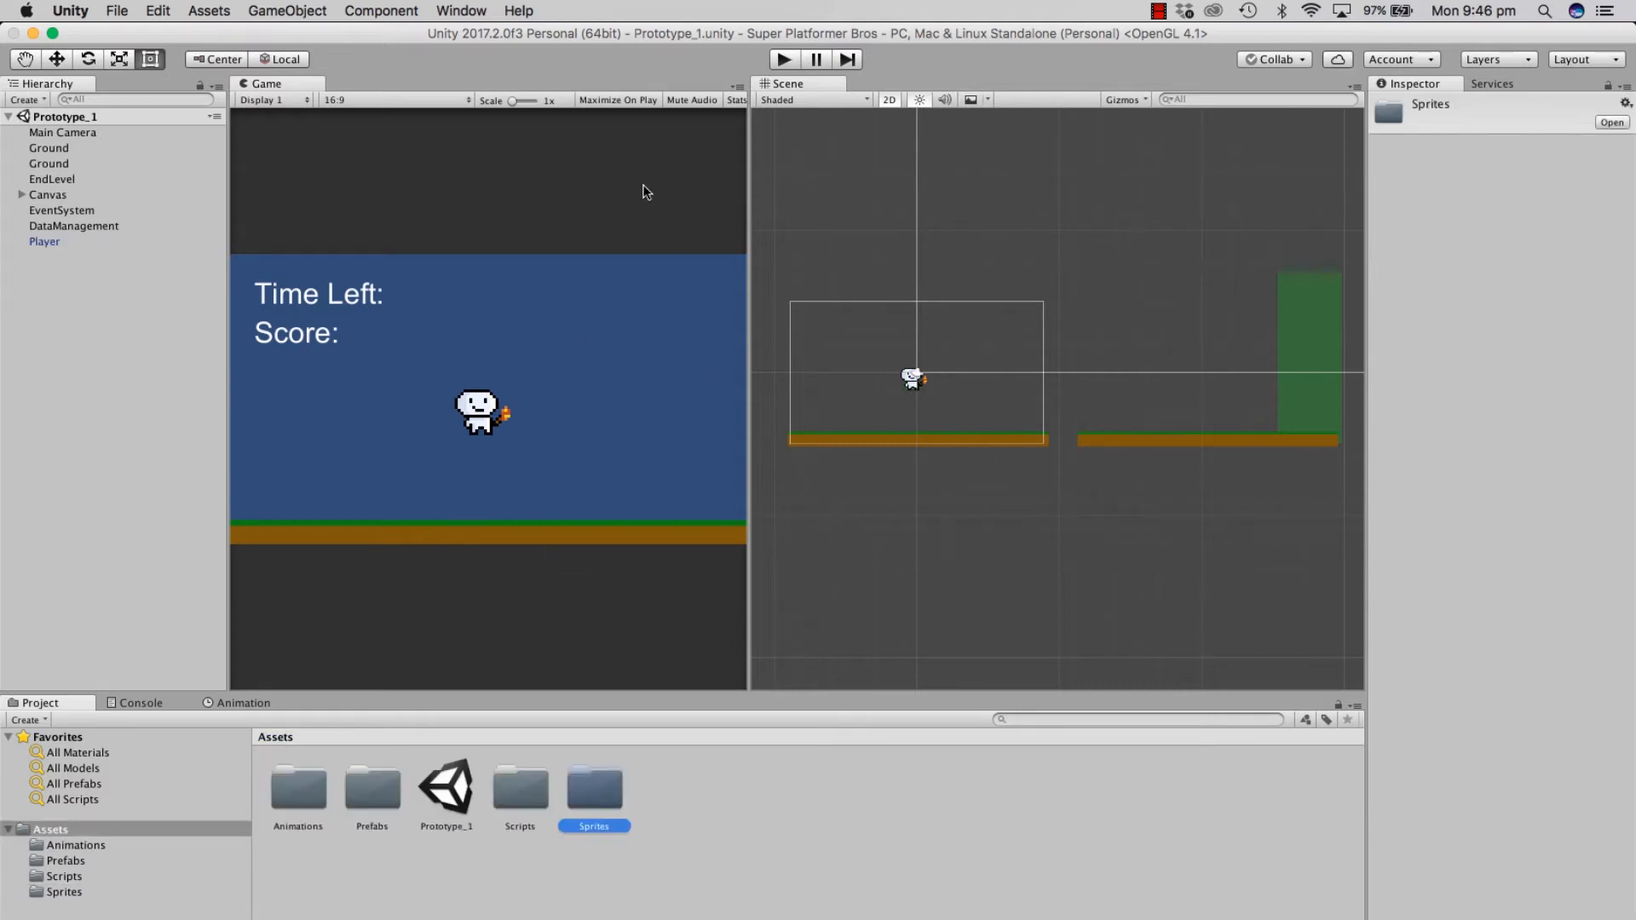
scroll(948, 617, "down", 5)
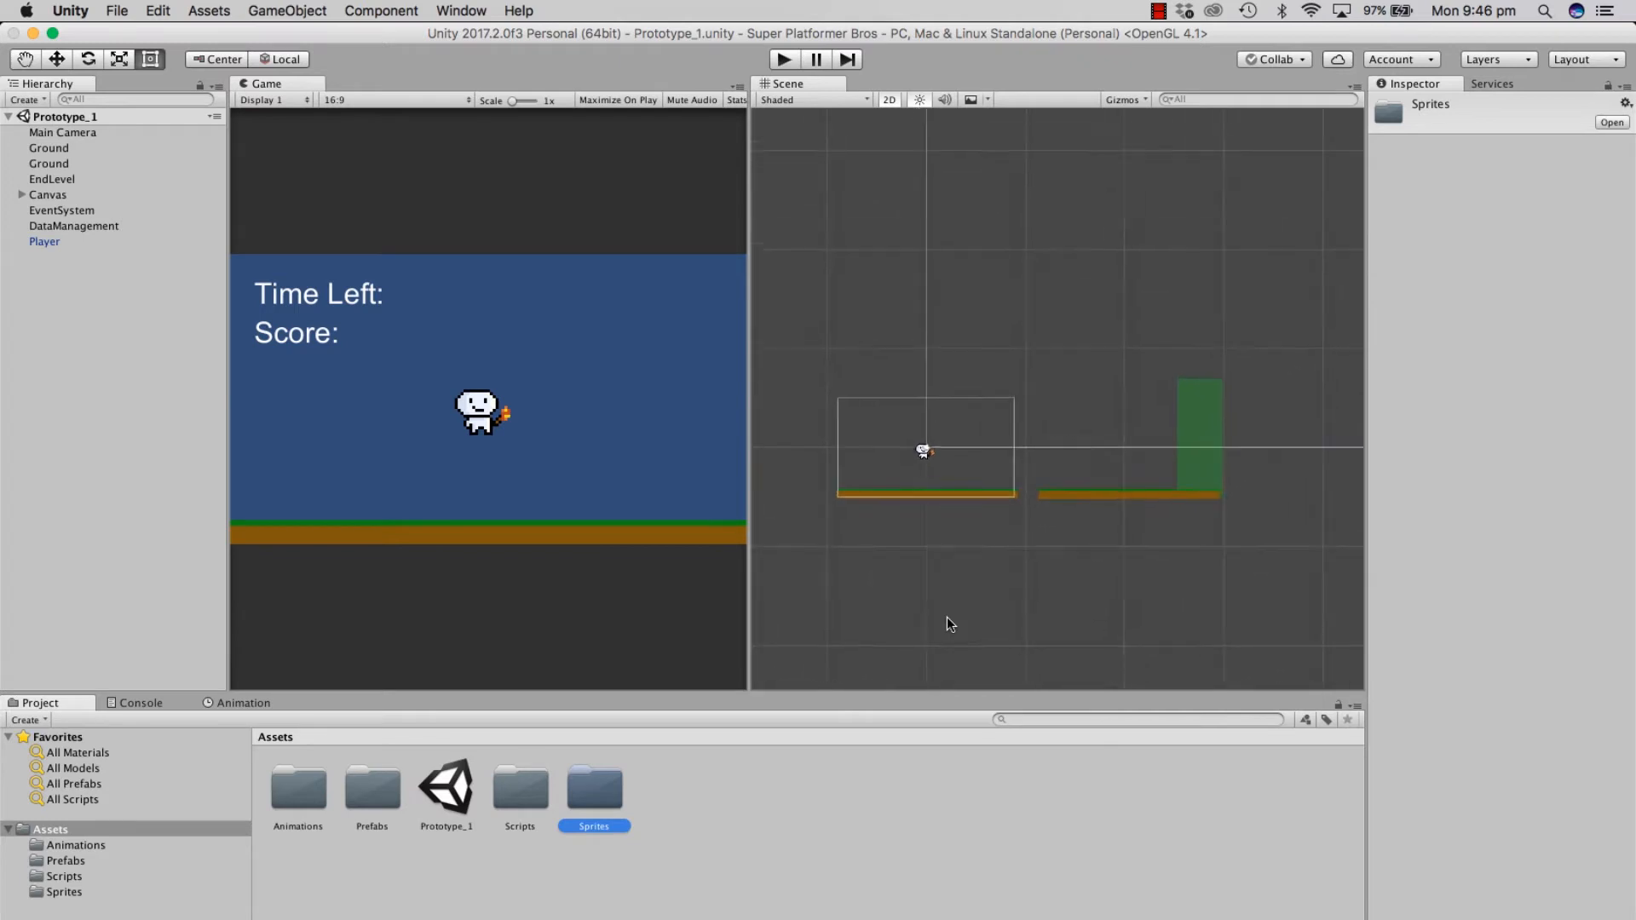
scroll(947, 617, "down", 2)
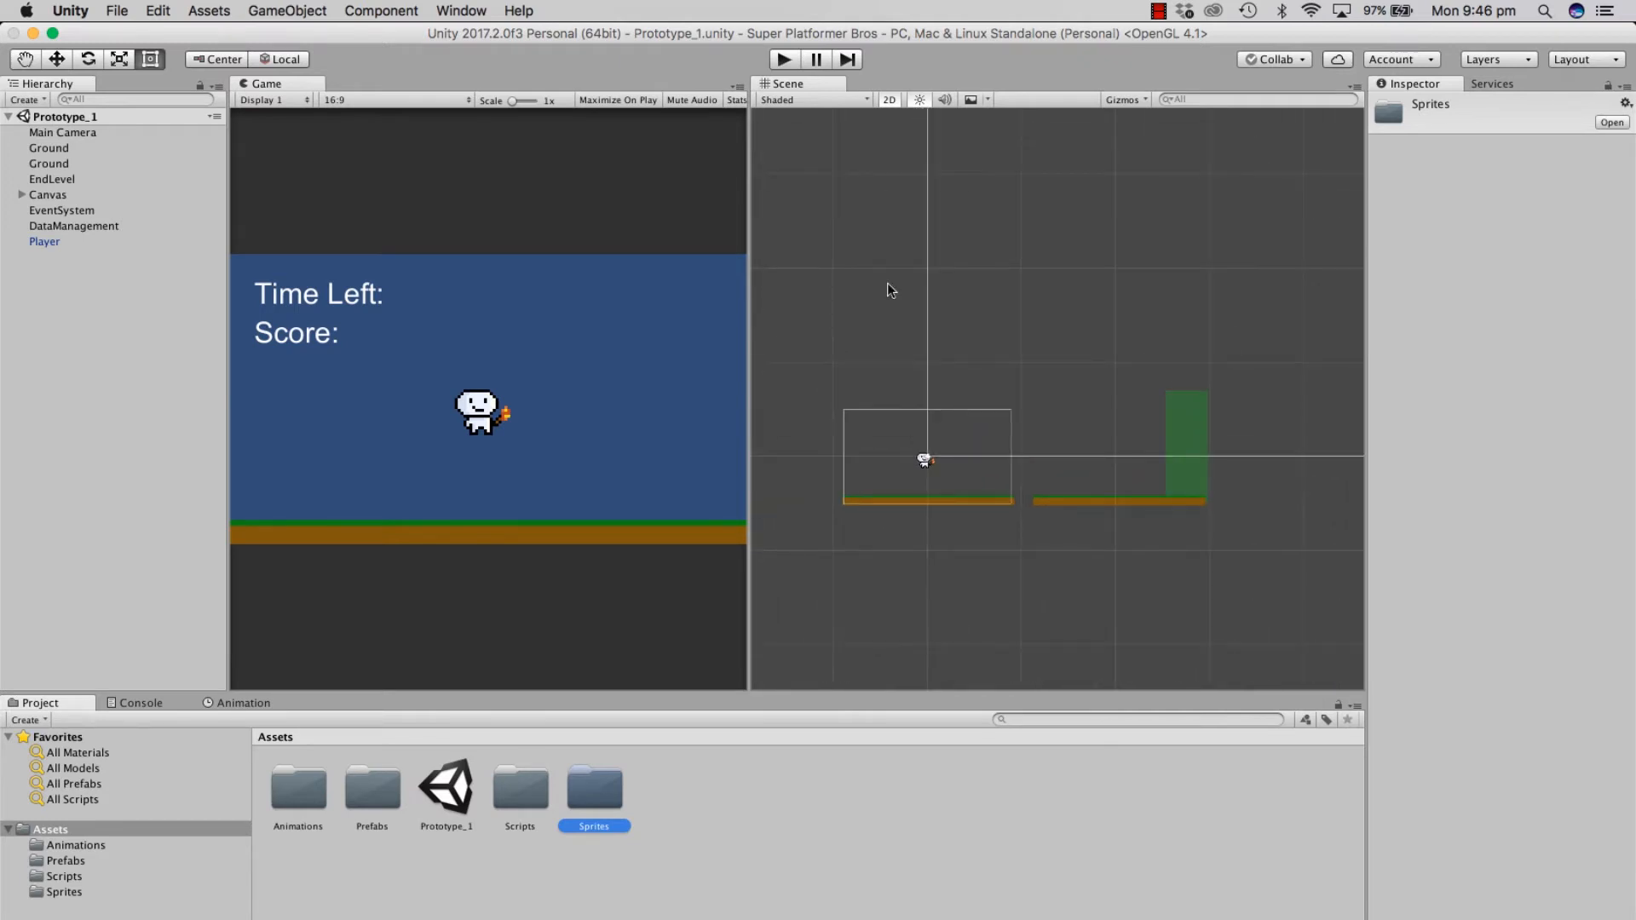
Step: Create a folder named TempArt in the root Assets folder and open it
left_click(680, 833)
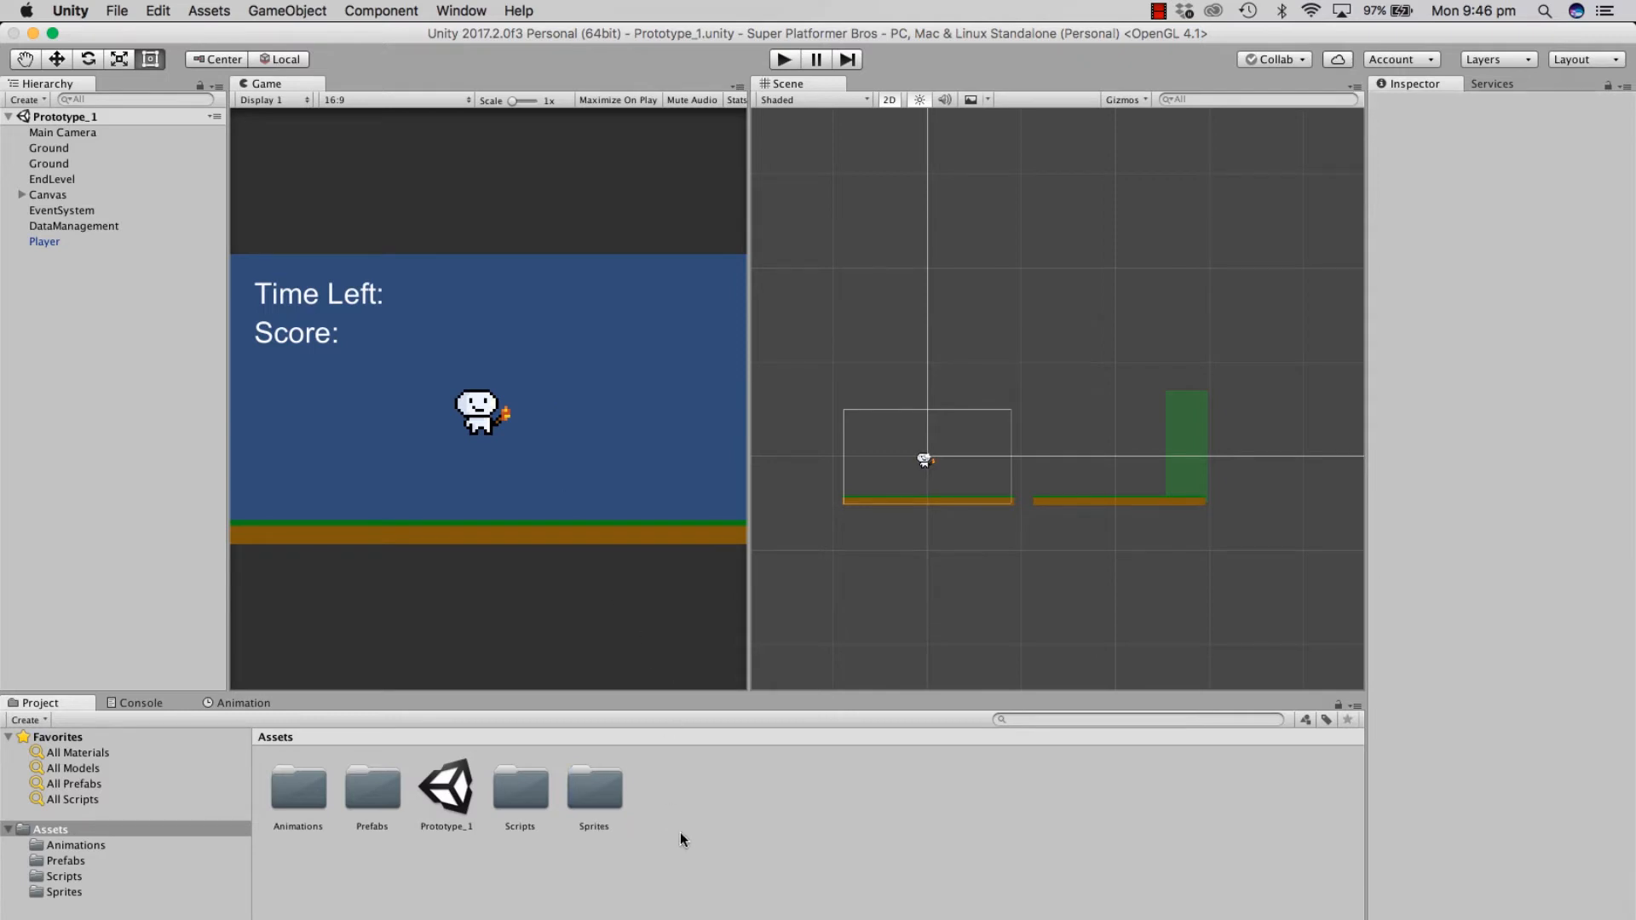
right_click(680, 832)
mouse_move(731, 600)
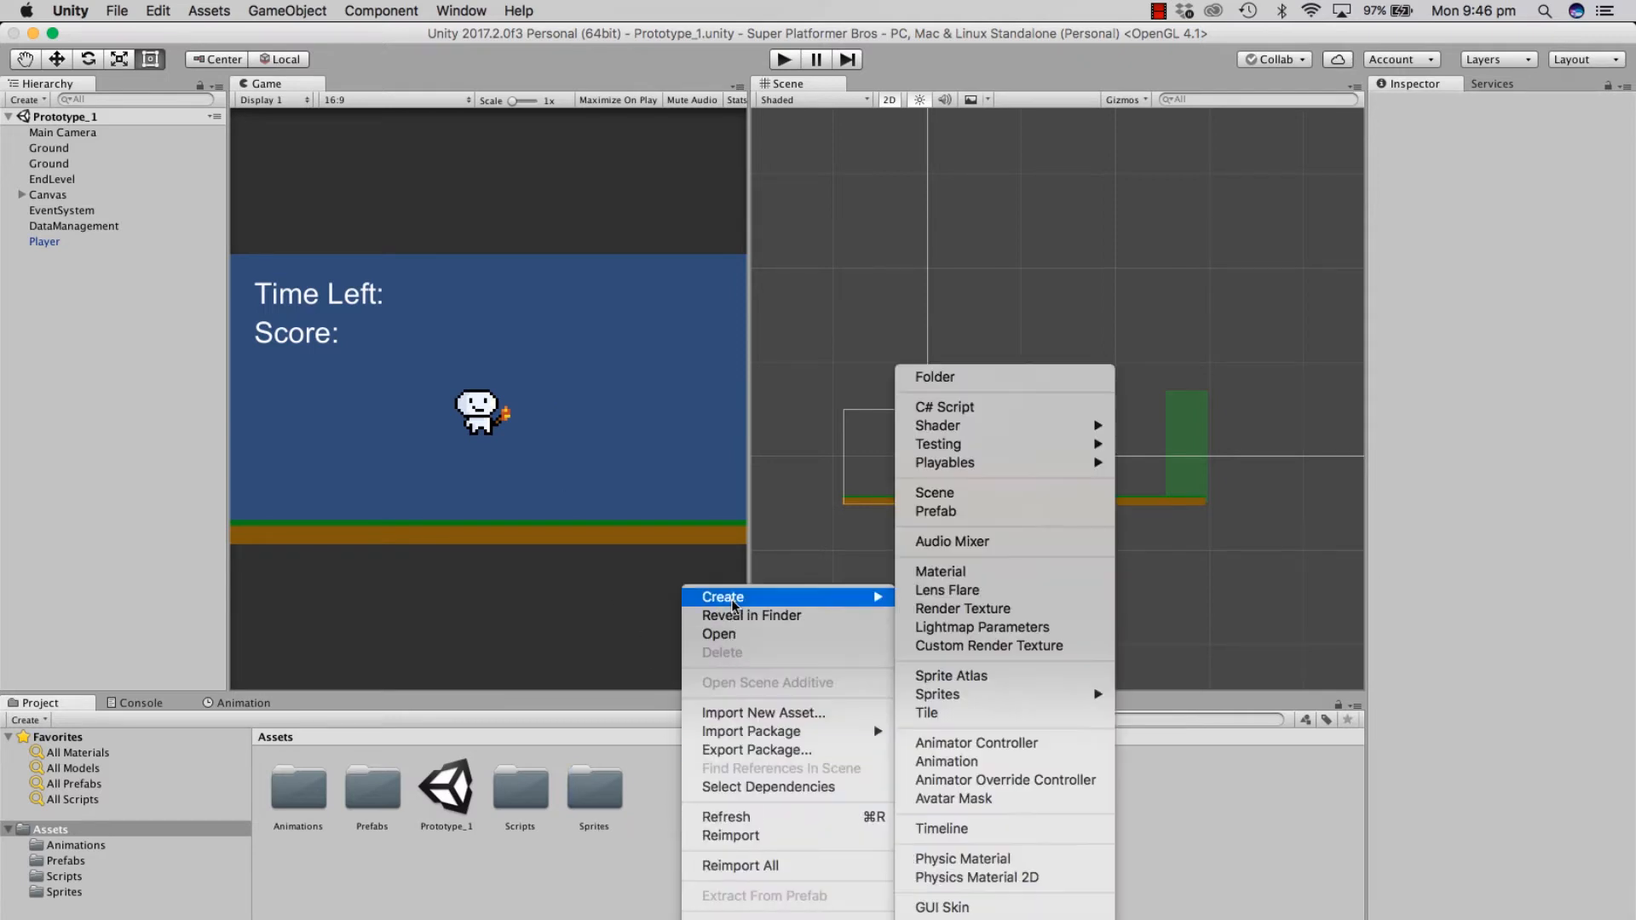
left_click(928, 372)
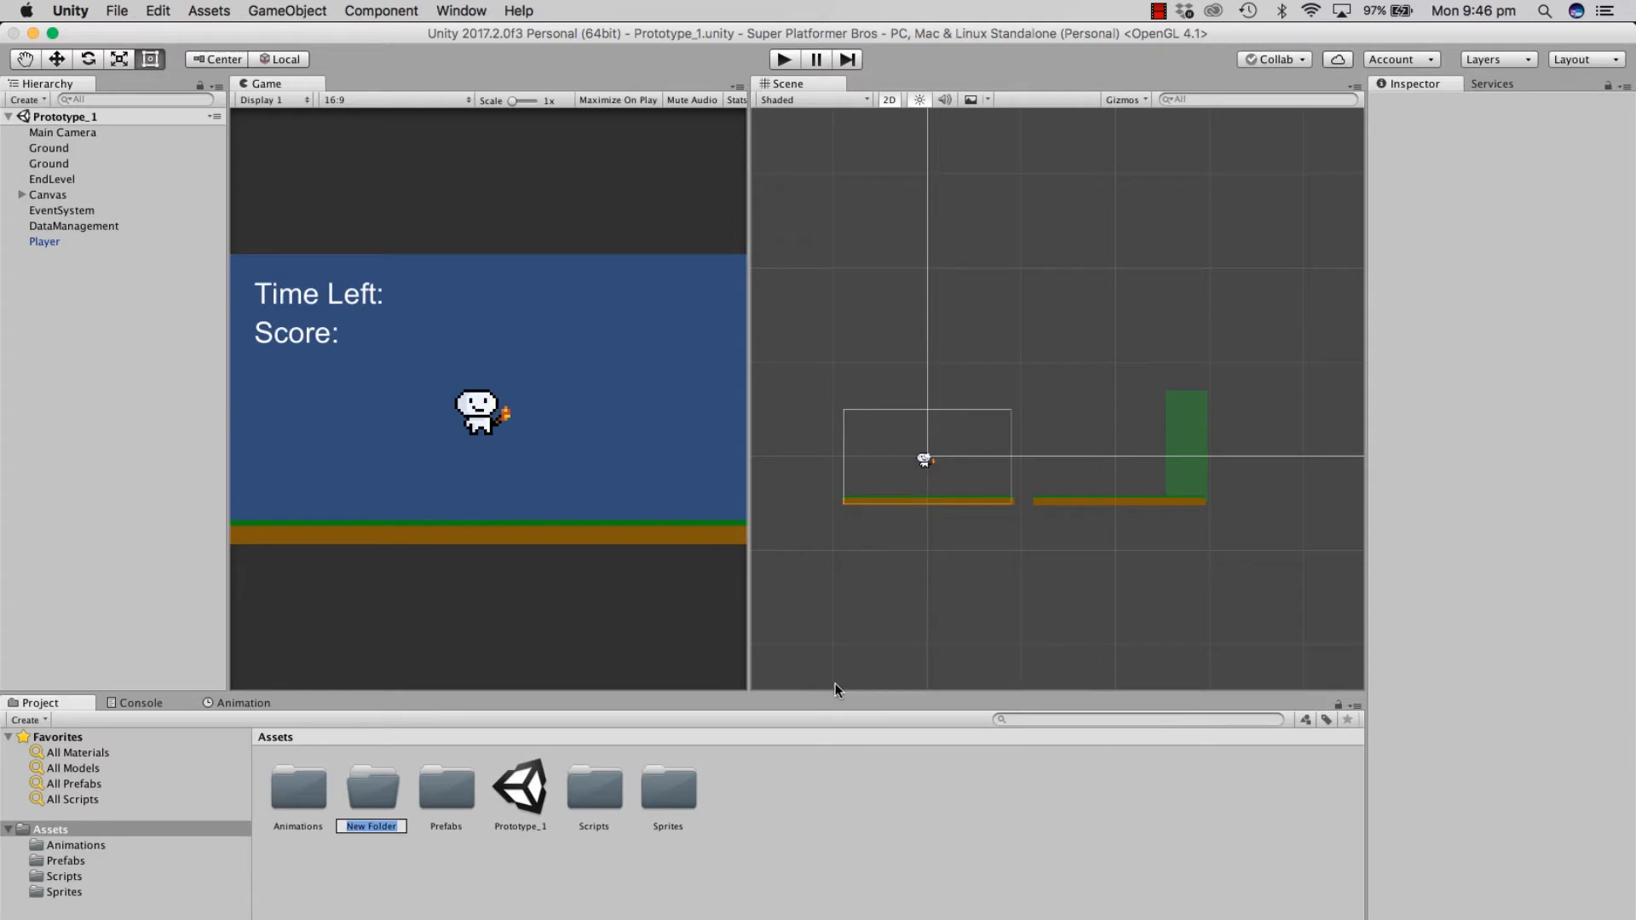
type("TempArt")
key("Return")
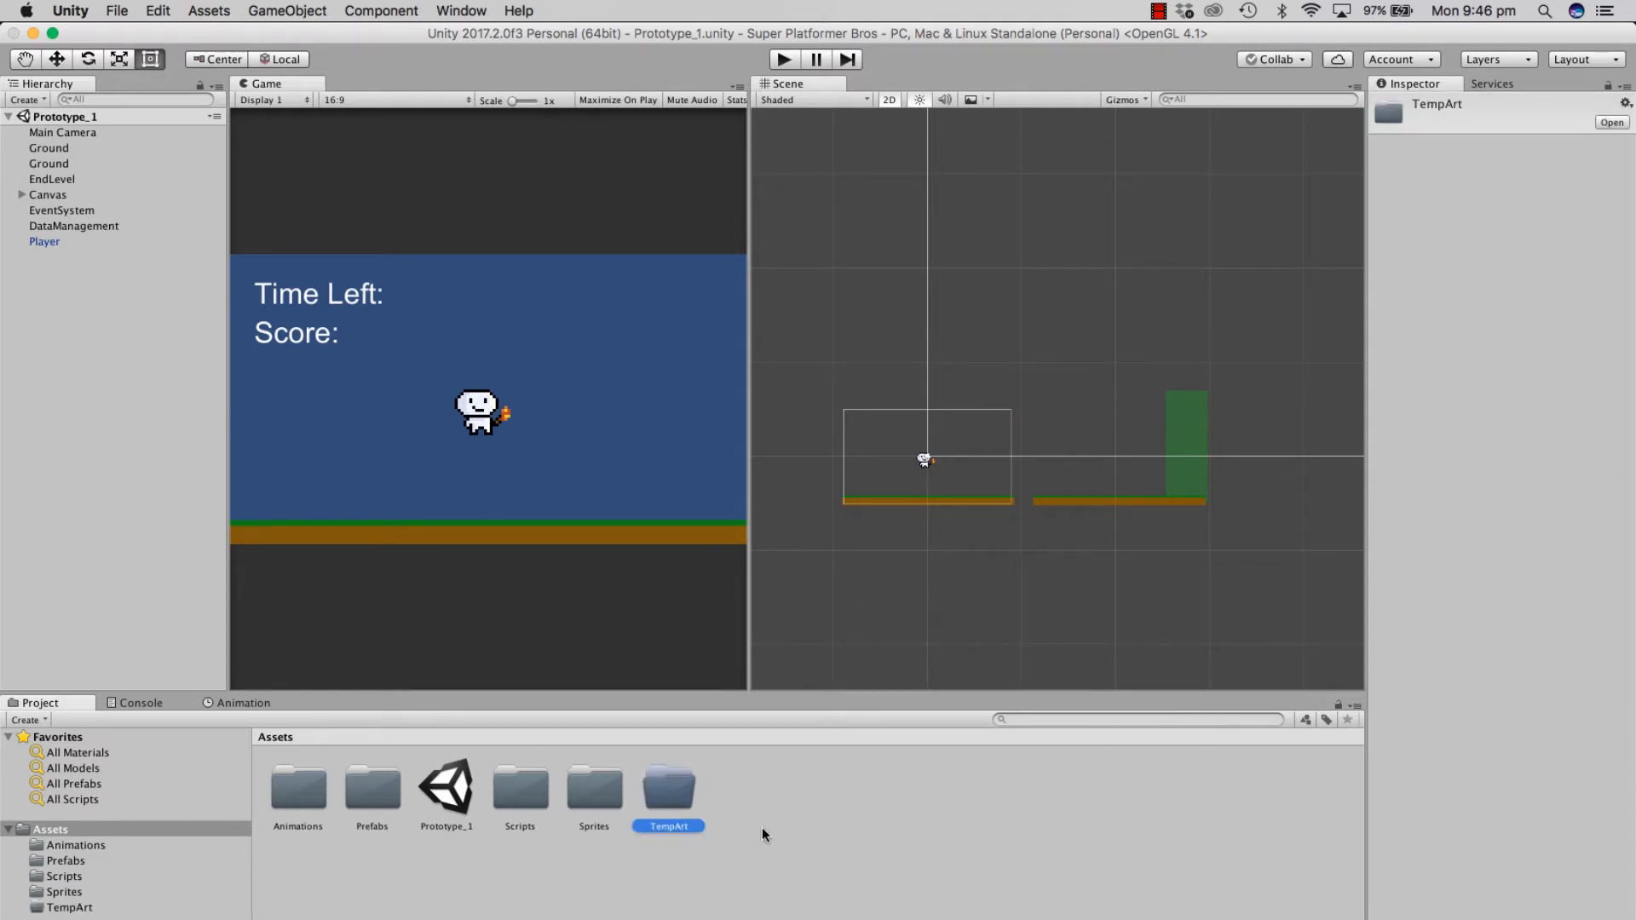
double_click(690, 802)
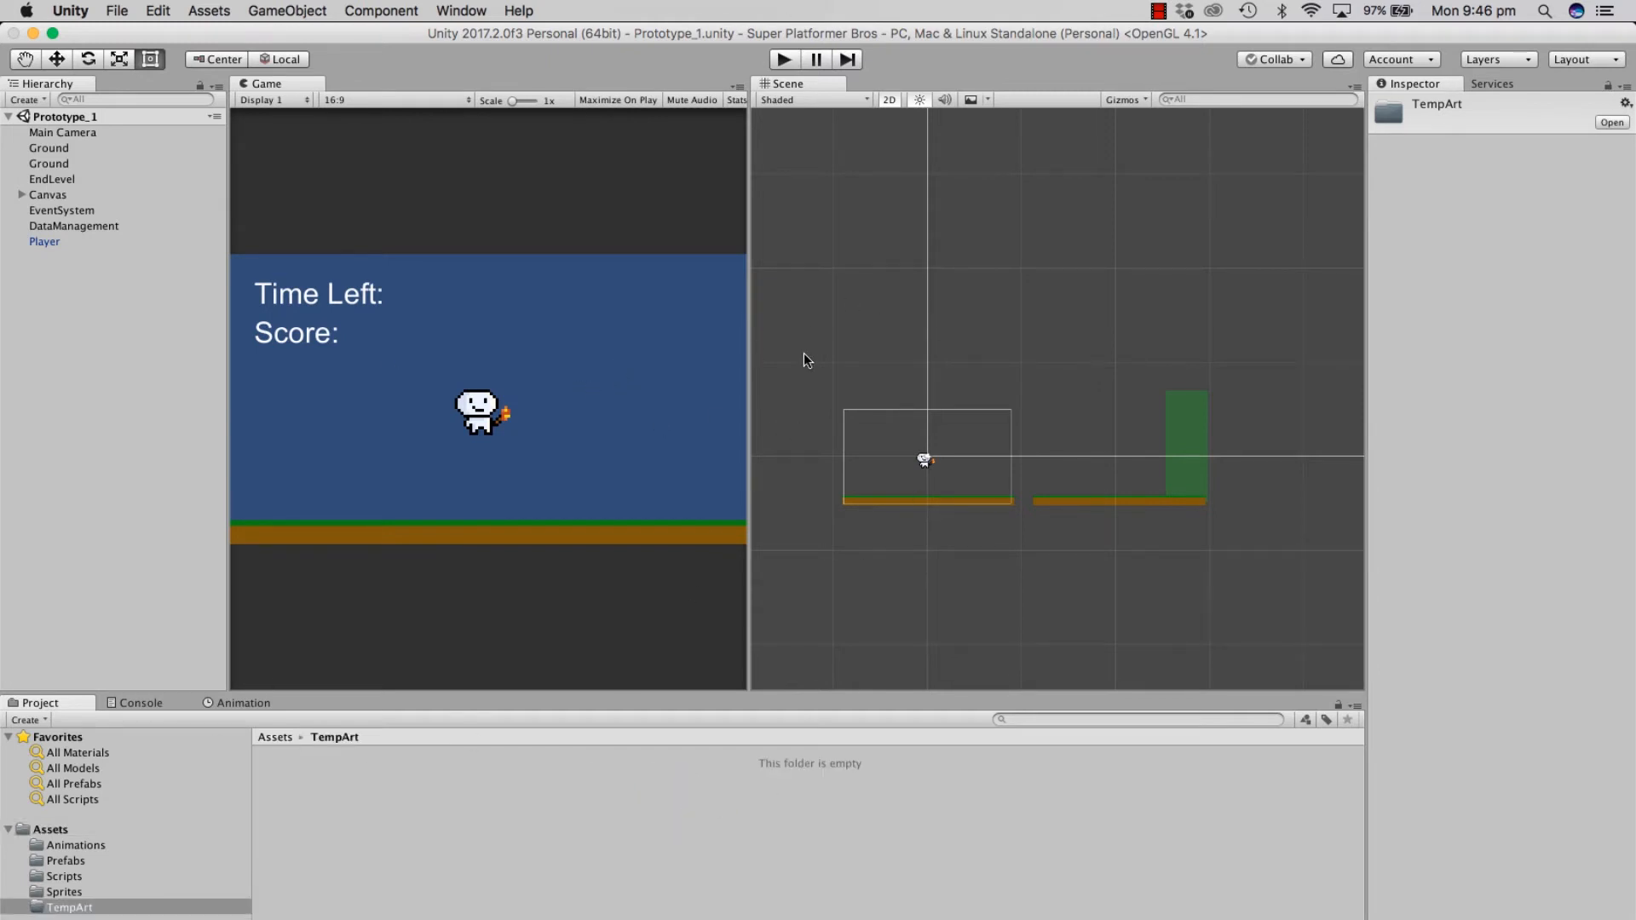
Step: Import landscape_rand1.png, Clouds.png, tree-1.png and tree-2.png from the desktop into the TempArt folder
key("F11")
left_click(329, 563)
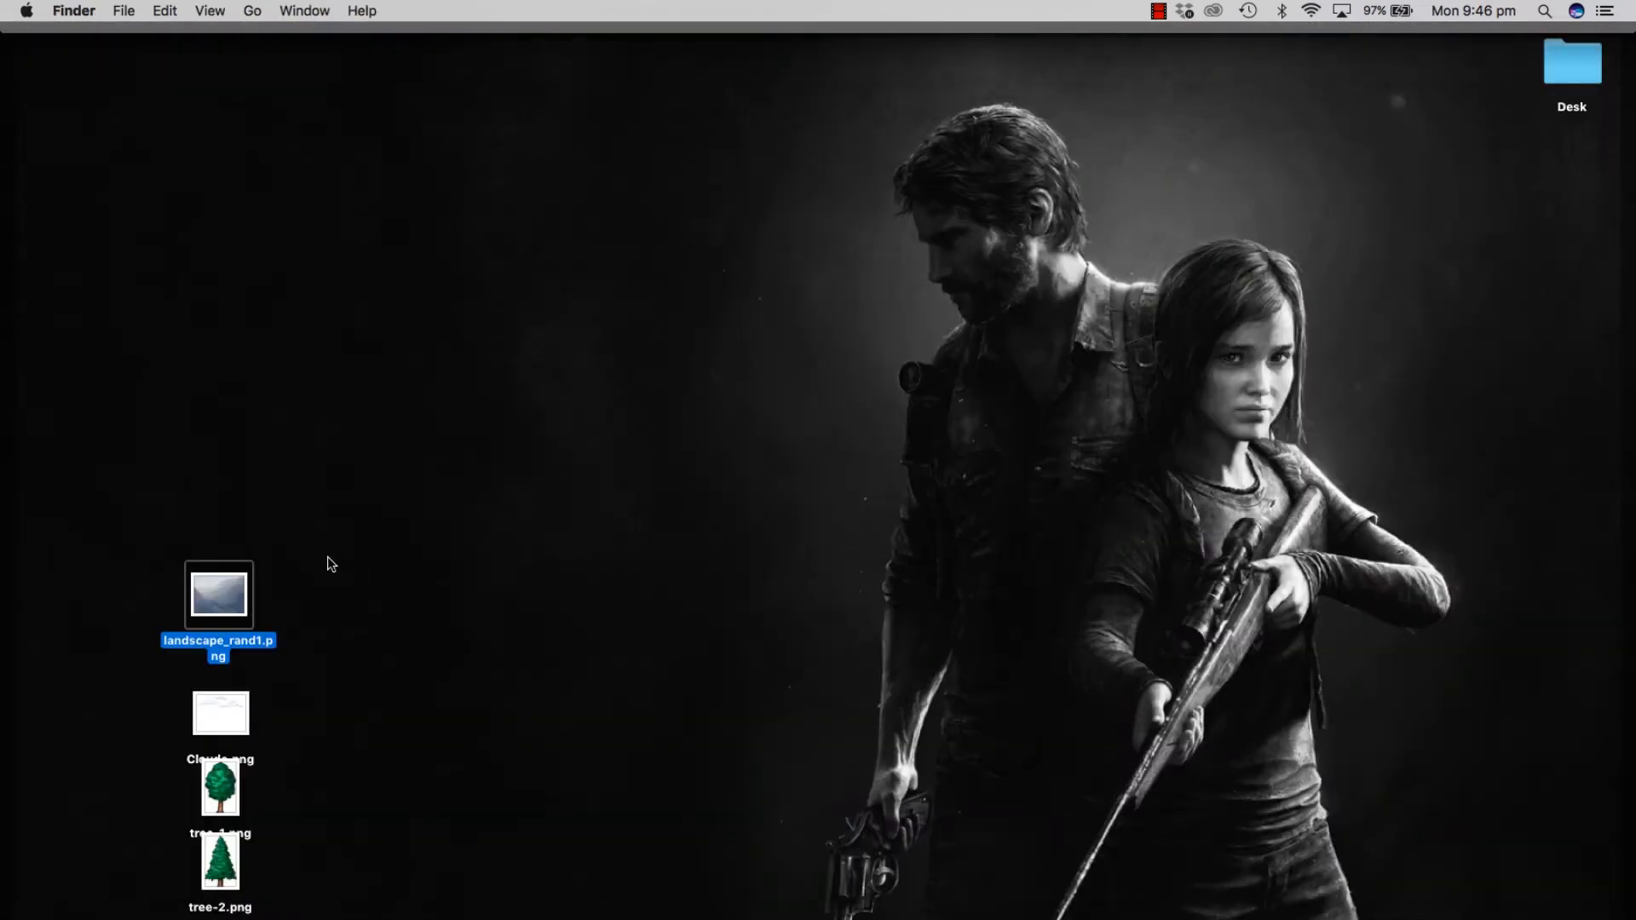
left_click_drag(329, 559, 431, 646)
left_click(237, 852)
left_click(232, 801)
left_click(226, 742)
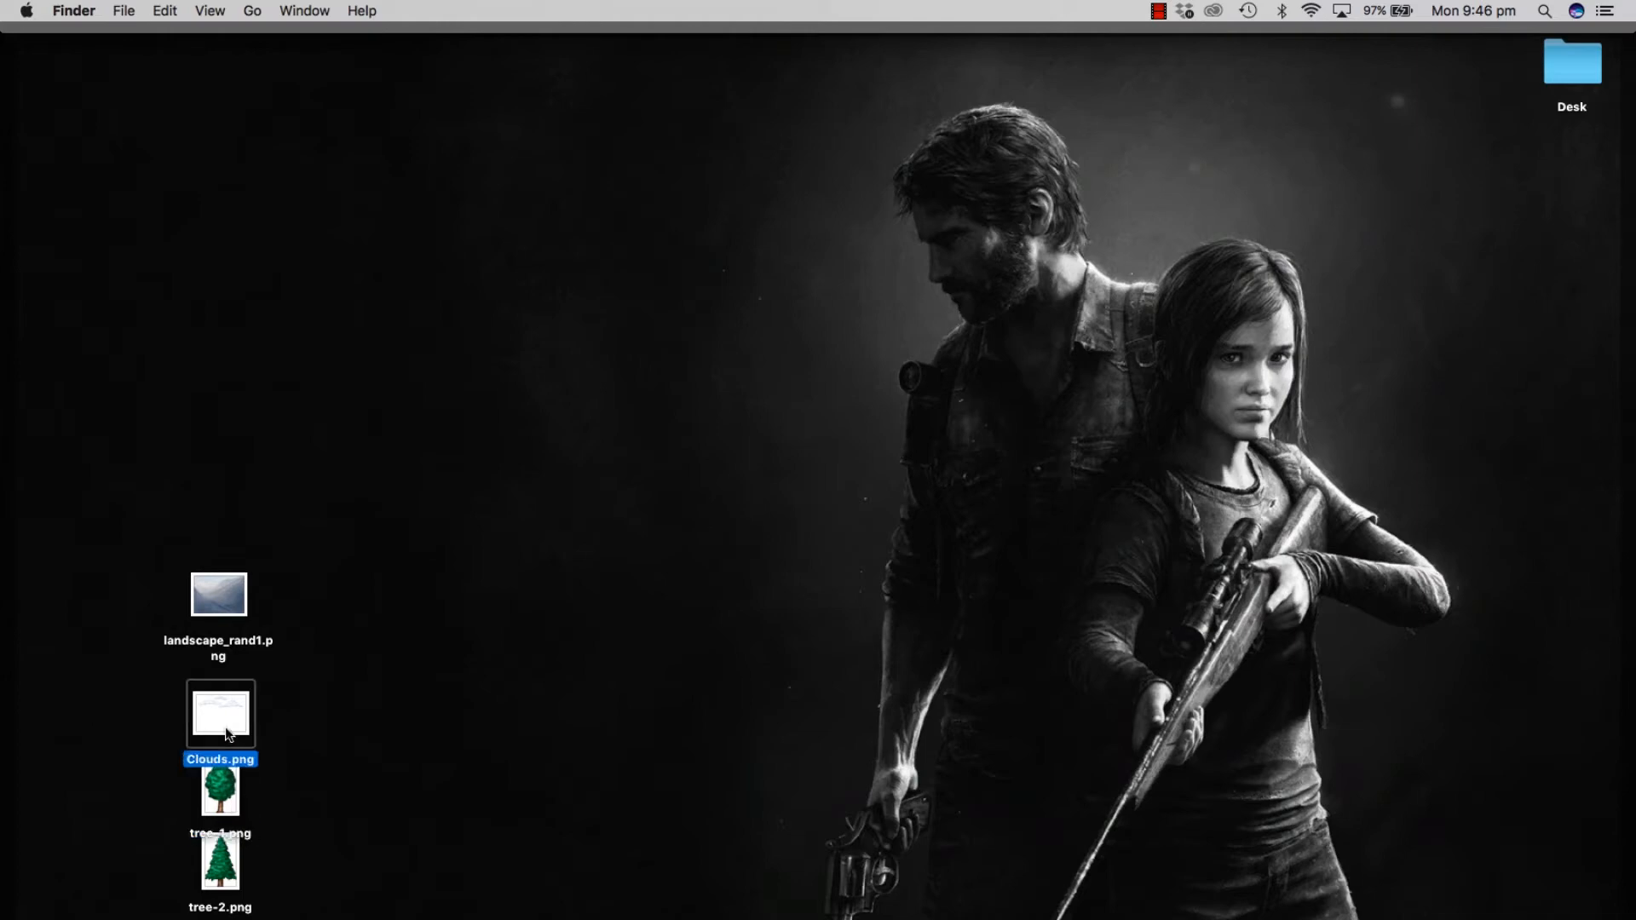
left_click(224, 589)
left_click_drag(351, 502, 132, 827)
left_click(345, 645)
left_click_drag(343, 527, 80, 917)
left_click_drag(201, 860, 527, 865)
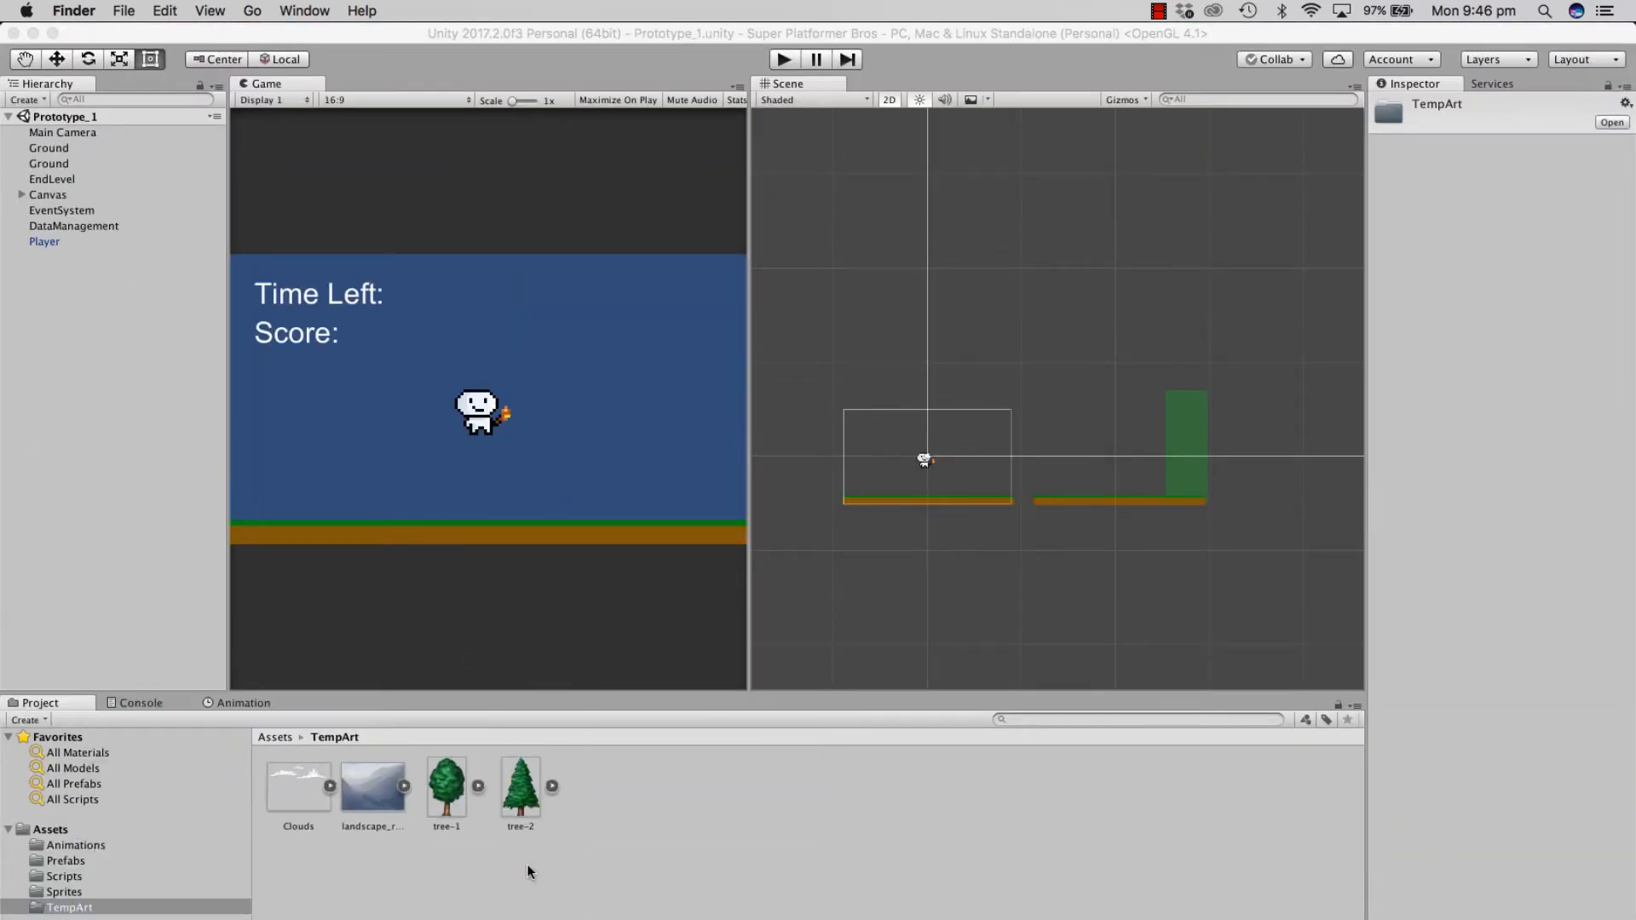
left_click(628, 847)
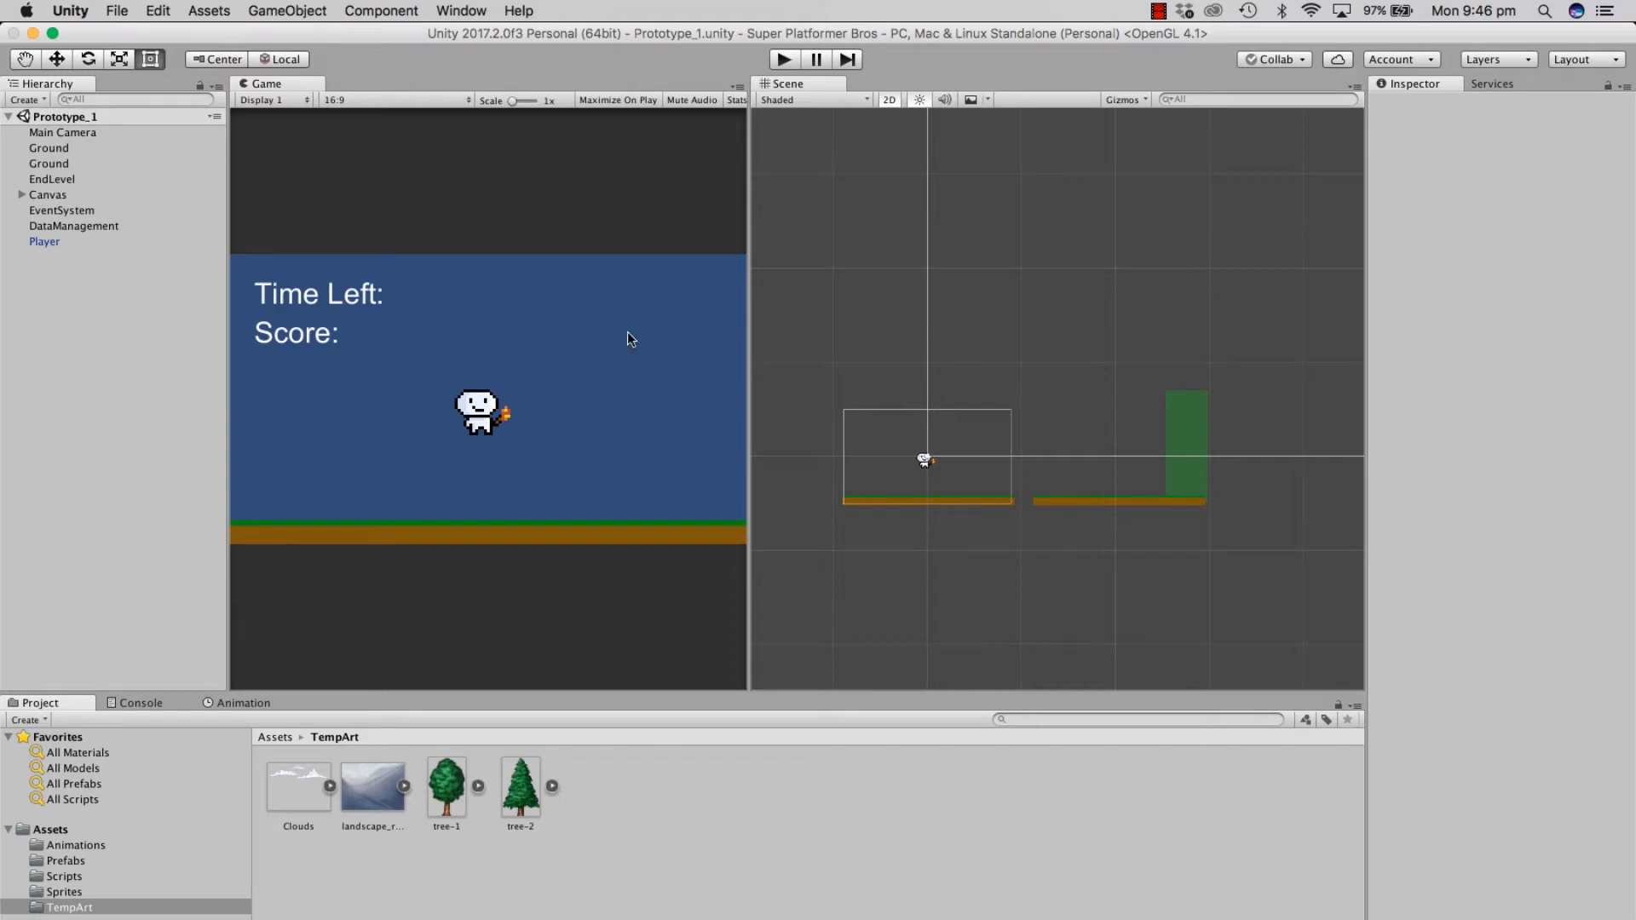
Step: Add a 3D Quad object to the Prototype_1 scene
scroll(834, 392, "up", 5)
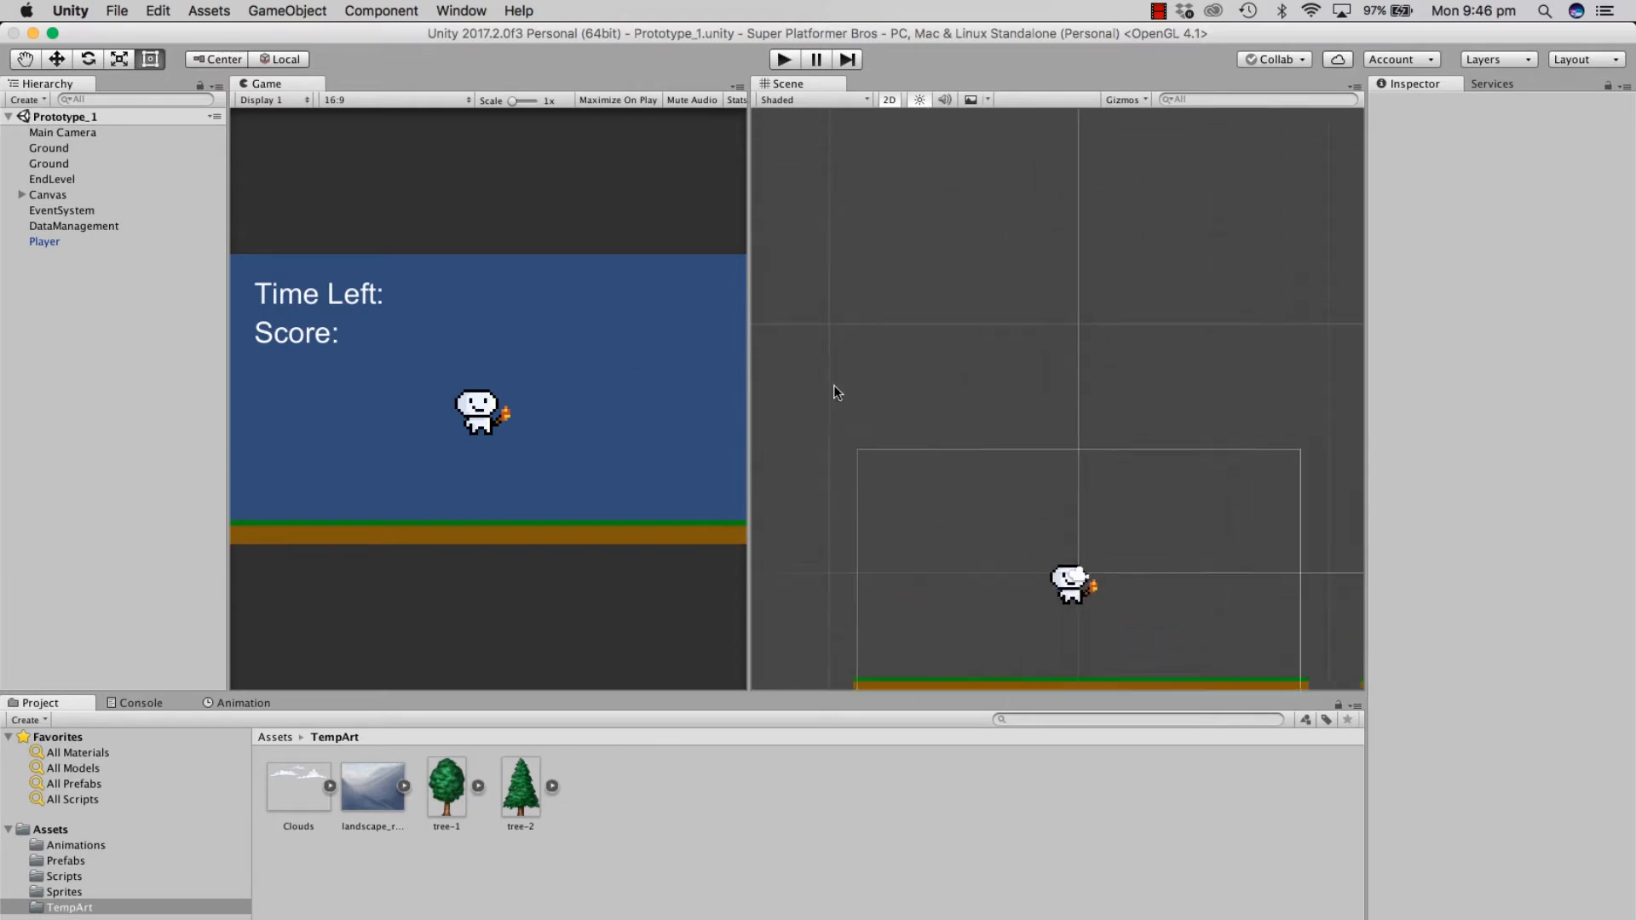
scroll(833, 392, "down", 5)
scroll(833, 392, "down", 2)
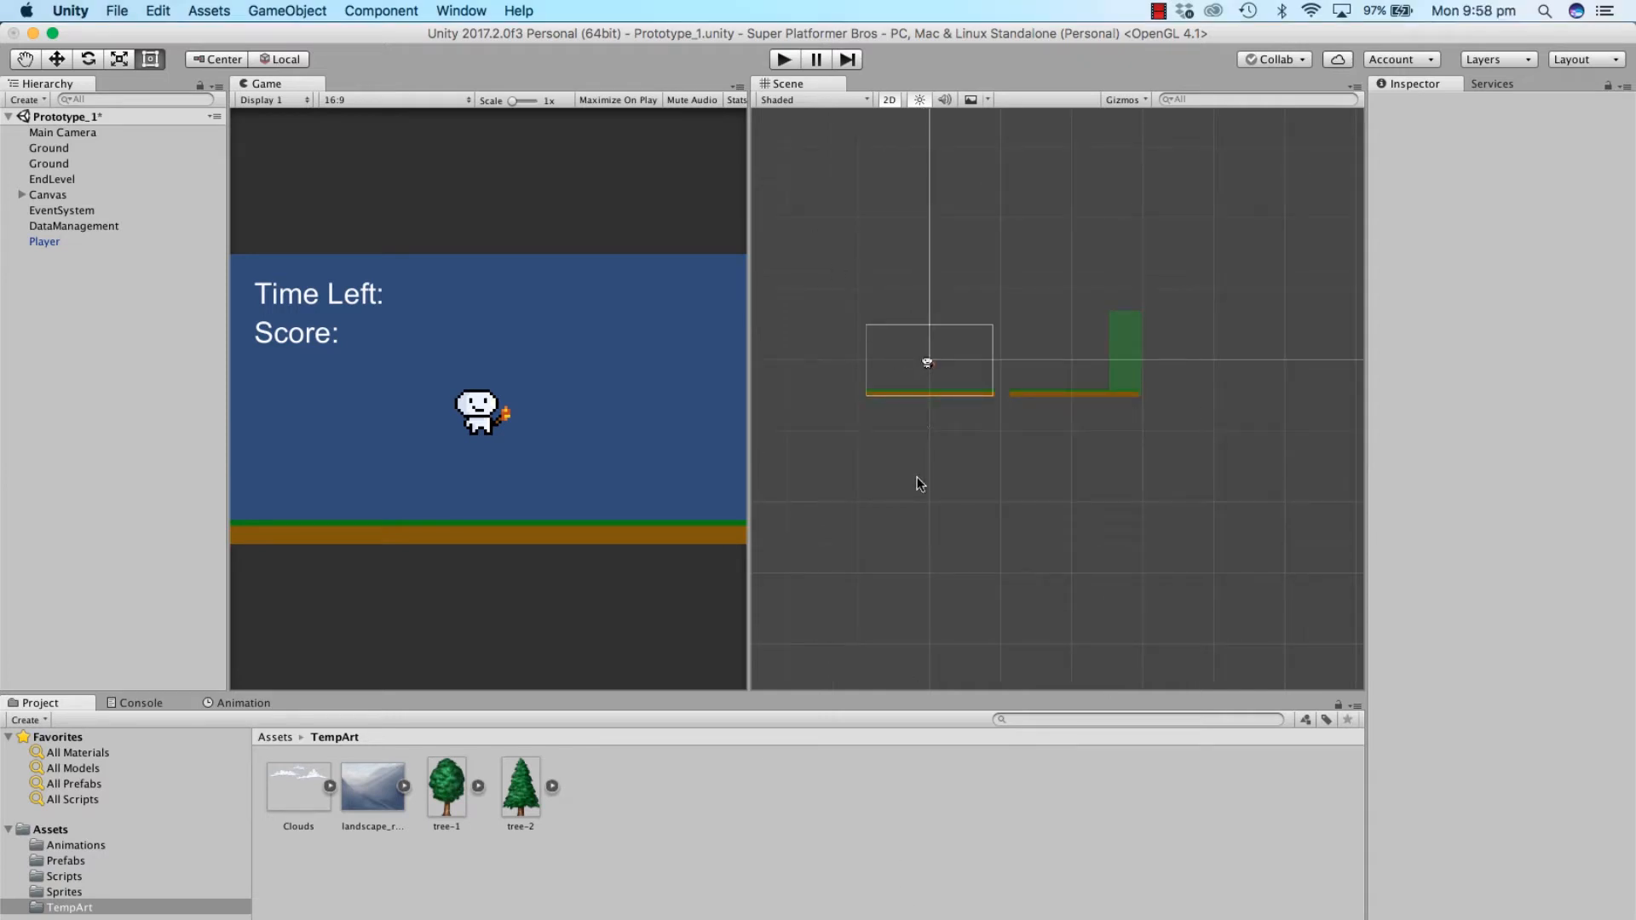
scroll(921, 484, "up", 2)
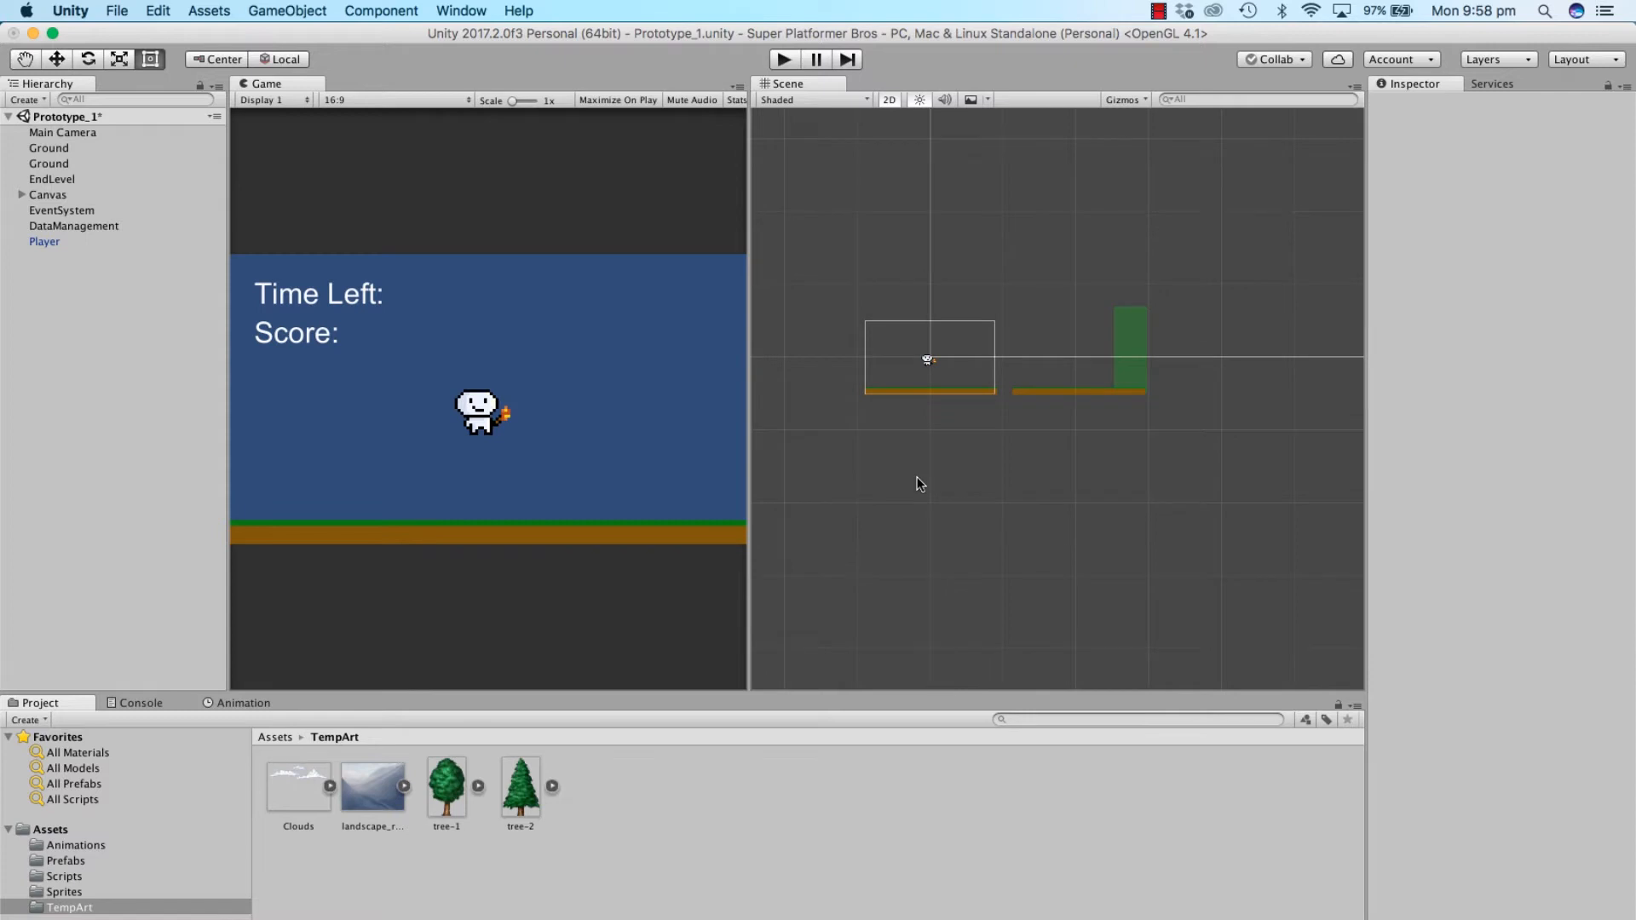
left_click(300, 10)
mouse_move(305, 77)
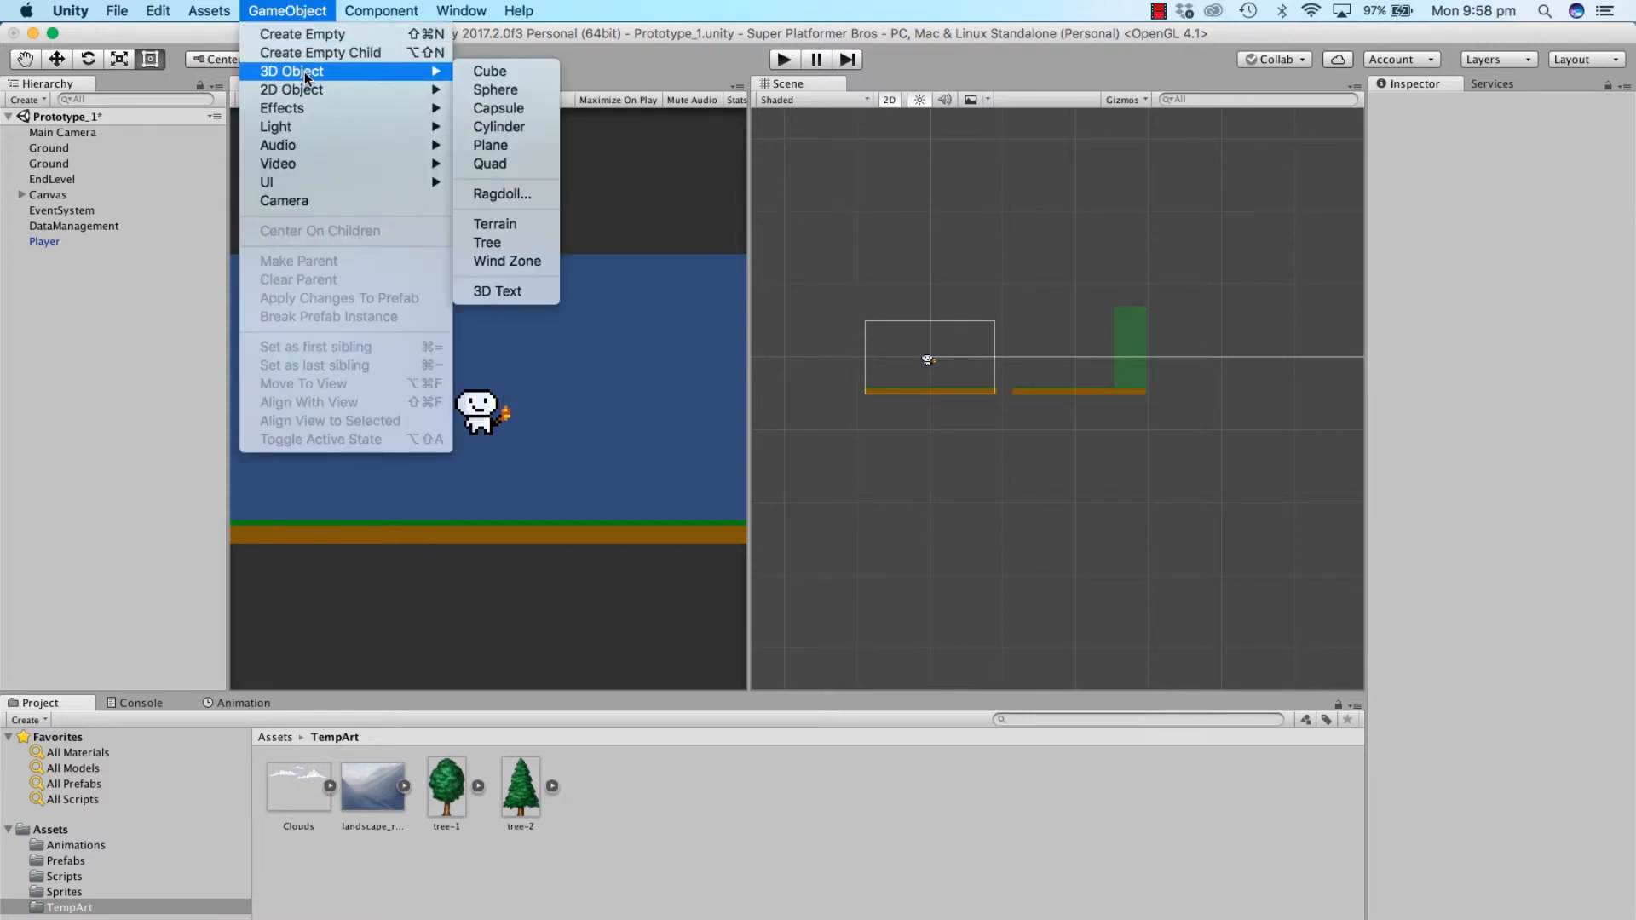
left_click(511, 164)
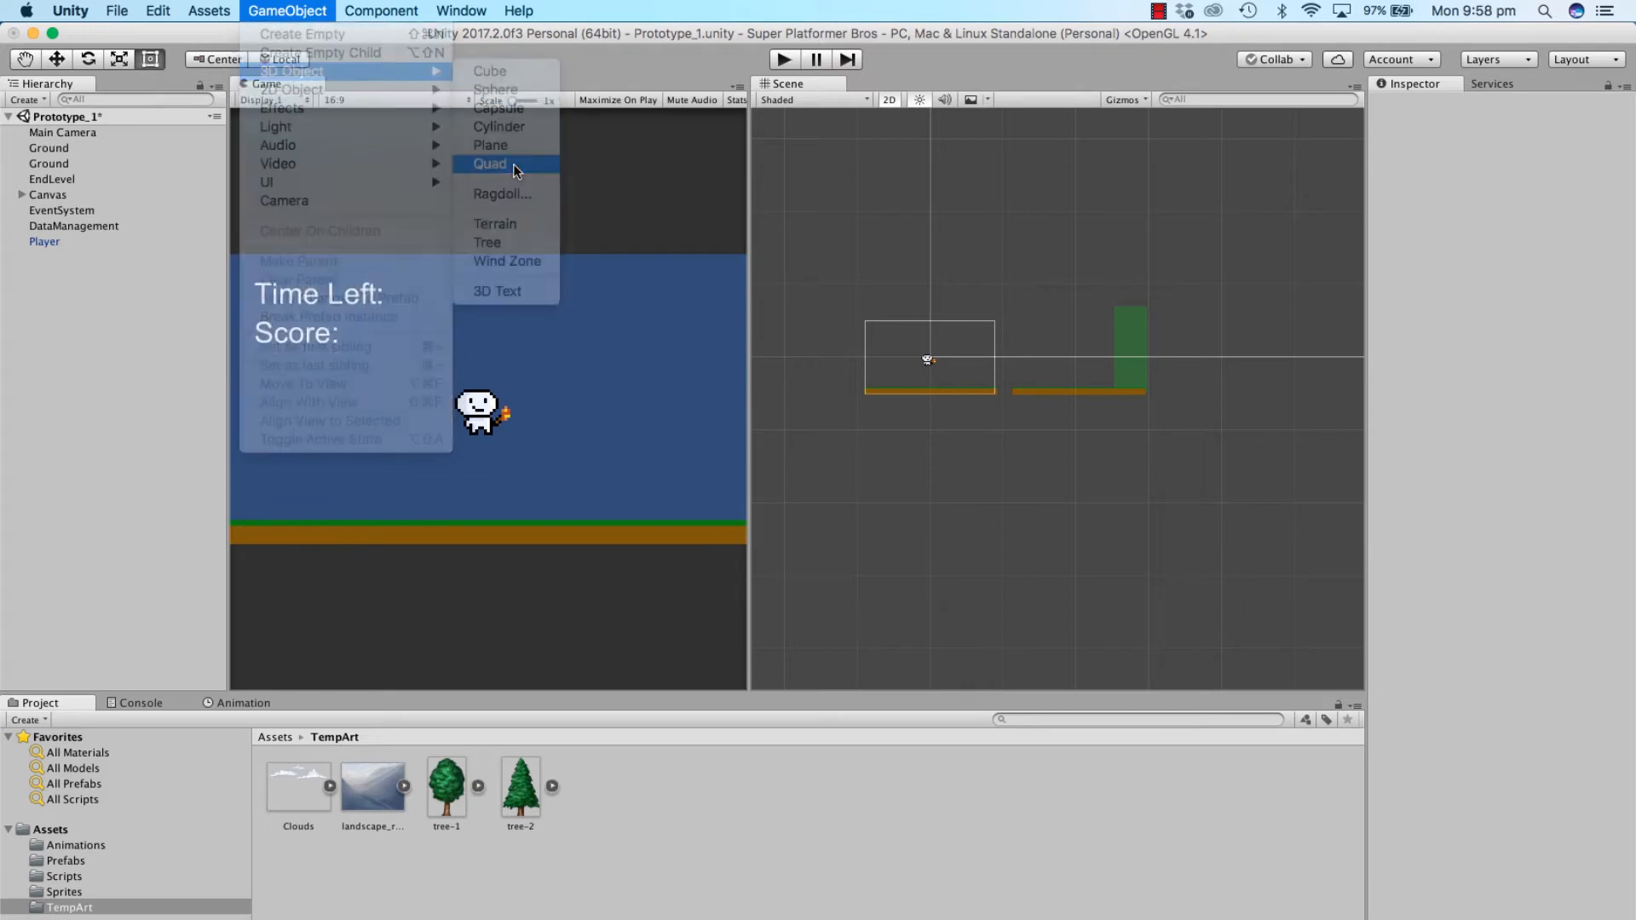
Step: Enlarge the quad to a scale of about 42 by 22.8 and place it over the level at about X 9.6, Y 2.3
scroll(1062, 409, "up", 5)
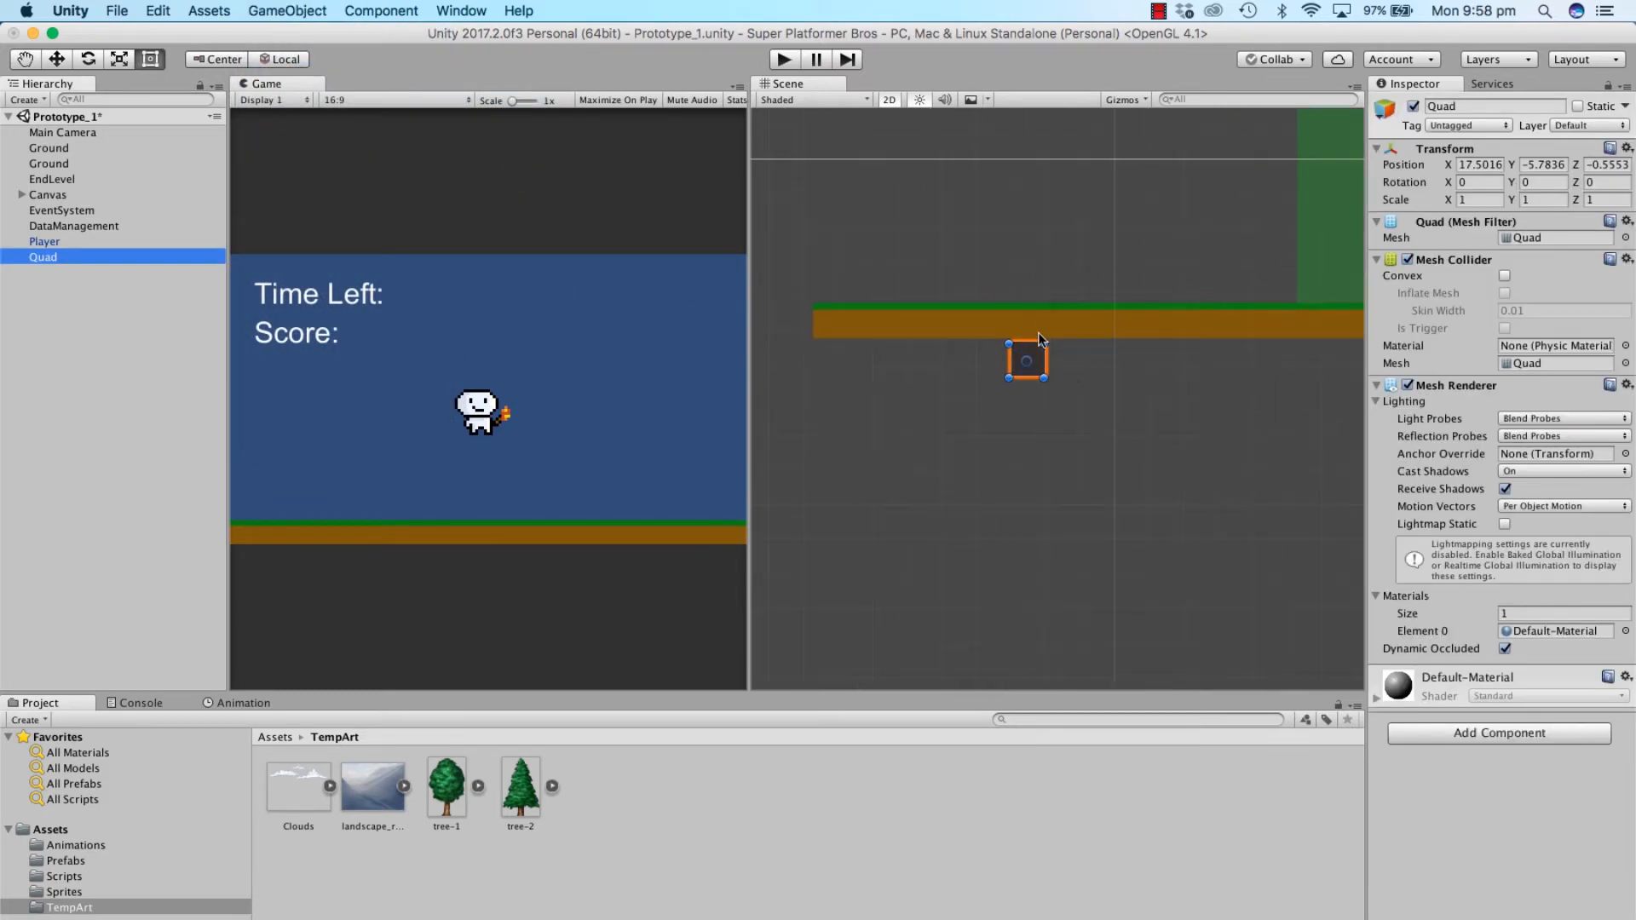
left_click_drag(1045, 379, 1364, 627)
scroll(1113, 560, "down", 5)
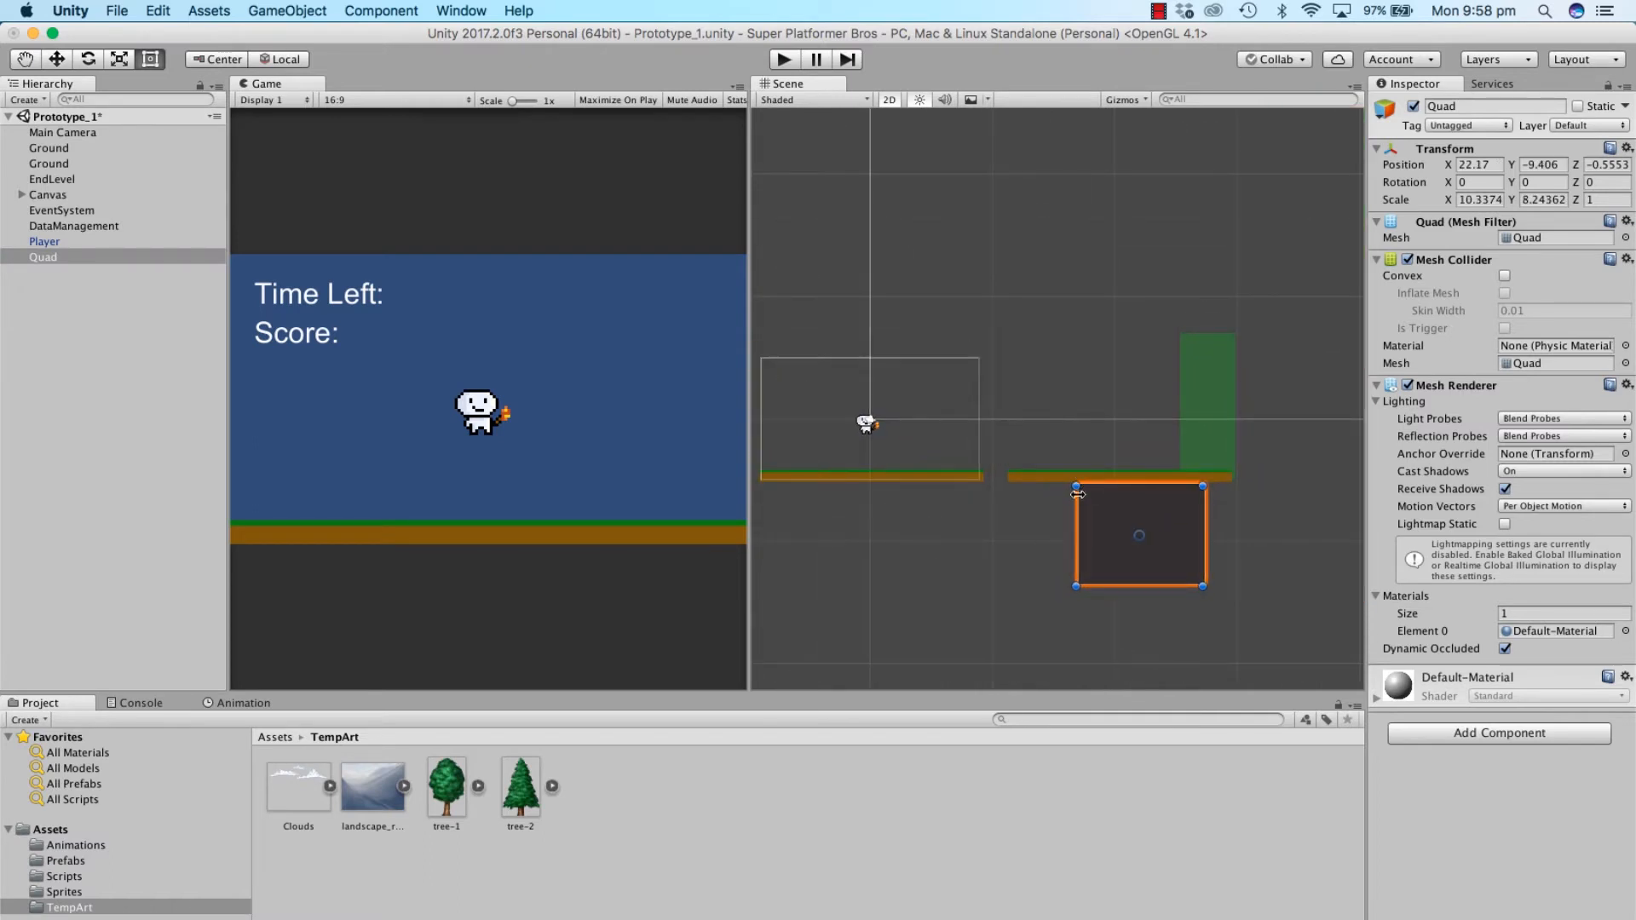
left_click_drag(1077, 487, 694, 316)
scroll(1132, 317, "down", 2)
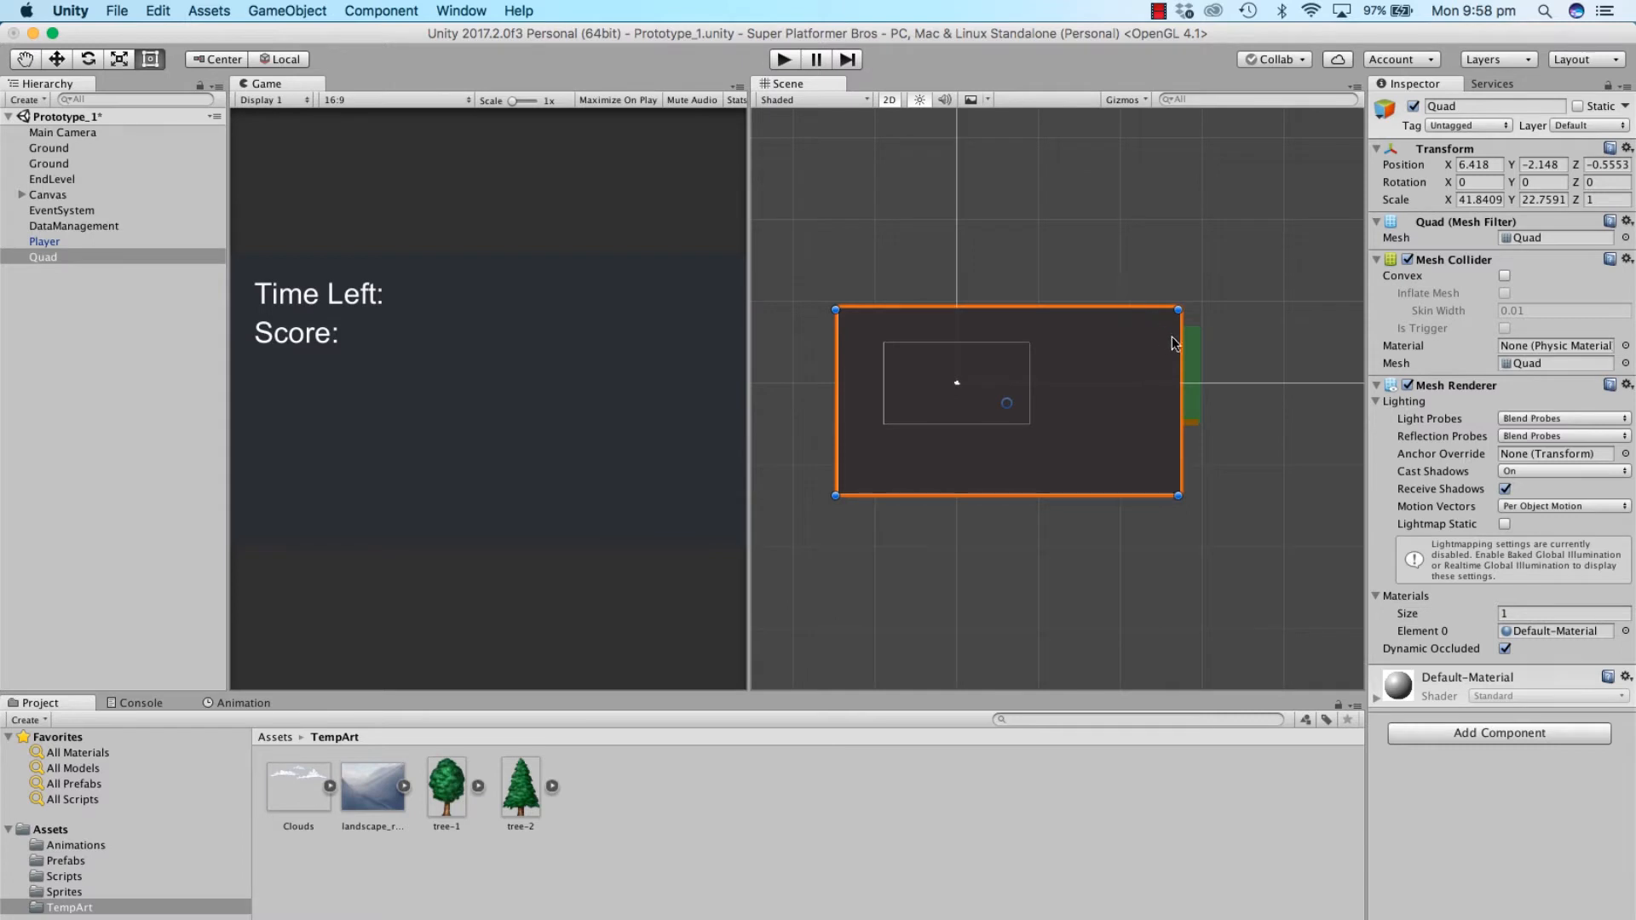
left_click_drag(1178, 339, 1112, 356)
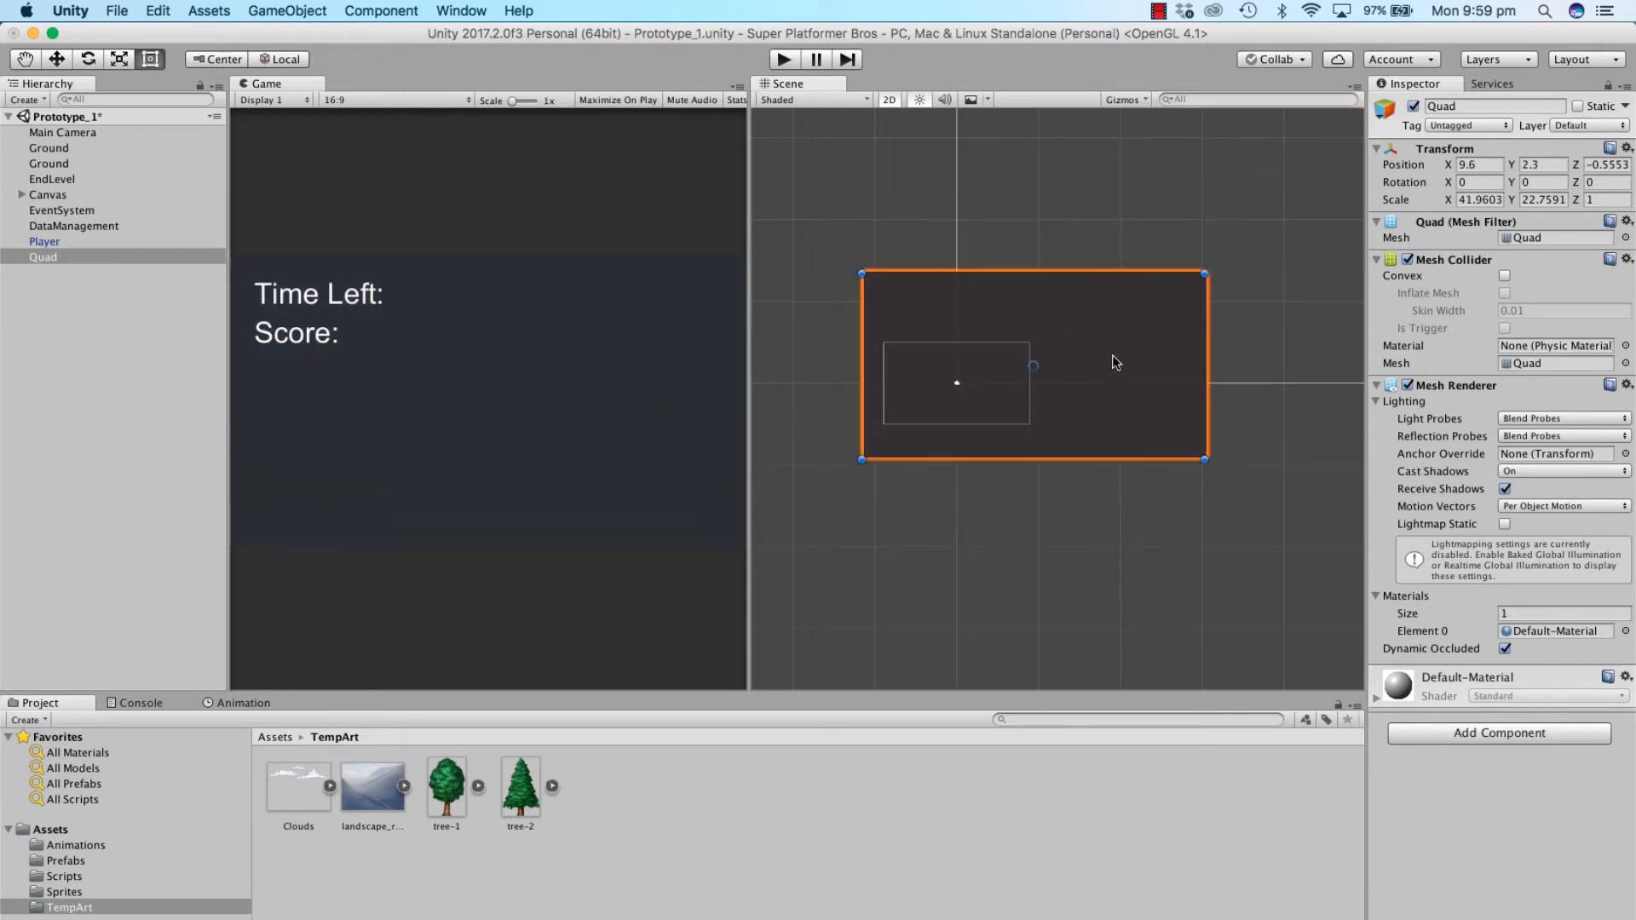
Step: Push the quad behind the level by setting its Z position to 1.92
left_click_drag(1576, 164, 1635, 171)
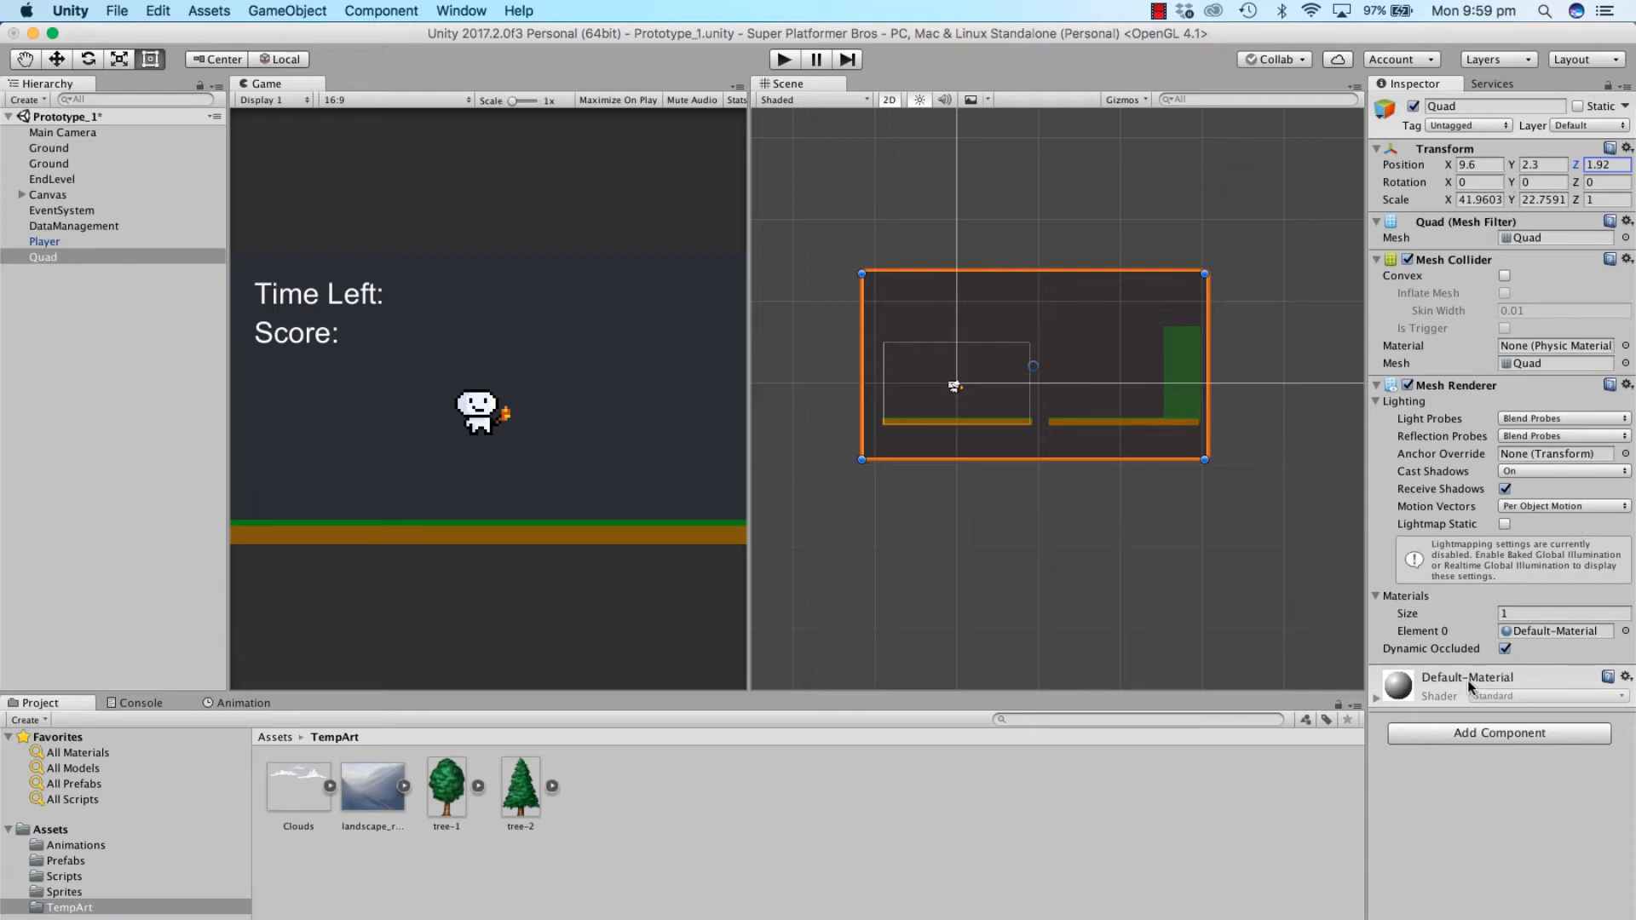
left_click(812, 805)
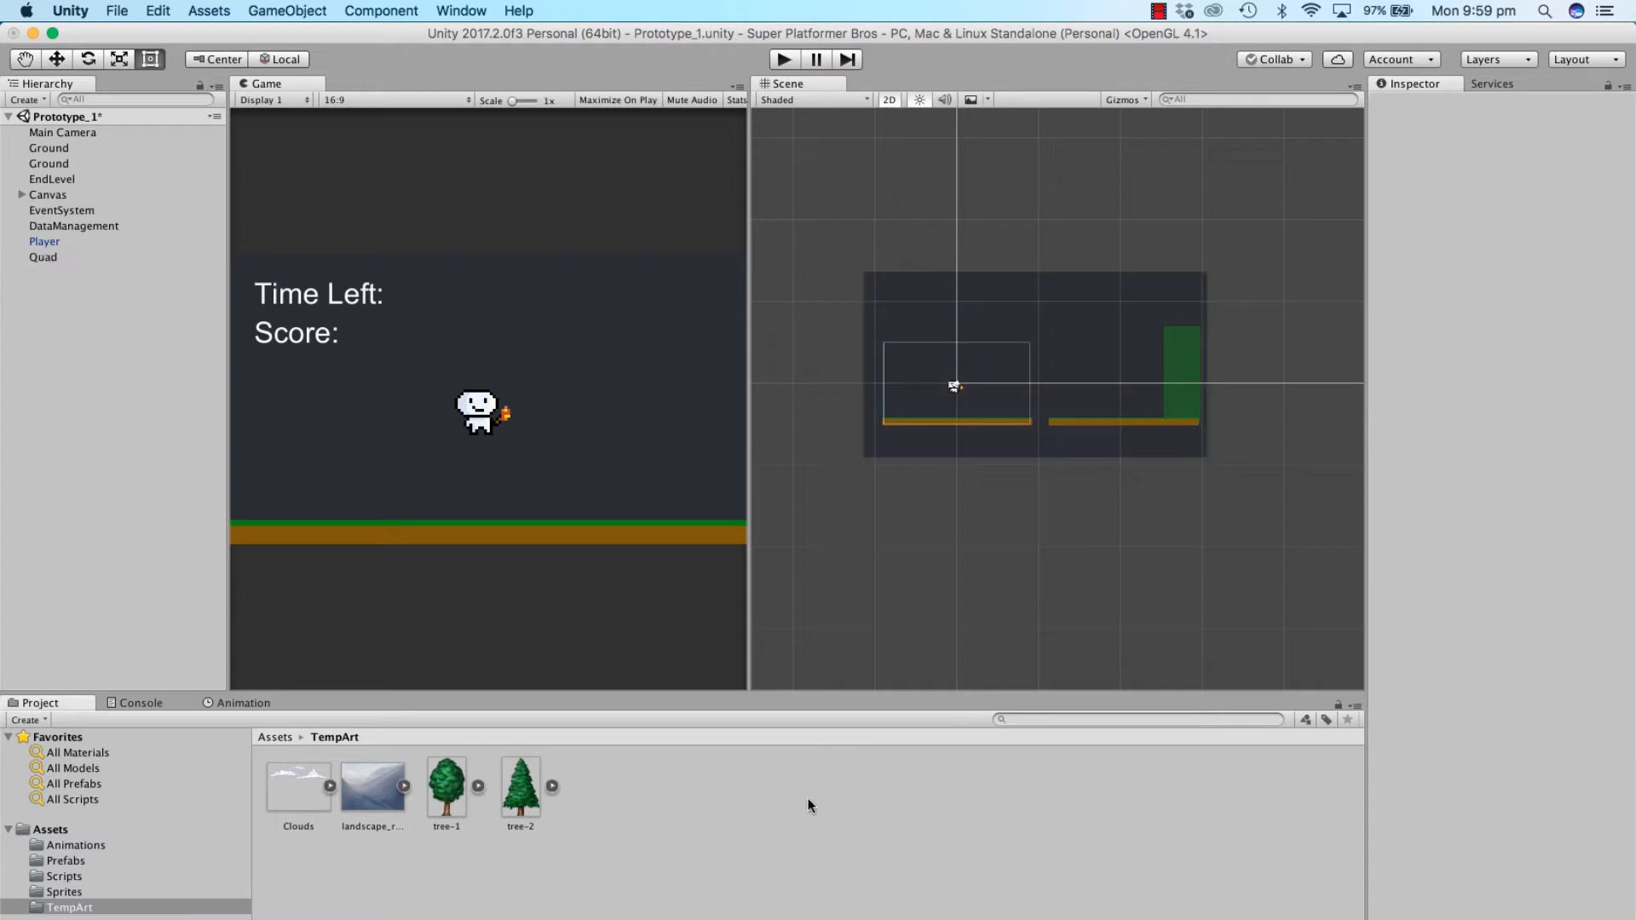
left_click(371, 781)
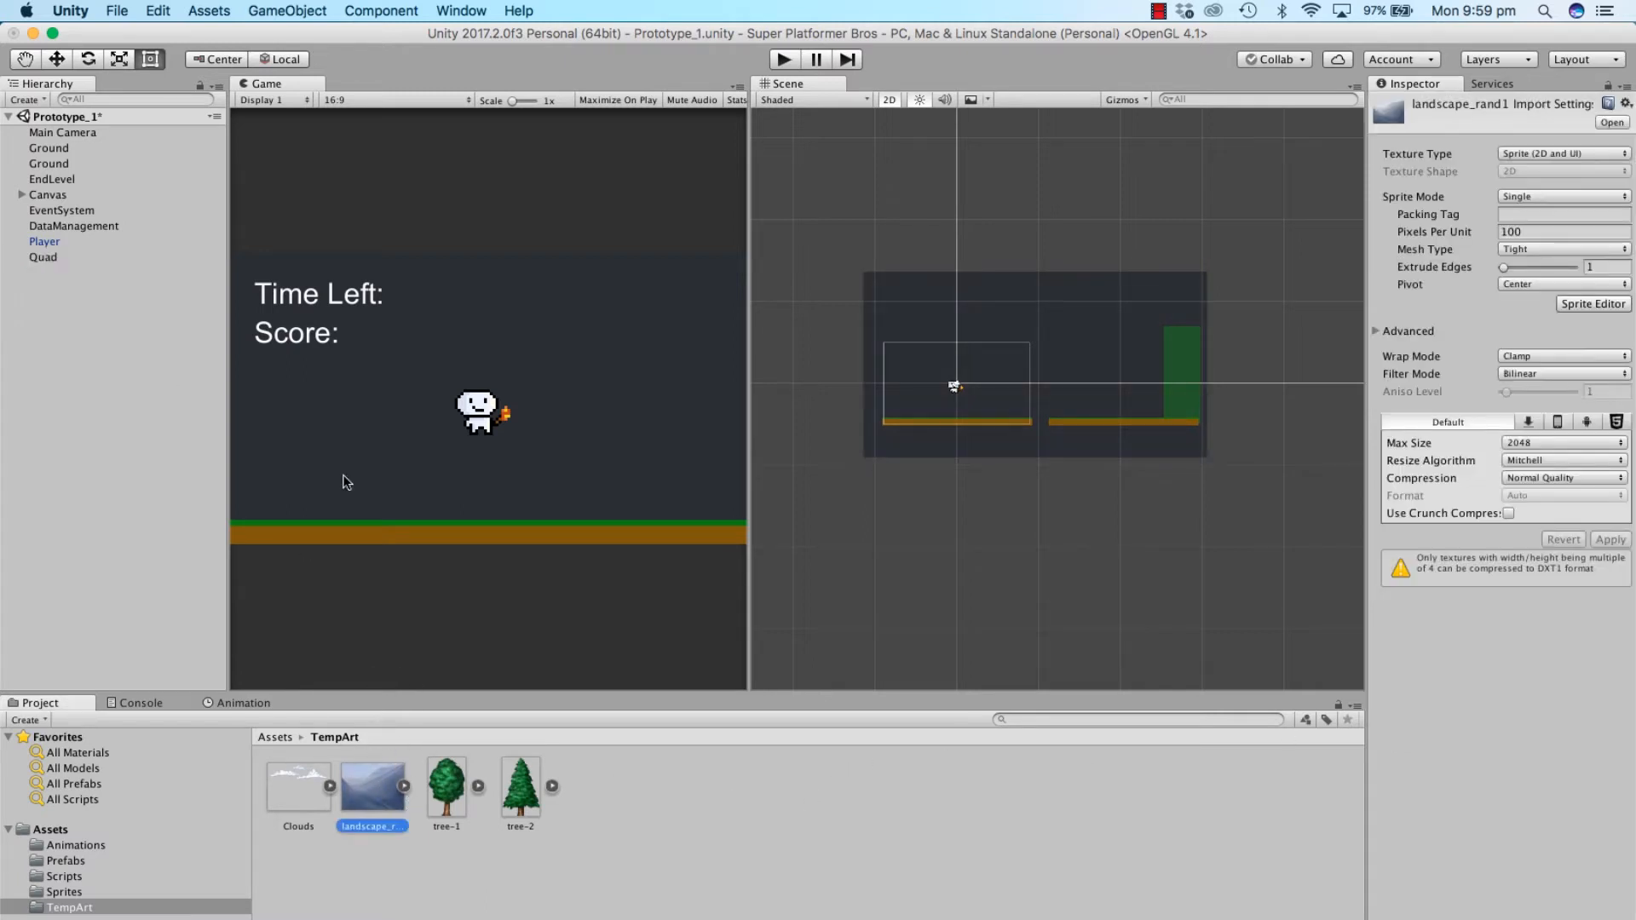
left_click(43, 257)
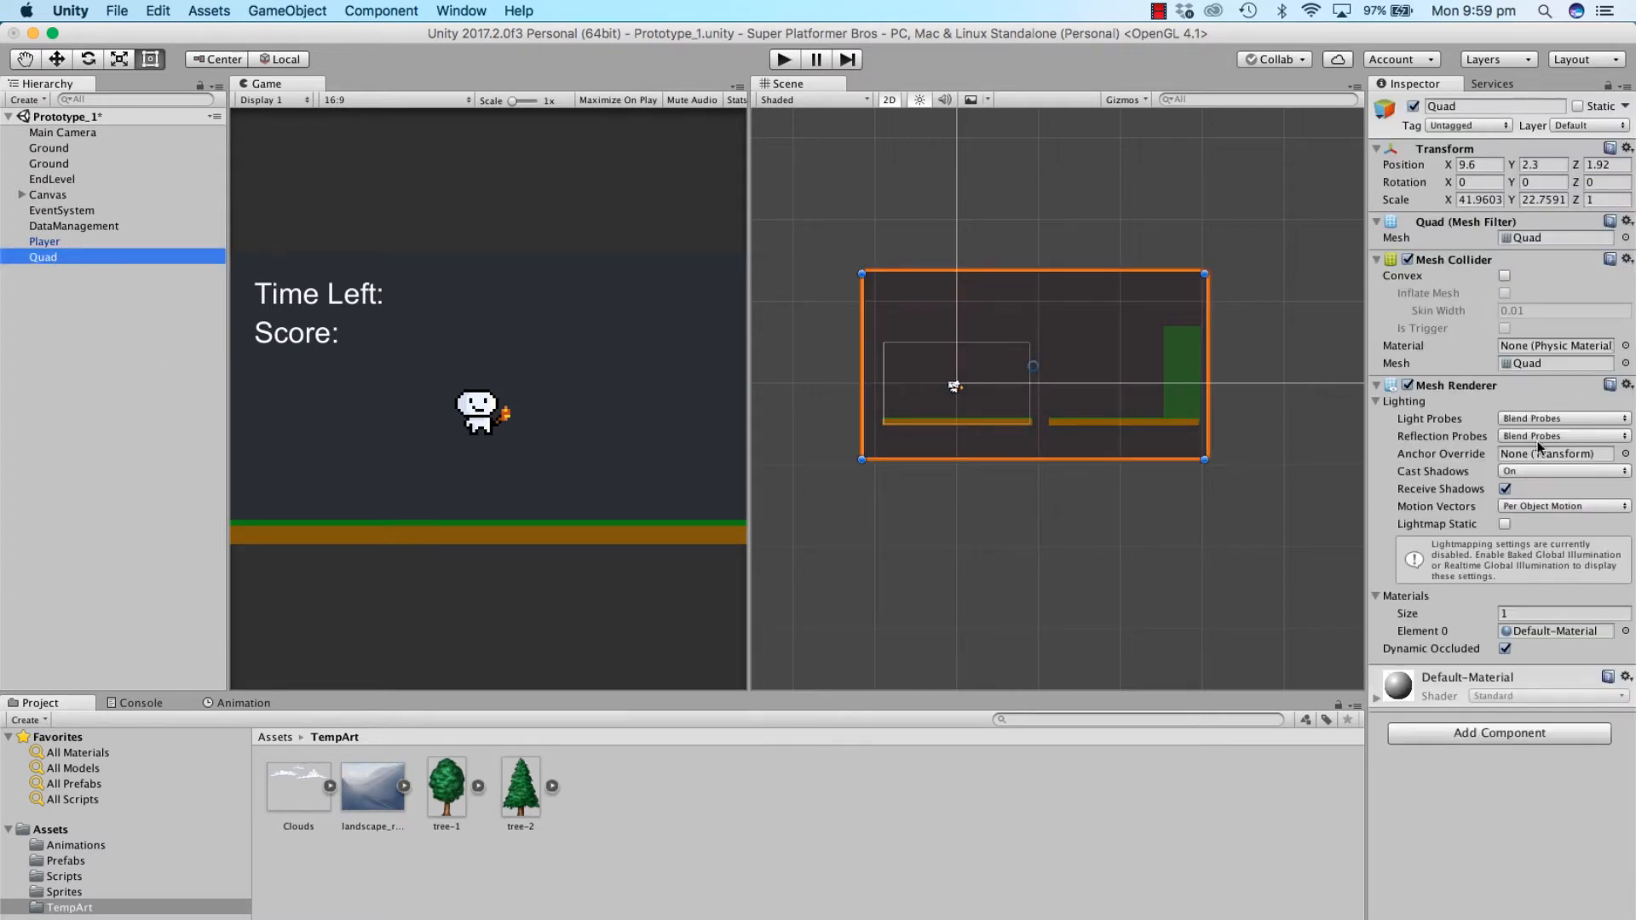
left_click(1625, 630)
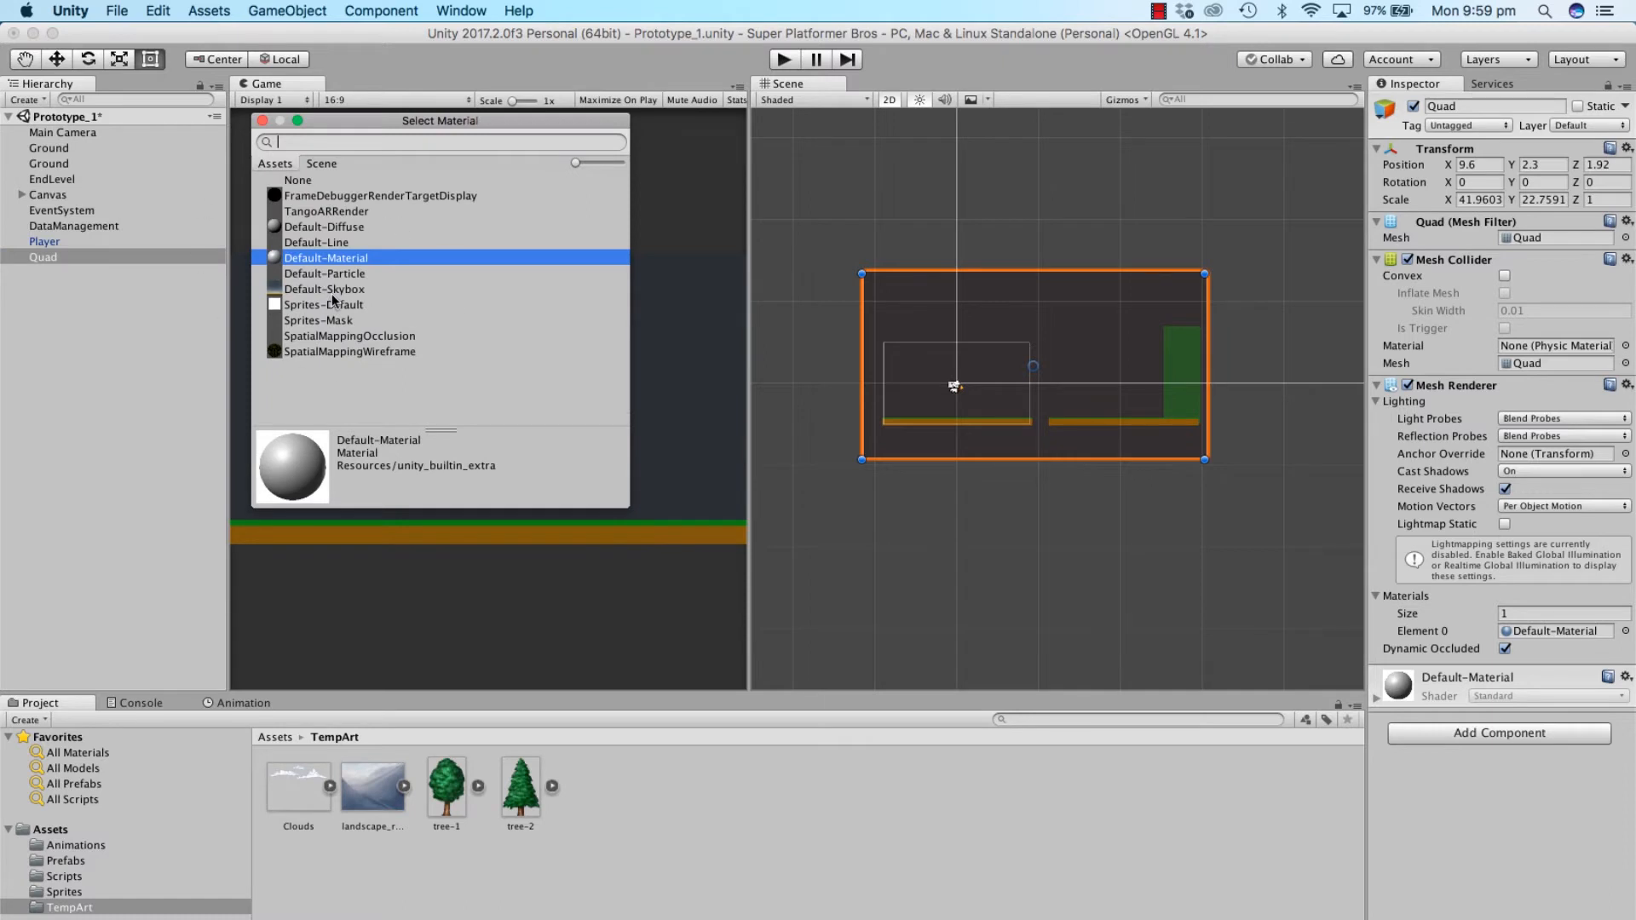
left_click(262, 120)
left_click(485, 848)
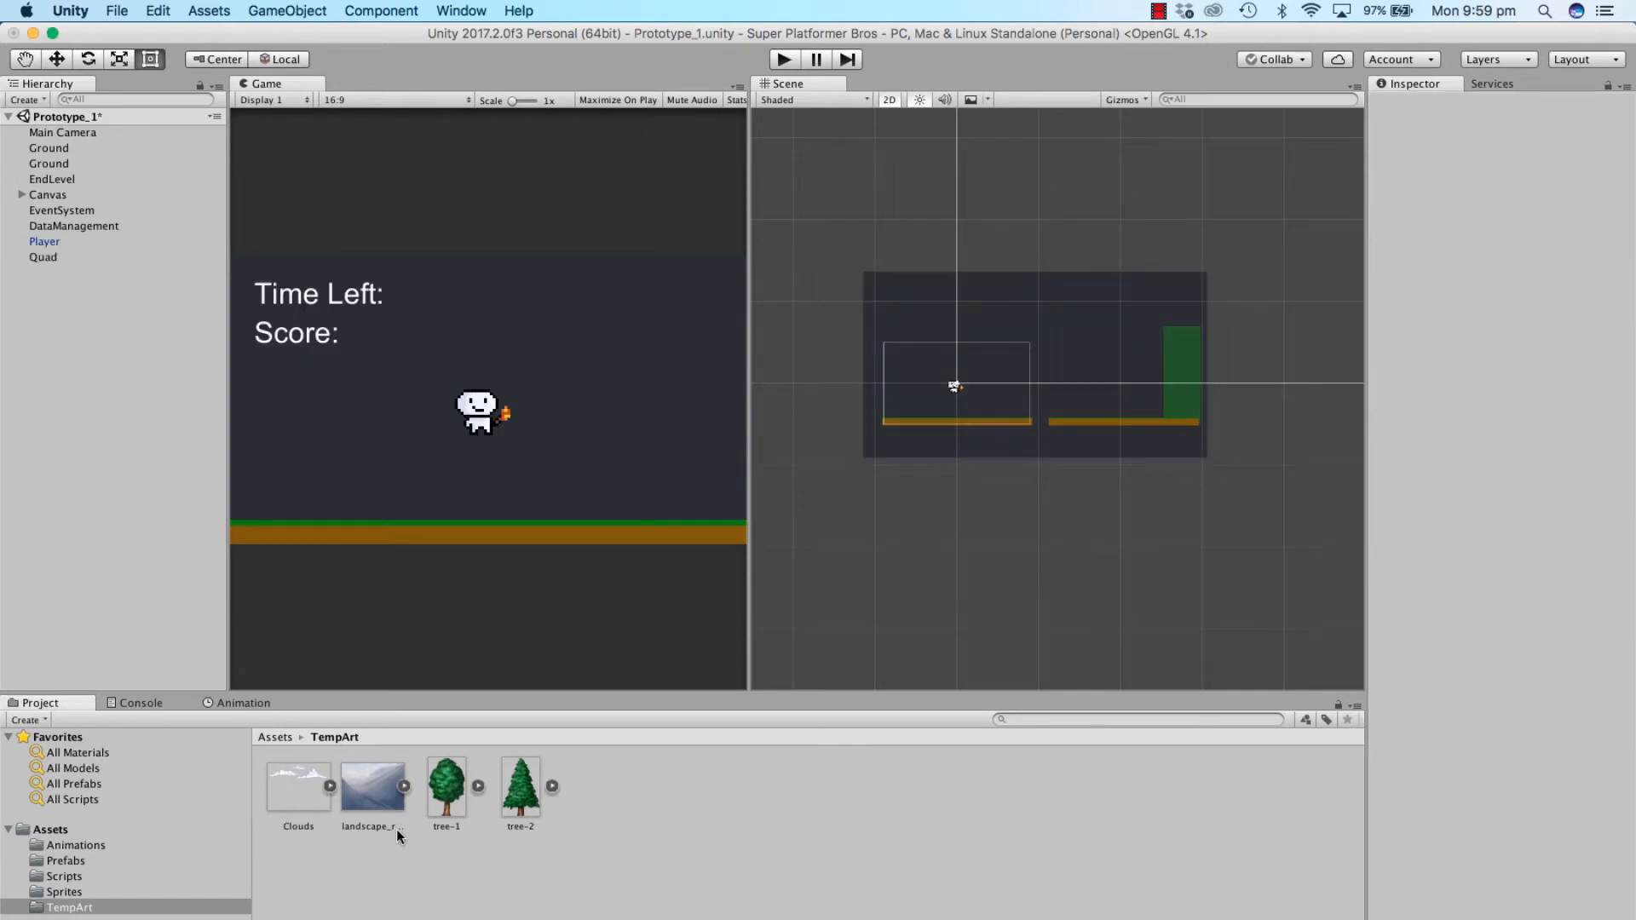
left_click(382, 790)
right_click(382, 791)
left_click(351, 835)
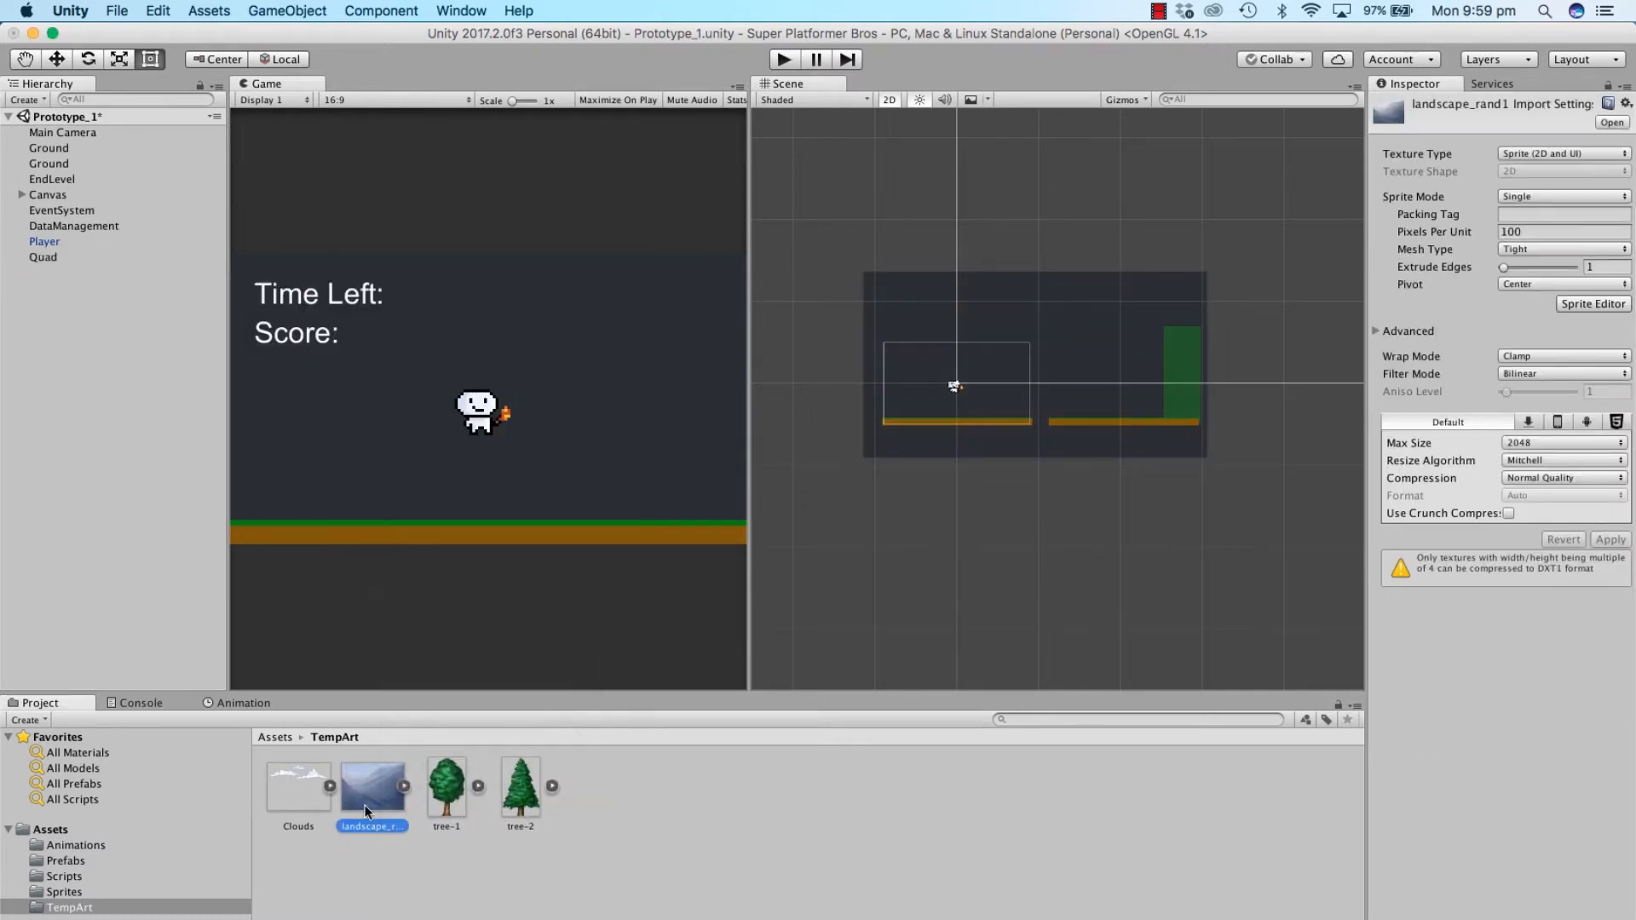
Step: Create a new material in the TempArt folder and assign landscape_rand1 as its Albedo texture
right_click(615, 838)
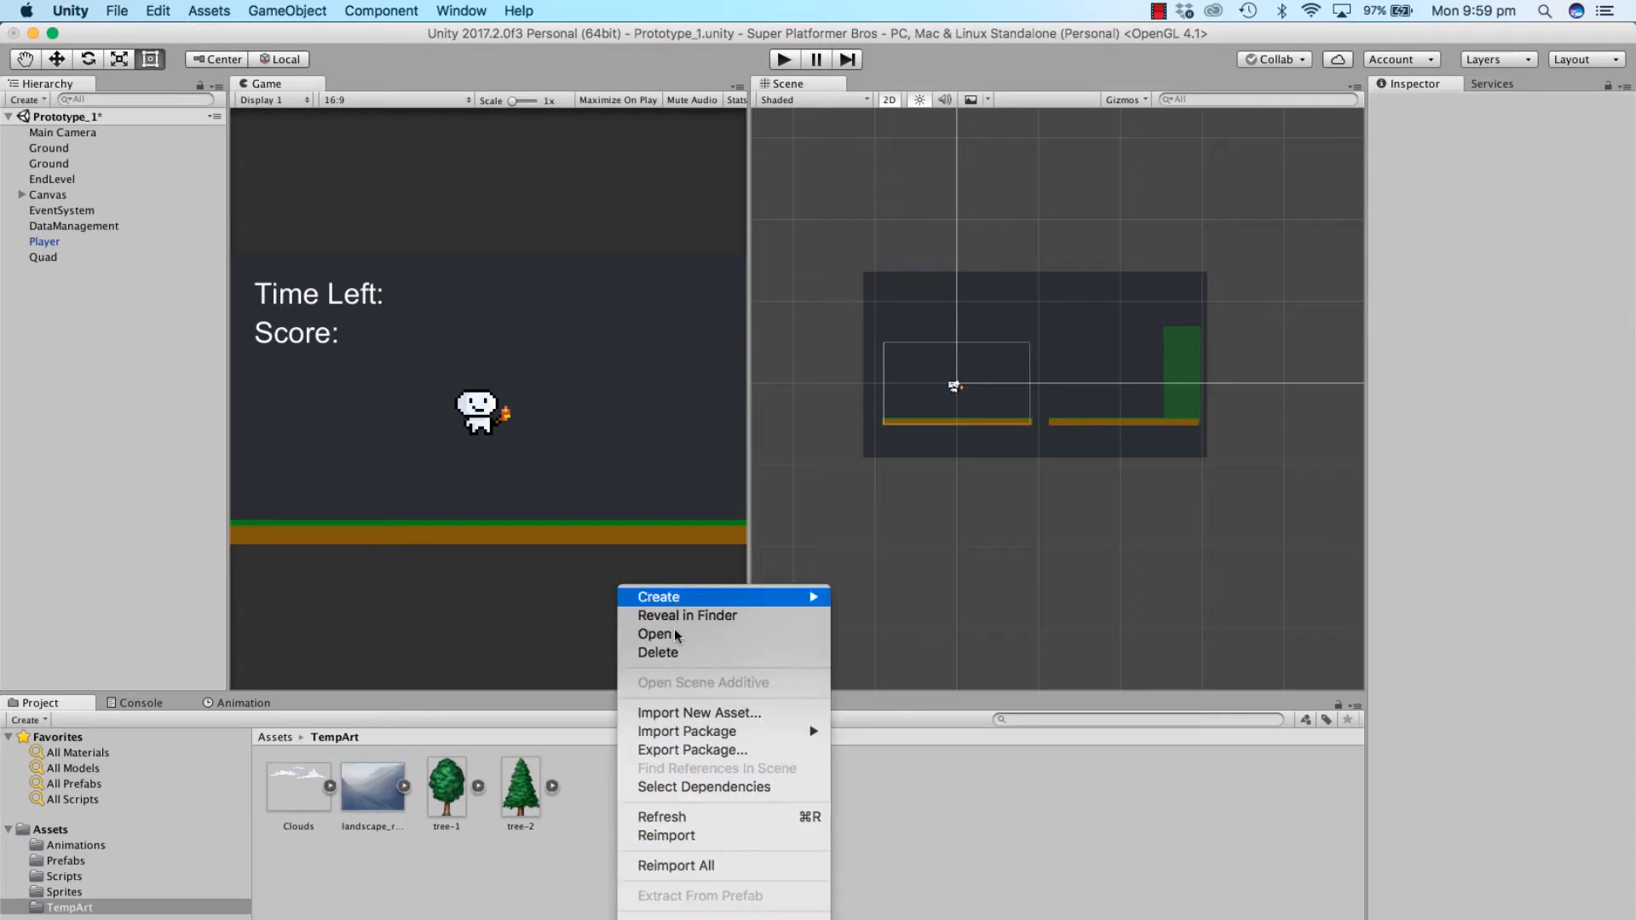
mouse_move(685, 598)
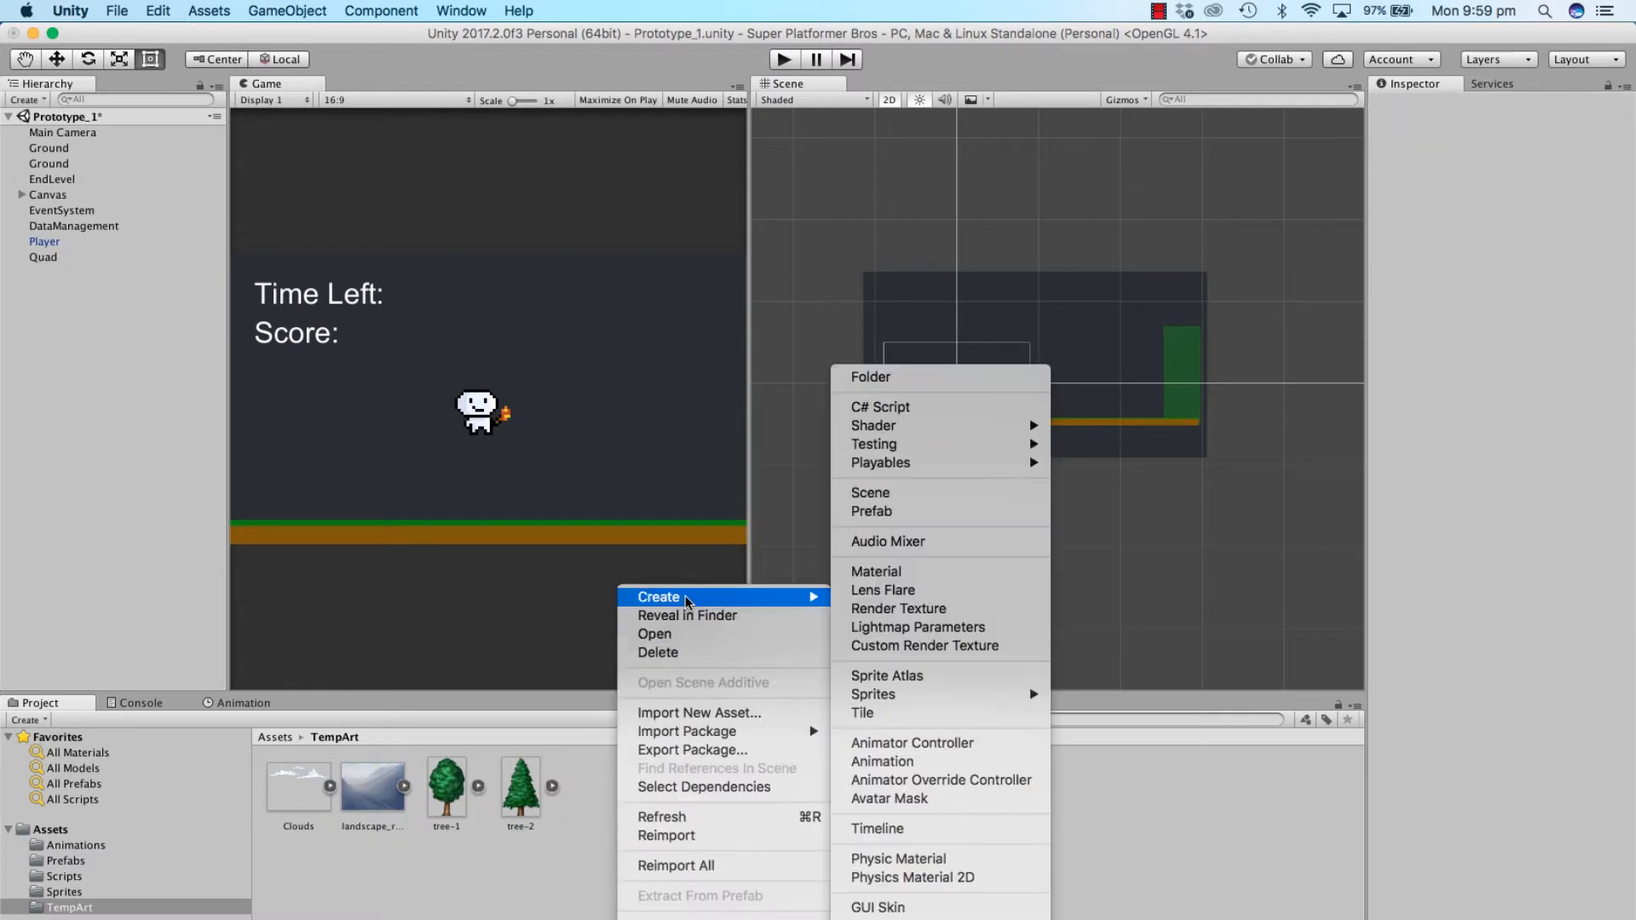
left_click(871, 571)
key("Return")
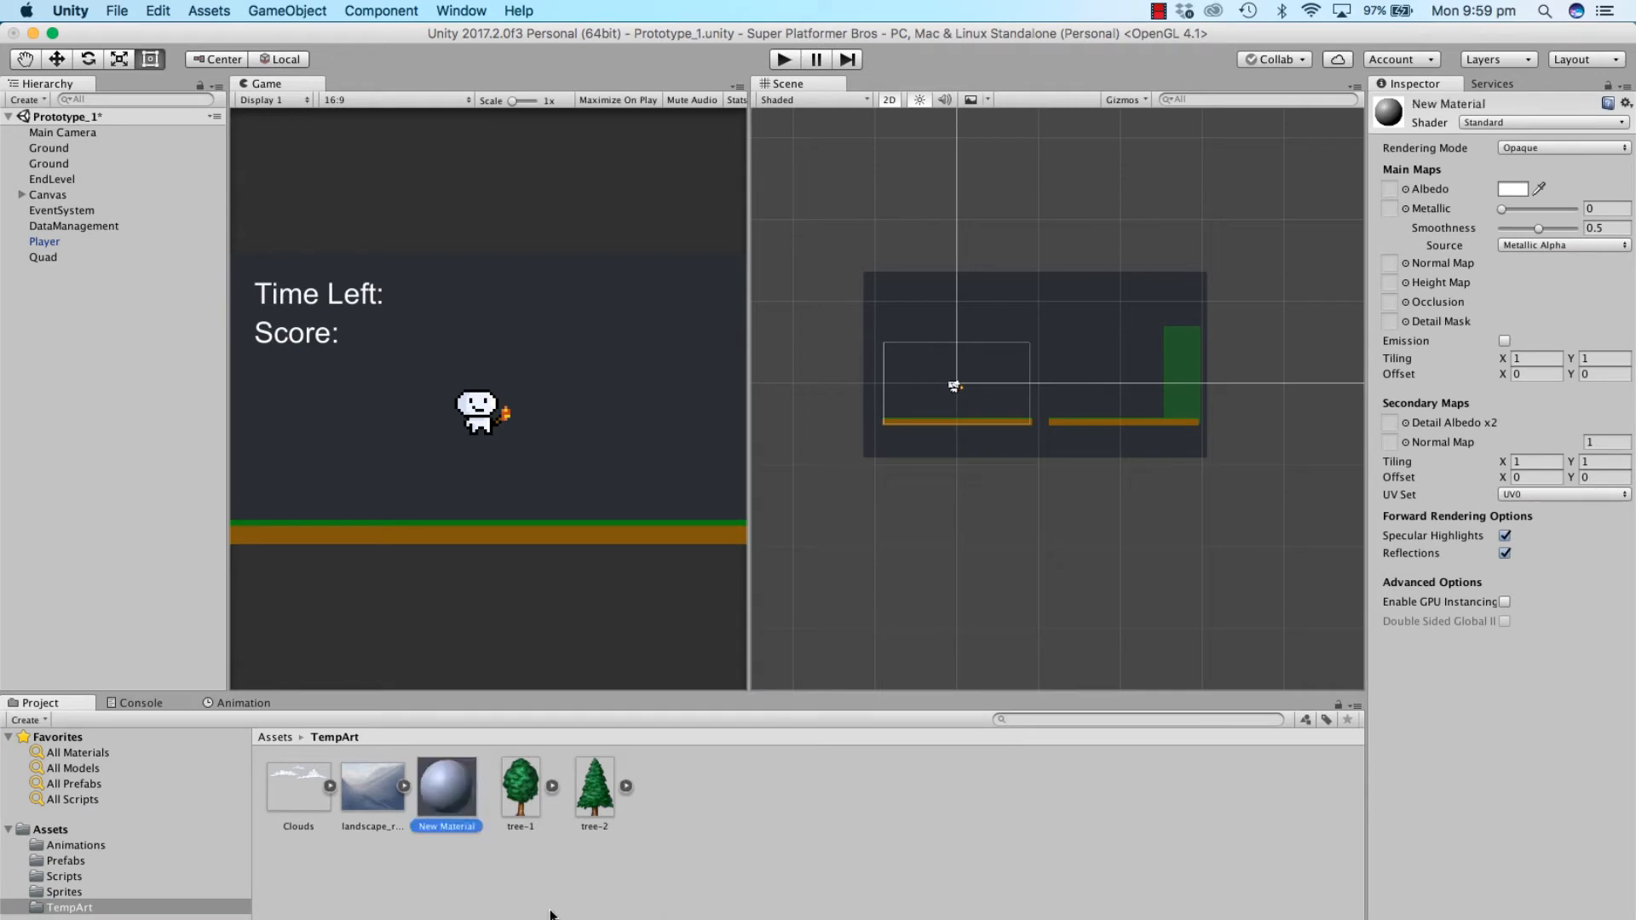
mouse_move(389, 808)
left_mouse_down()
mouse_move(463, 803)
mouse_move(401, 813)
left_mouse_up()
left_click(1391, 189)
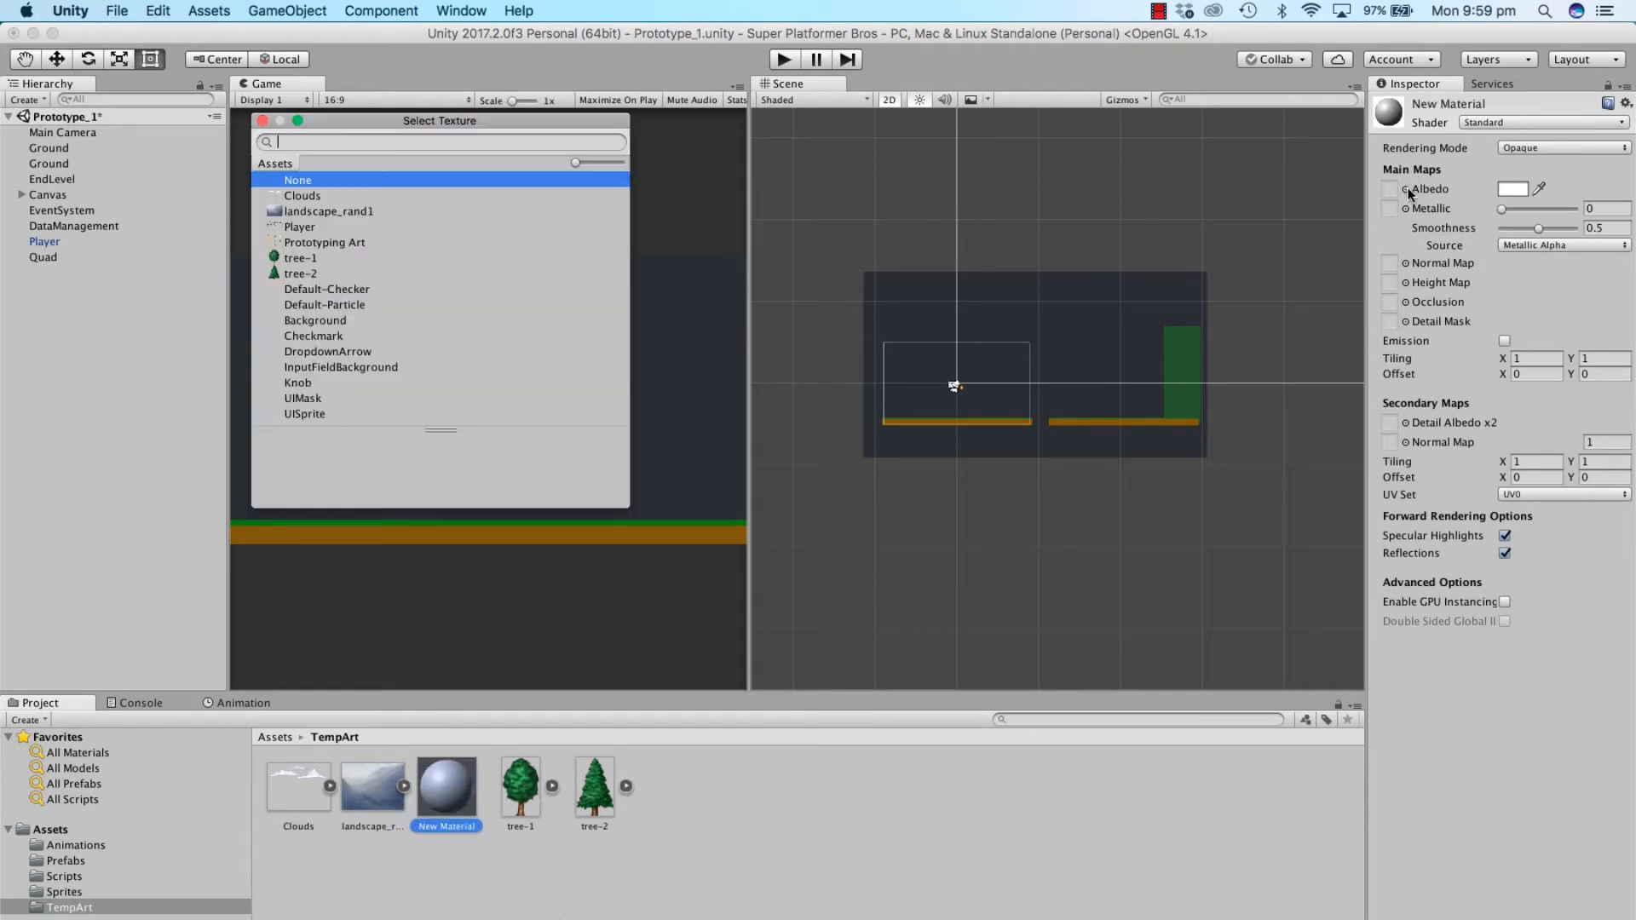
left_click(305, 212)
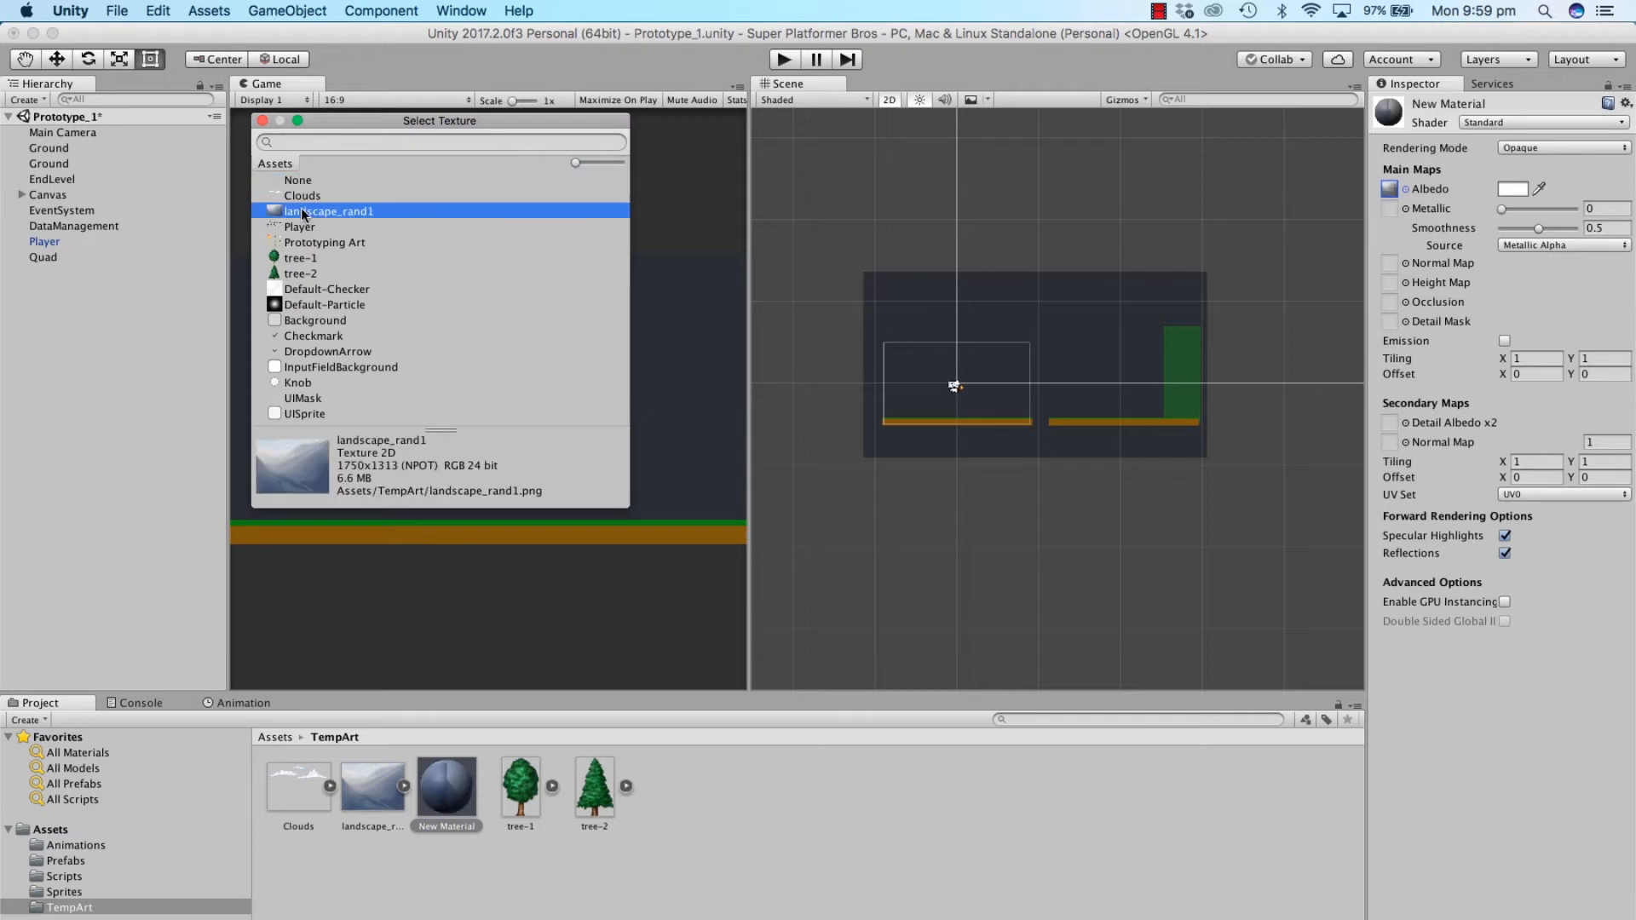
double_click(294, 212)
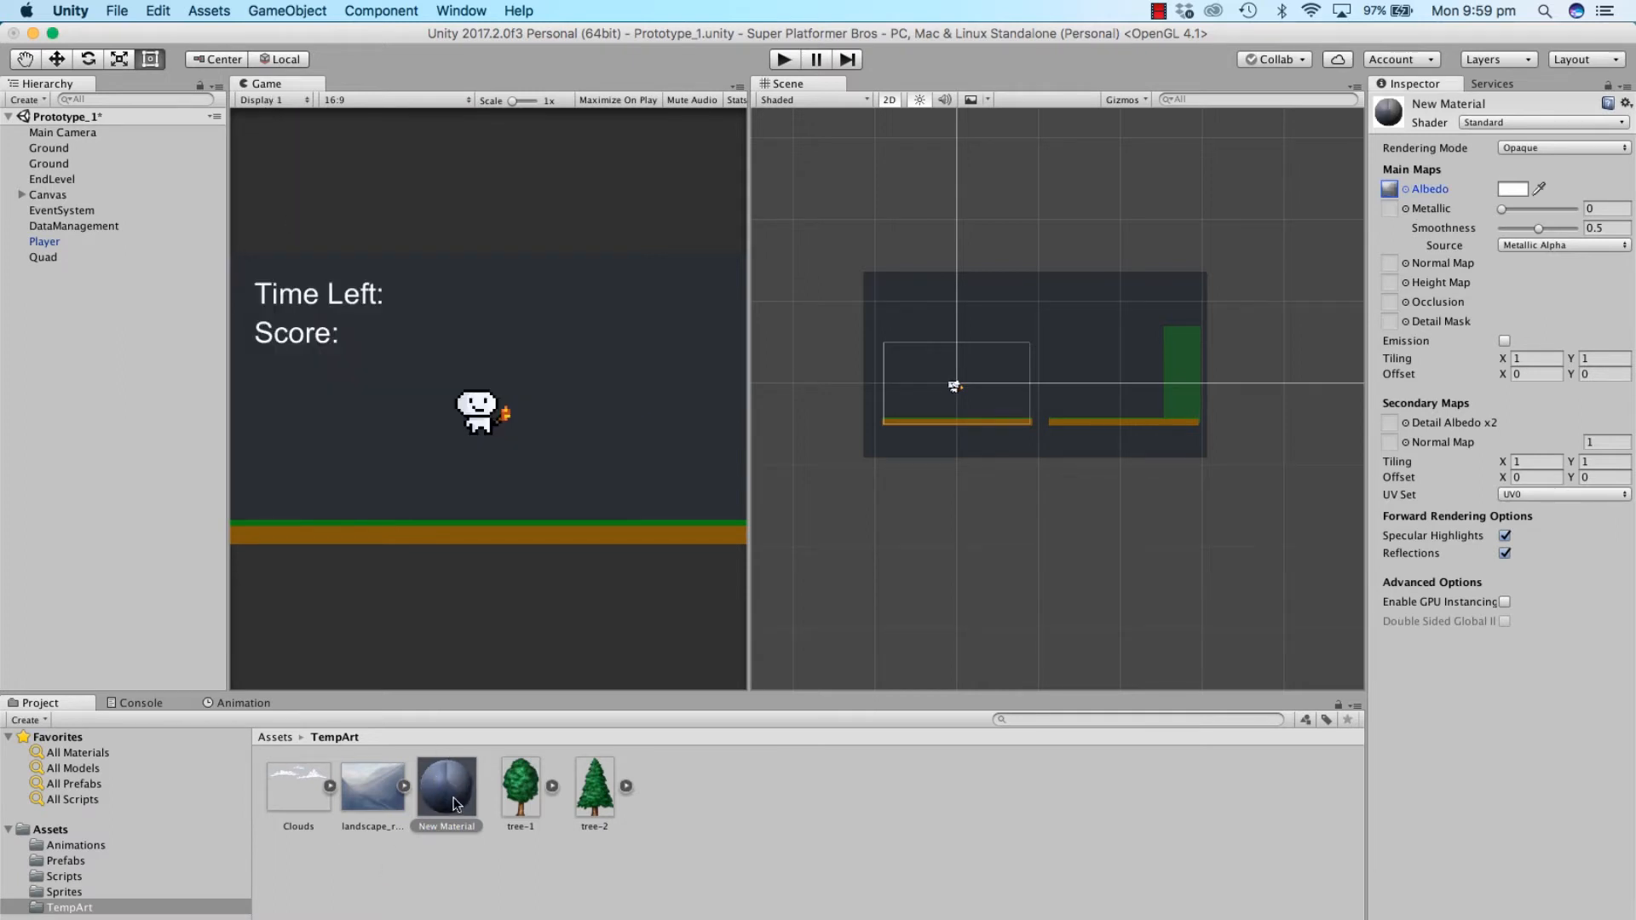
Step: Change the new landscape material's shader to Unlit/Texture
left_click(1541, 145)
left_click(1539, 143)
left_click(1517, 123)
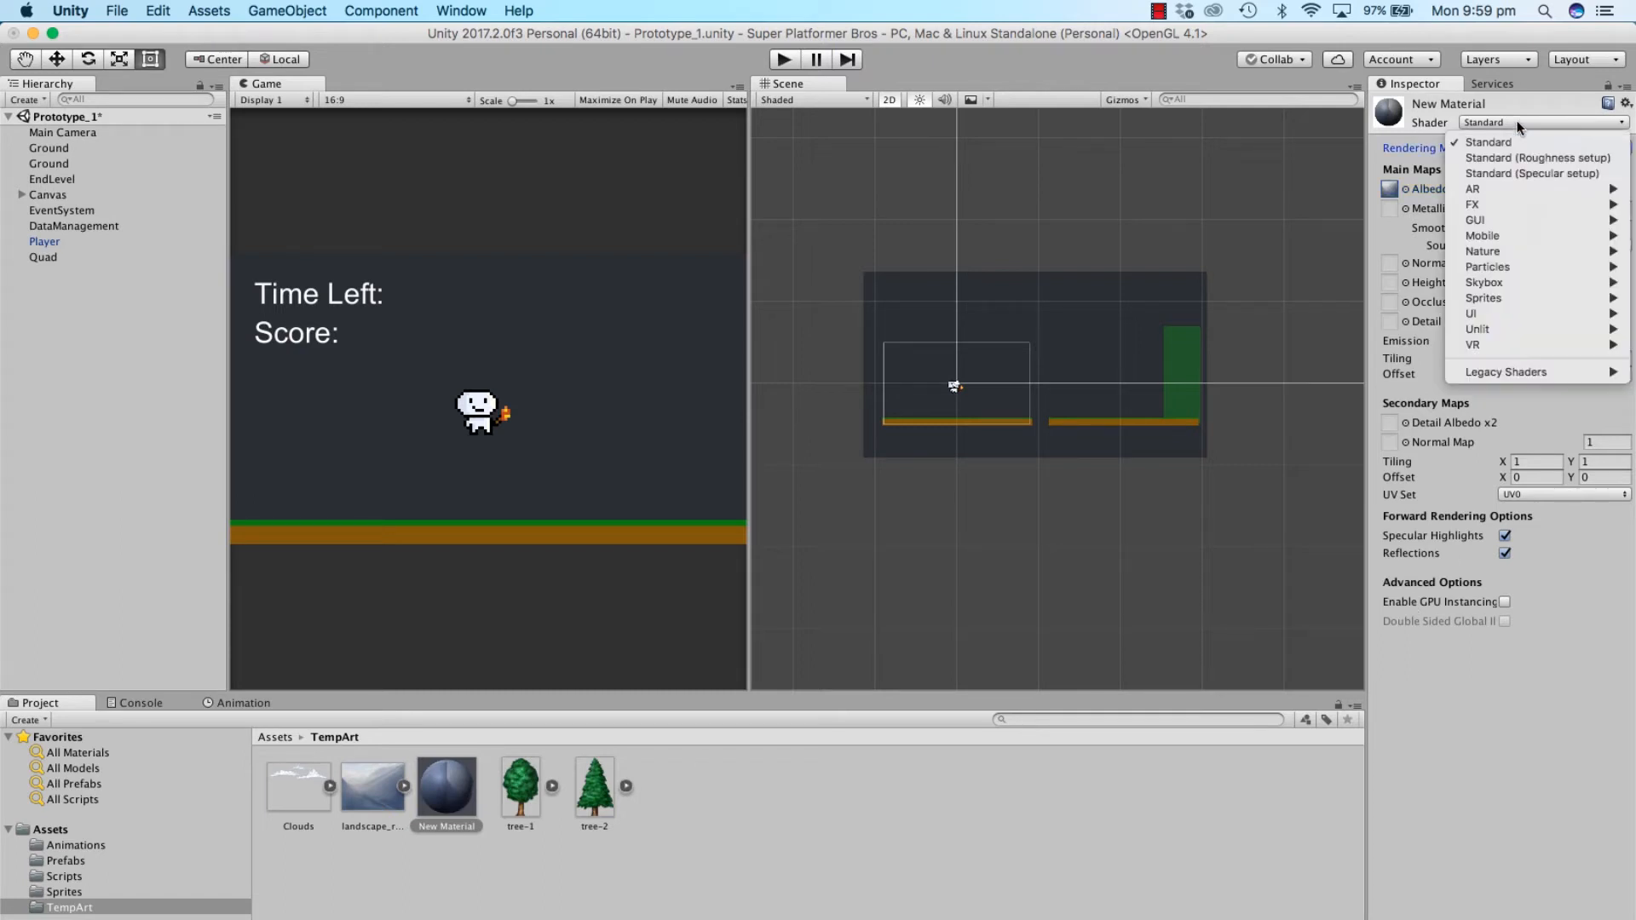
mouse_move(1485, 329)
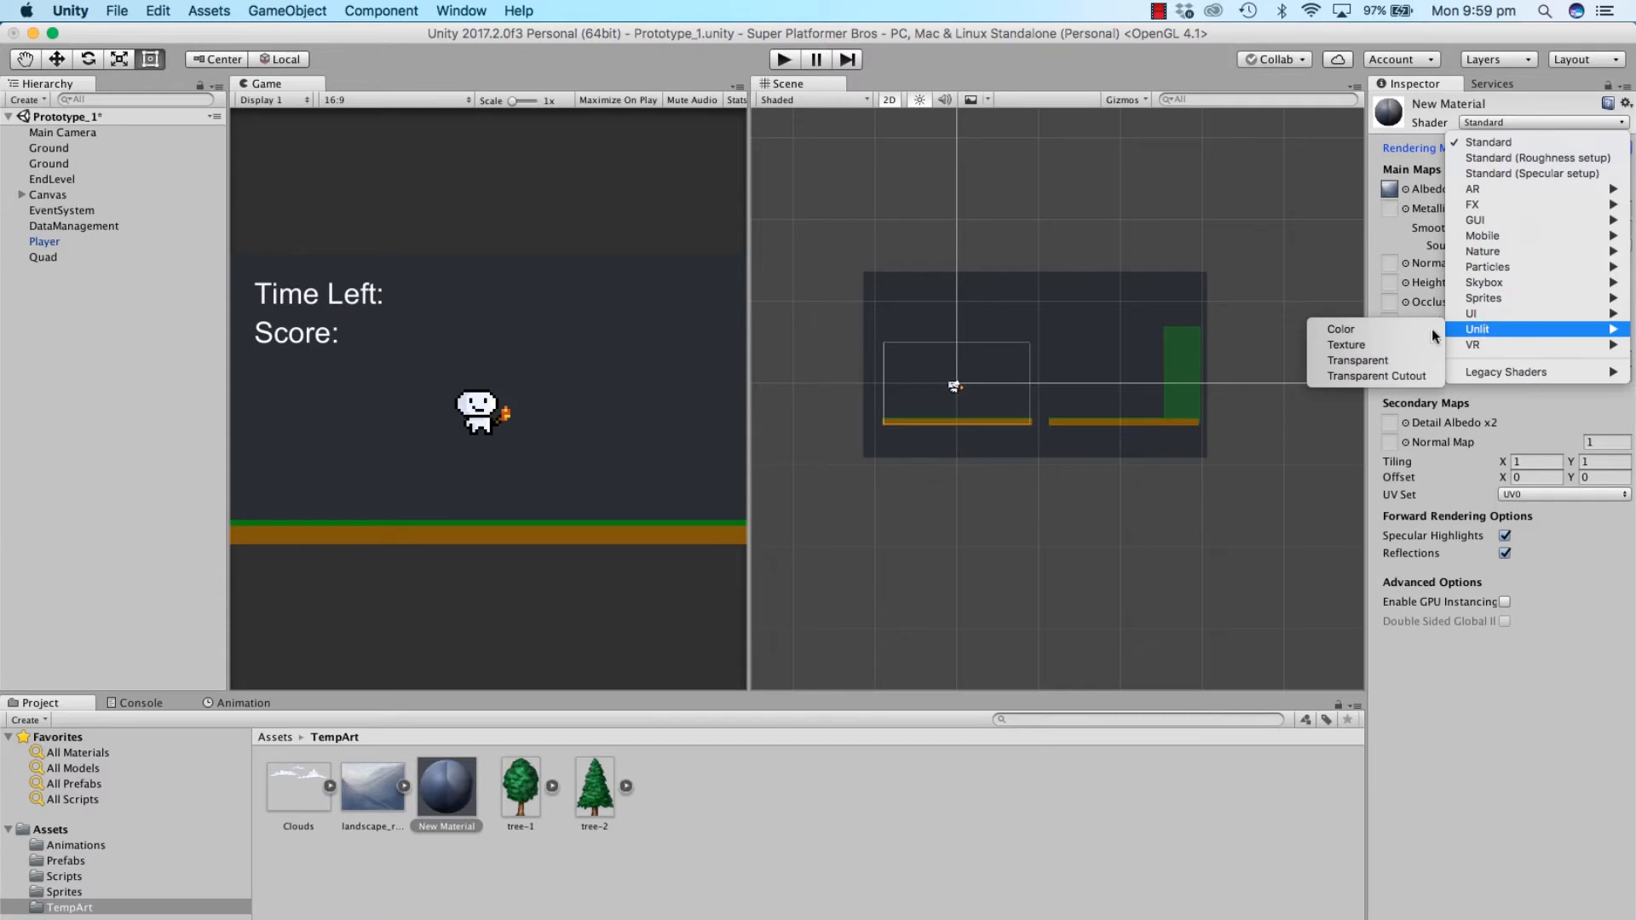
left_click(1391, 346)
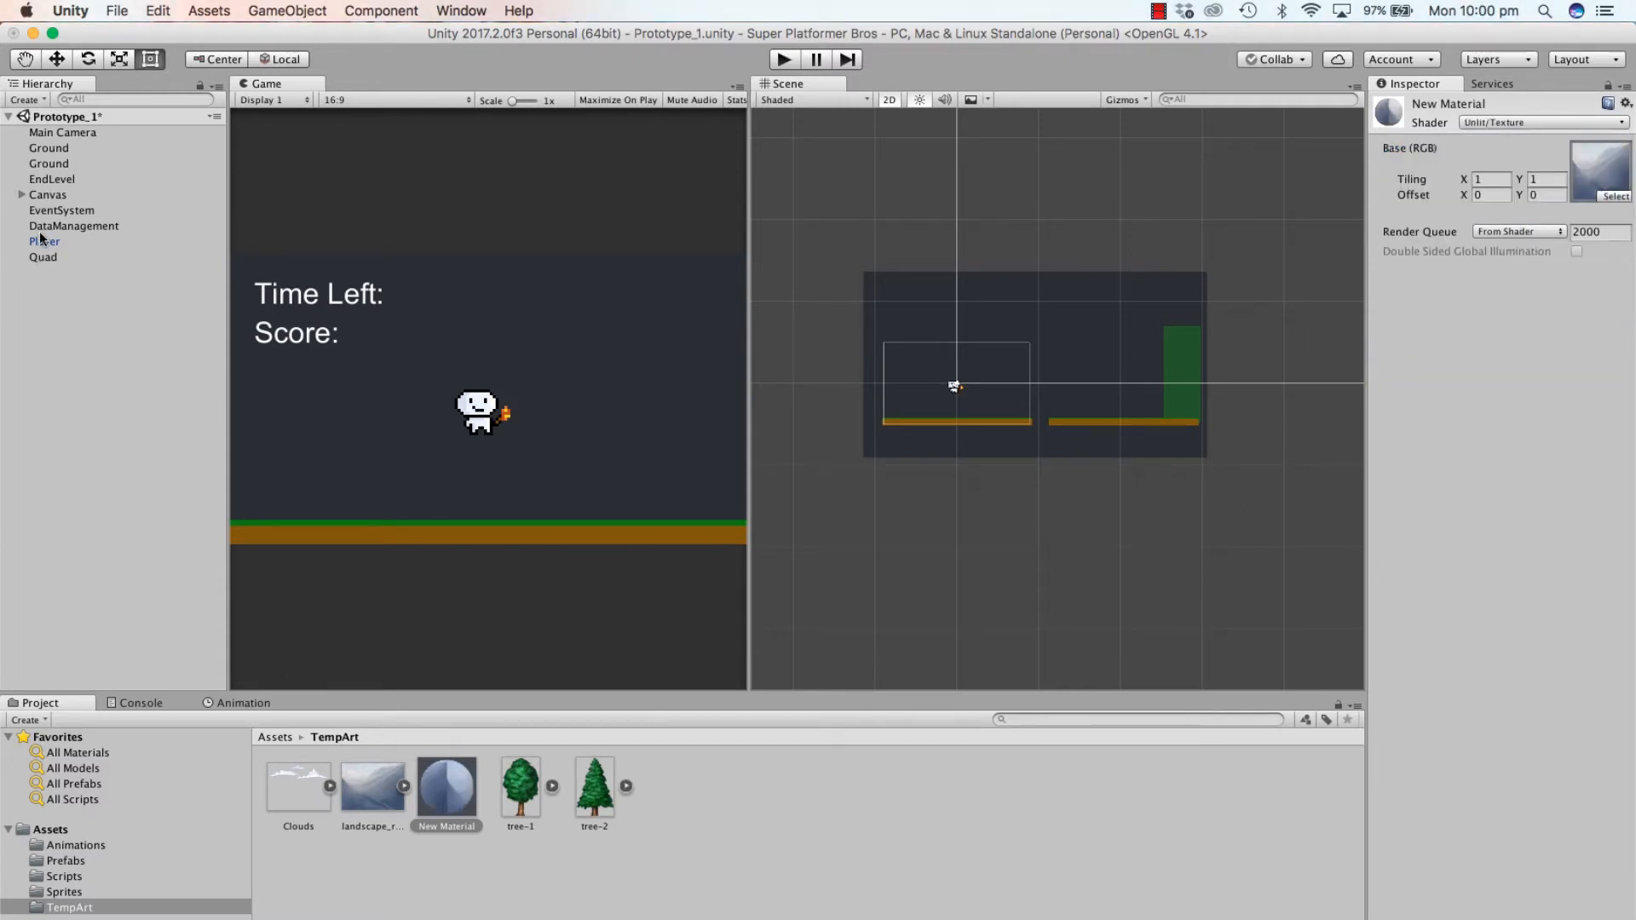
Step: Assign the landscape material to Element 0 of the quad's Mesh Renderer
left_click(43, 257)
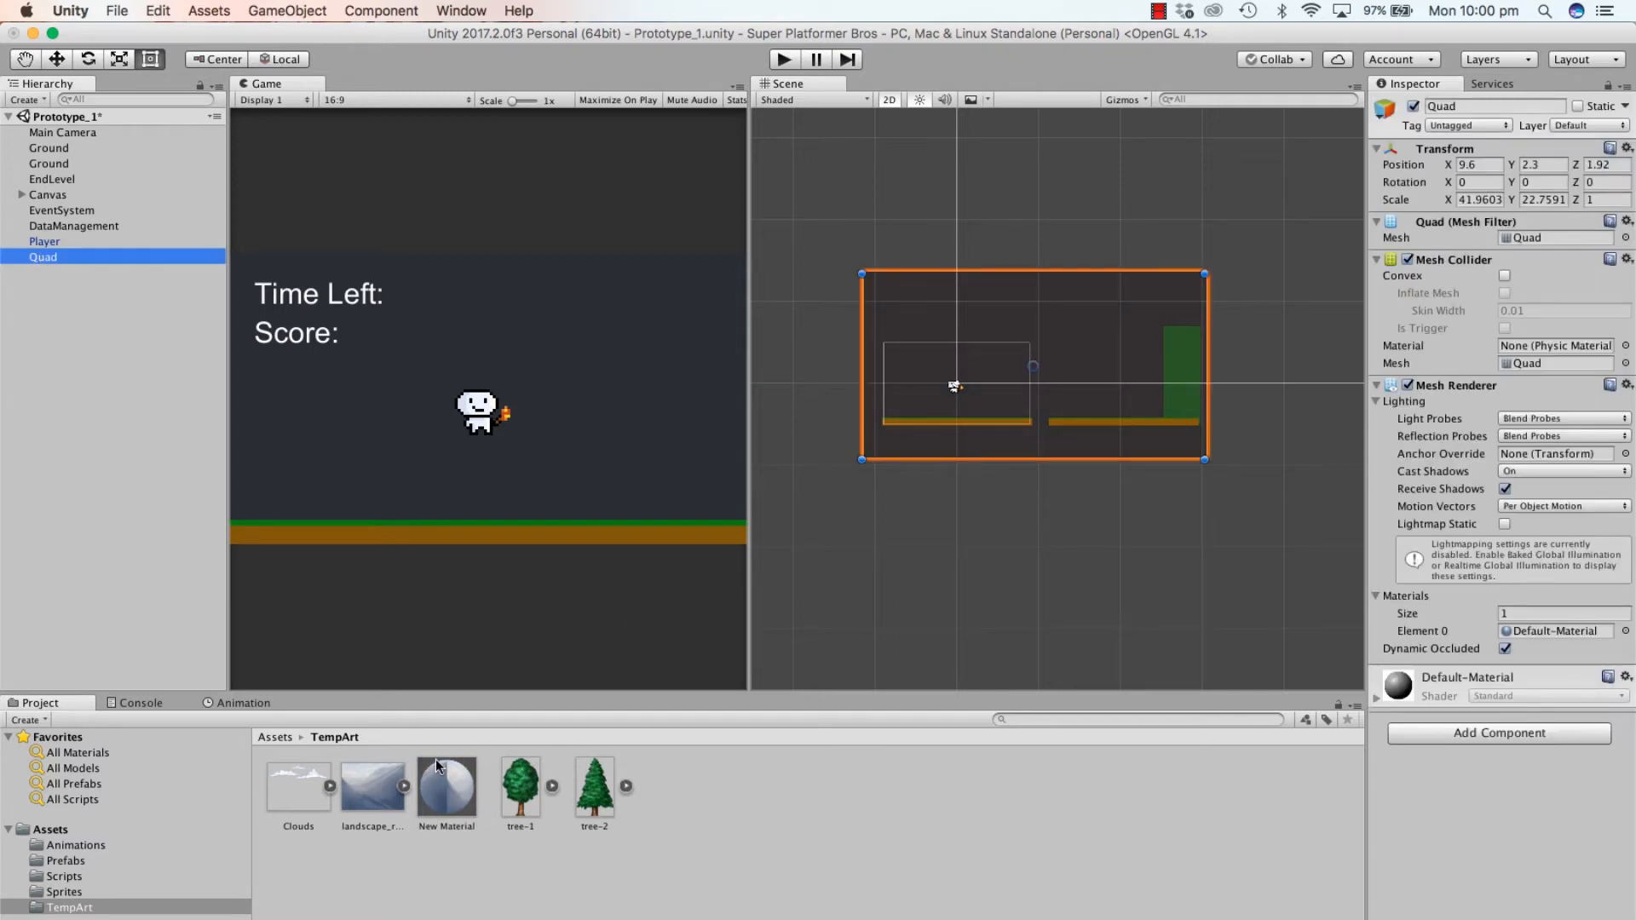
left_click(1626, 631)
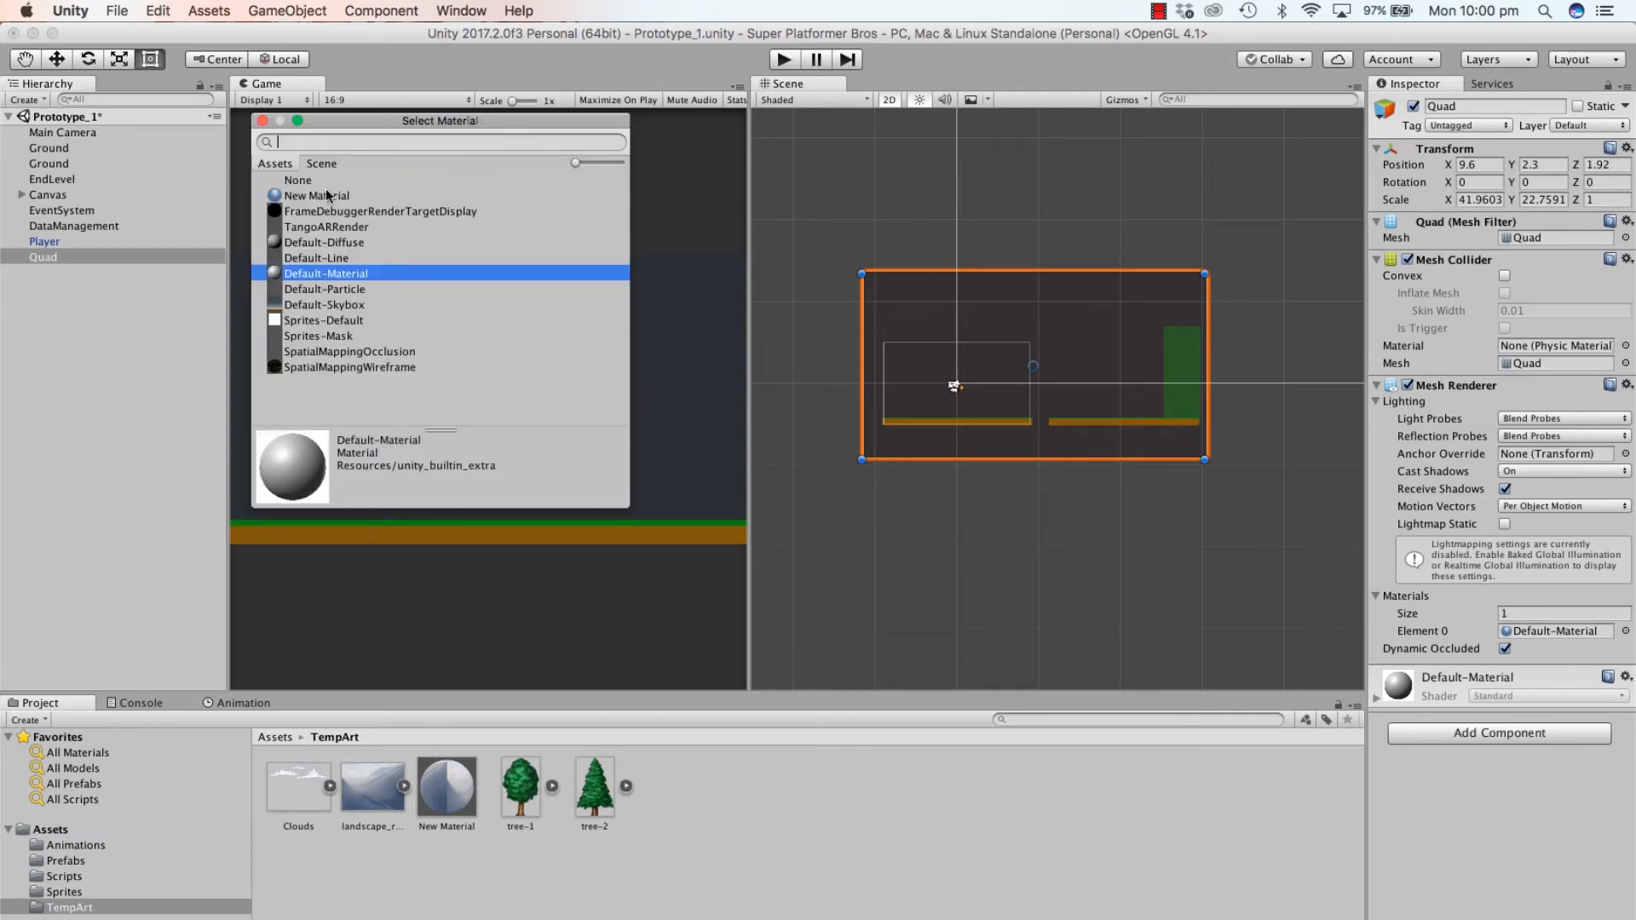
left_click(432, 805)
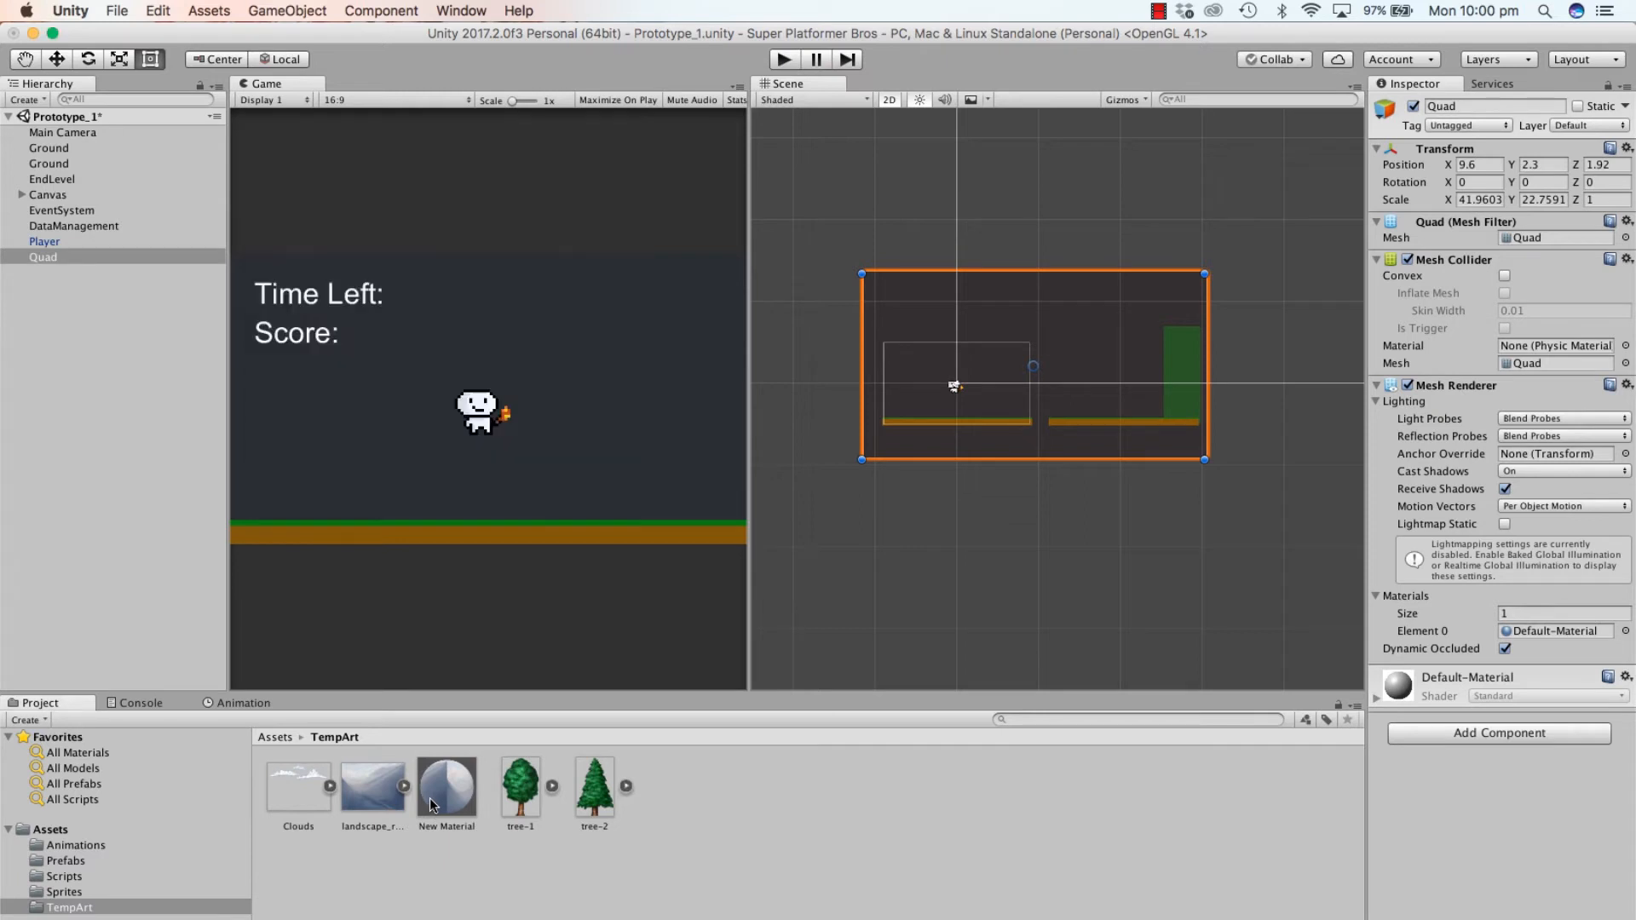
left_click_drag(433, 805, 1538, 633)
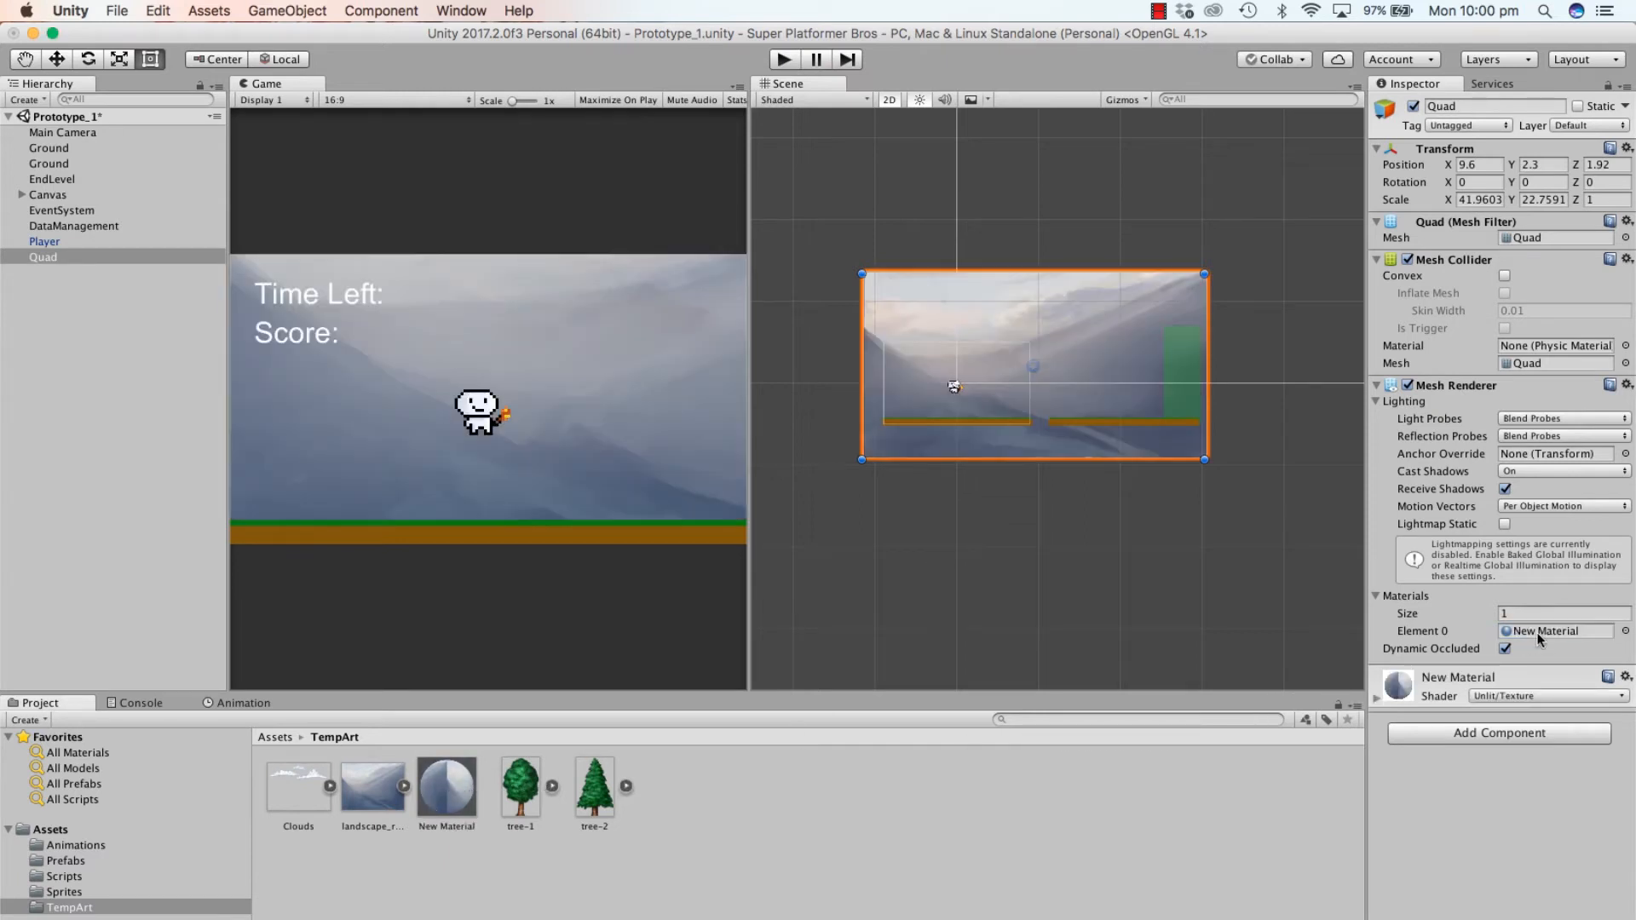
Step: Play-test the level by moving the player both ways and jumping in front of the landscape background, and stop the game
left_click(782, 62)
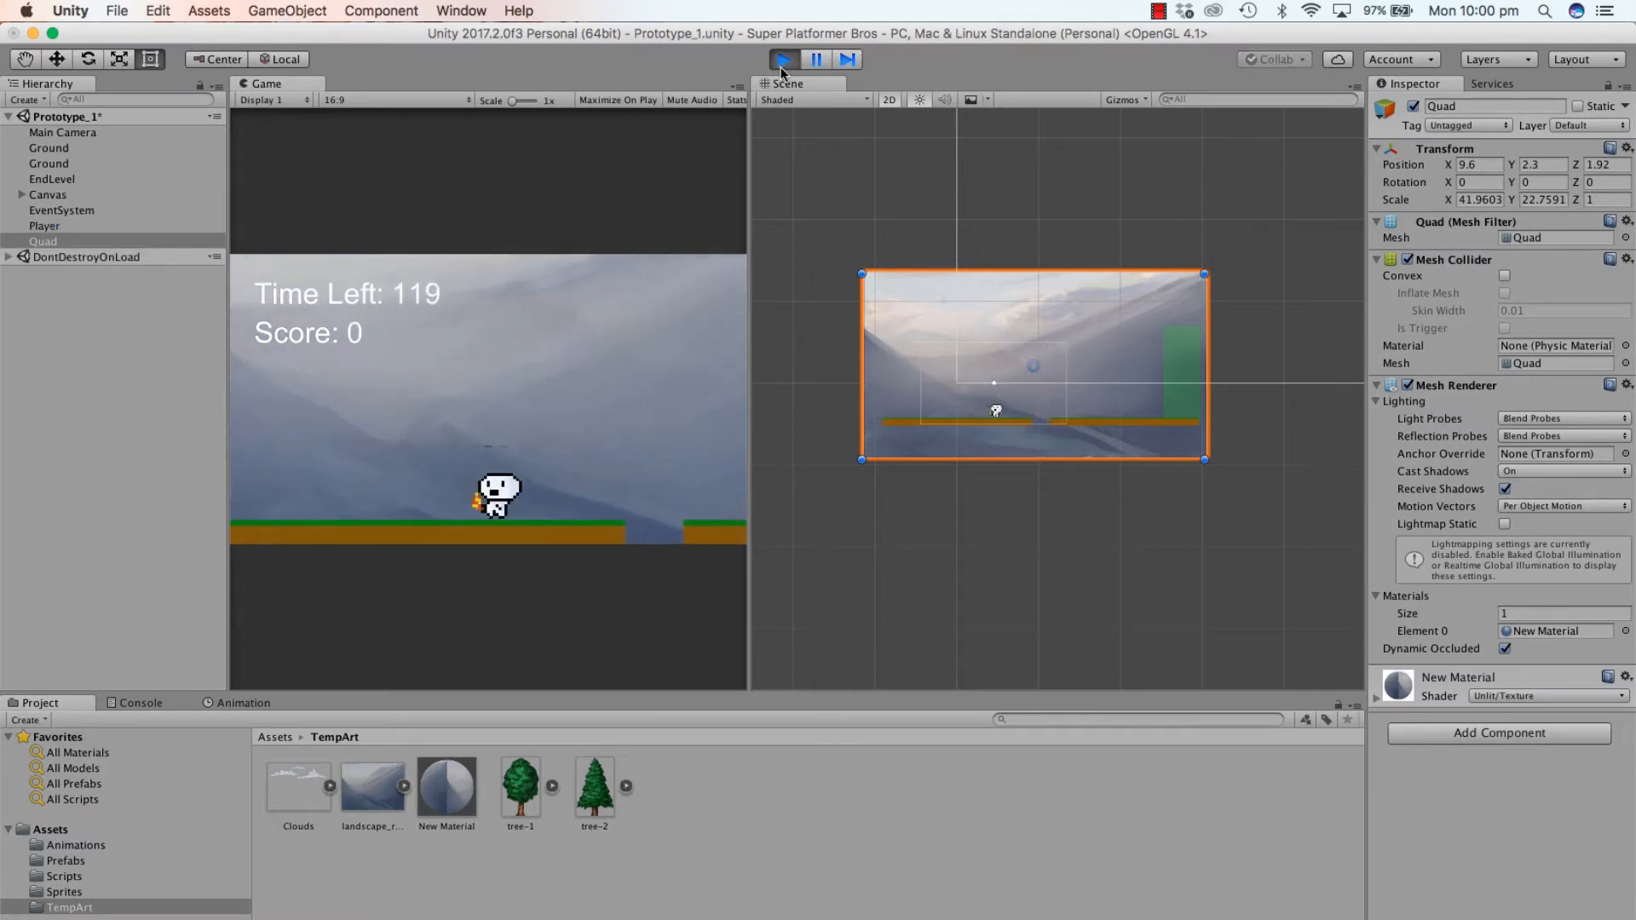
key("Right")
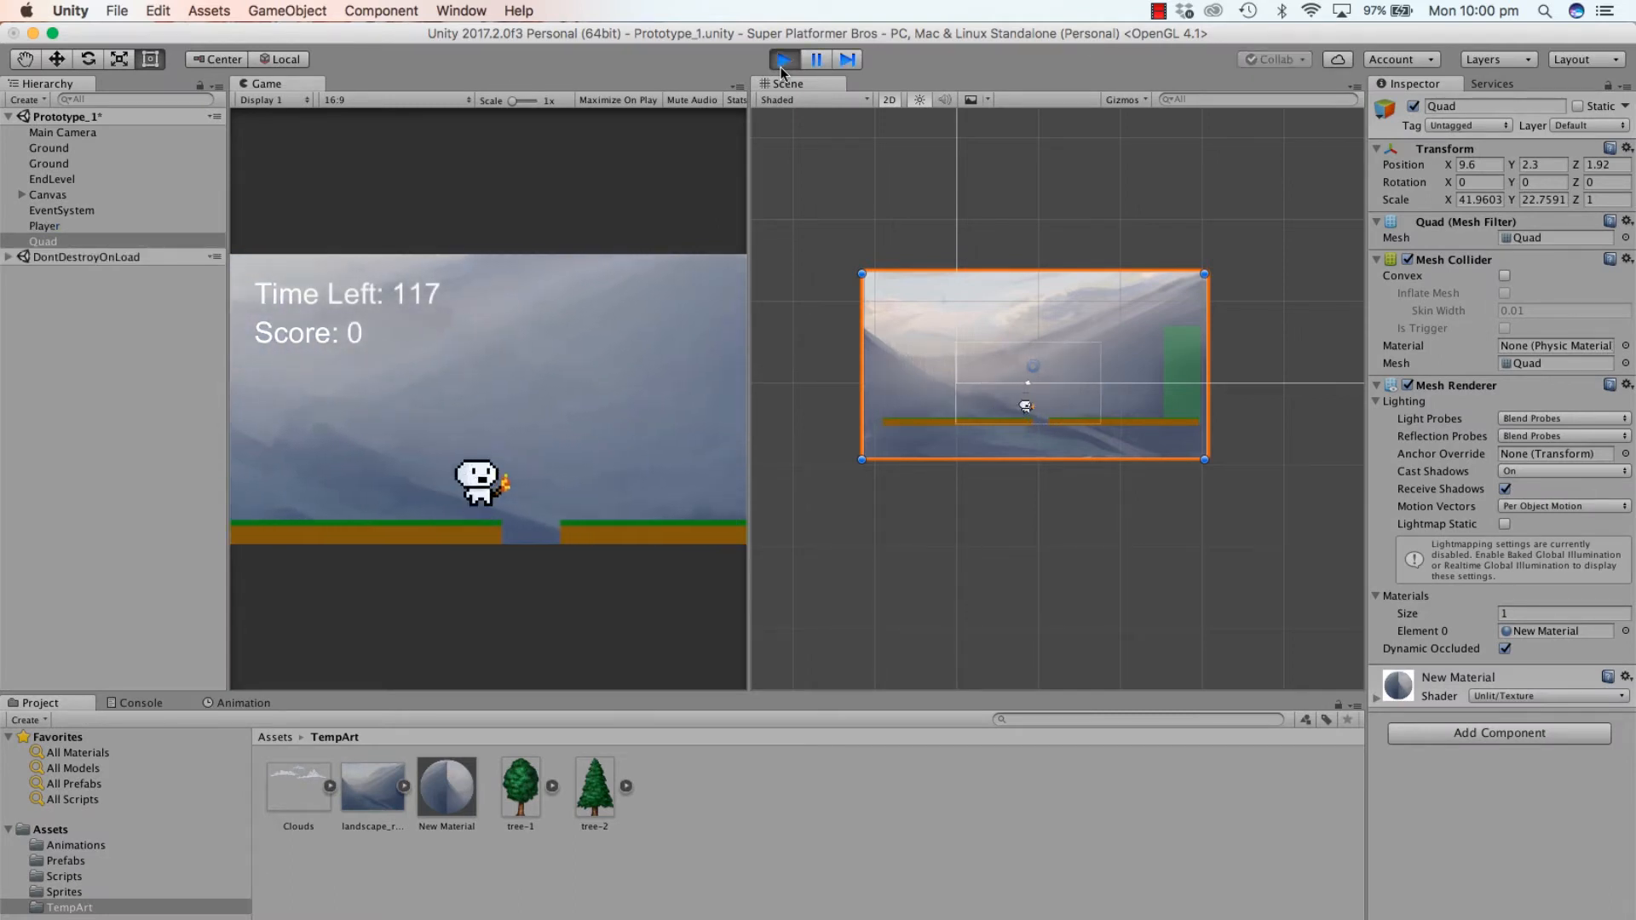
key("Left")
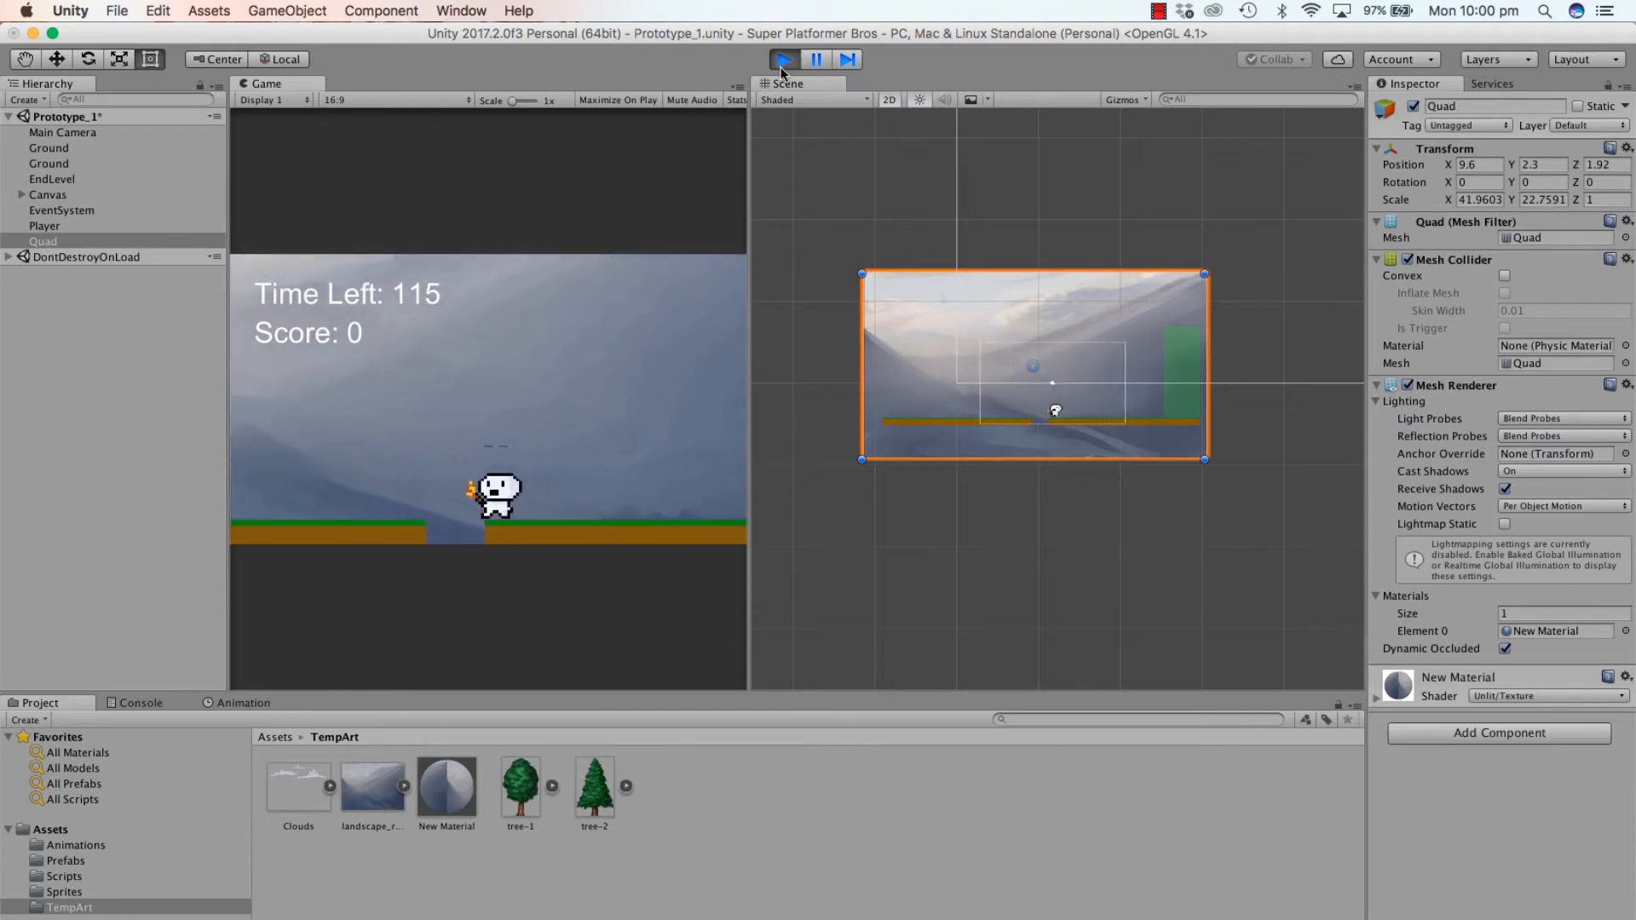
key("space")
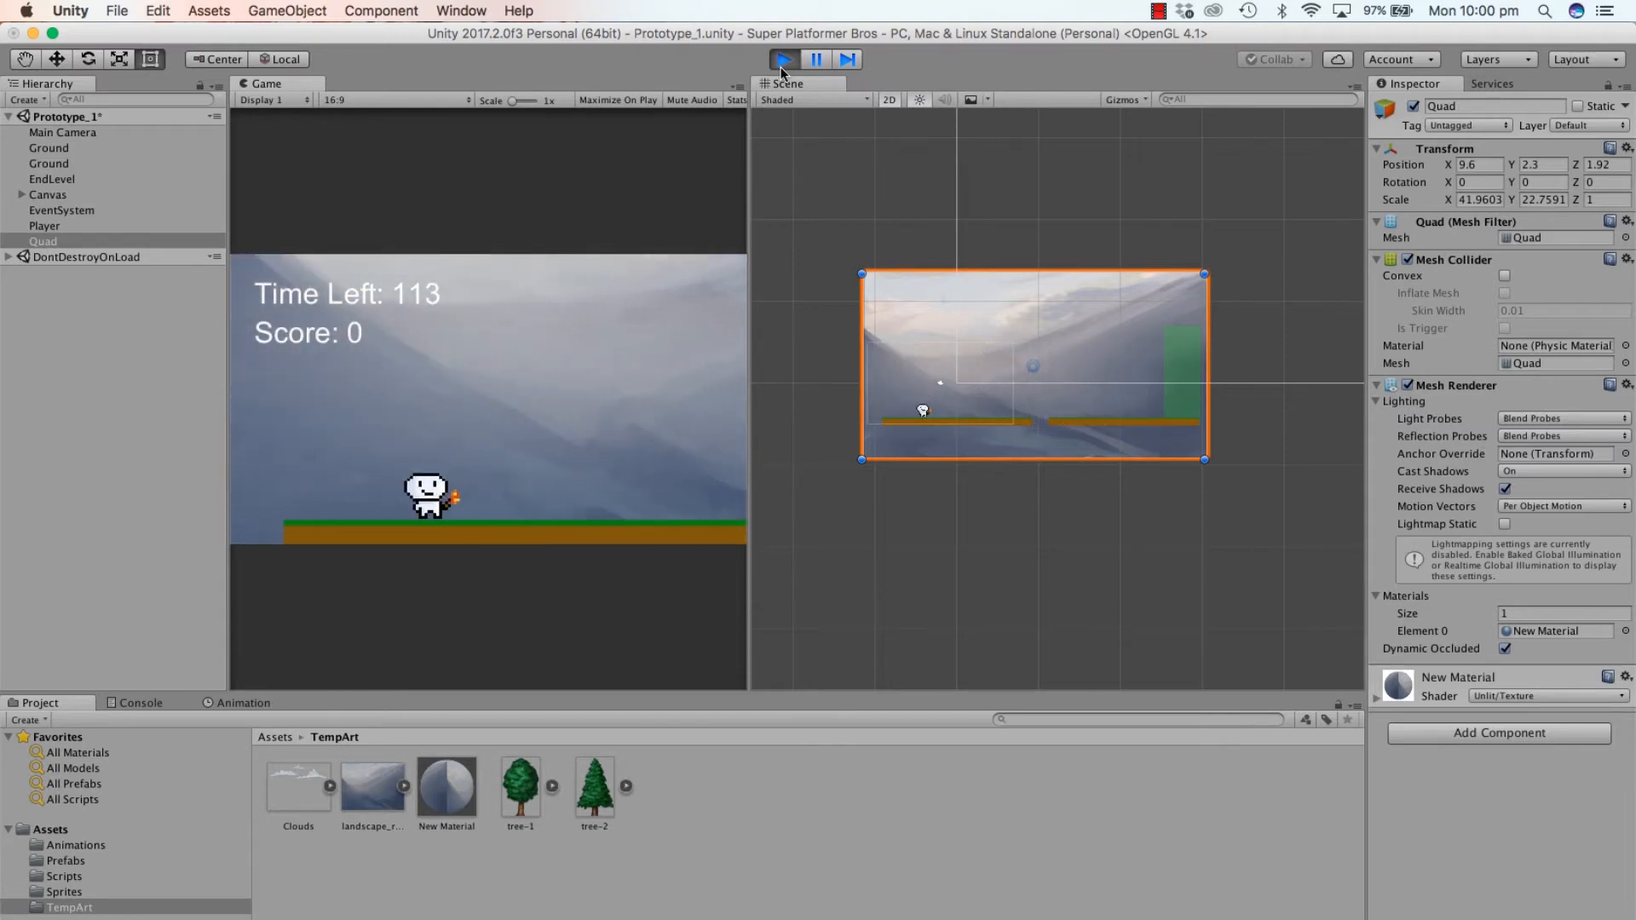
left_click(782, 60)
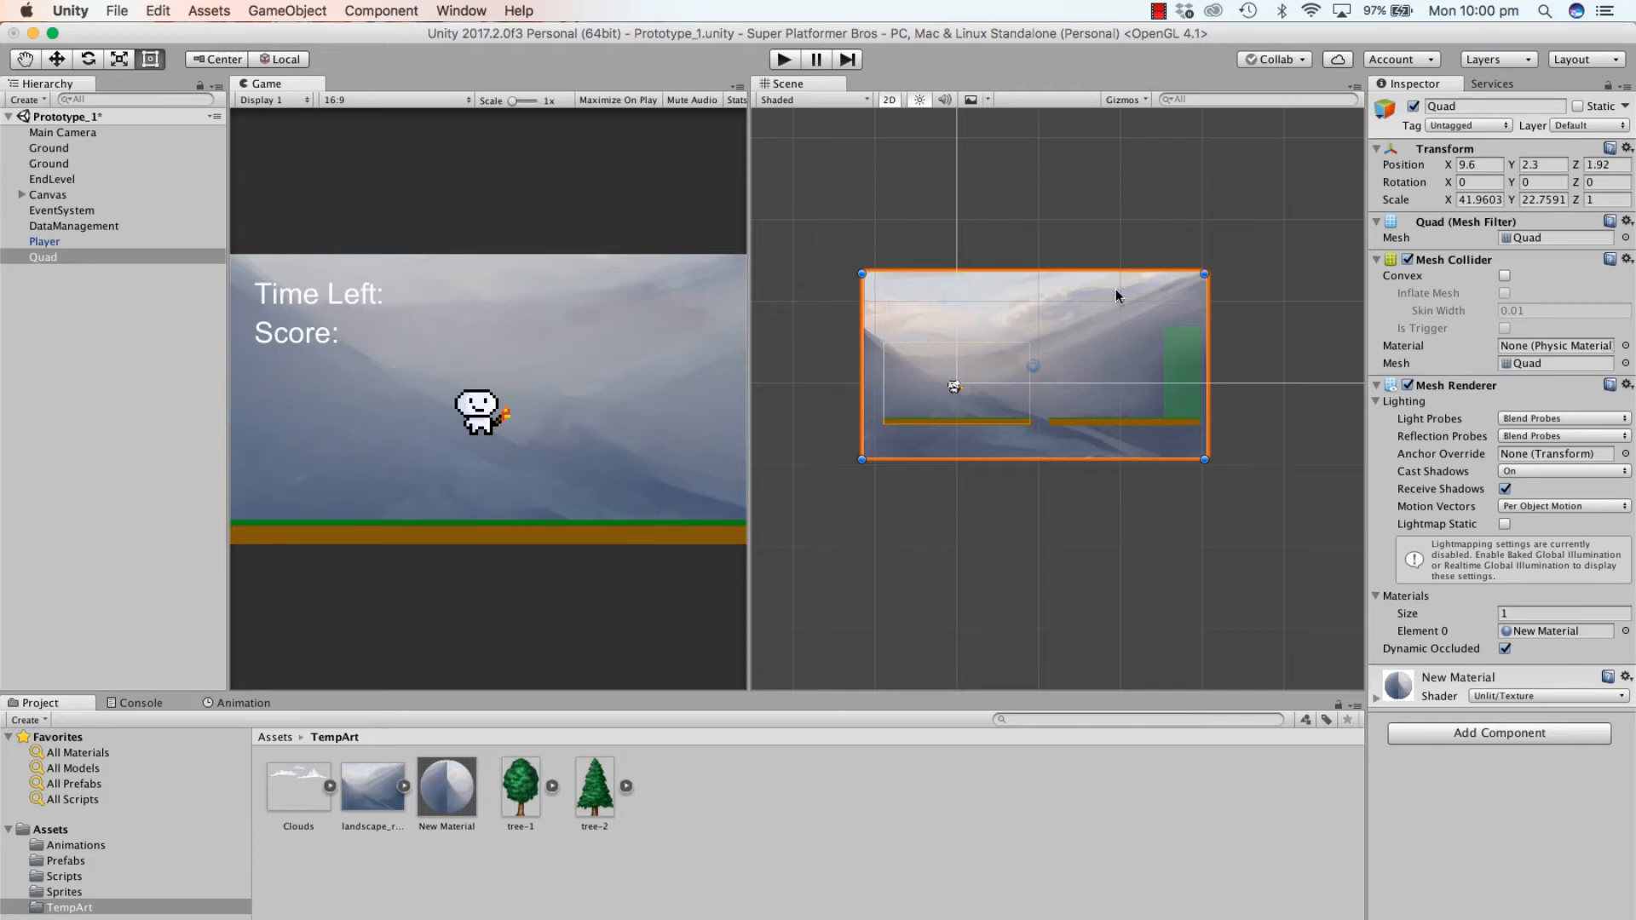
Step: Create a new script named tempscript and attach it to the quad as a component
left_click(1484, 741)
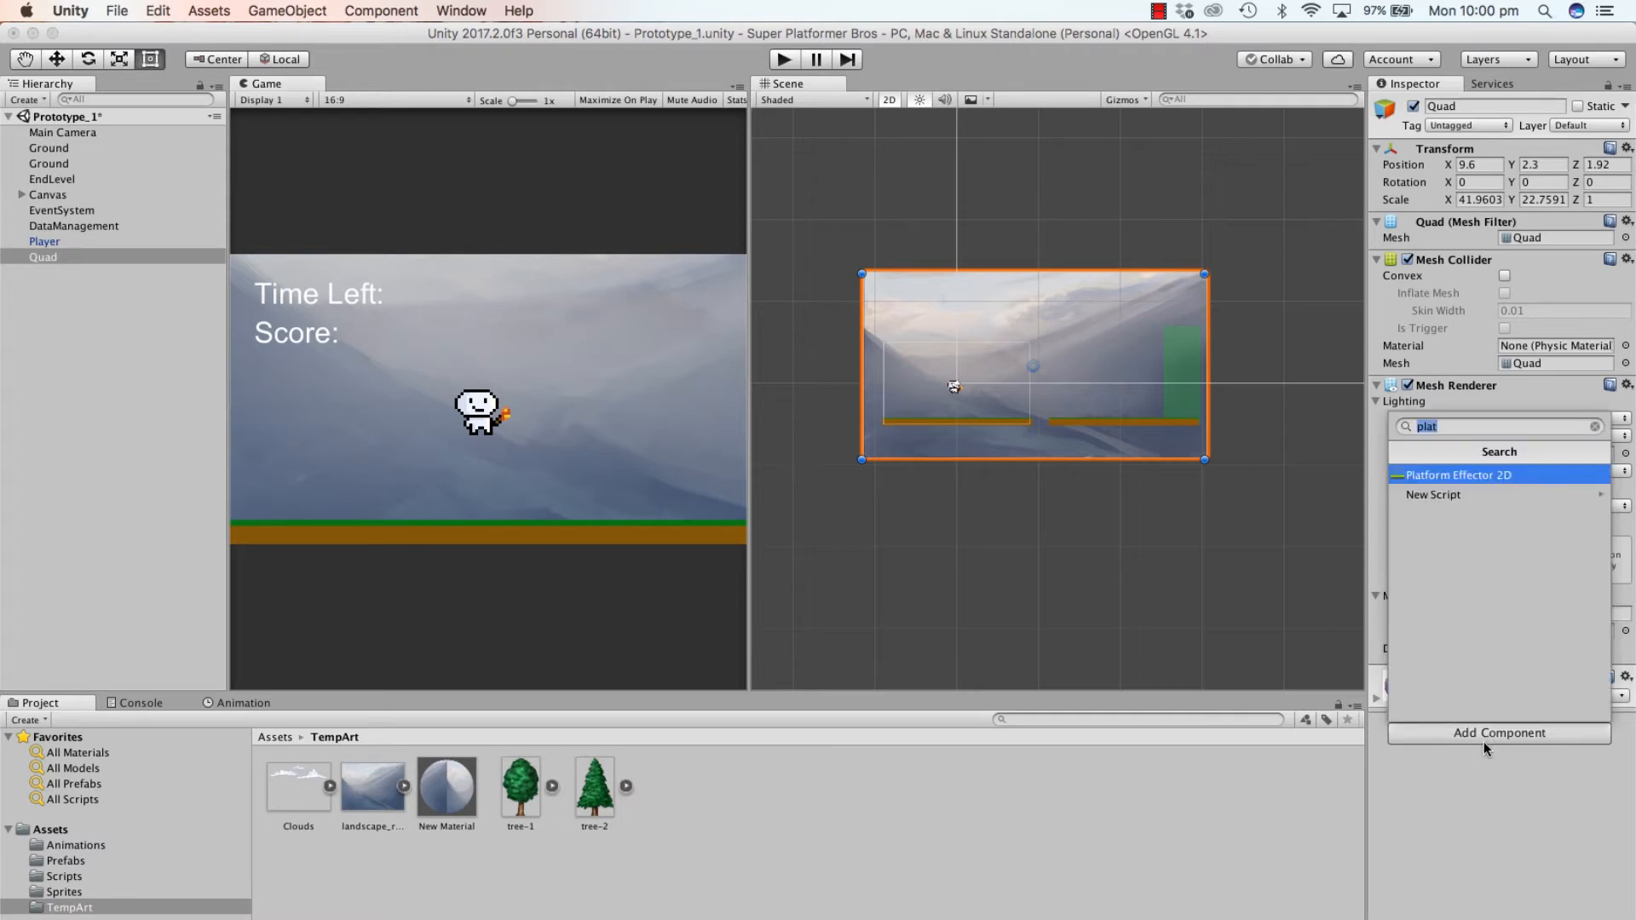
type("tem")
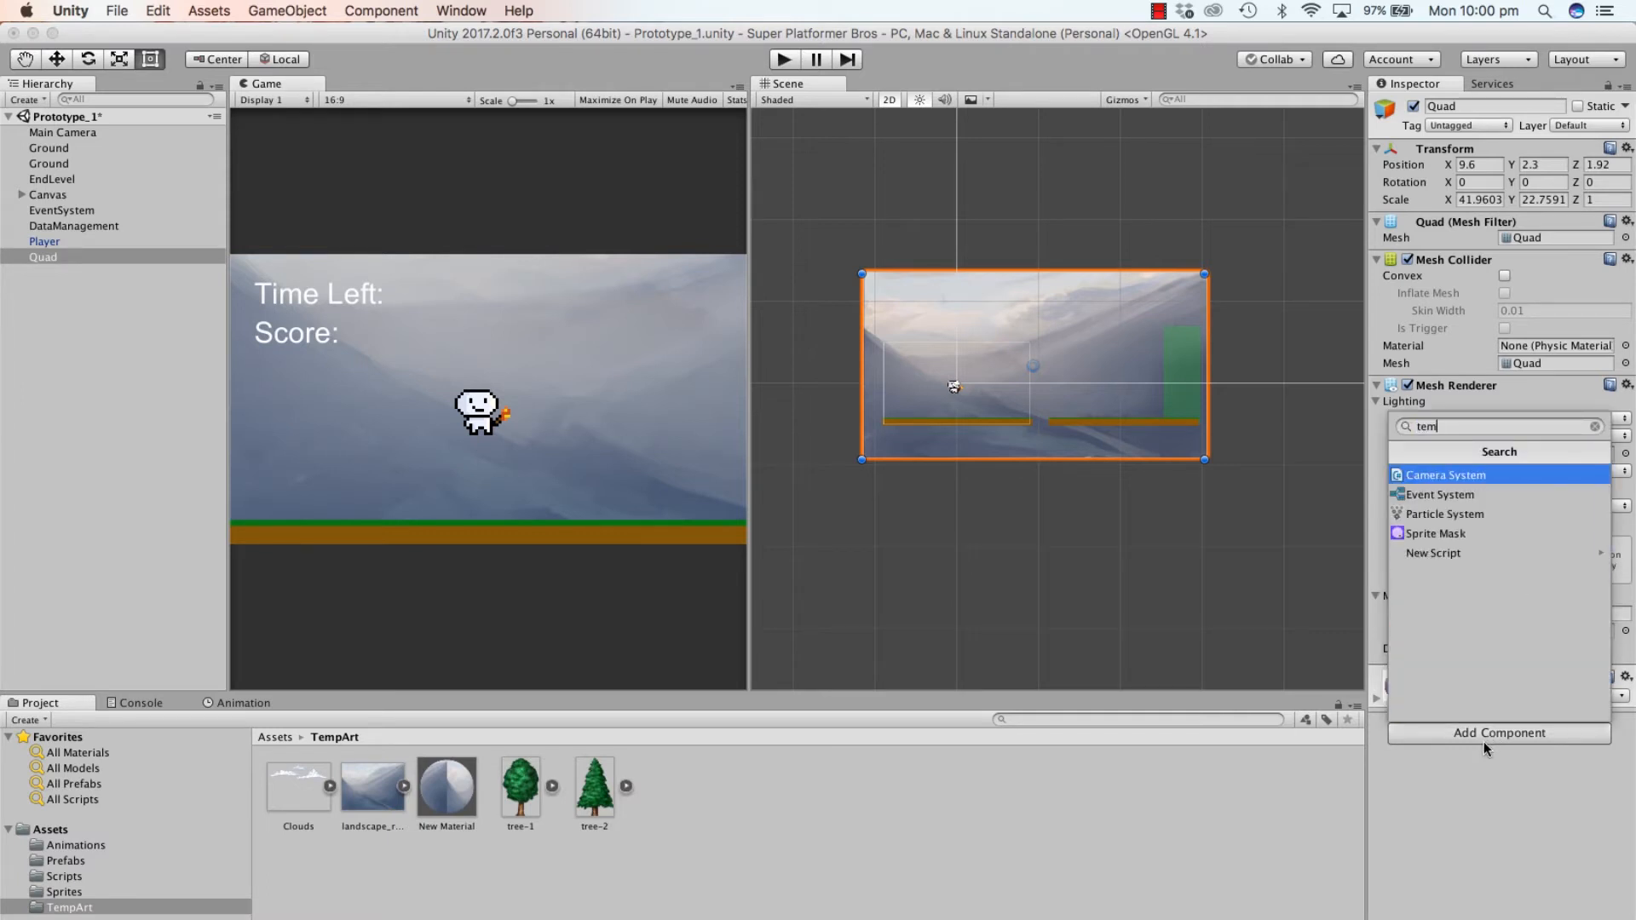
type("pscript")
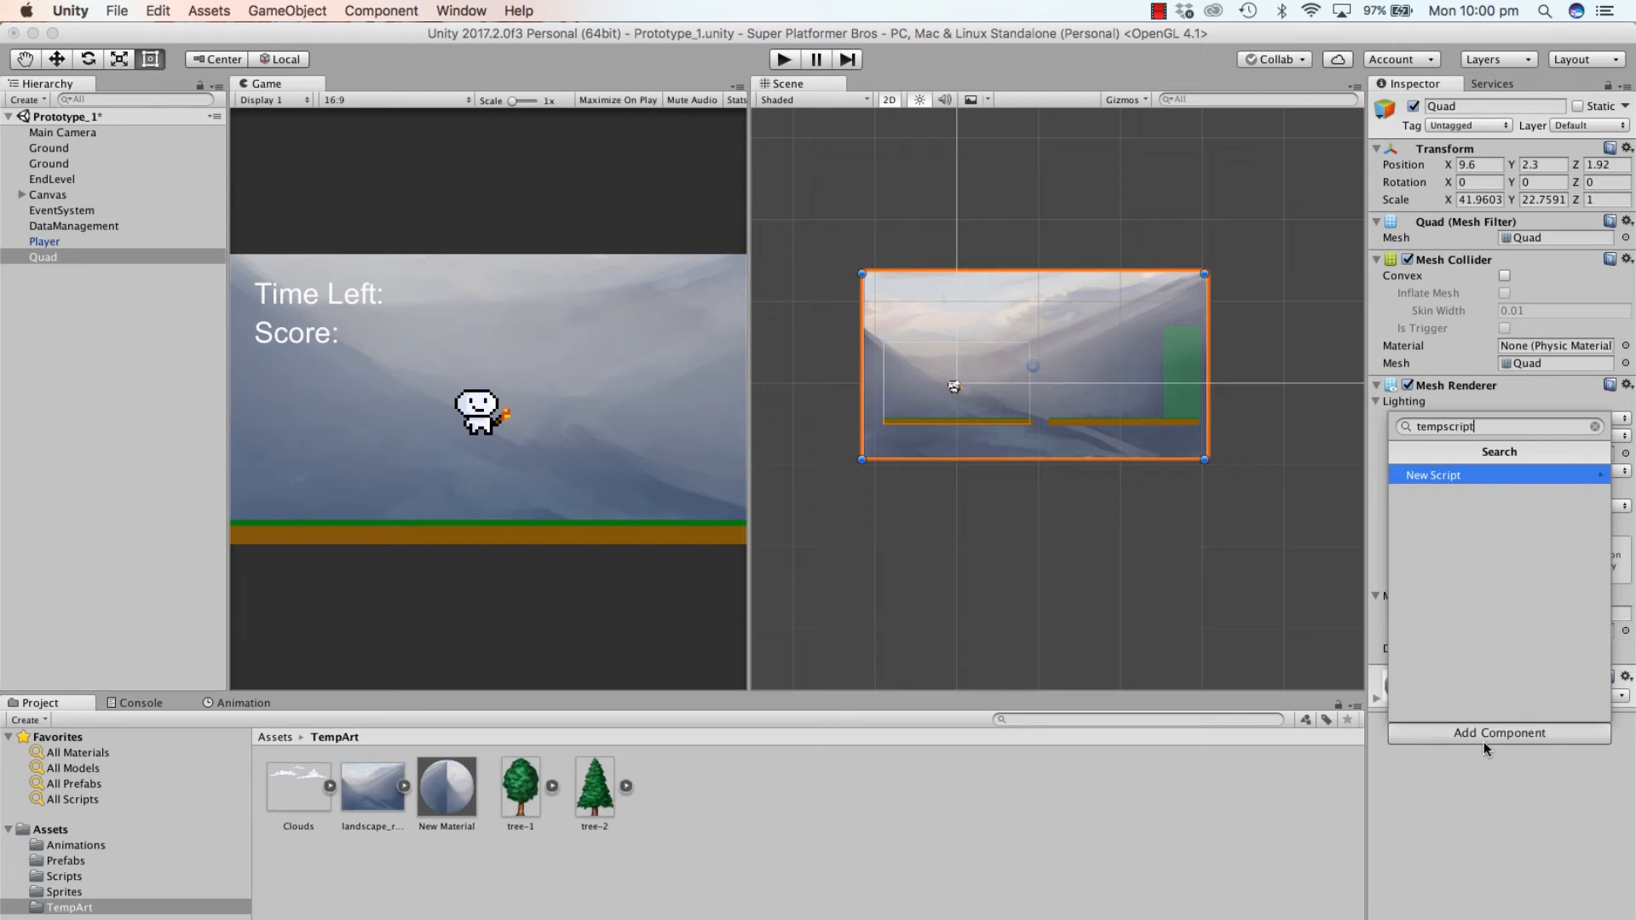
key("Return")
key("Return")
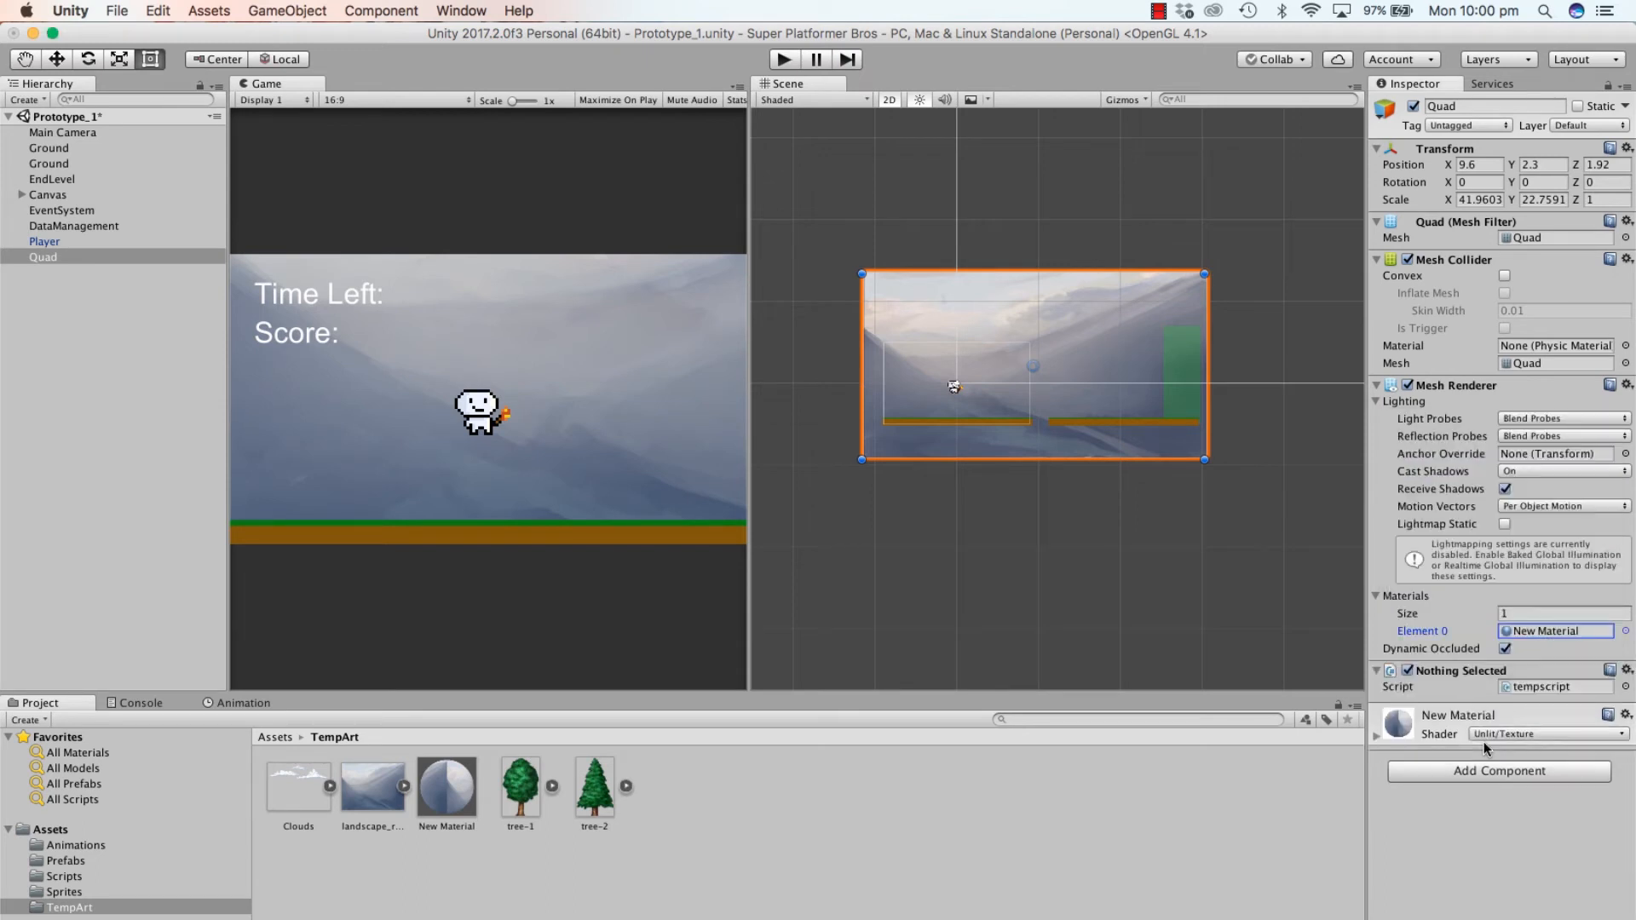
Step: Open tempscript in MonoDevelop and declare the field public float speed; at the start of the class
double_click(1541, 684)
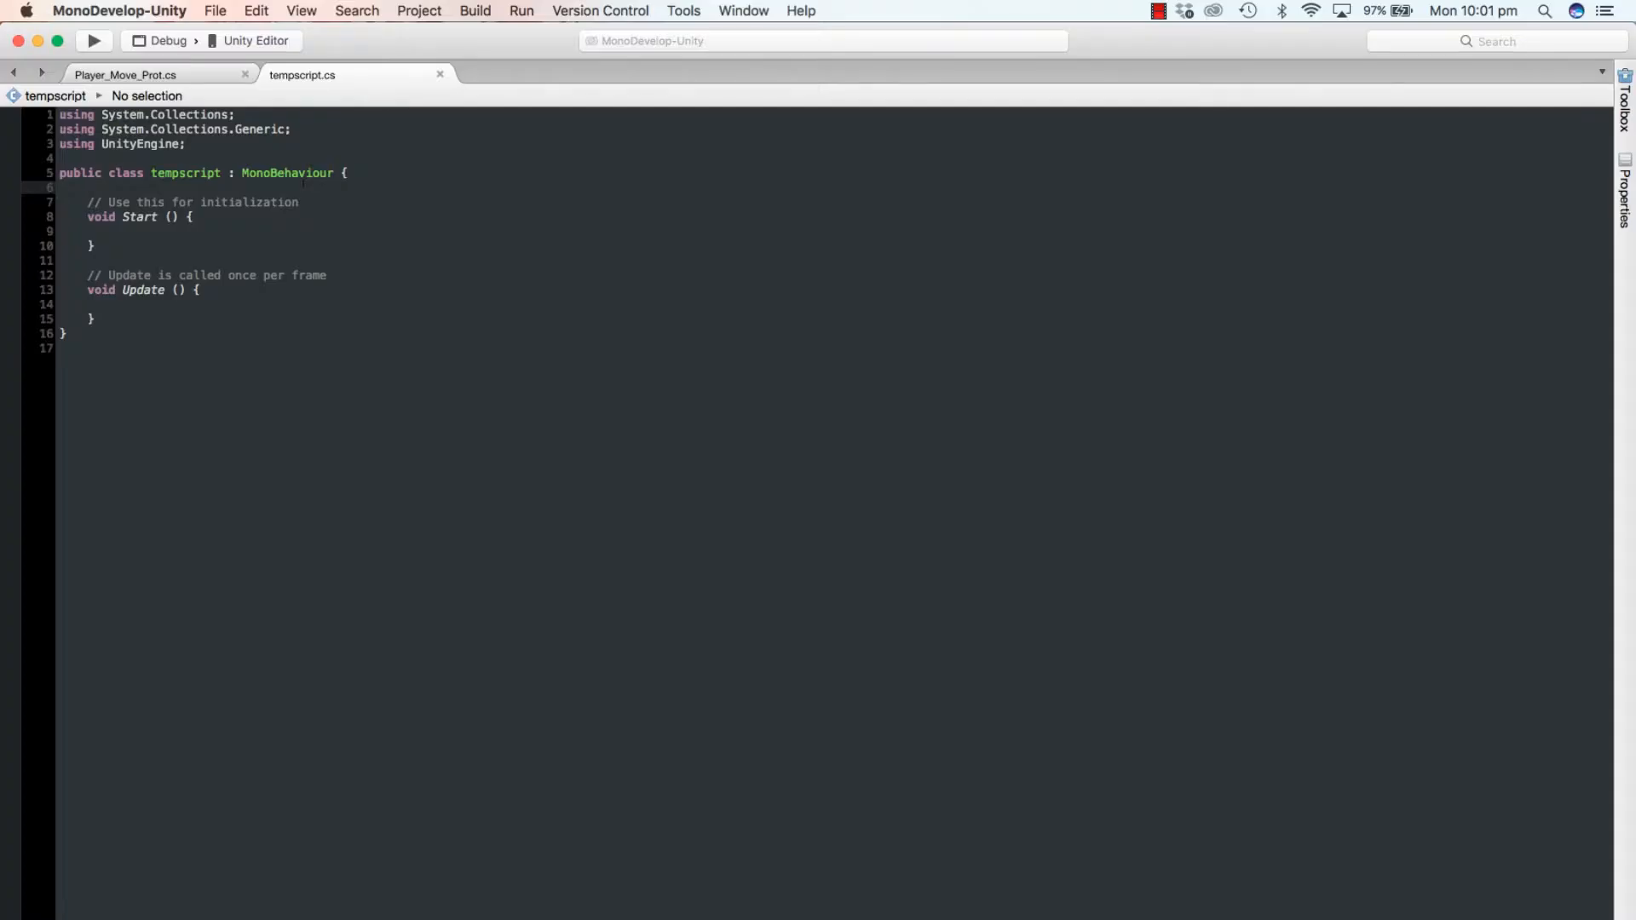
key("Return")
key("Return")
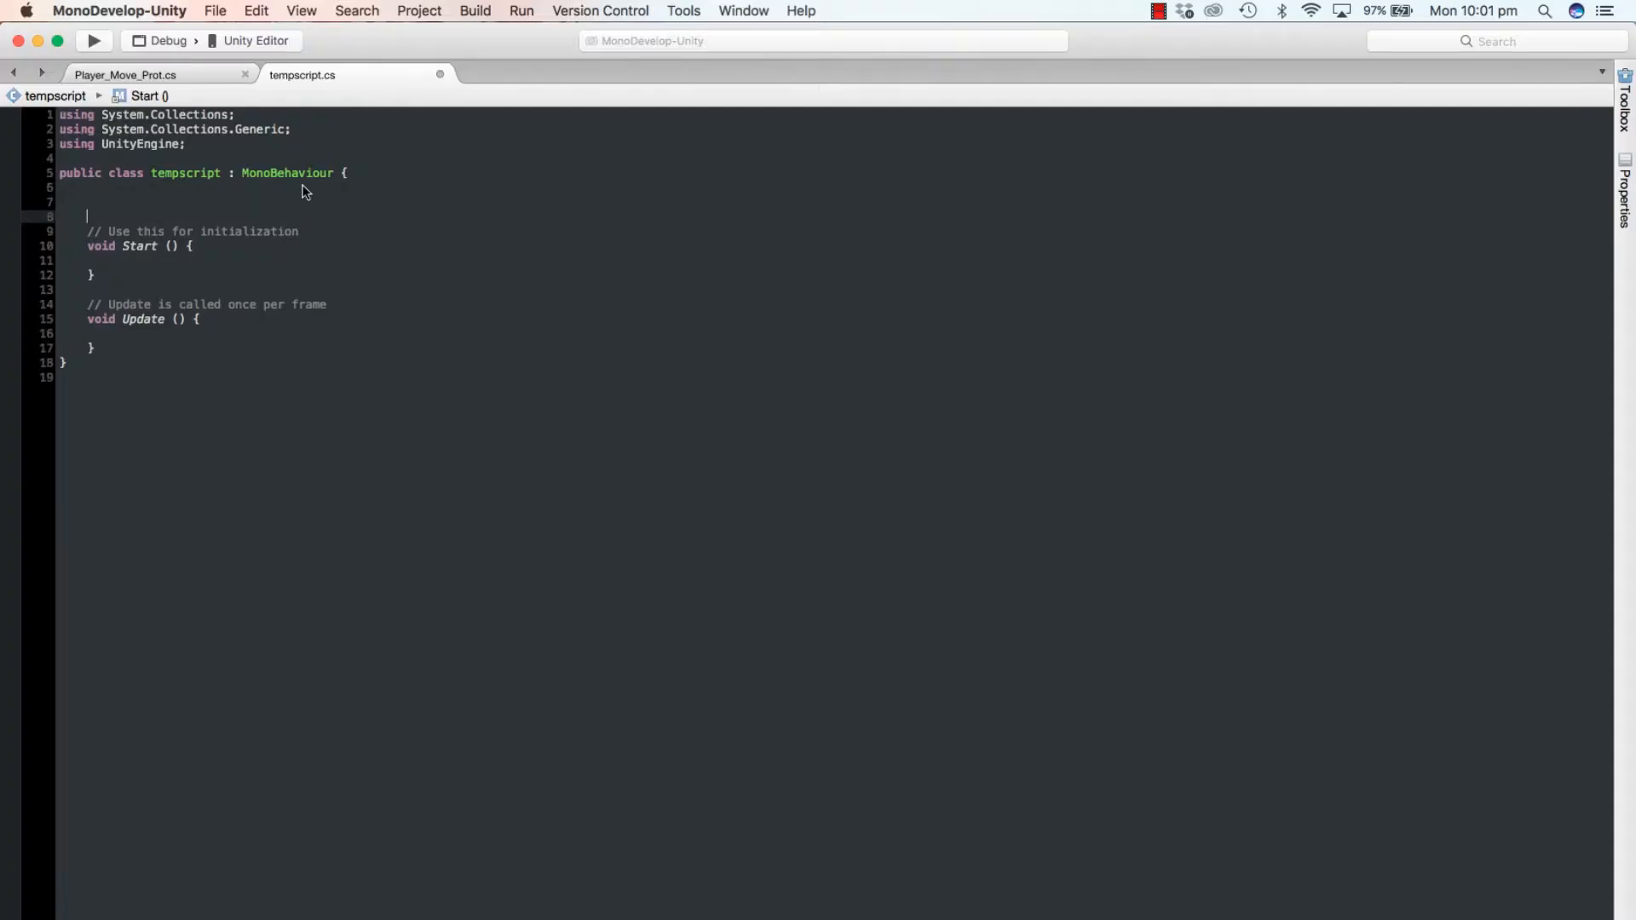
key("Up")
type("public ")
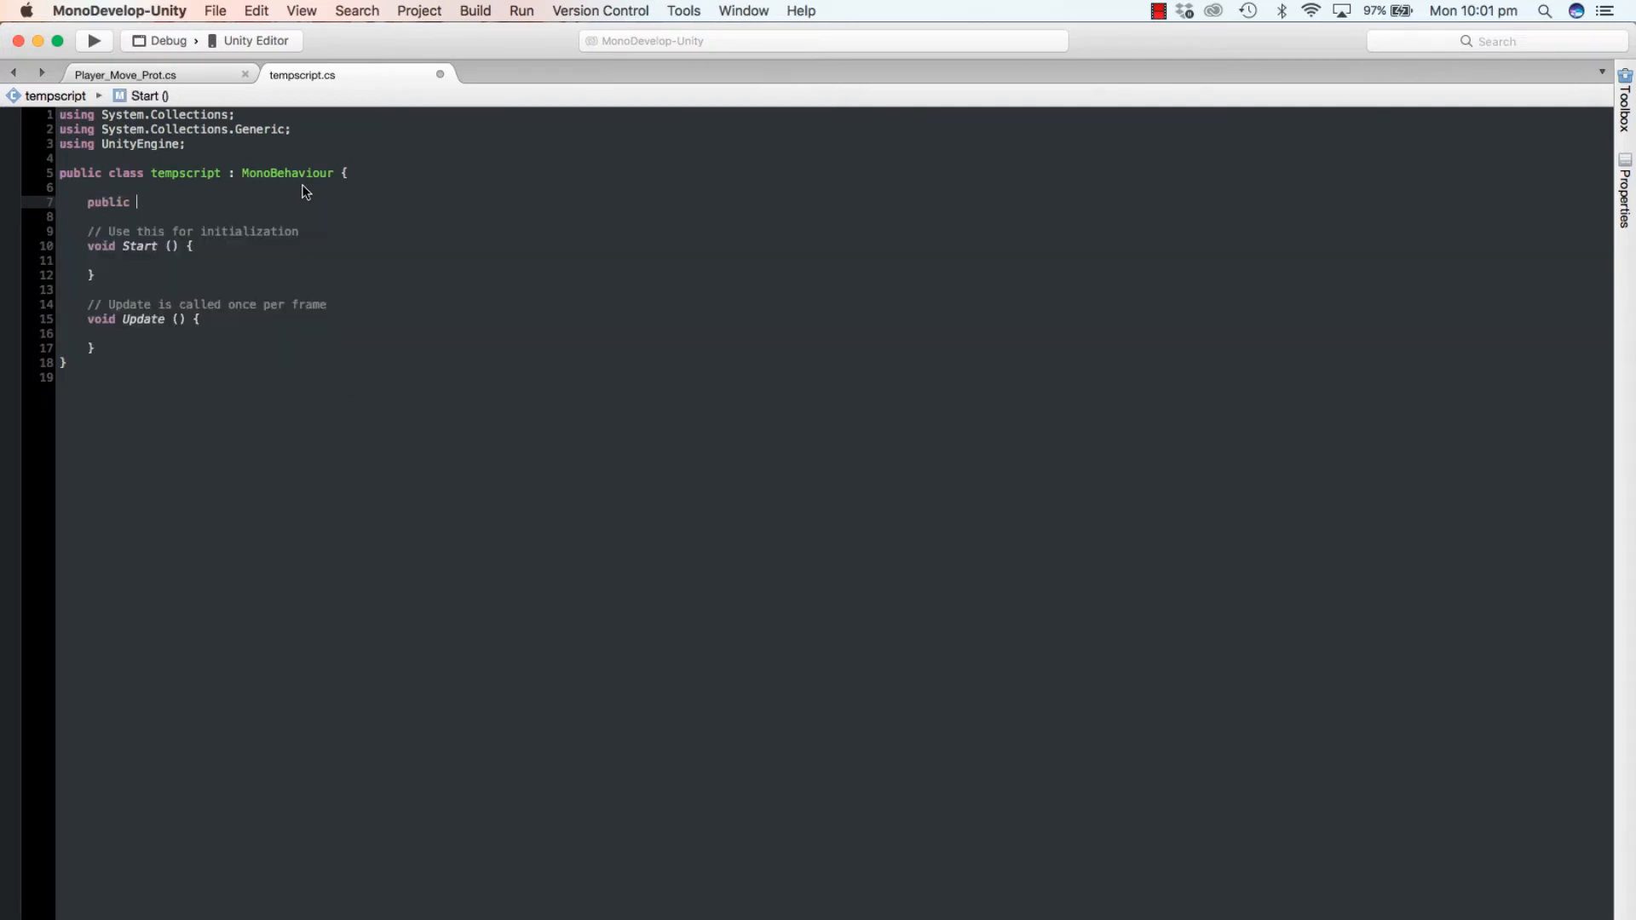
type("float speed;")
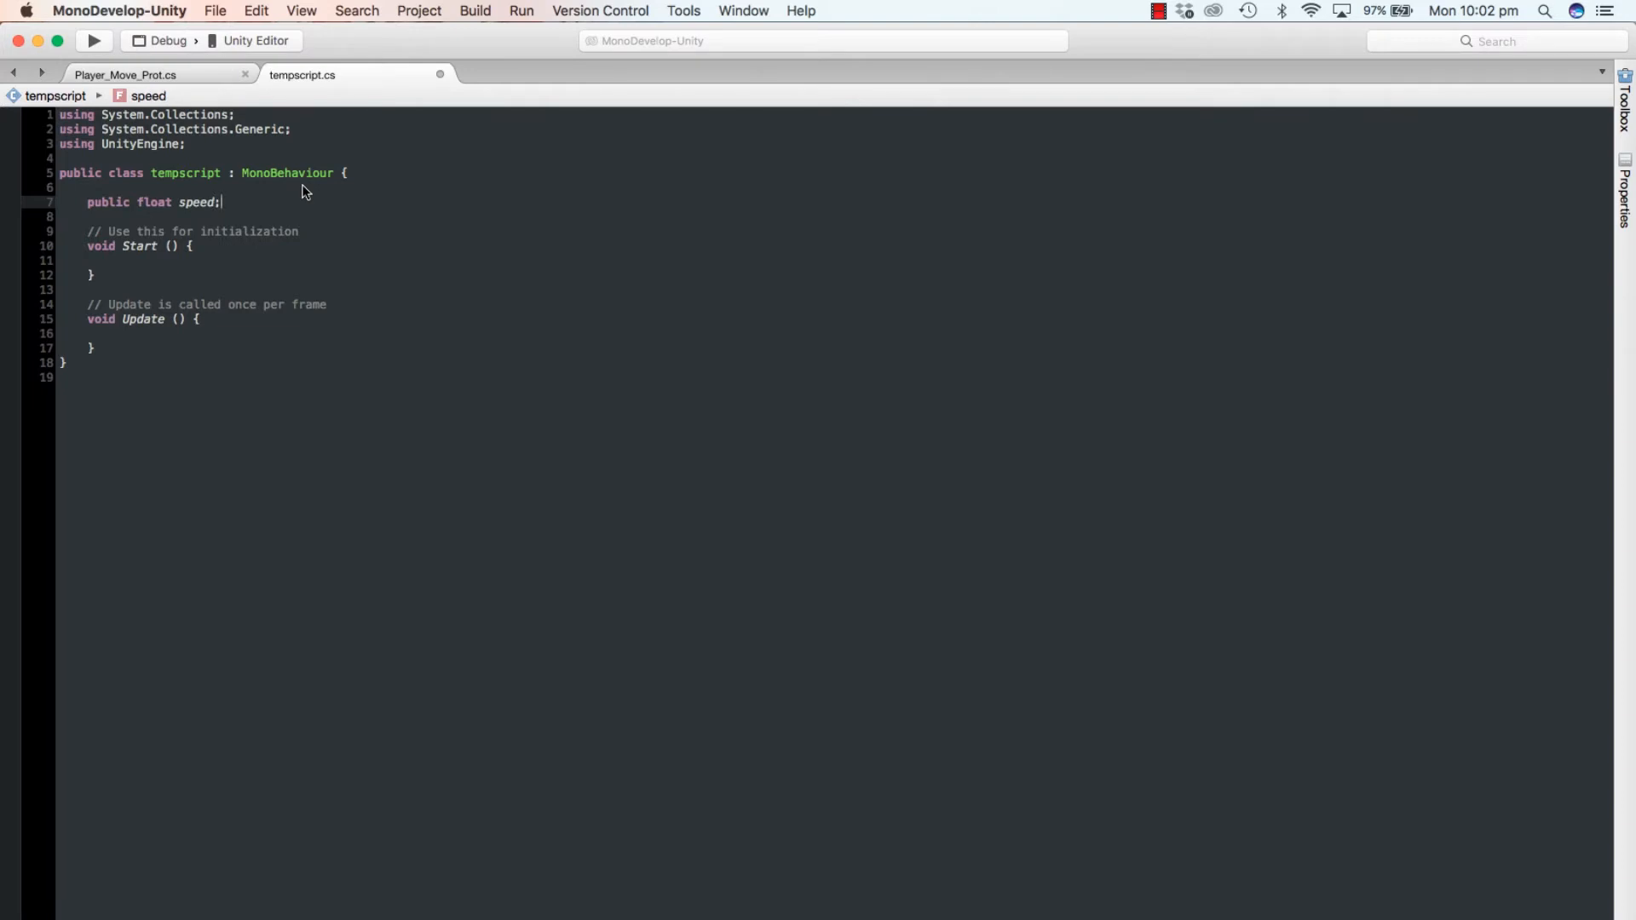
key("Down")
key("Down")
key("Down")
key("Down")
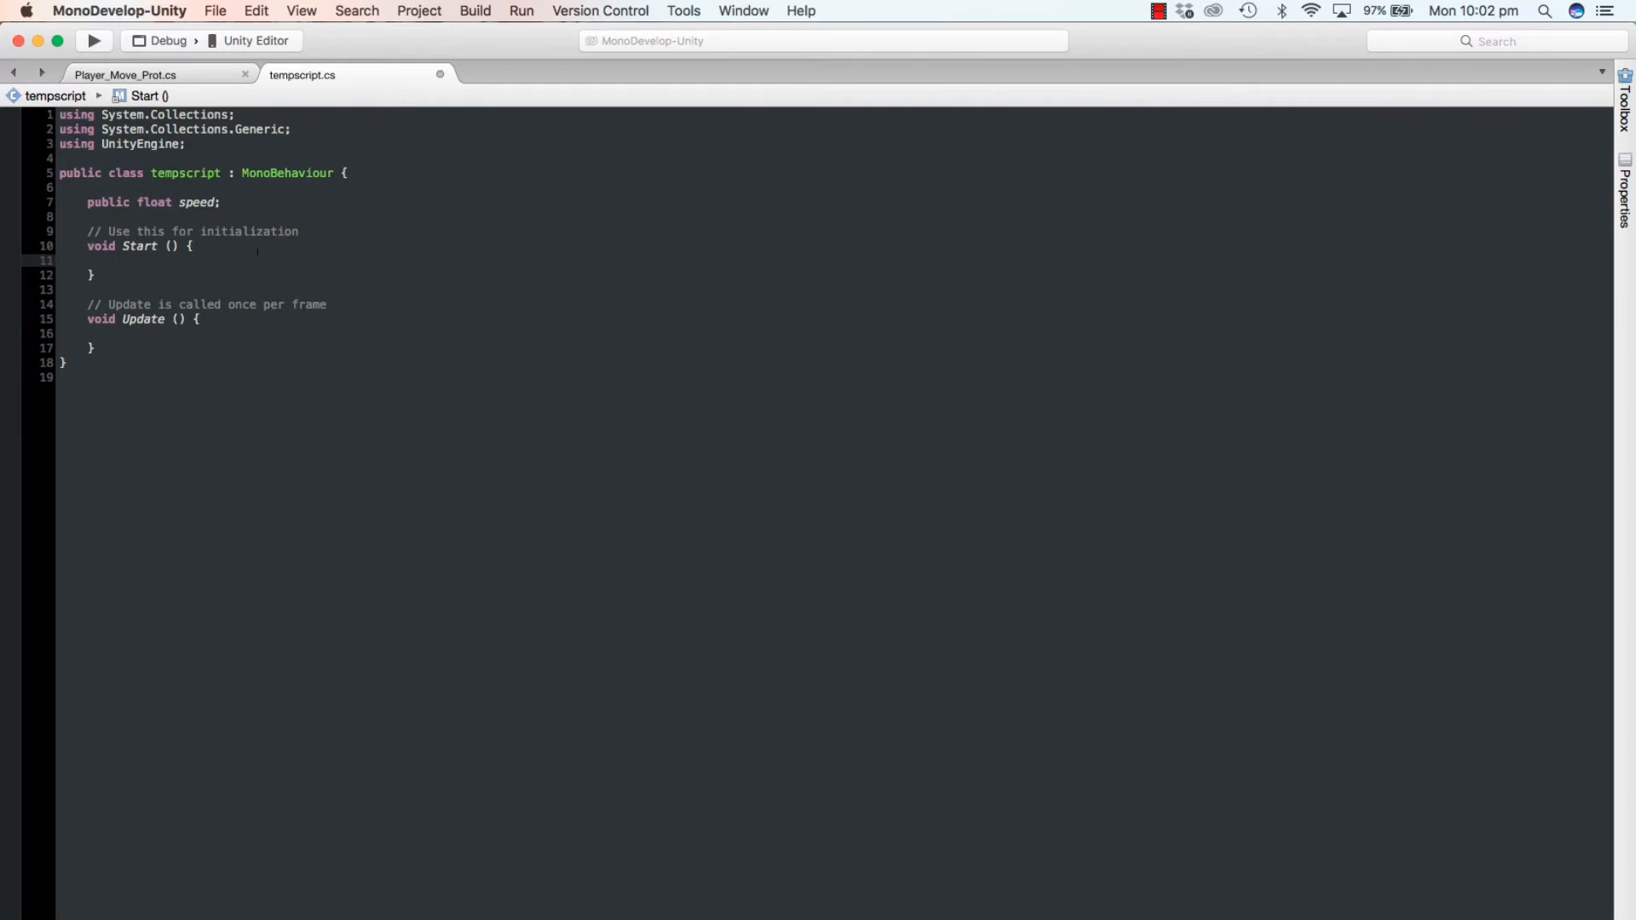
left_click(182, 215)
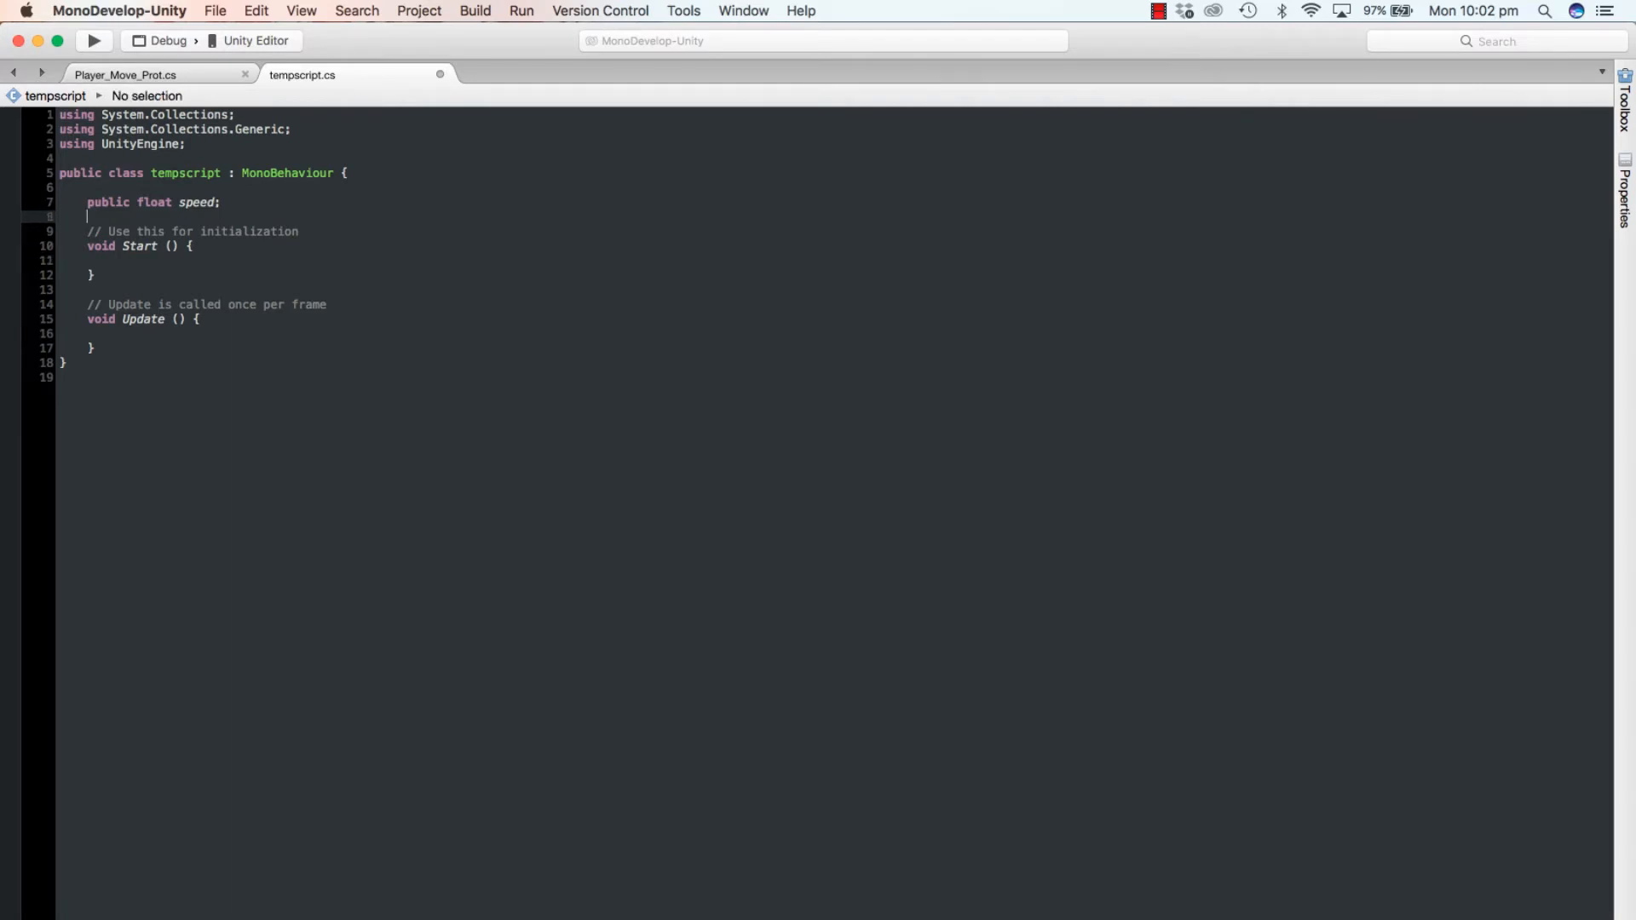
Step: Declare the field private float pos; directly below the speed field in tempscript
key("Return")
left_click(87, 217)
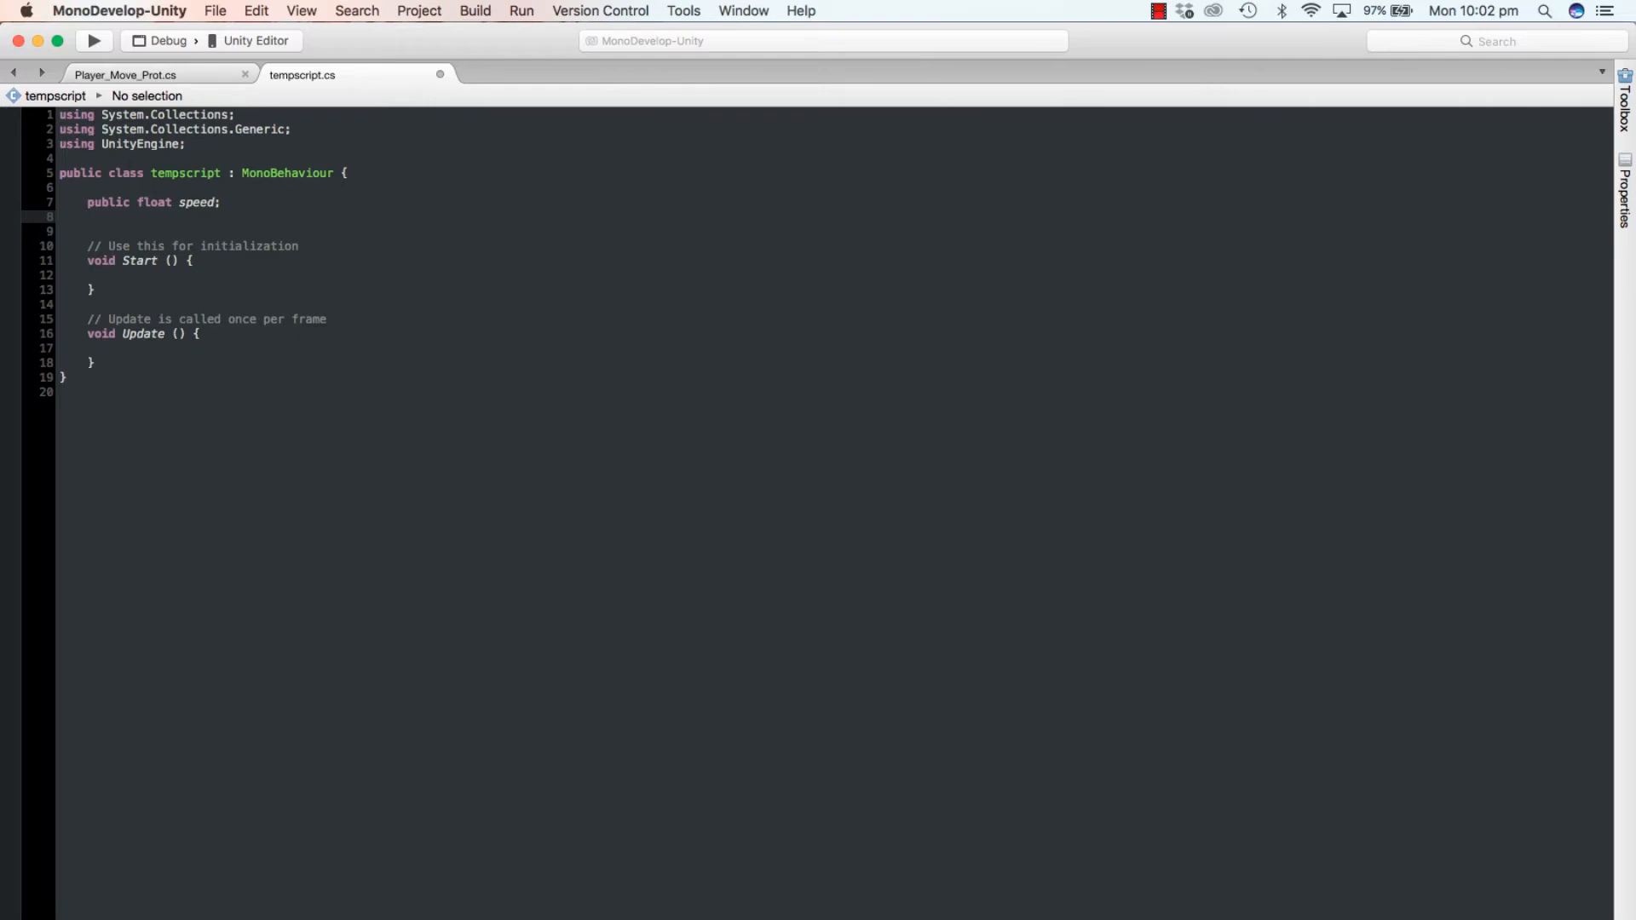
type("privatee")
key("BackSpace")
type("float pos;")
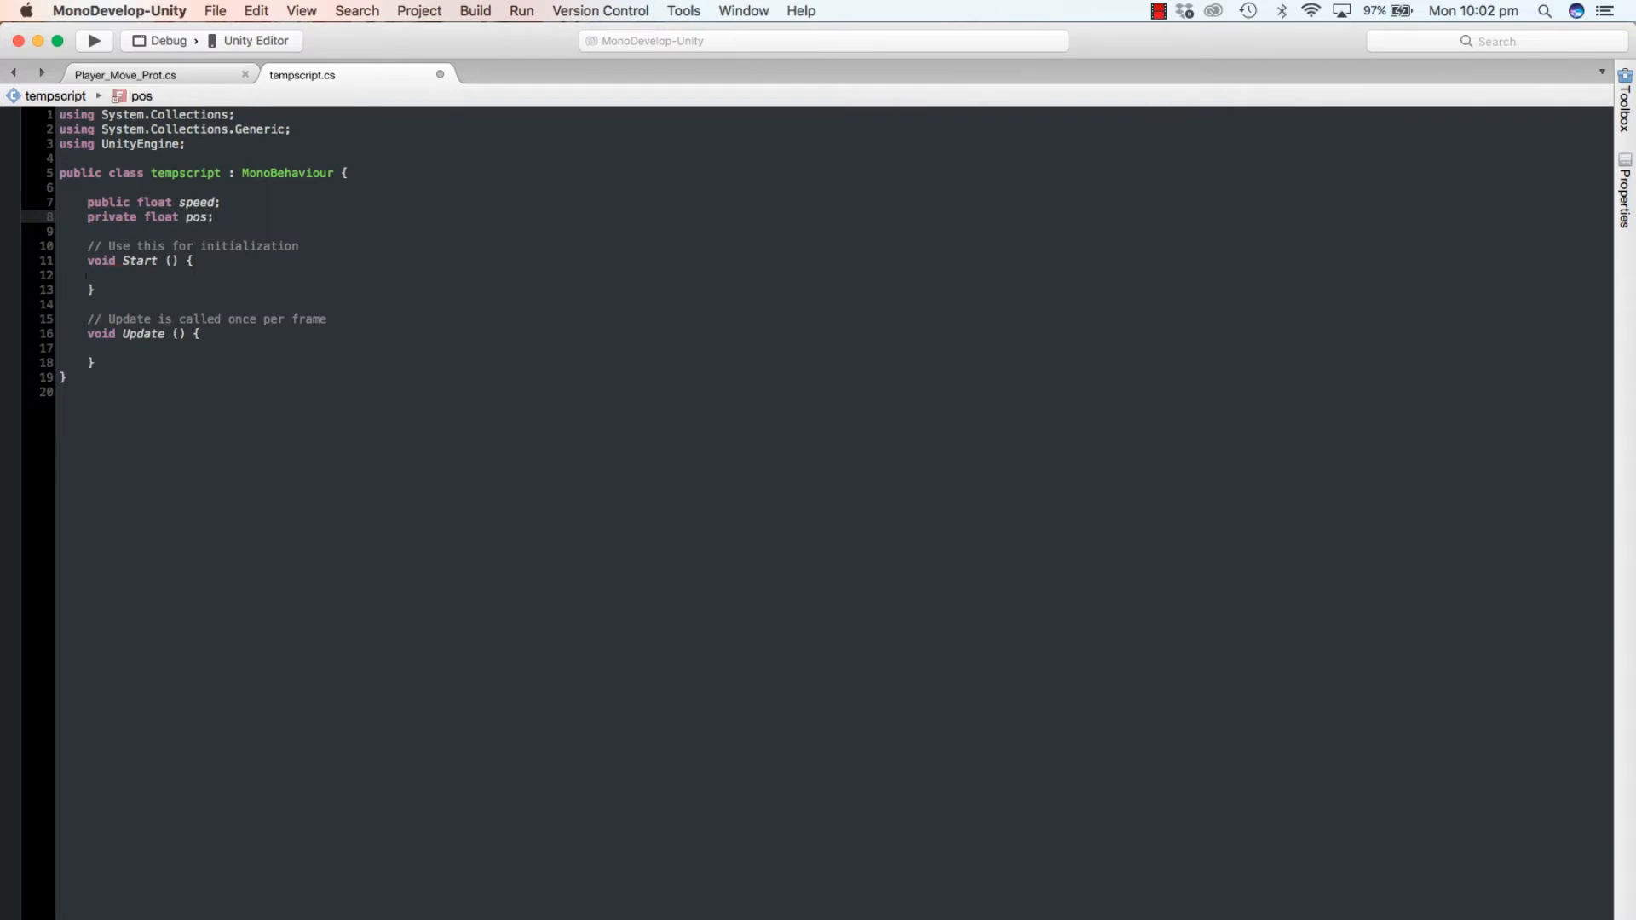
Step: Delete the Start method and its initialization comment from tempscript
left_click_drag(114, 289, 68, 231)
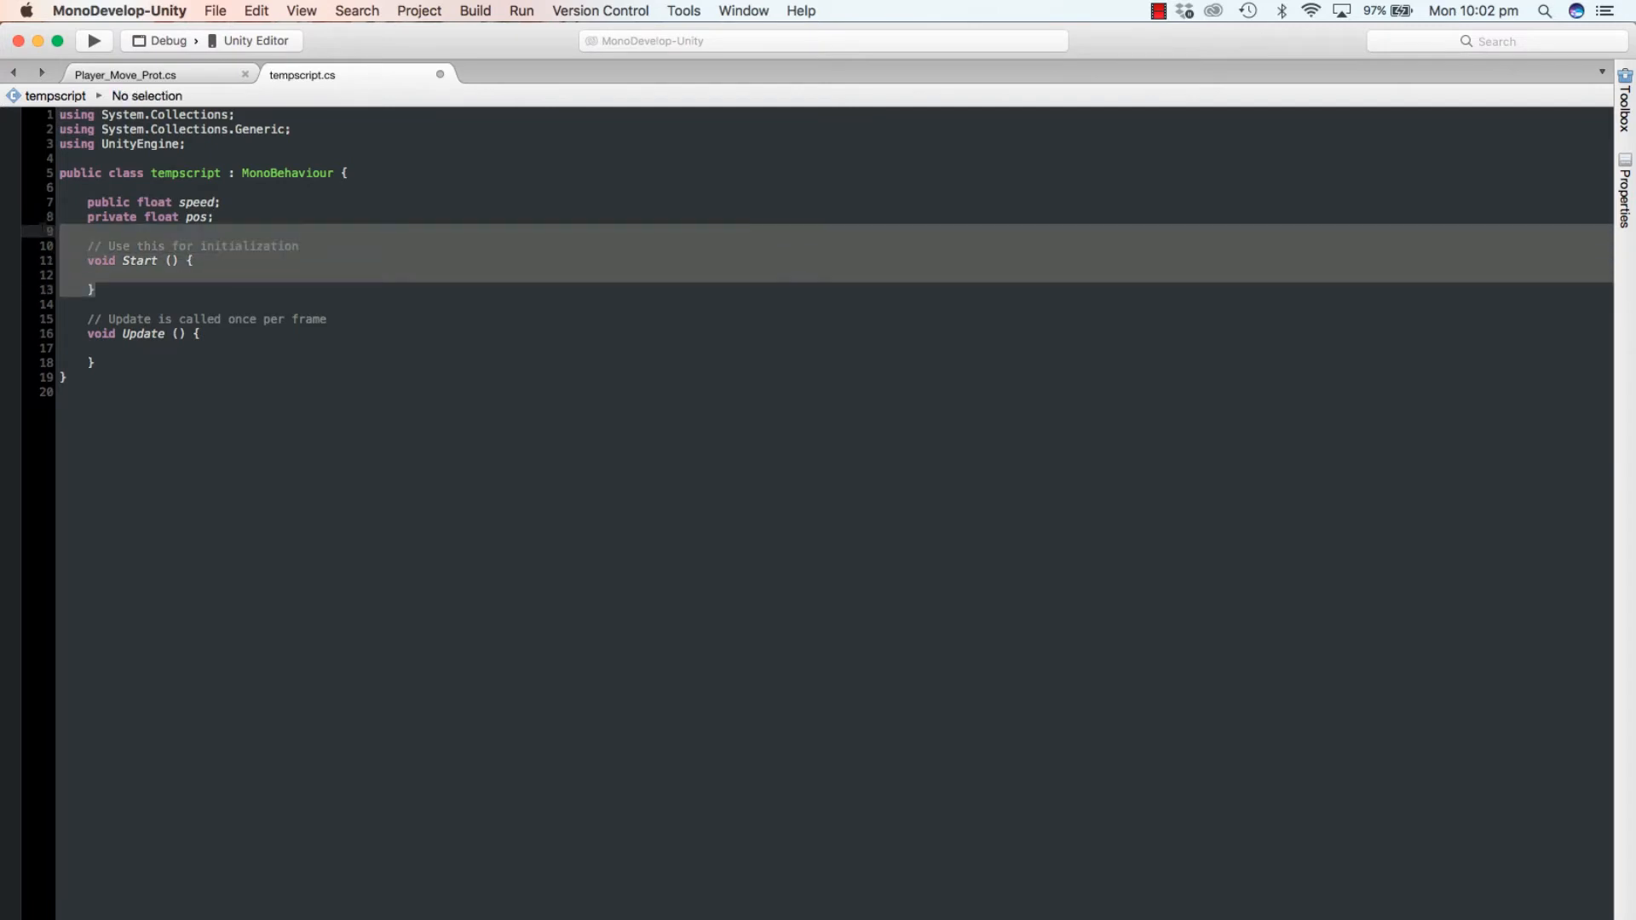
key("BackSpace")
key("BackSpace")
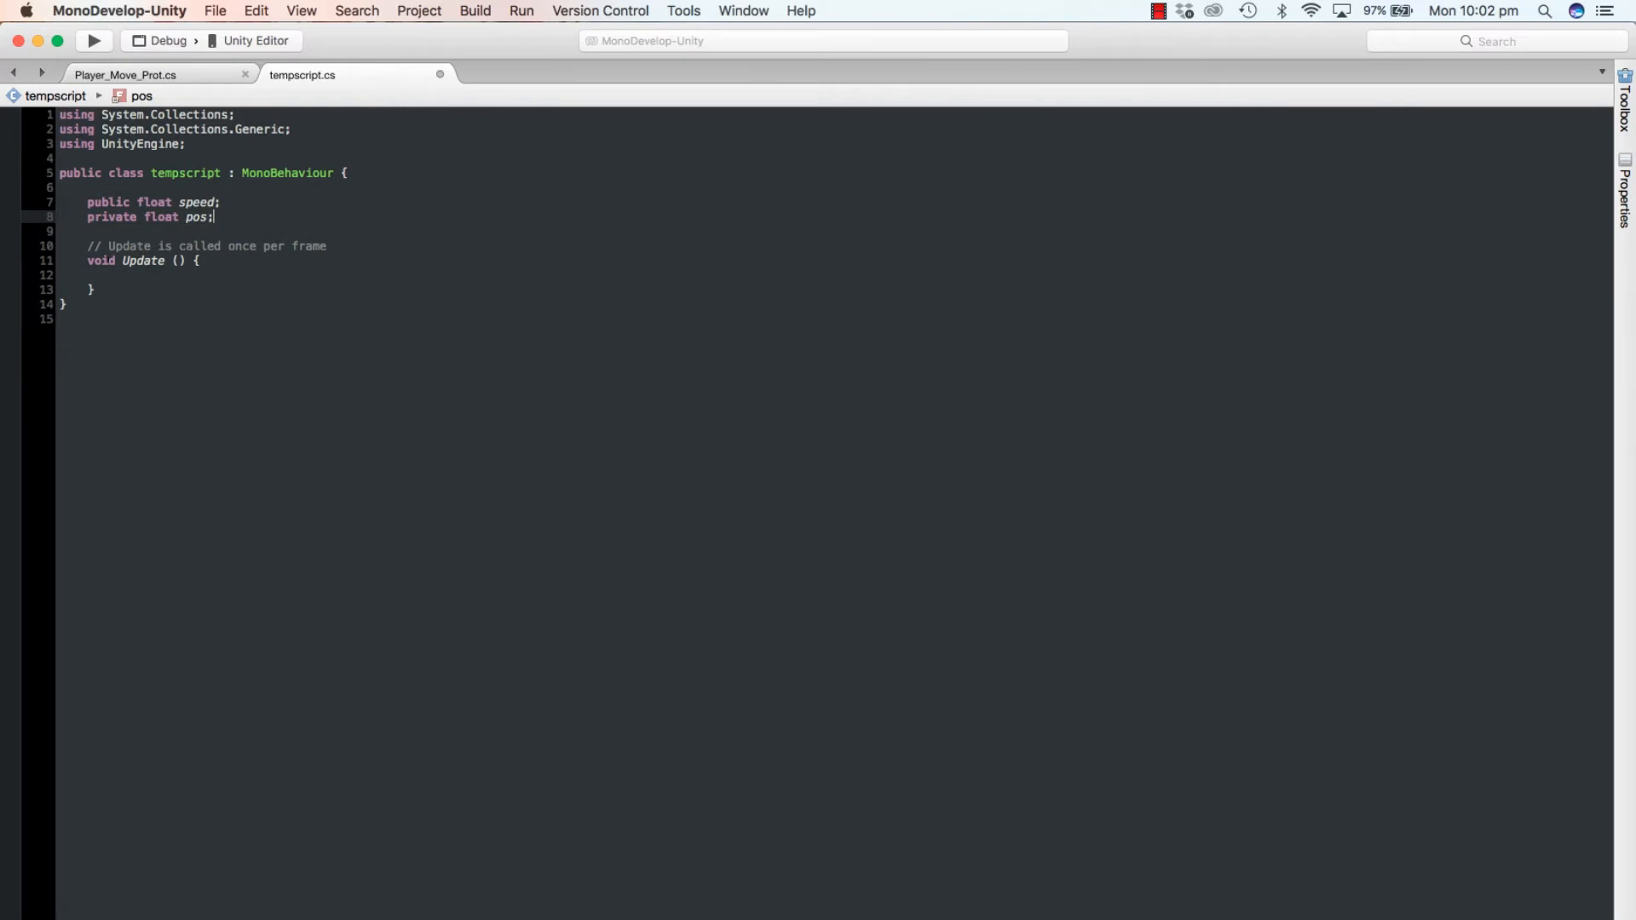
Step: Add the statement pos = +speed; inside the Update method
left_click(145, 271)
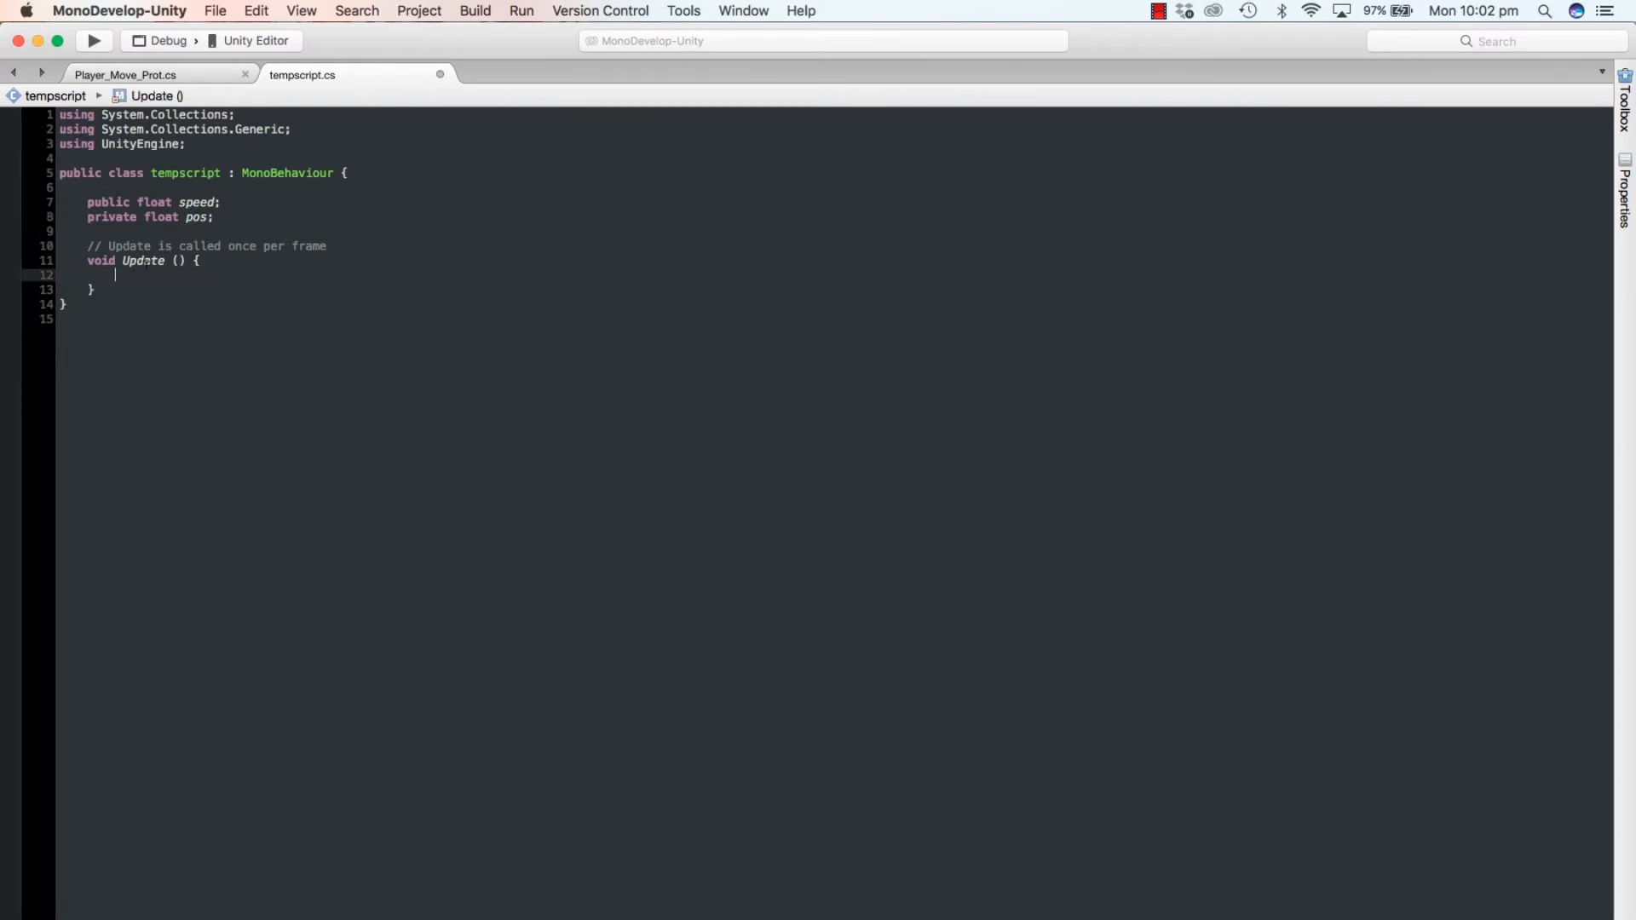
type("pos ")
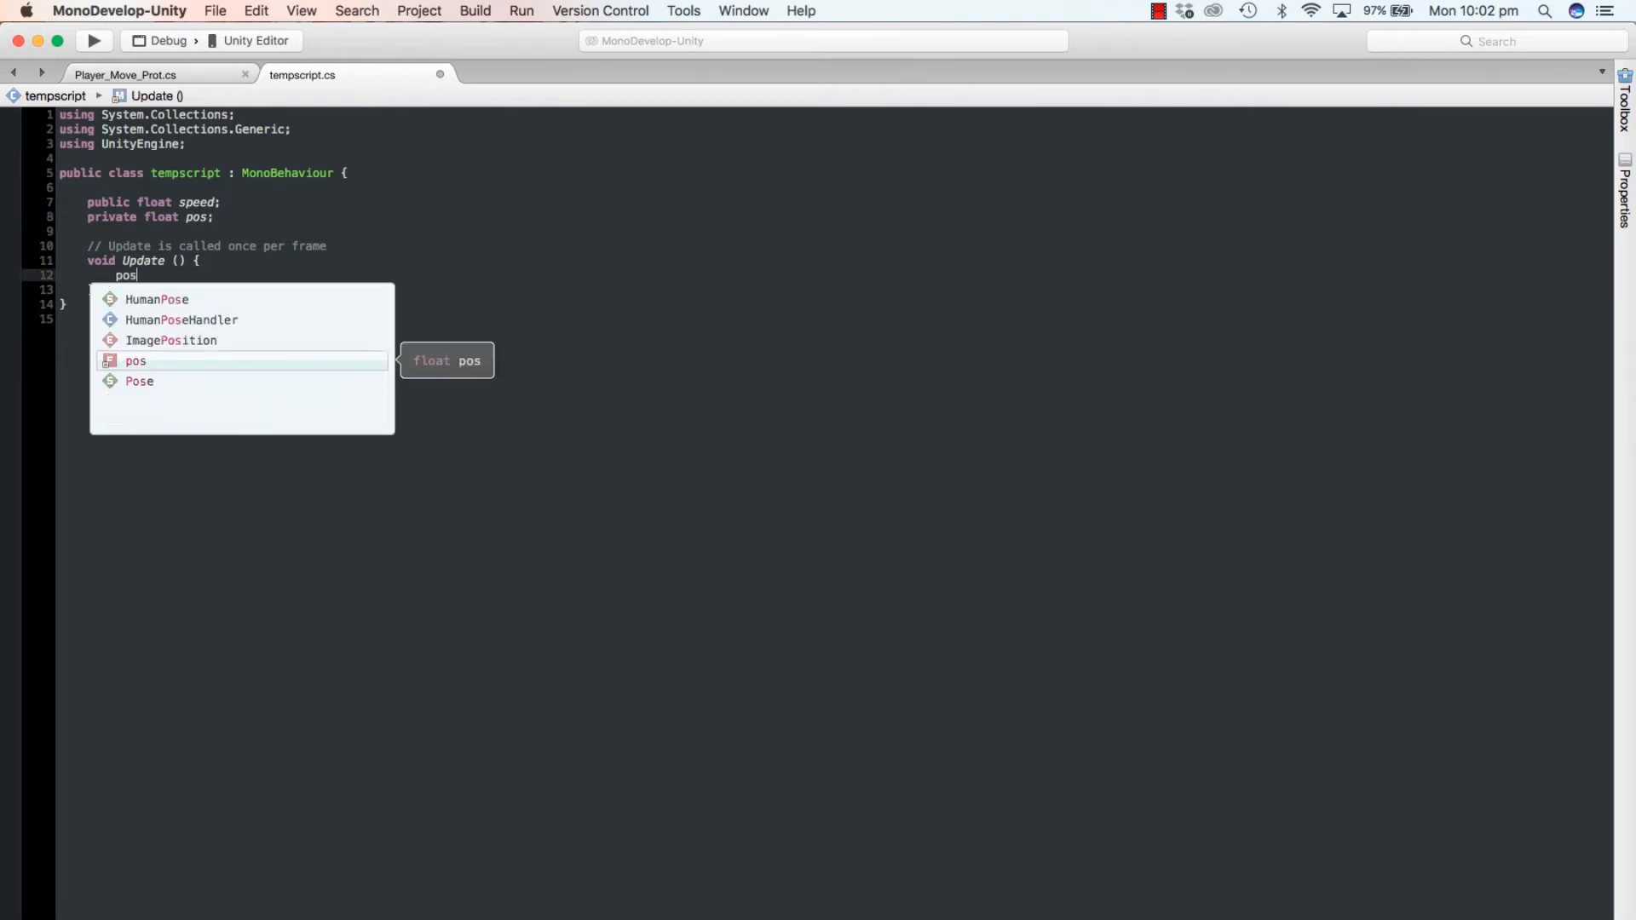
type("=+")
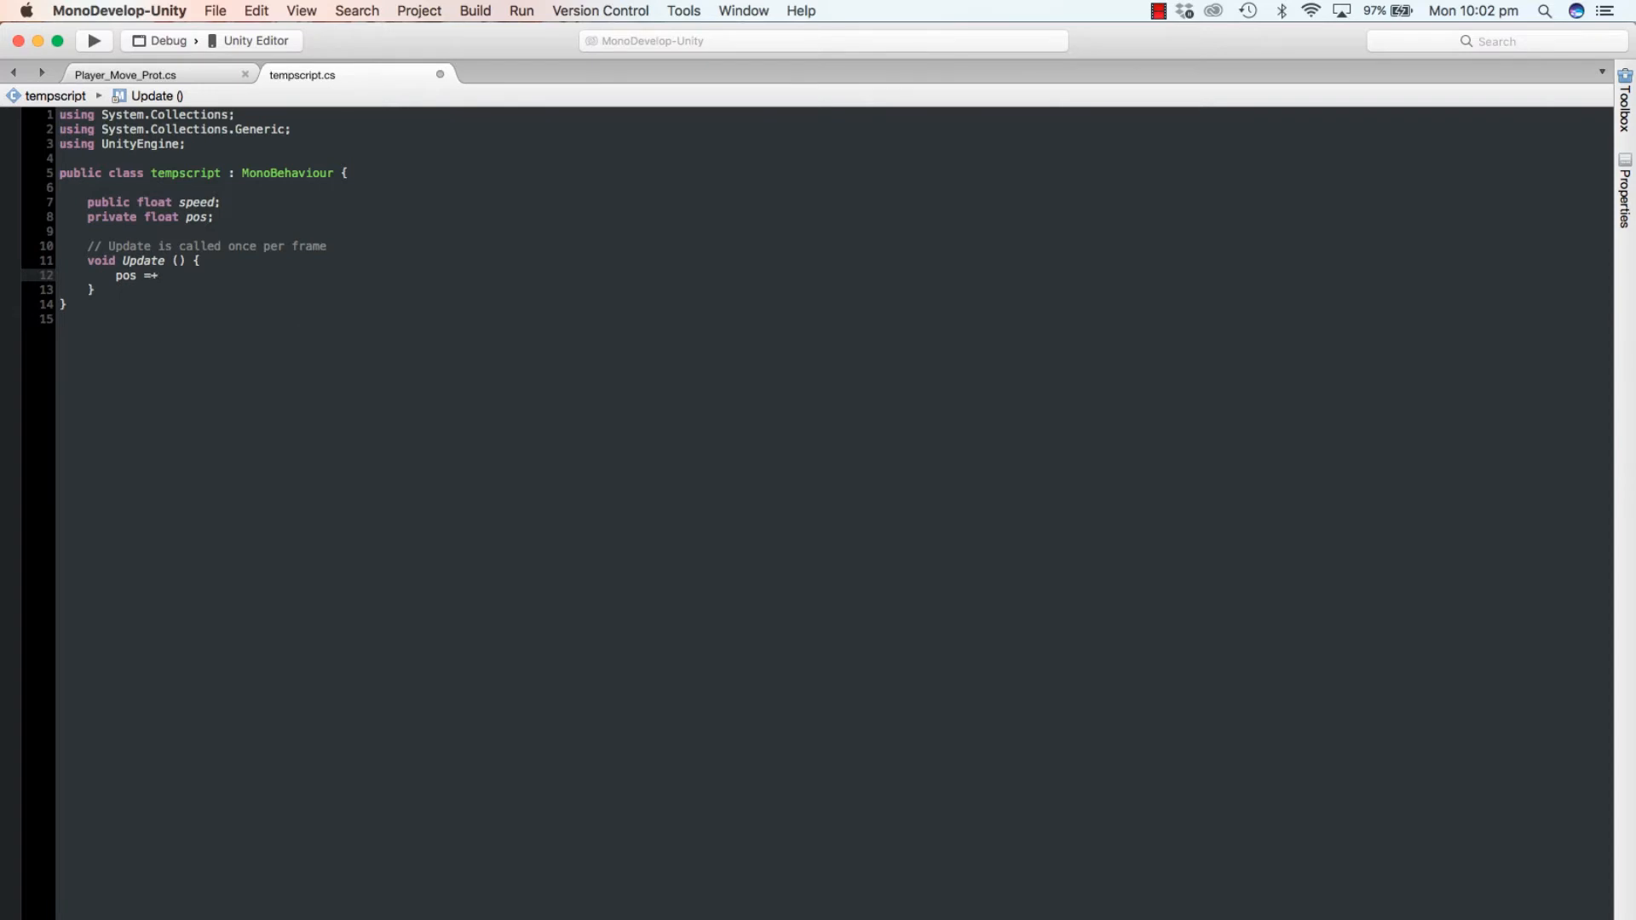
type(" speed;")
key("Return")
Step: Begin a second statement in Update that accesses GetComponent<Renderer>().material
type("GetCompon")
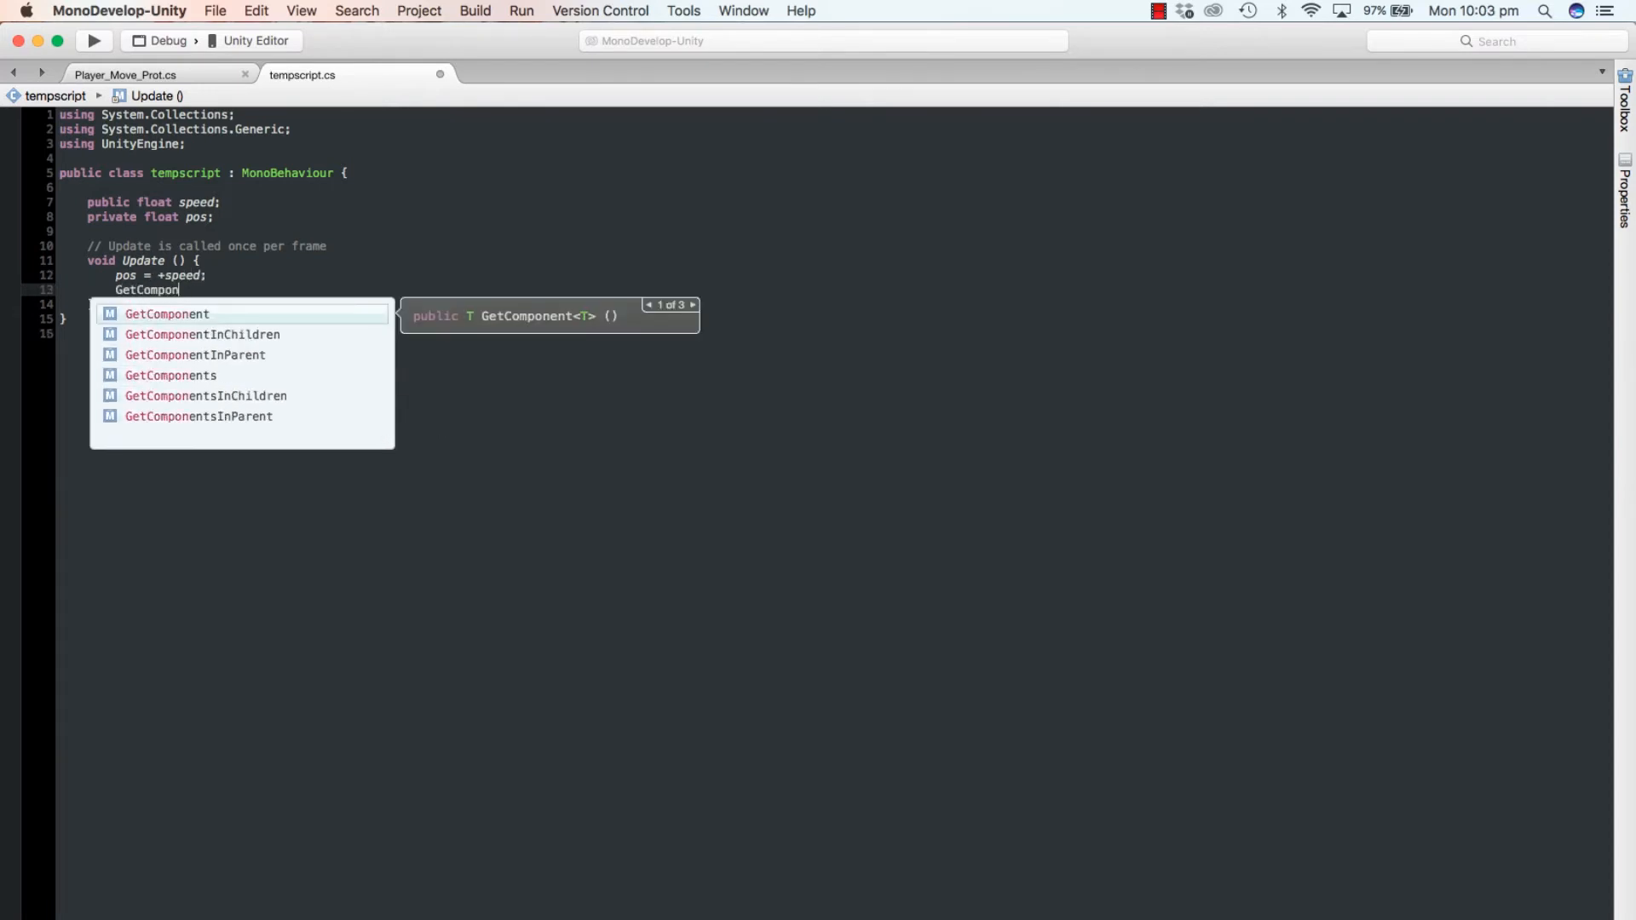
type("ent<Re")
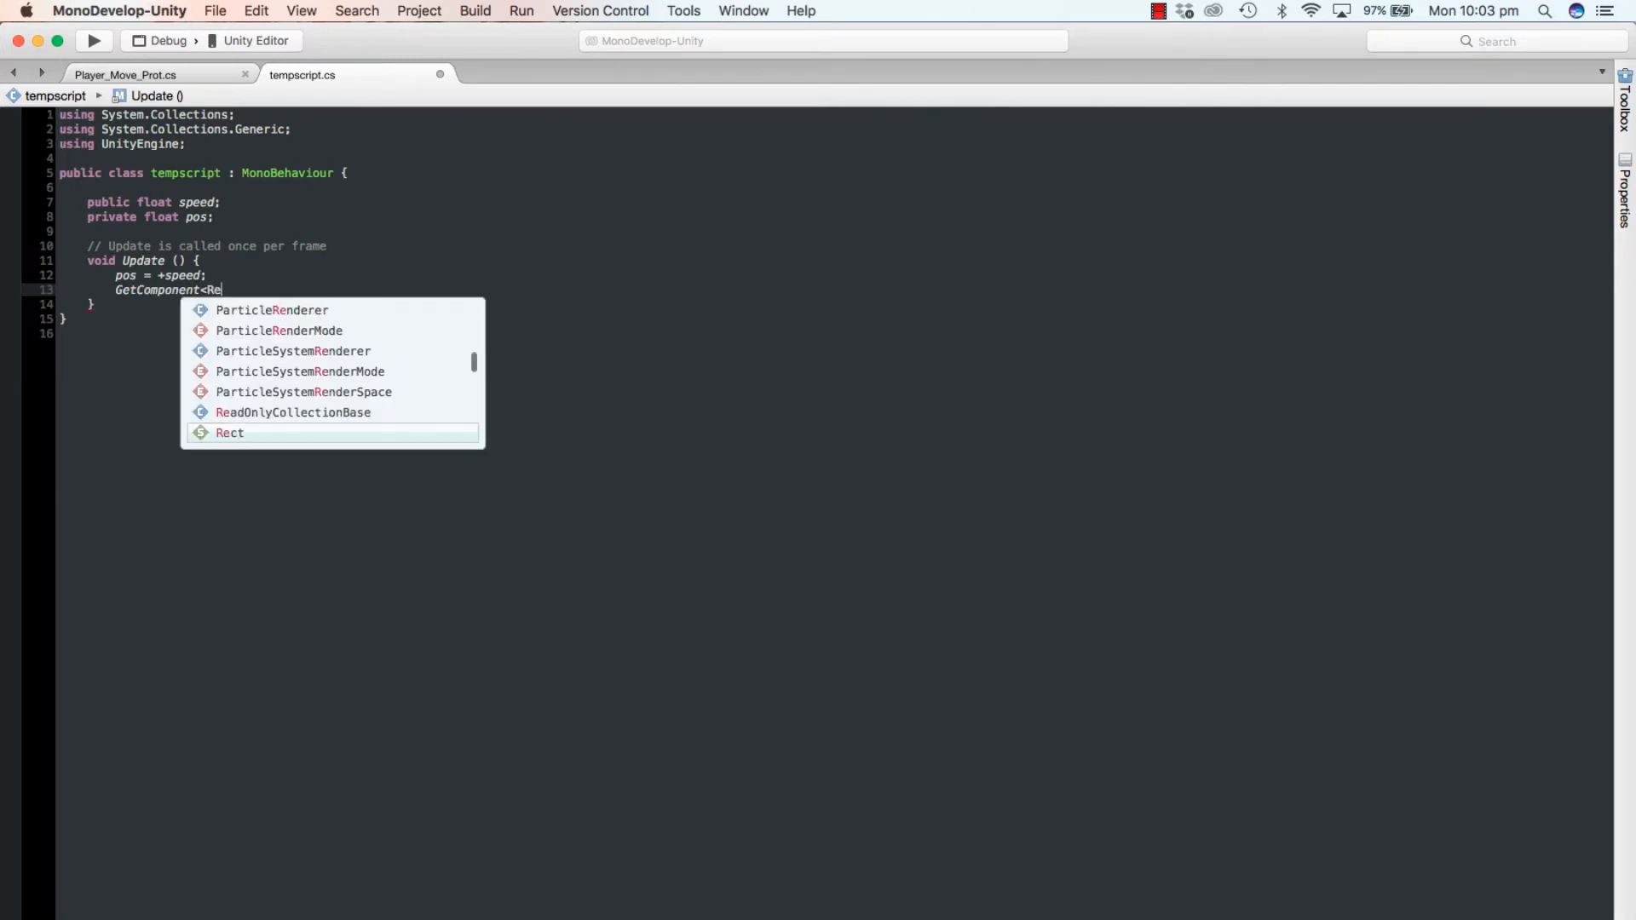
type("nderer>()")
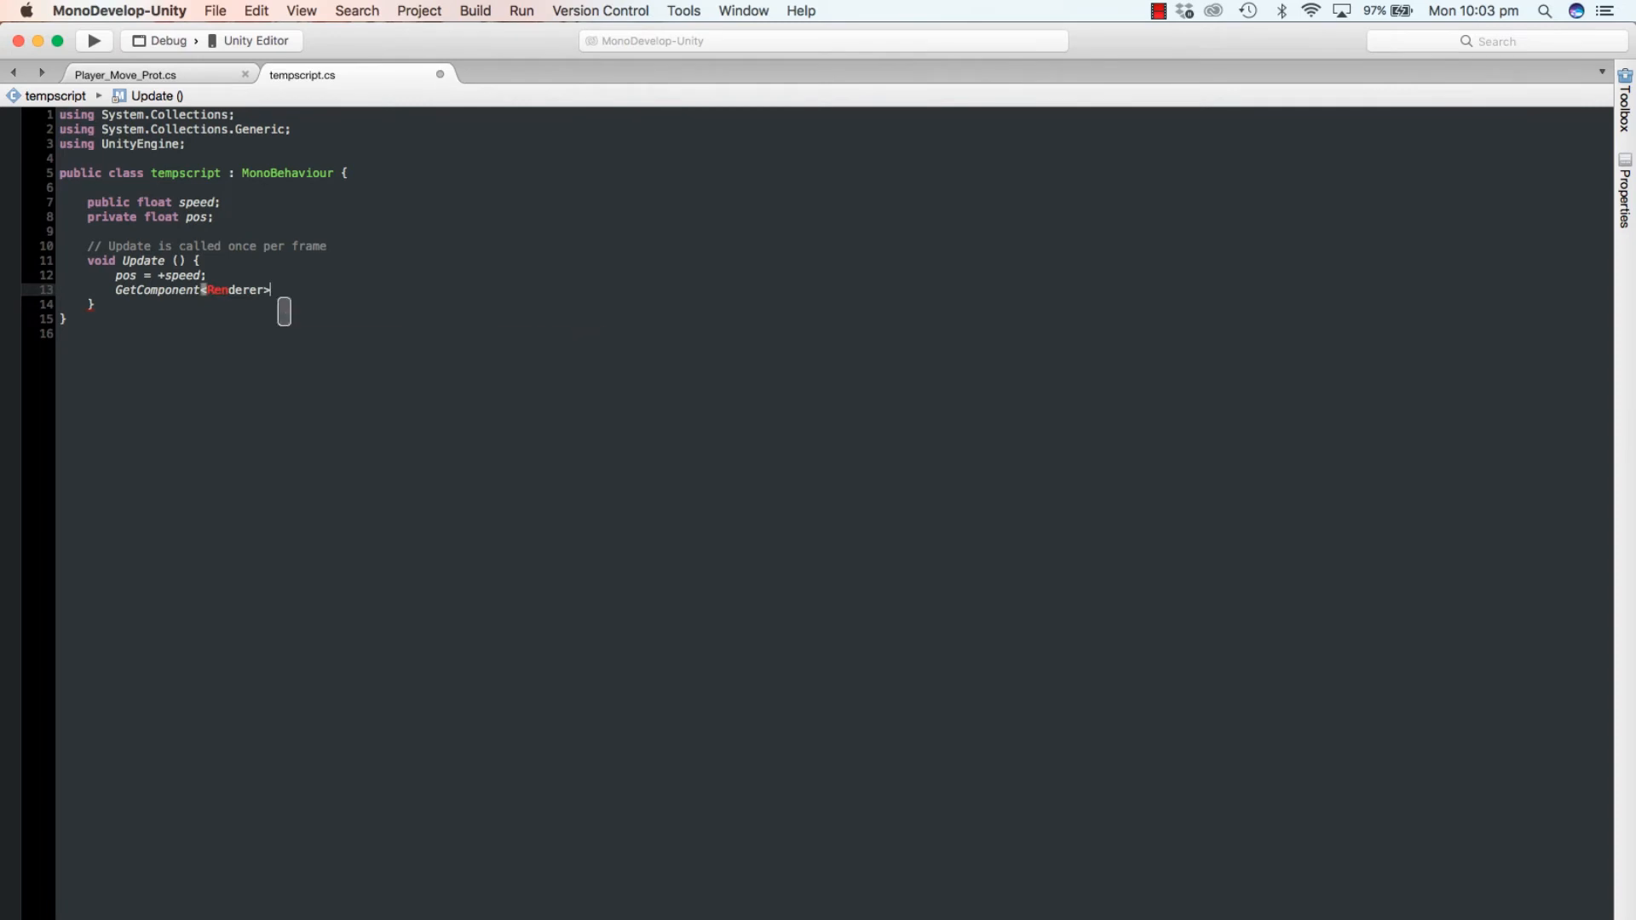
type(".ma")
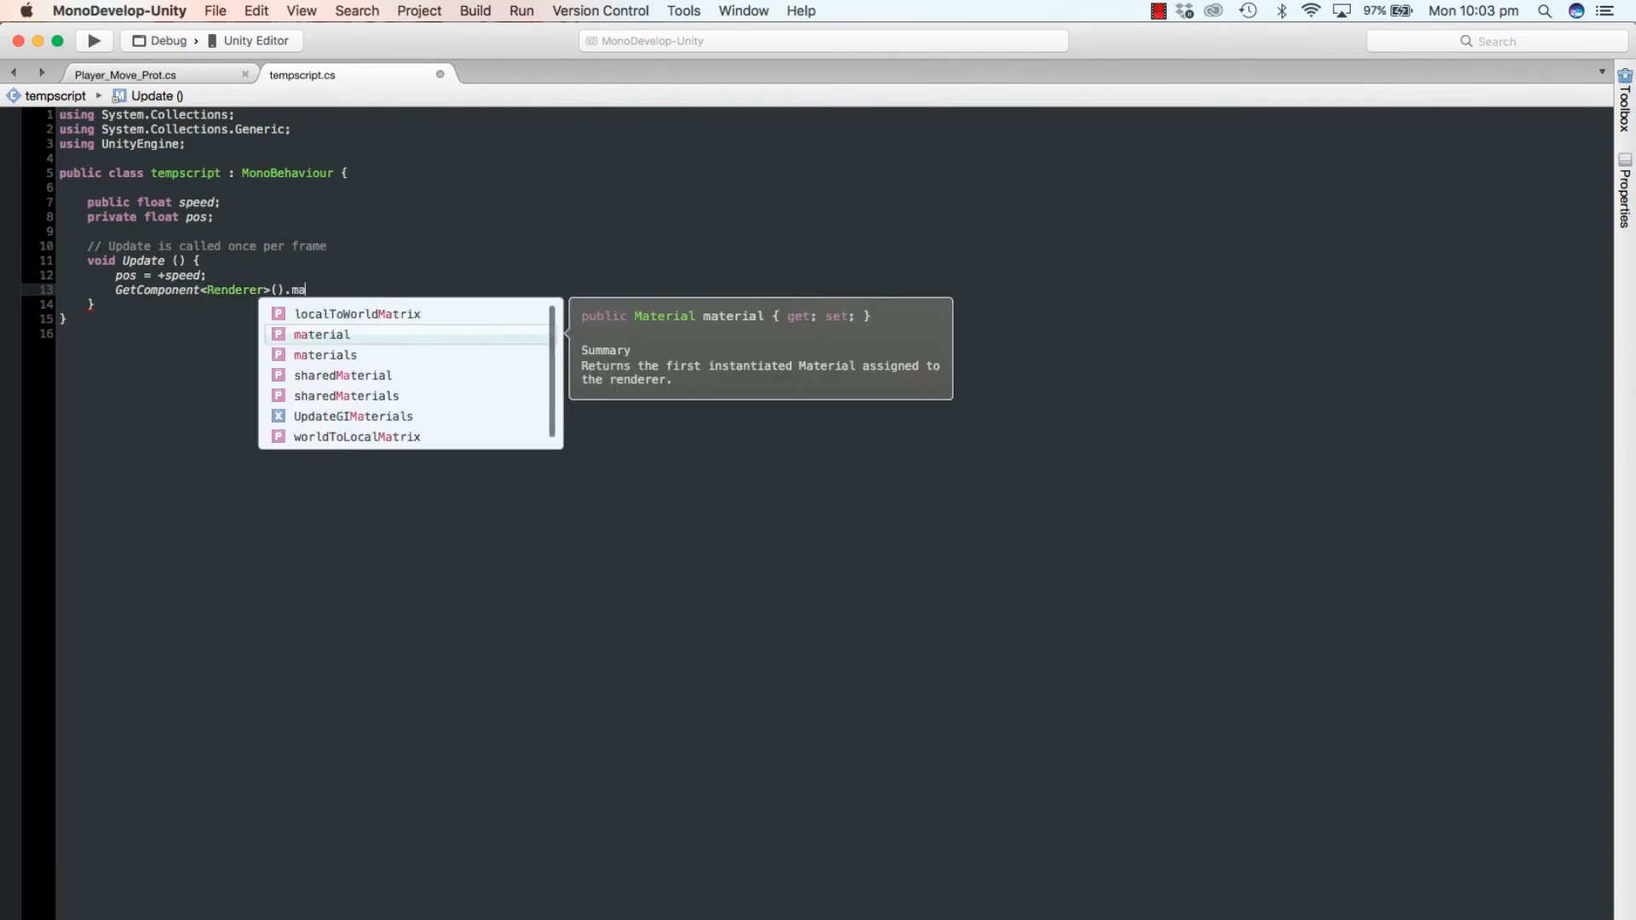
type("terial =")
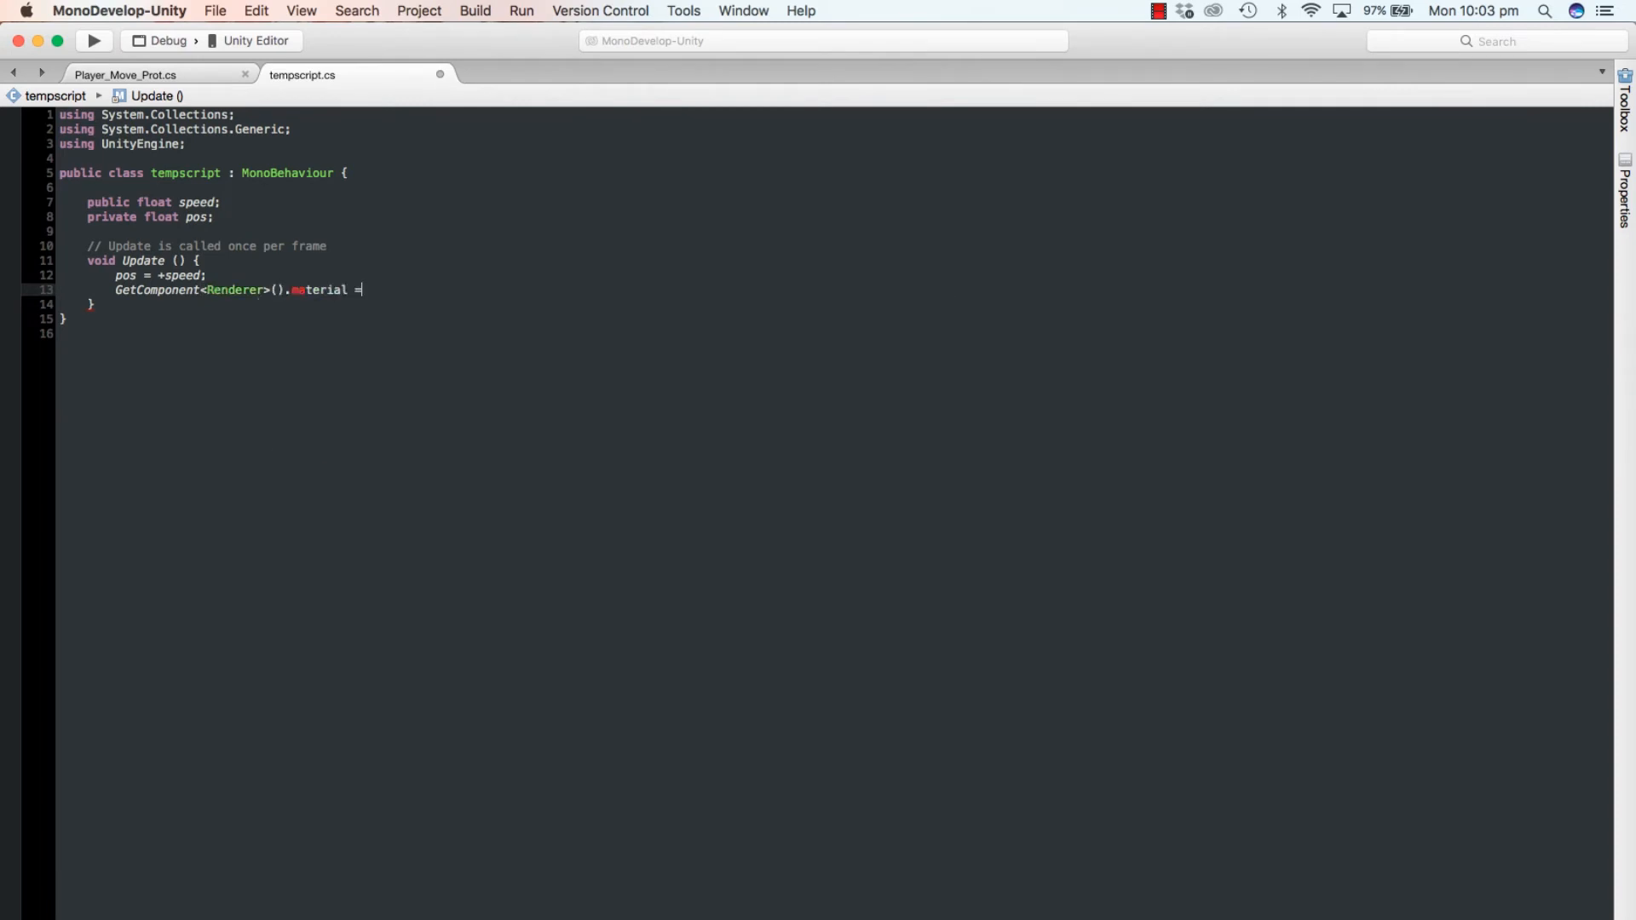
type(" new Ve")
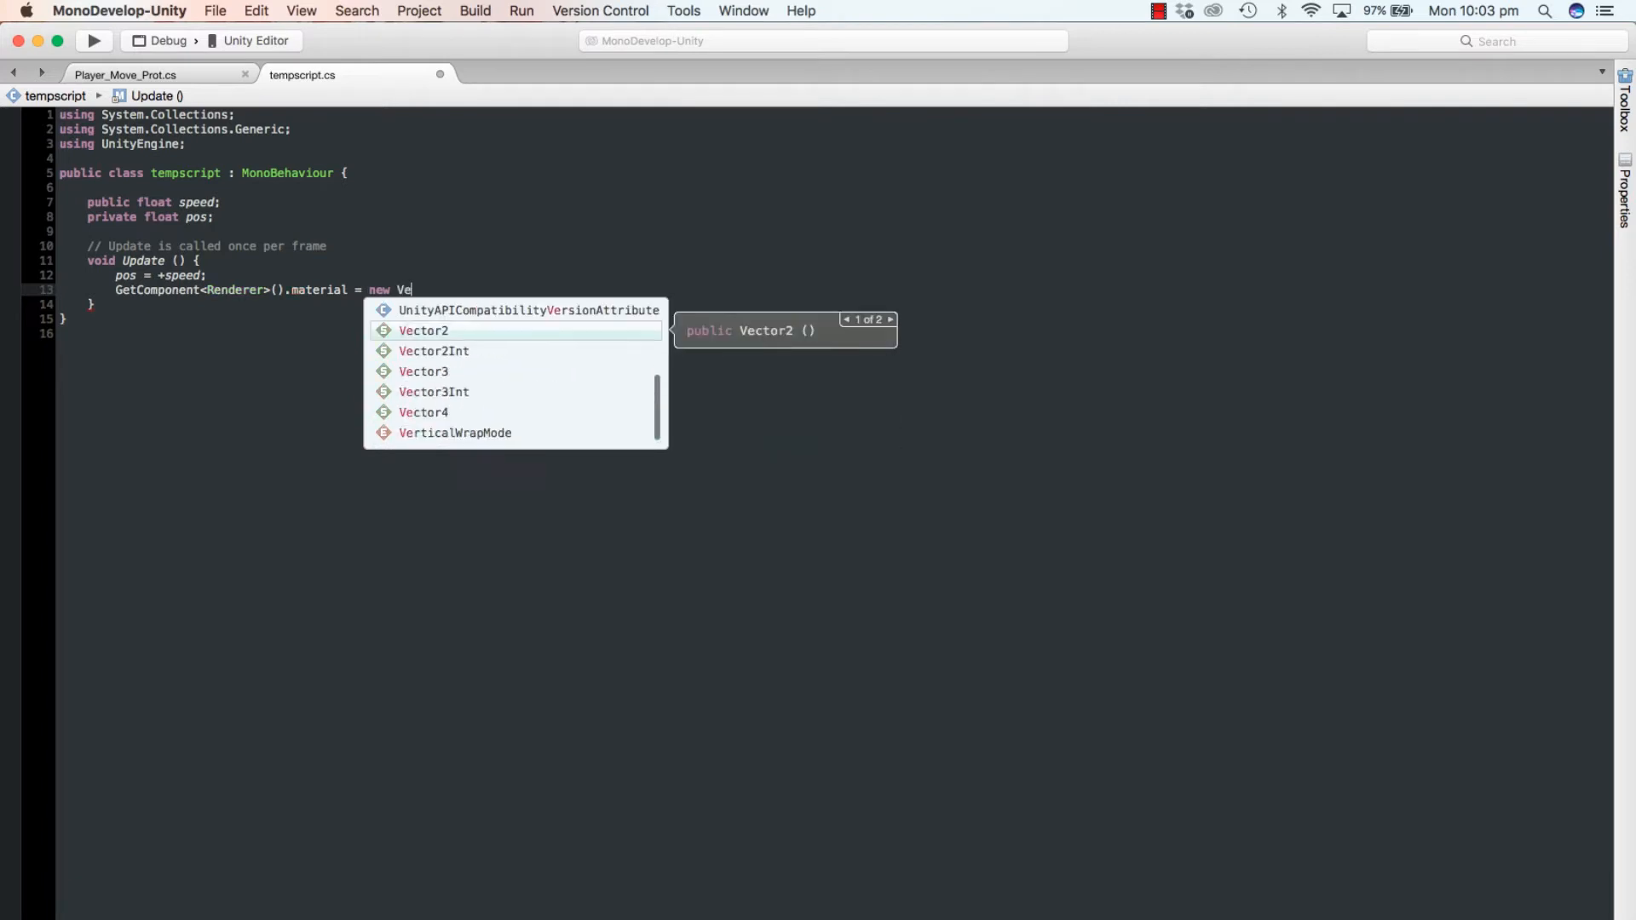
type("ct")
key("BackSpace")
key("BackSpace")
key("BackSpace")
key("BackSpace")
key("BackSpace")
key("BackSpace")
key("BackSpace")
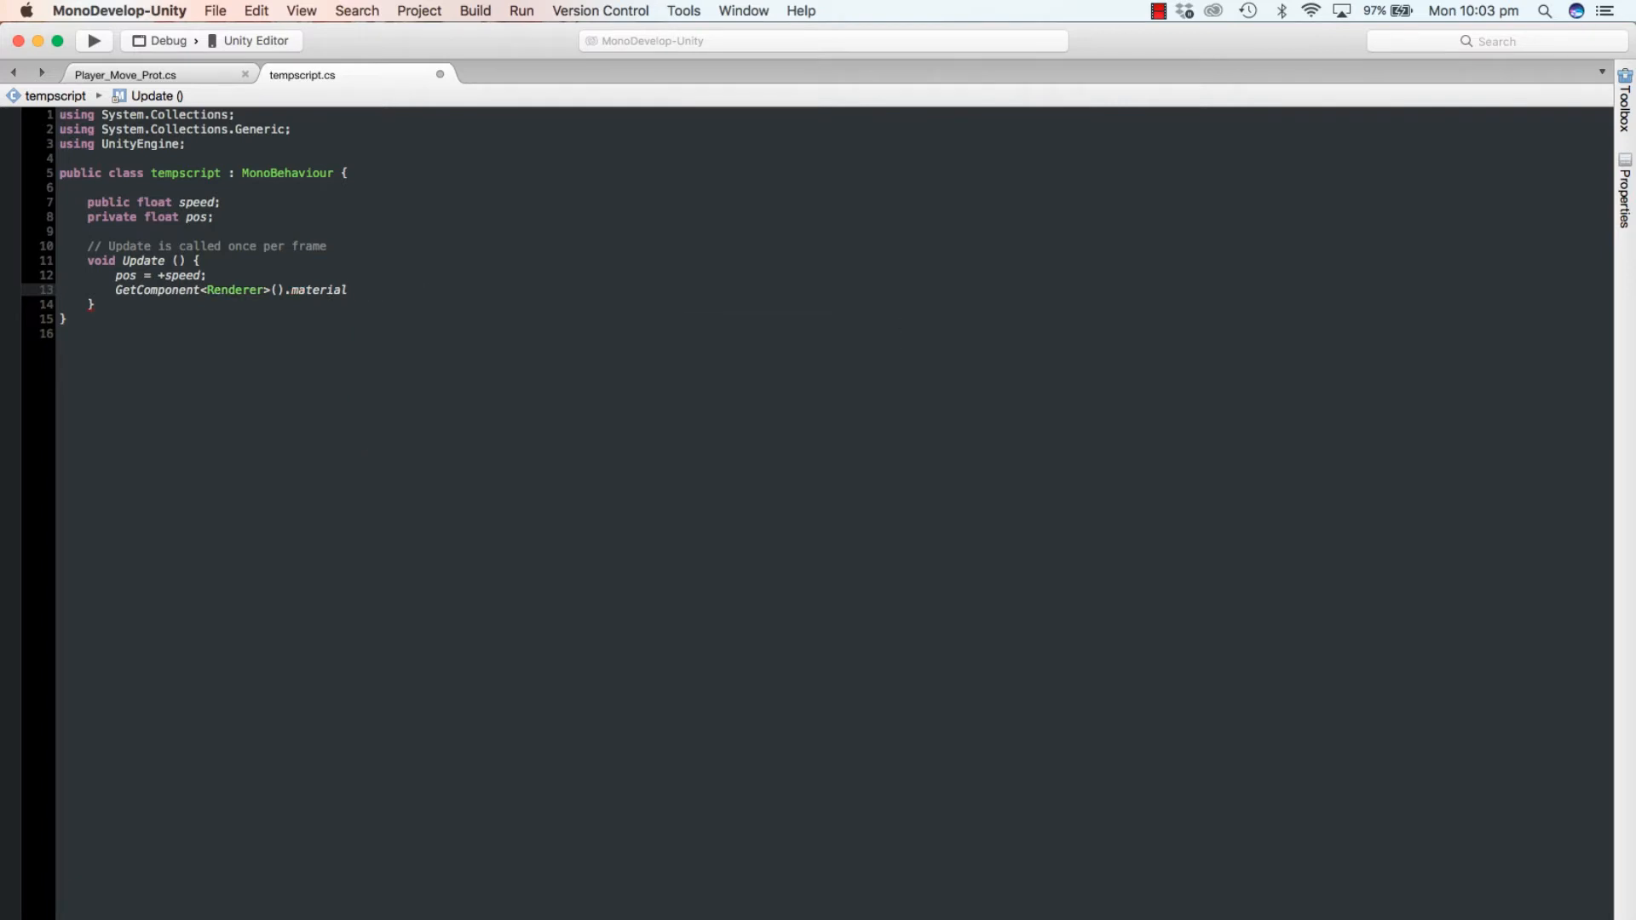
Step: Complete the renderer statement with .mainTextureOffset = new Vector2 (pos, 0); and save the script
type(".main")
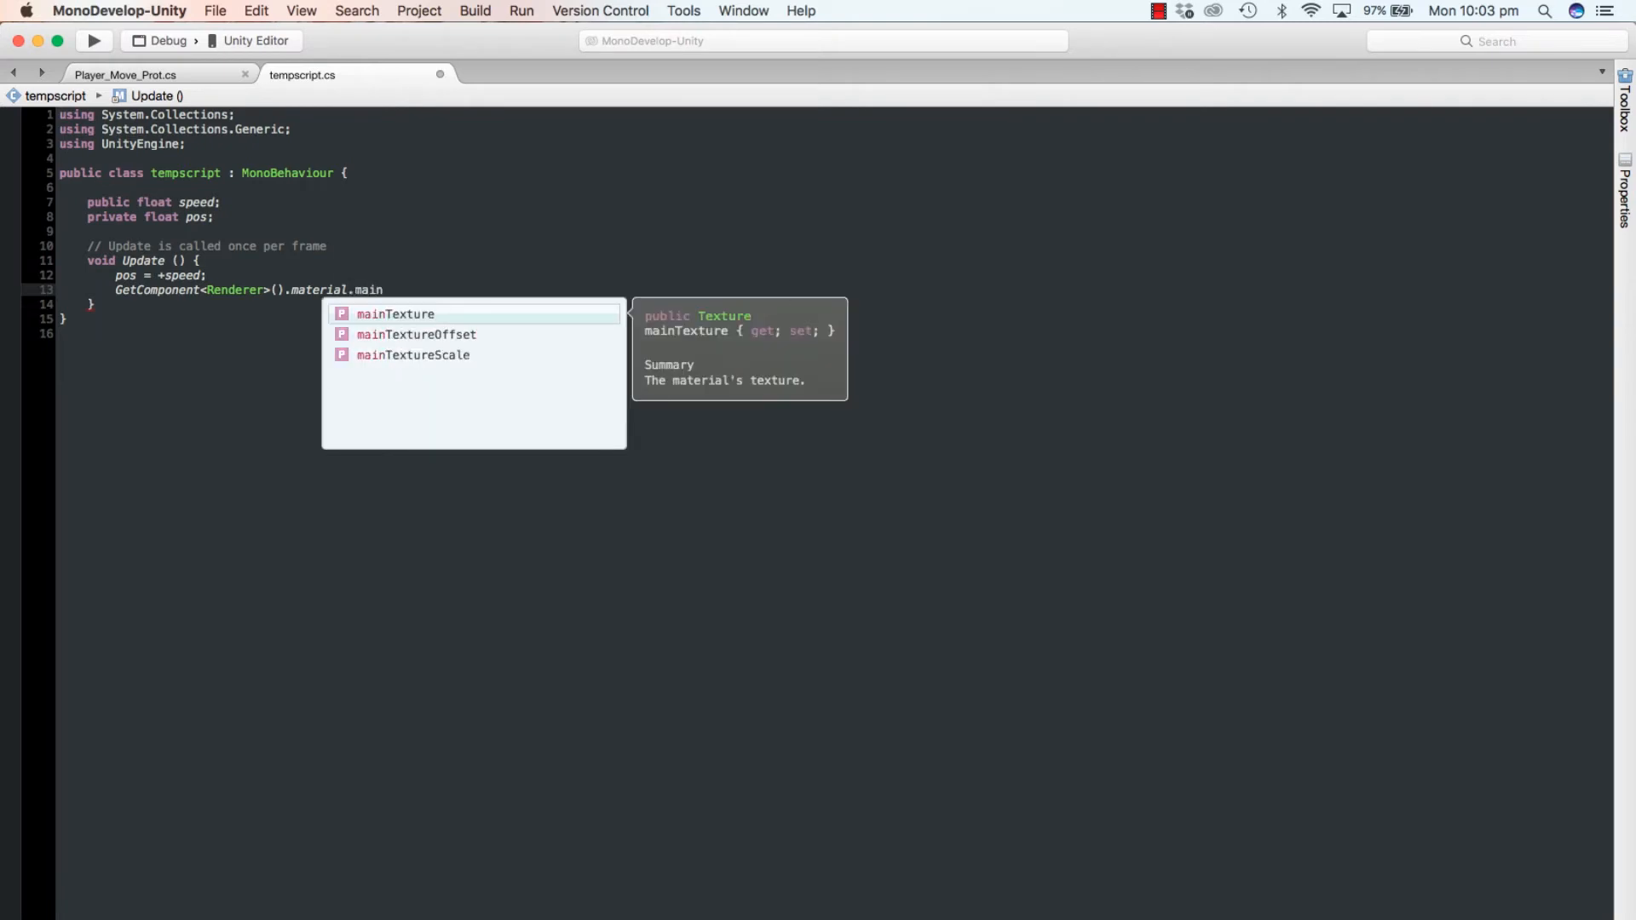
key("Down")
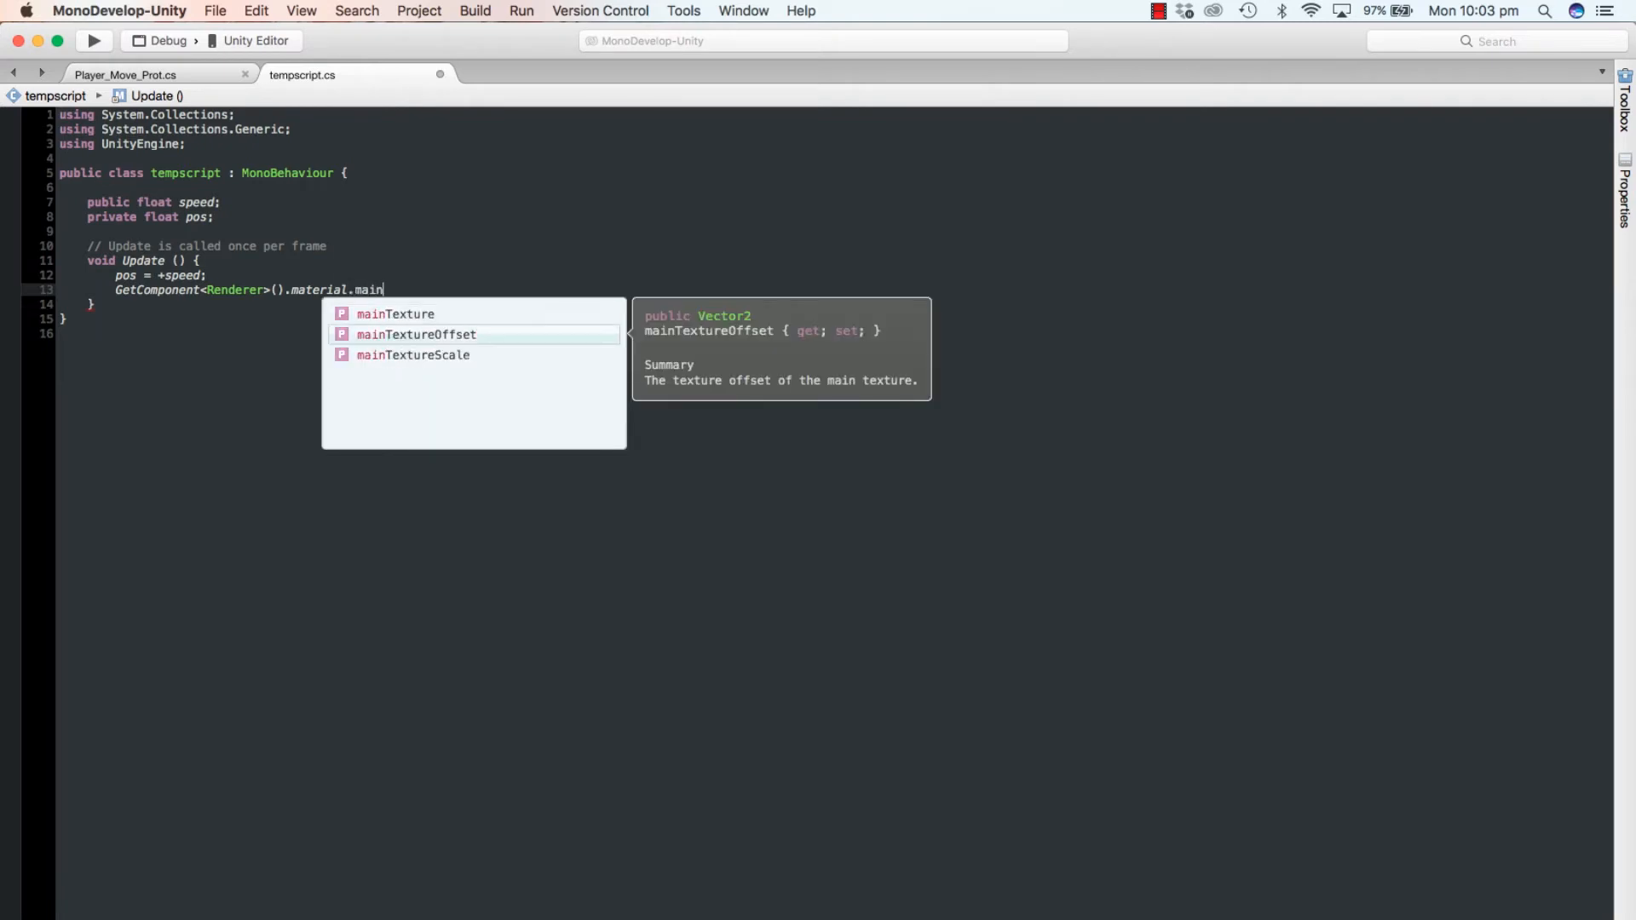
type("TextureOffset = new")
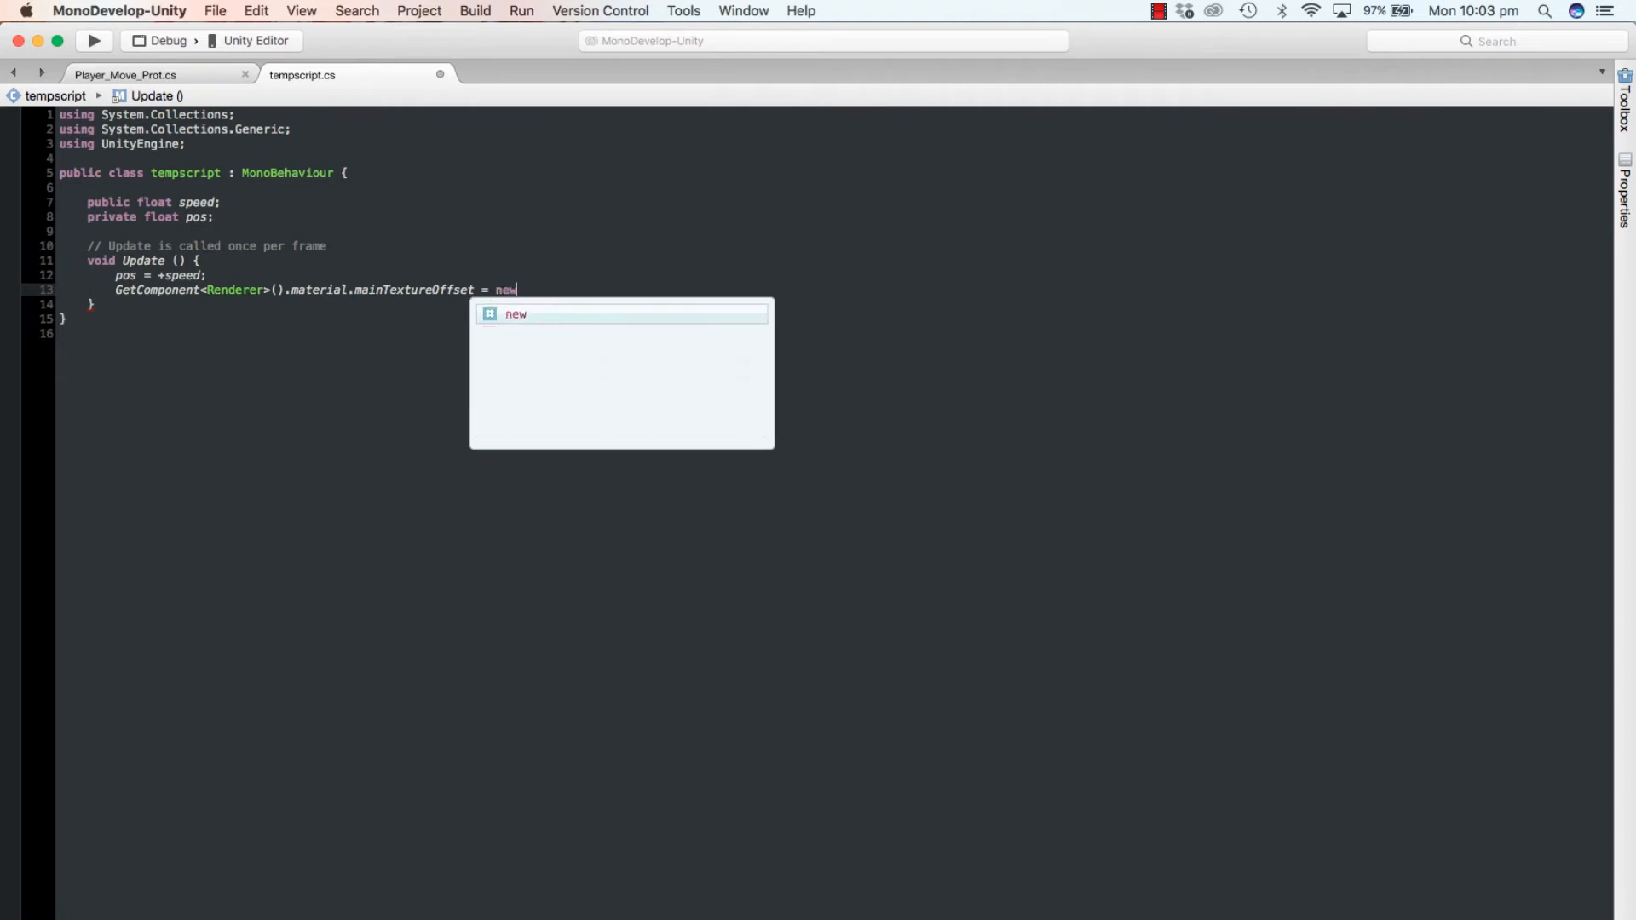
type(" Vector")
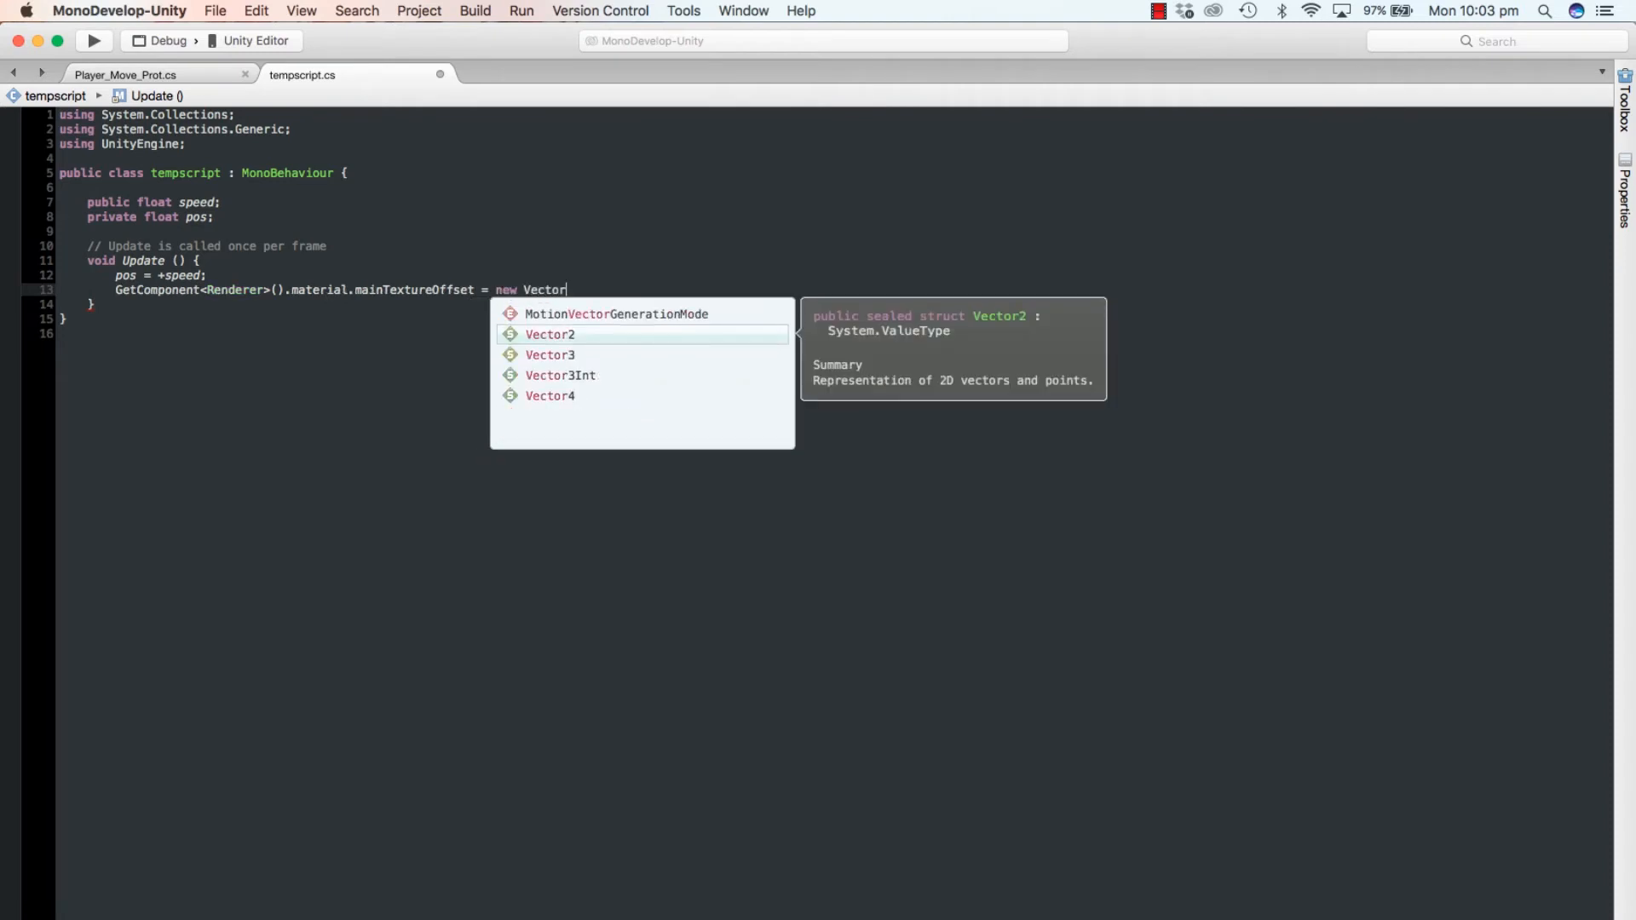
type("2 (po")
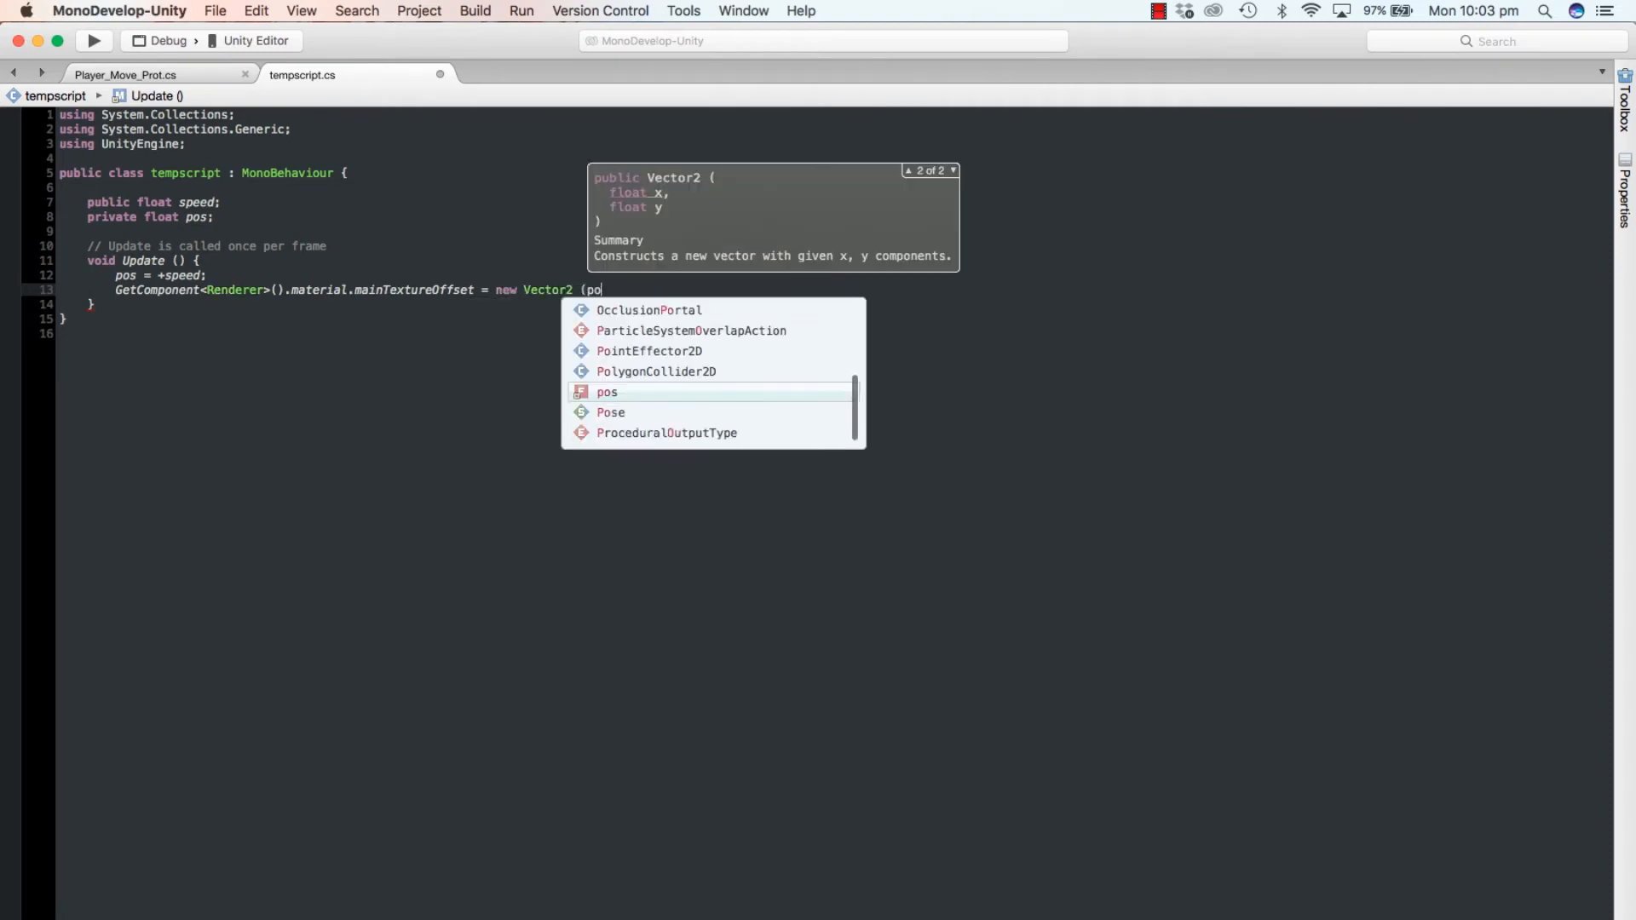
type("s, ")
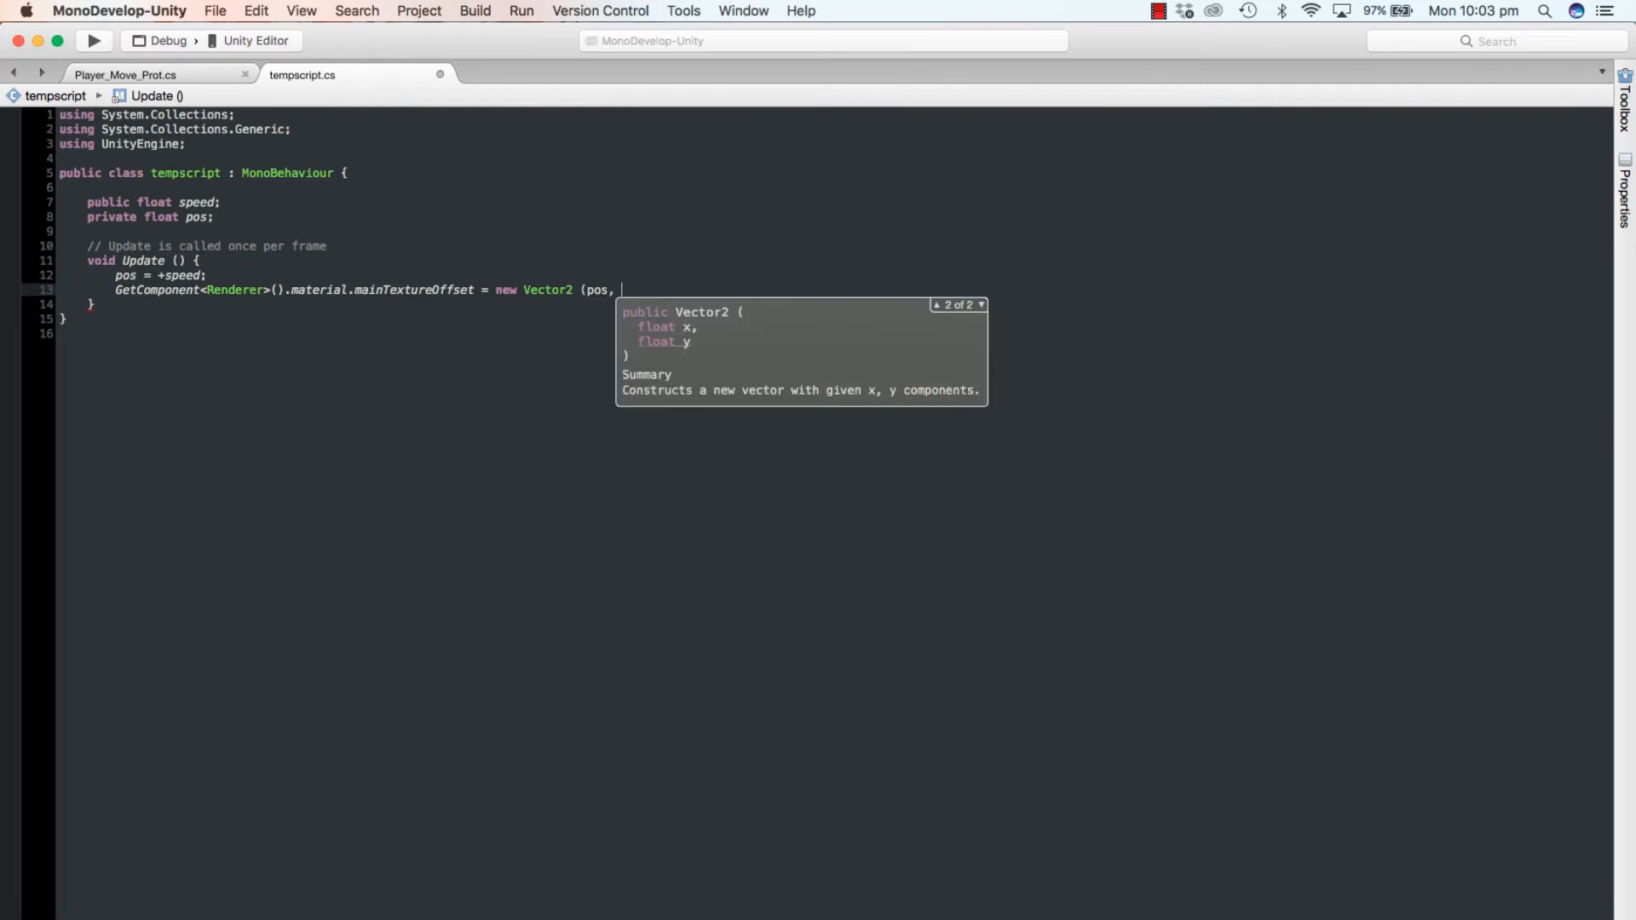
type("0);")
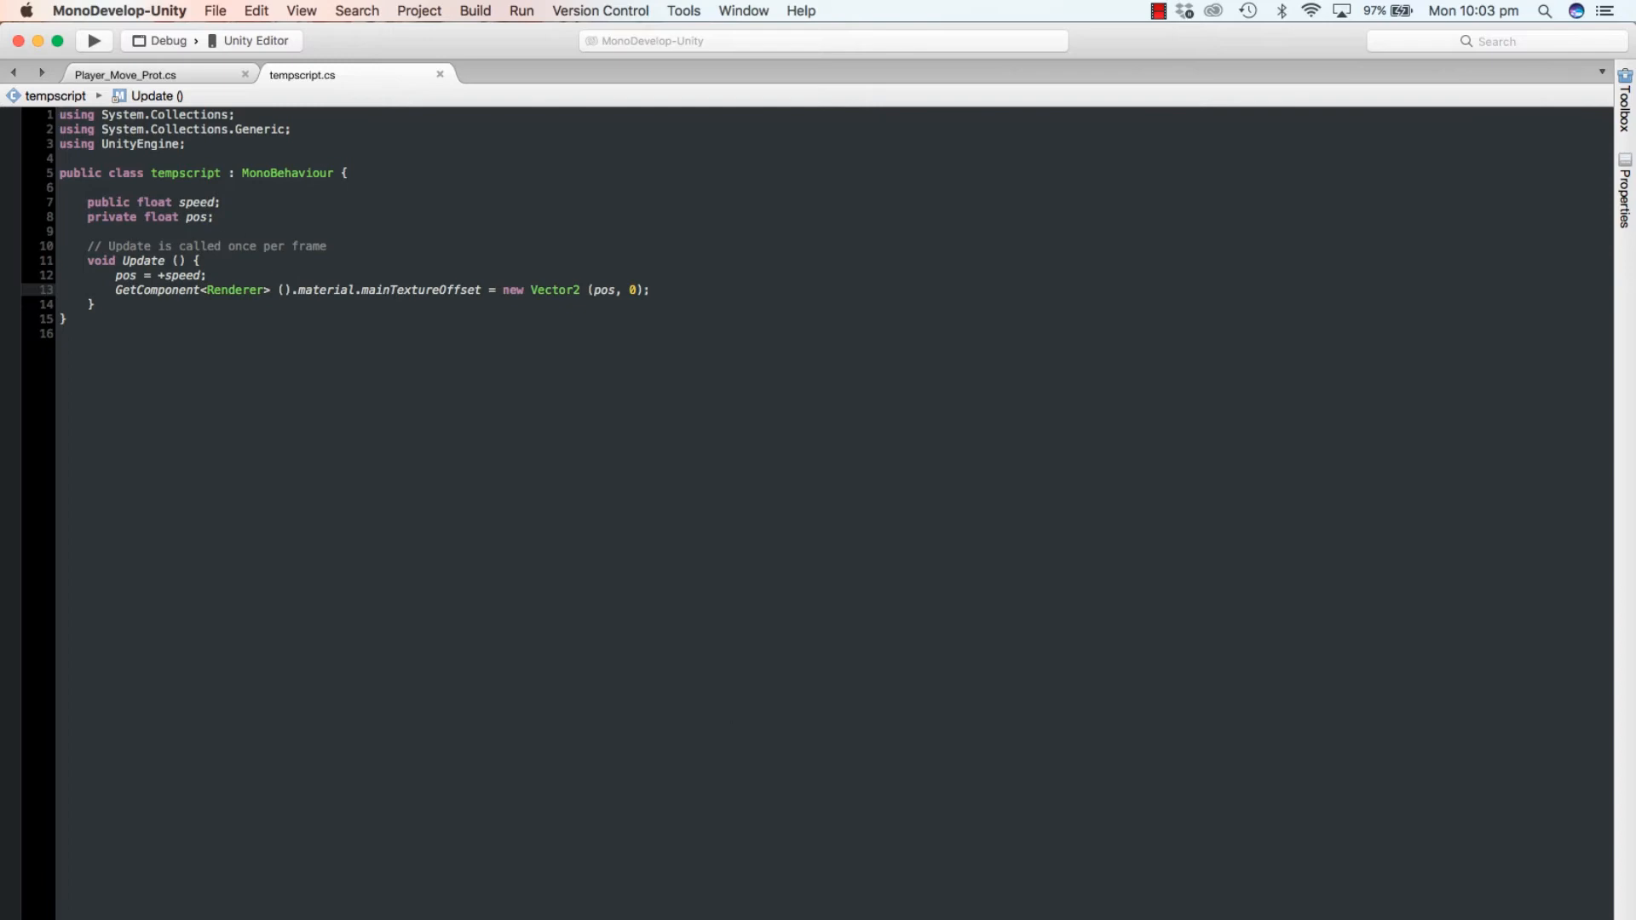
Step: Switch to Unity and apply the Repeat wrap mode to the landscape_rand1 texture in the TempArt folder
key("super+Tab")
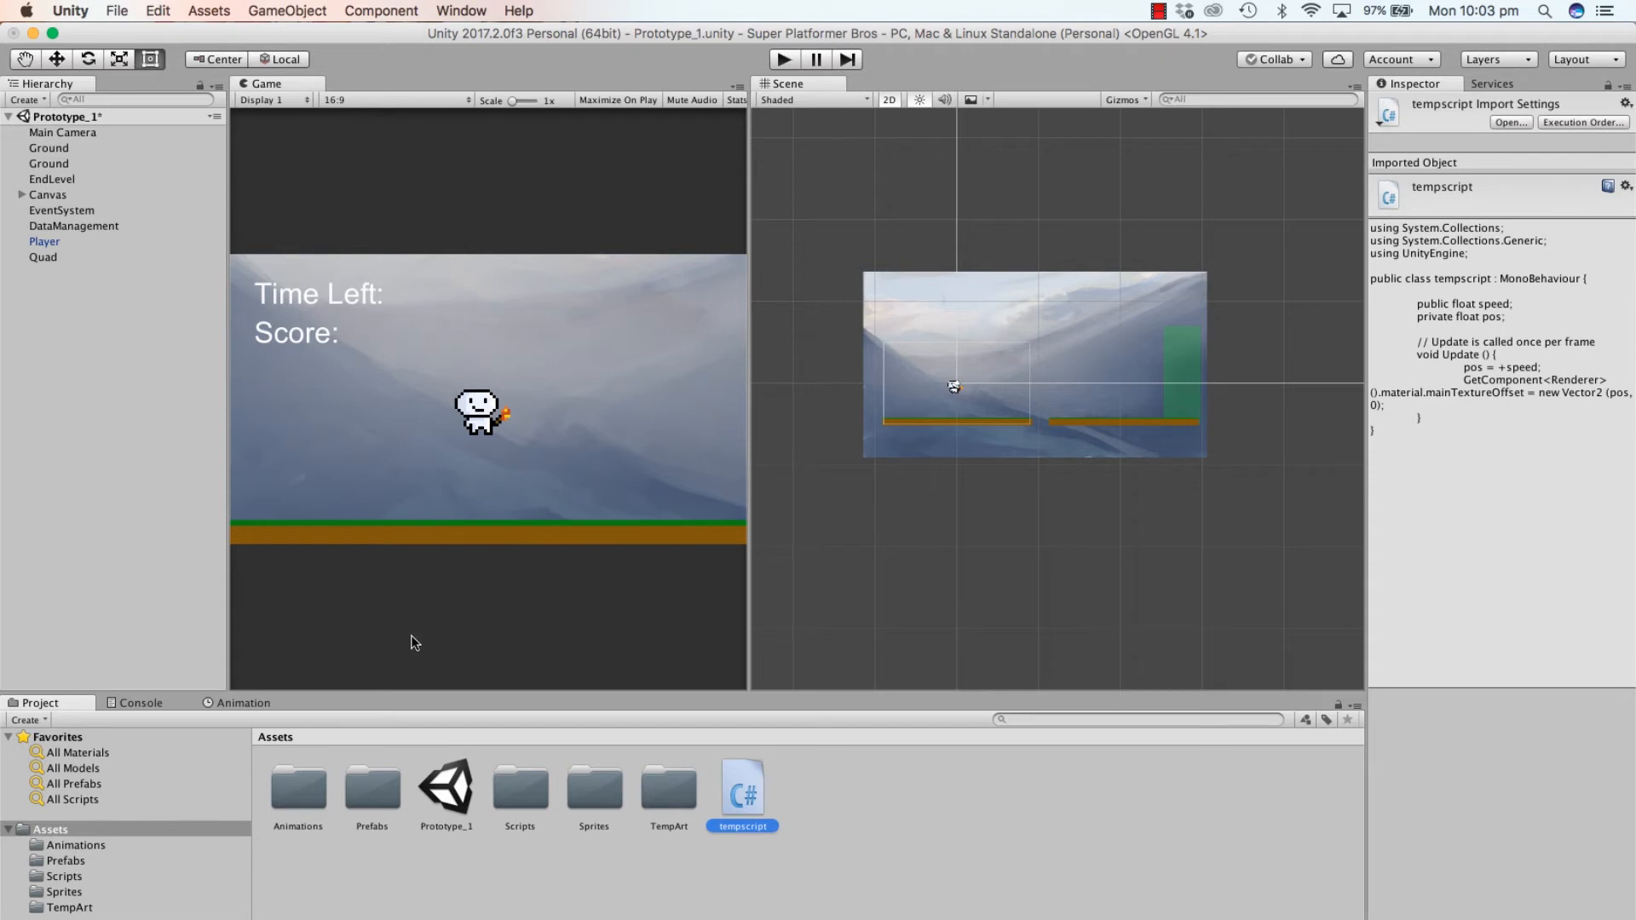
double_click(650, 780)
left_click(442, 782)
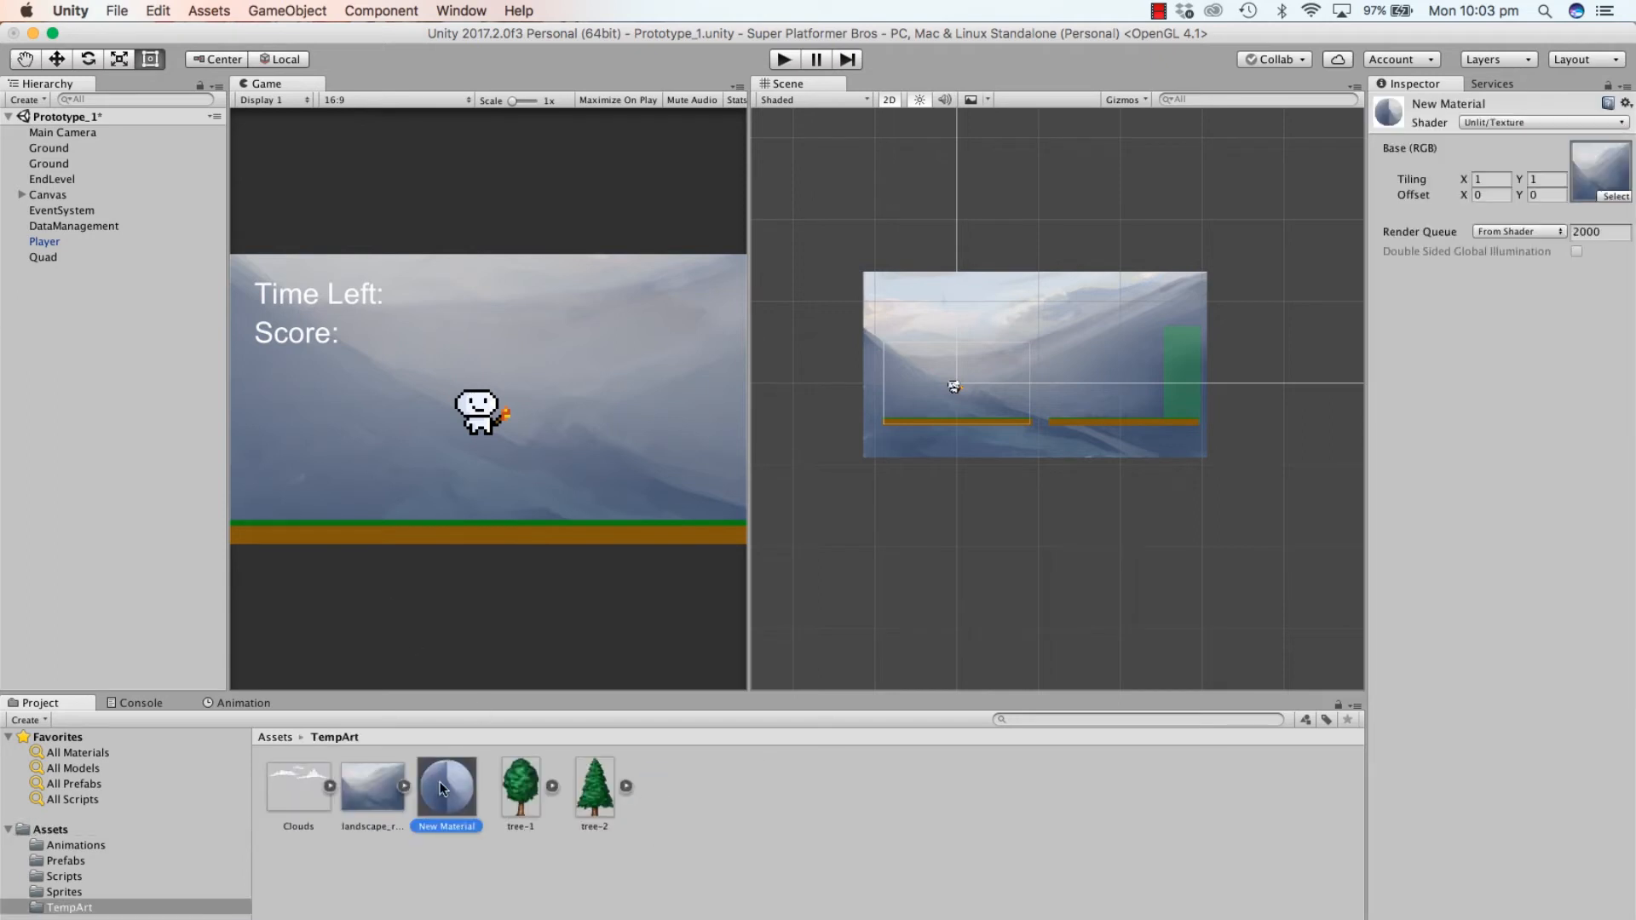
left_click(379, 794)
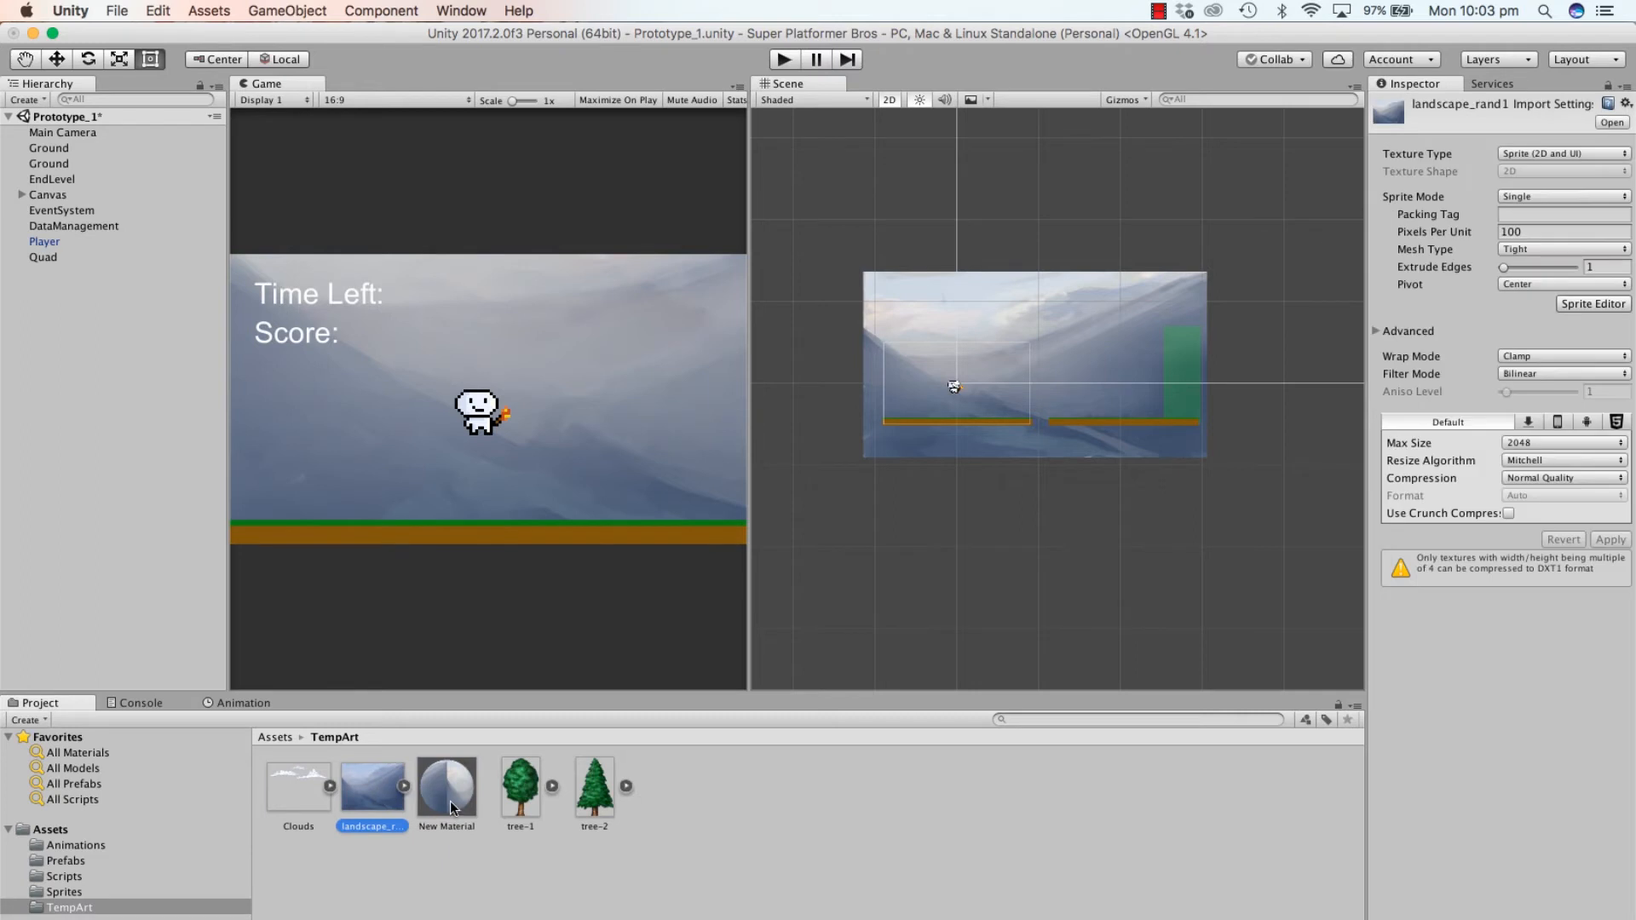
left_click(1517, 358)
left_click(1526, 348)
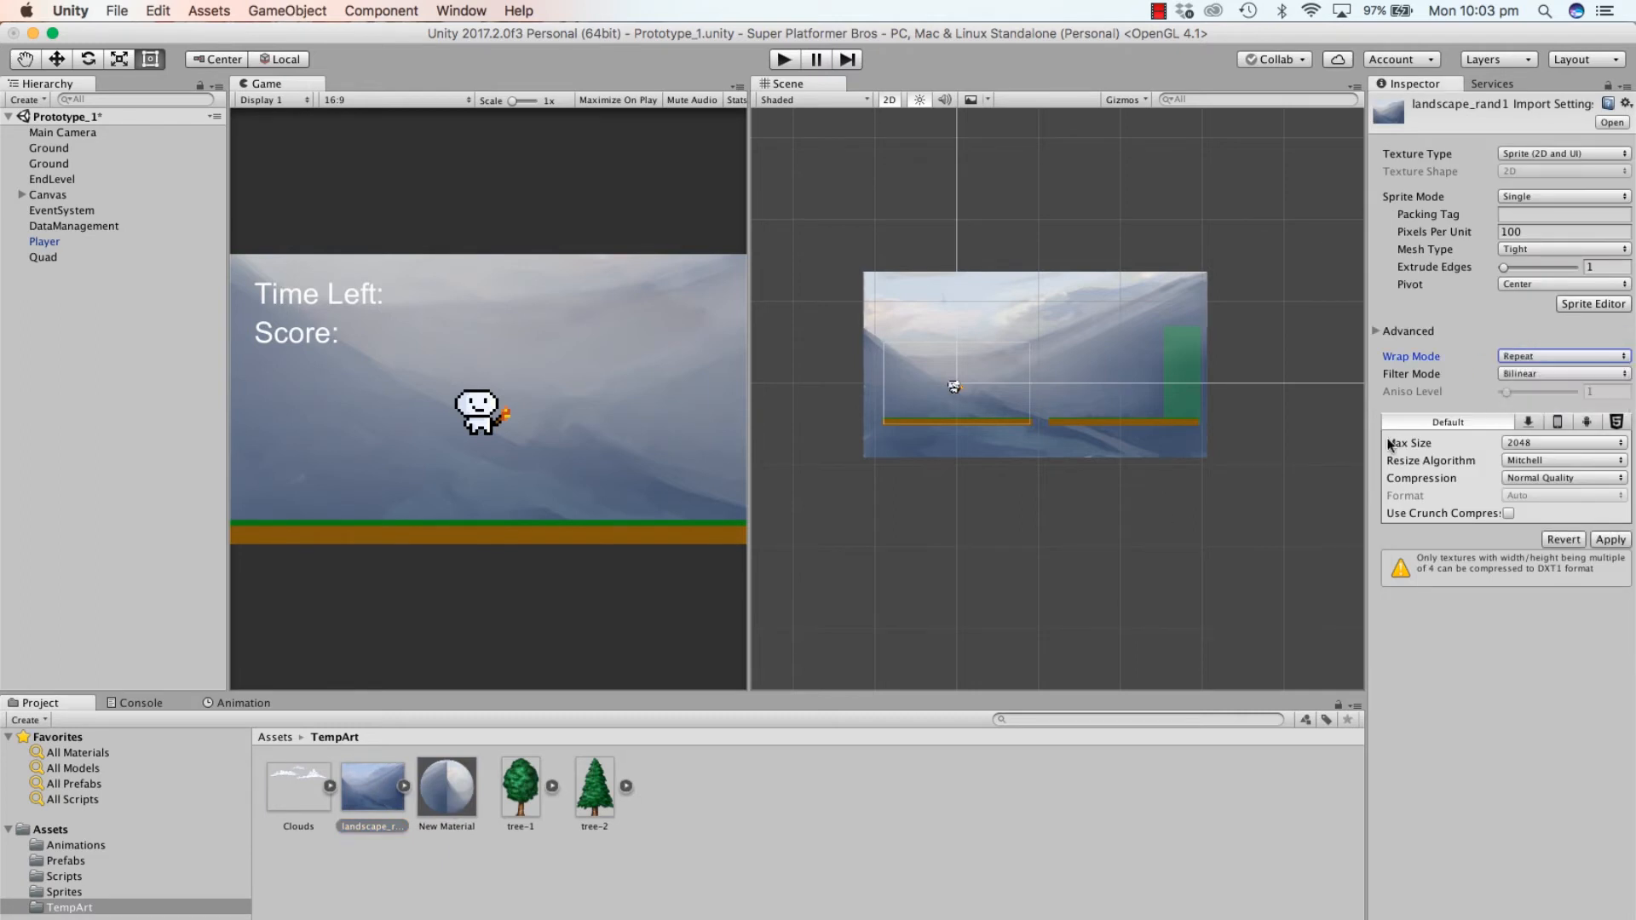
left_click(1596, 547)
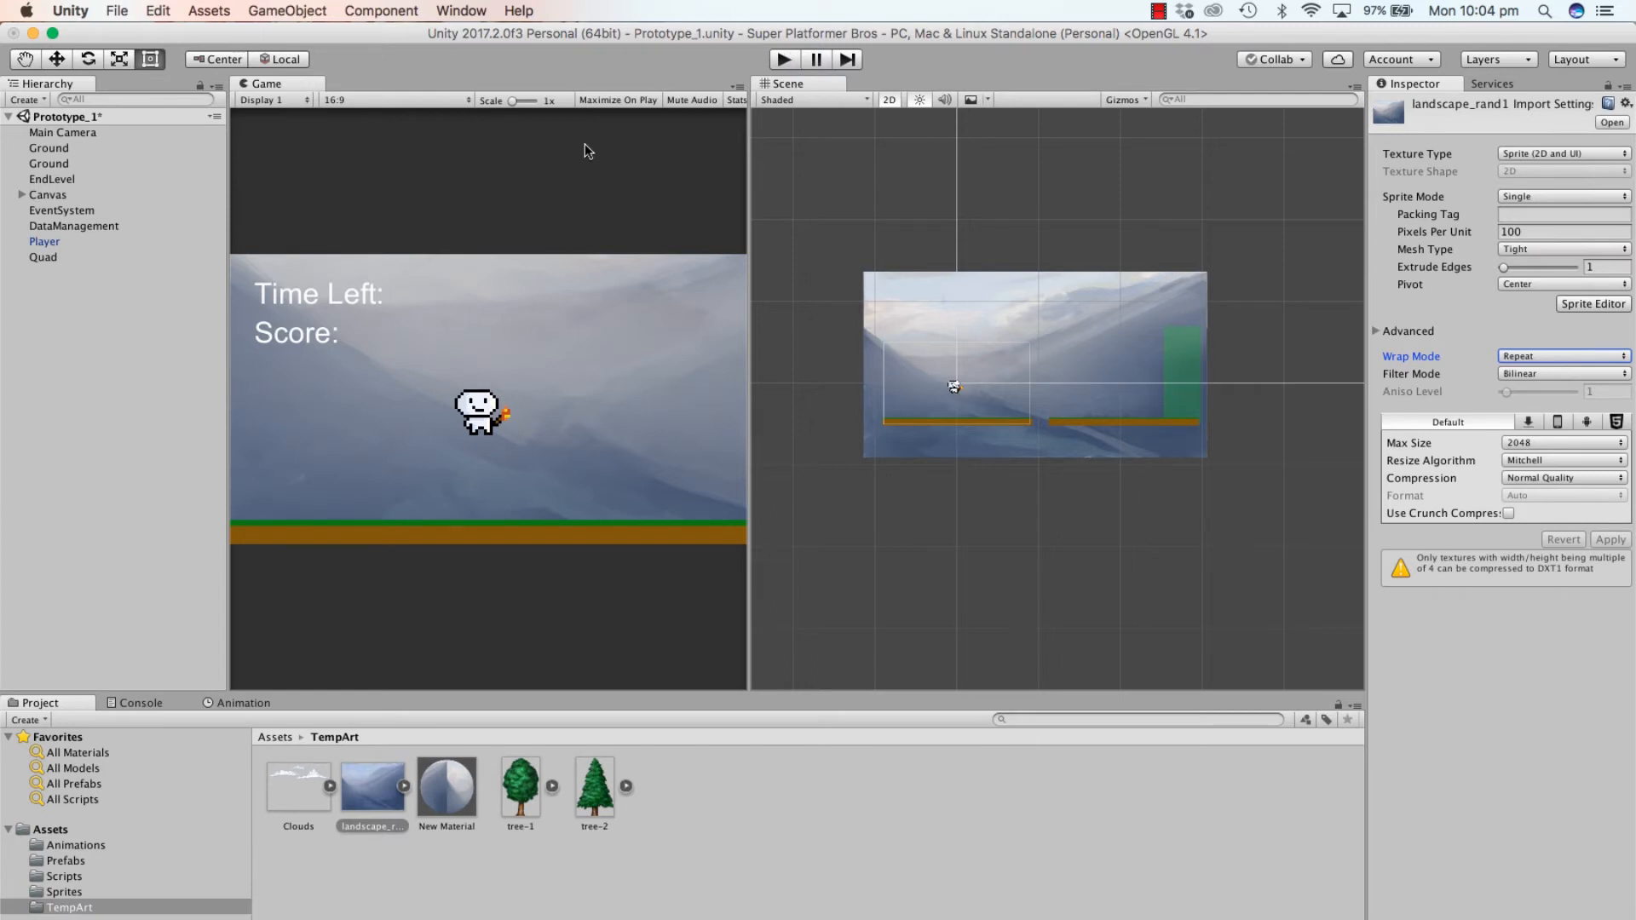
Step: Run the game with the Quad selected, raise its Tempscript Speed to 4.26 to test background scrolling, and stop the game
left_click(45, 257)
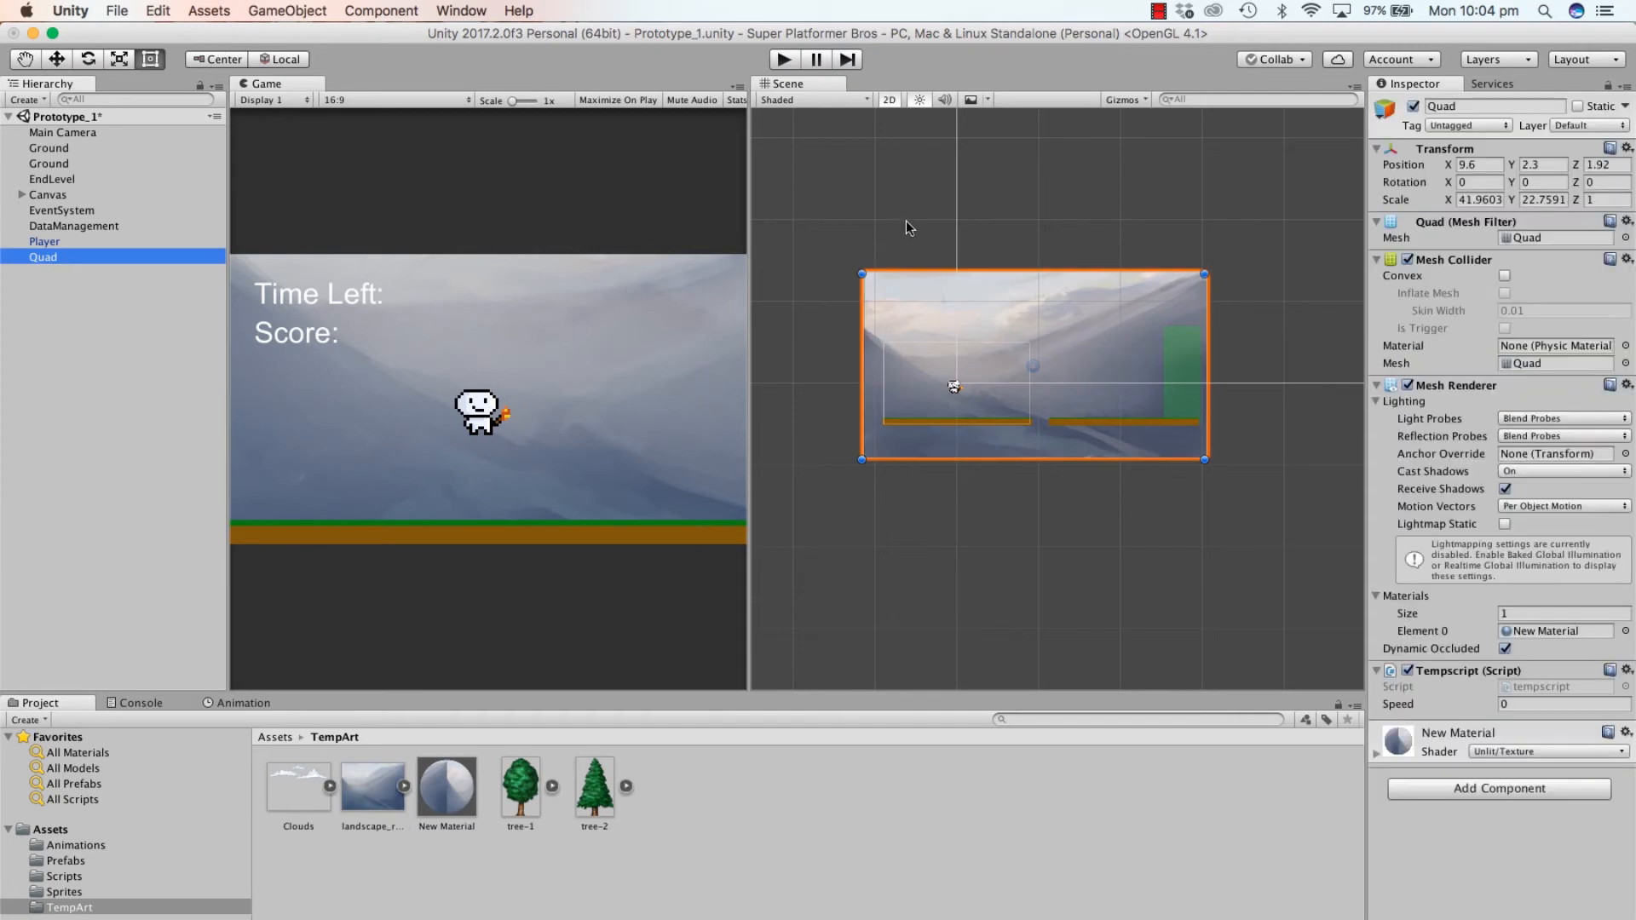
left_click(779, 56)
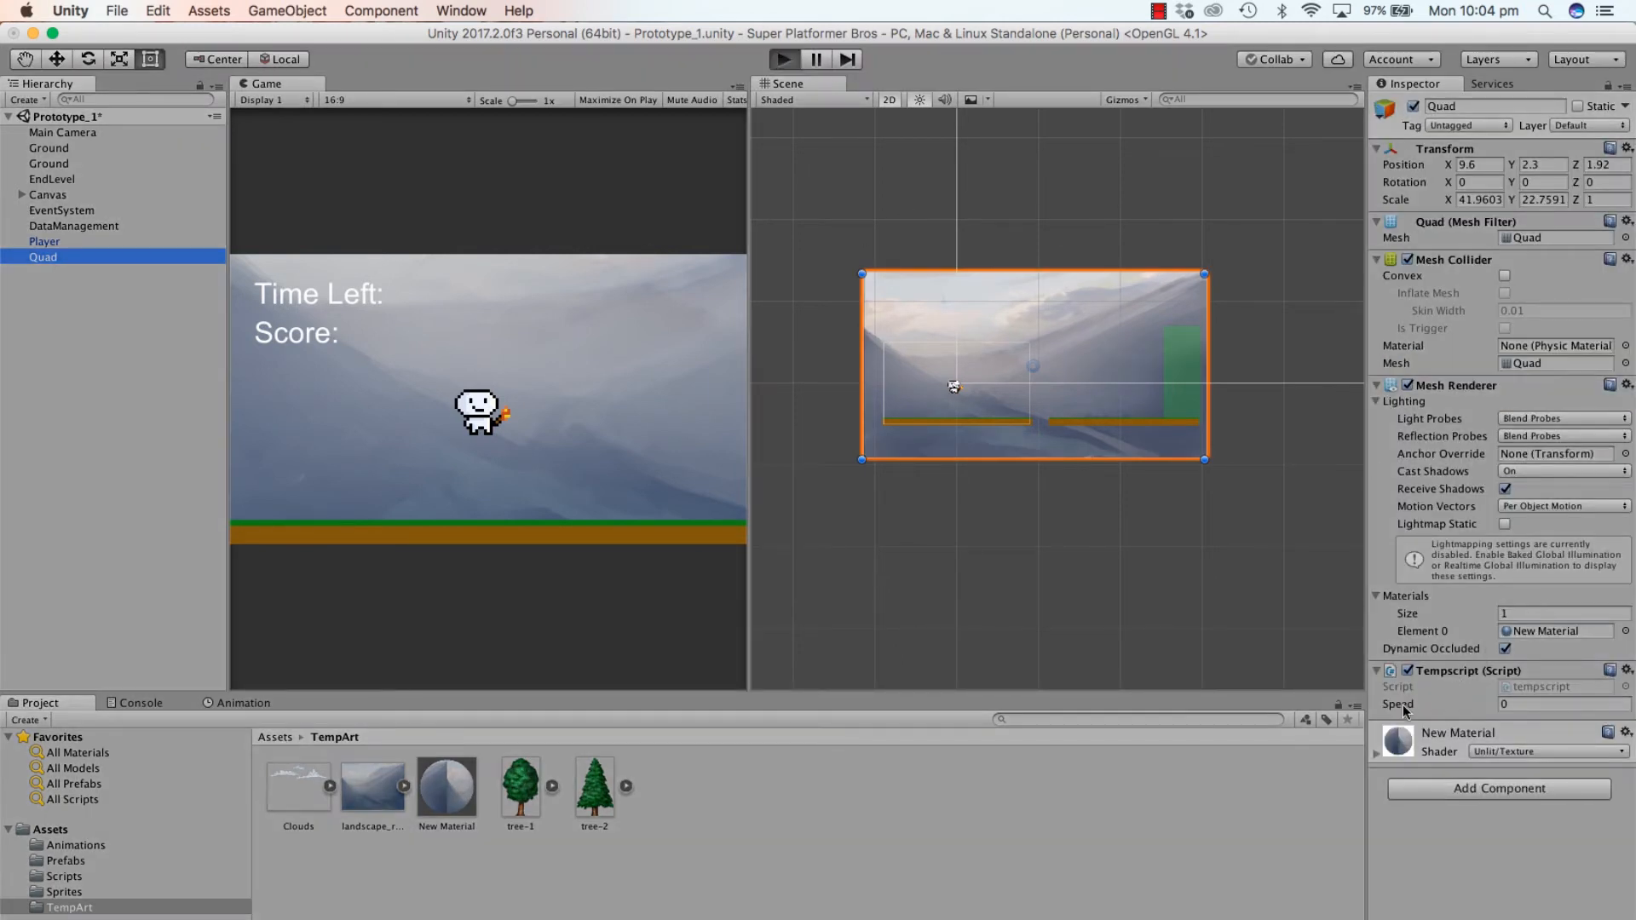
left_click_drag(1404, 710, 1482, 708)
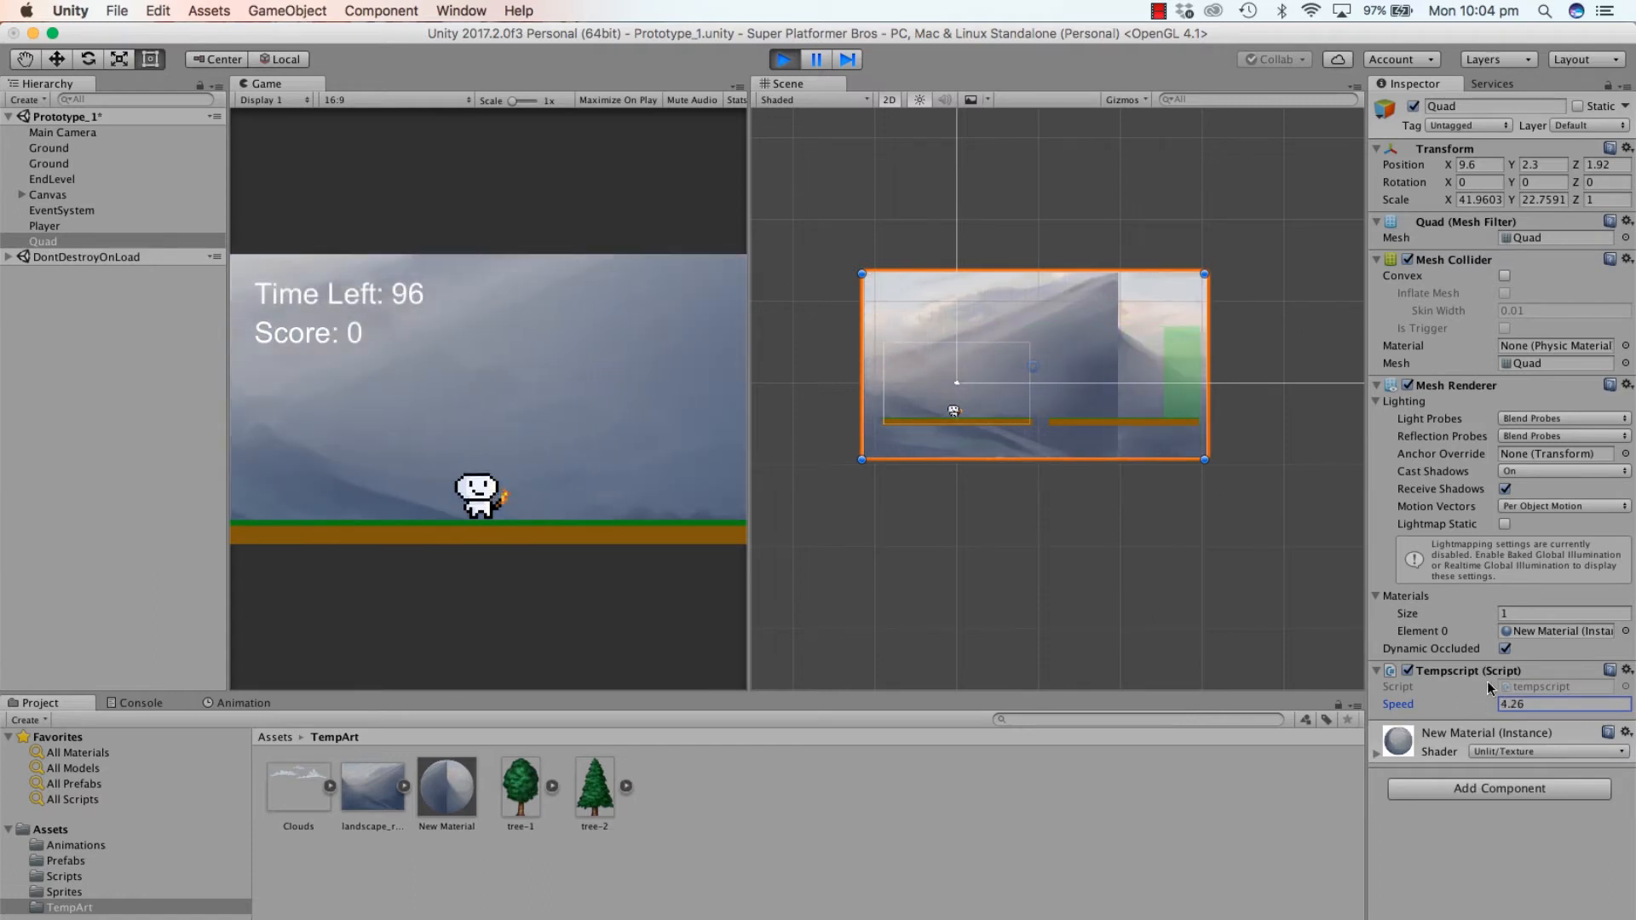
left_click(1421, 844)
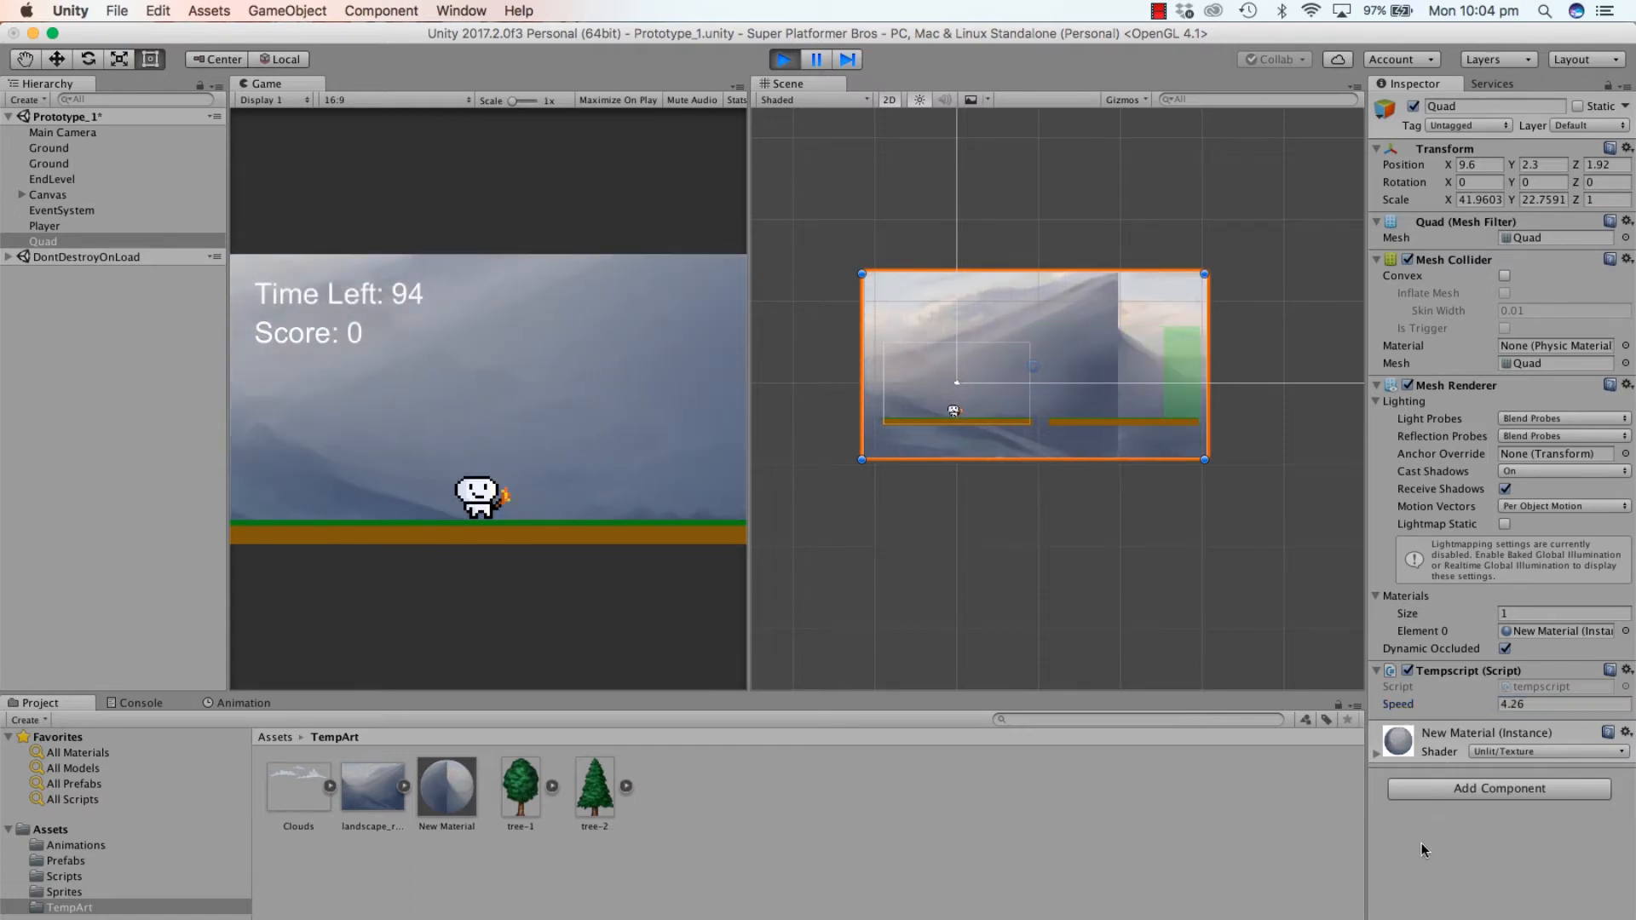
left_click(783, 62)
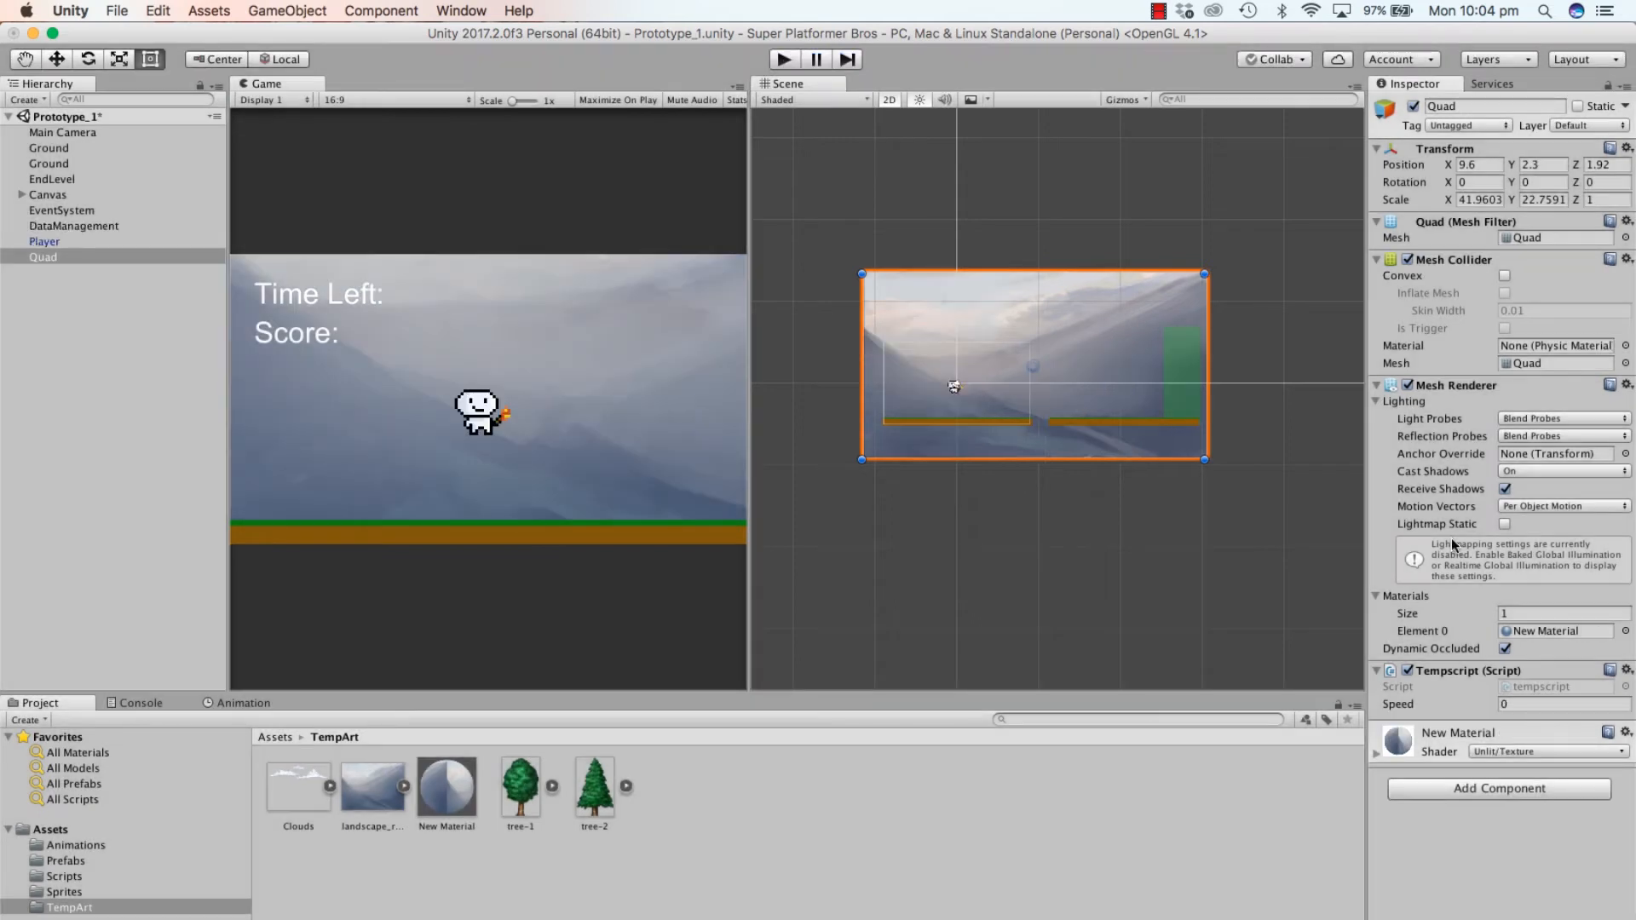
Step: Remove the Tempscript component from the Quad
left_click(1628, 672)
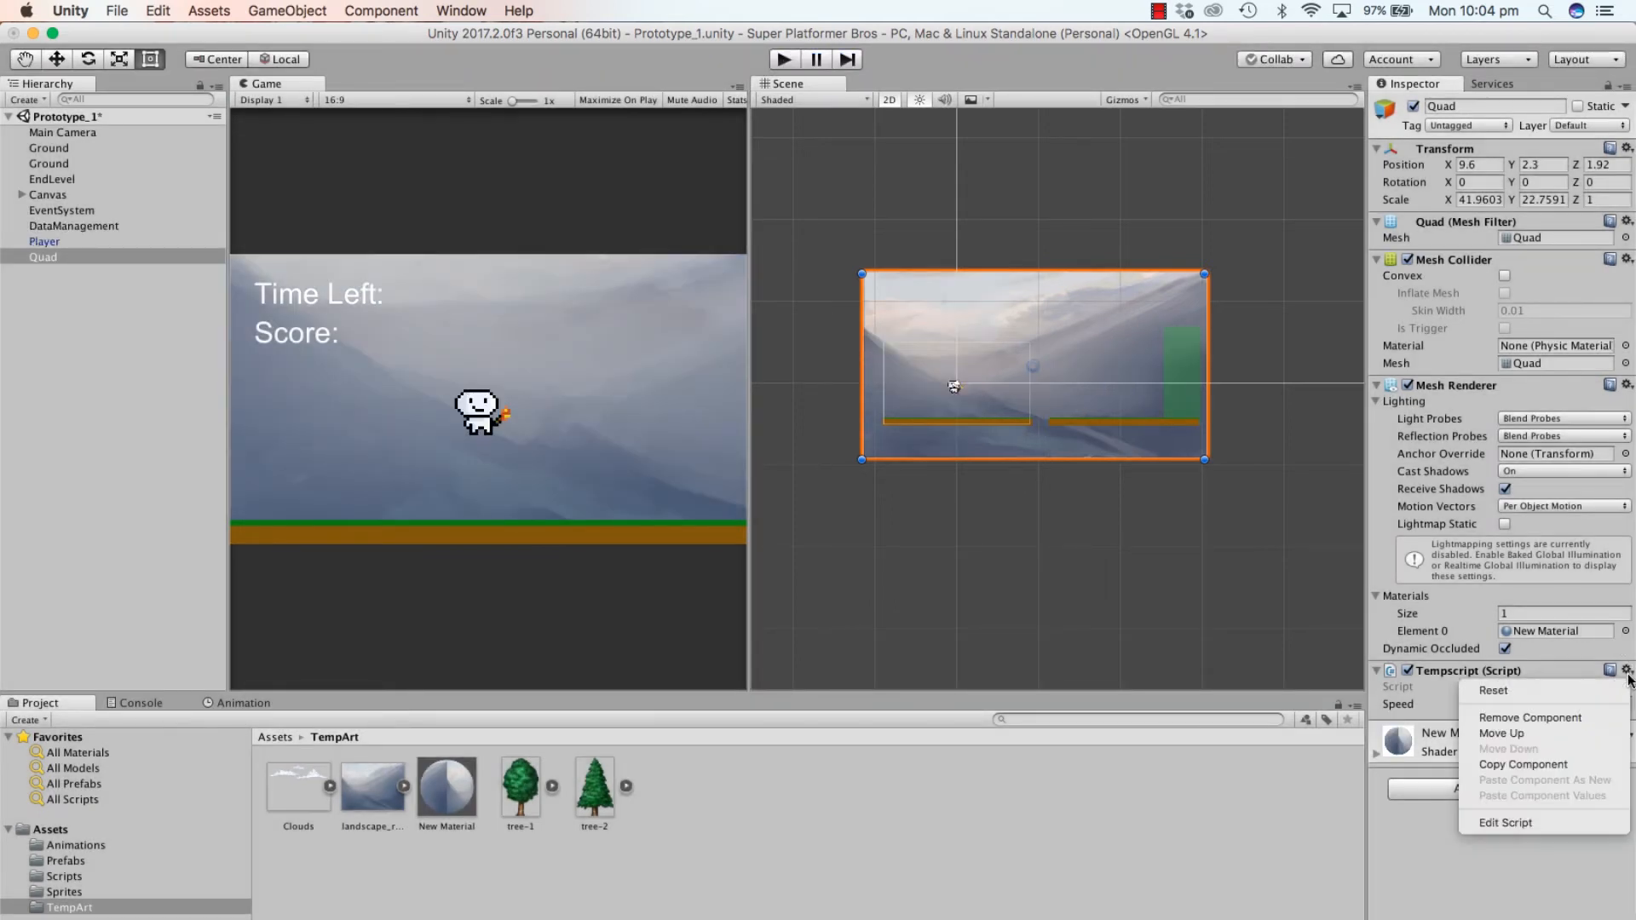
left_click(1585, 723)
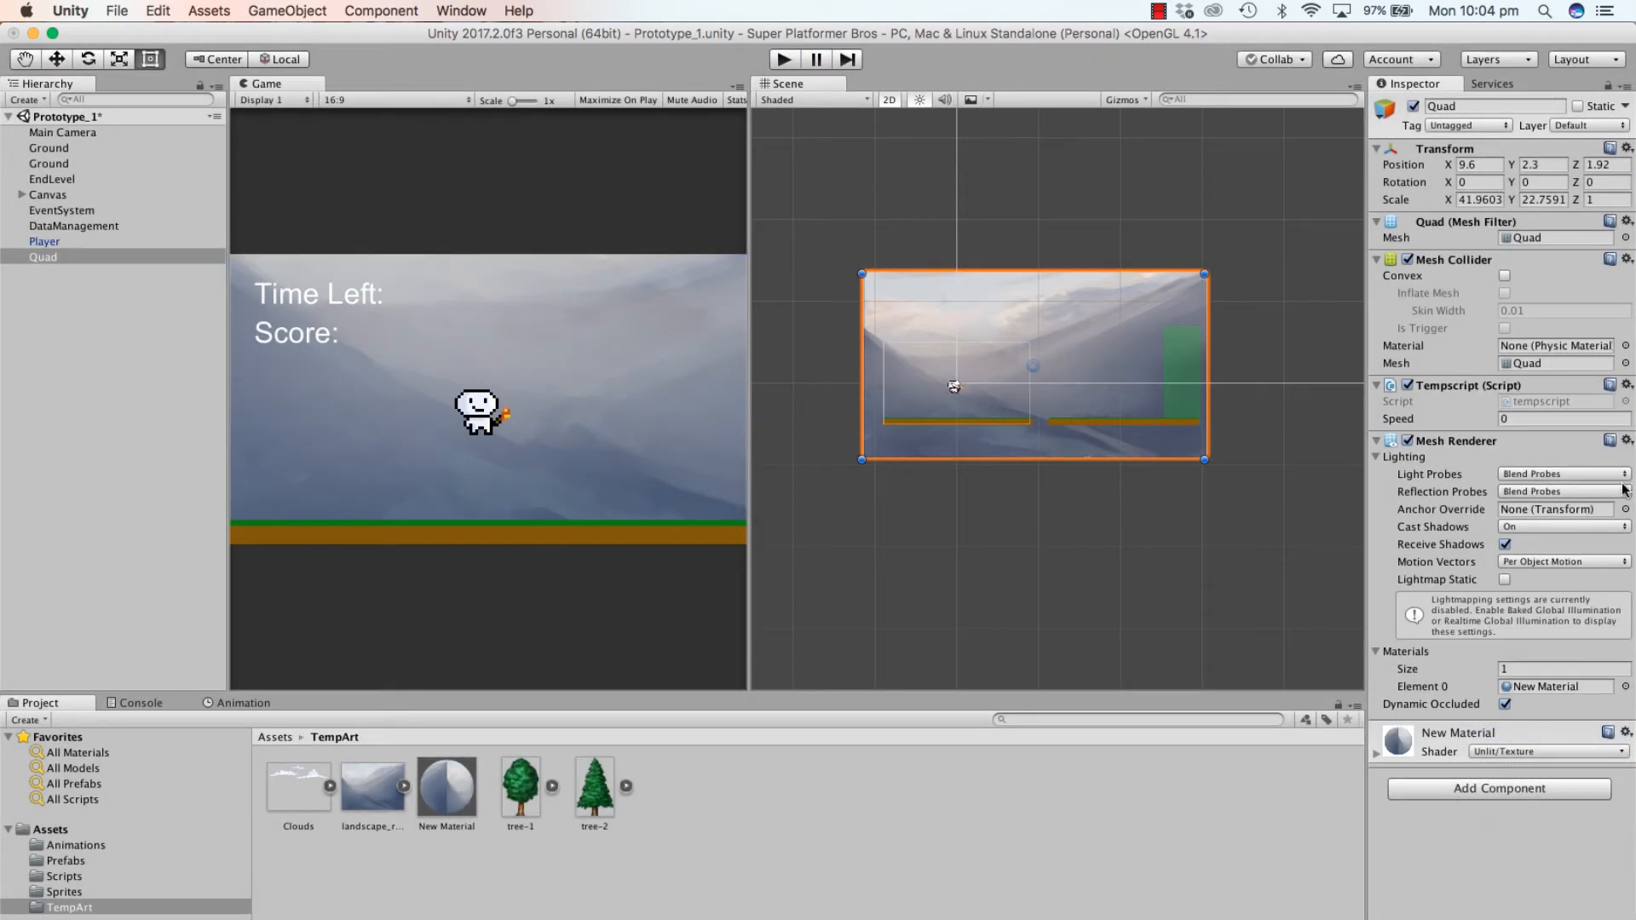
left_click(1626, 385)
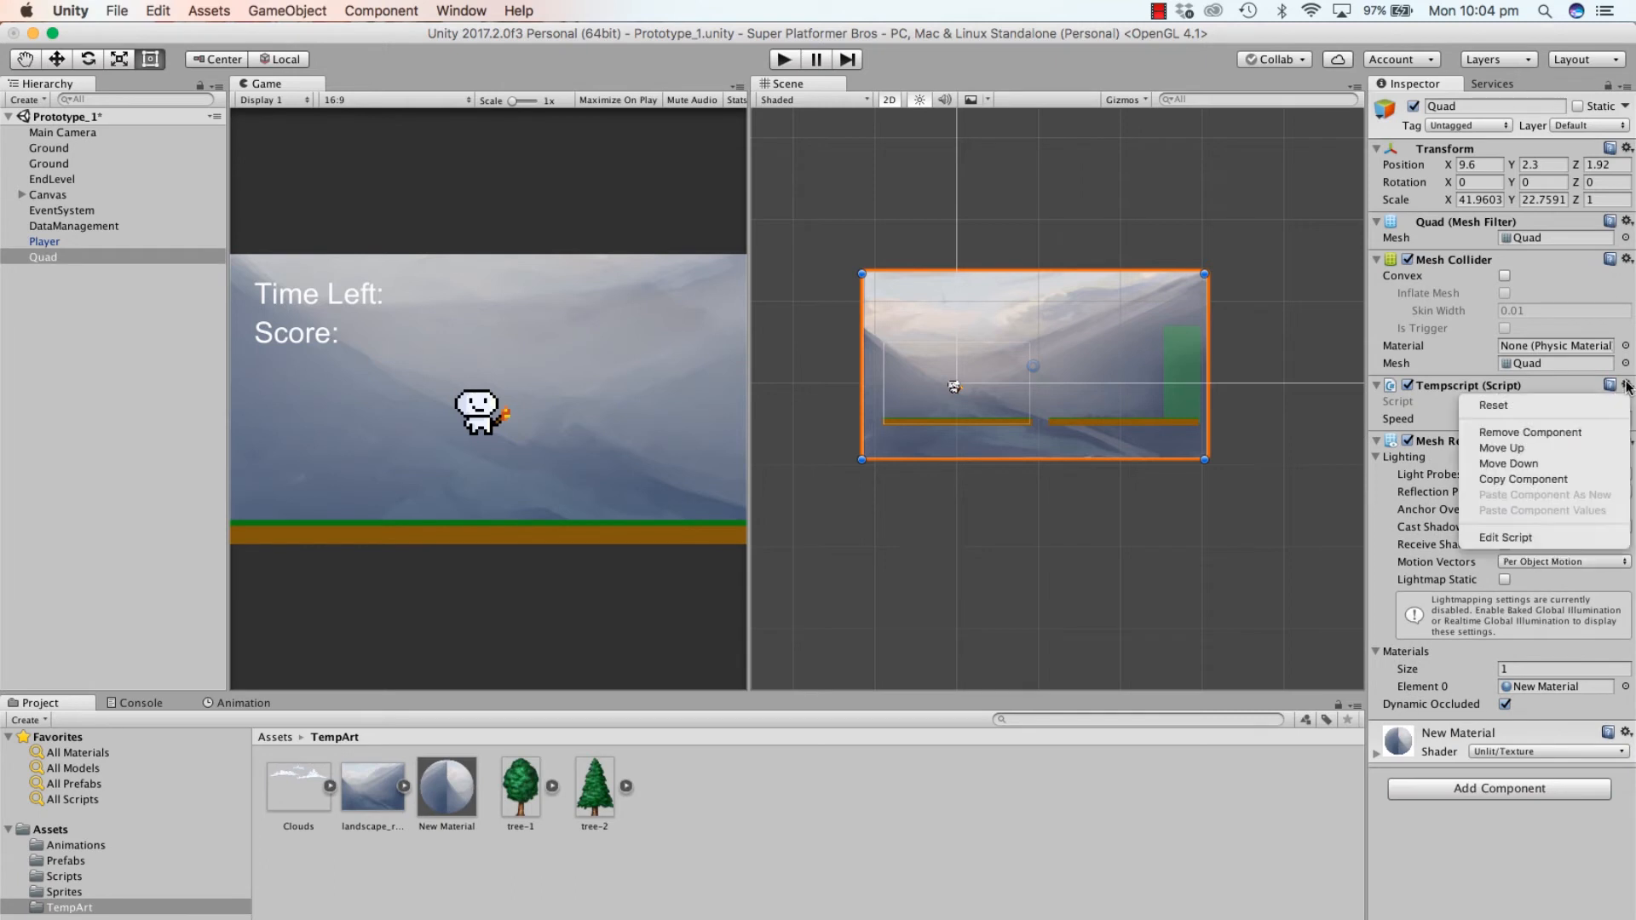
left_click(1531, 433)
Step: Delete the New Material asset from the TempArt folder and the Quad object from the scene
left_click(460, 798)
key("super+BackSpace")
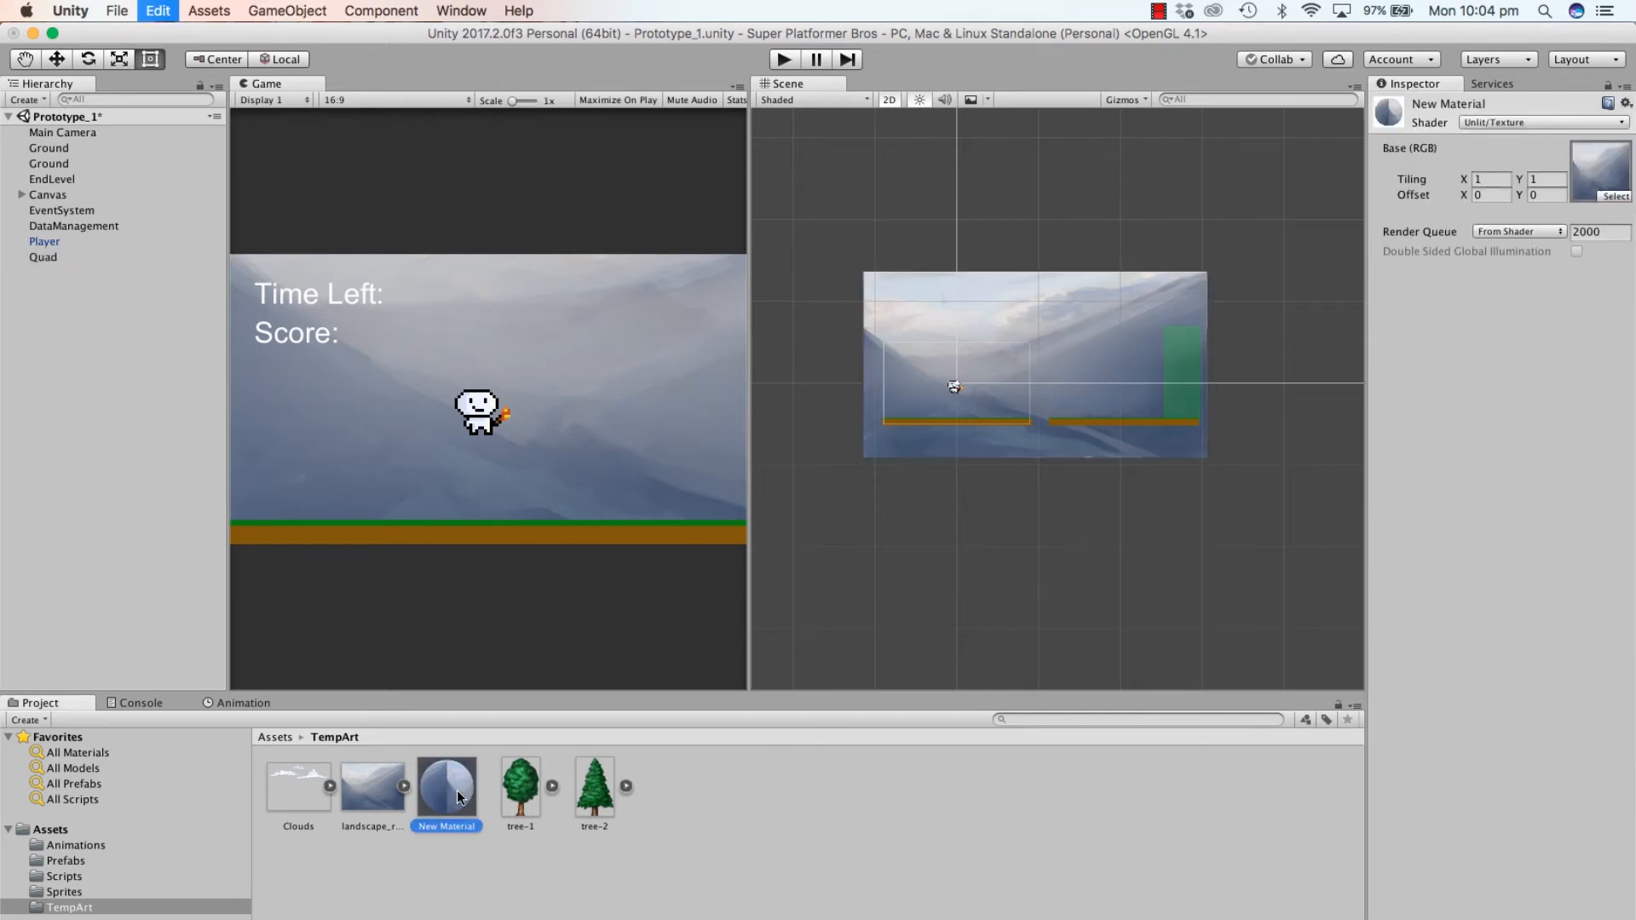
left_click(50, 254)
key("super+BackSpace")
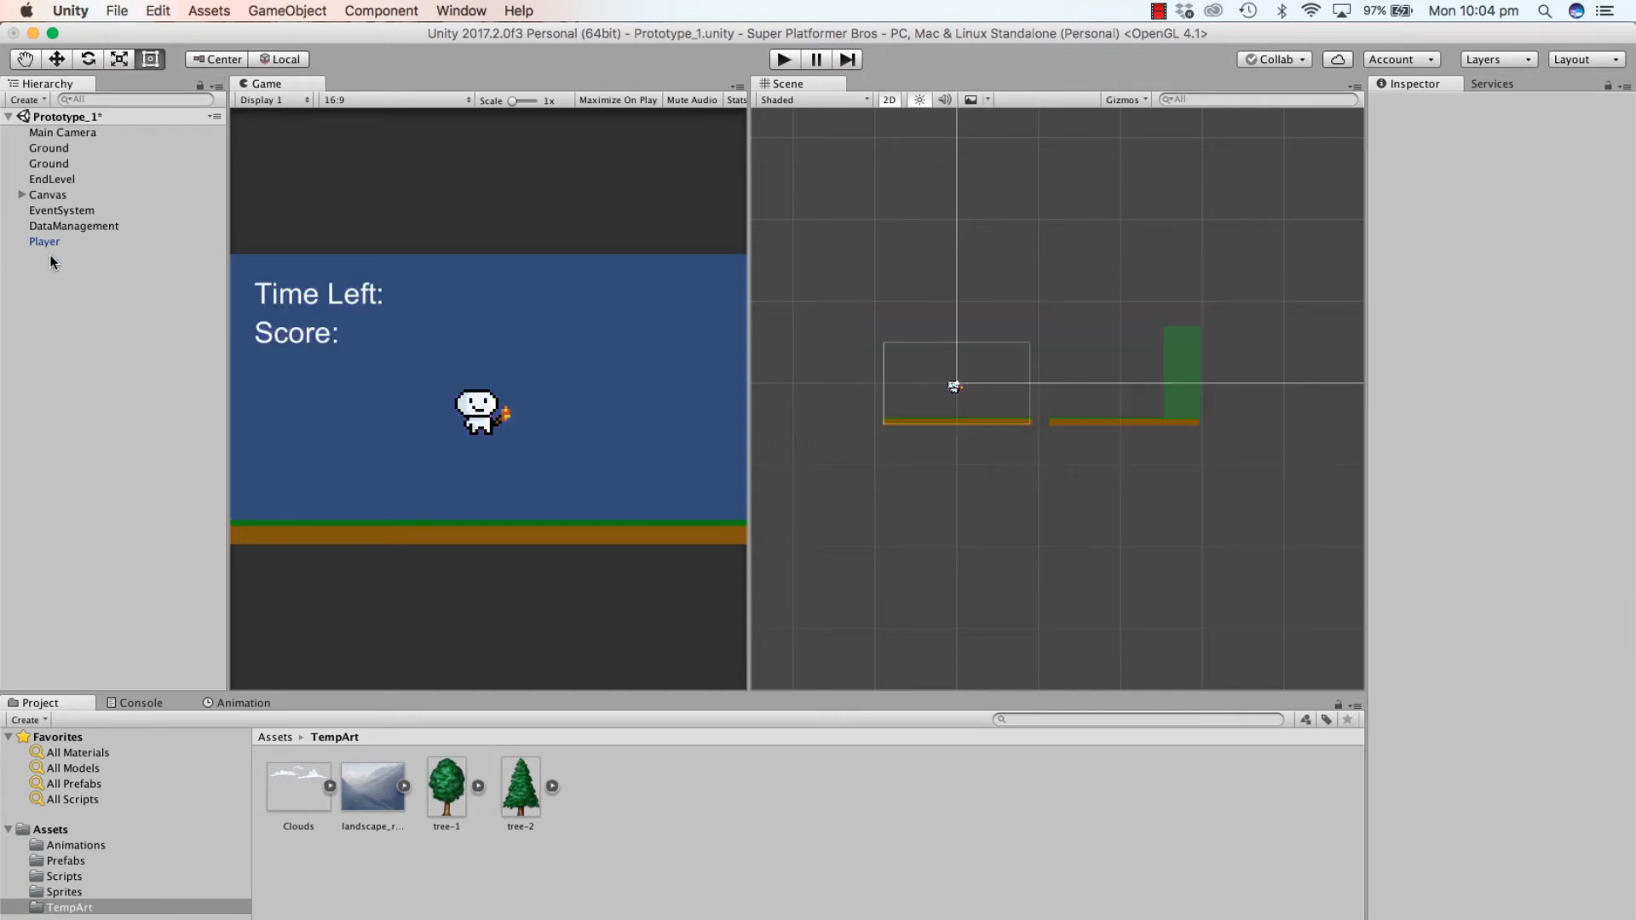
Step: Delete the tempscript script from the Assets folder and reopen the TempArt folder
left_click(278, 740)
left_click(736, 790)
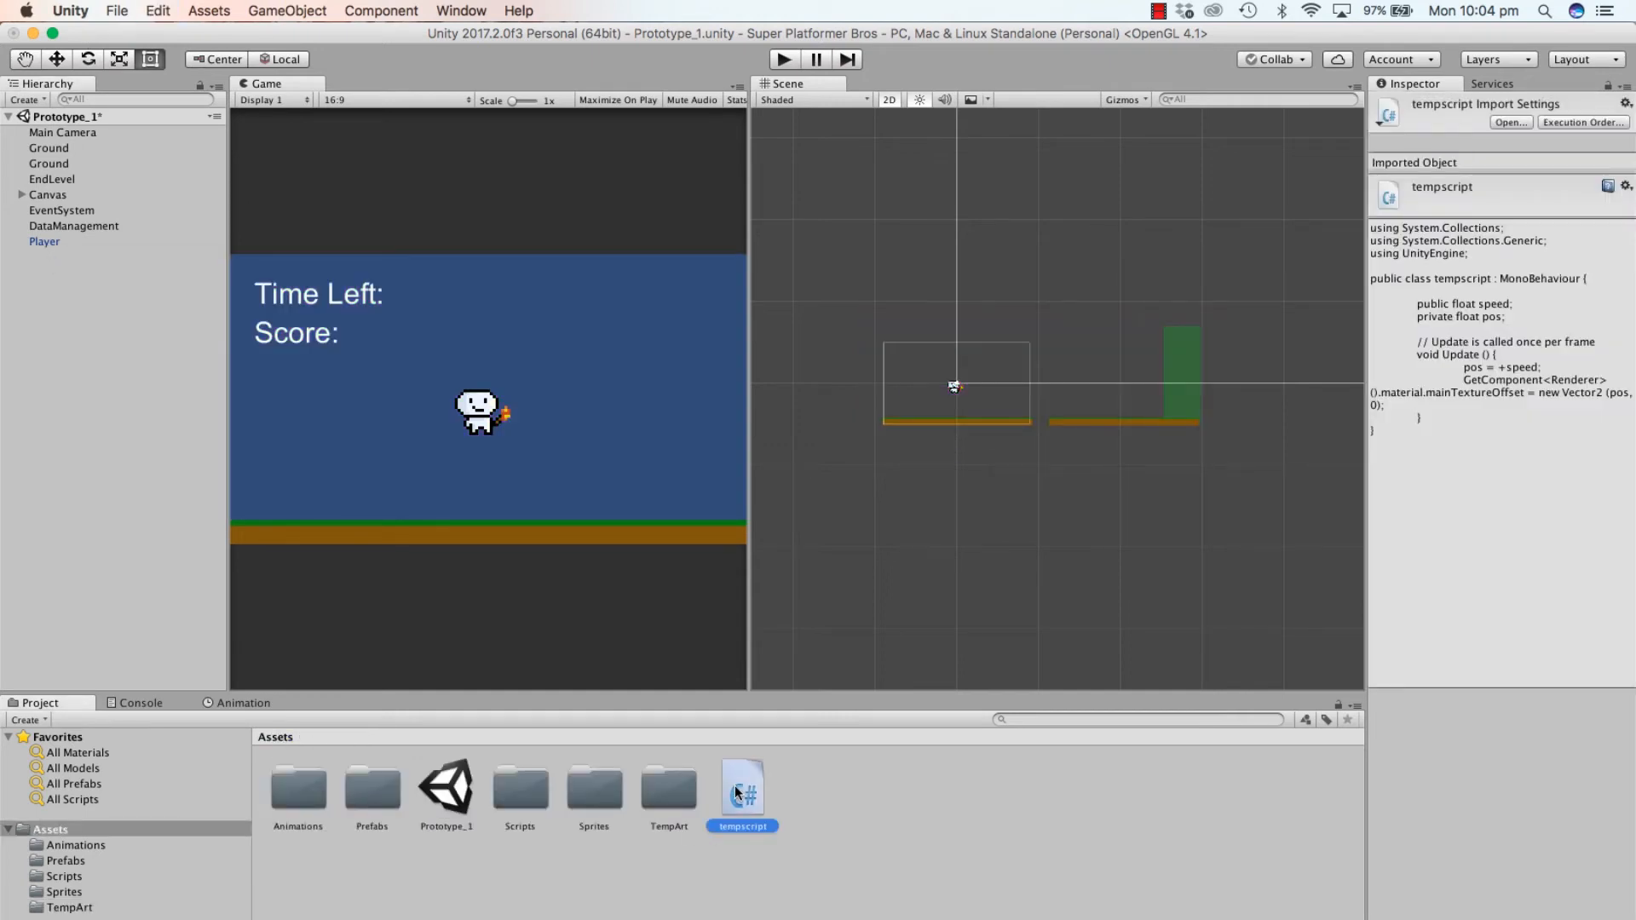
key("super+BackSpace")
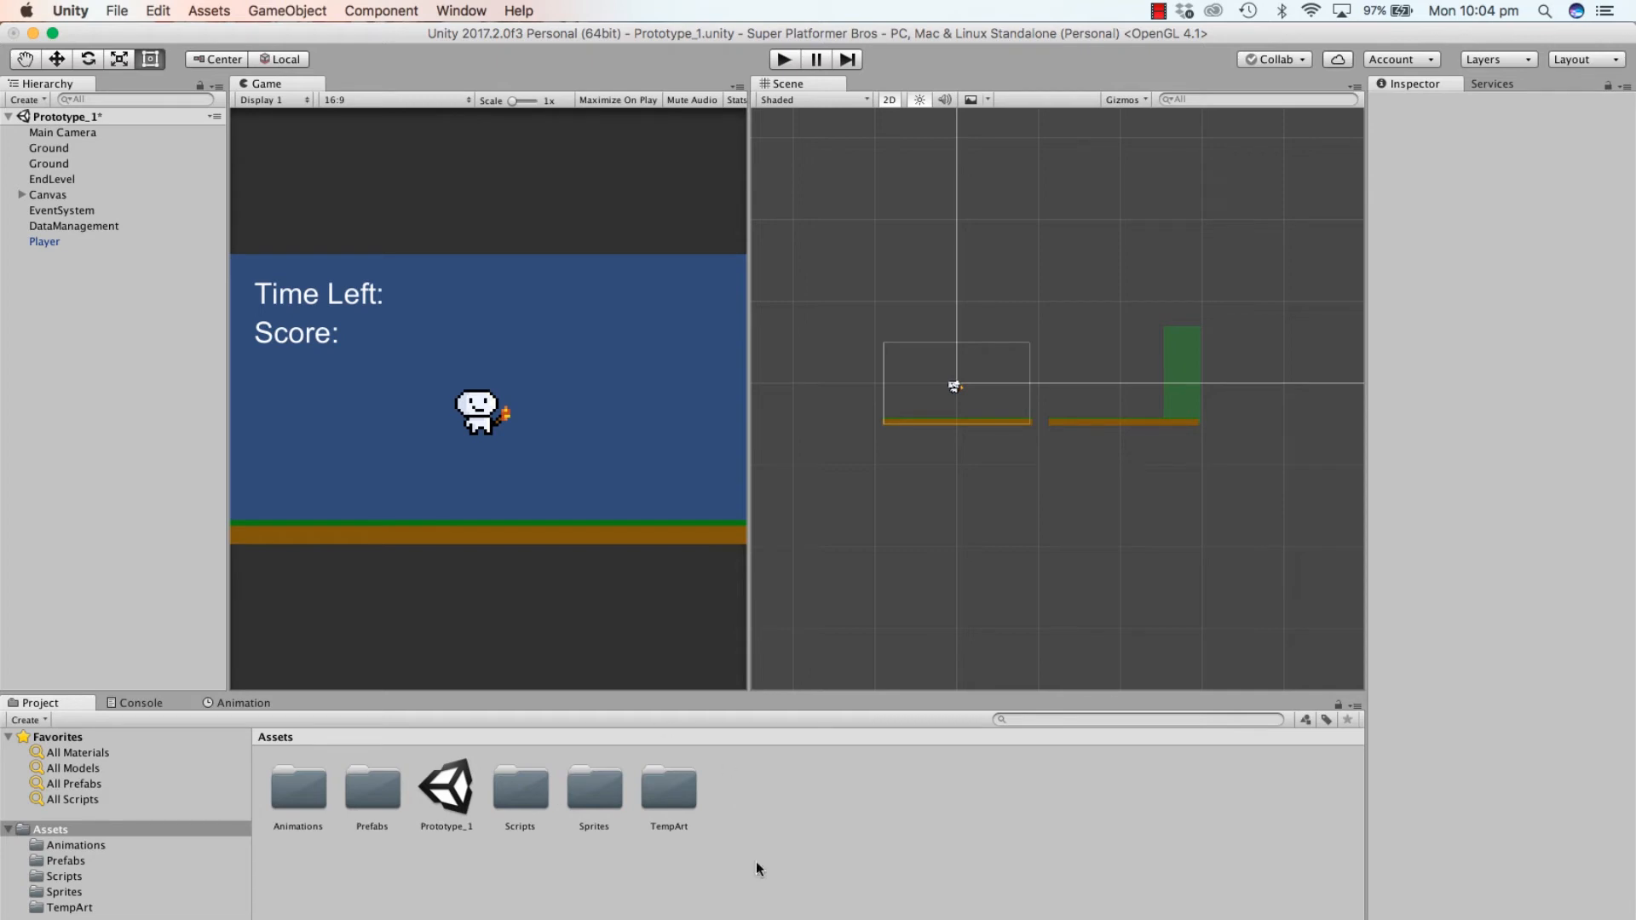
scroll(889, 415, "down", 3)
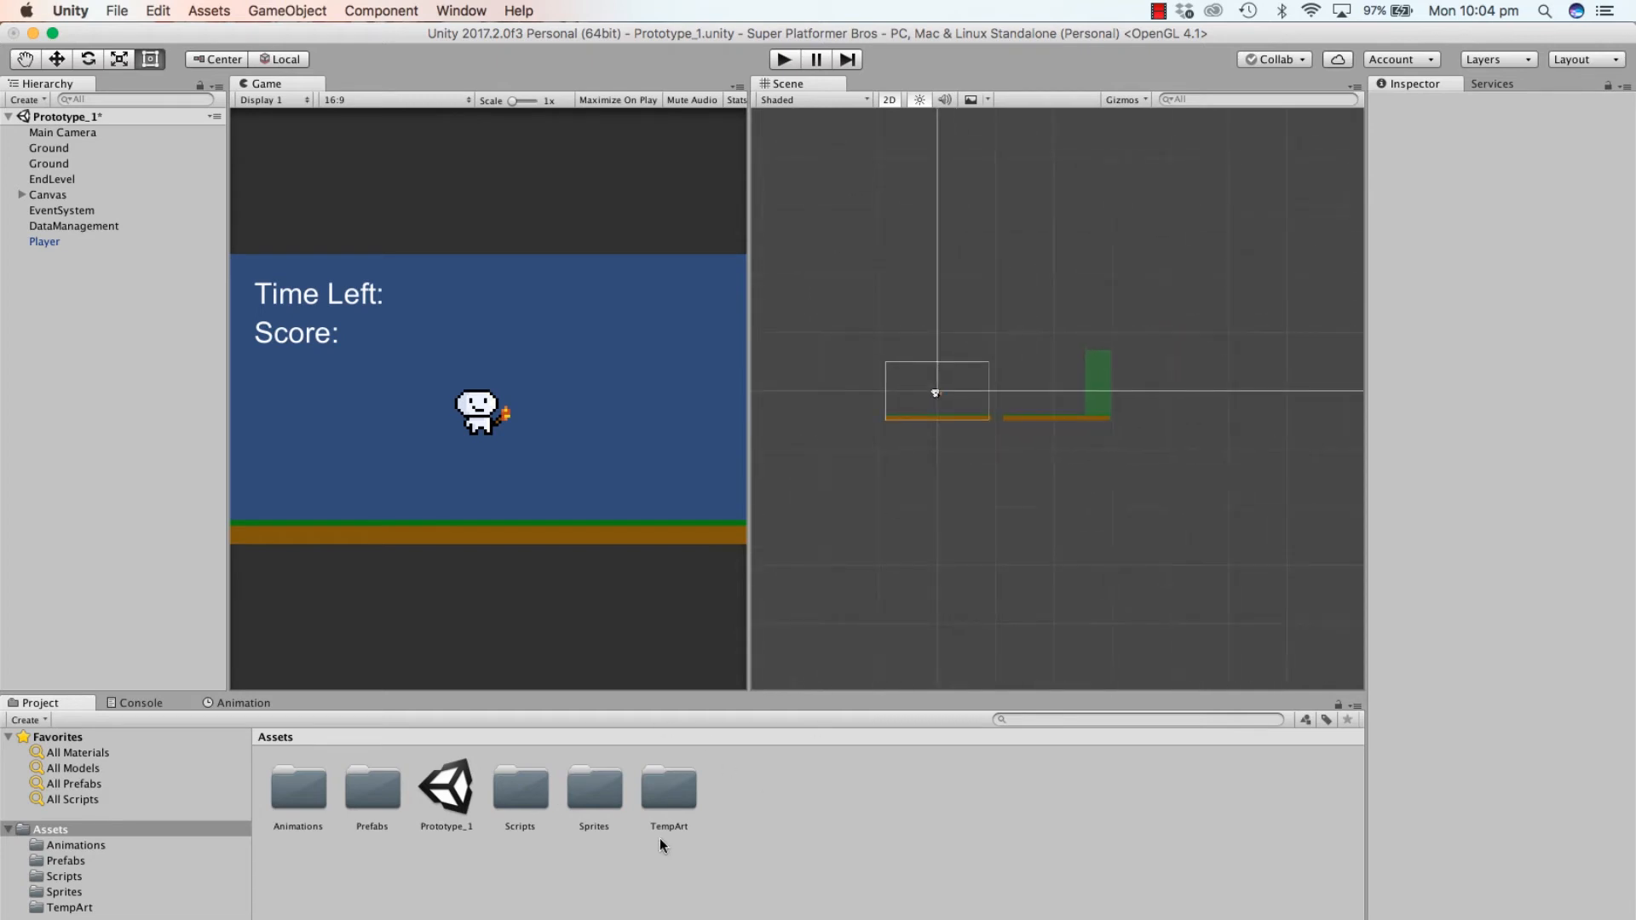
double_click(688, 800)
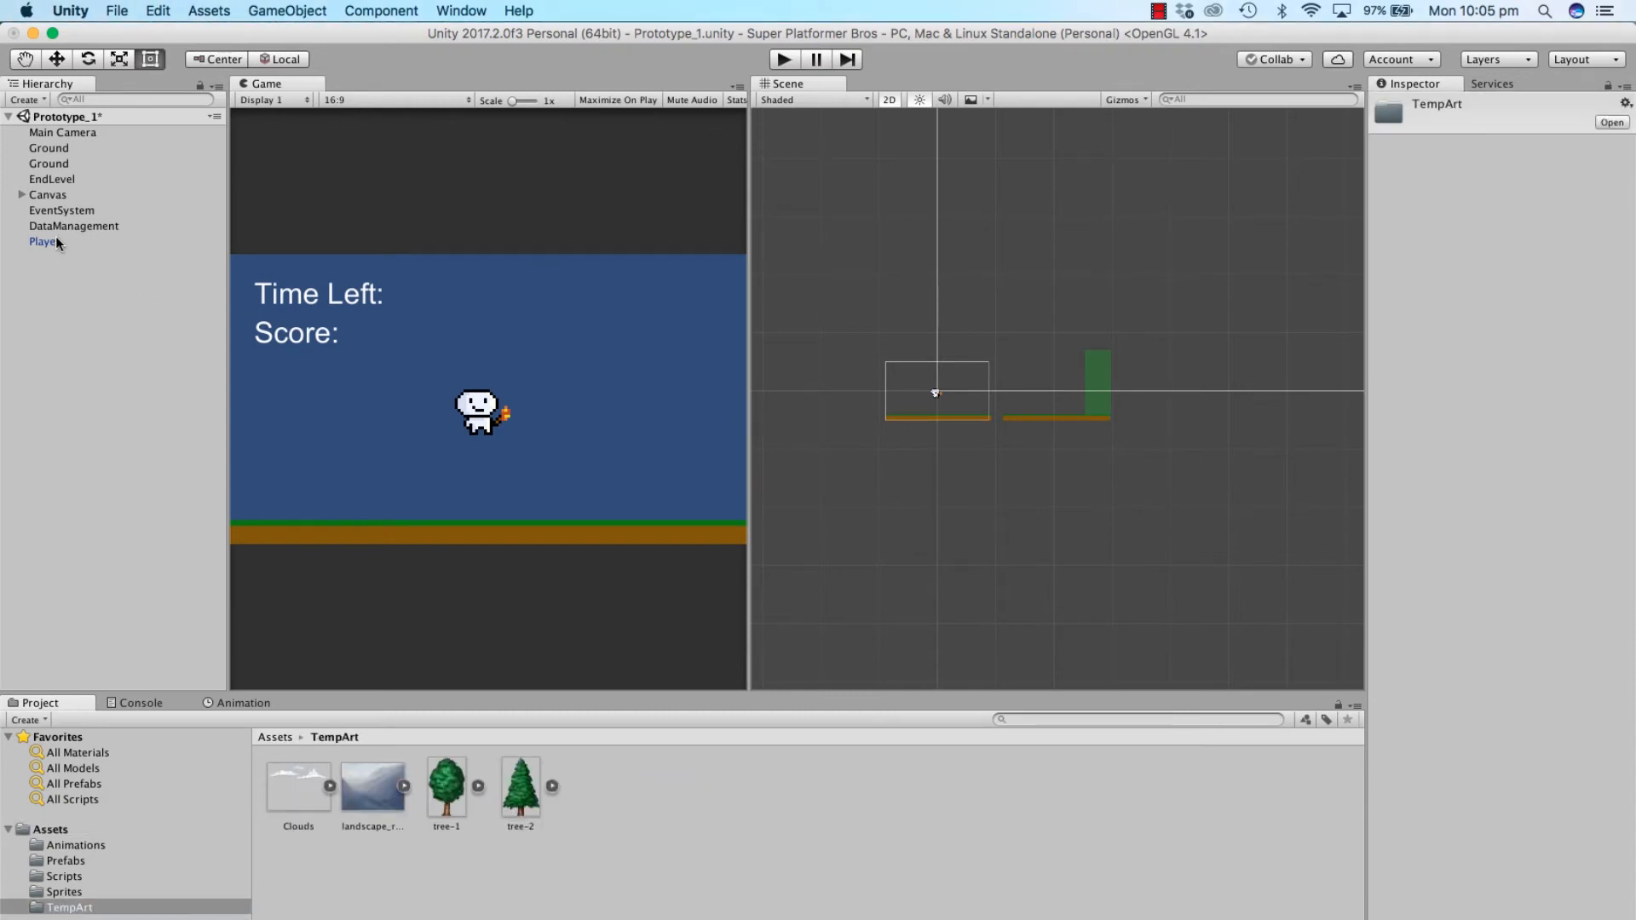
Step: In the 3D Scene view, set the Main Camera's Projection to Perspective and pull it back to a Z position of about -34.33
left_click(66, 135)
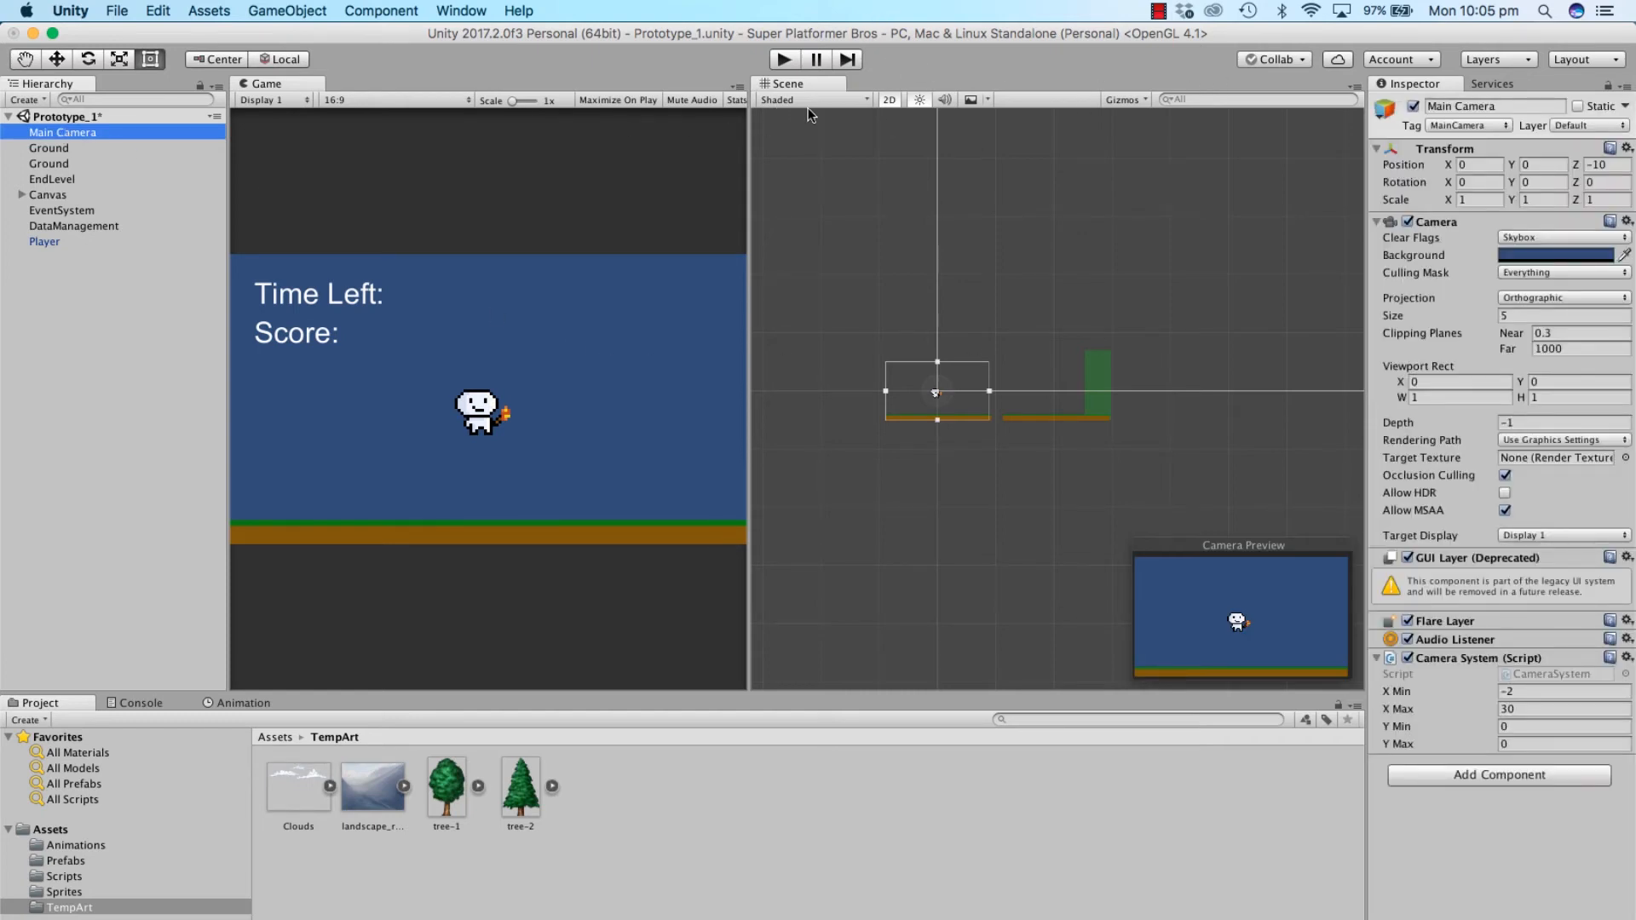
left_click(889, 100)
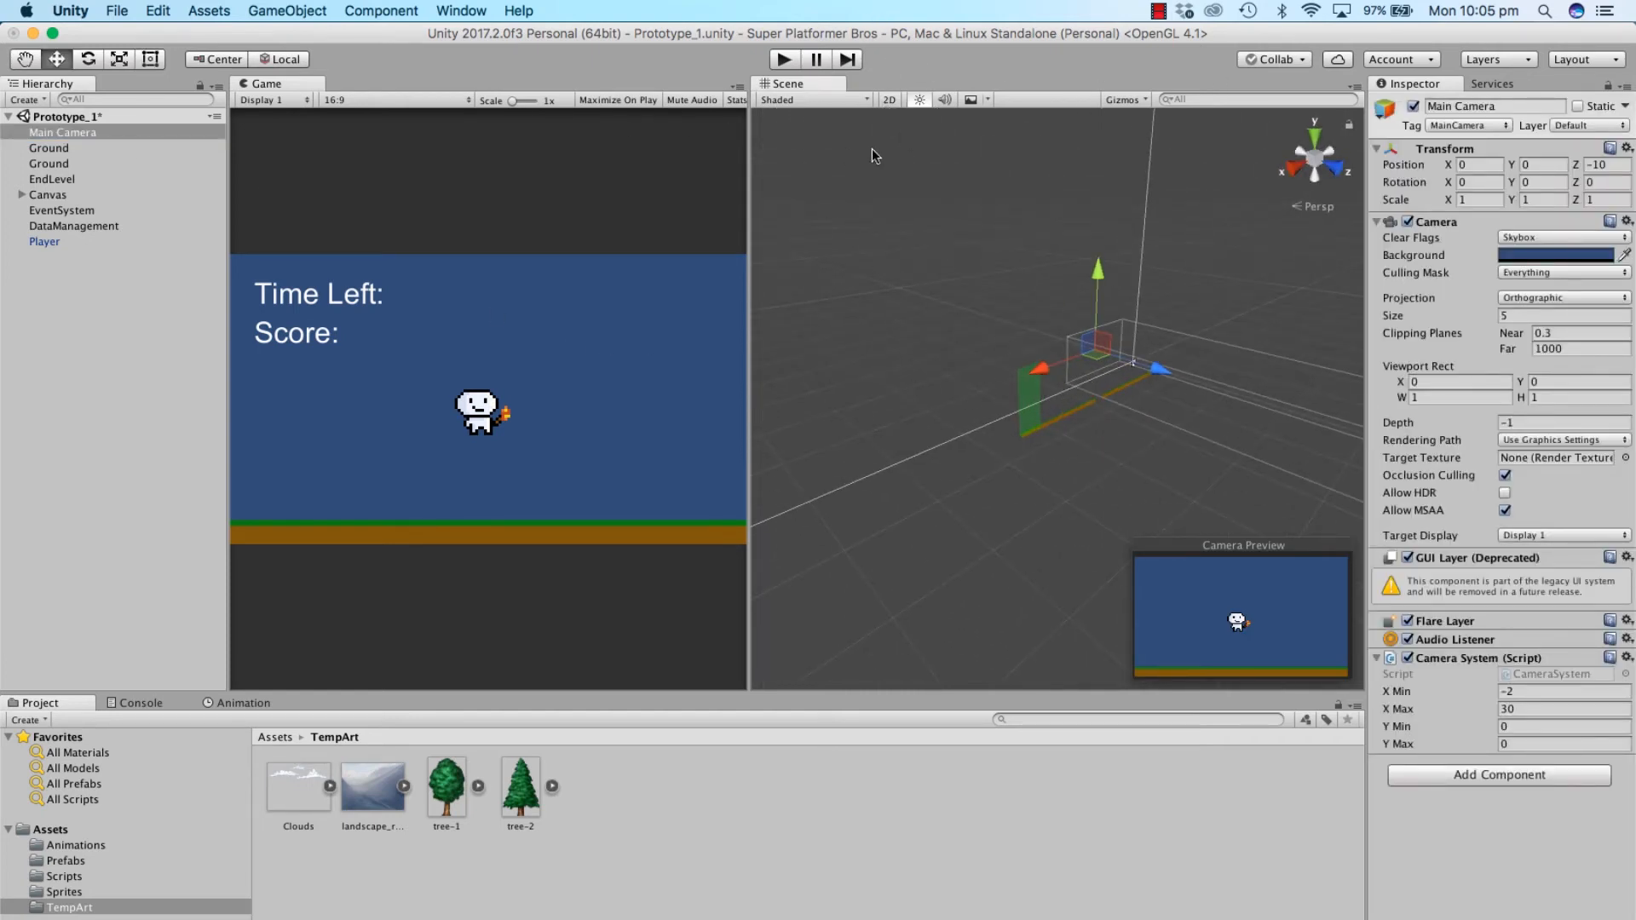
scroll(878, 352, "up", 8)
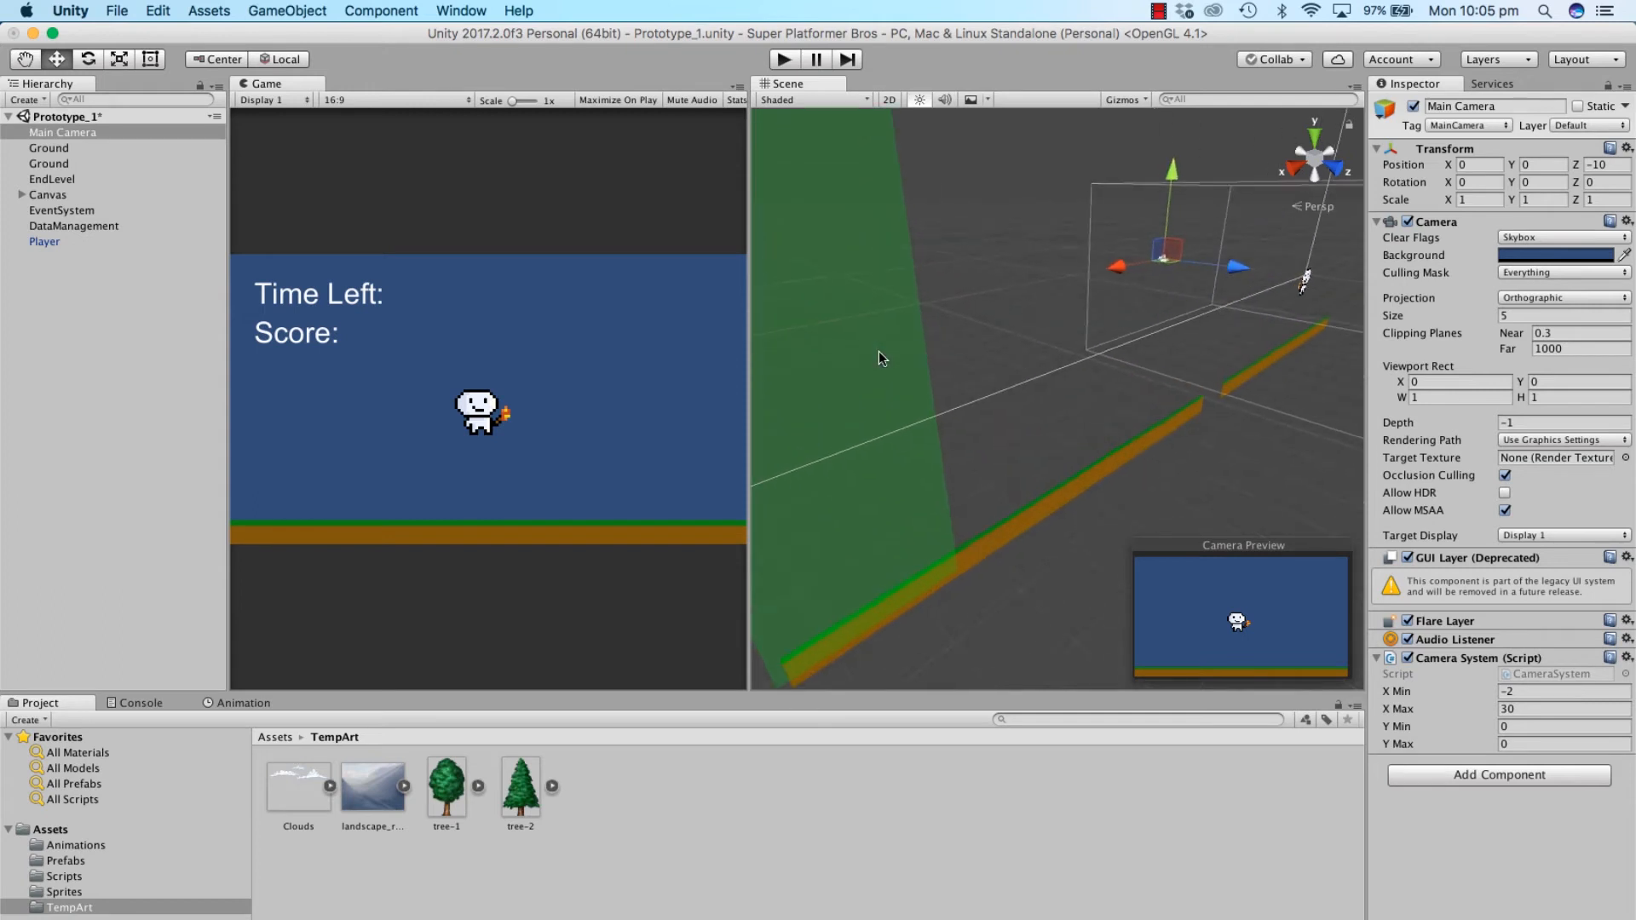
scroll(879, 352, "down", 3)
left_click_drag(880, 356, 653, 198, "alt")
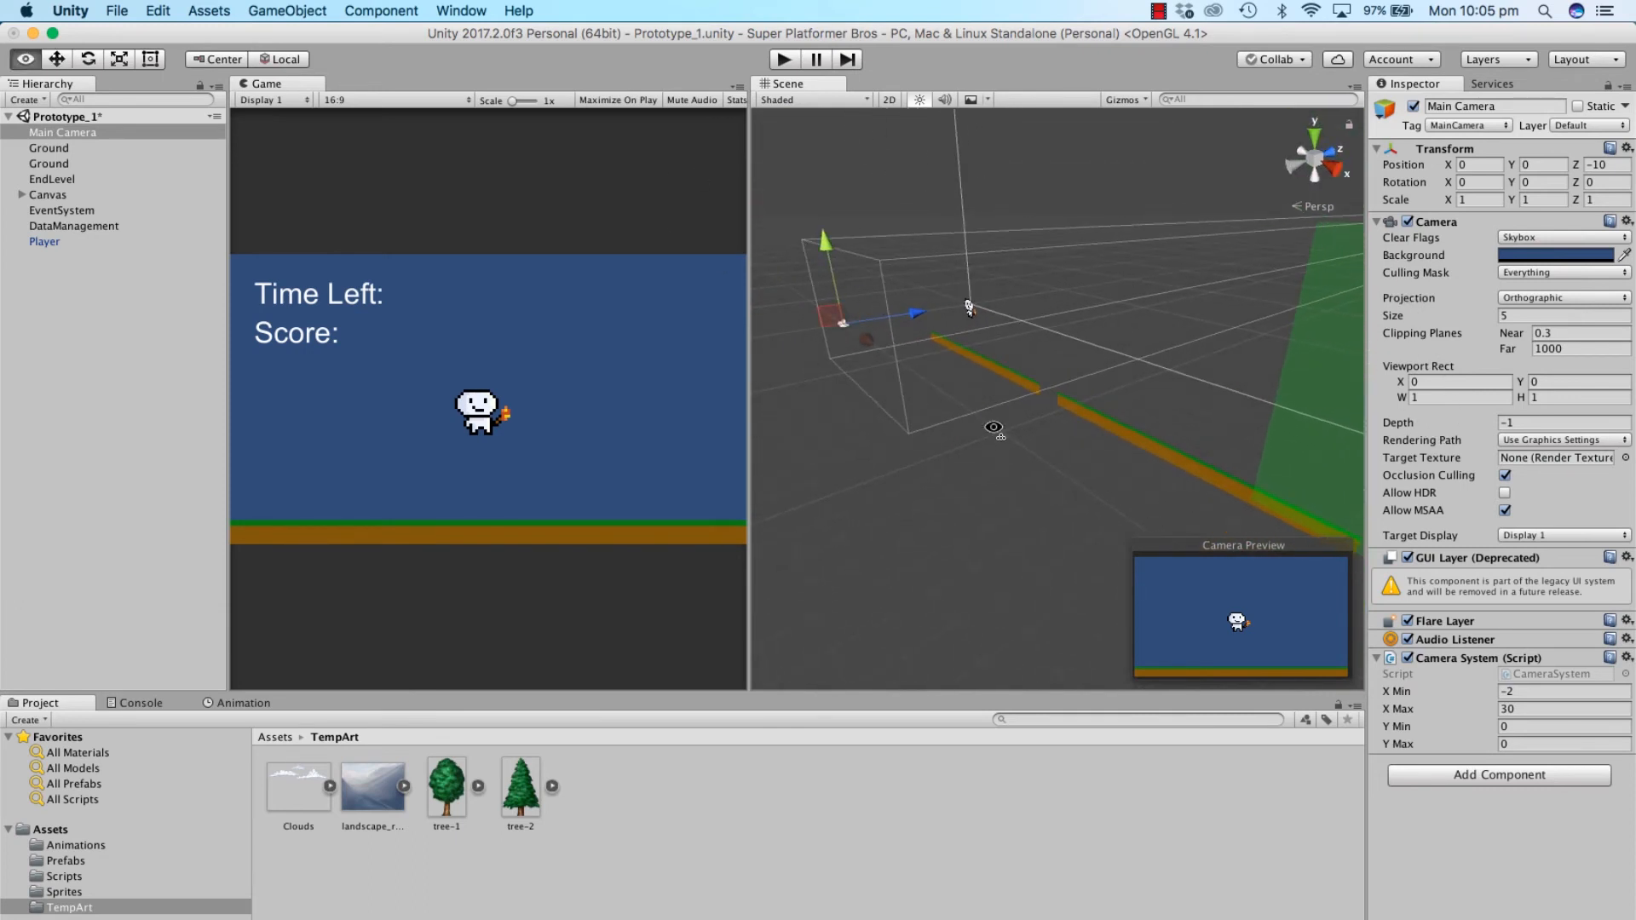
left_click_drag(995, 431, 866, 371, "alt")
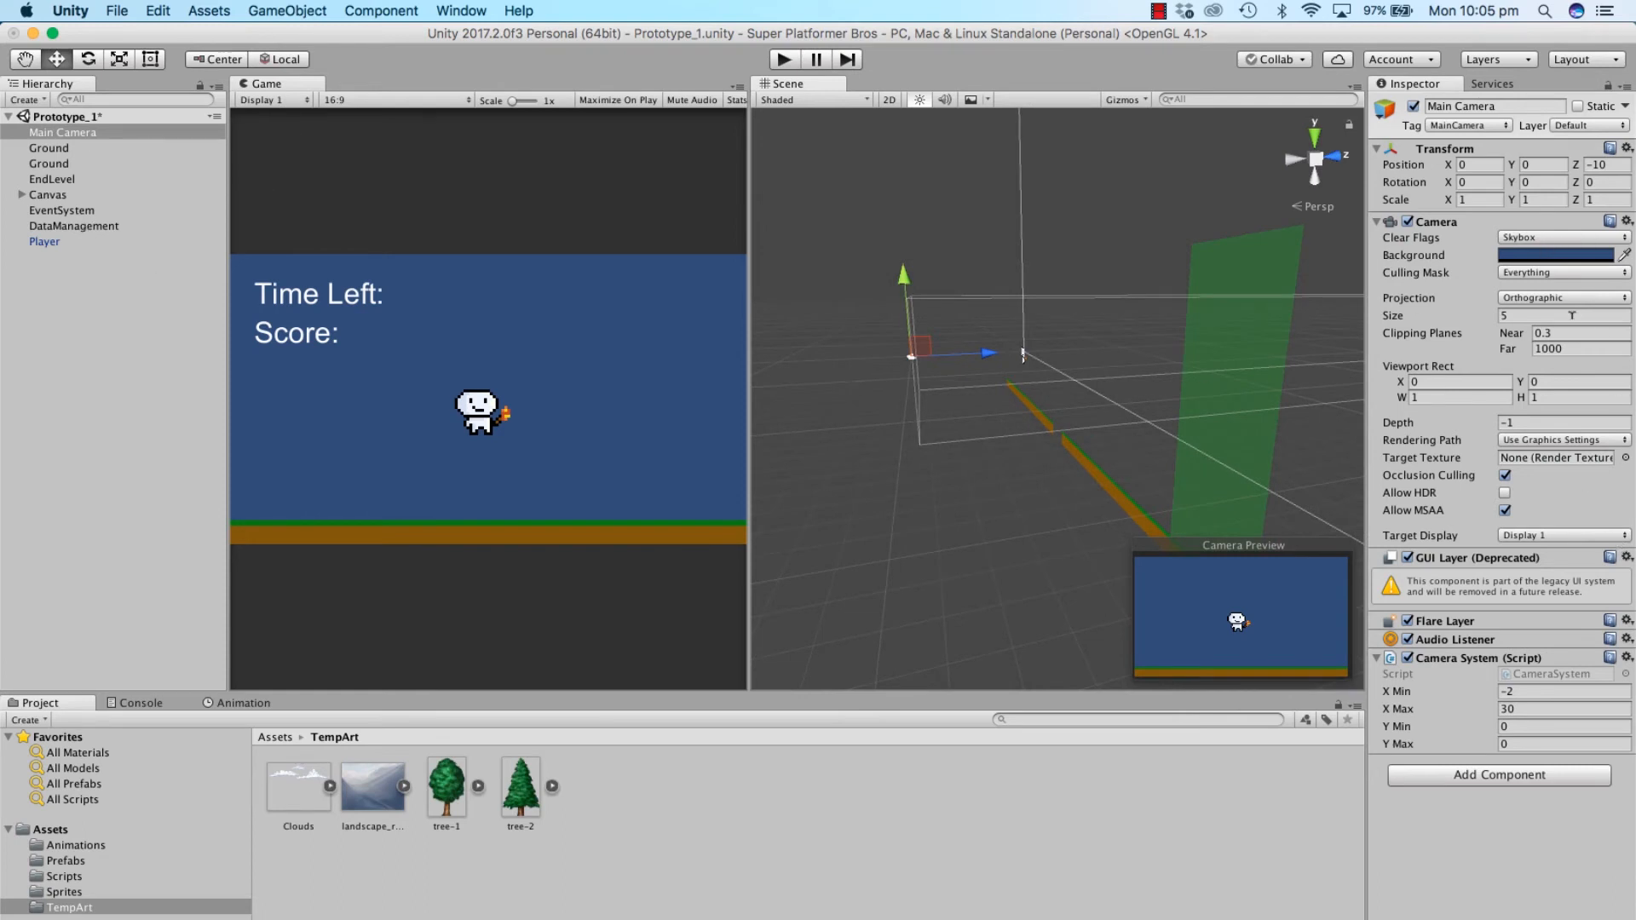
left_click(1562, 299)
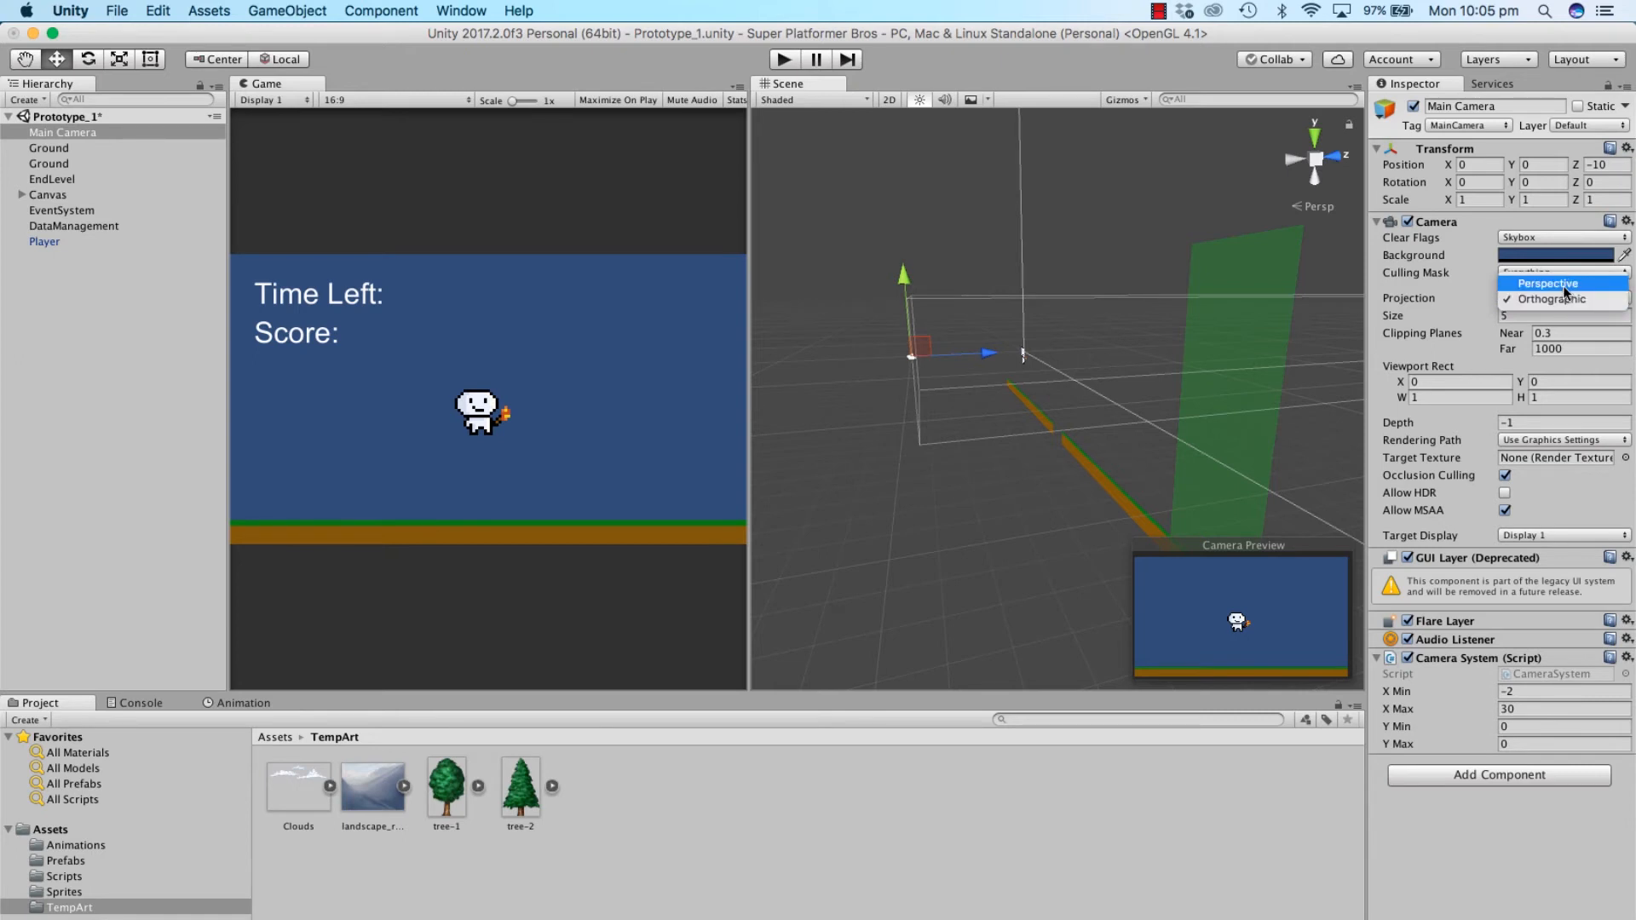
left_click(1563, 285)
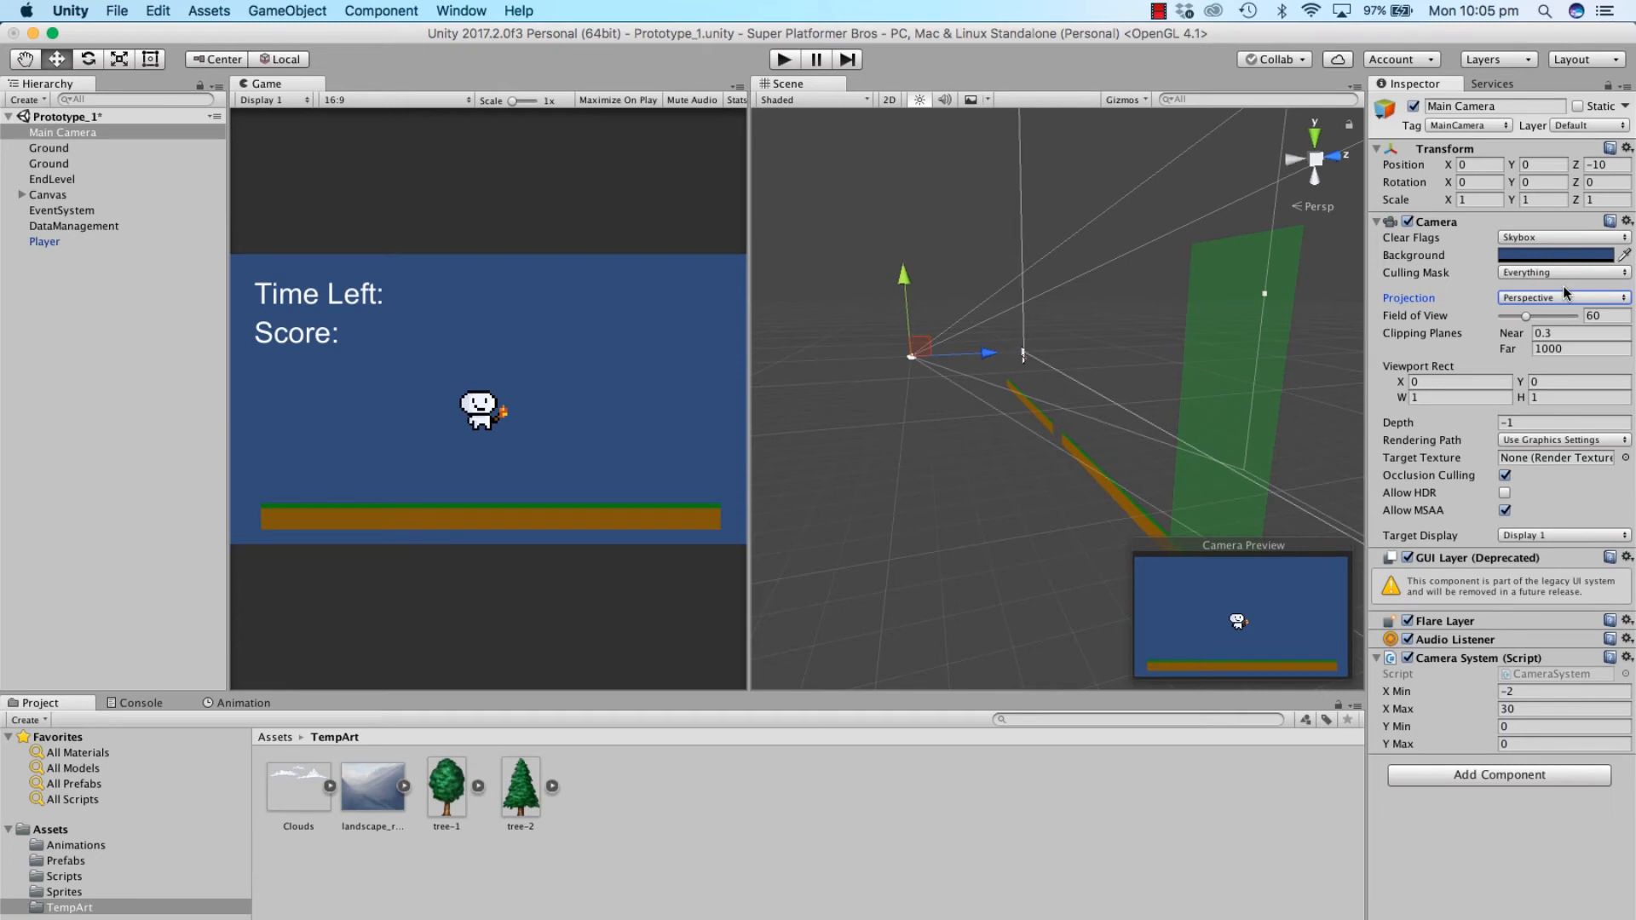
left_click_drag(994, 356, 968, 389)
left_click_drag(1025, 390, 697, 424)
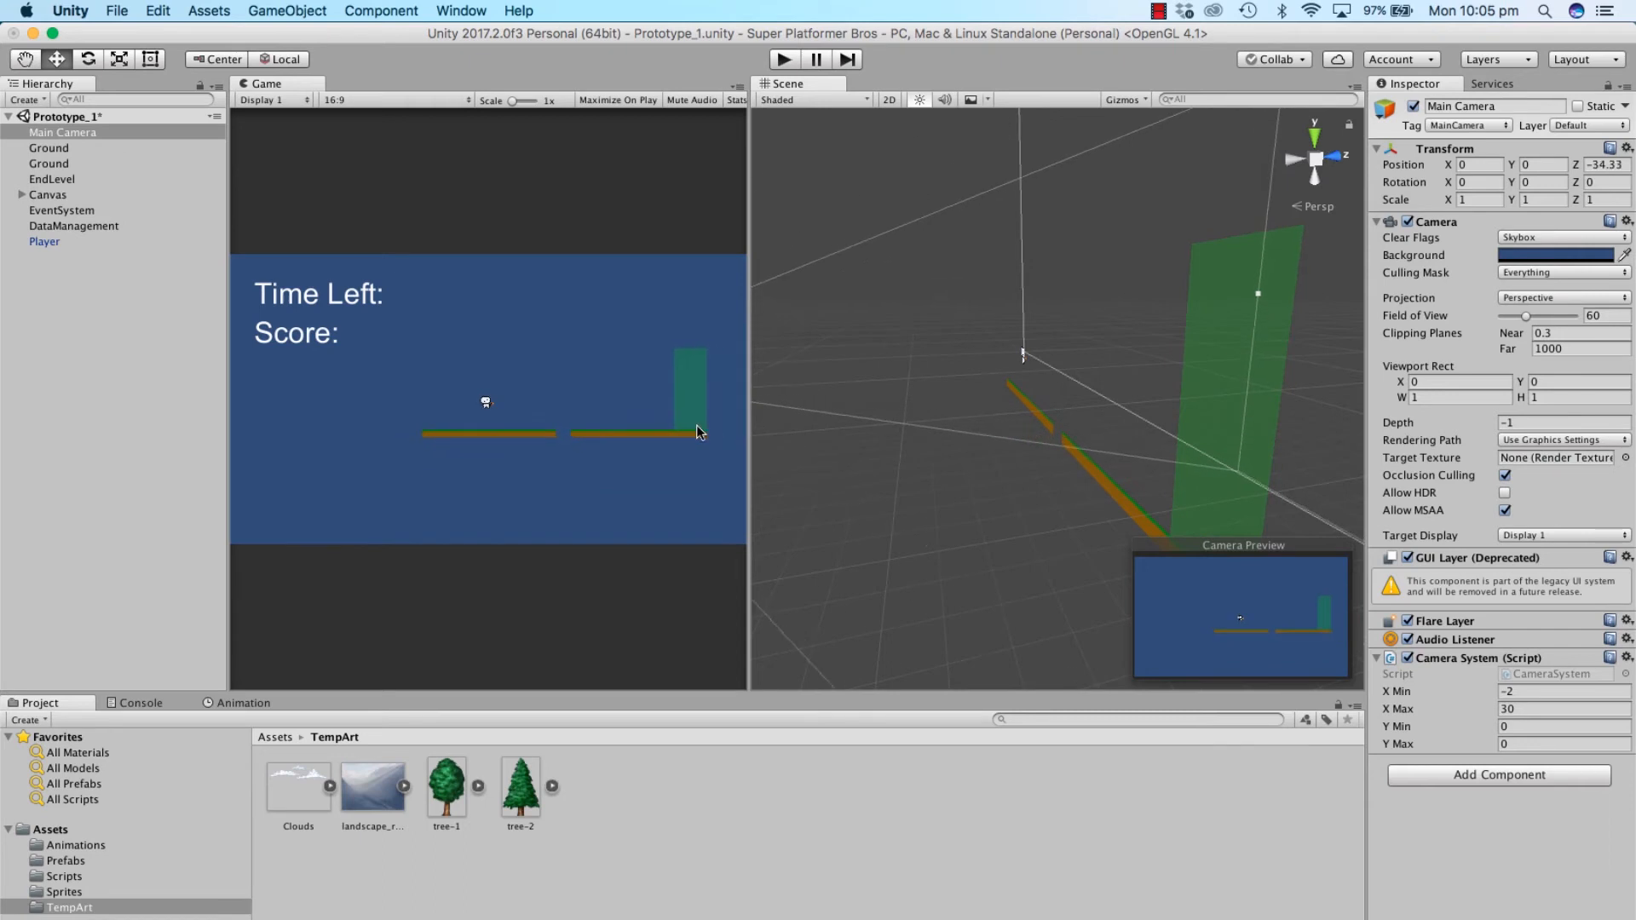
Step: Deactivate the EndLevel object and delete the second Ground platform, the one farther from the player
left_click(47, 179)
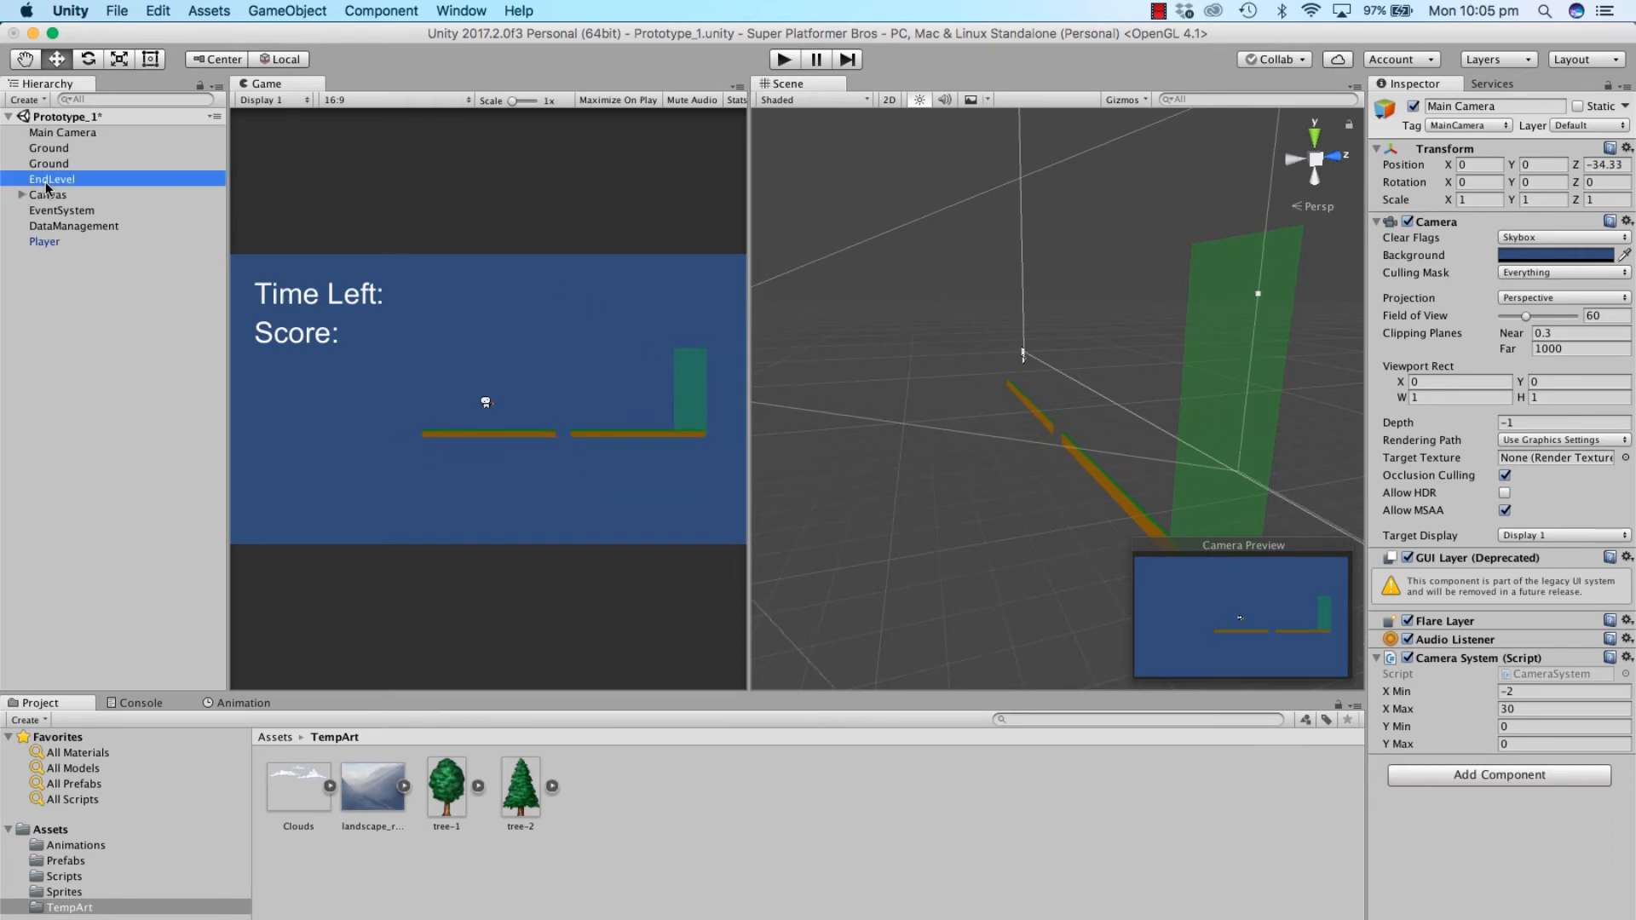
left_click(1413, 107)
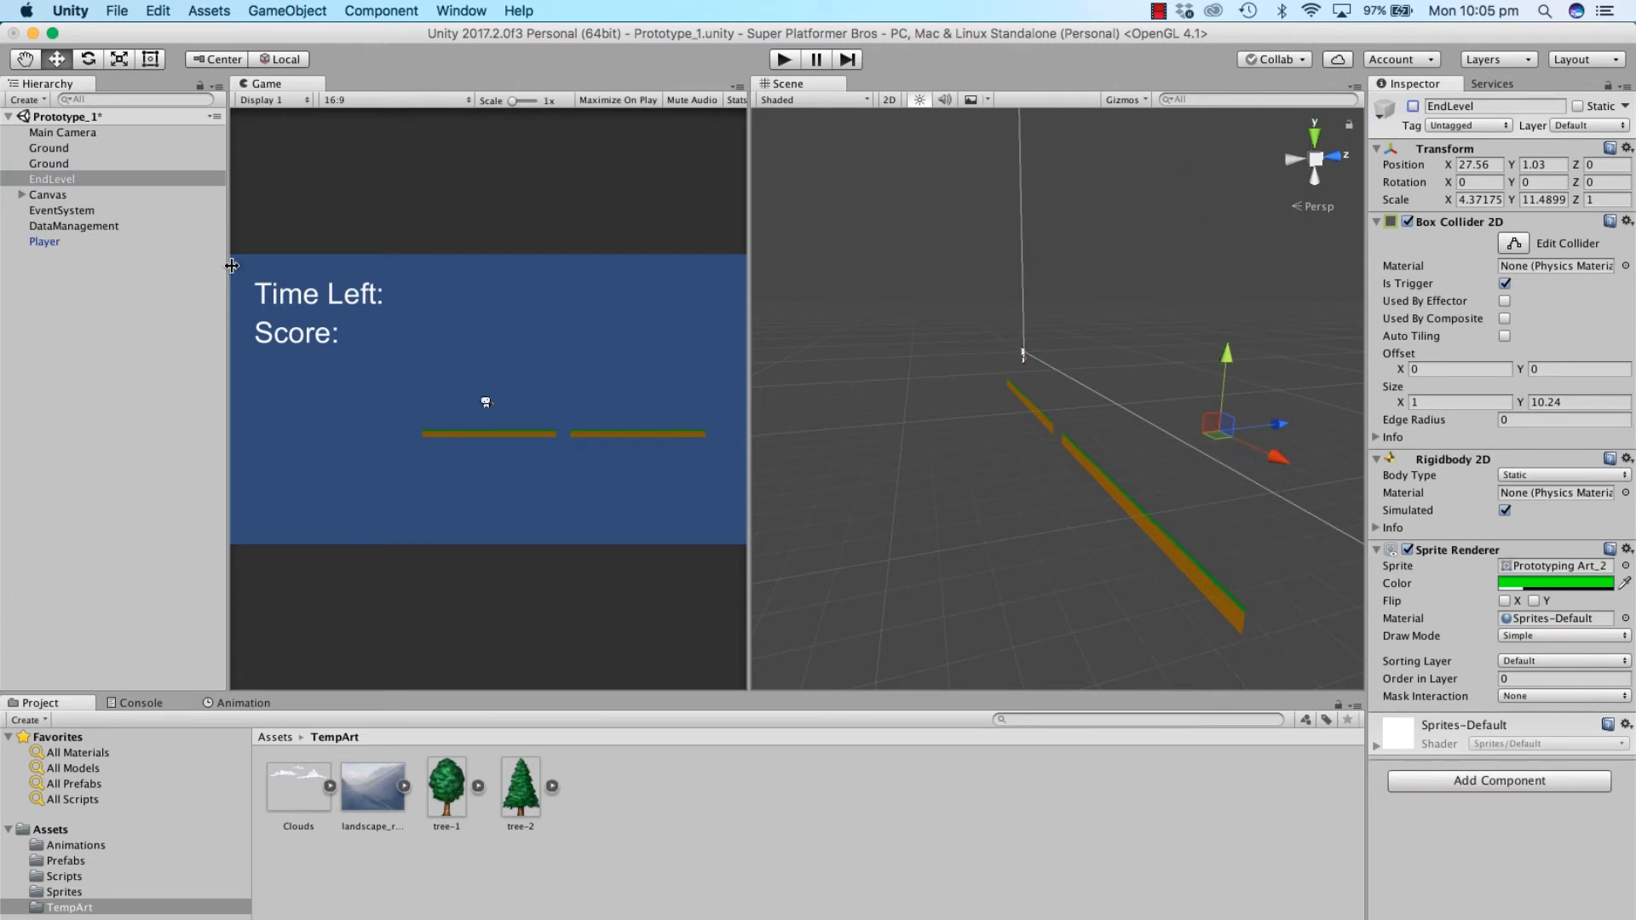
left_click(44, 164)
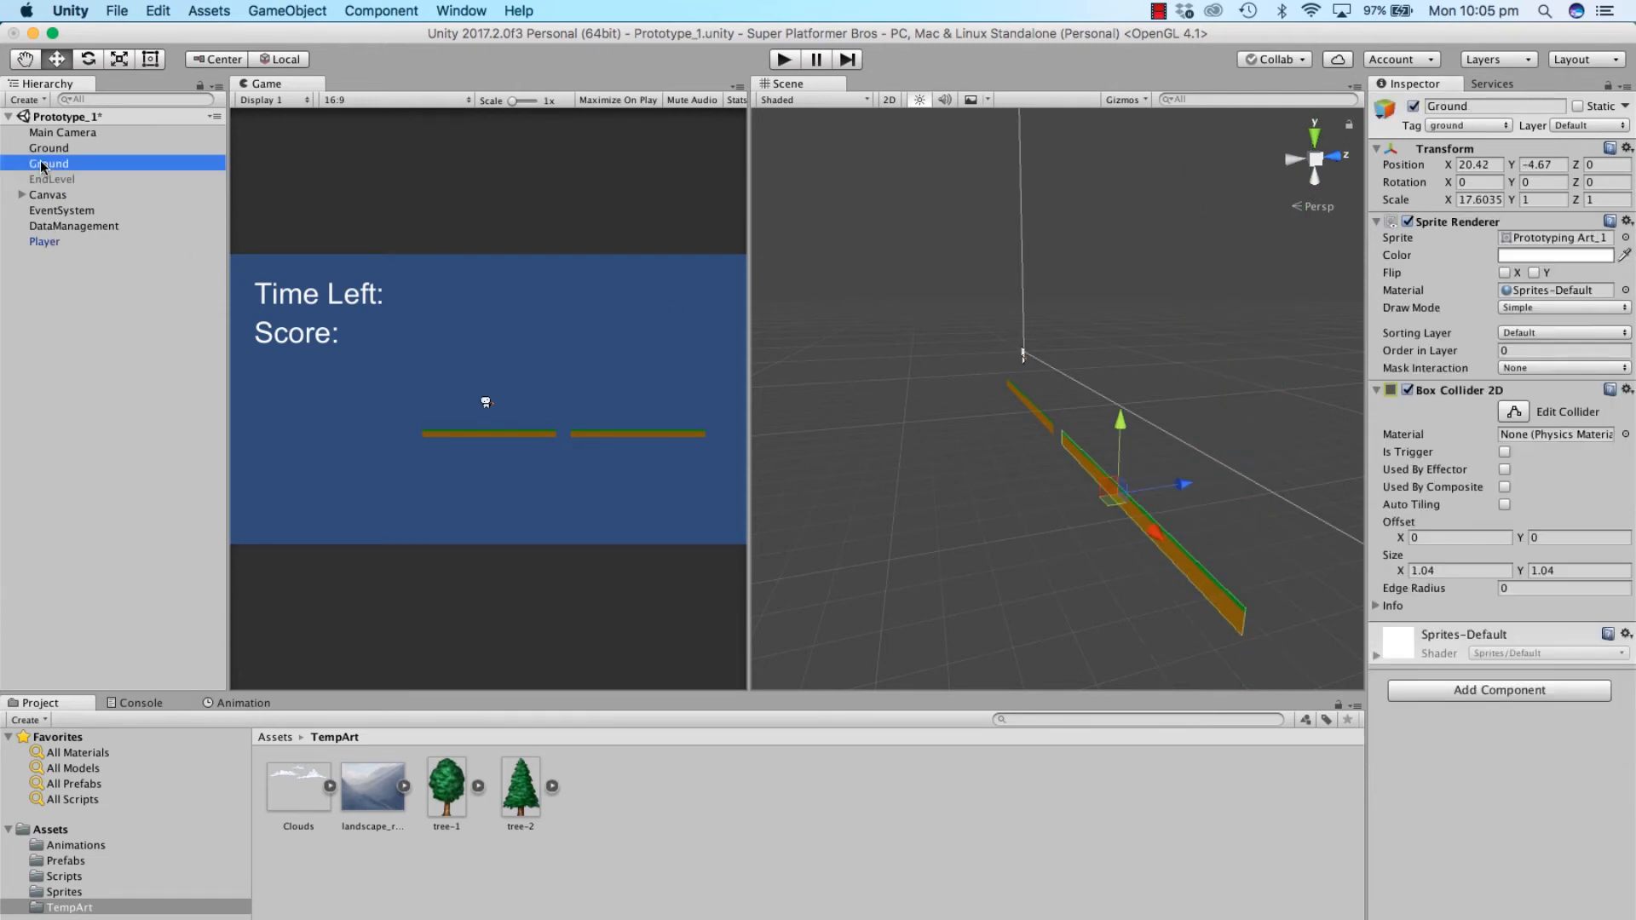
key("super+BackSpace")
Step: In the 2D Scene view, stretch the remaining Ground at both ends to an X scale of about 128 and Y scale of about 1.38
left_click(49, 148)
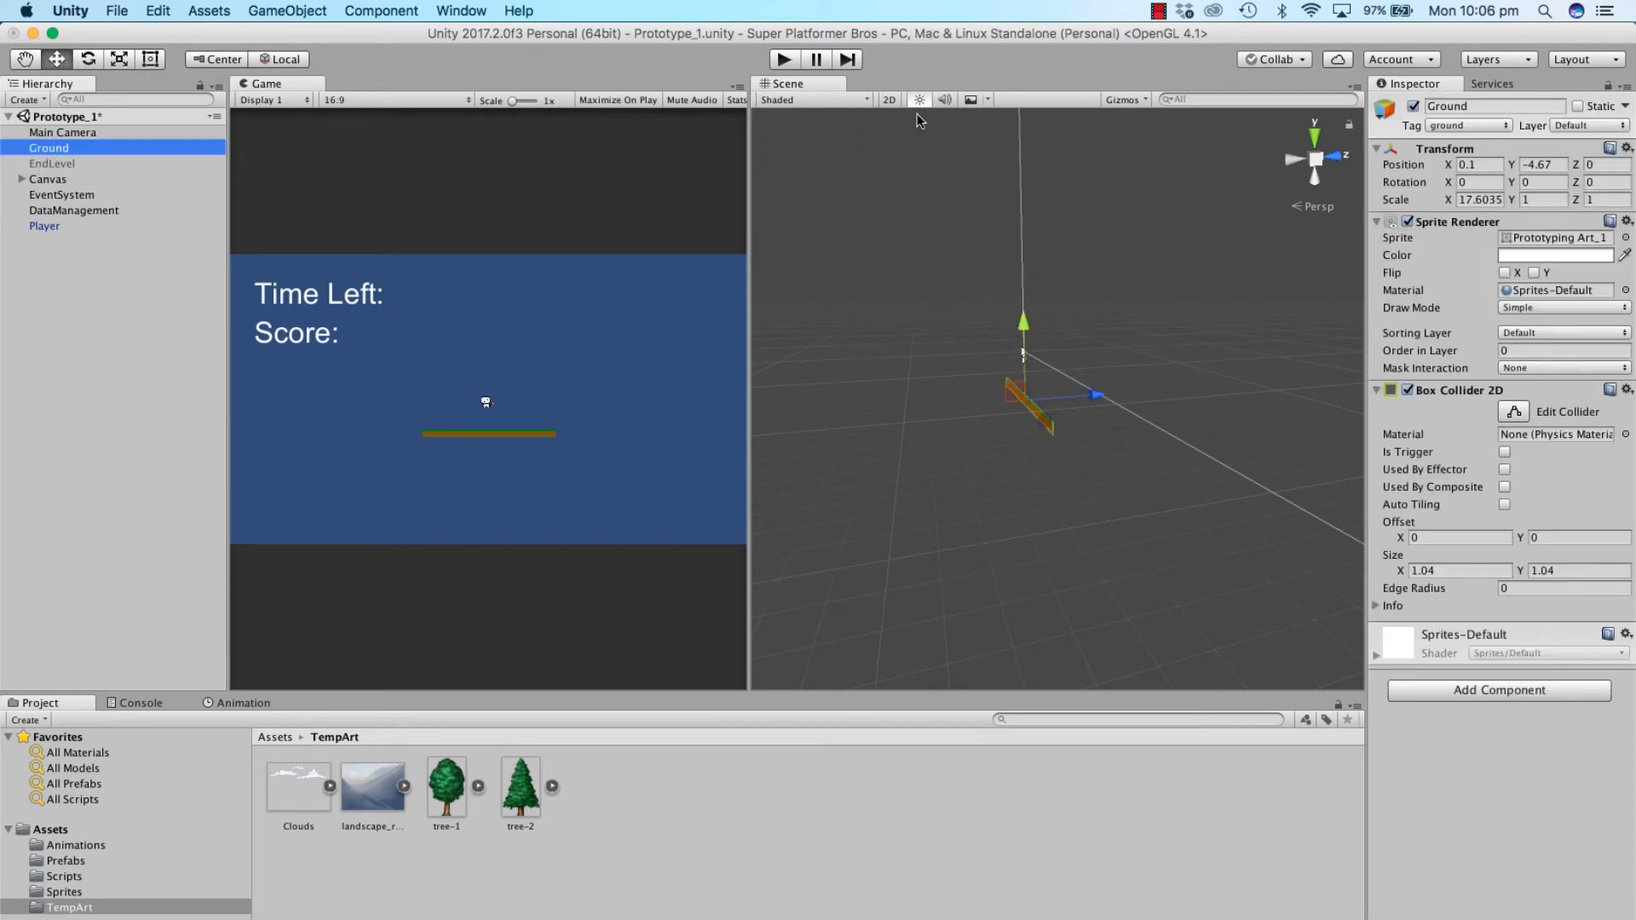
left_click(889, 99)
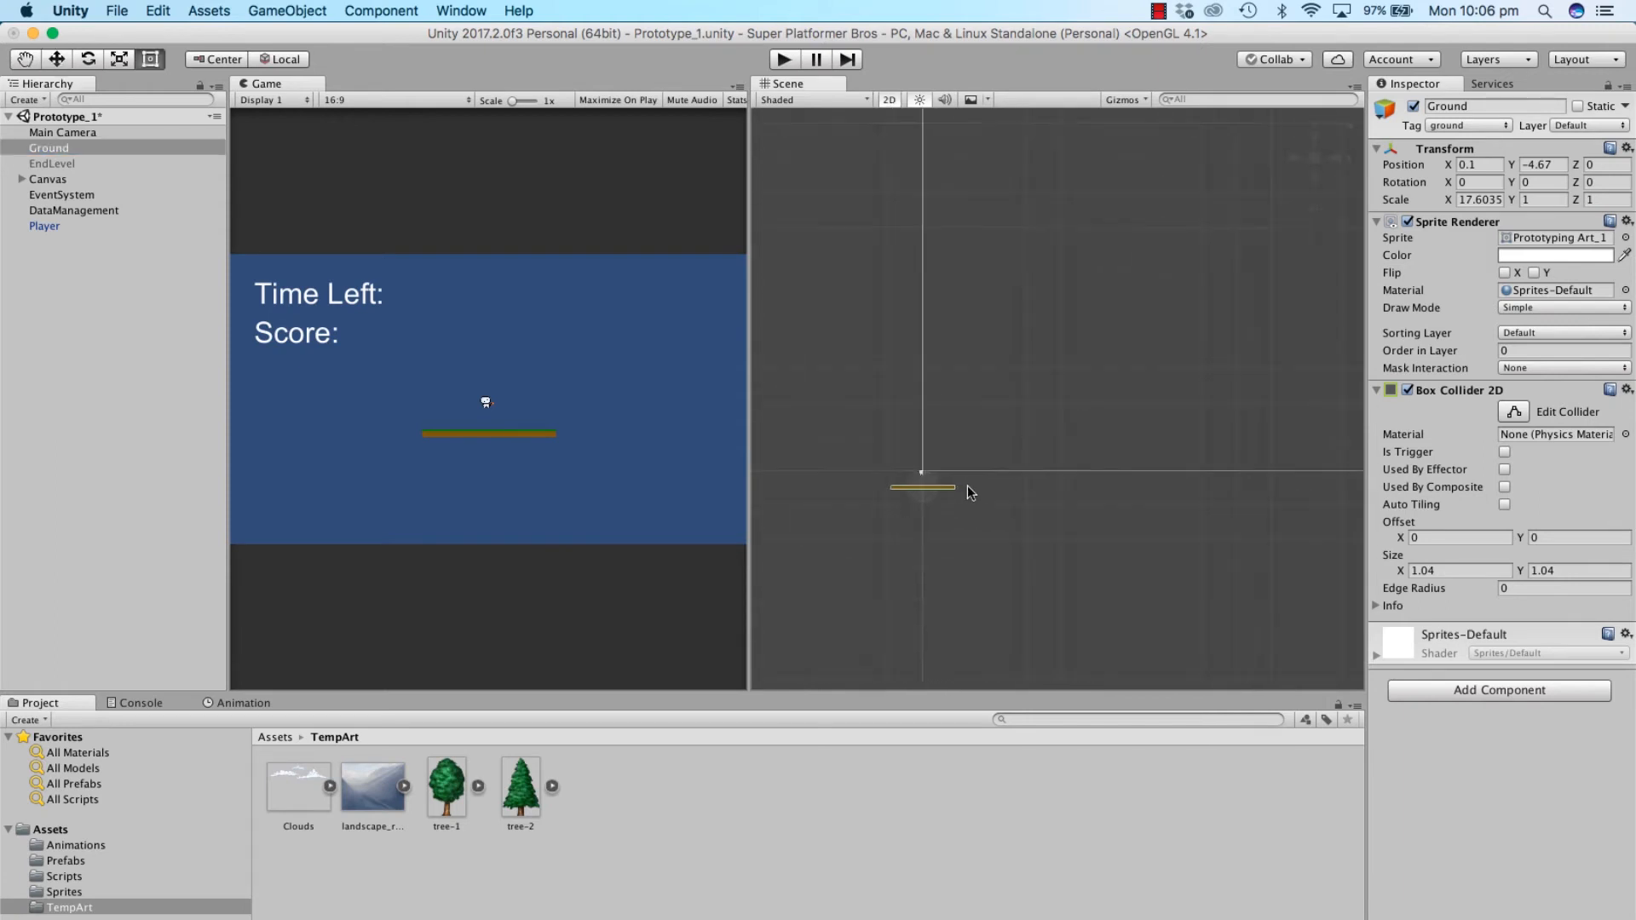
scroll(968, 493, "up", 4)
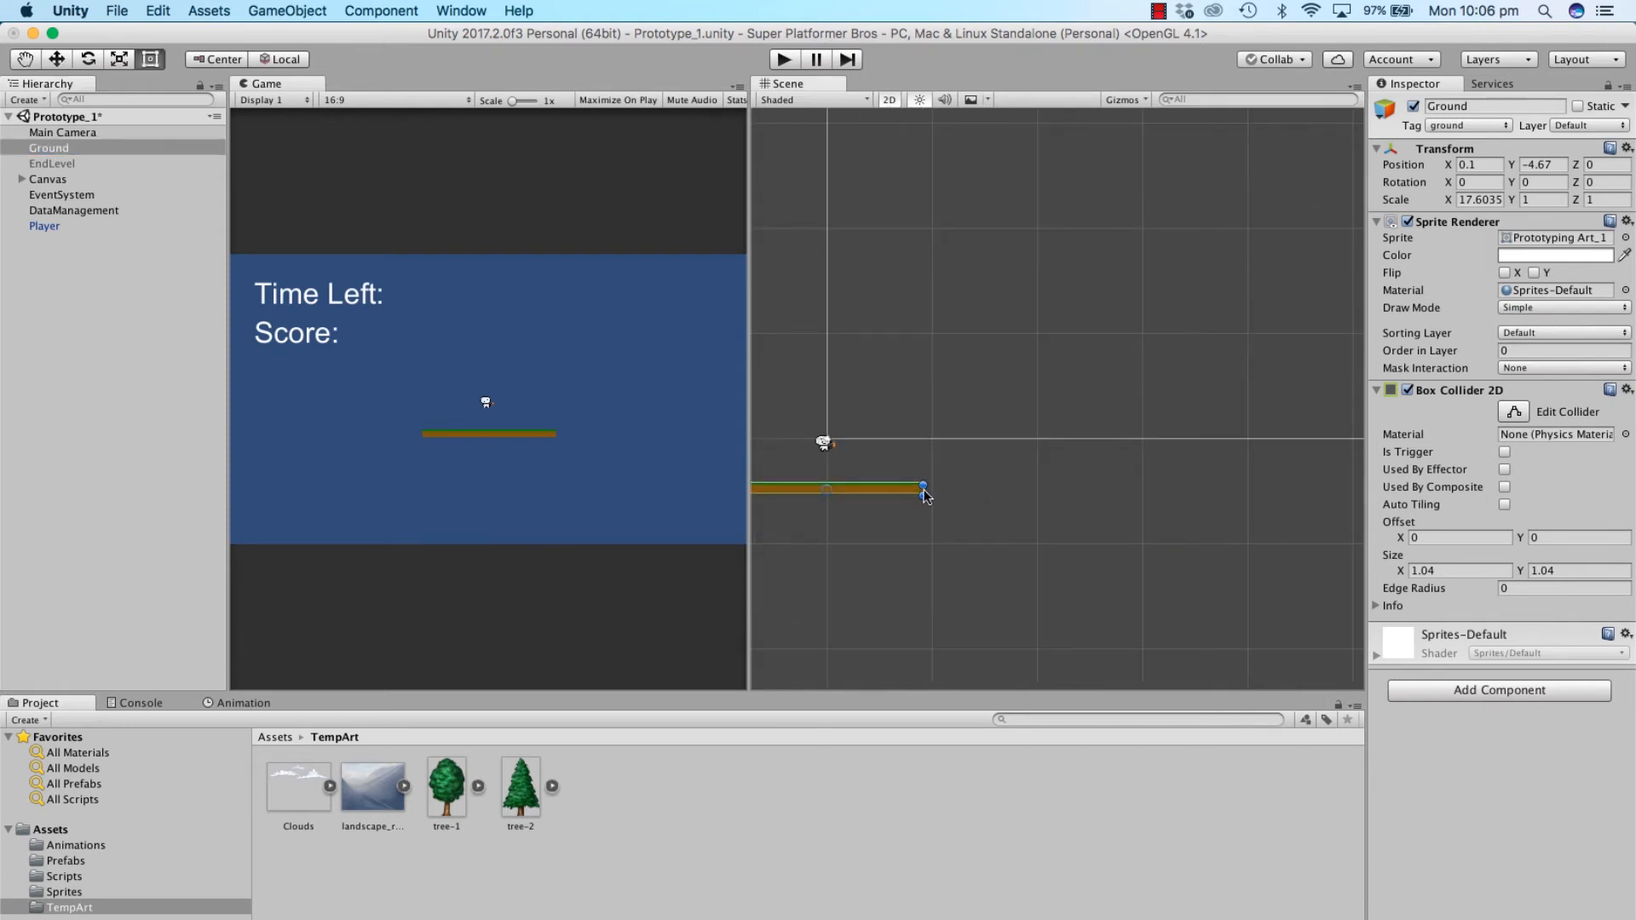
left_click_drag(925, 498, 1367, 506)
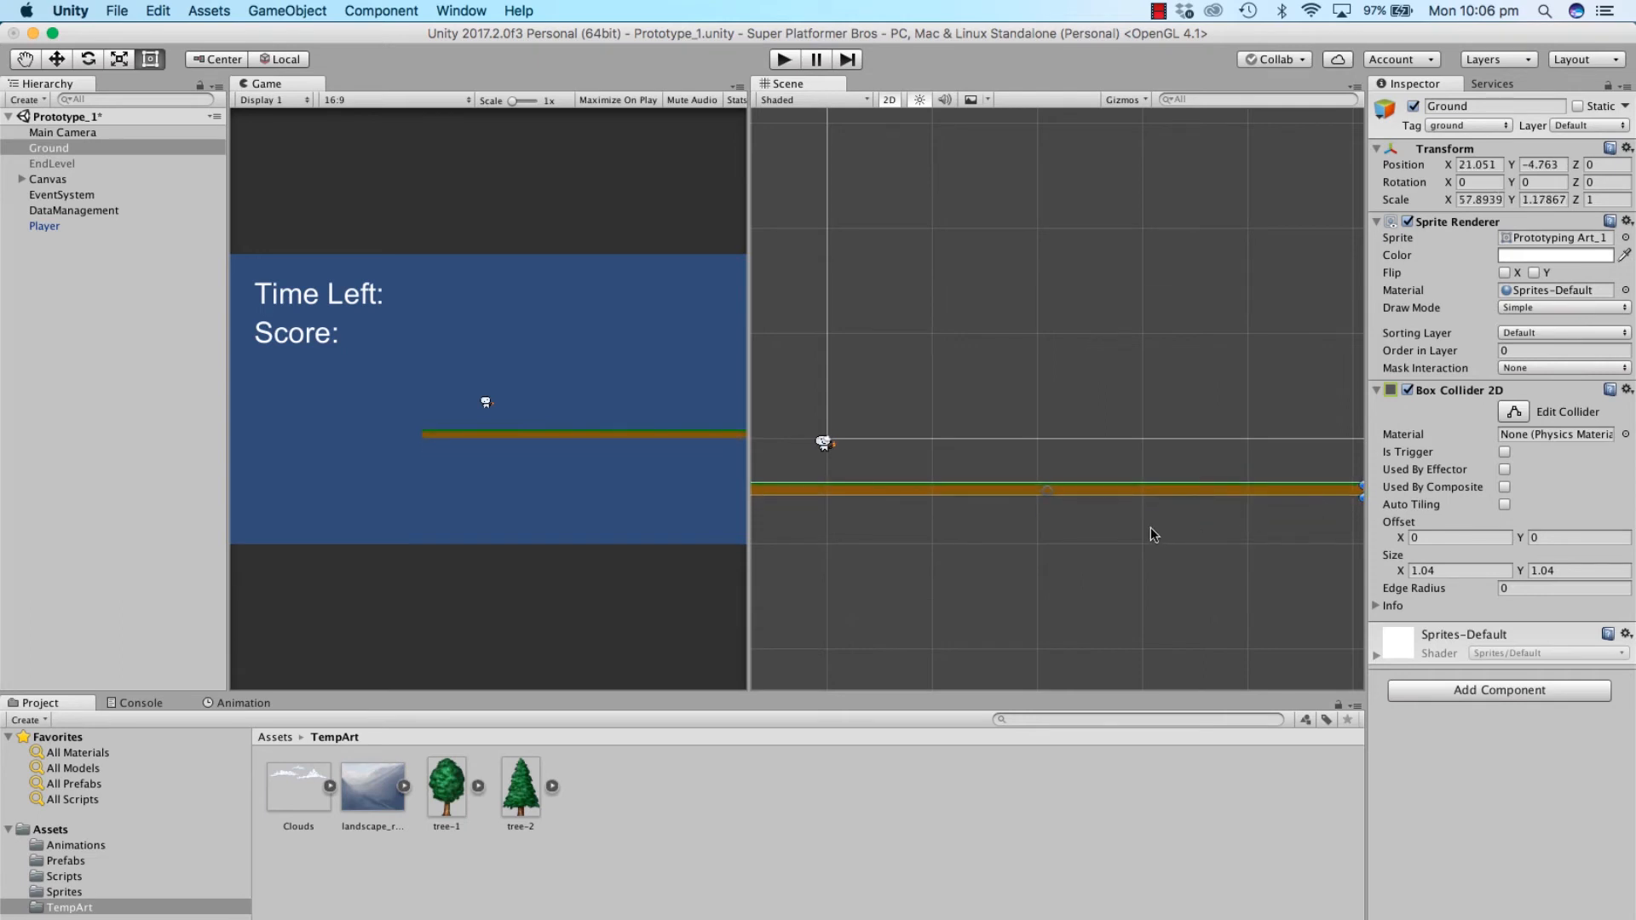
scroll(1150, 529, "down", 3)
left_click_drag(1246, 515, 1432, 522)
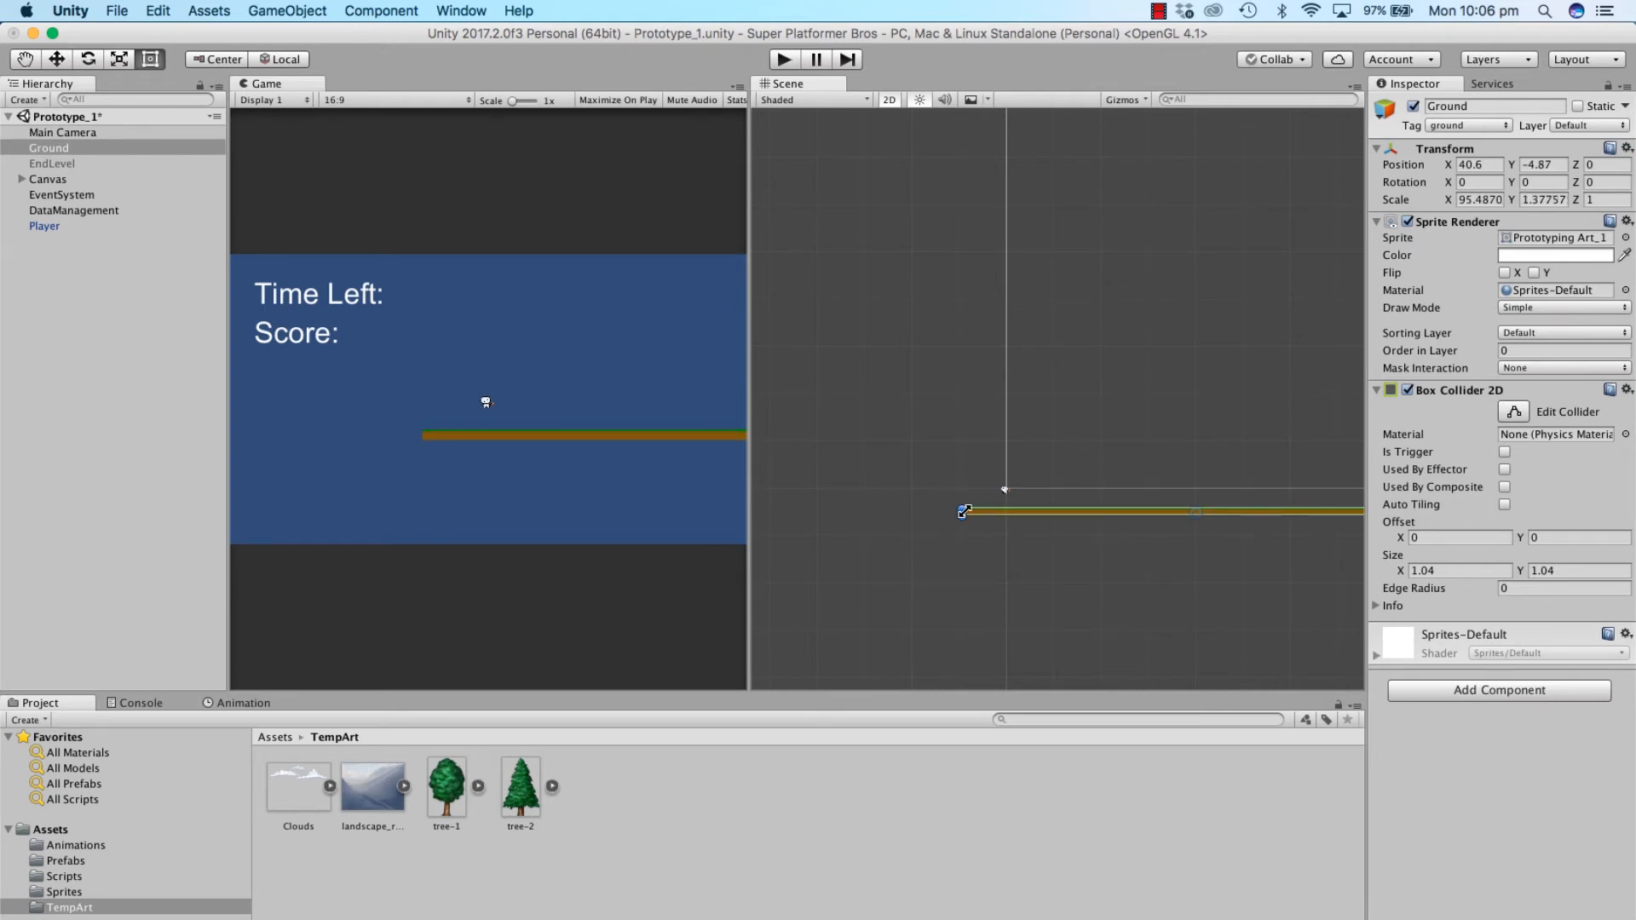
left_click_drag(961, 511, 803, 493)
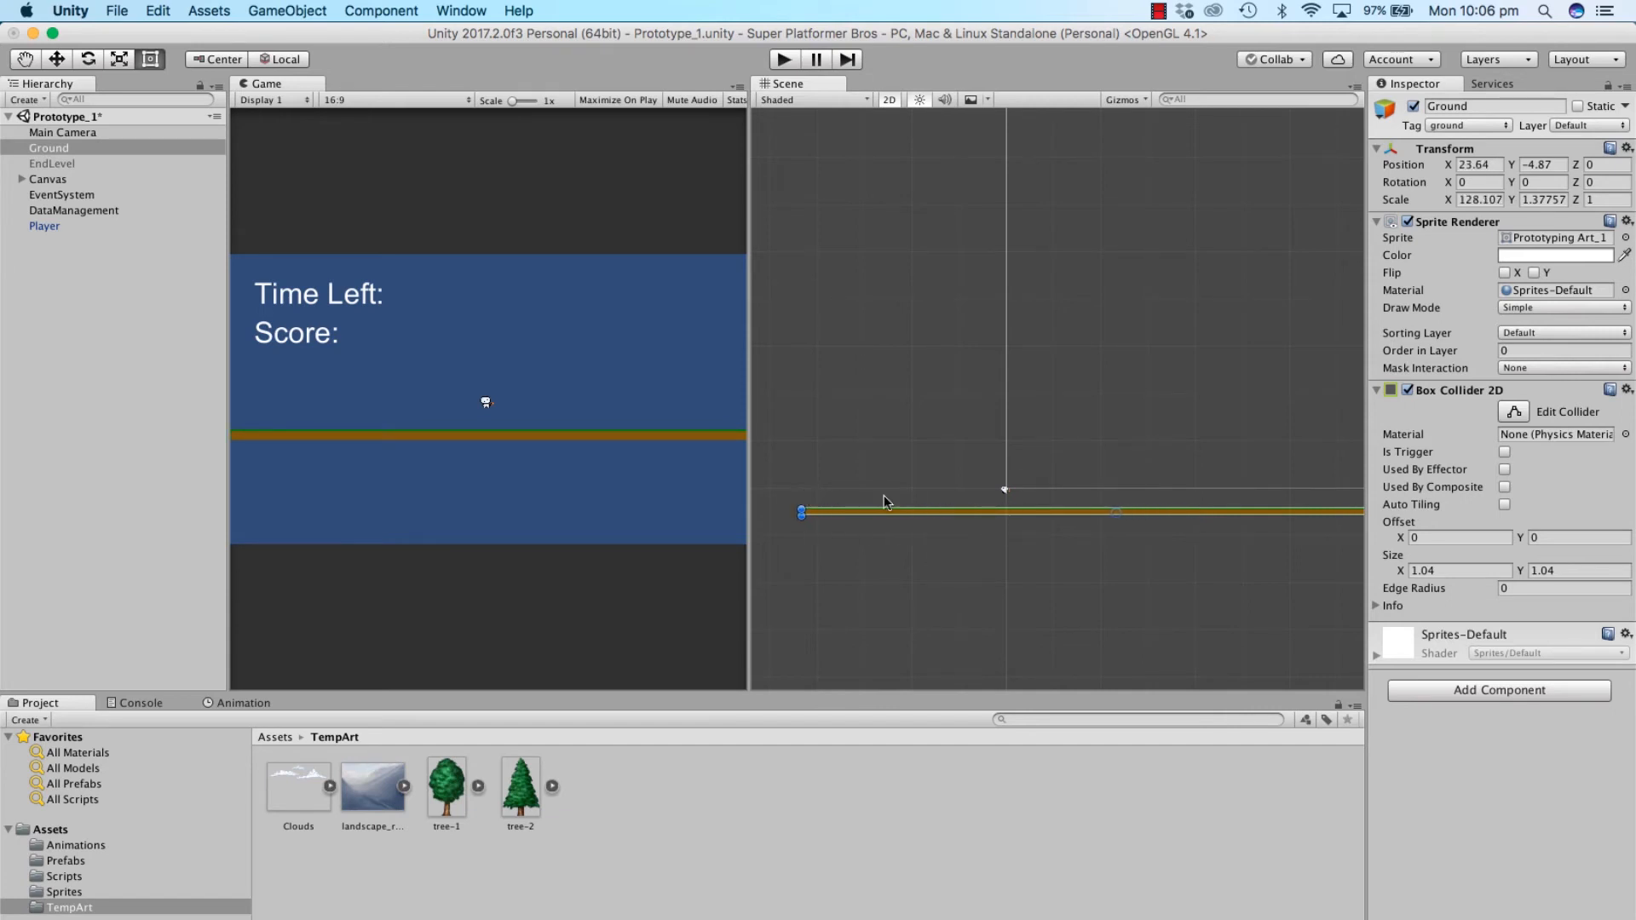
scroll(866, 490, "up", 3)
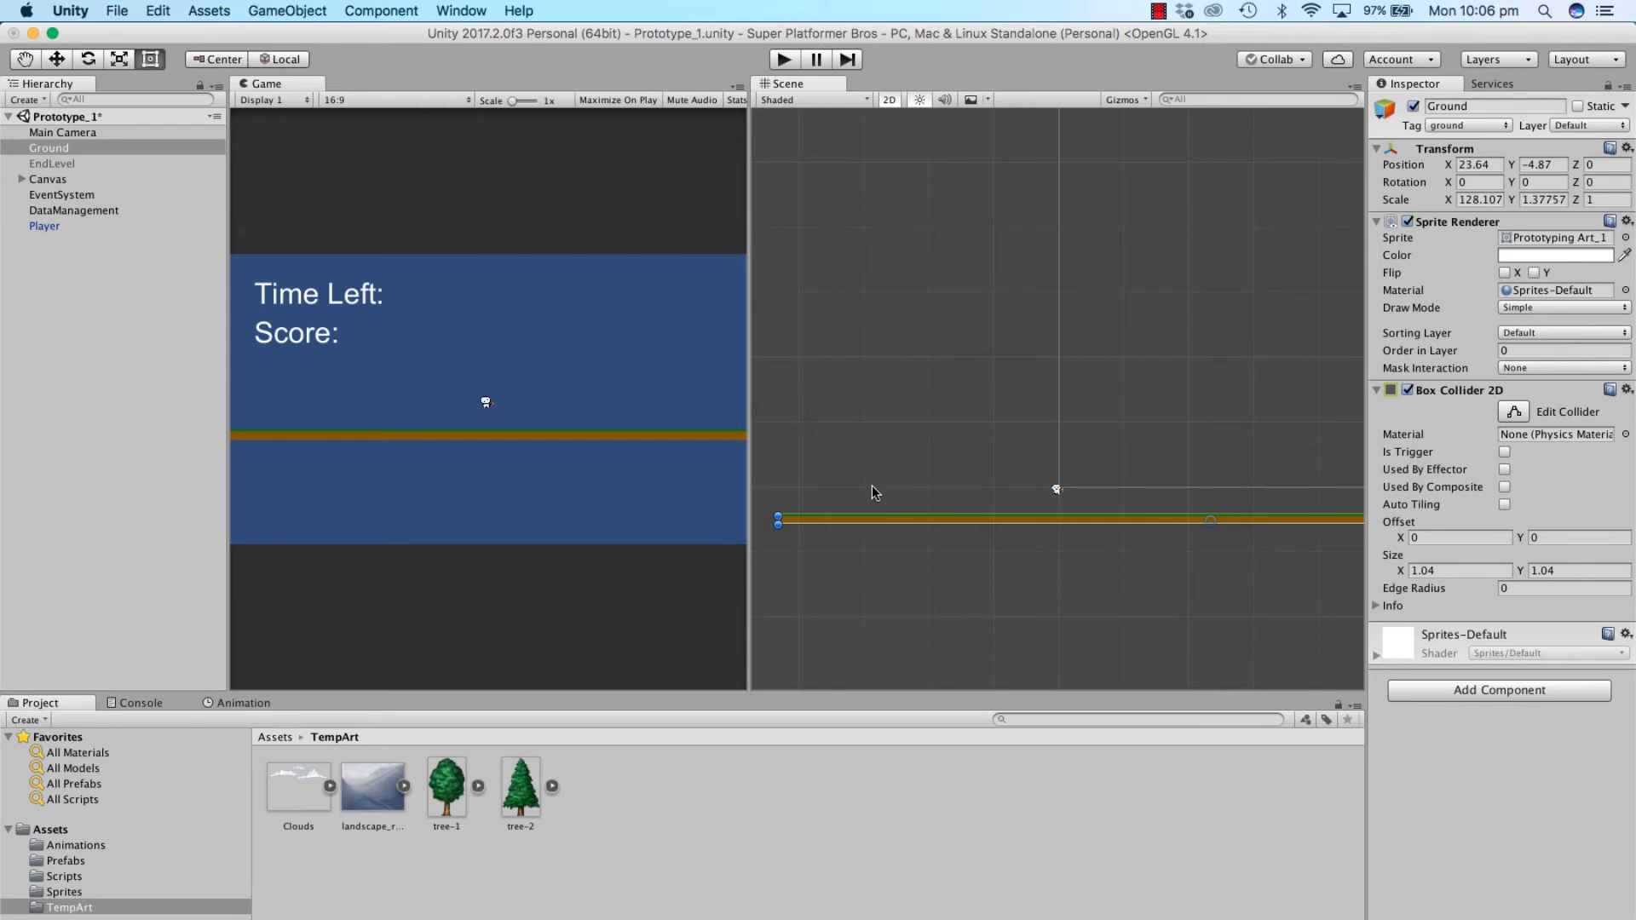
Step: Return the Scene view to 3D and move the Main Camera forward along Z to -9.5
left_click(889, 100)
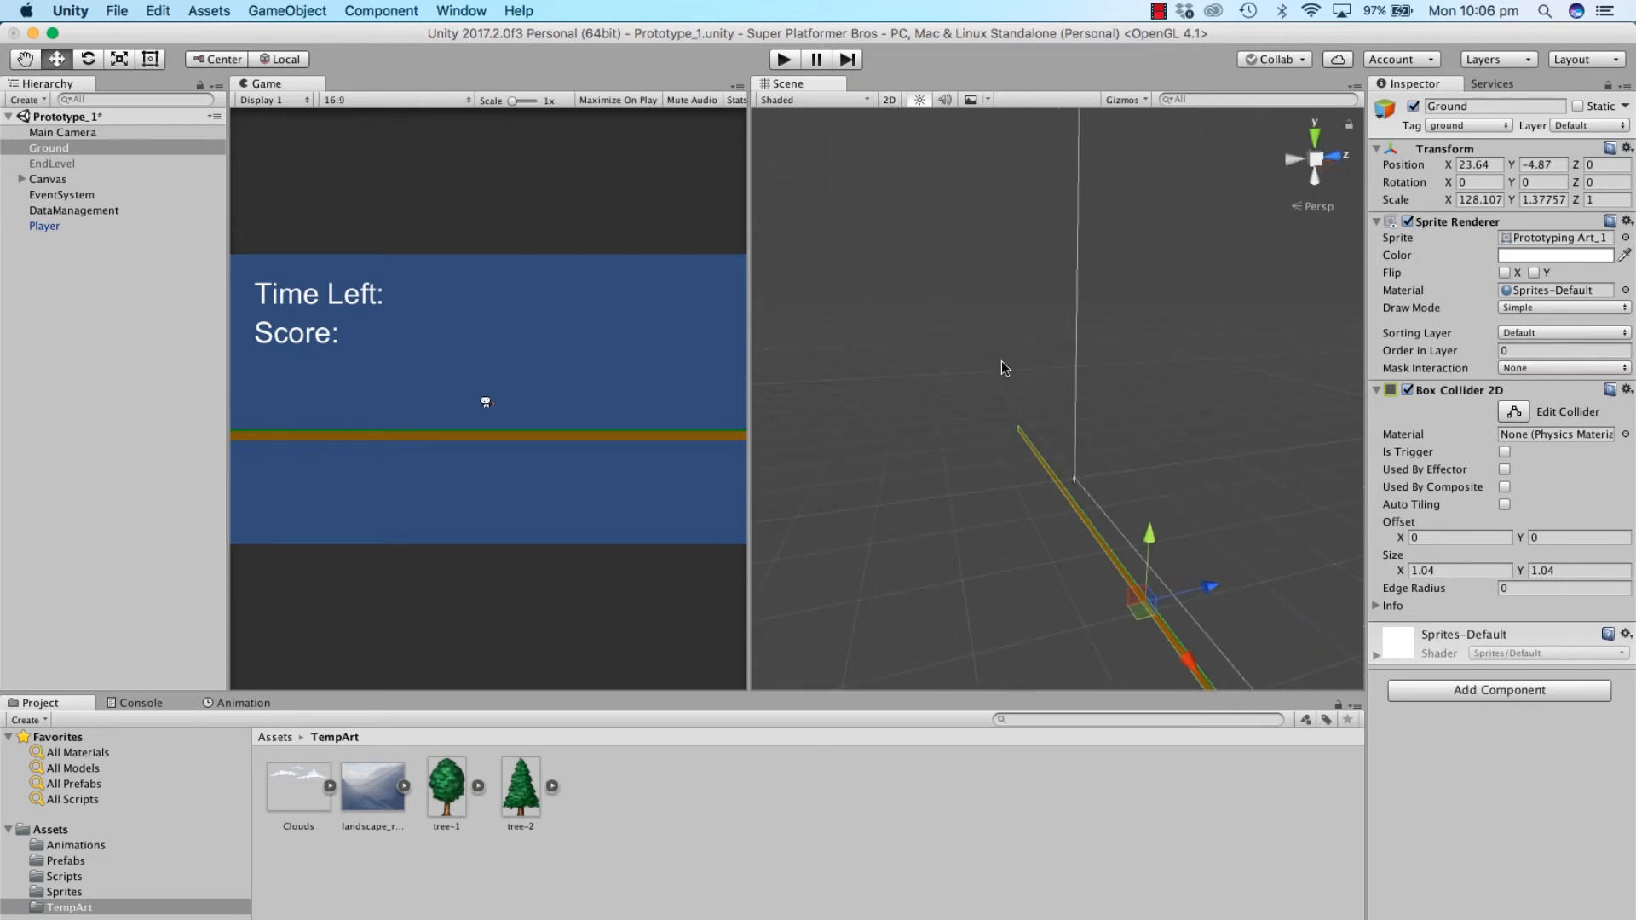
scroll(894, 474, "down", 5)
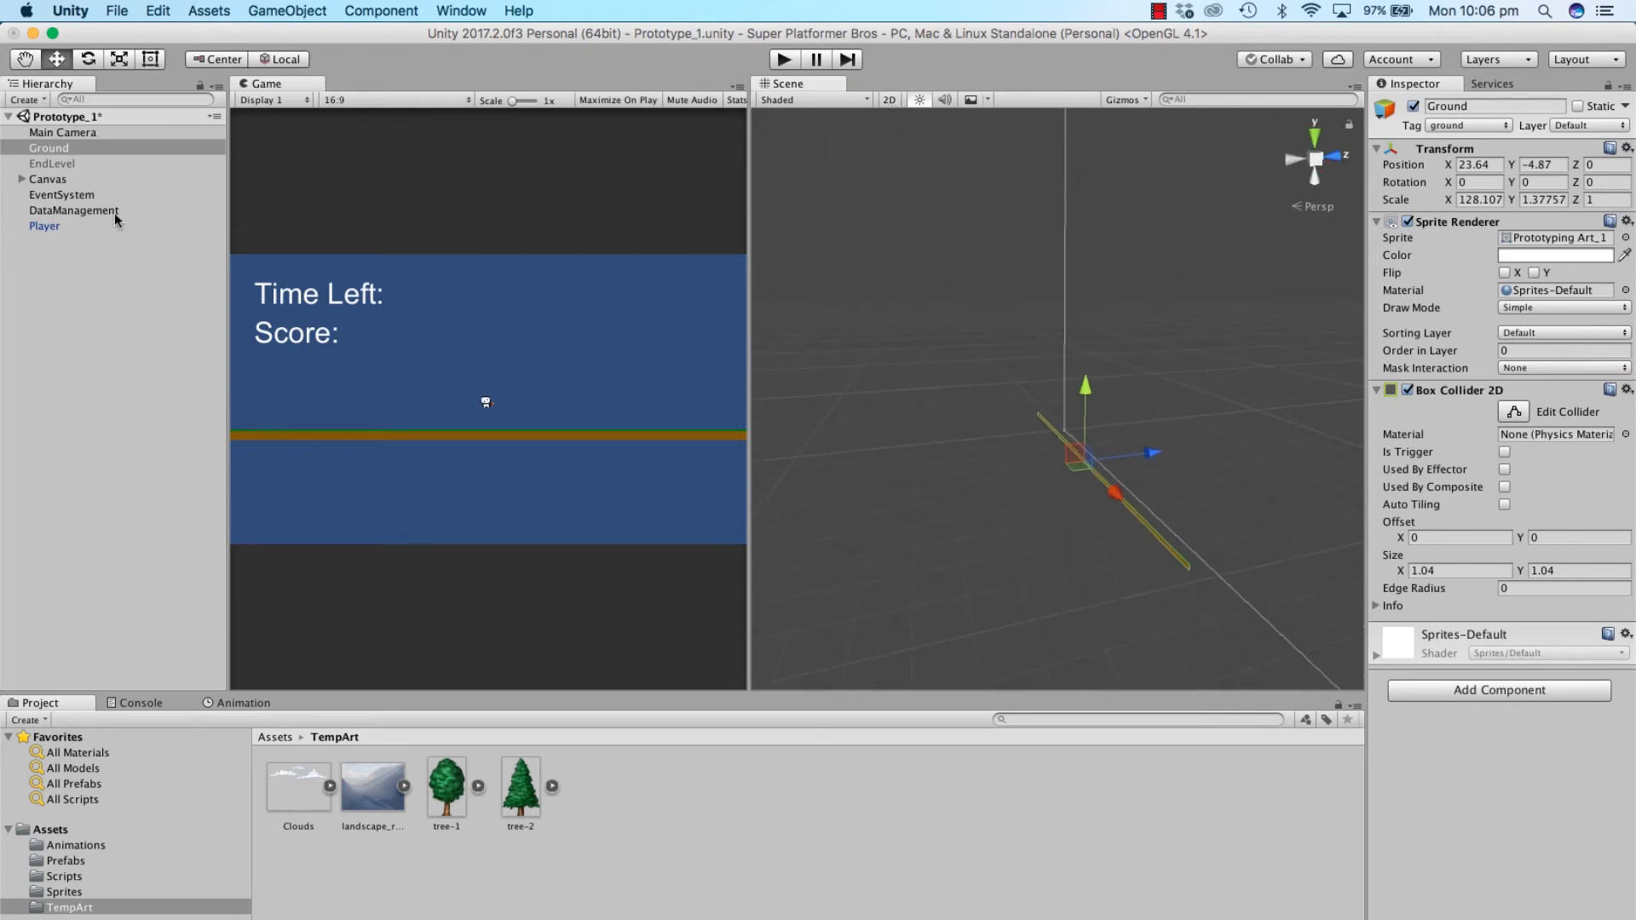
left_click(62, 134)
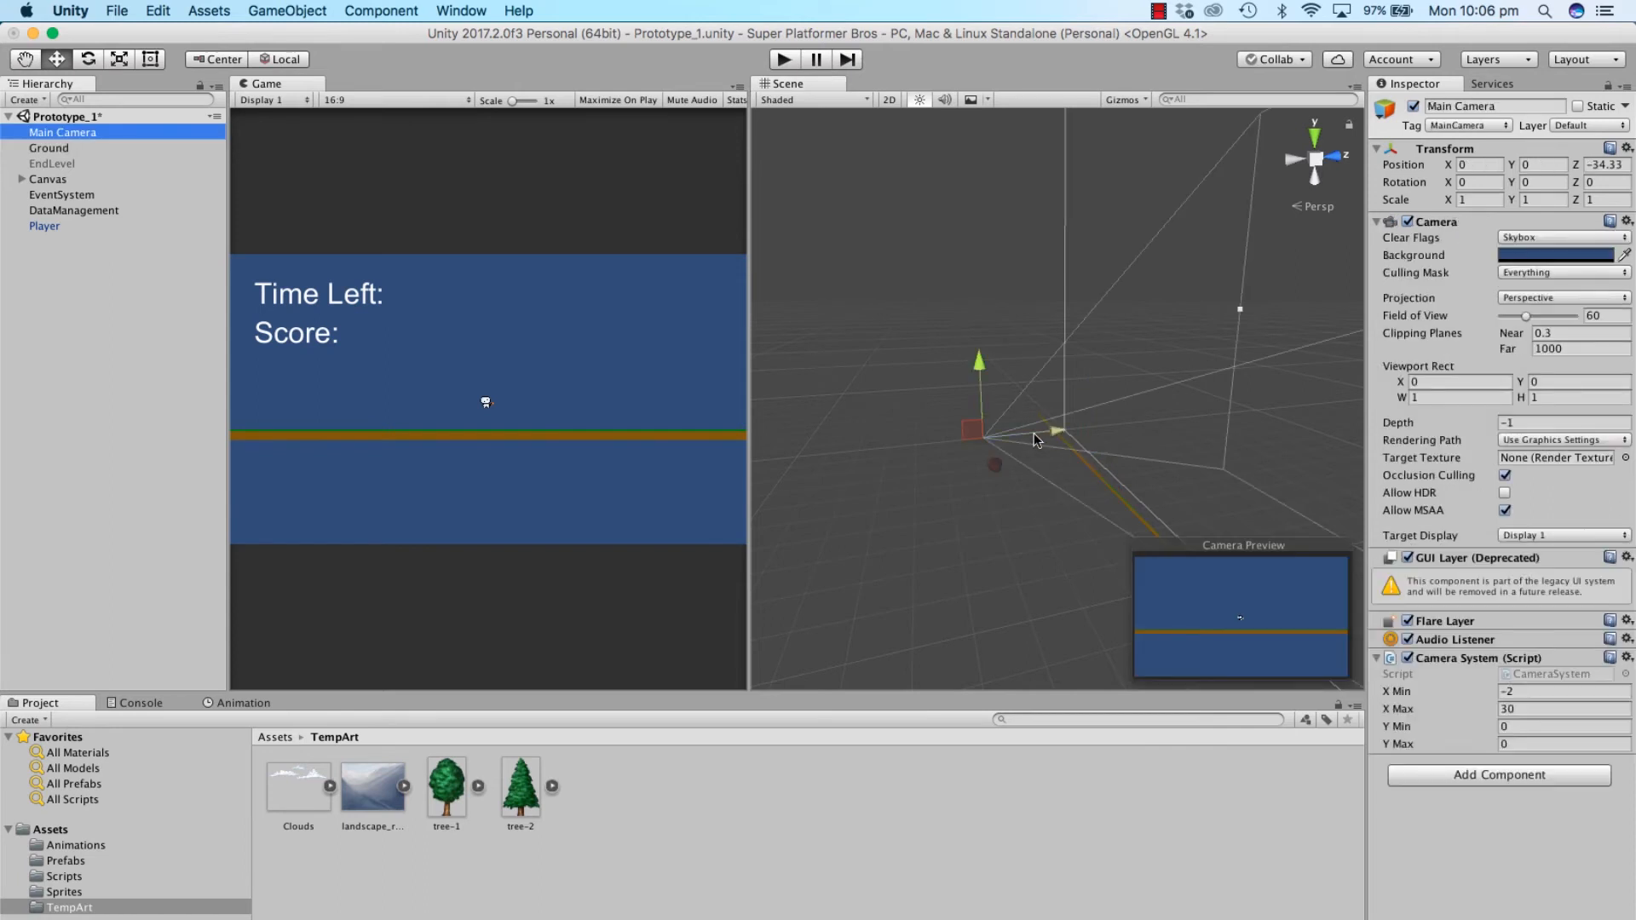
left_click_drag(1055, 438, 1115, 442)
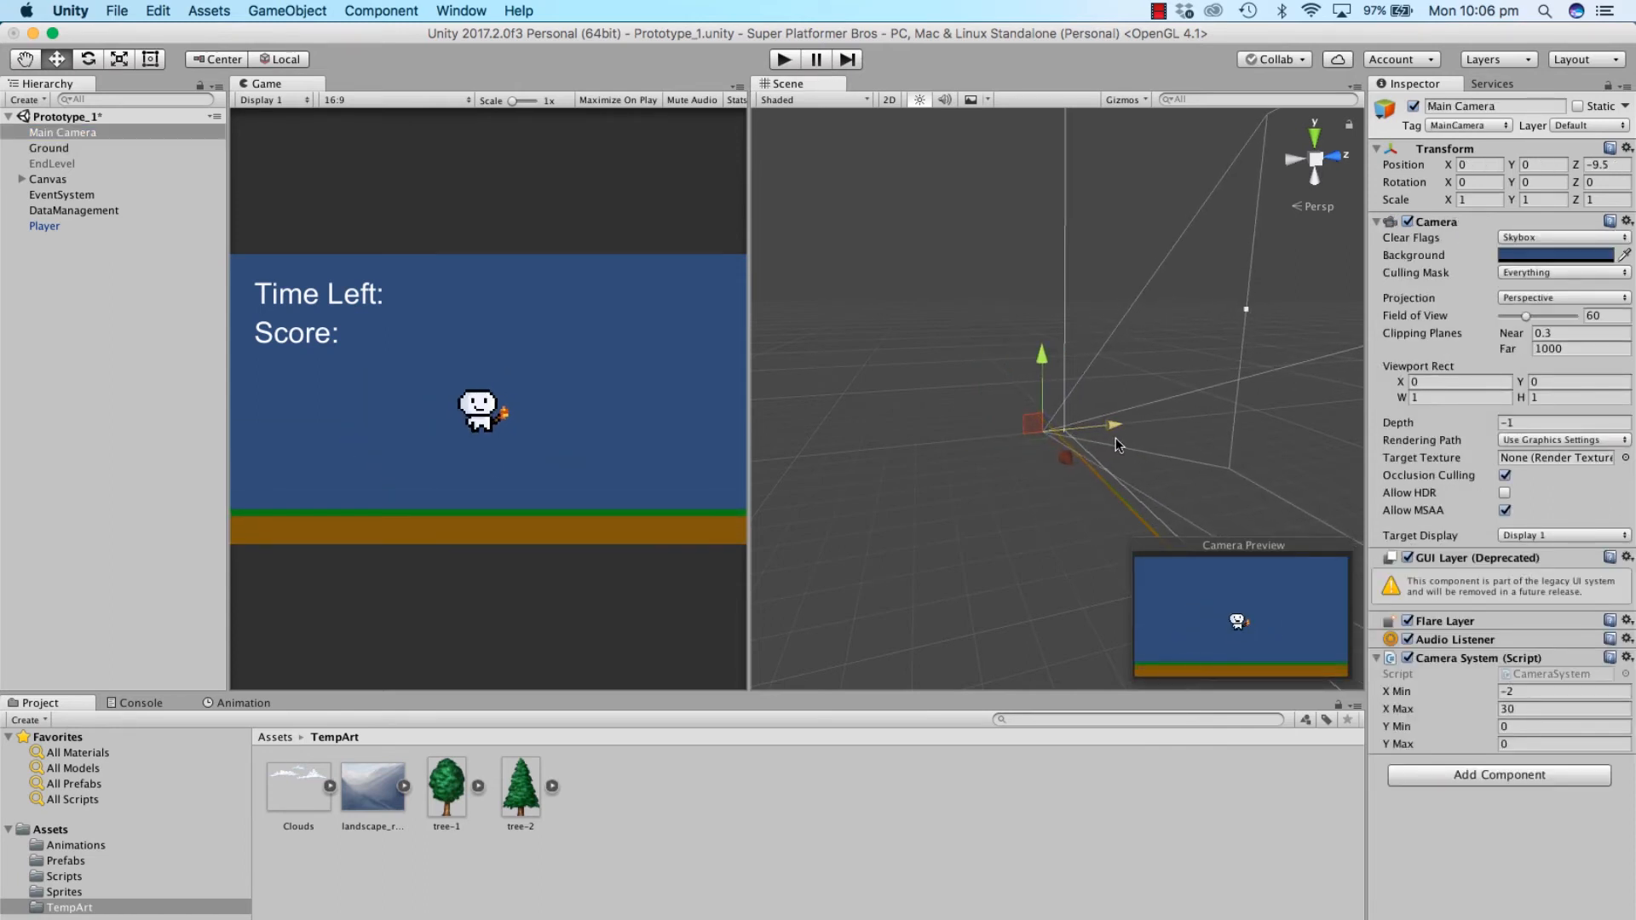
Step: Play-test the level by running the player forward and back along the extended ground, and stop play mode
left_click(782, 60)
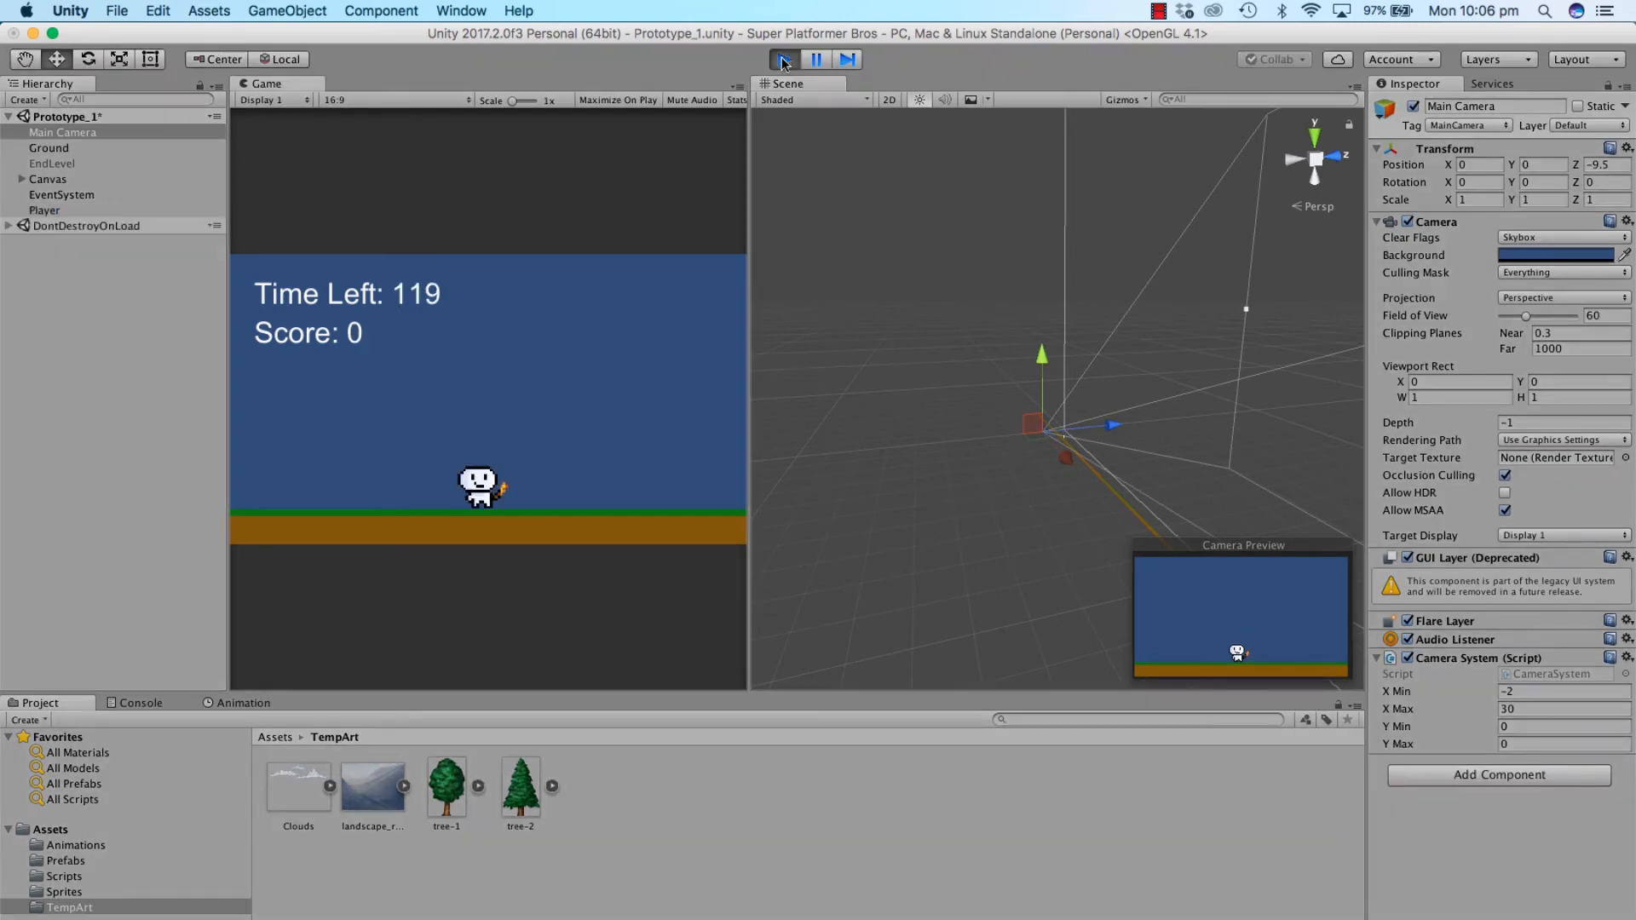
key("Right")
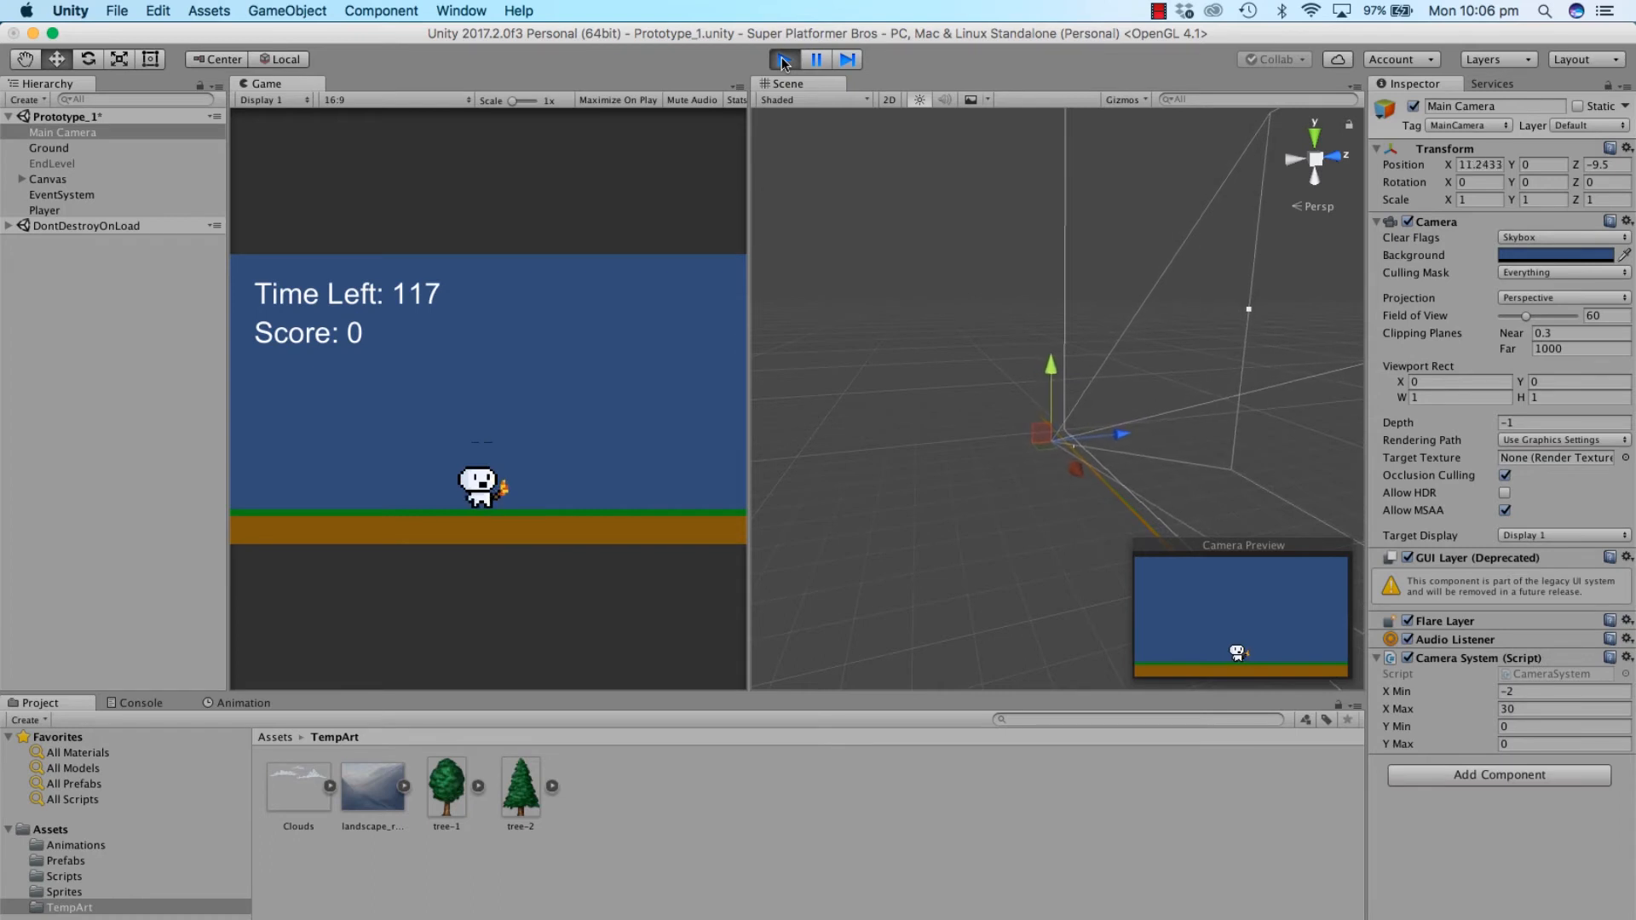
key("Right")
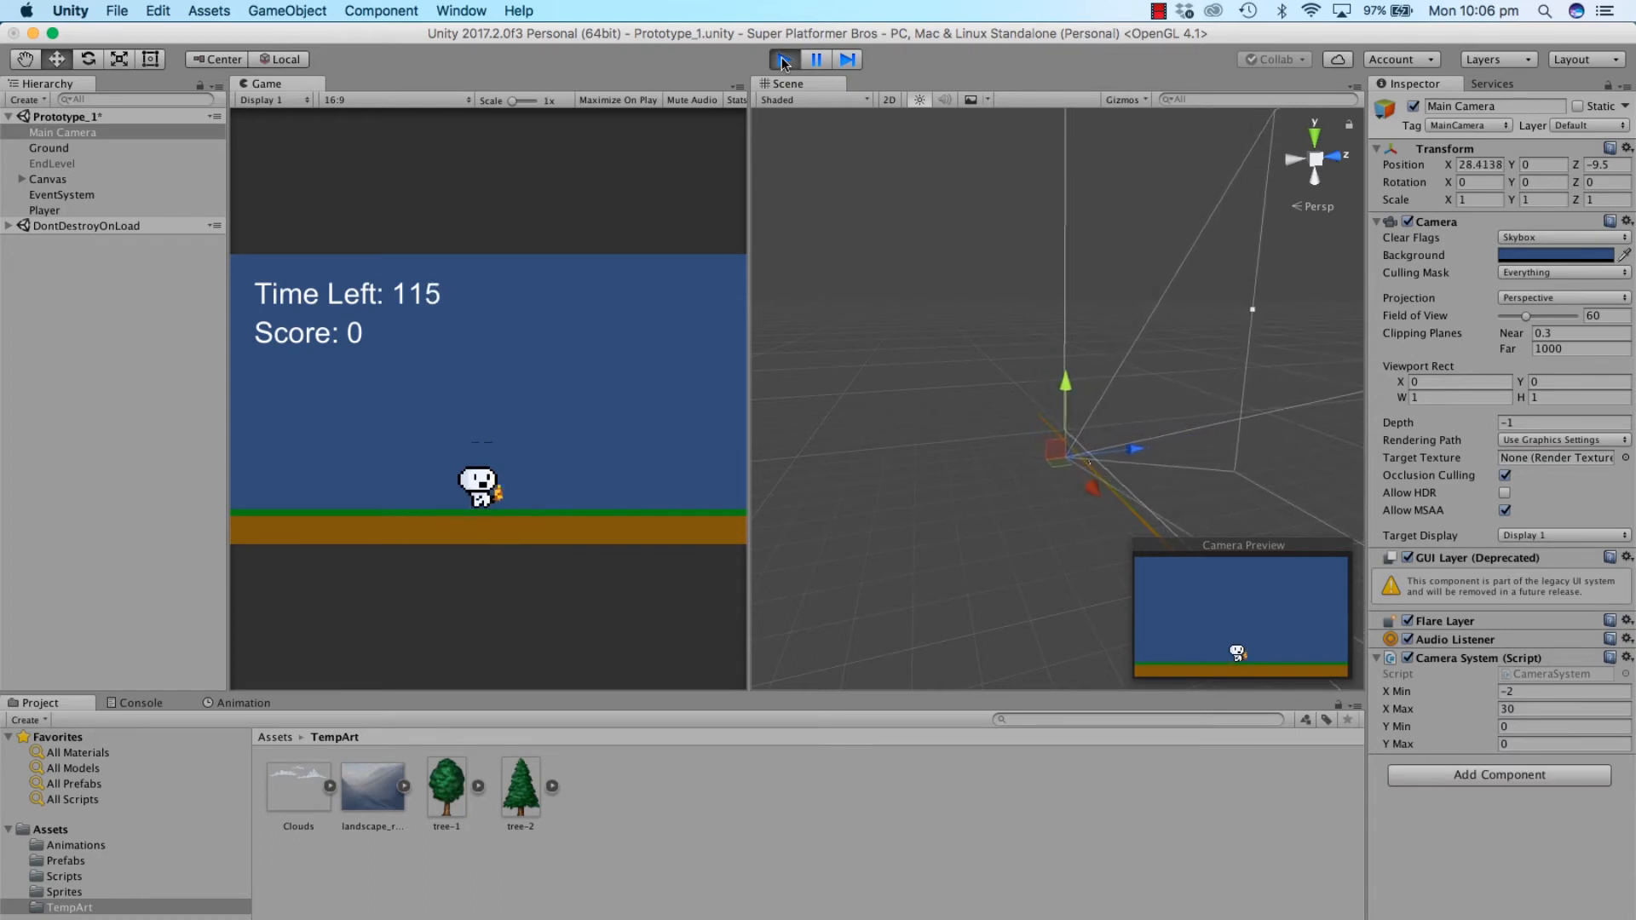
key("Left")
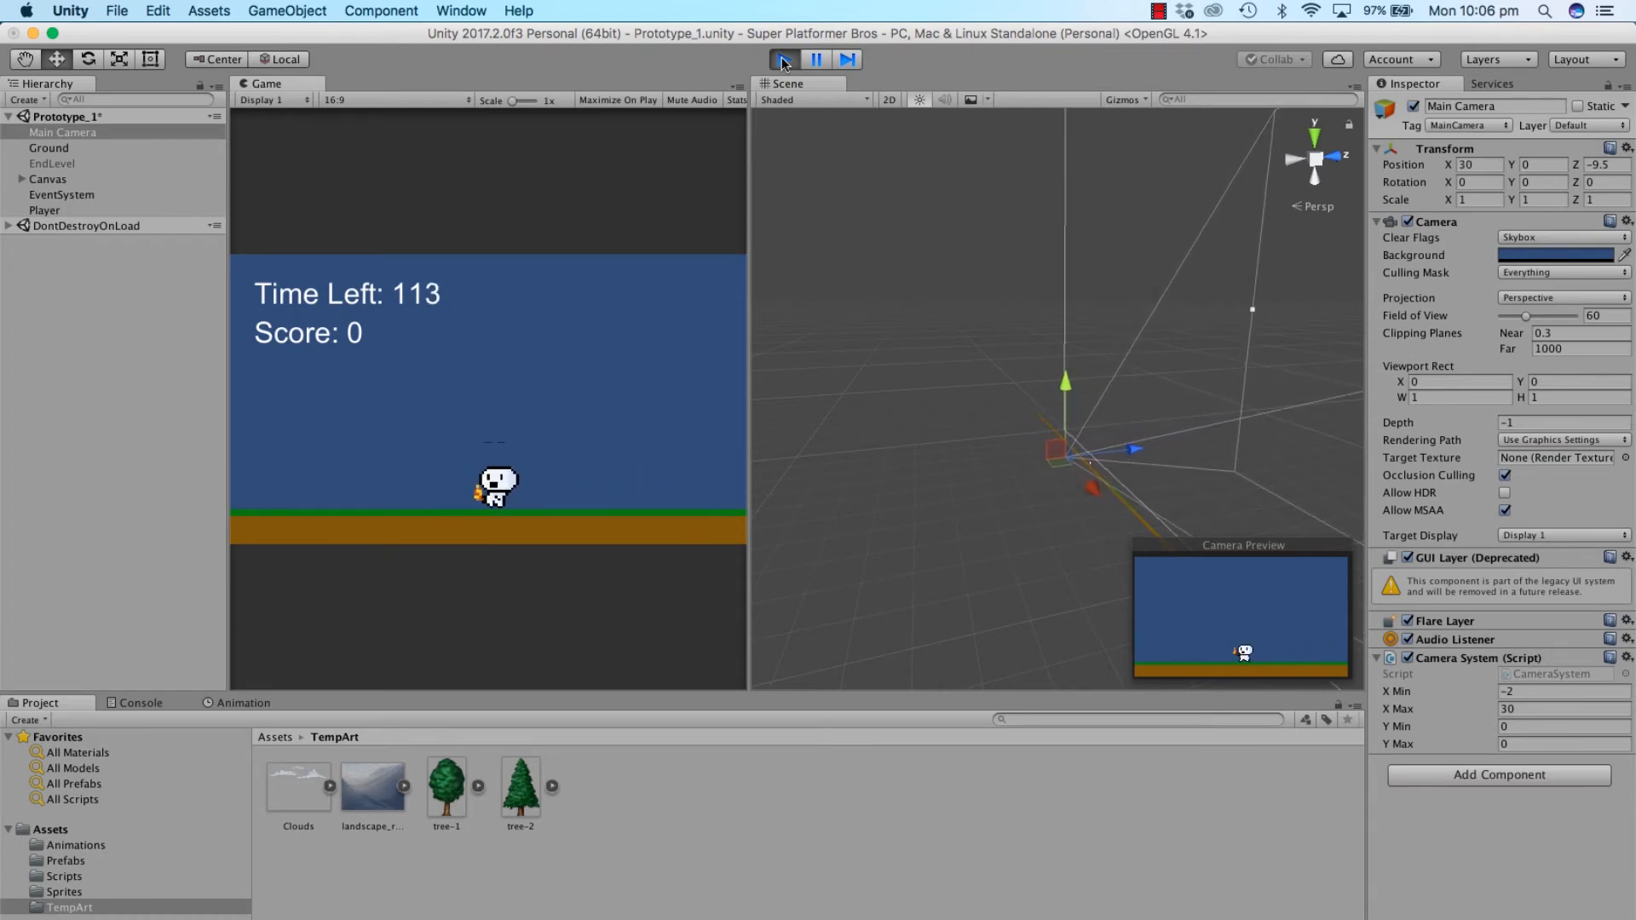
key("Left")
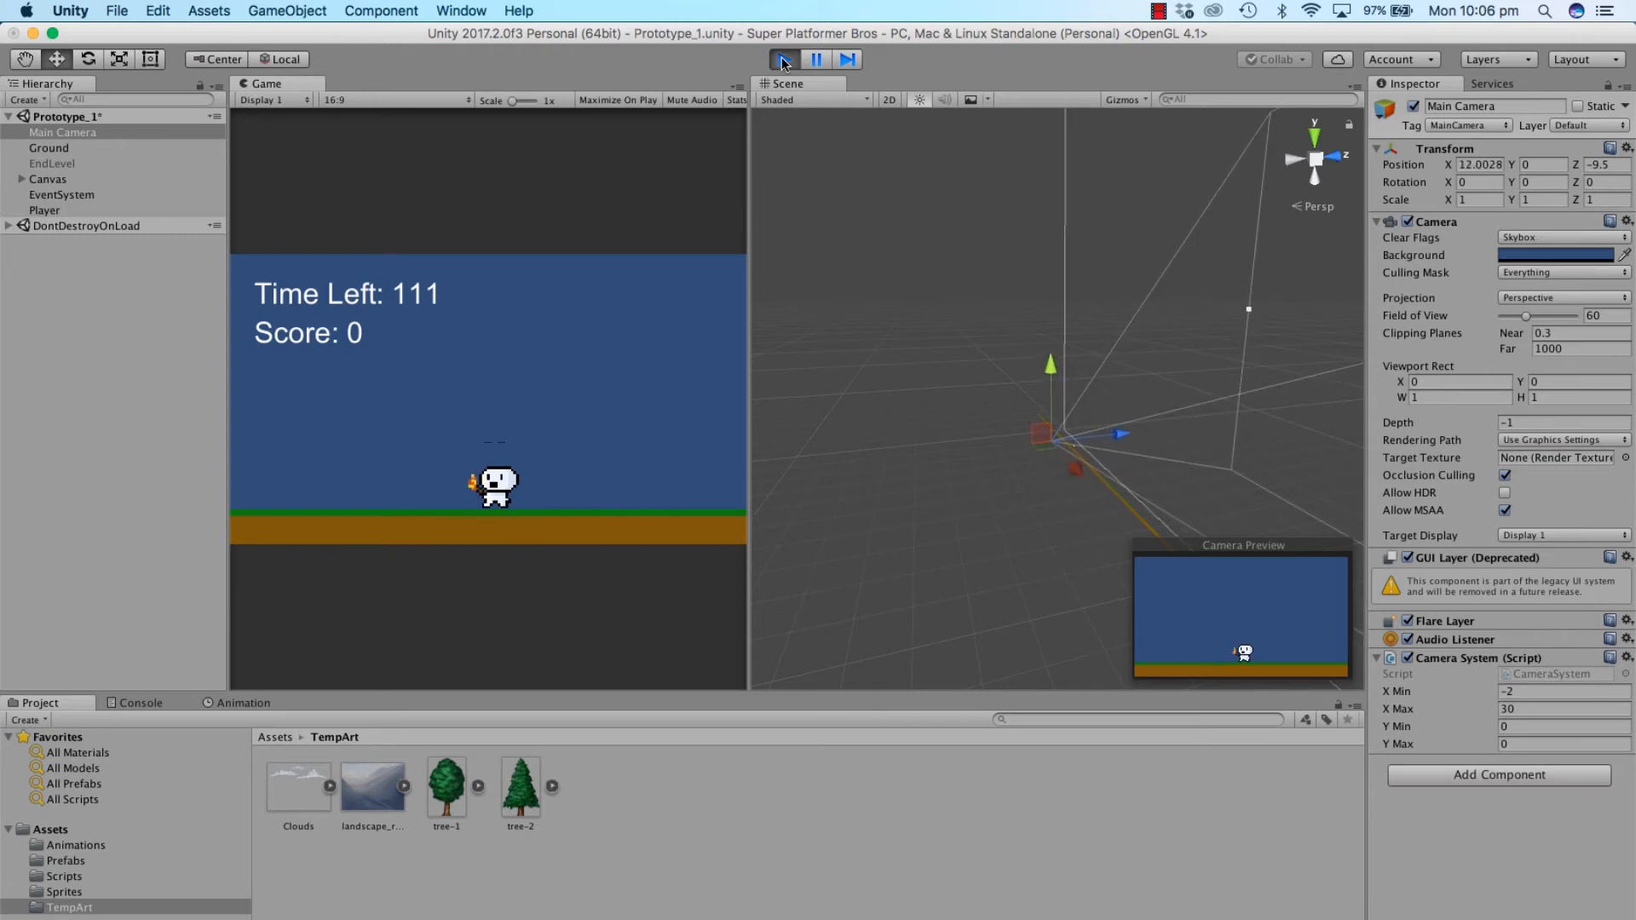
key("Left")
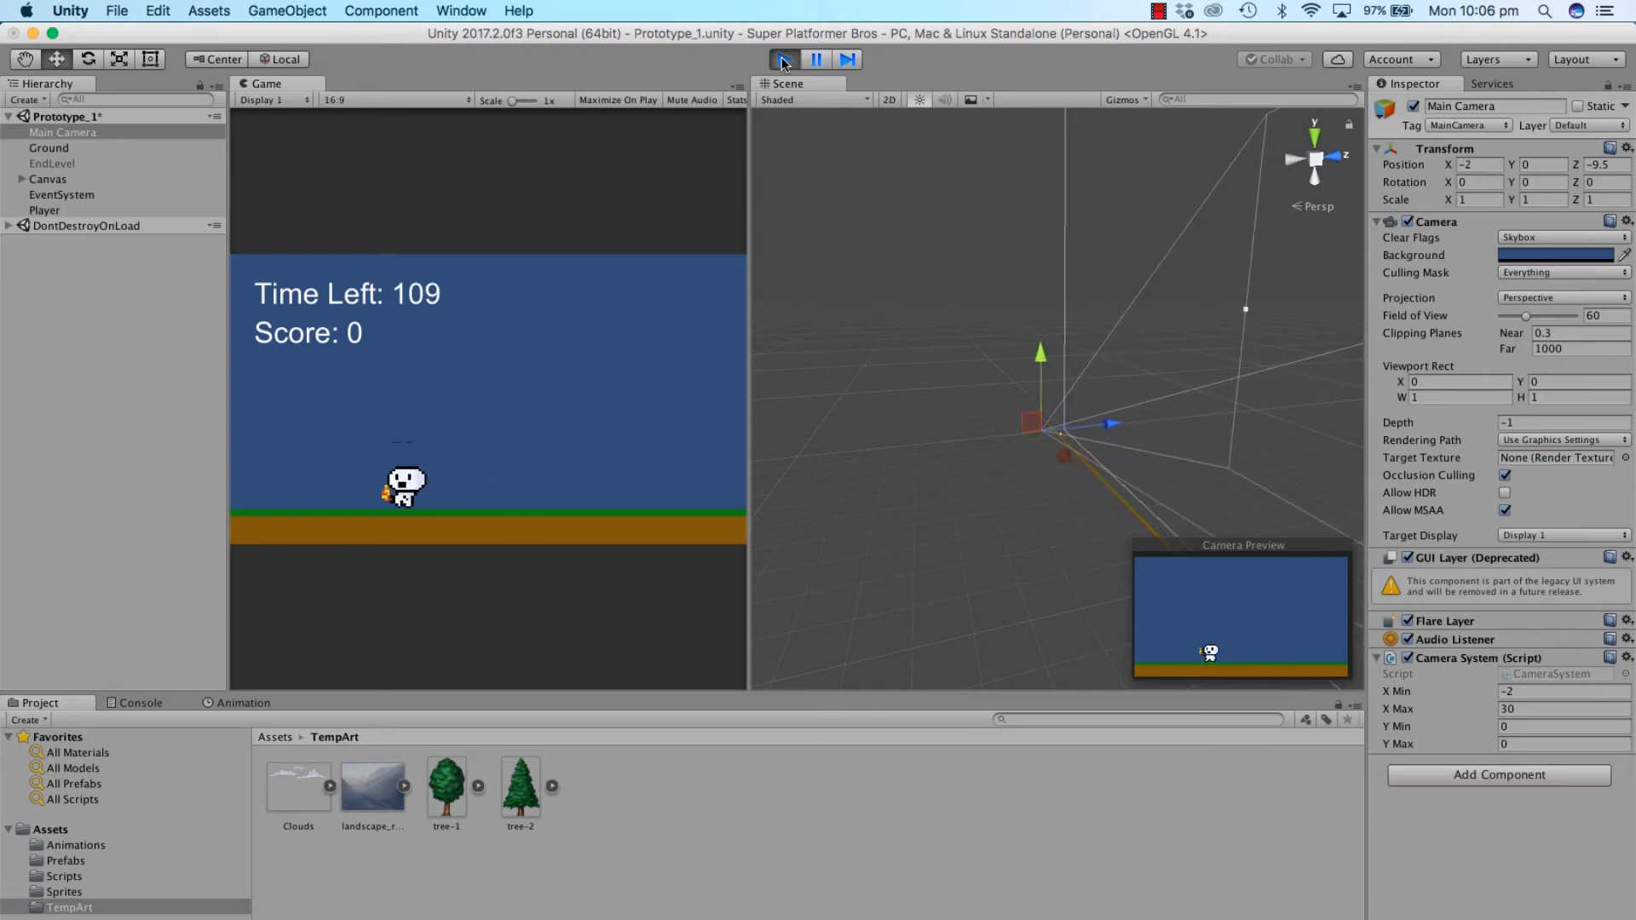
key("Right")
key("Right")
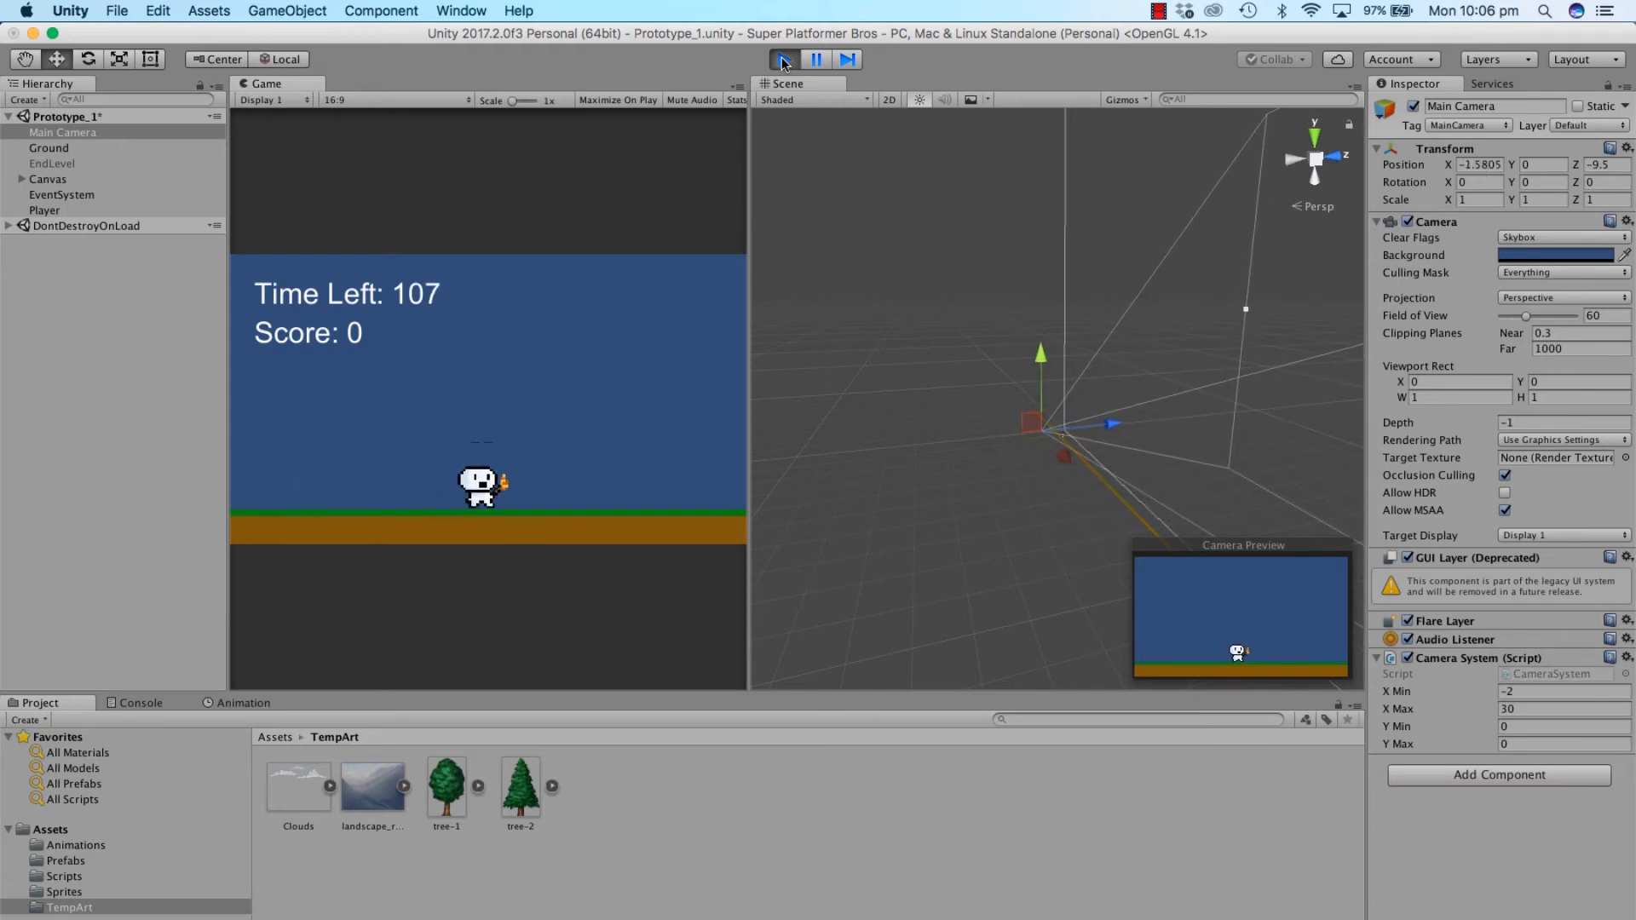
left_click(786, 60)
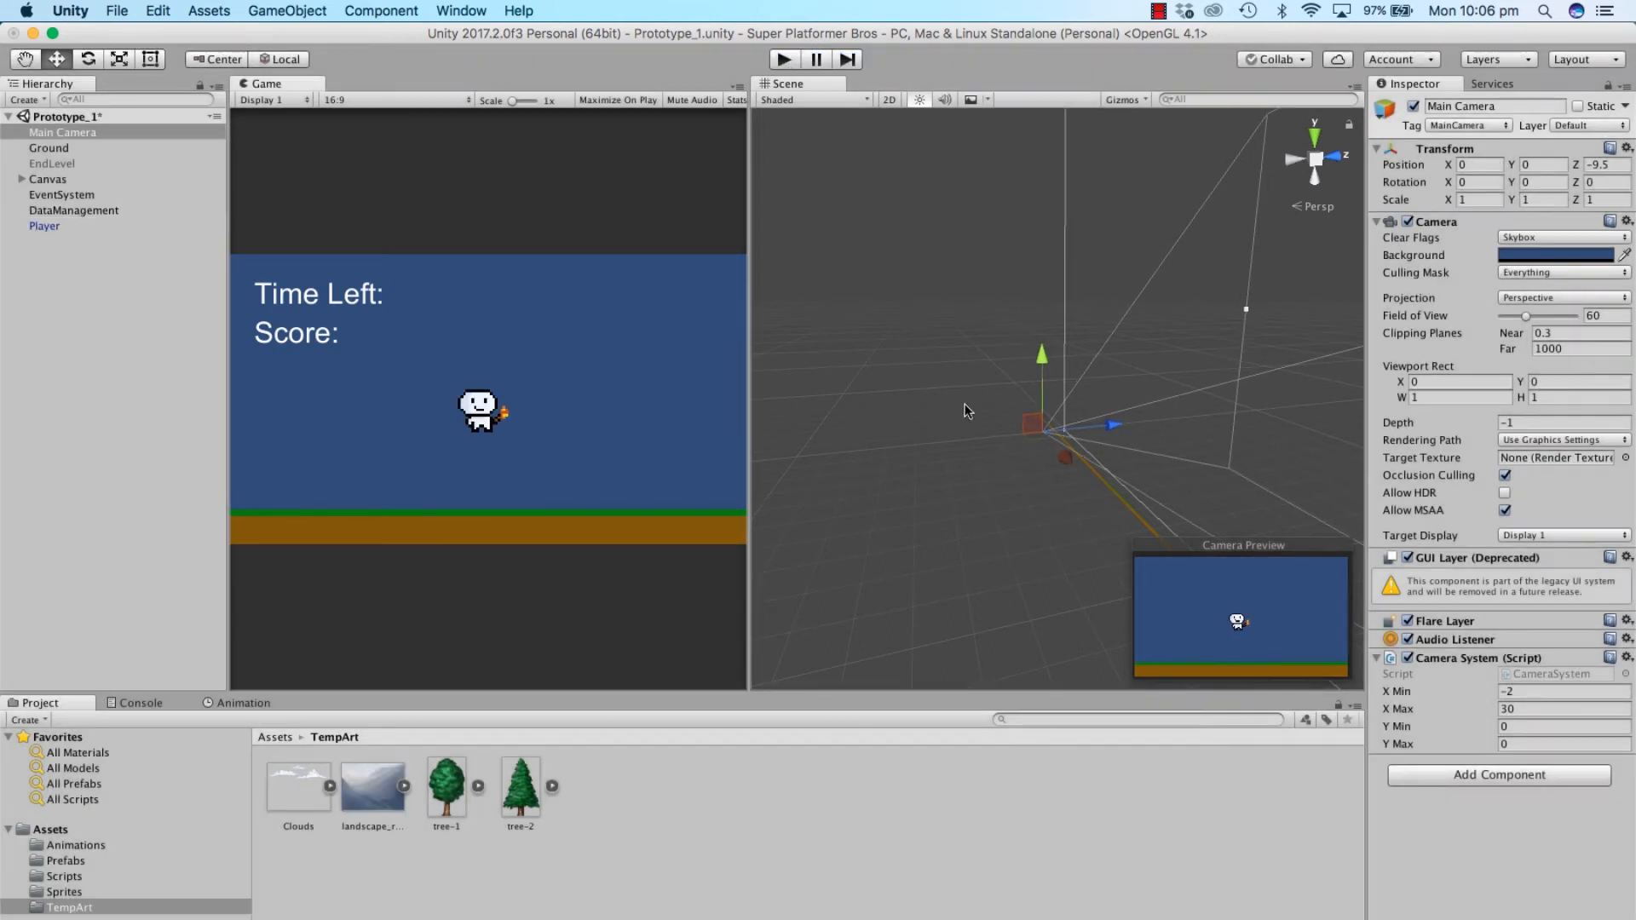
Step: Switch the Scene view to 2D and frame the Player with the surrounding ground in view
left_click_drag(966, 406, 1299, 437, "alt")
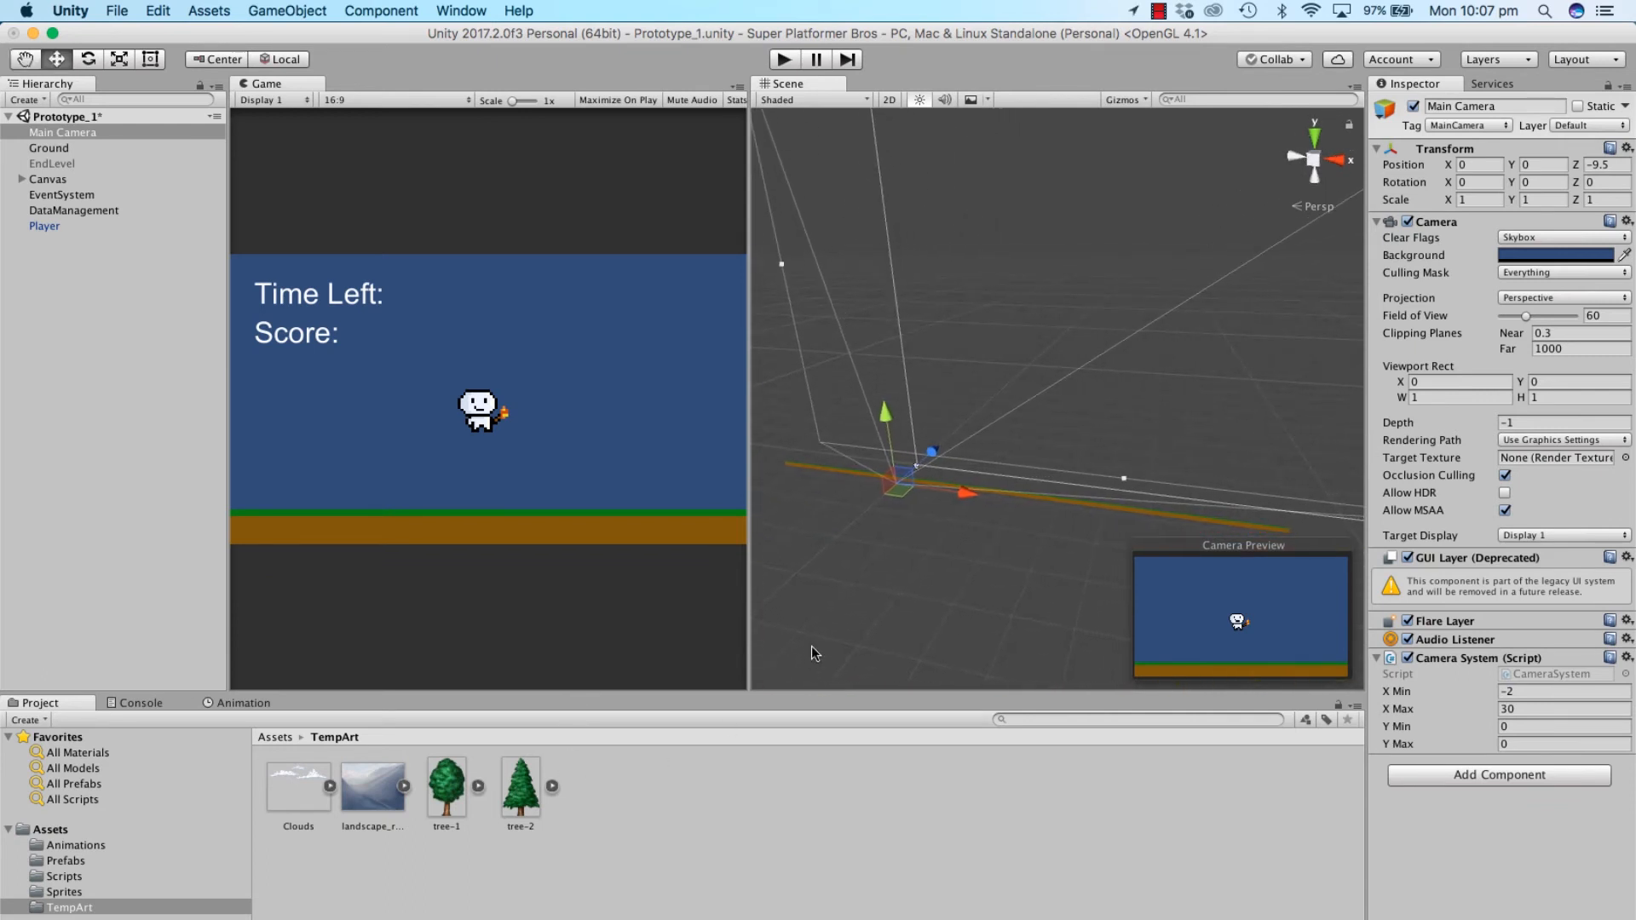
left_click(888, 99)
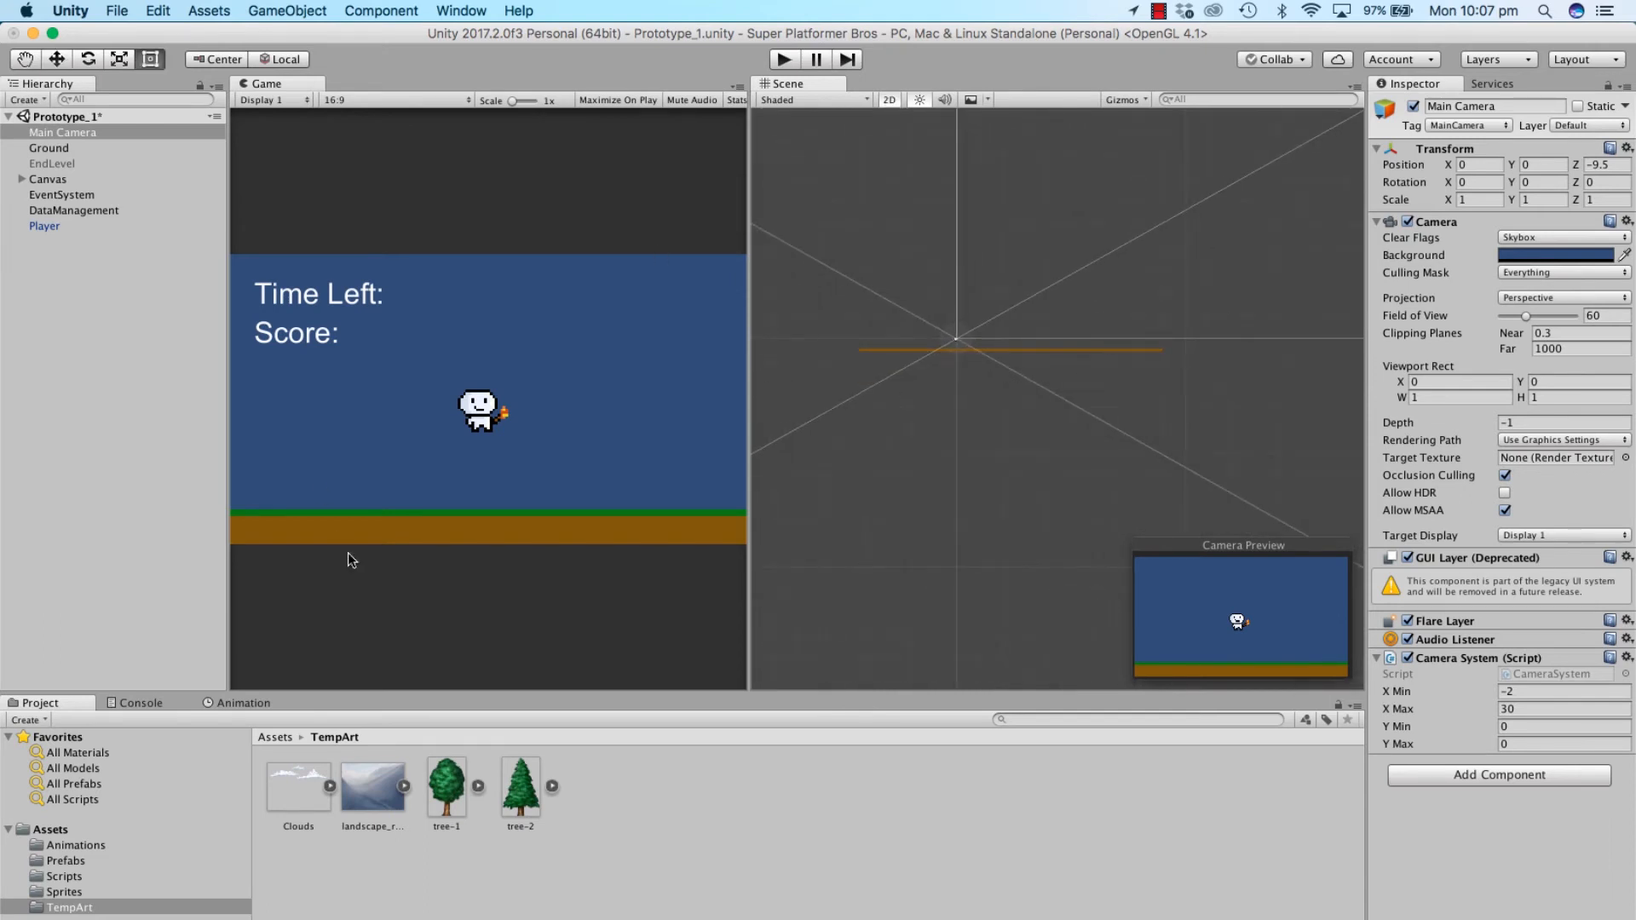
double_click(39, 226)
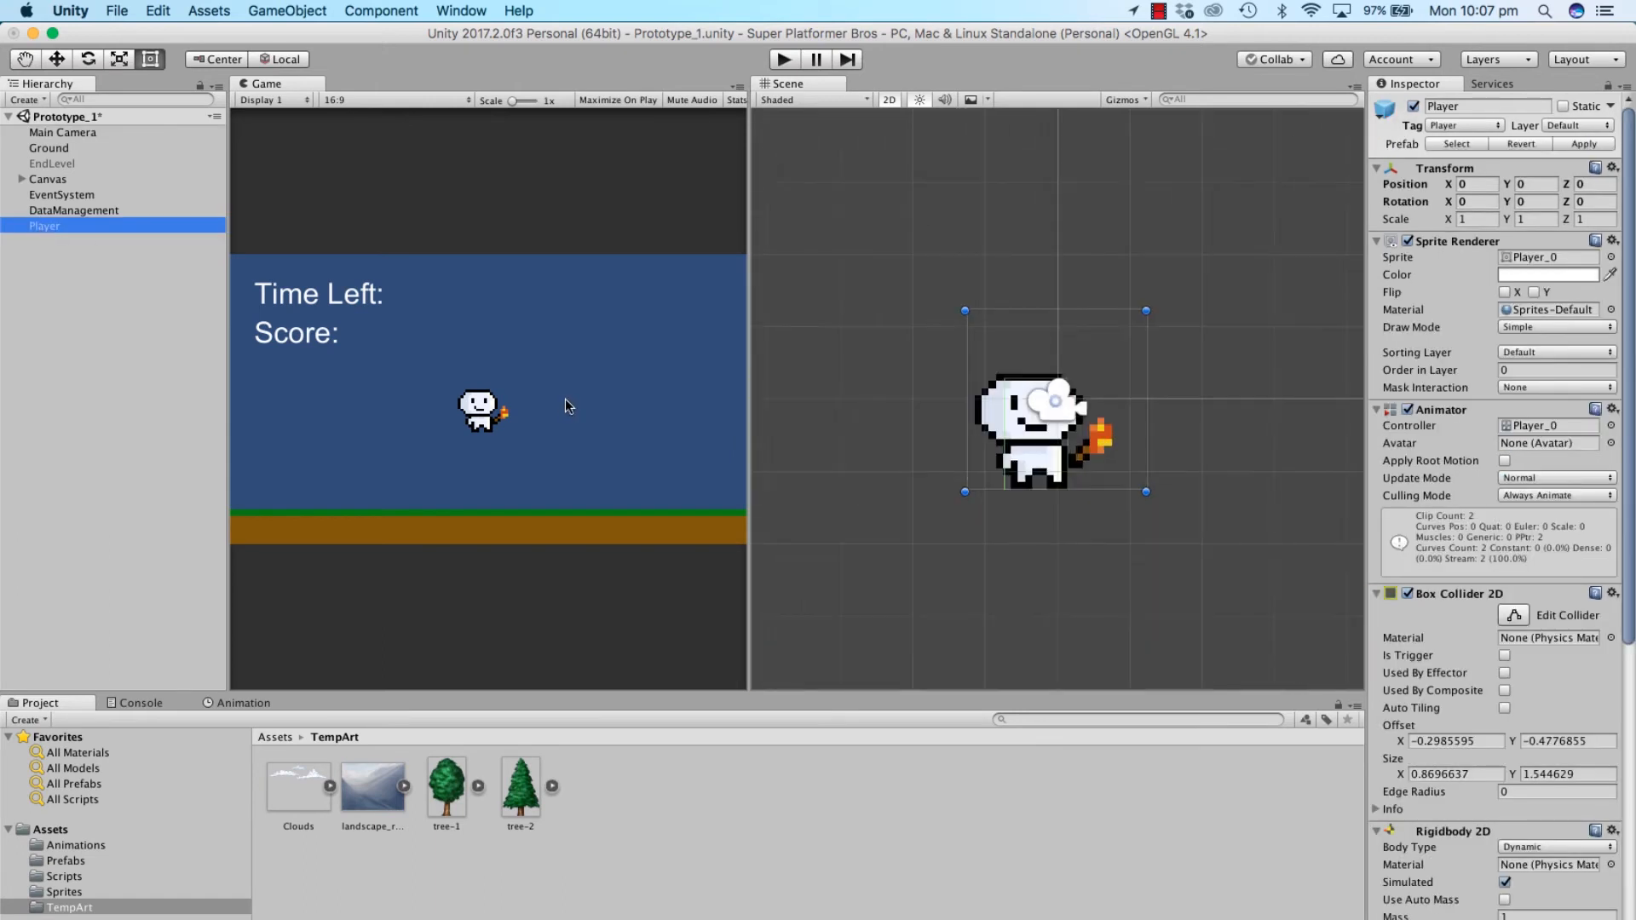
scroll(1137, 450, "down", 5)
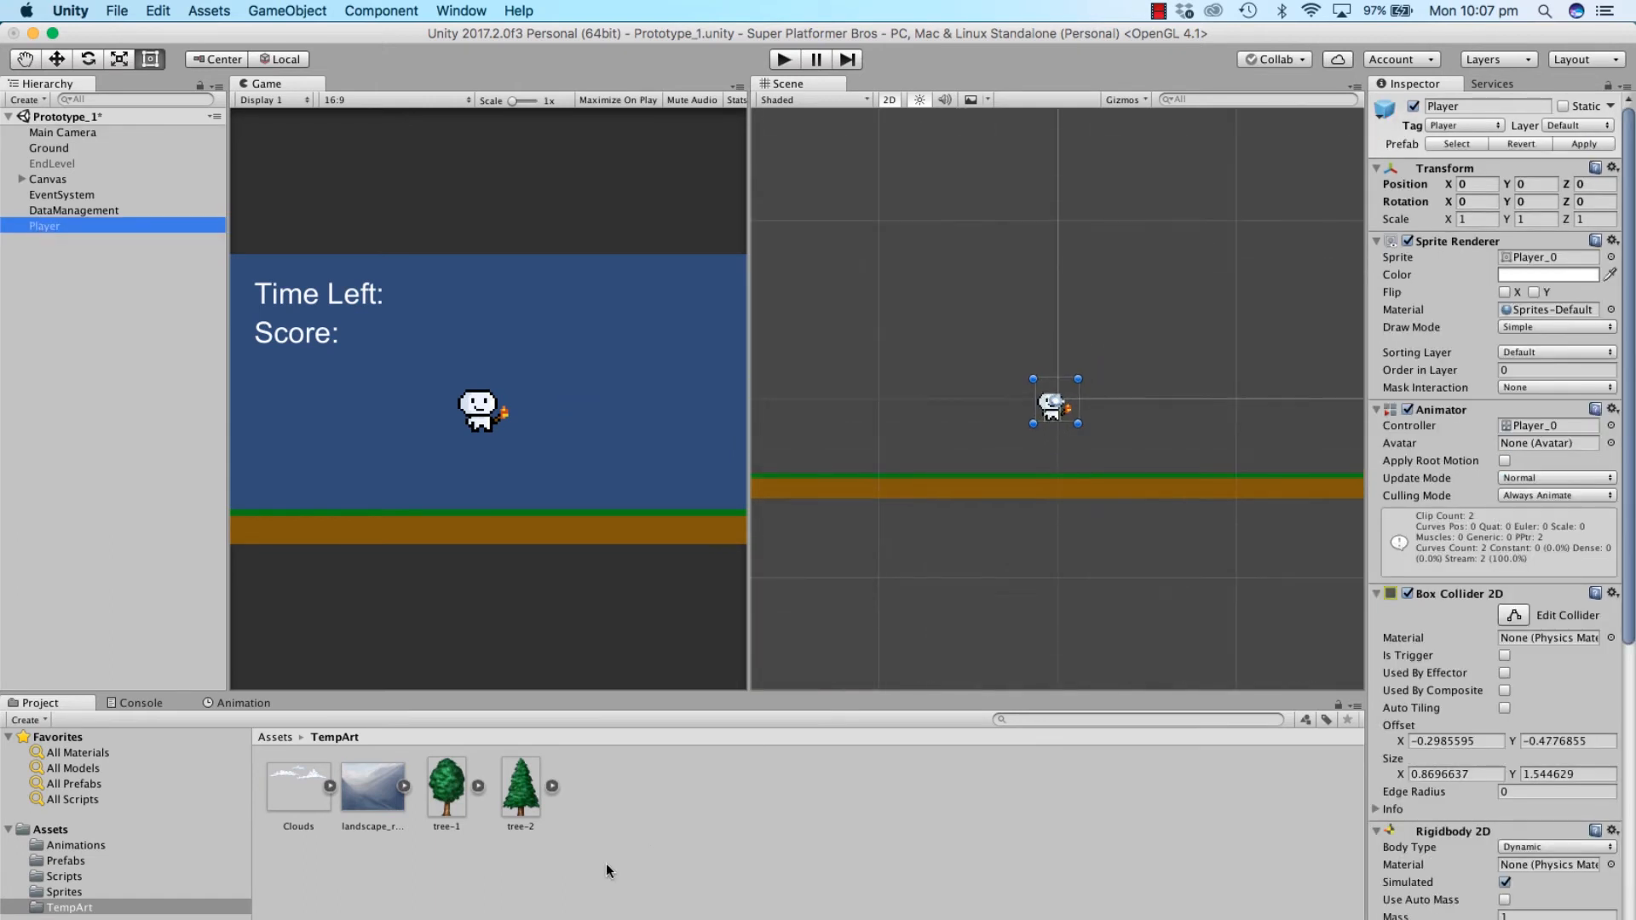
left_click_drag(522, 793, 1193, 465)
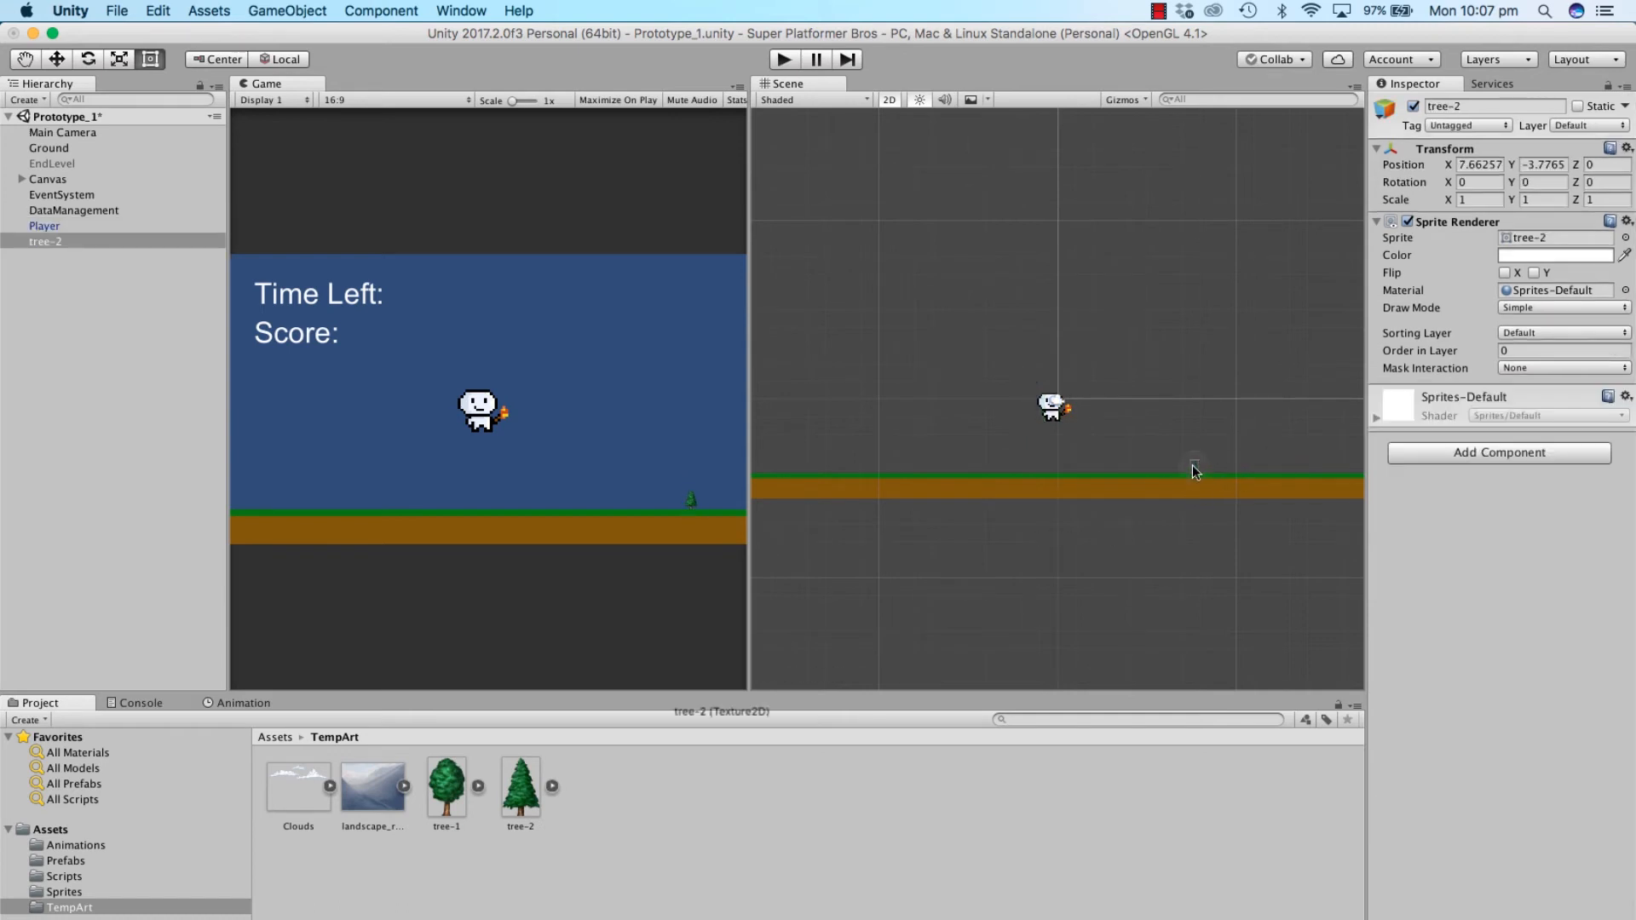
left_click(1476, 197)
left_click(73, 242)
key("super+BackSpace")
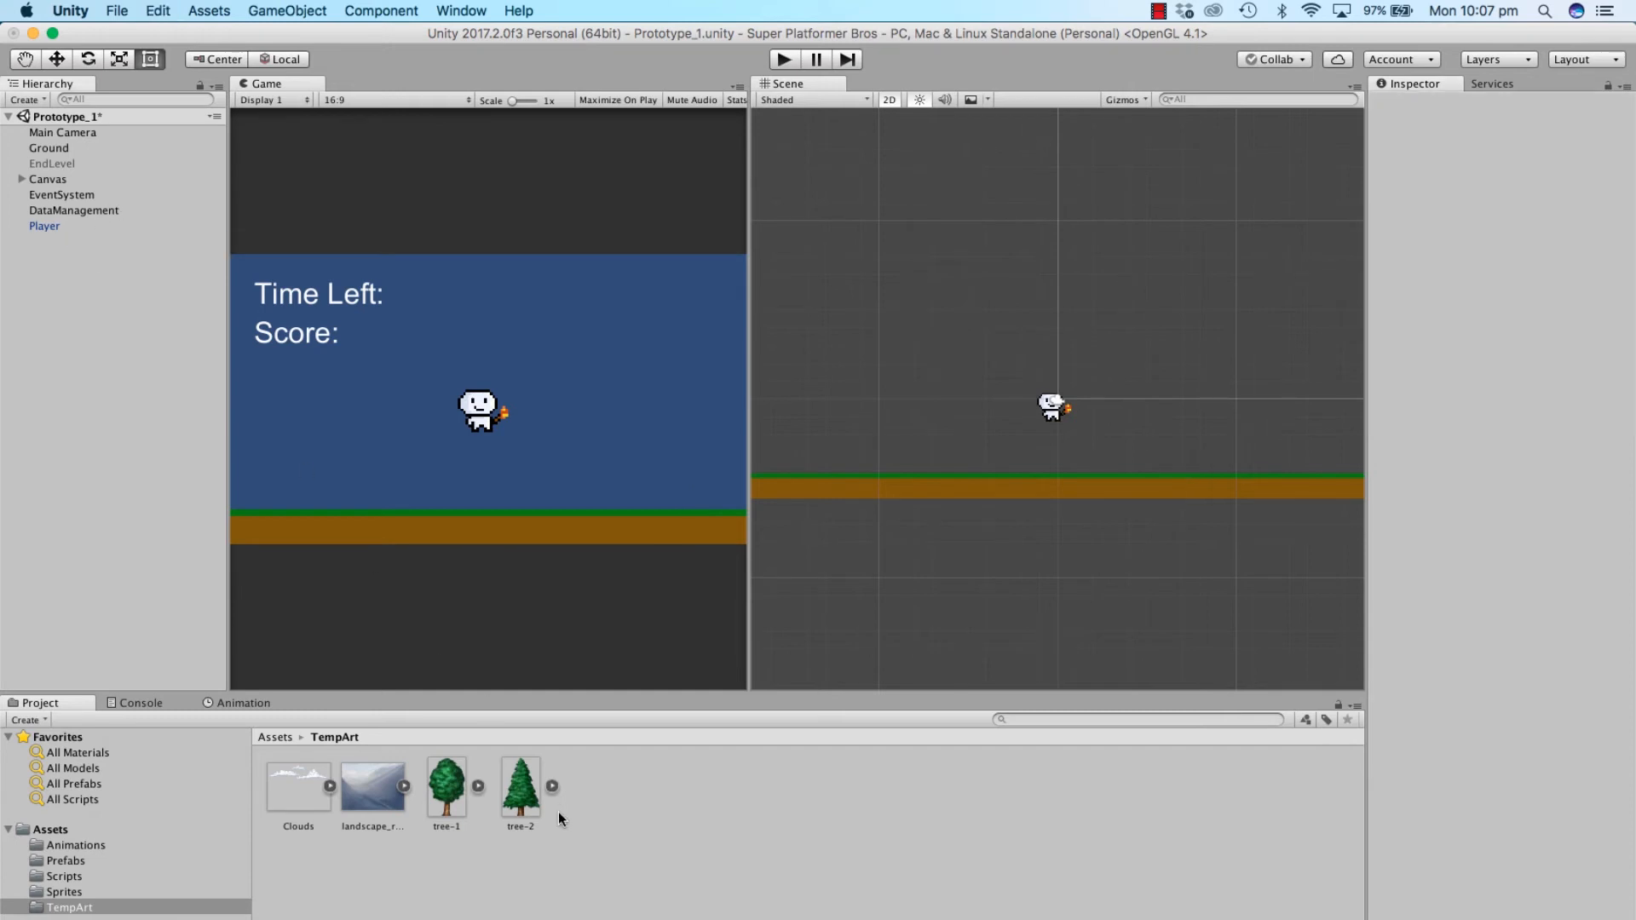
Step: Set Pixels Per Unit to 10 for the Clouds, tree-1 and tree-2 textures together and apply the import settings
left_click(443, 789, "super")
left_click(288, 785, "super")
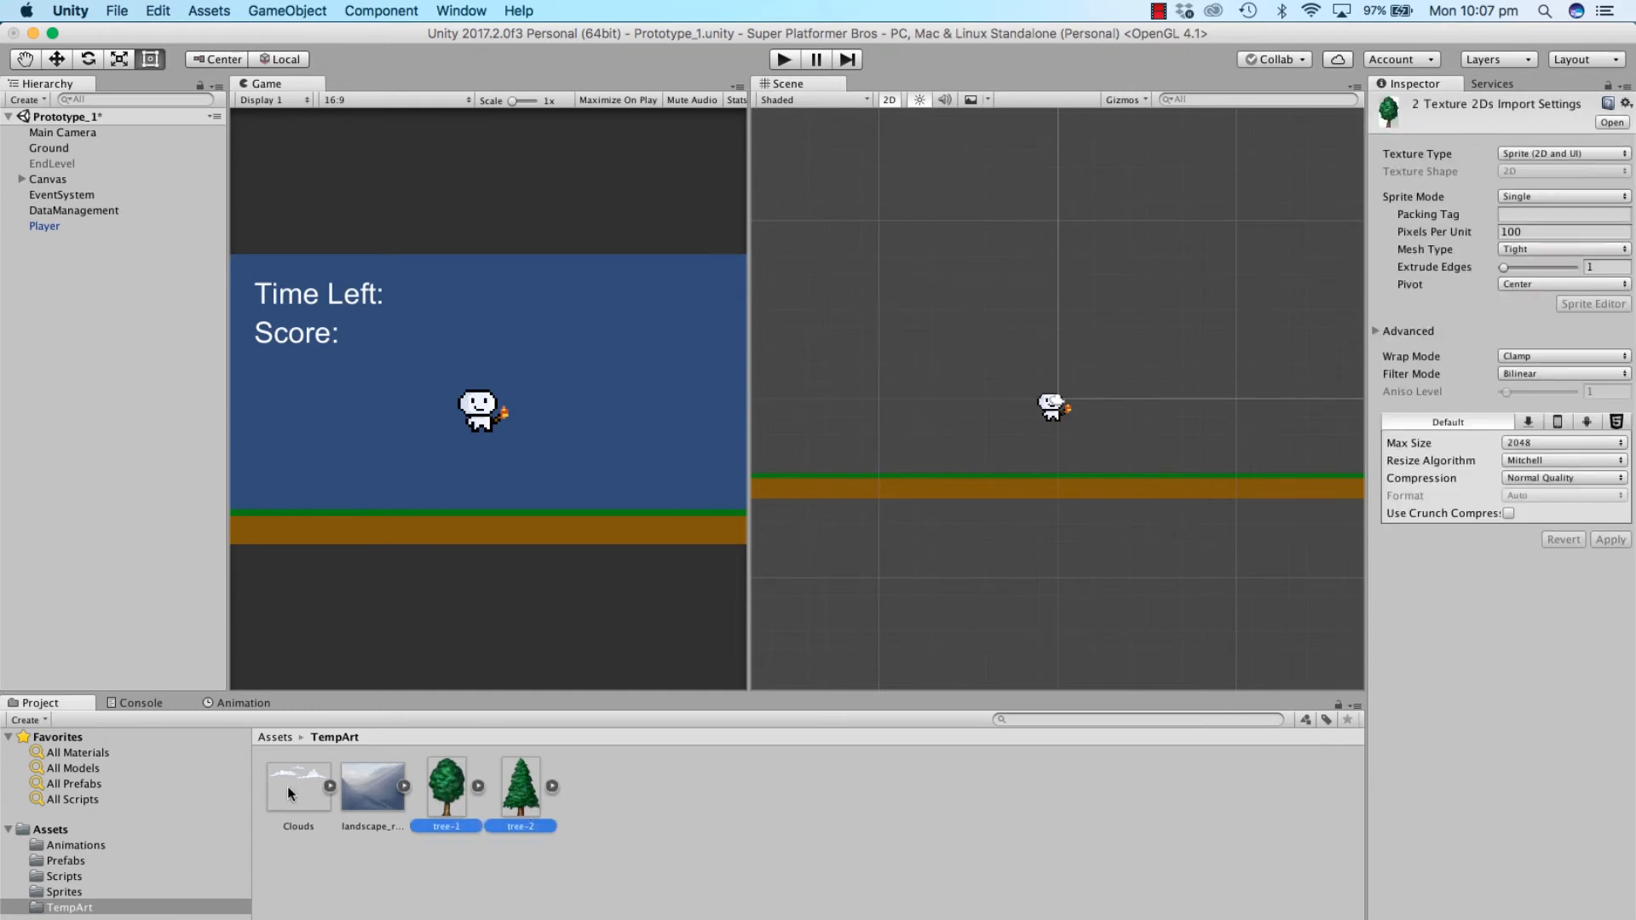
left_click(1541, 230)
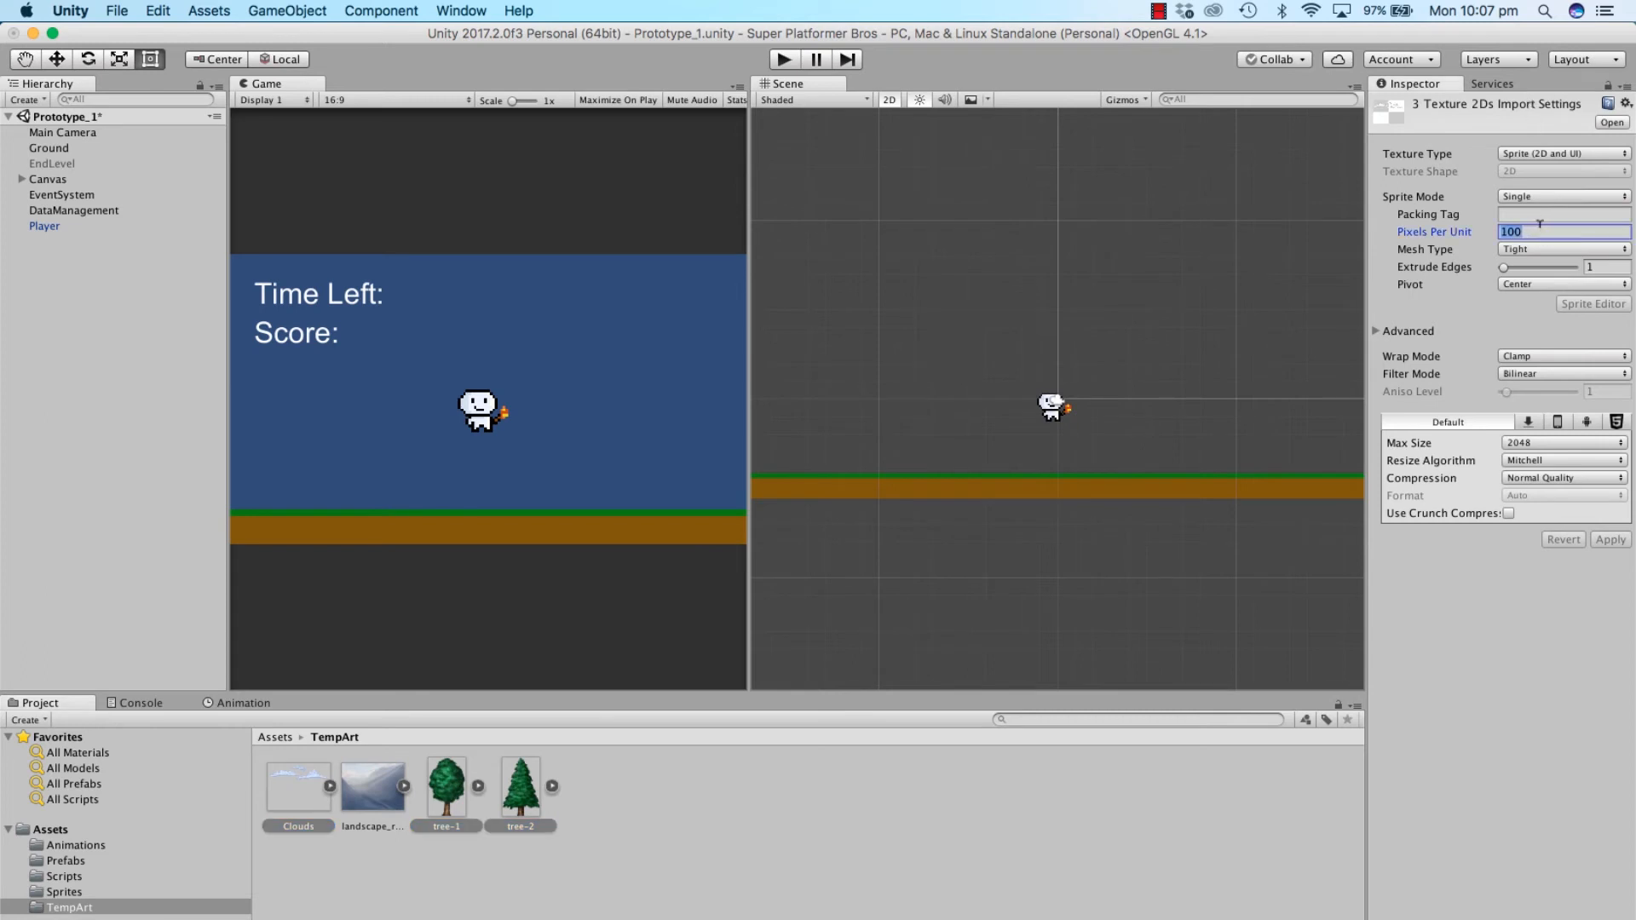
type("10")
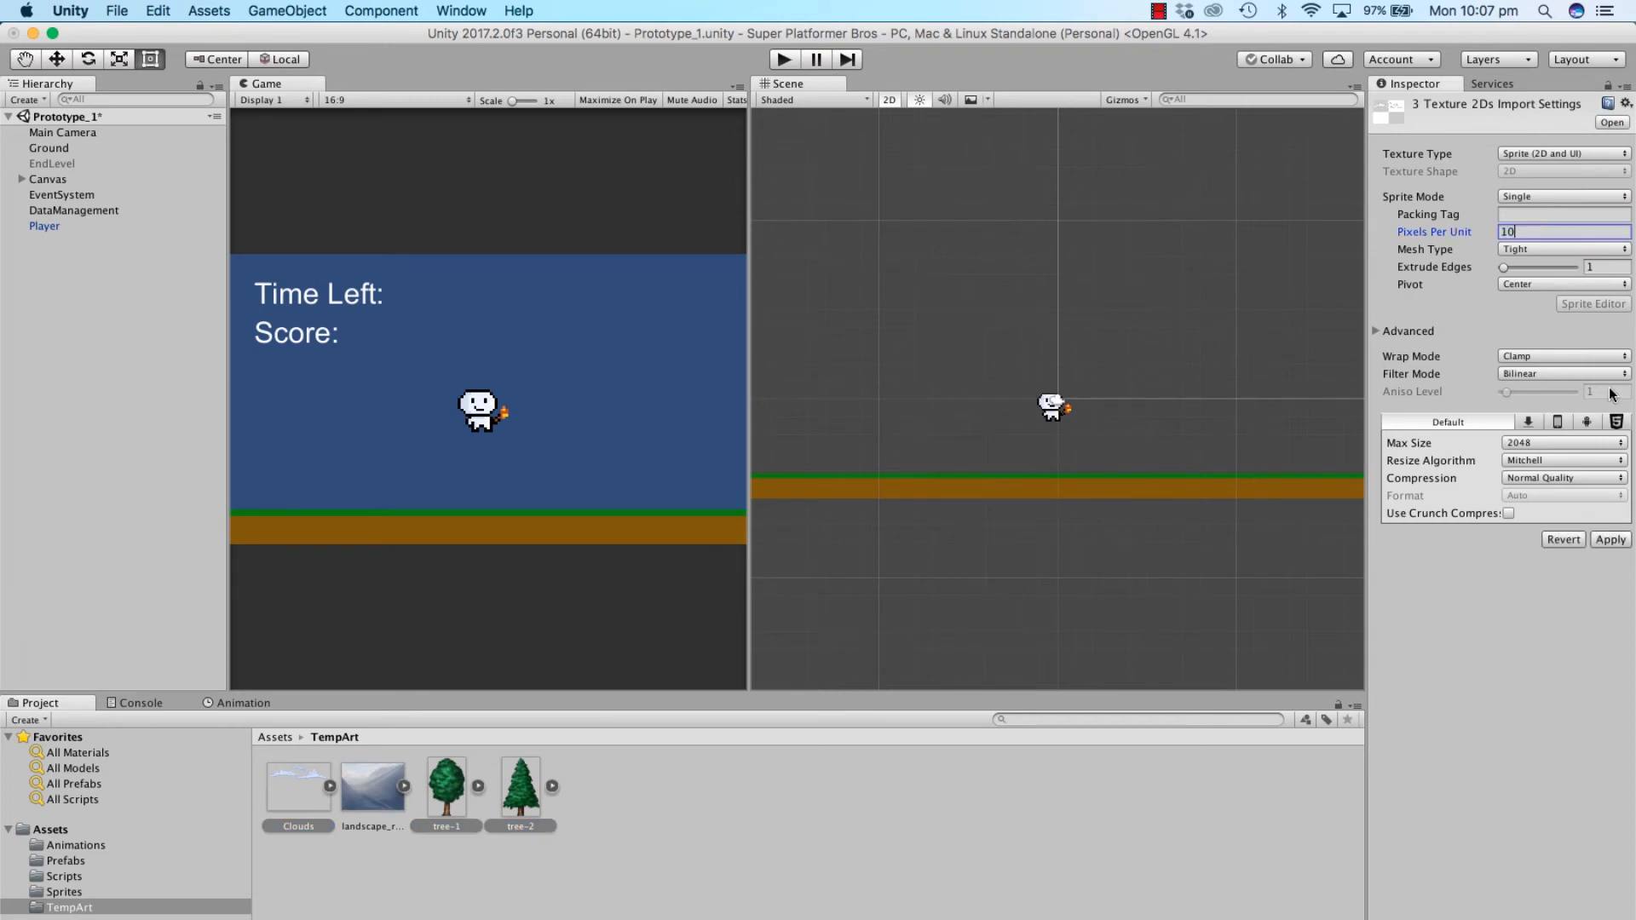
left_click(1611, 539)
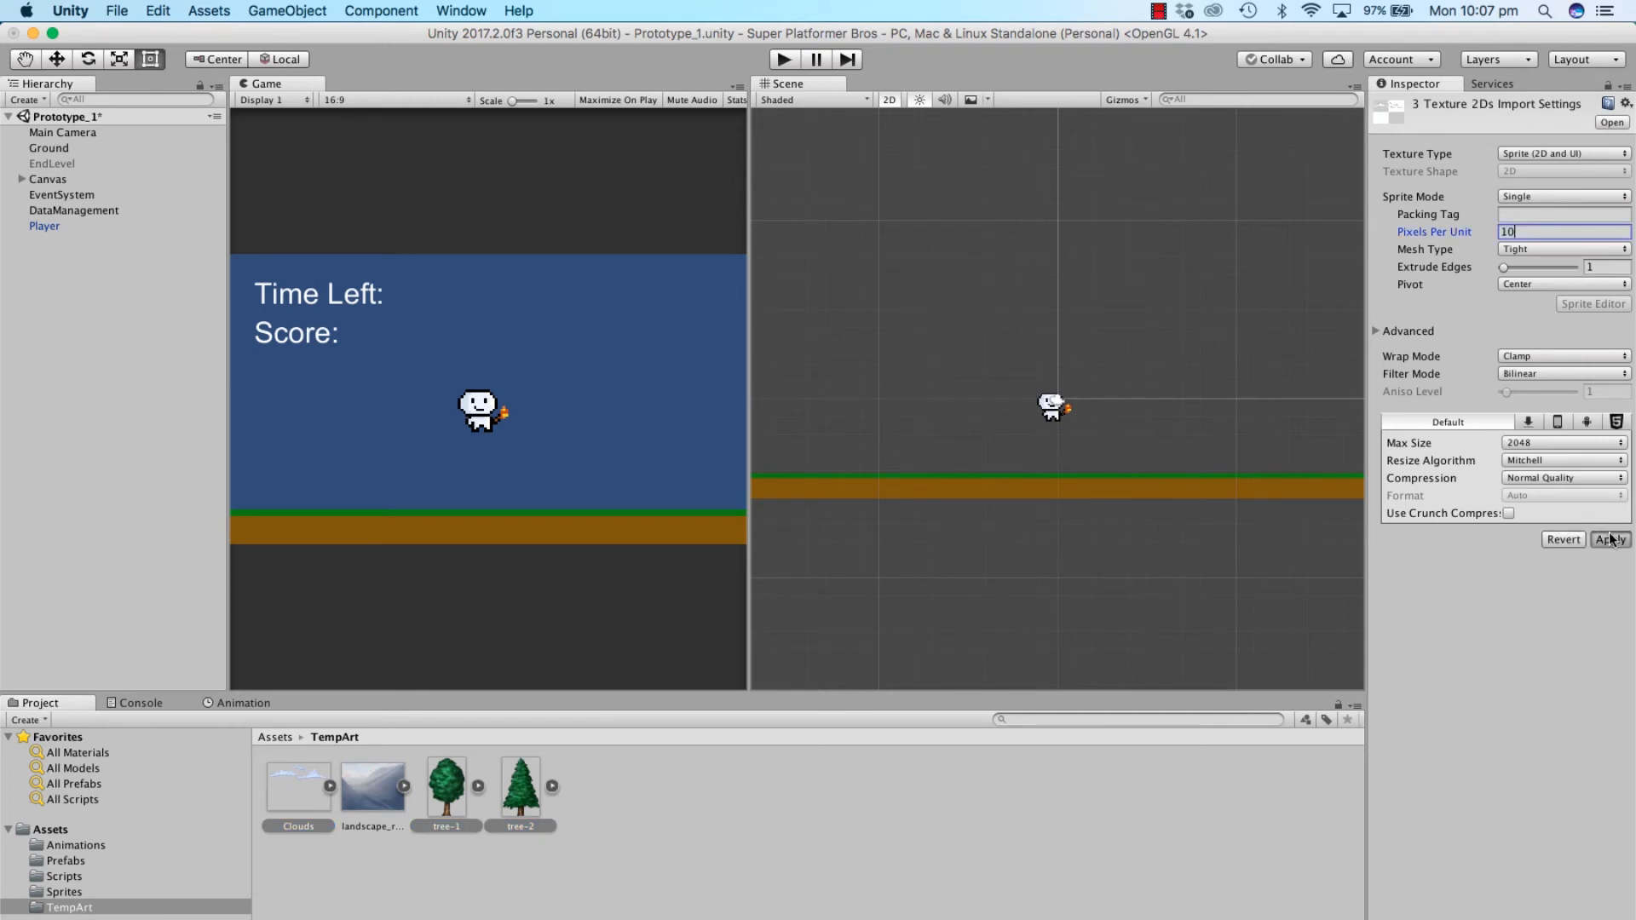
Step: Place the tree-2 sprite on the ground at about X 7.17, Y -2.03 and set its Order in Layer to 10
left_click(831, 841)
left_click_drag(795, 643, 1184, 435)
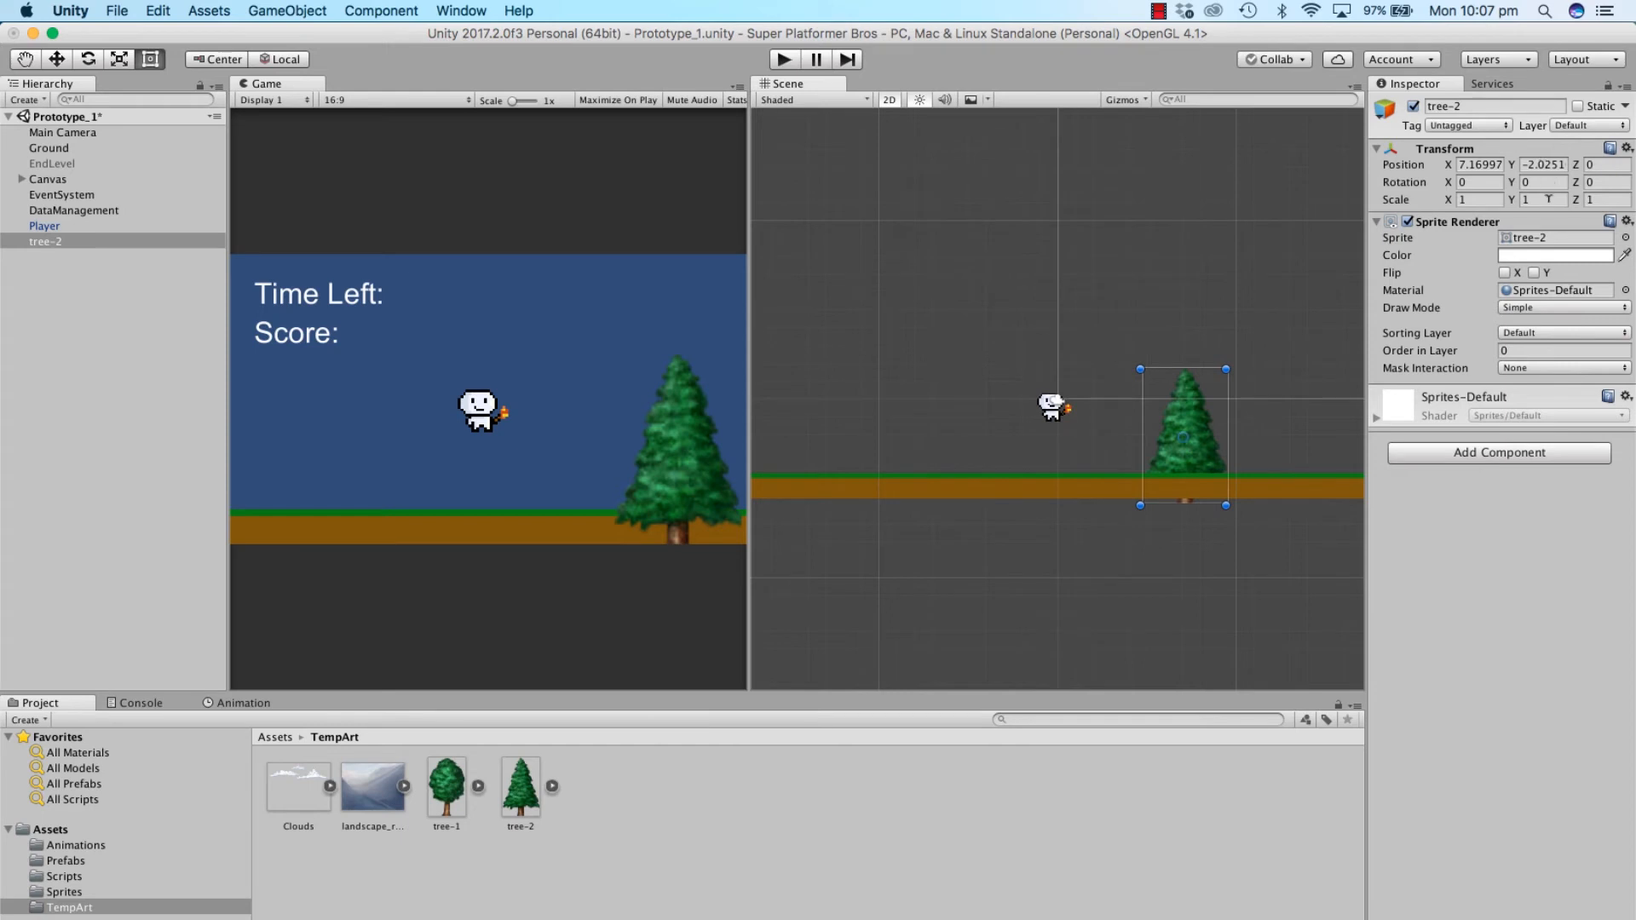
left_click(1505, 351)
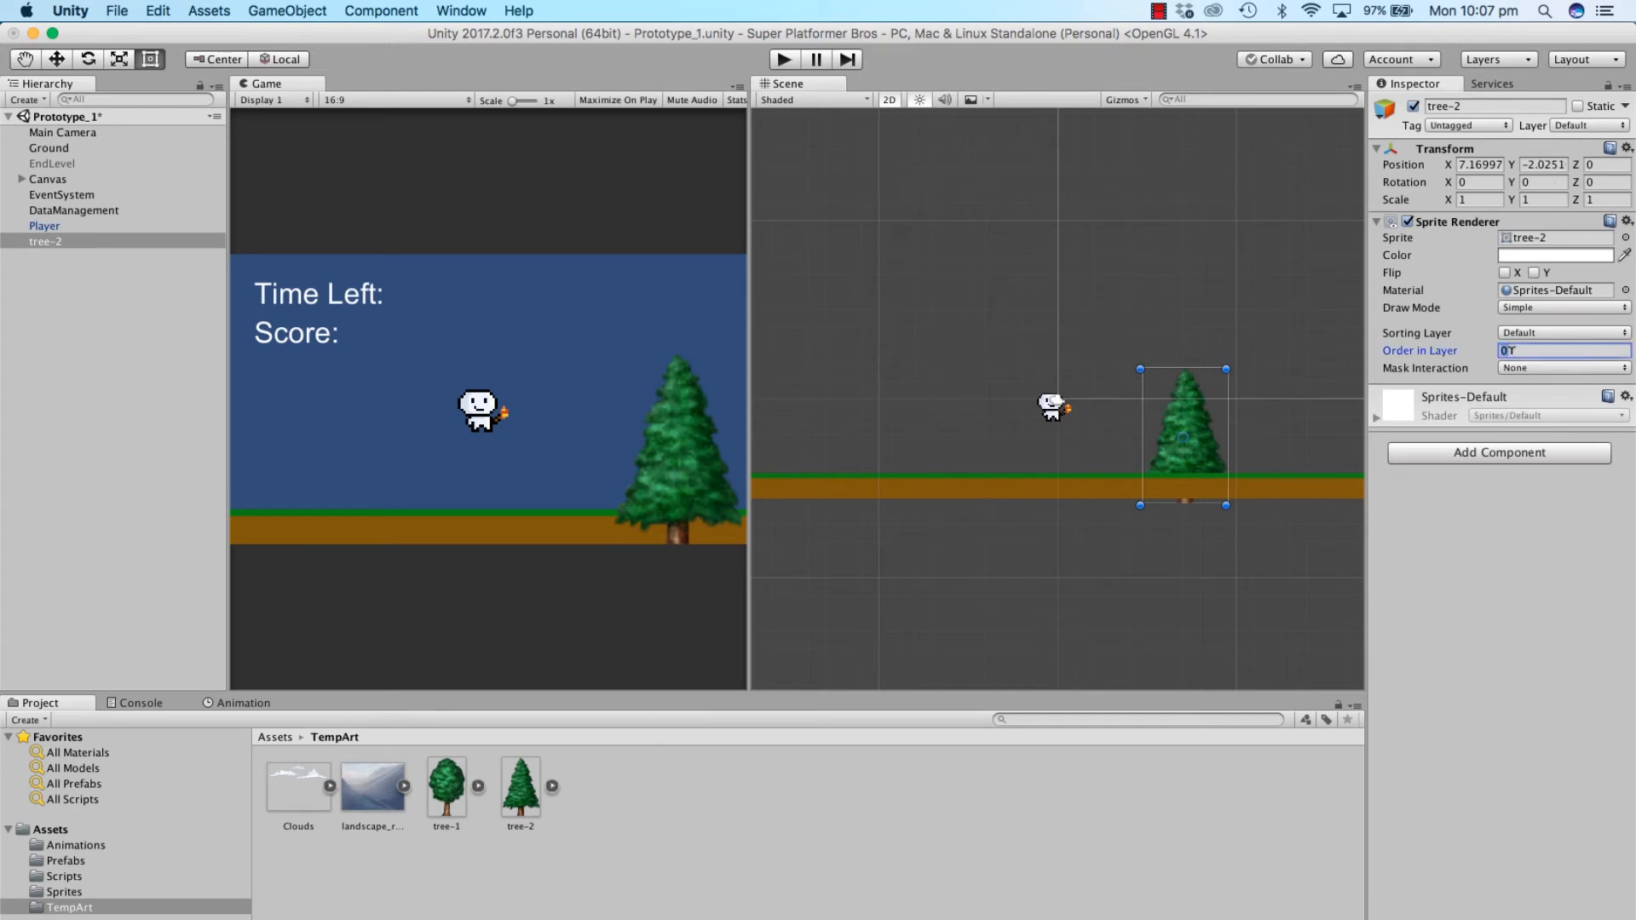
type("1")
Step: Place the tree-1 sprite beyond tree-2 at about X 13.35, Y -2.24 with an Order in Layer of 10
left_click(426, 784)
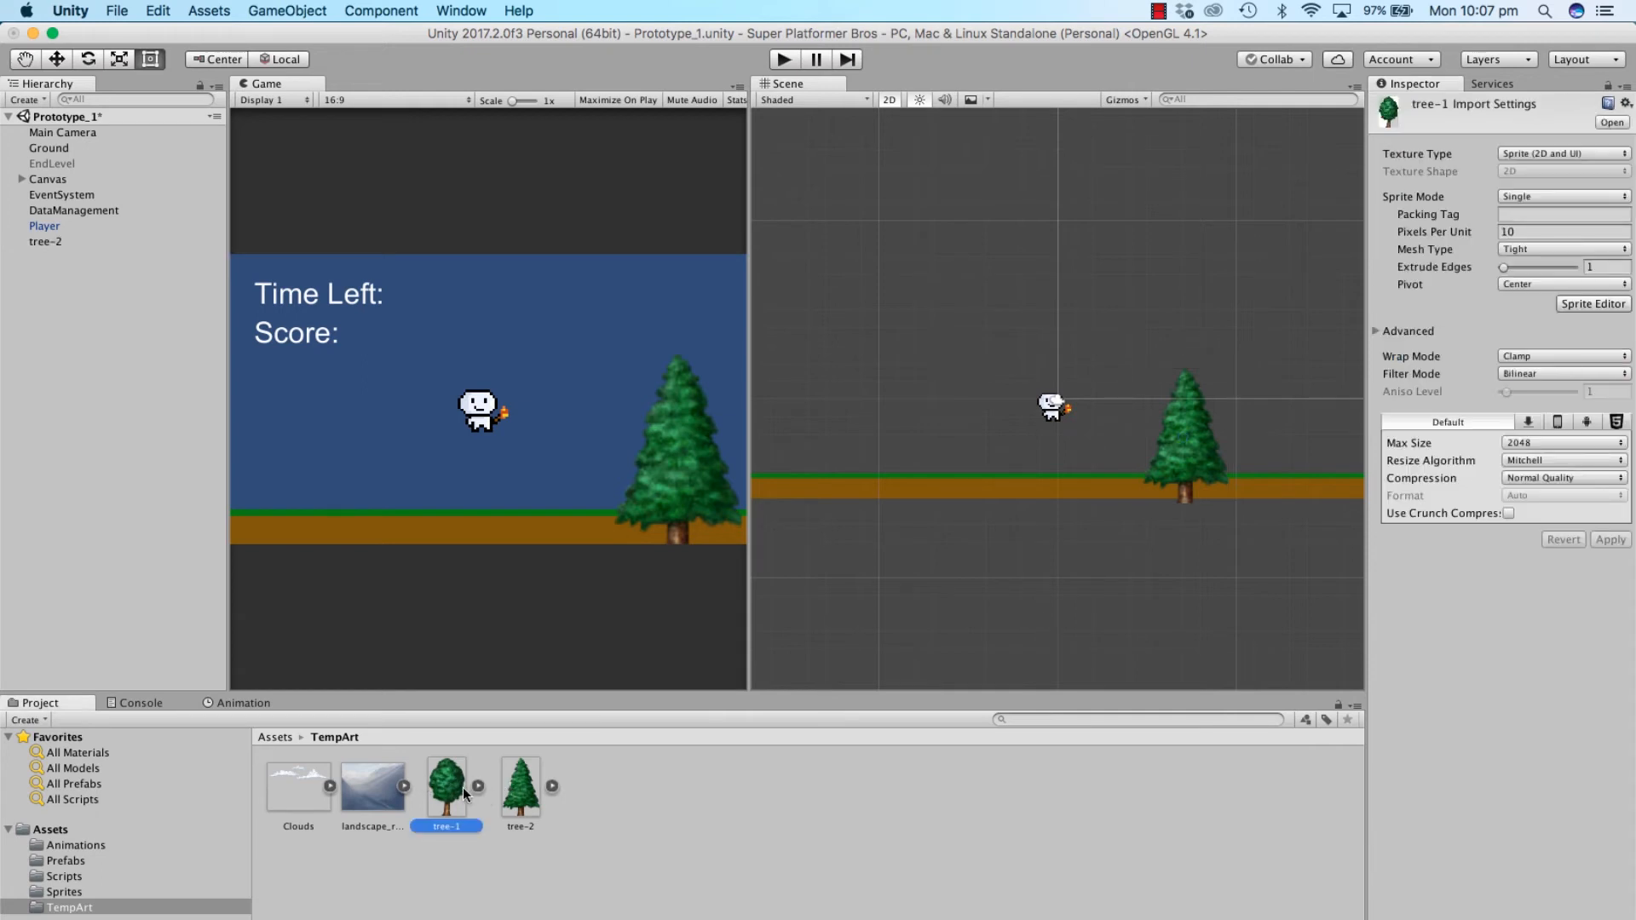
left_click_drag(706, 749, 1293, 444)
left_click(1514, 349)
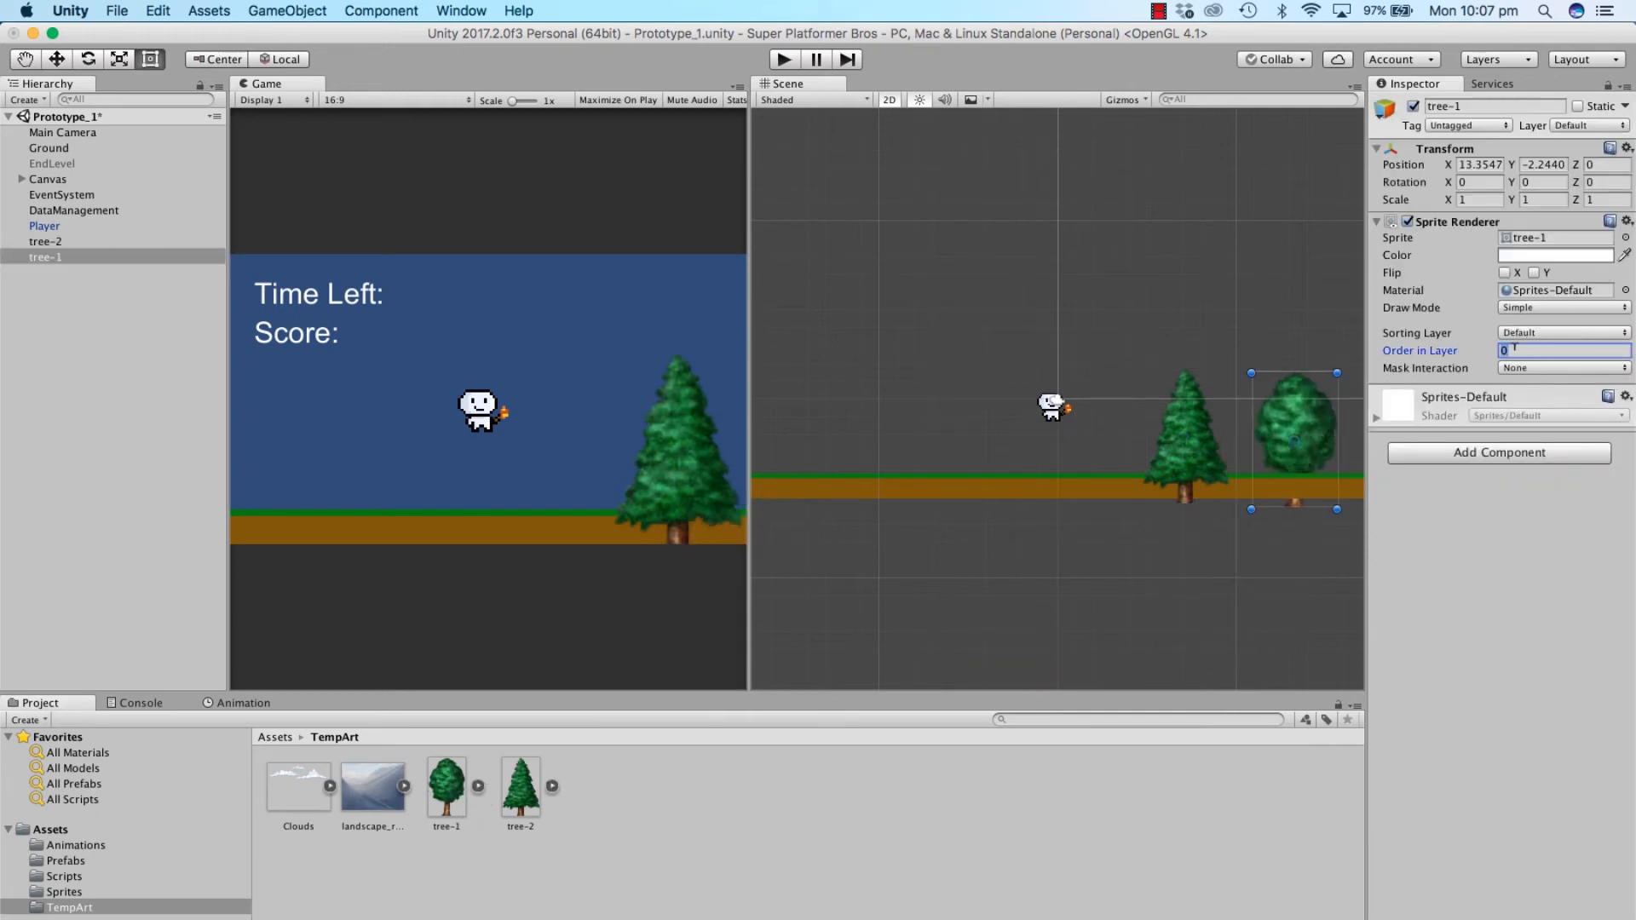
type("10")
Step: Reposition tree-1 to about X -5.07, Y -1.17, Z -0.89 and tree-2 to about X 6.29, Y -1.83
left_click(1575, 167)
left_click_drag(1555, 166, 1517, 162)
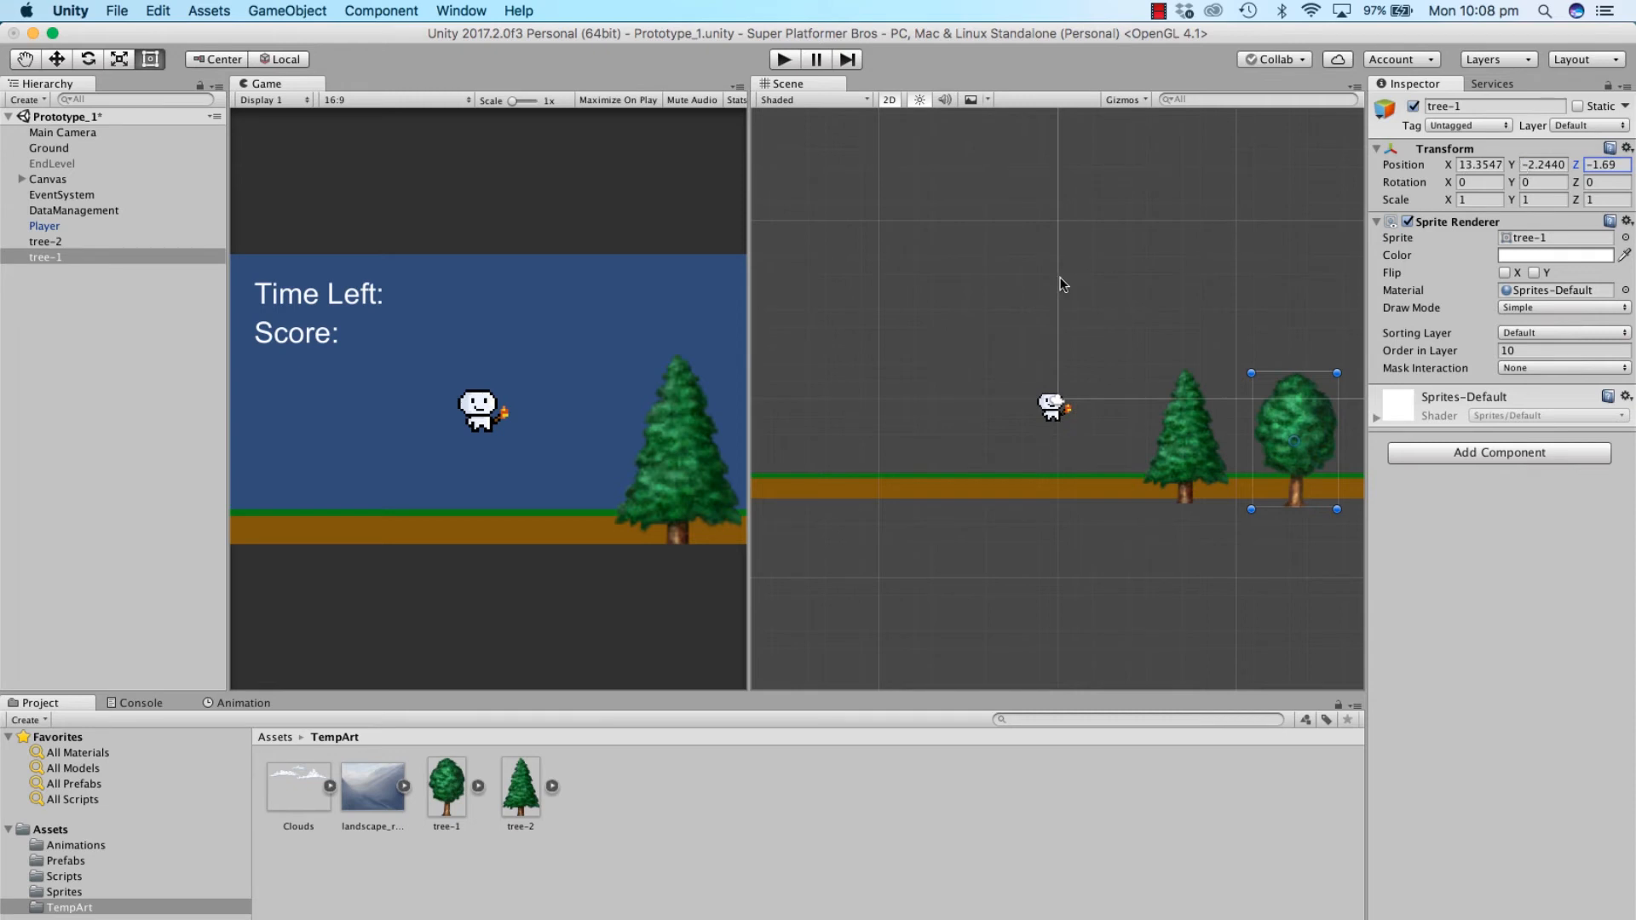
scroll(1060, 279, "down", 3)
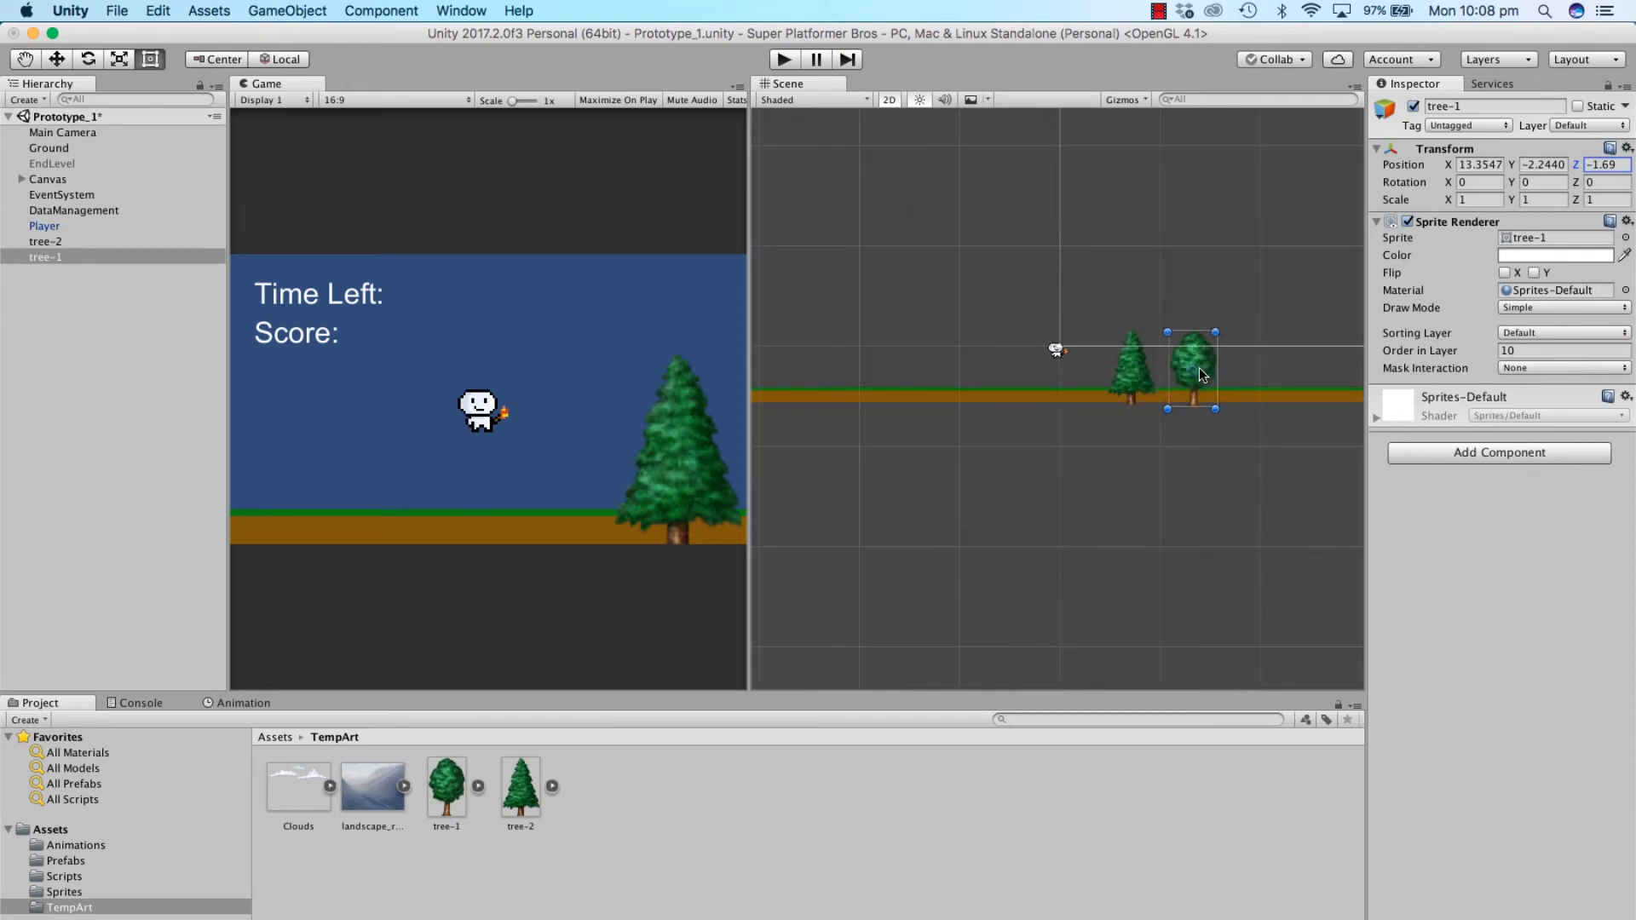
left_click_drag(1199, 366, 1012, 359)
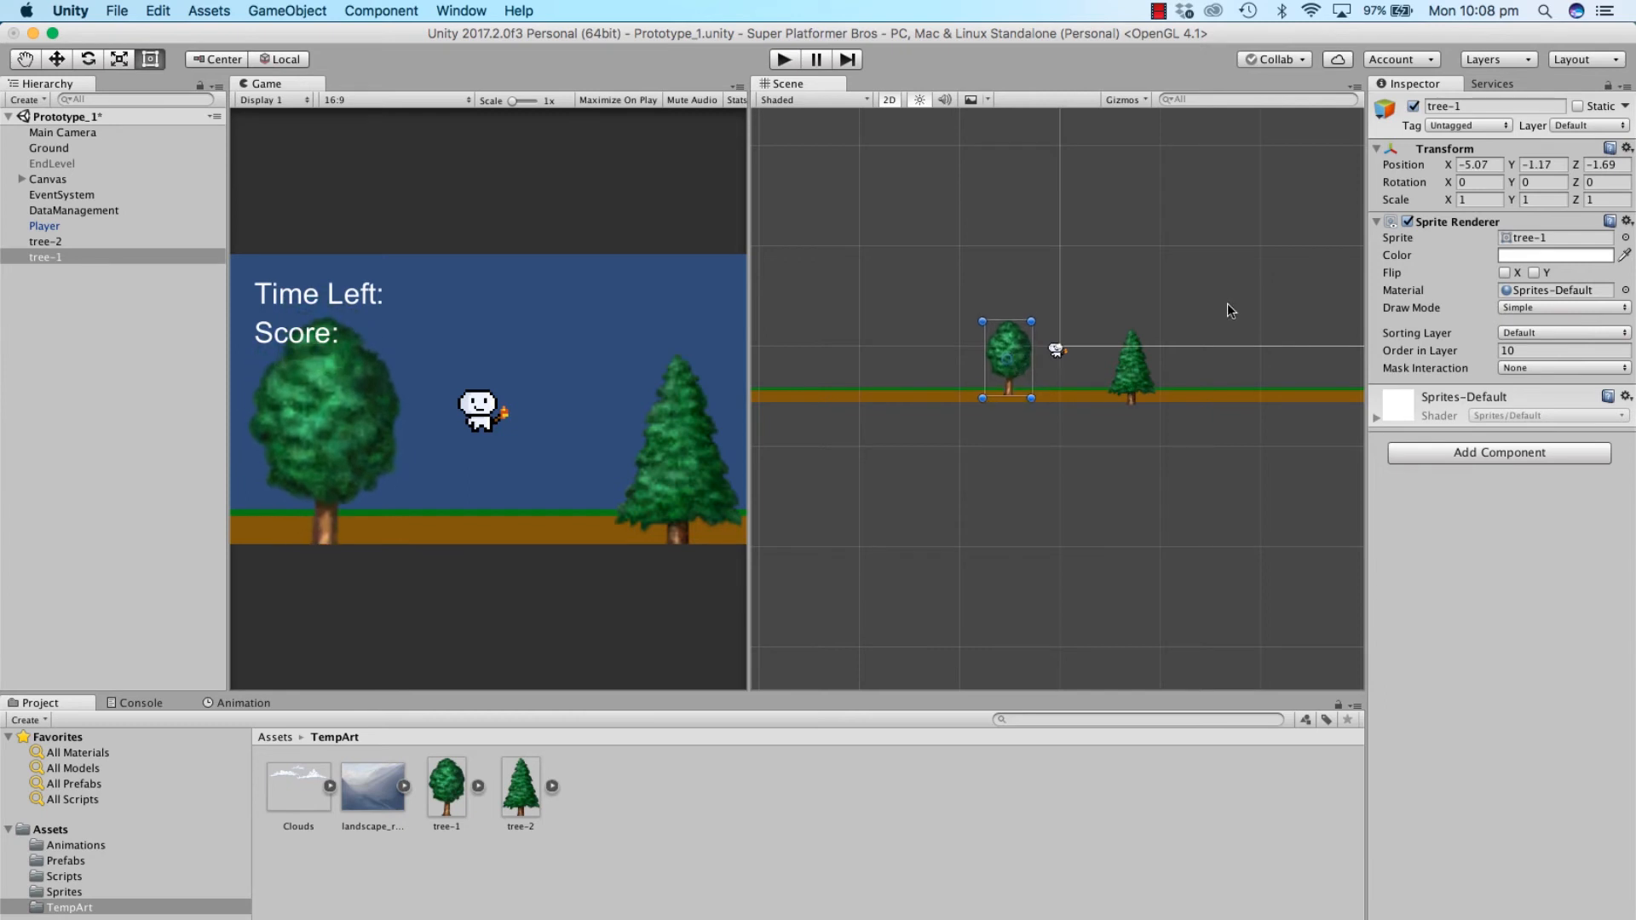
left_click_drag(1575, 165, 1609, 168)
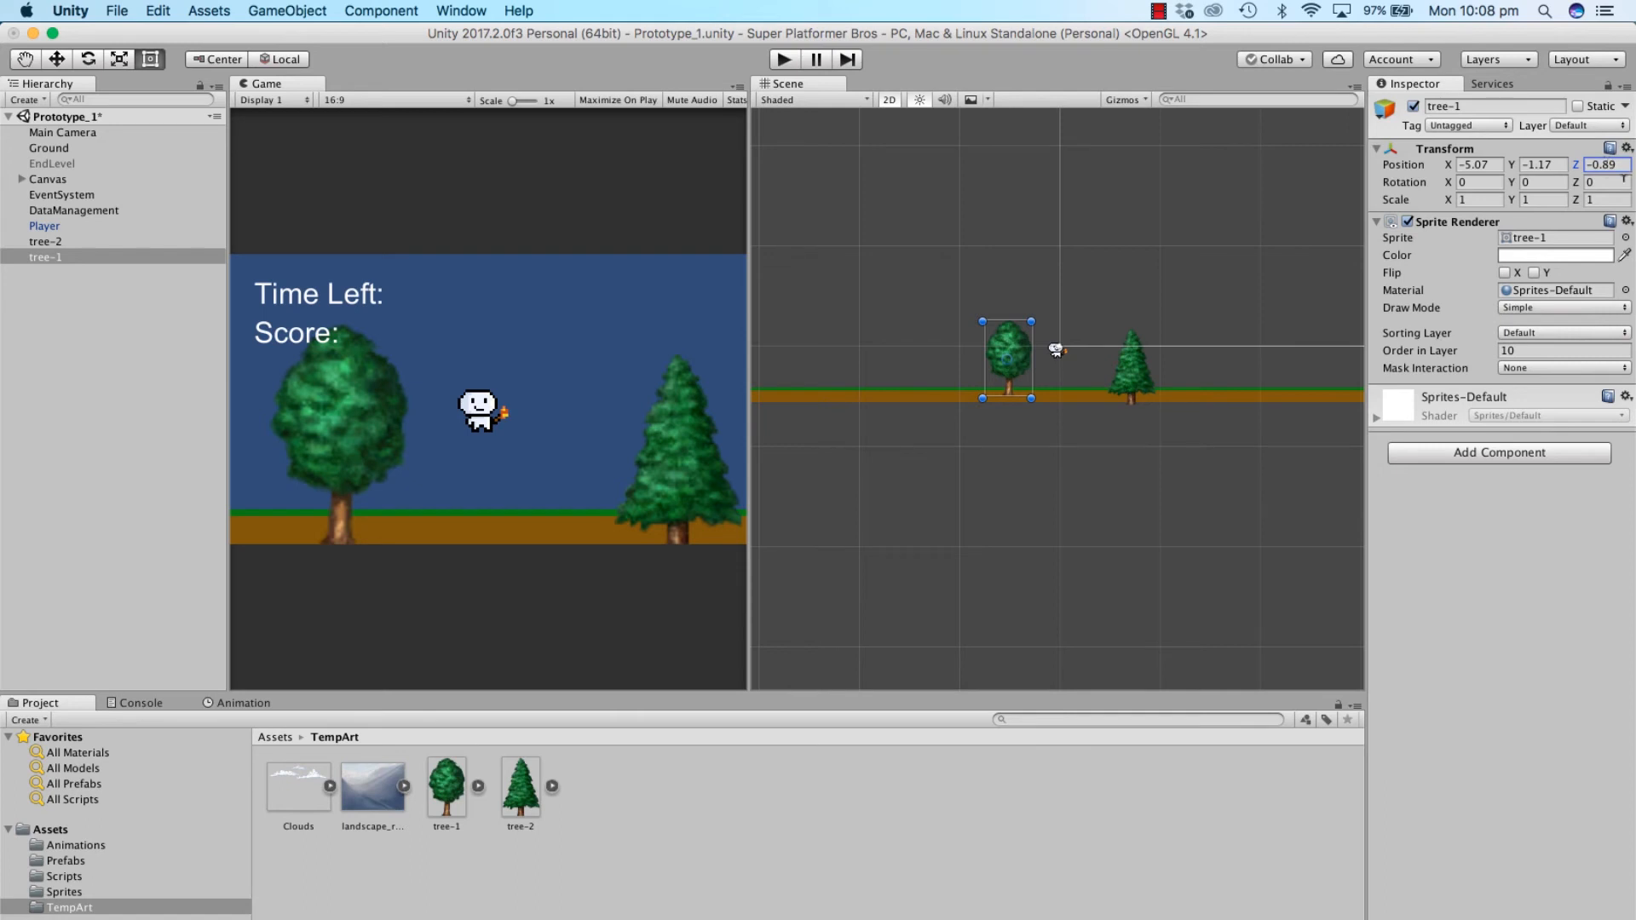
left_click(1129, 379)
mouse_move(1145, 391)
left_mouse_down()
mouse_move(1179, 378)
mouse_move(1137, 381)
left_mouse_up()
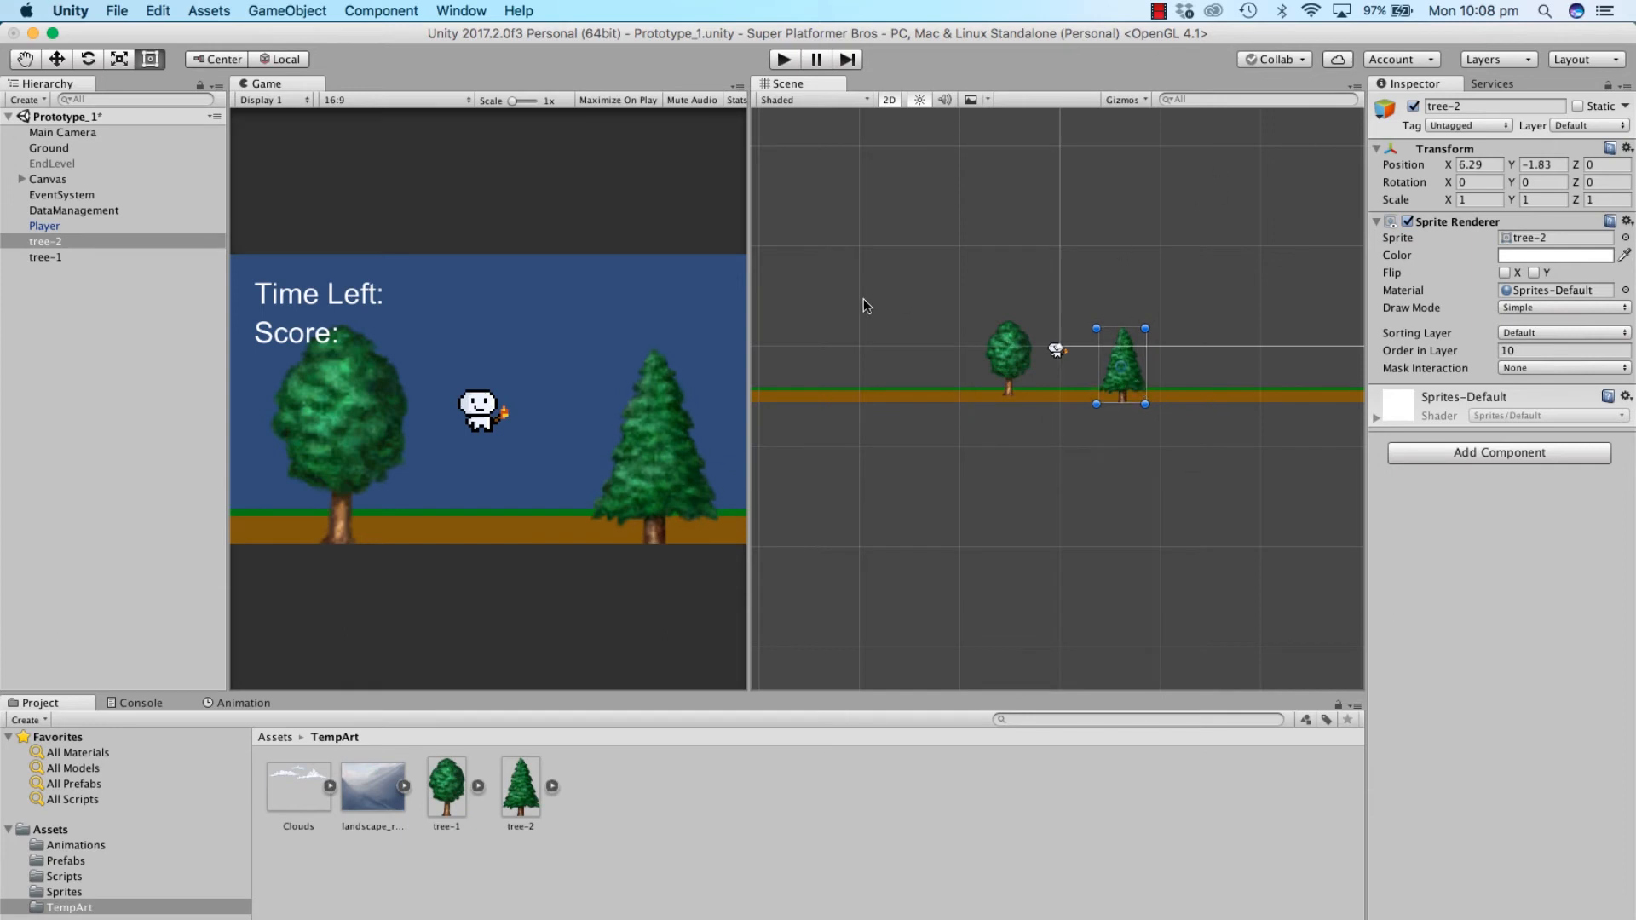
Step: Set the Clouds texture's Sprite Mode to Multiple, apply the change and open it in the Sprite Editor
left_click(300, 788)
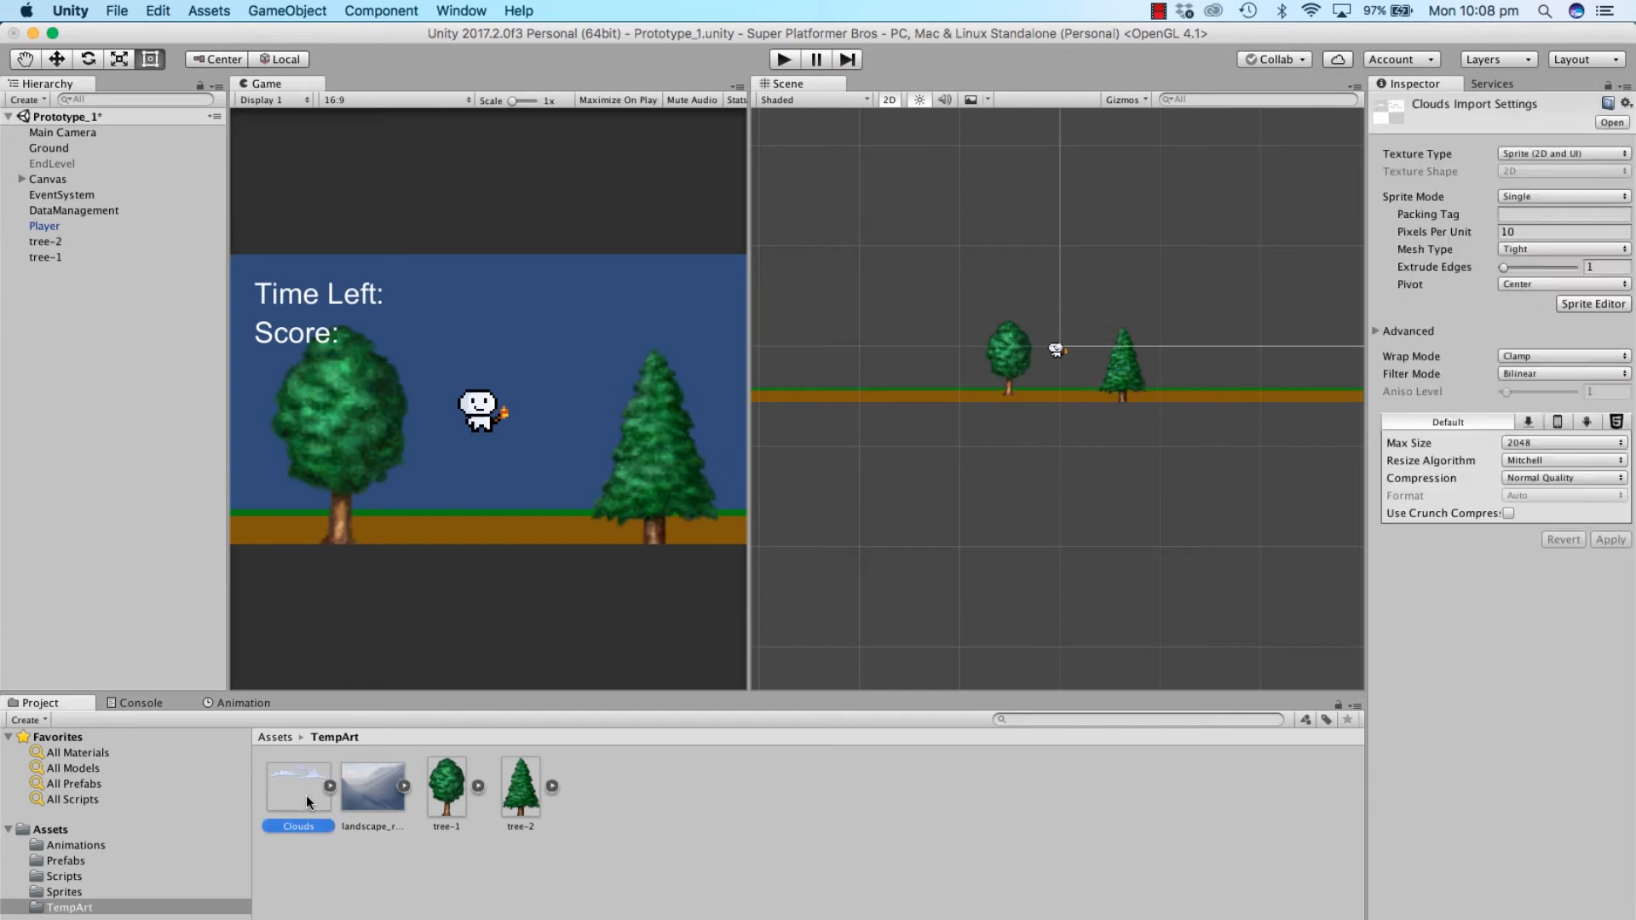
left_click(330, 793)
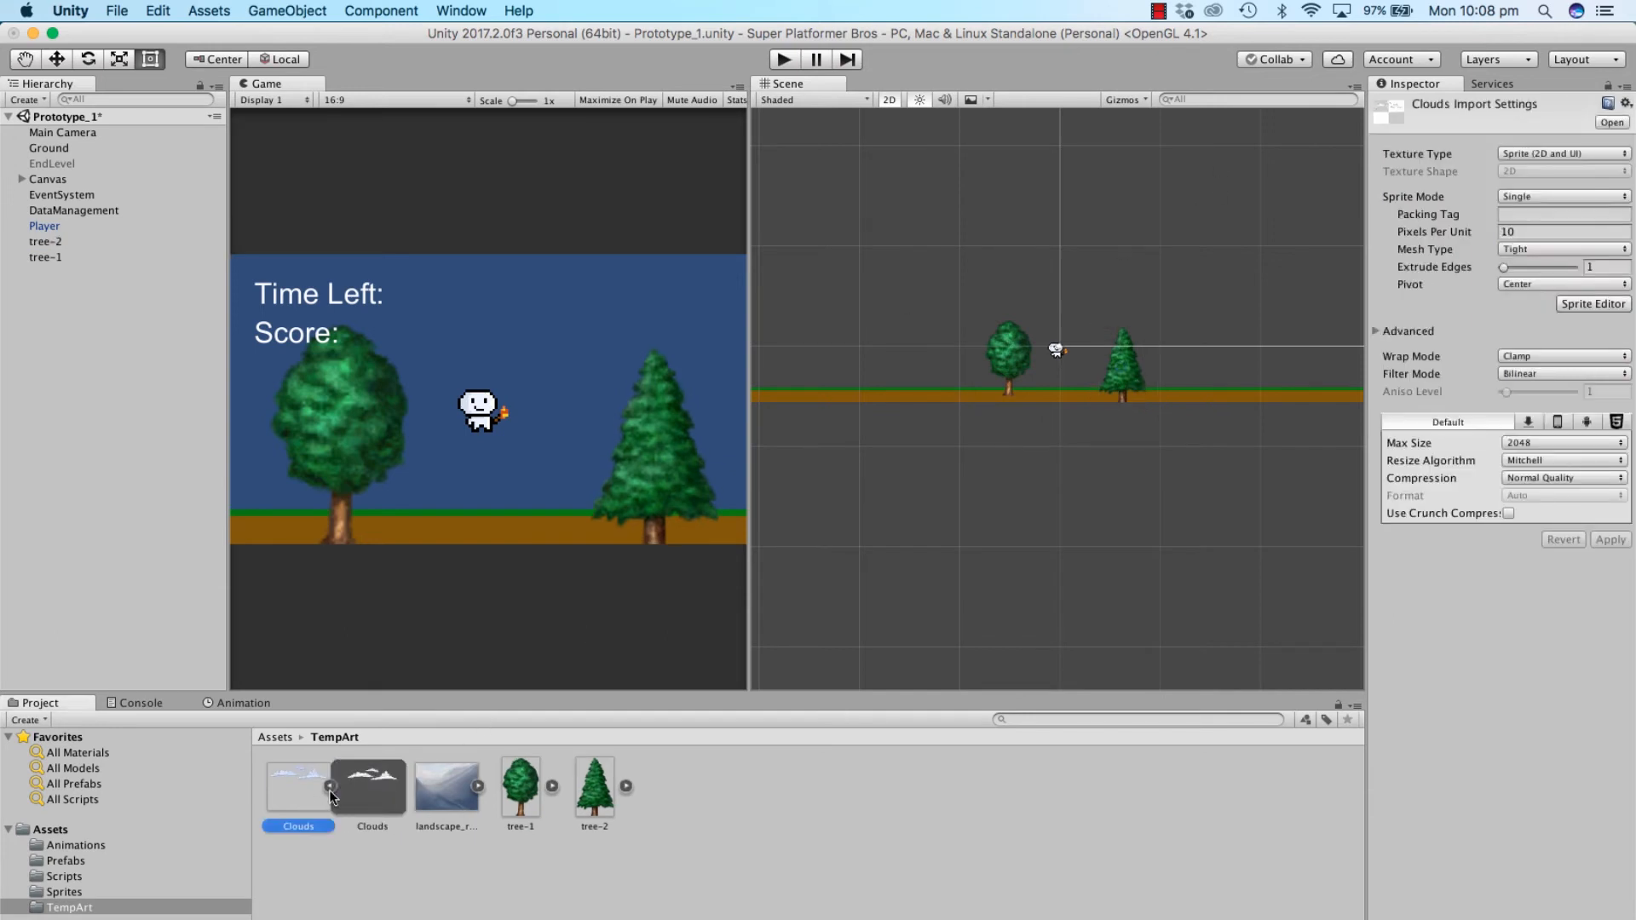
mouse_move(317, 797)
left_mouse_down()
mouse_move(477, 407)
mouse_move(469, 345)
mouse_move(287, 831)
mouse_move(298, 794)
left_mouse_up()
left_click(1556, 181)
left_click(1551, 195)
left_click(1542, 213)
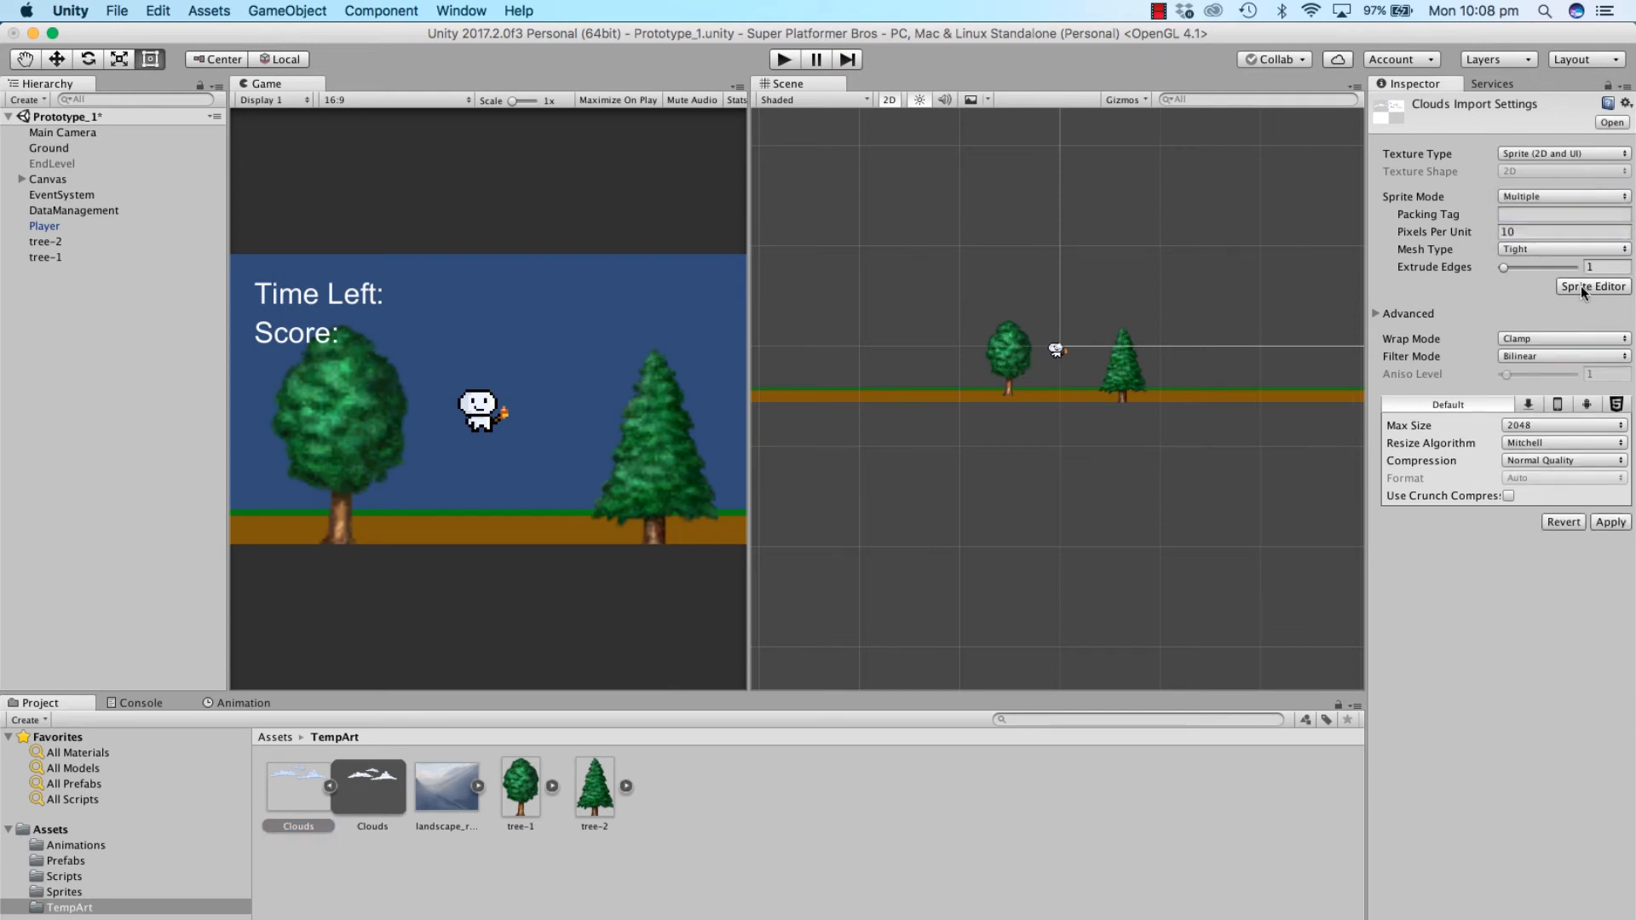
left_click(1591, 288)
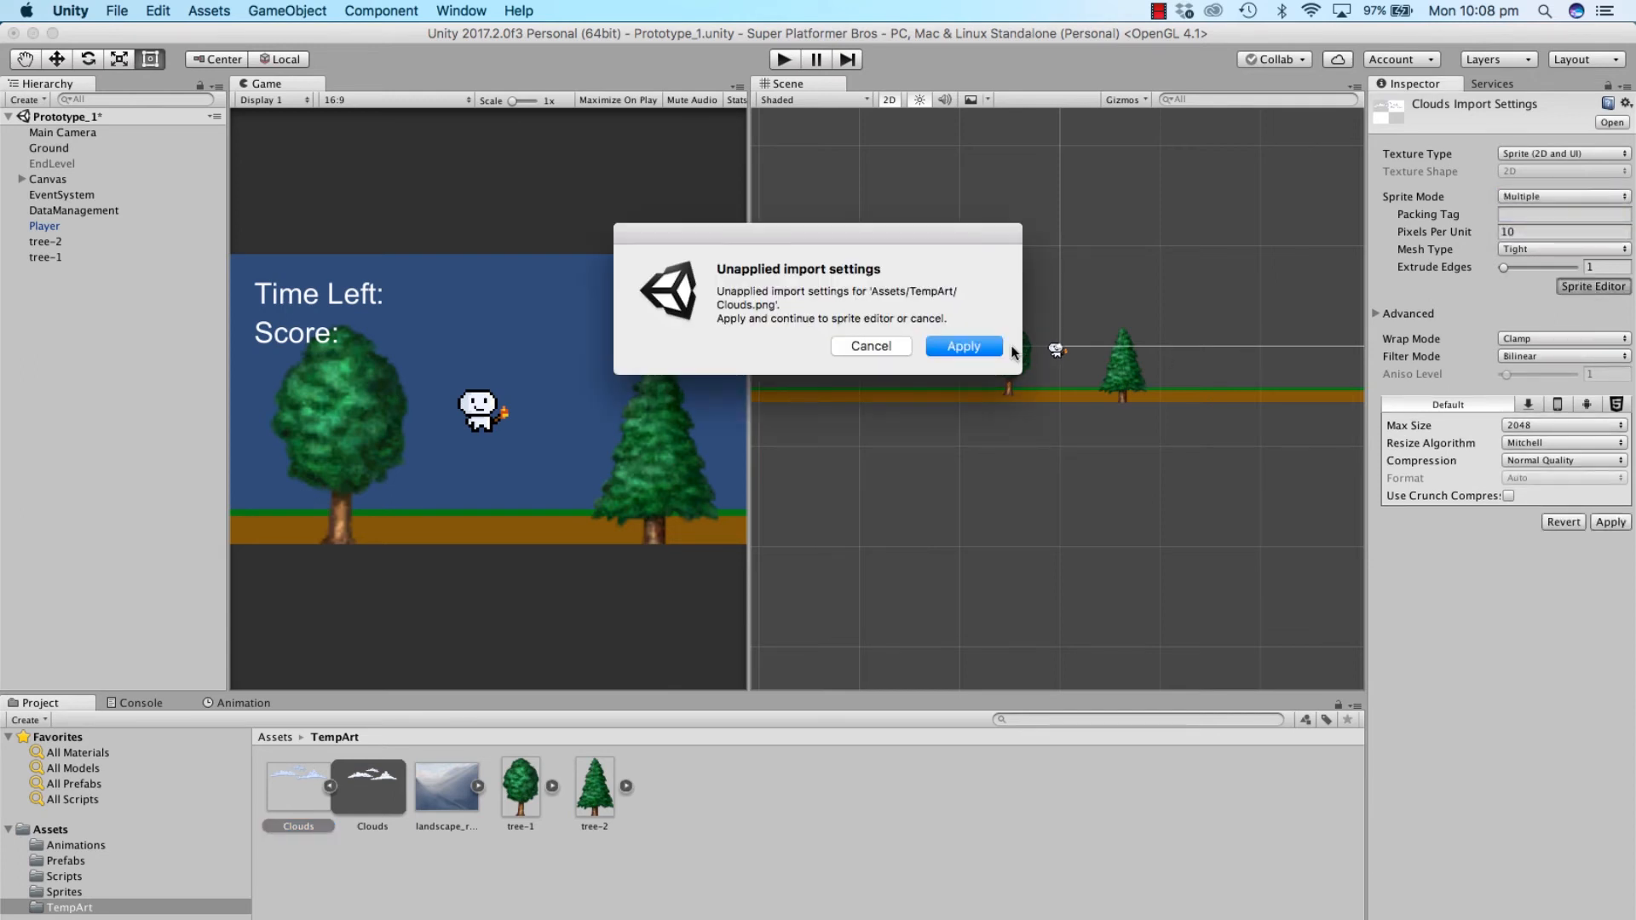
left_click(963, 347)
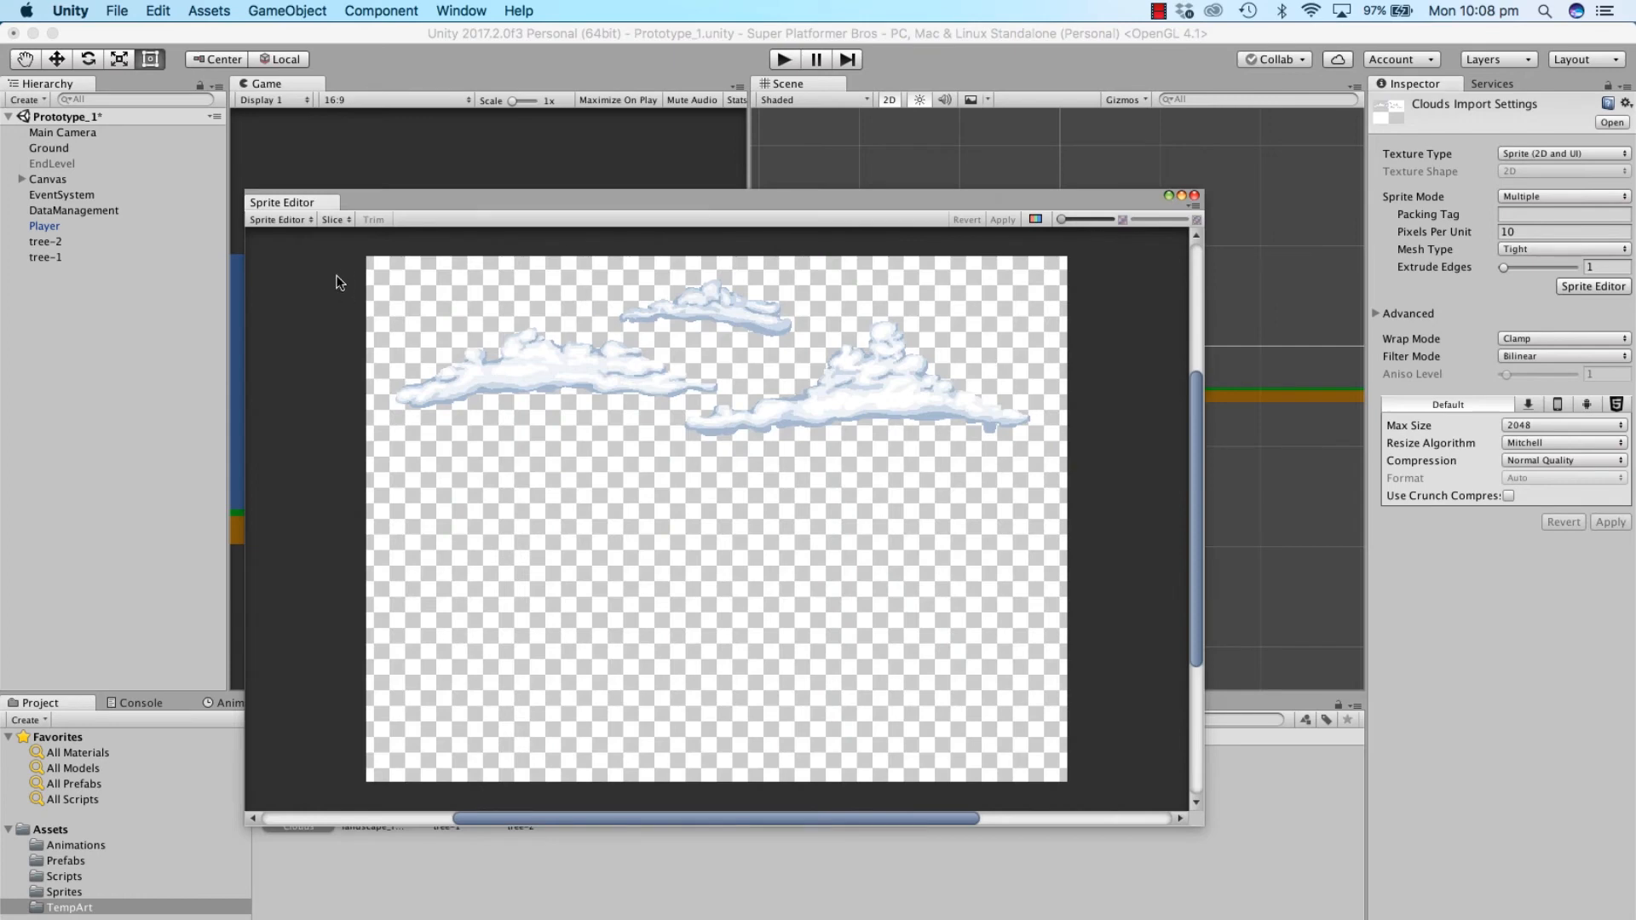
Step: Slice the Clouds texture using Automatic type, Center pivot and Delete Existing, apply it, and select individual clouds to check their slices
left_click(298, 221)
left_click(295, 219)
left_click(332, 220)
left_click(505, 343)
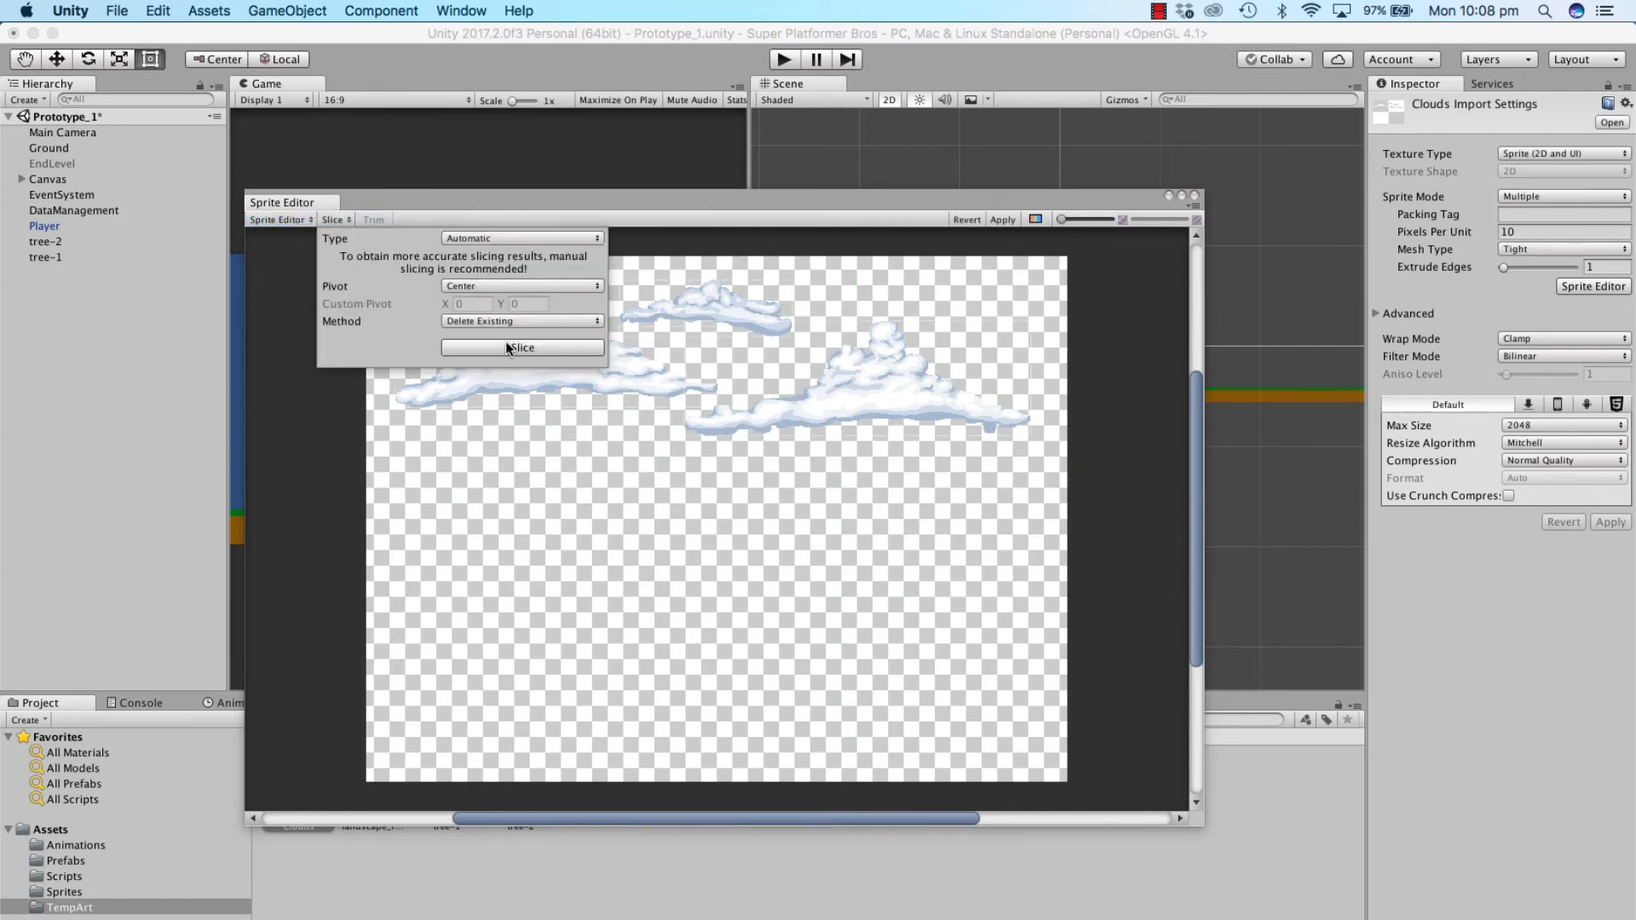
left_click(693, 542)
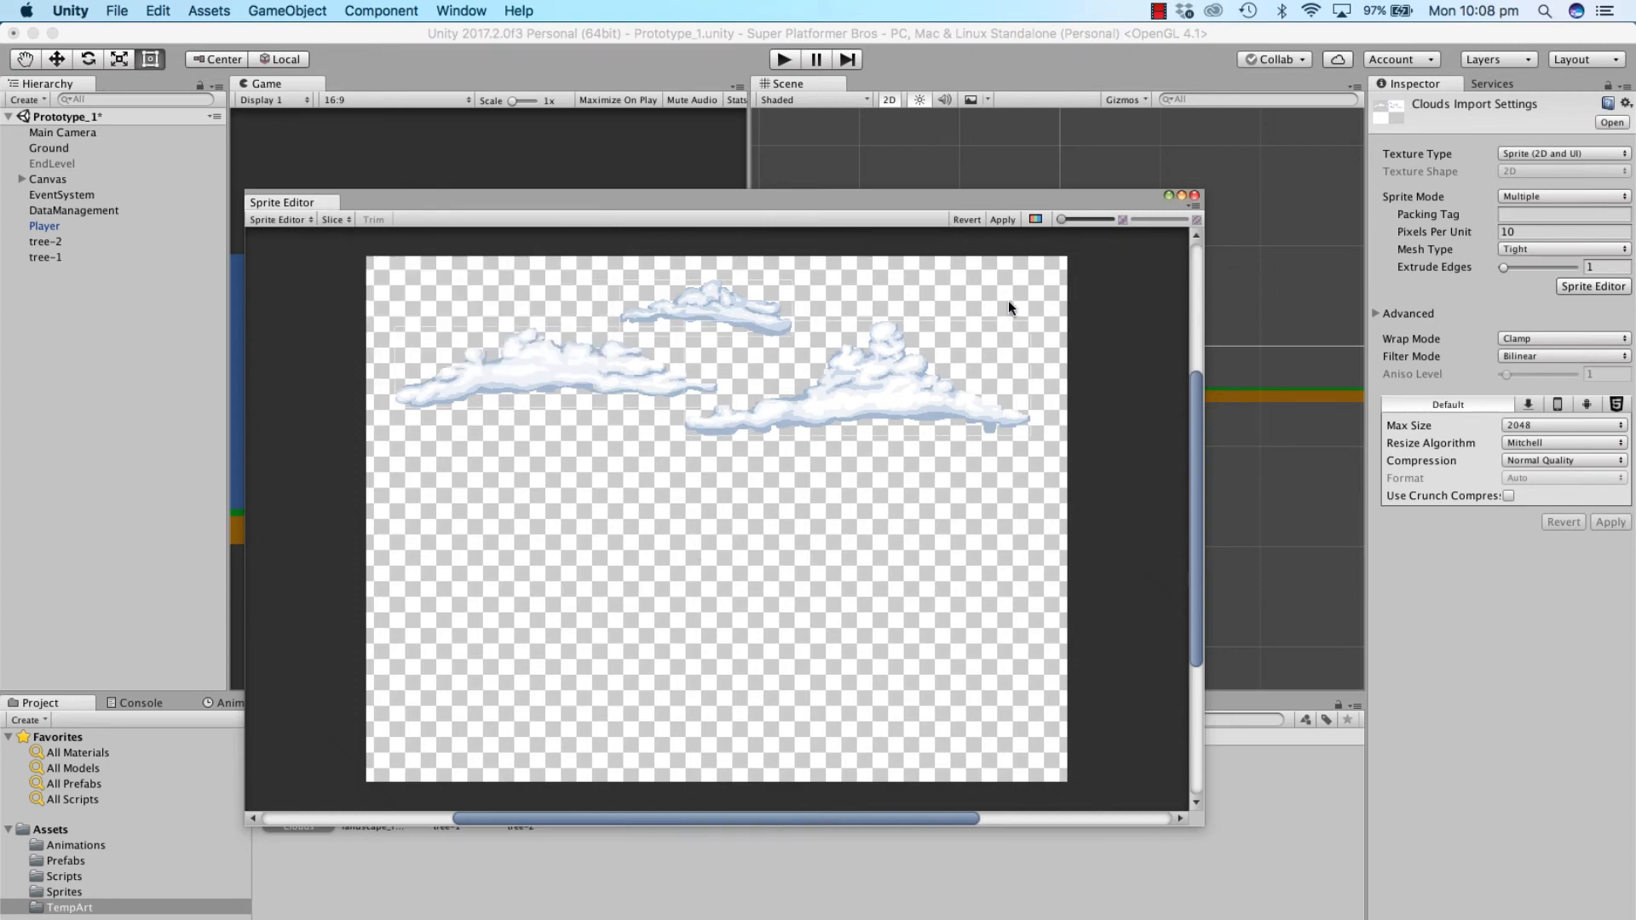
left_click(1003, 220)
left_click(826, 387)
left_click(655, 313)
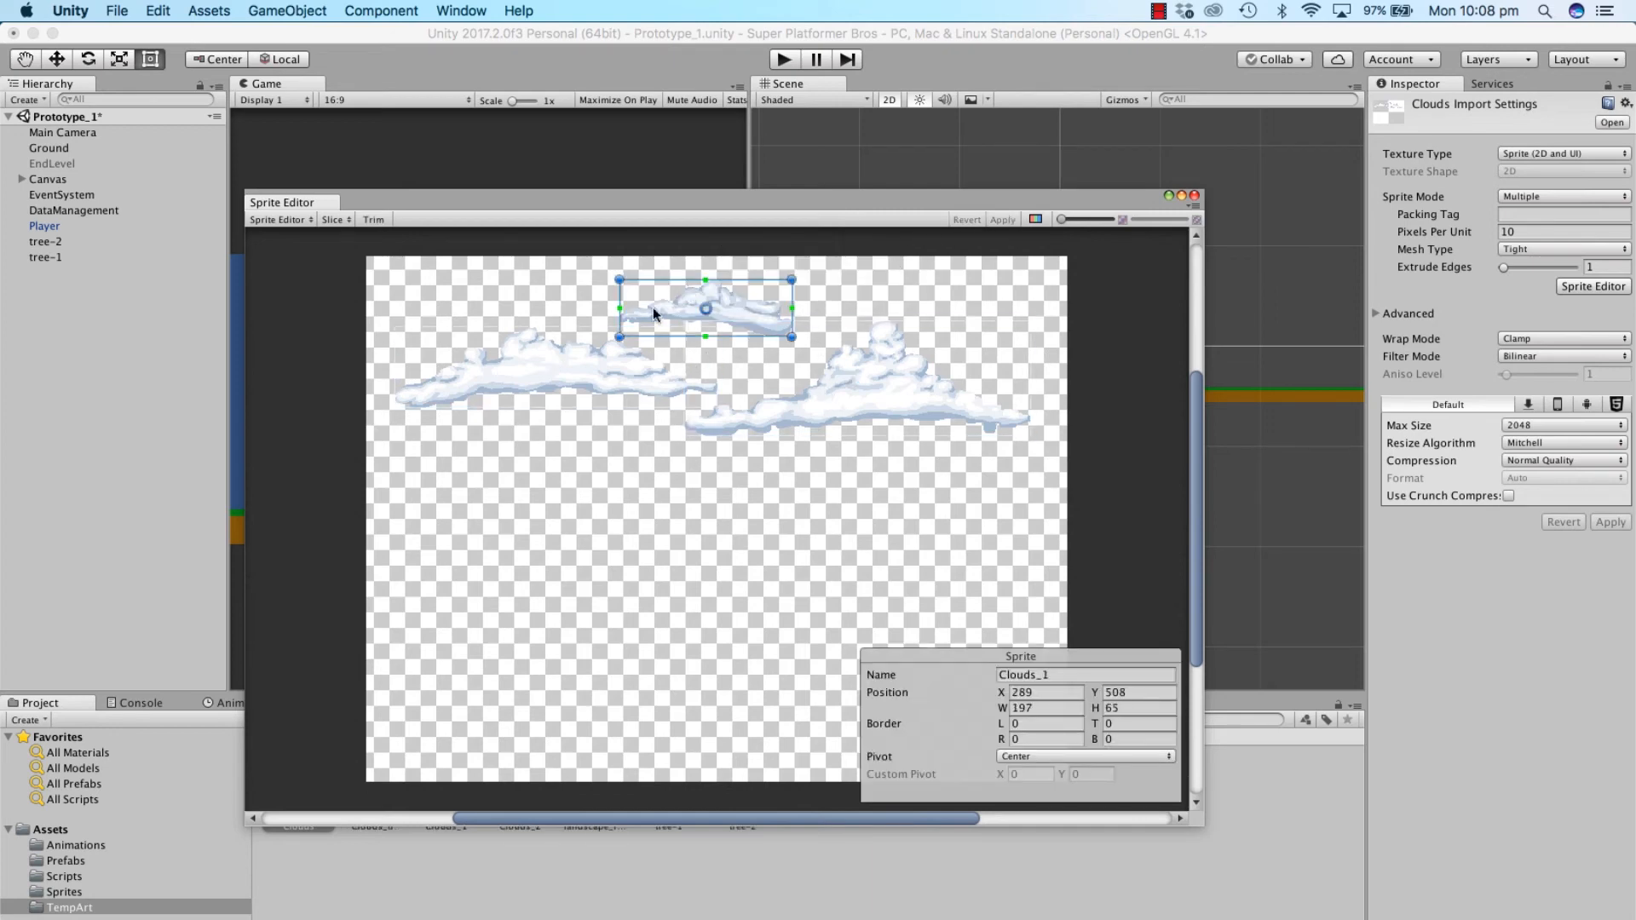
Step: Adjust the Clouds_0 slice's lower and upper edges to about Y 428, W 369, H 92, apply the change and close the Sprite Editor
left_click(559, 390)
mouse_move(559, 383)
left_mouse_down()
mouse_move(531, 392)
mouse_move(559, 390)
left_mouse_up()
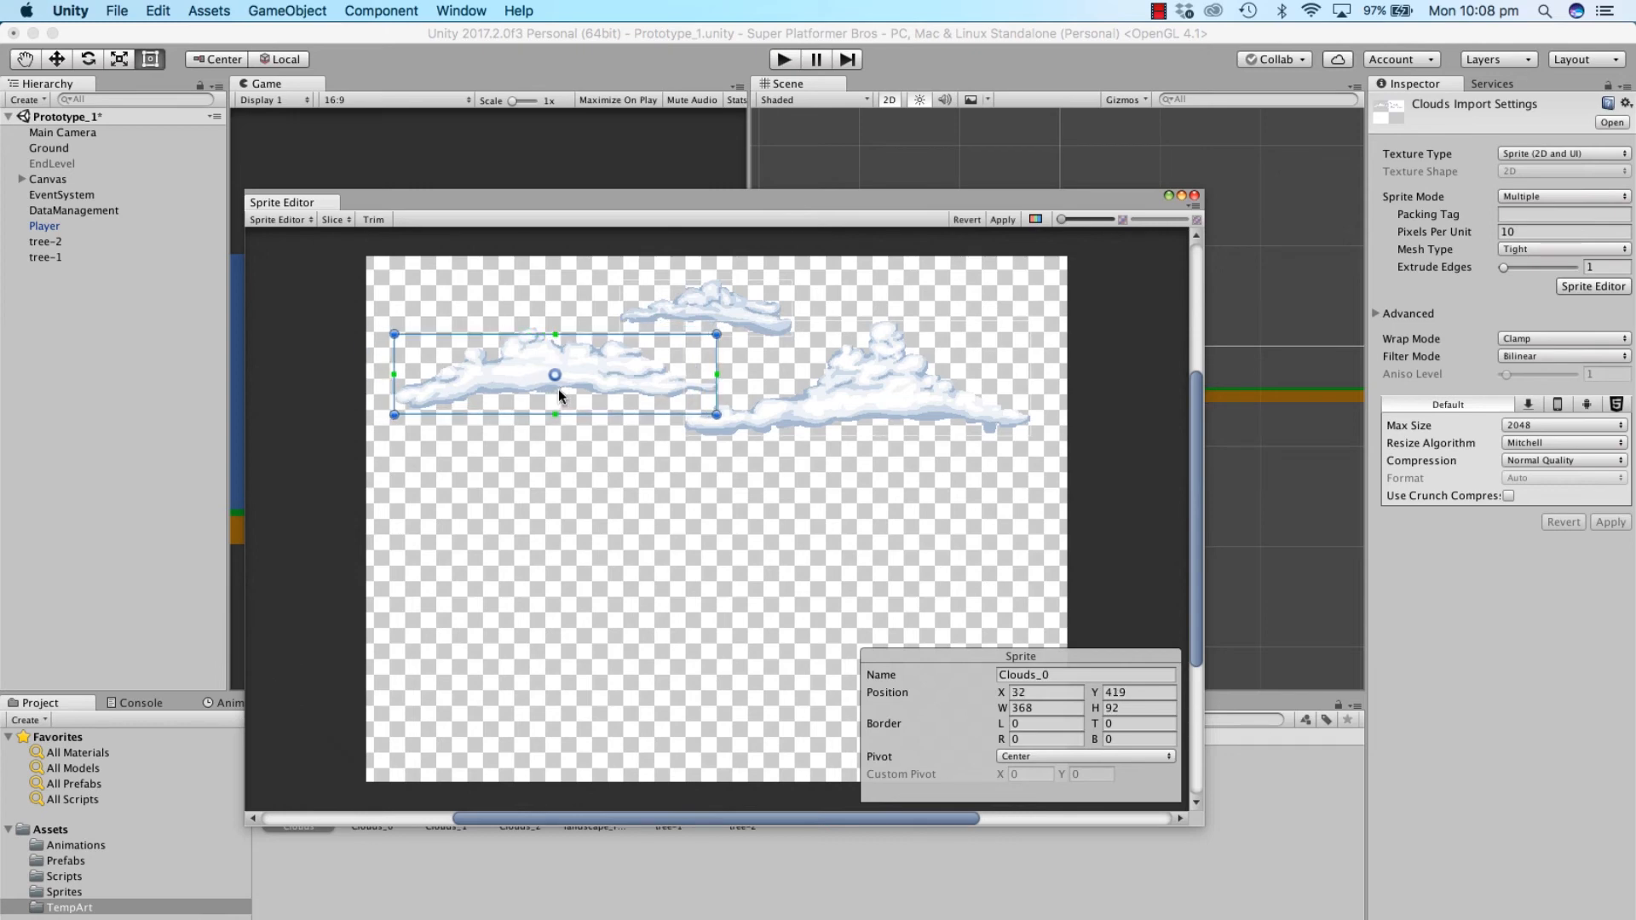
left_click_drag(716, 415, 716, 407)
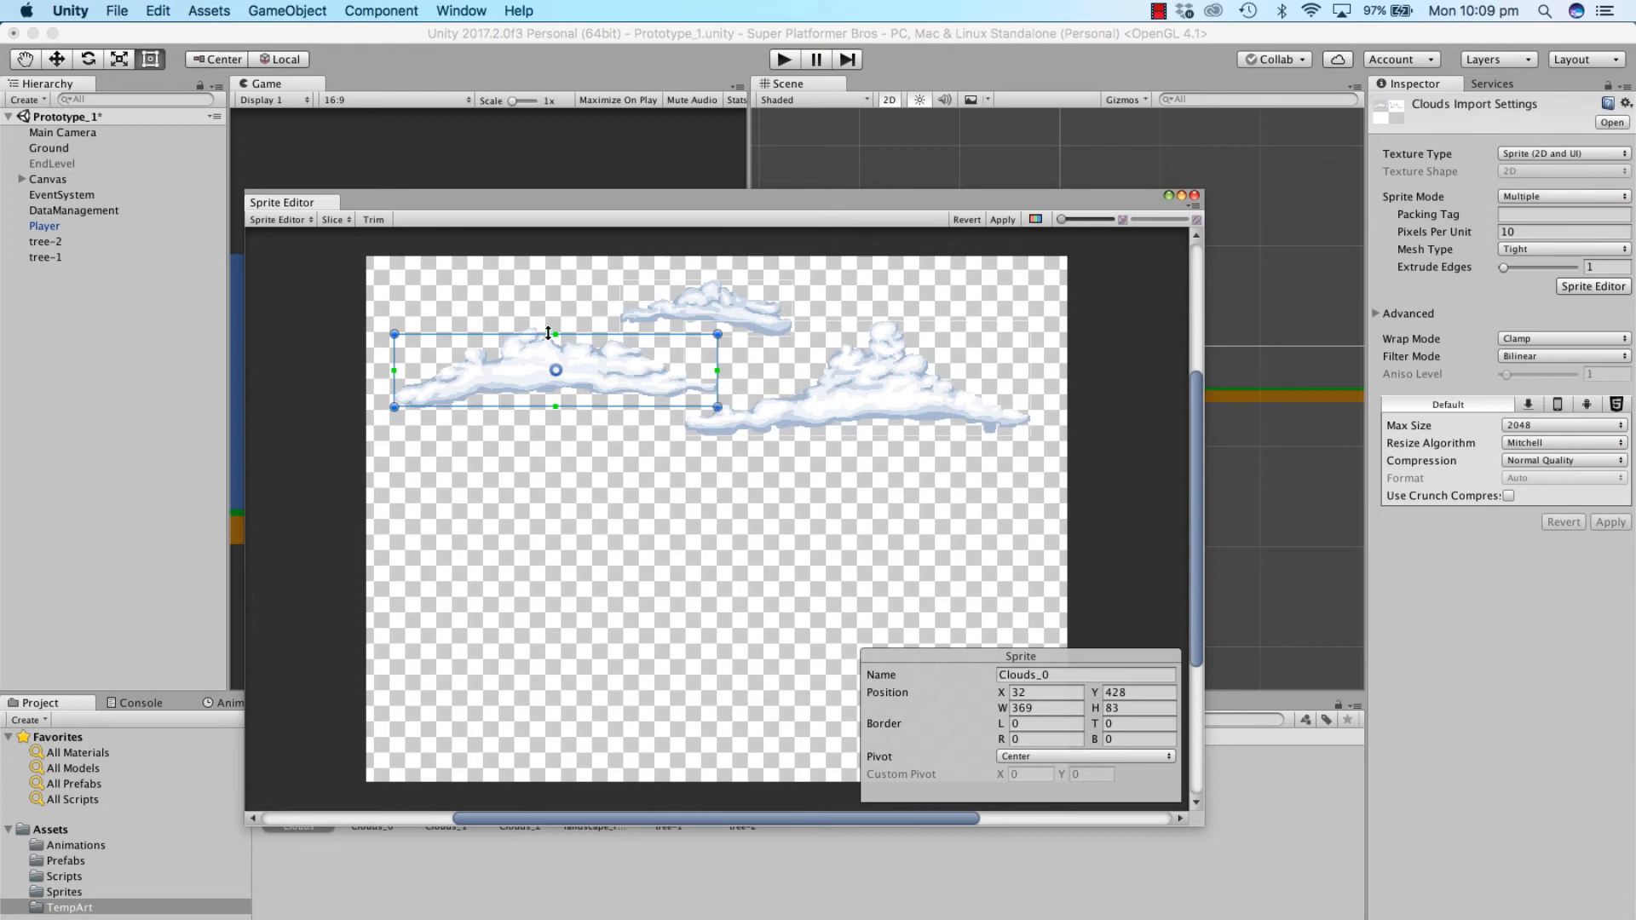
left_click_drag(549, 335, 549, 324)
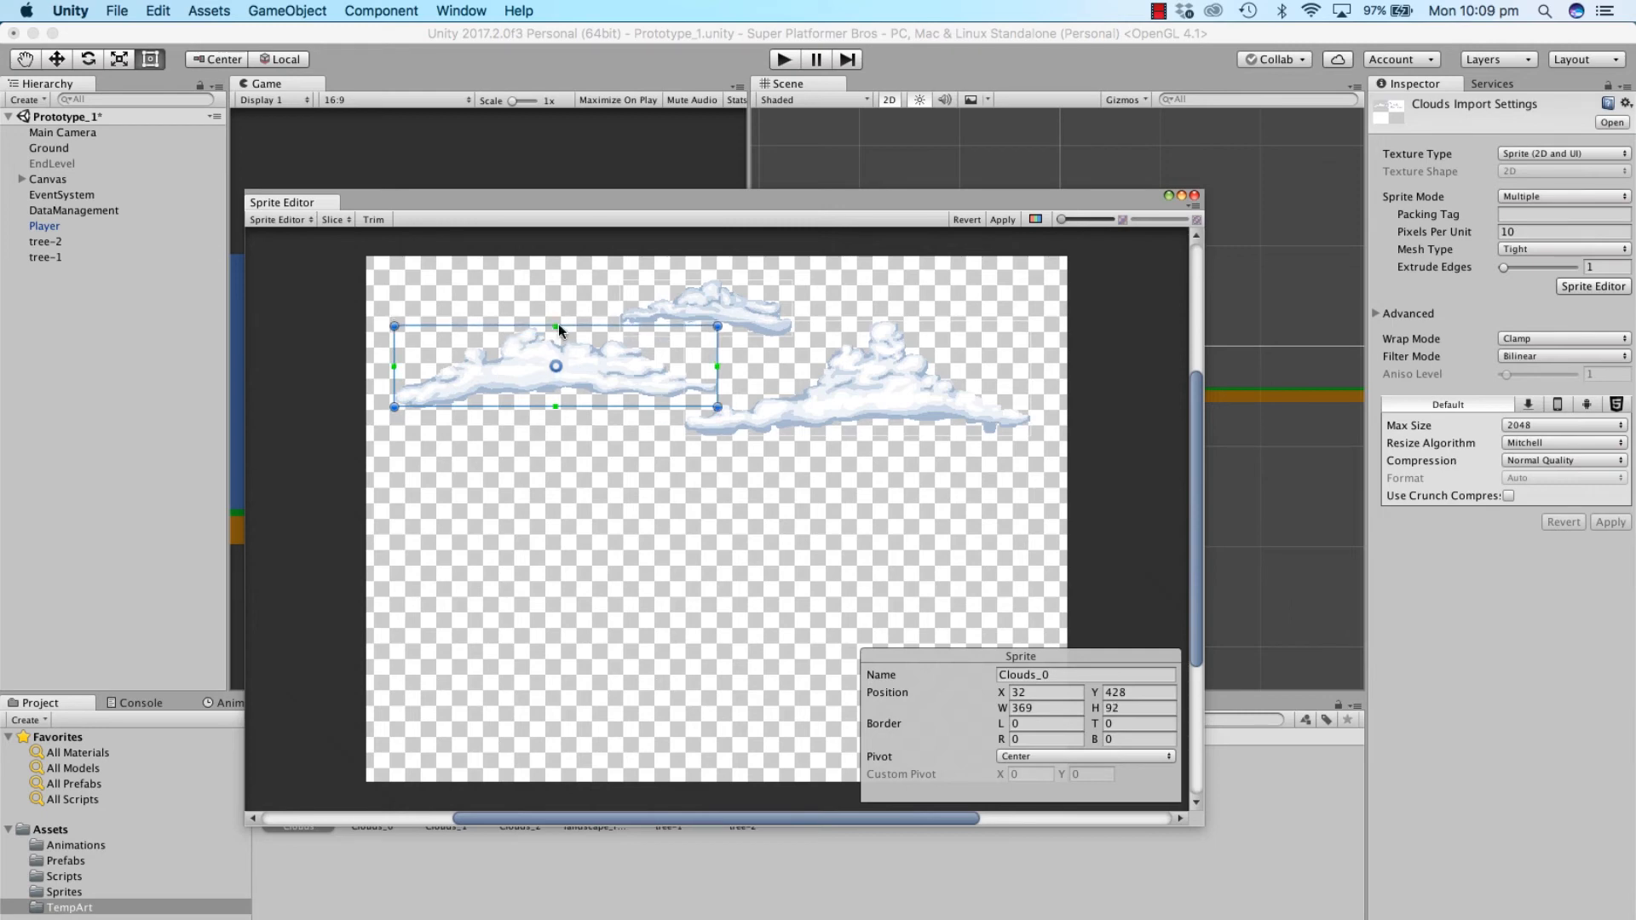
left_click(1002, 220)
left_click(1193, 197)
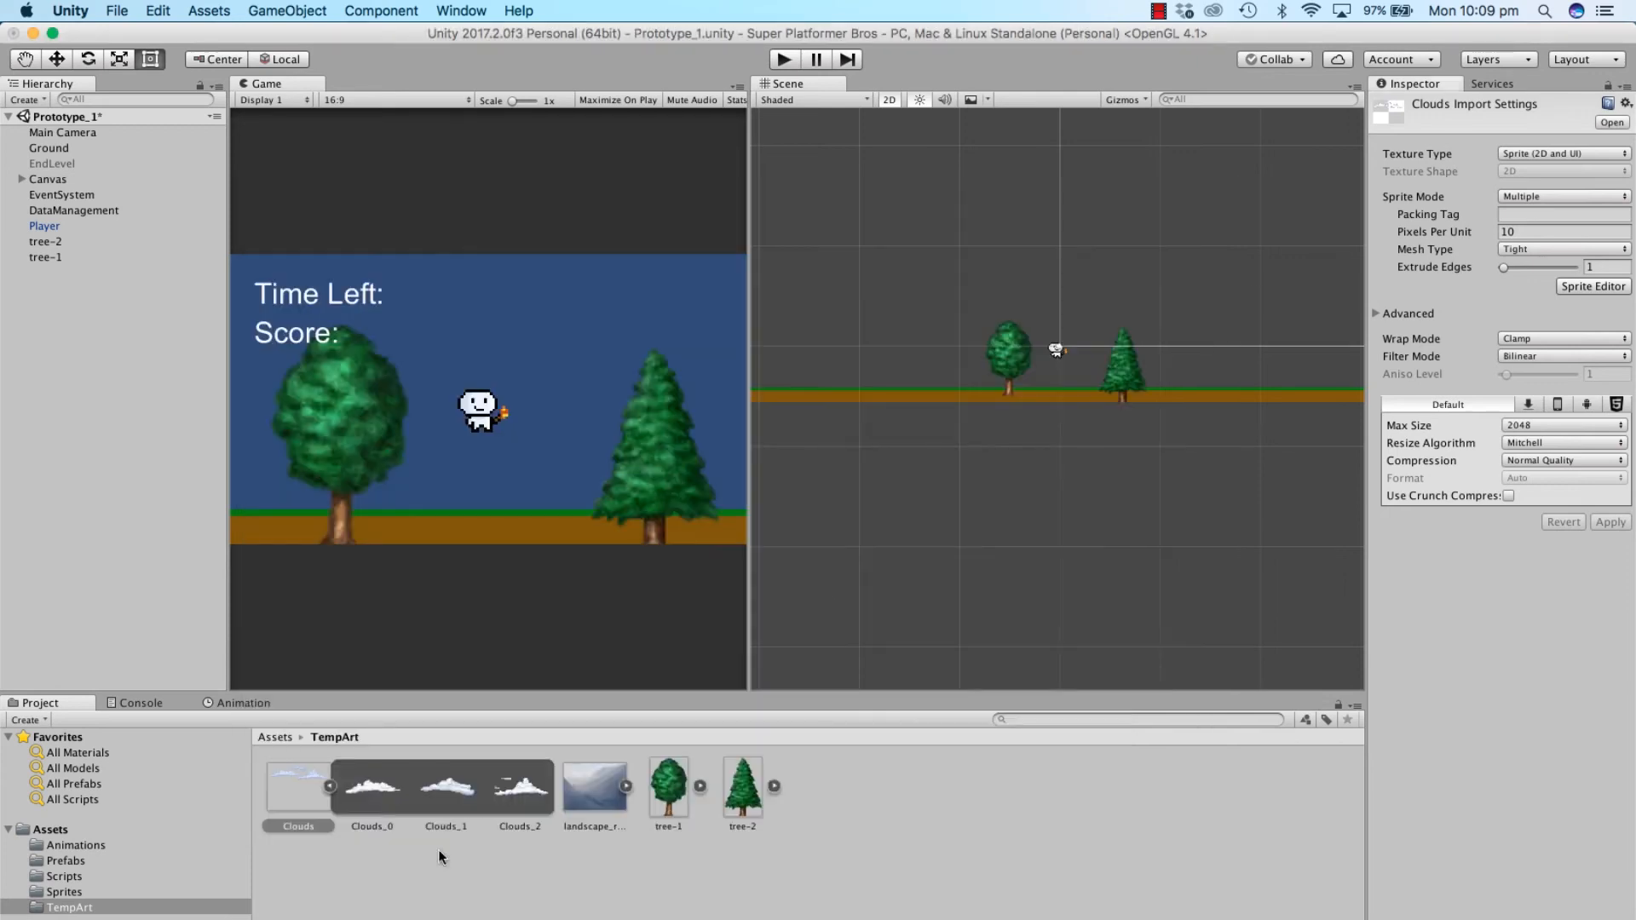
Step: Place Clouds_0 at about X -14.05, Y 5.13, Clouds_1 at X 13.53, Y 5.81 and Clouds_2 at X -3.92, Y 3.67 in the scene
left_click_drag(372, 797, 919, 298)
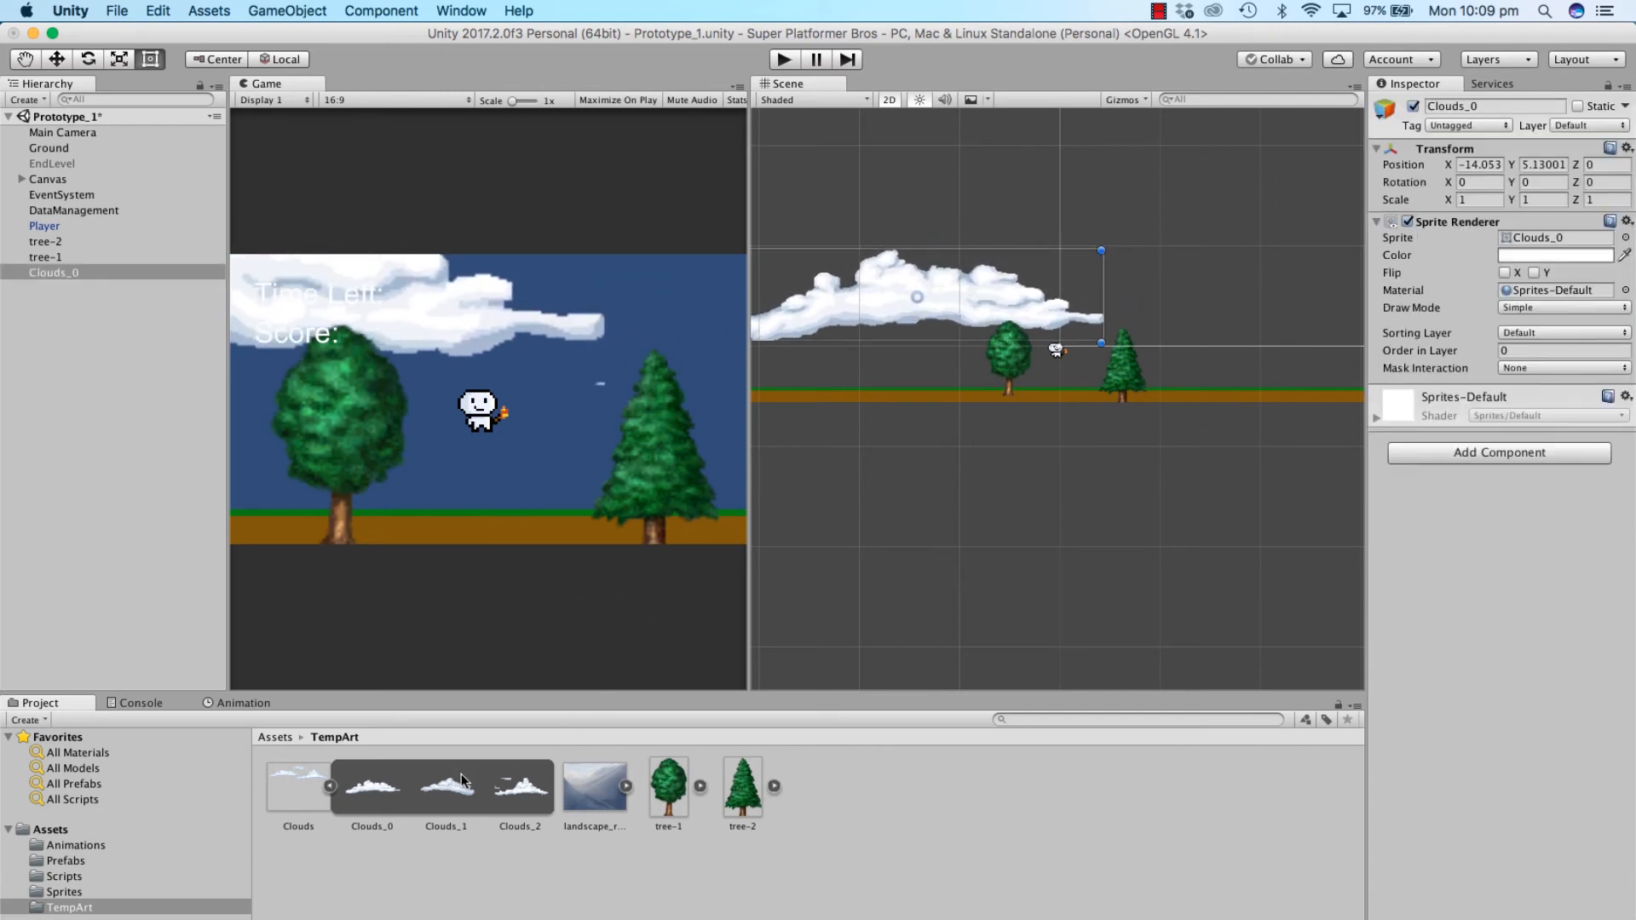
left_click_drag(461, 780, 1193, 290)
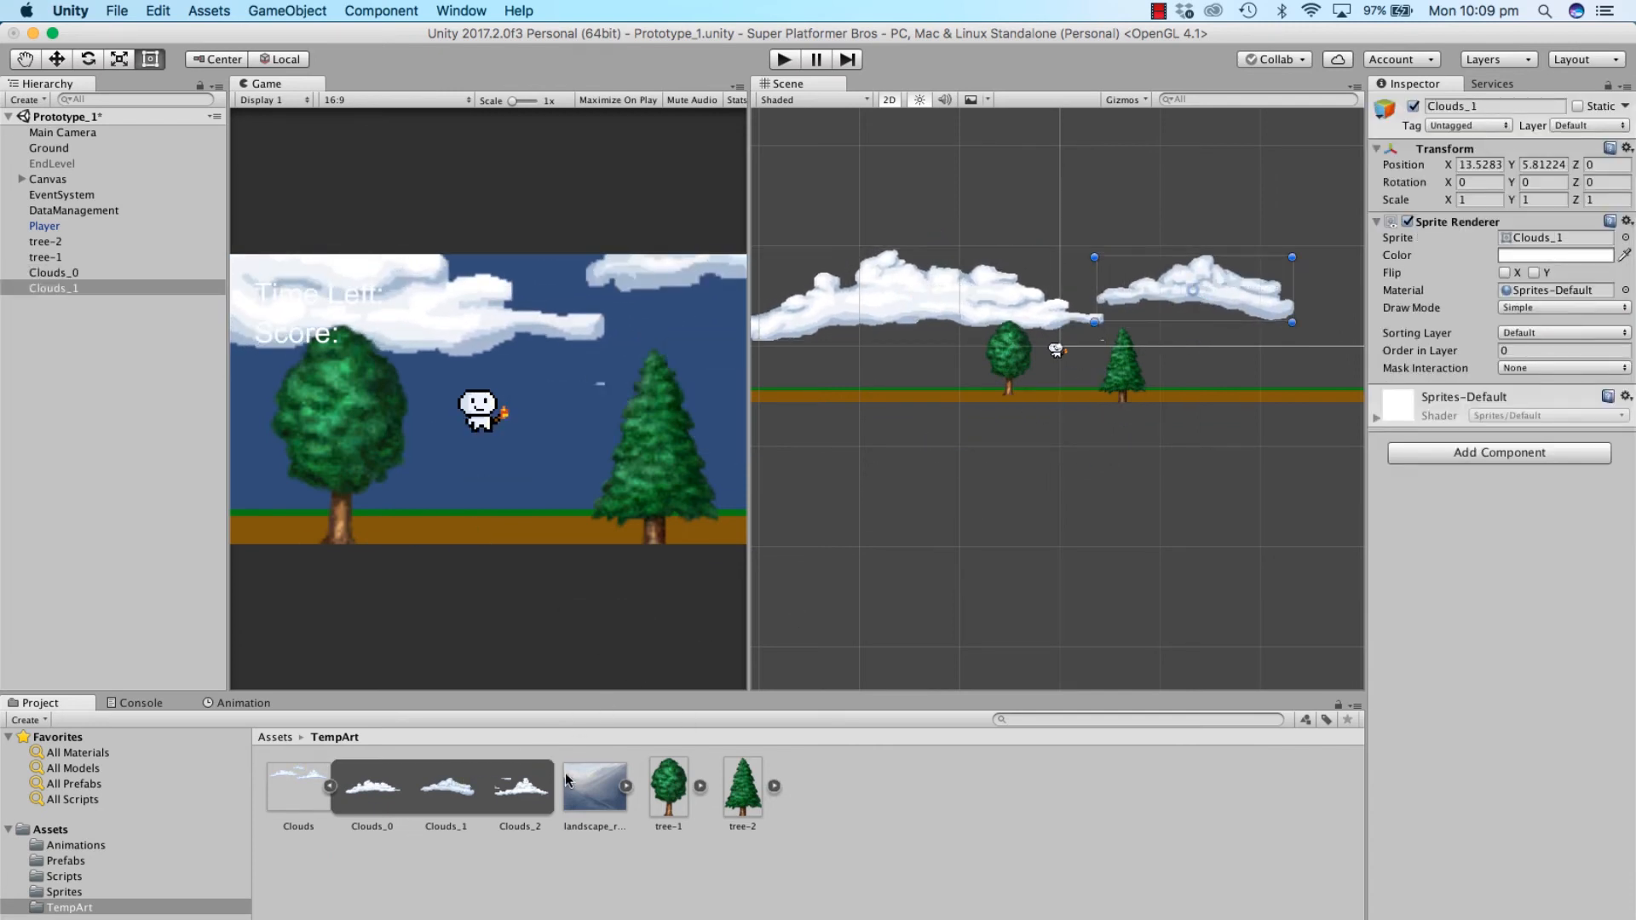
left_click_drag(537, 788, 1019, 313)
Step: Switch the Scene view to 3D and push Clouds_2 back to about Z 111.4
left_click(889, 100)
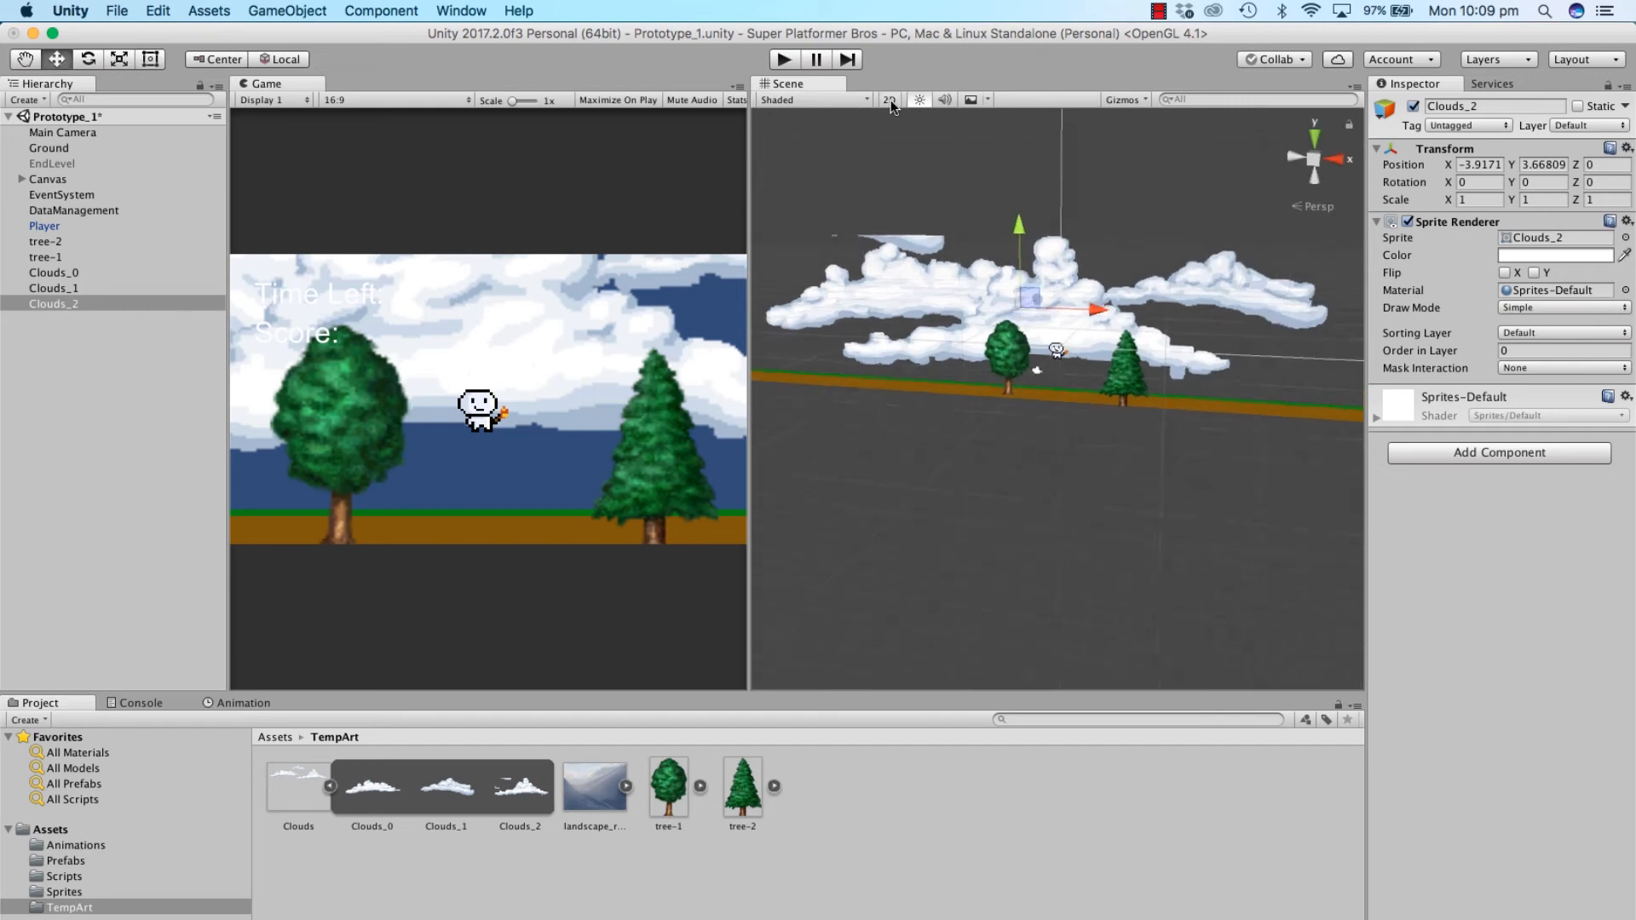
left_click_drag(1210, 306, 1475, 292, "alt")
scroll(1206, 370, "down", 3)
scroll(1205, 371, "down", 2)
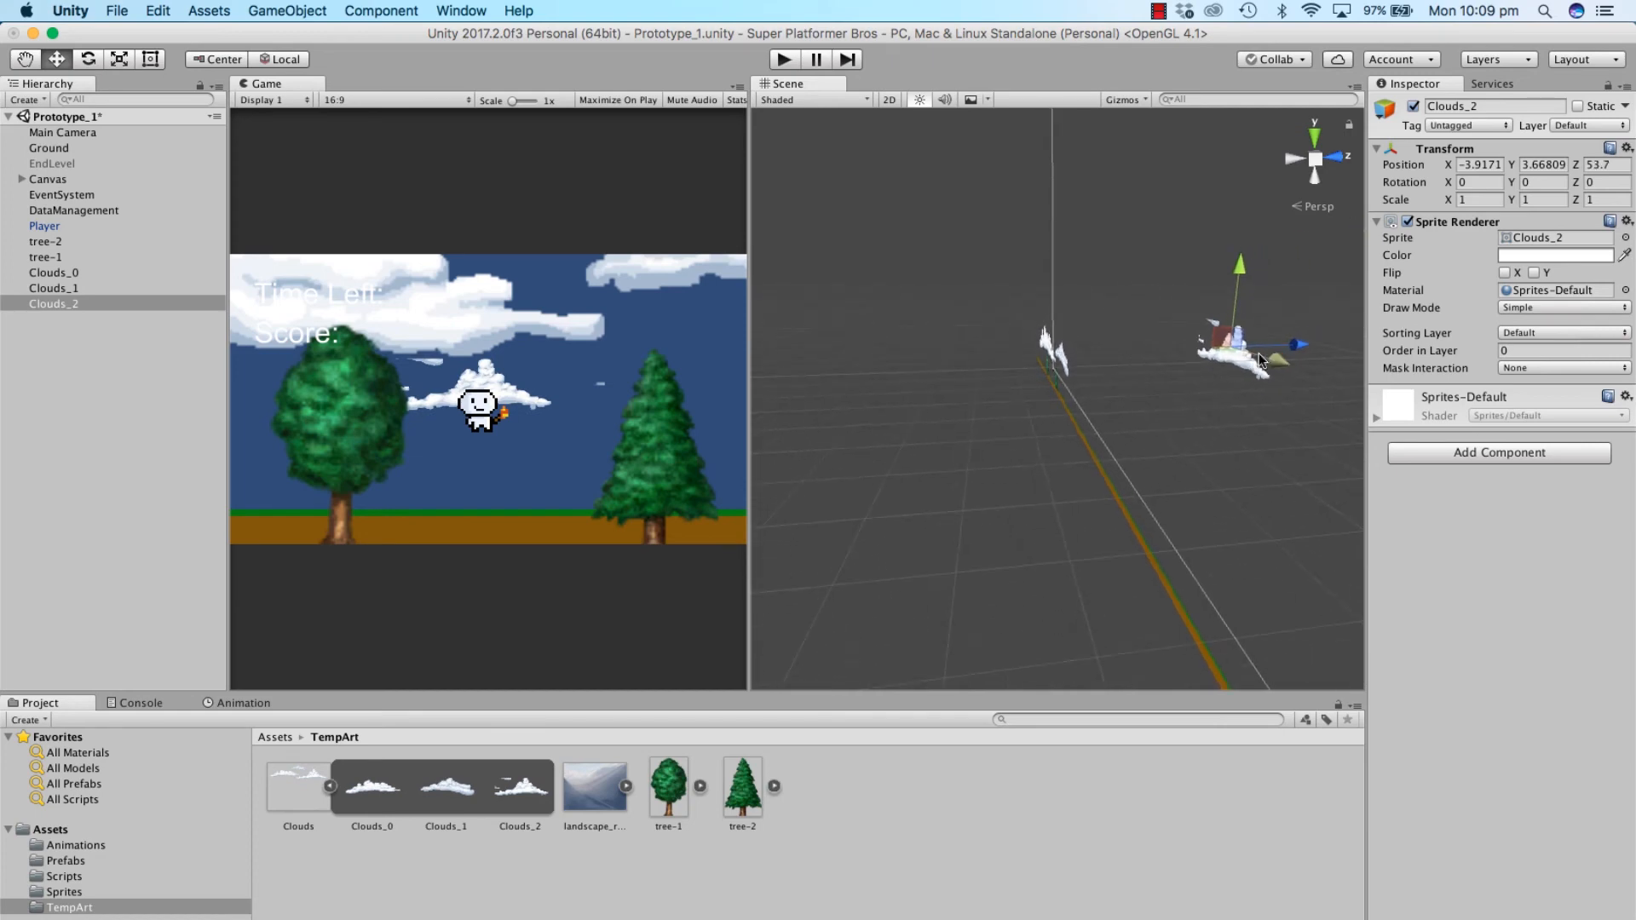
left_click_drag(1298, 348, 1476, 320)
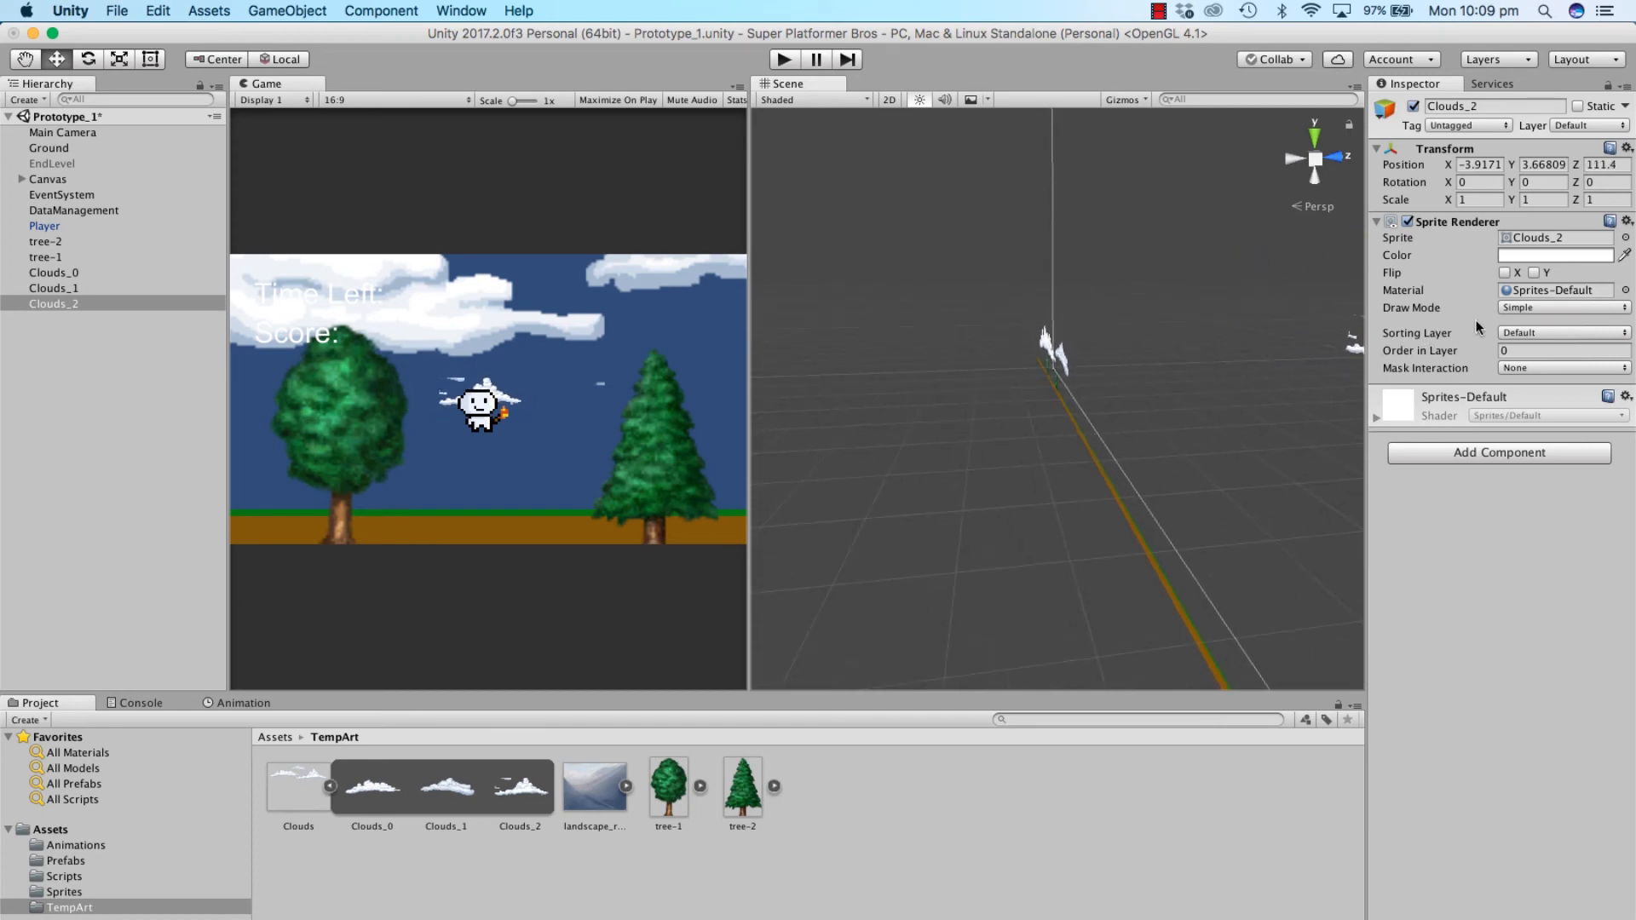
Step: Set the X and Y scale of Clouds_2 to 4
left_click(1472, 183)
left_click(1472, 199)
type("4")
left_click(1536, 199)
type("4")
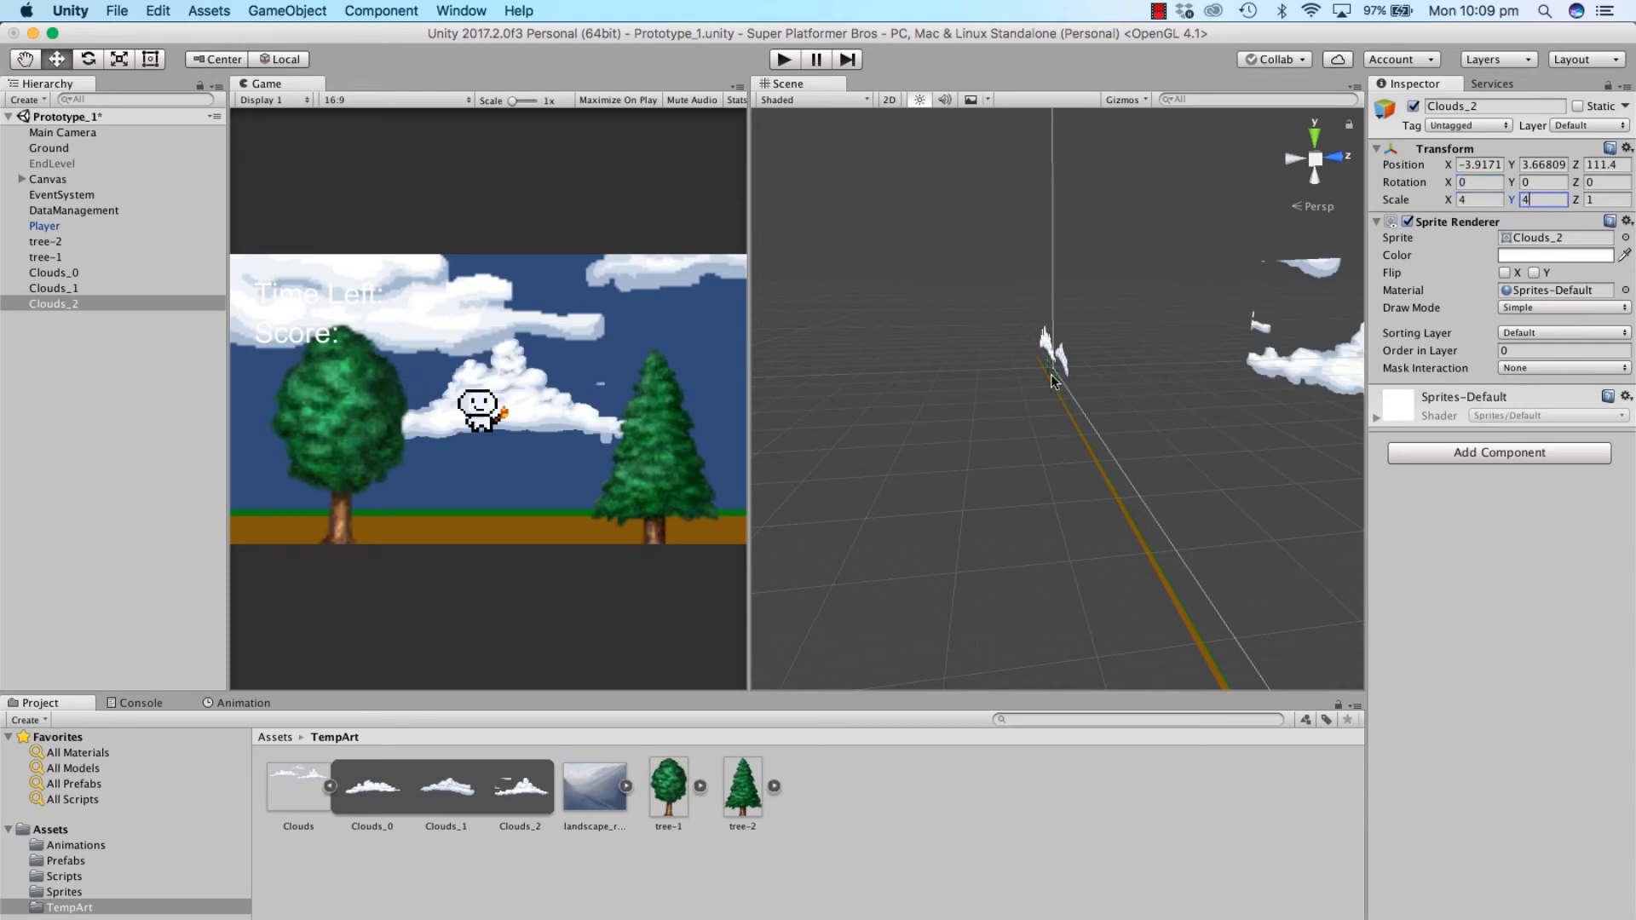
Step: Move Clouds_0 back and sideways to about X 37.8, Z 24.5
left_click(1044, 341)
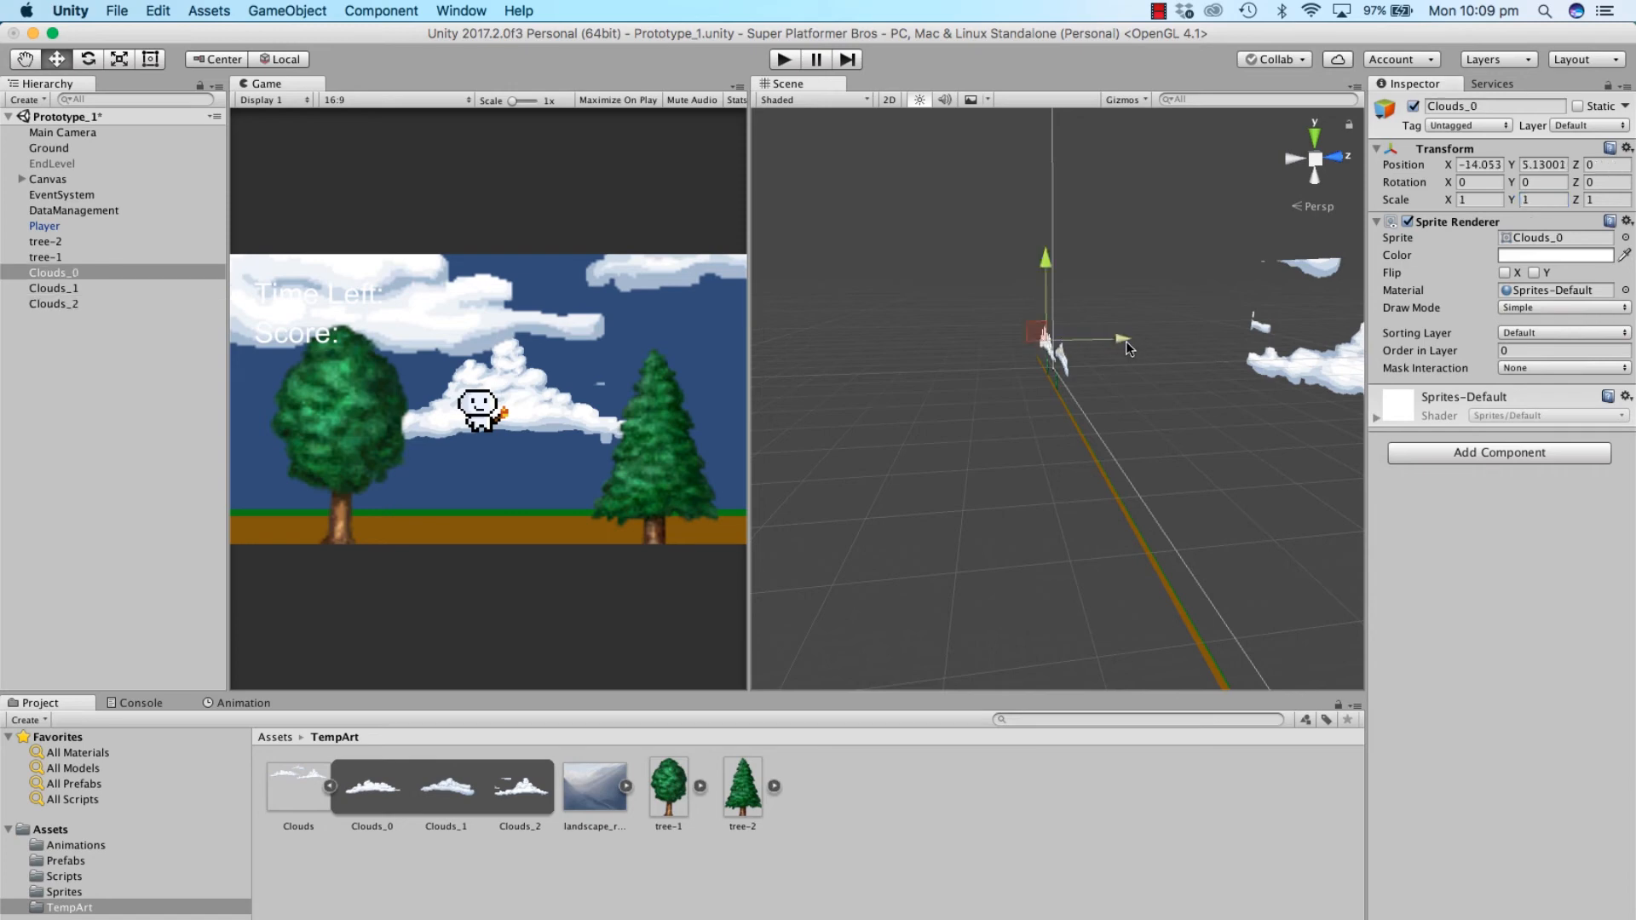
left_click_drag(1124, 341, 1202, 351)
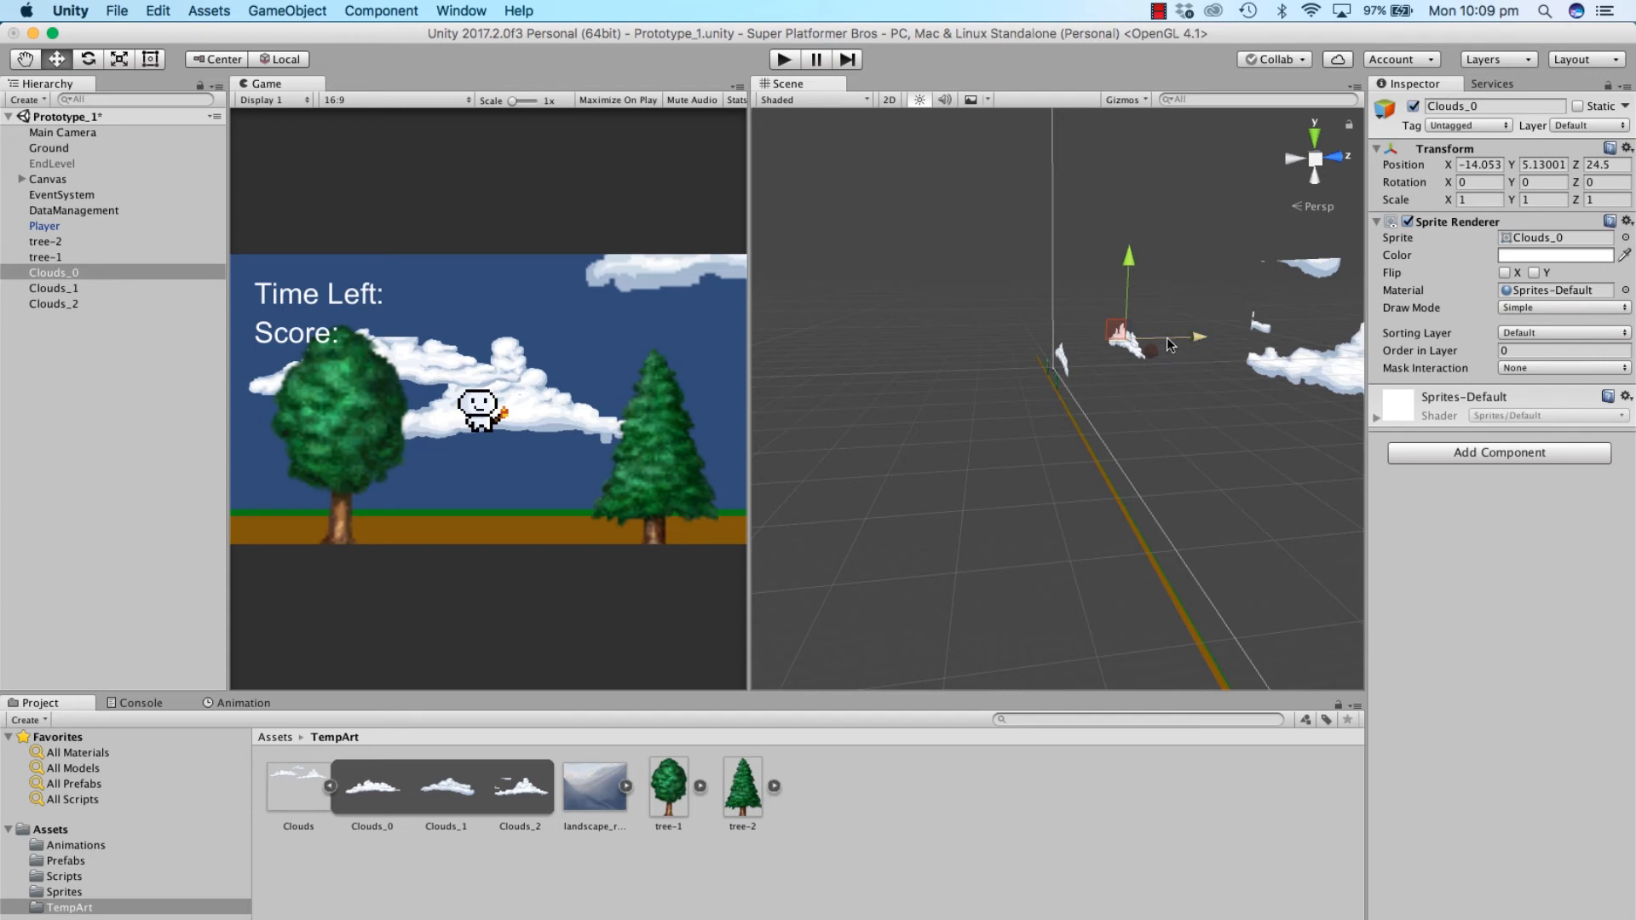
left_click_drag(1150, 355, 1207, 375)
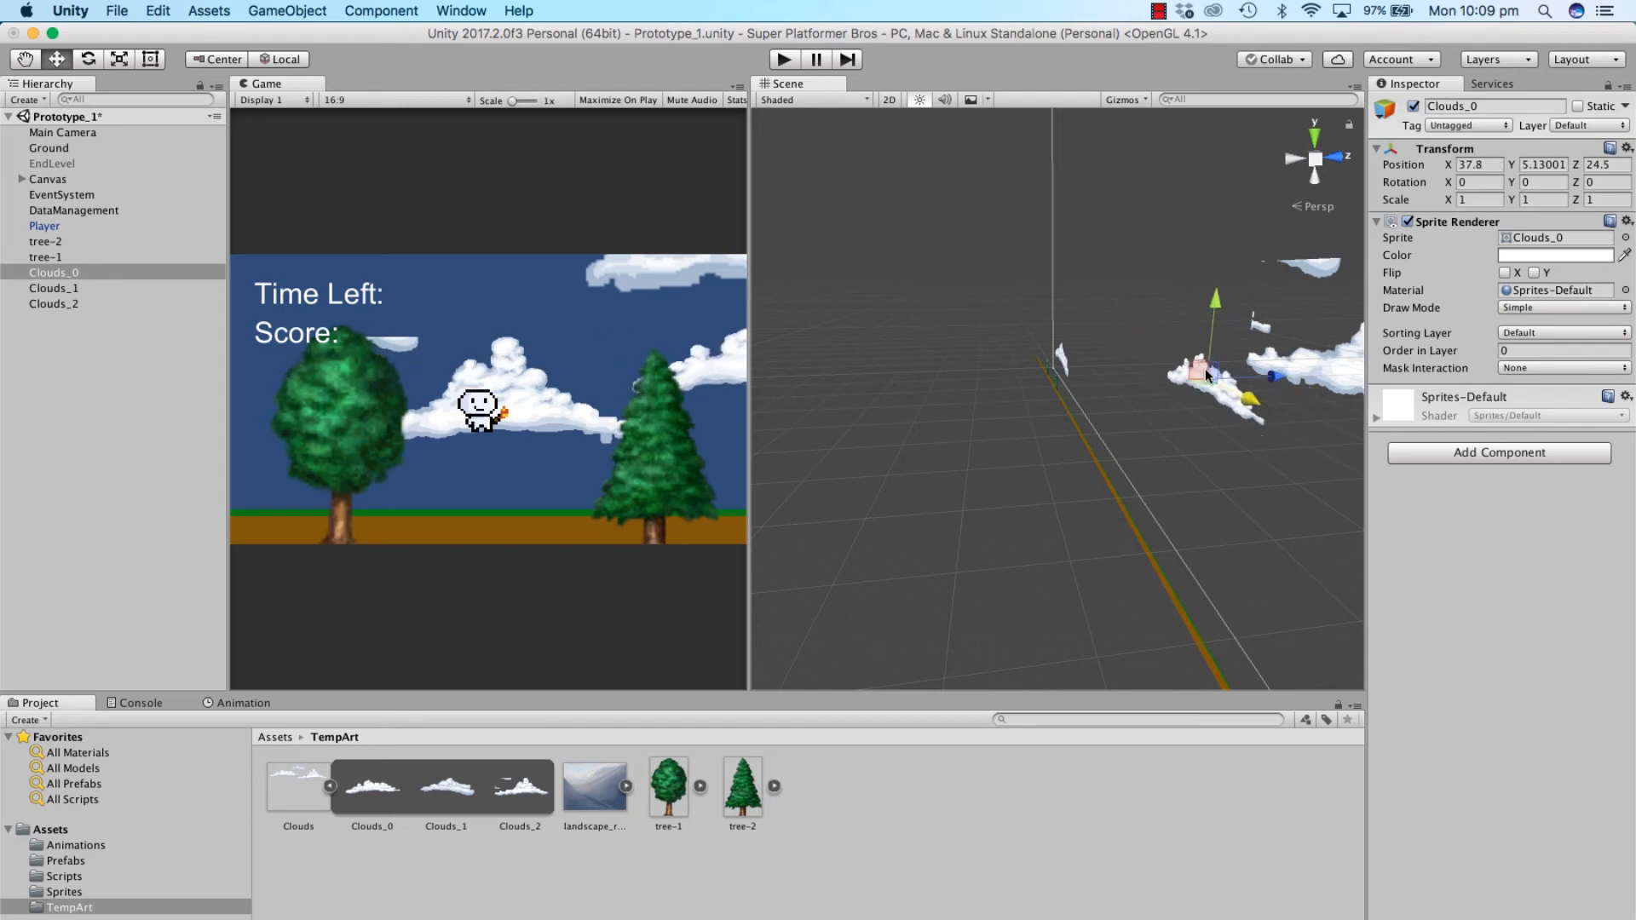
Step: Push Clouds_2 much deeper into the background, to about Z 610
left_click(1093, 329)
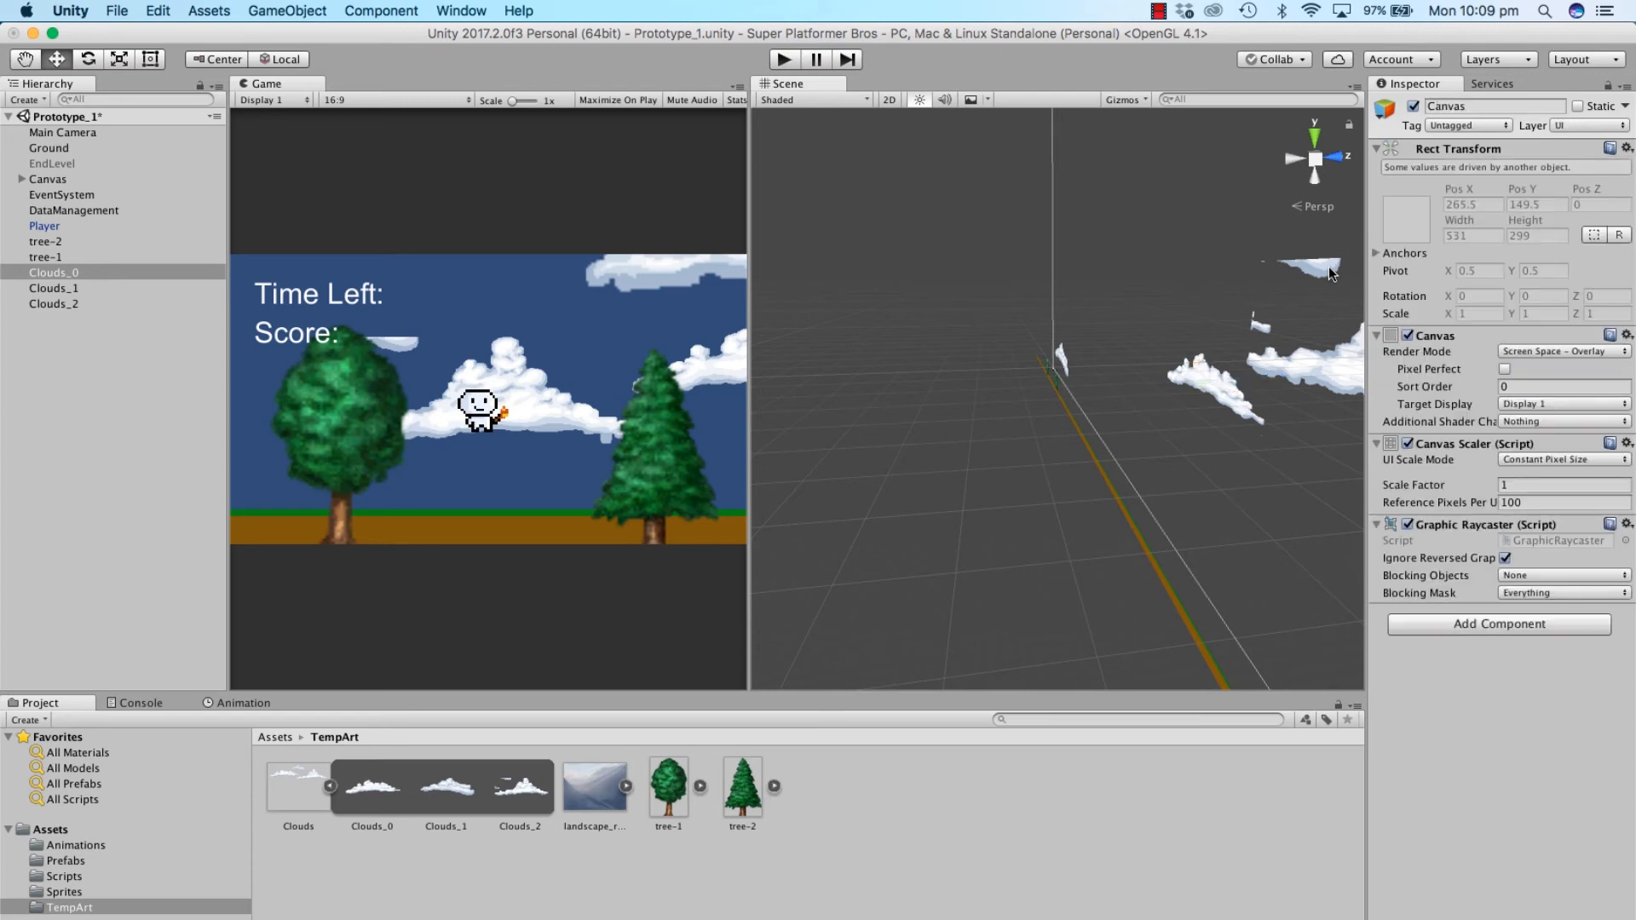
left_click(1059, 359)
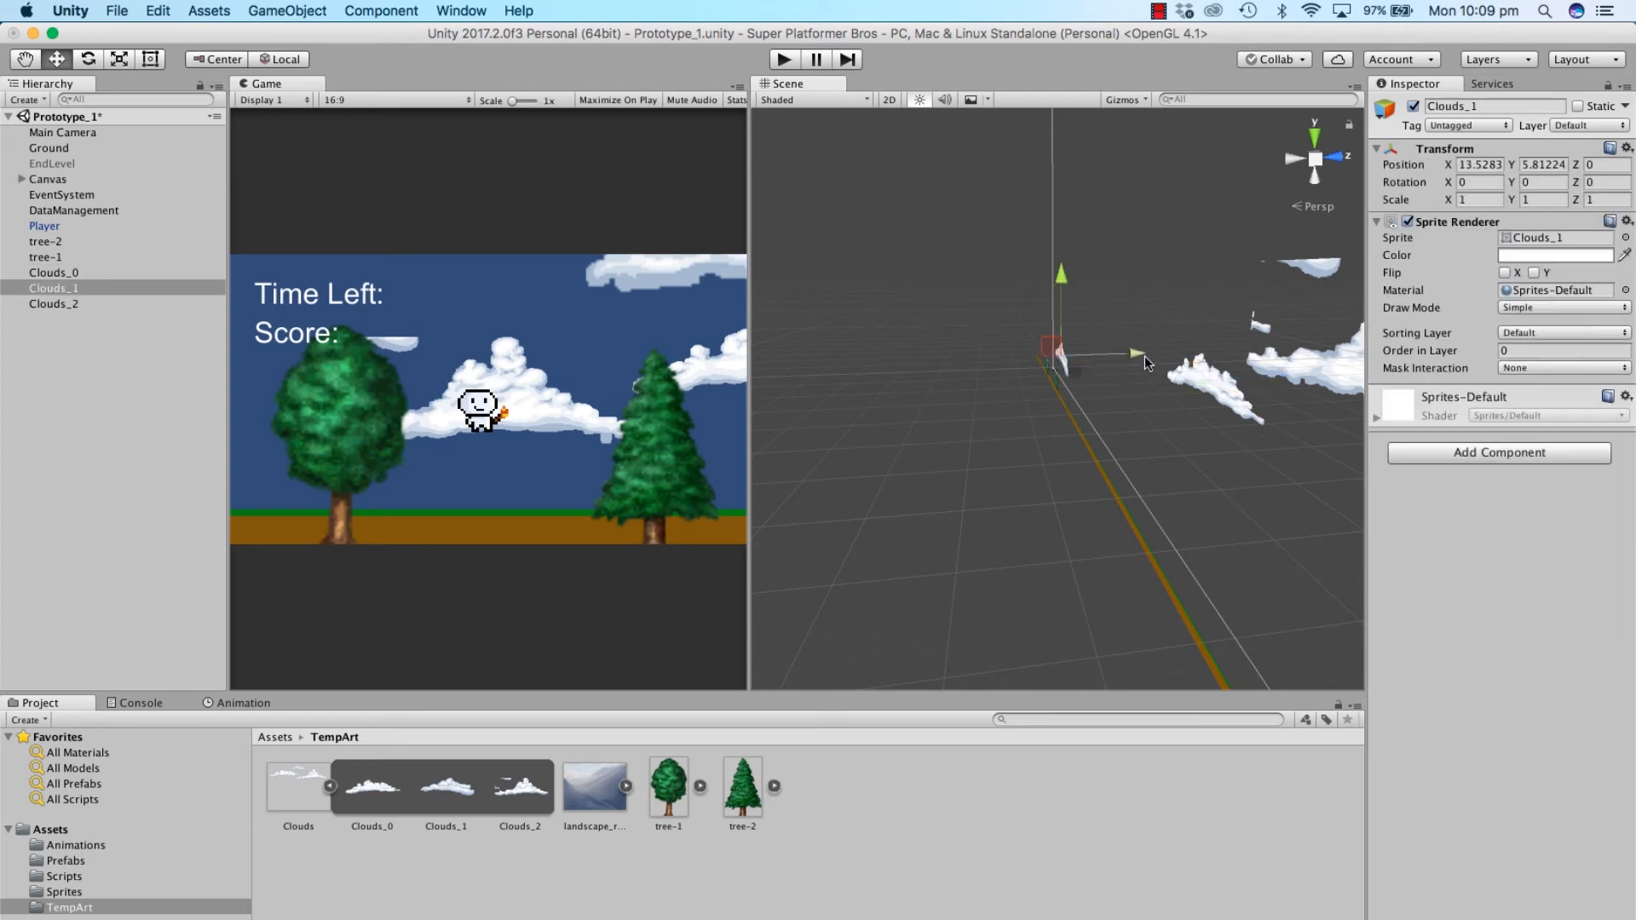
scroll(1138, 355, "down", 5)
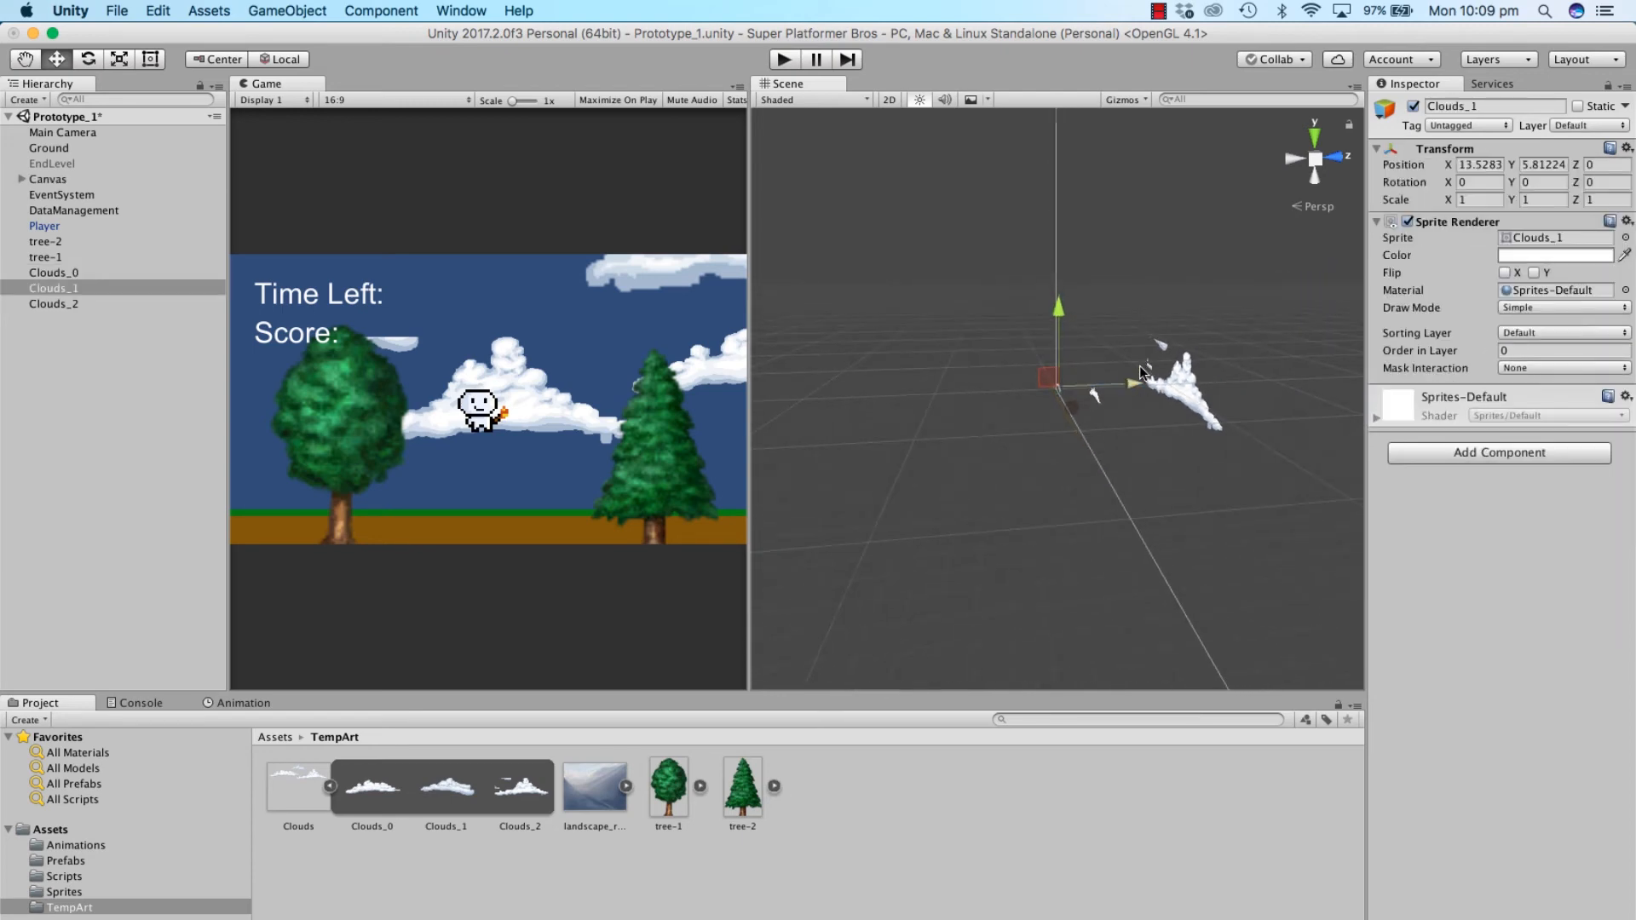
left_click(1190, 393)
left_click(1182, 389)
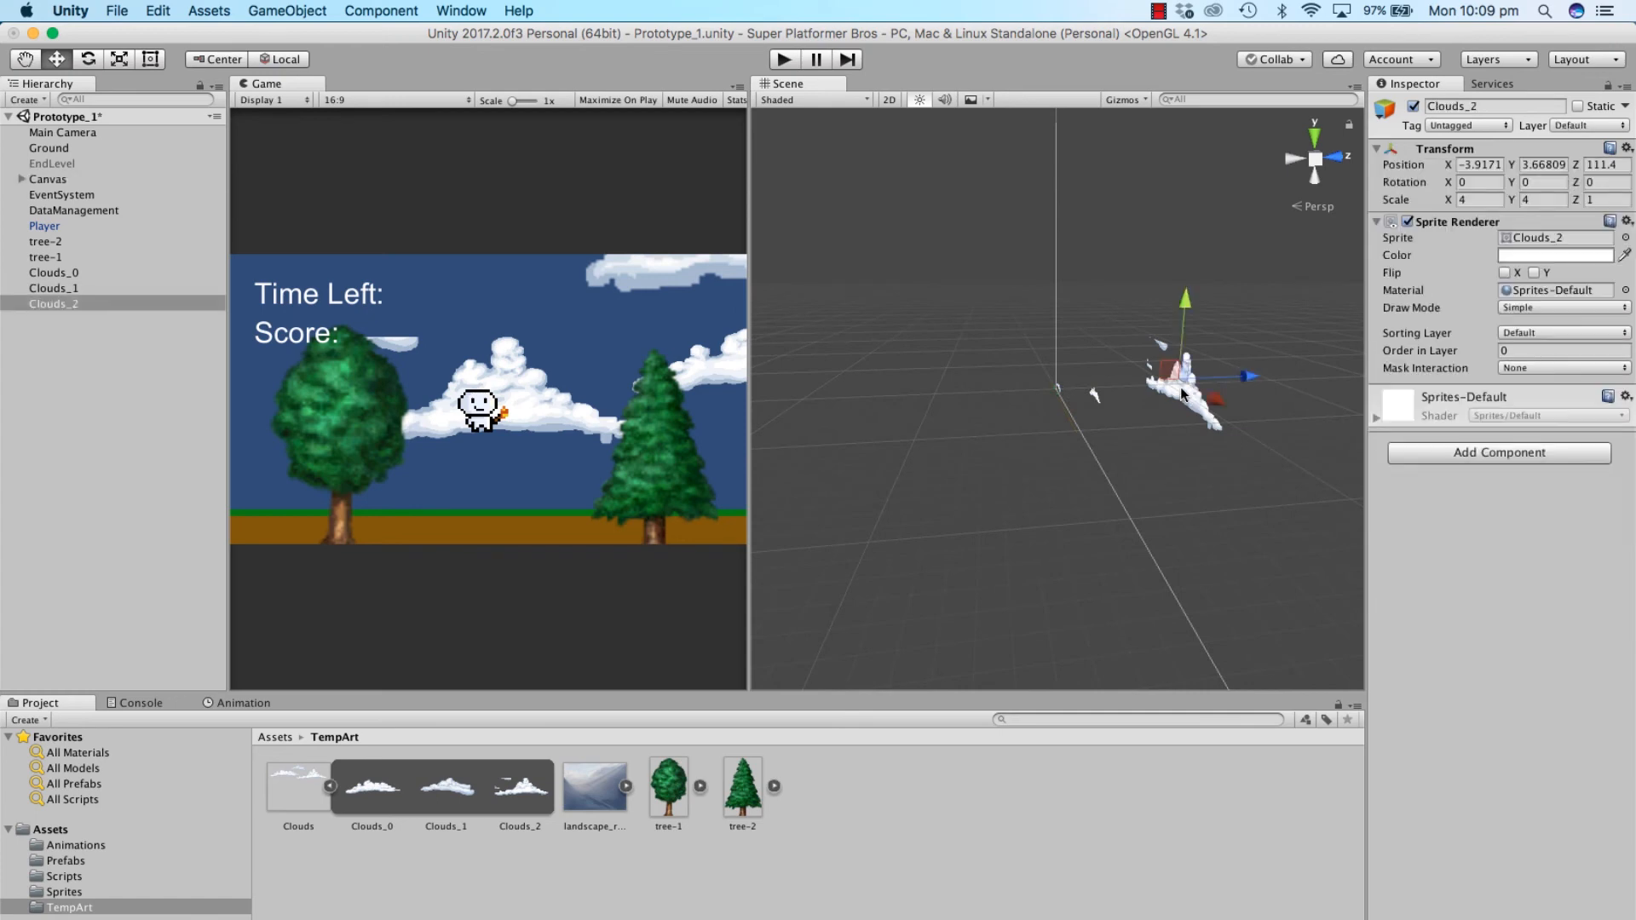
left_click_drag(1250, 377, 1633, 338)
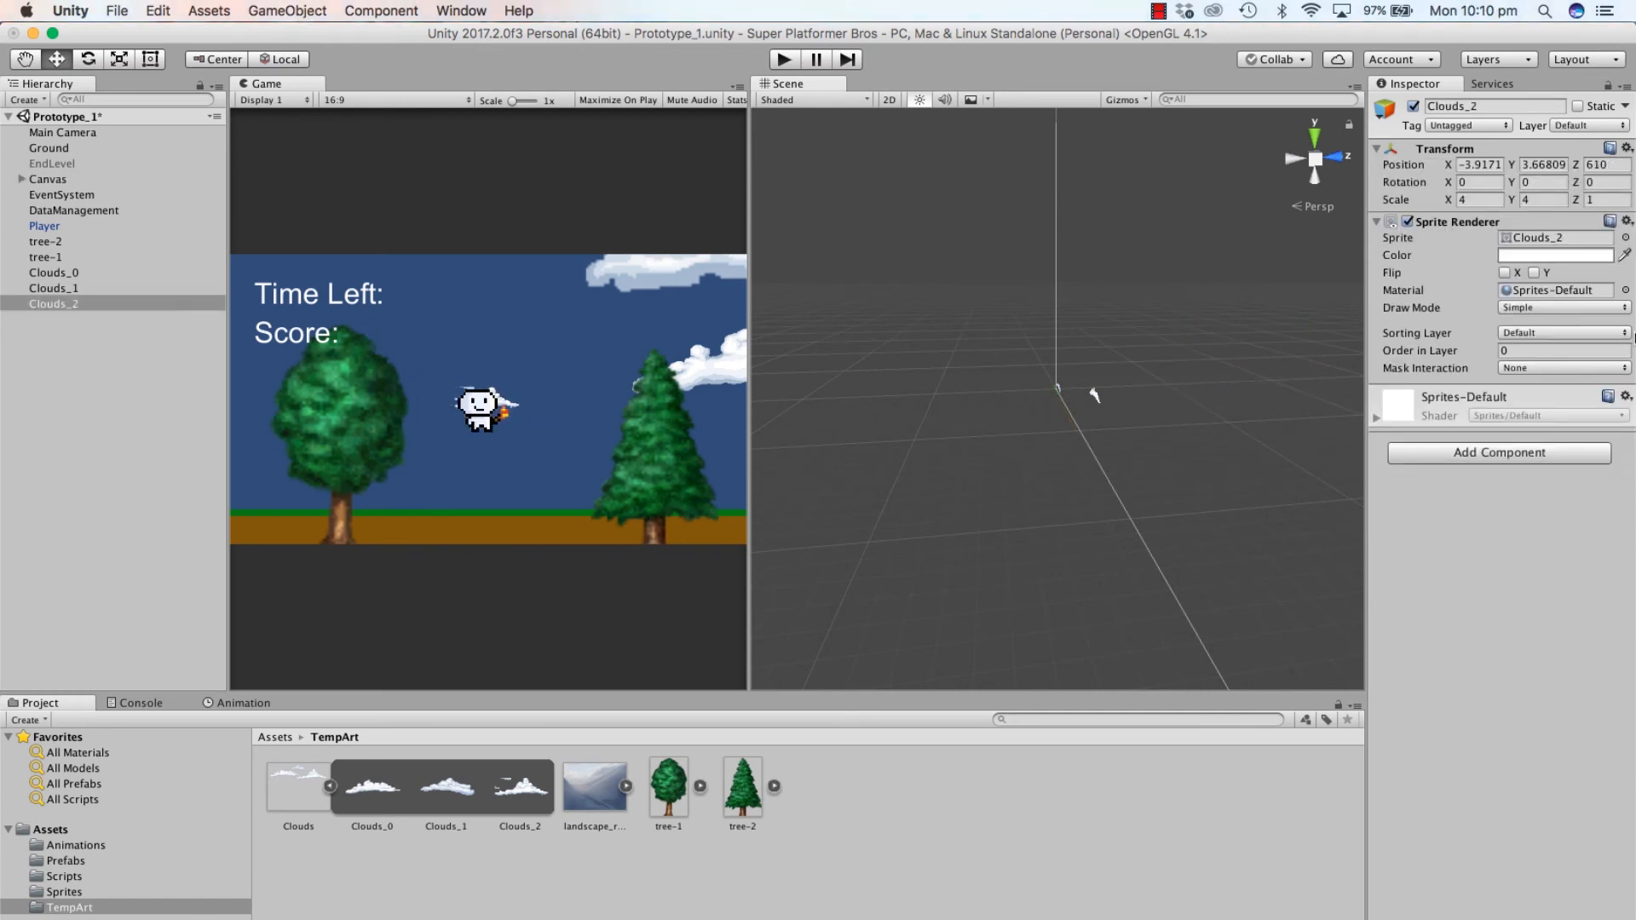
Step: Try X scales of 10 and 20 on Clouds_2, and set both its X and Y scale to 50
left_click(1479, 200)
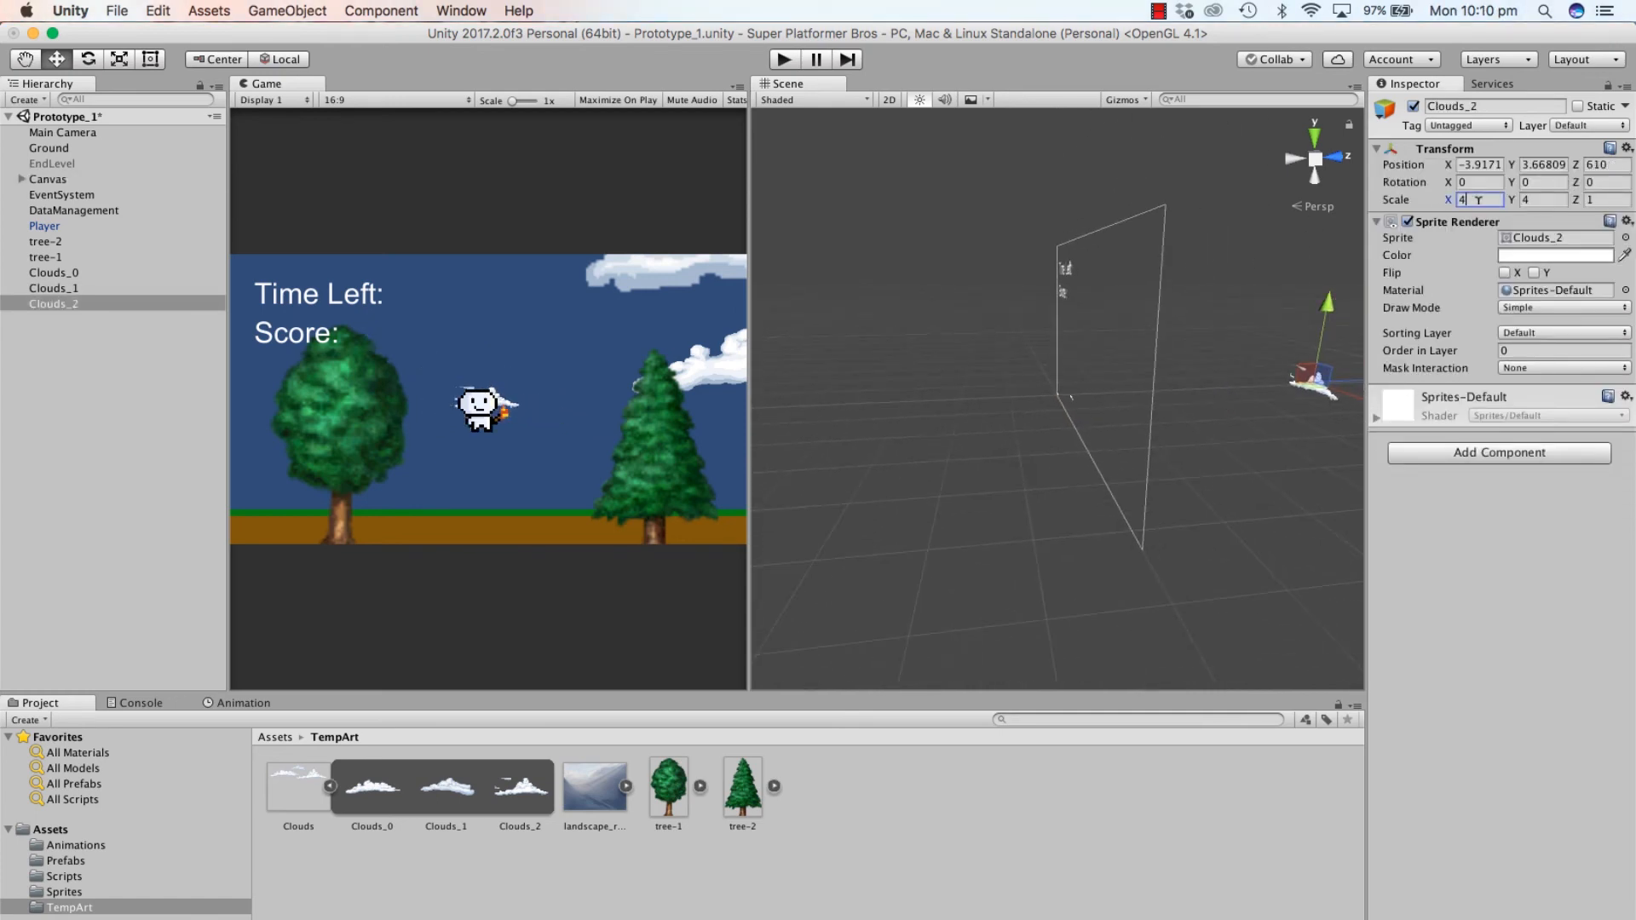
type("10")
key("BackSpace")
key("BackSpace")
type("20")
key("BackSpace")
key("BackSpace")
type("50")
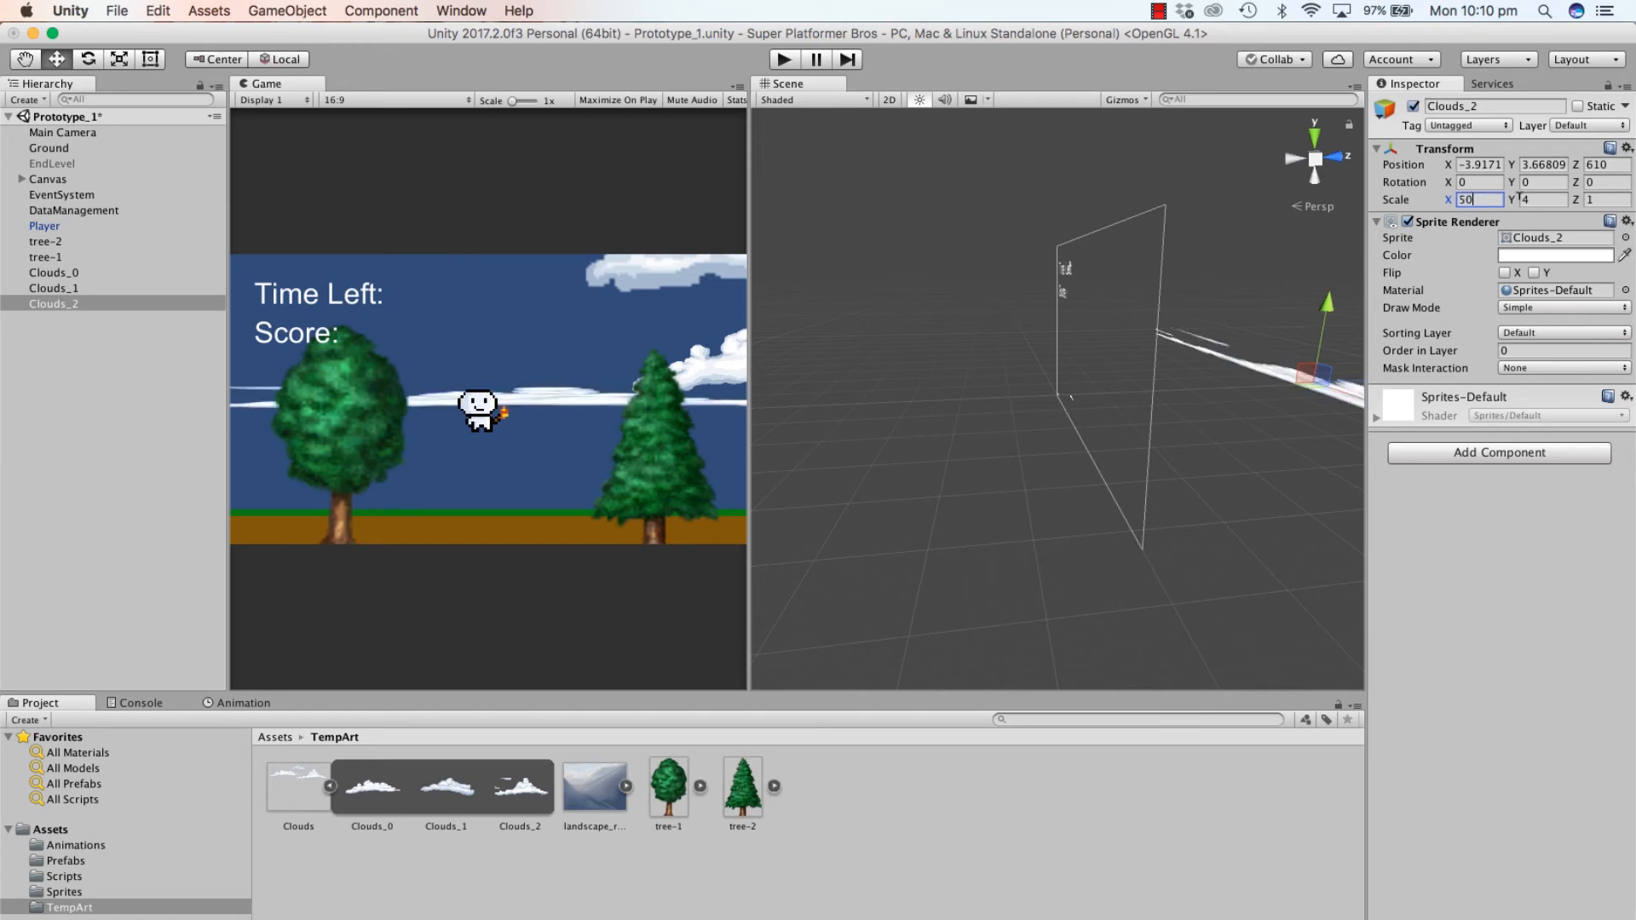
left_click(1534, 194)
type("50")
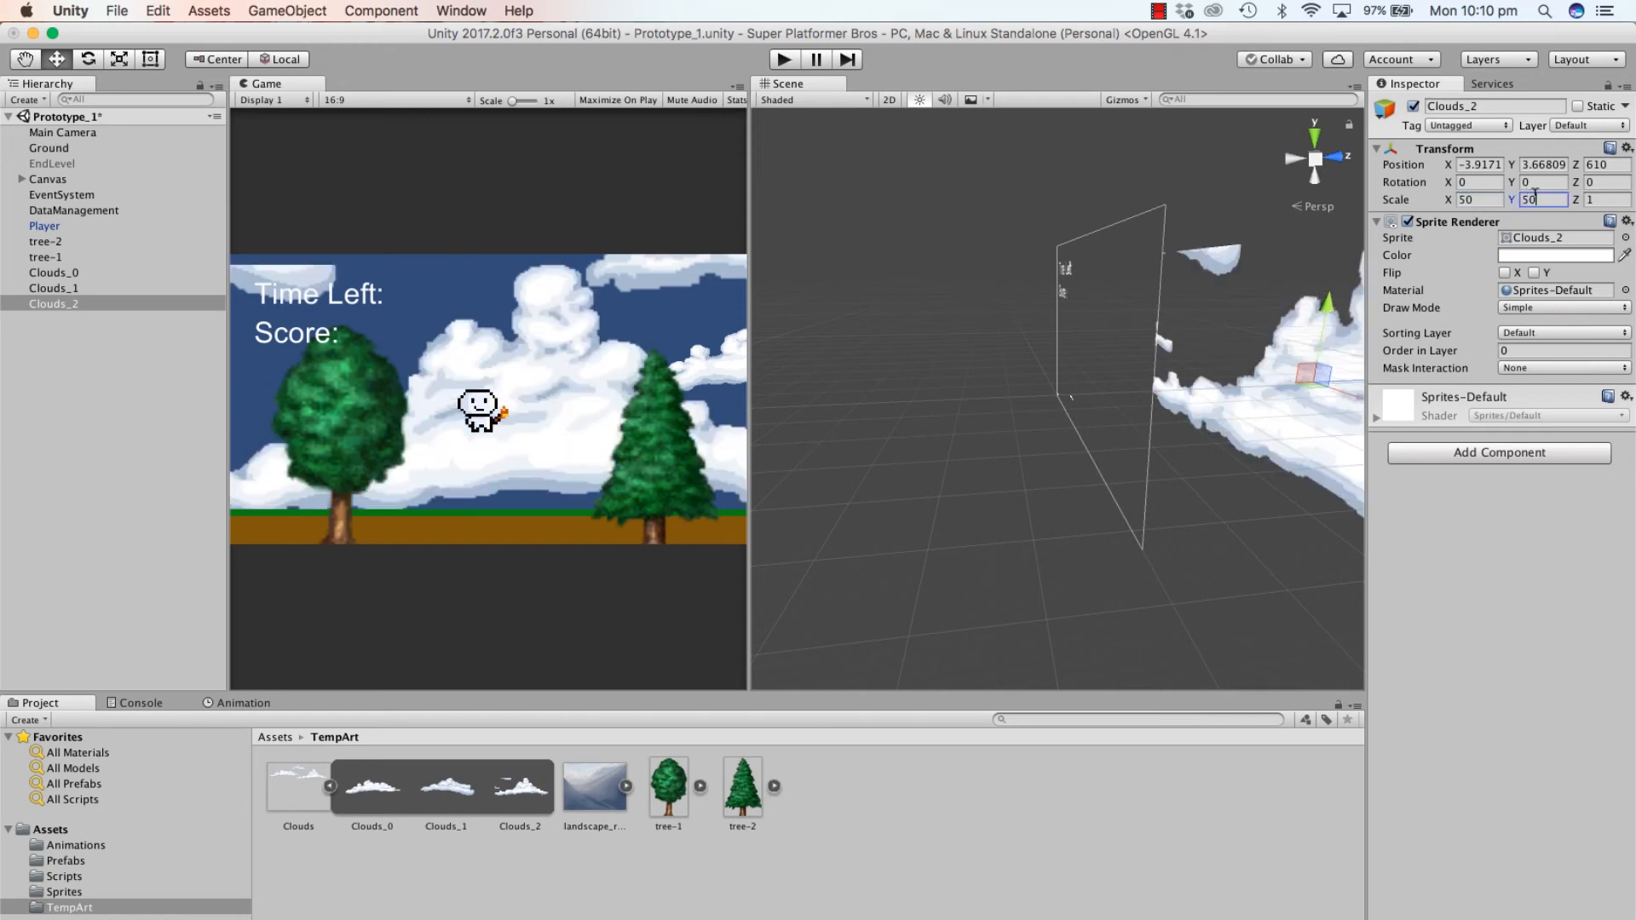
Step: Reduce the scale of Clouds_2 to 30 in both X and Y
key("BackSpace")
key("BackSpace")
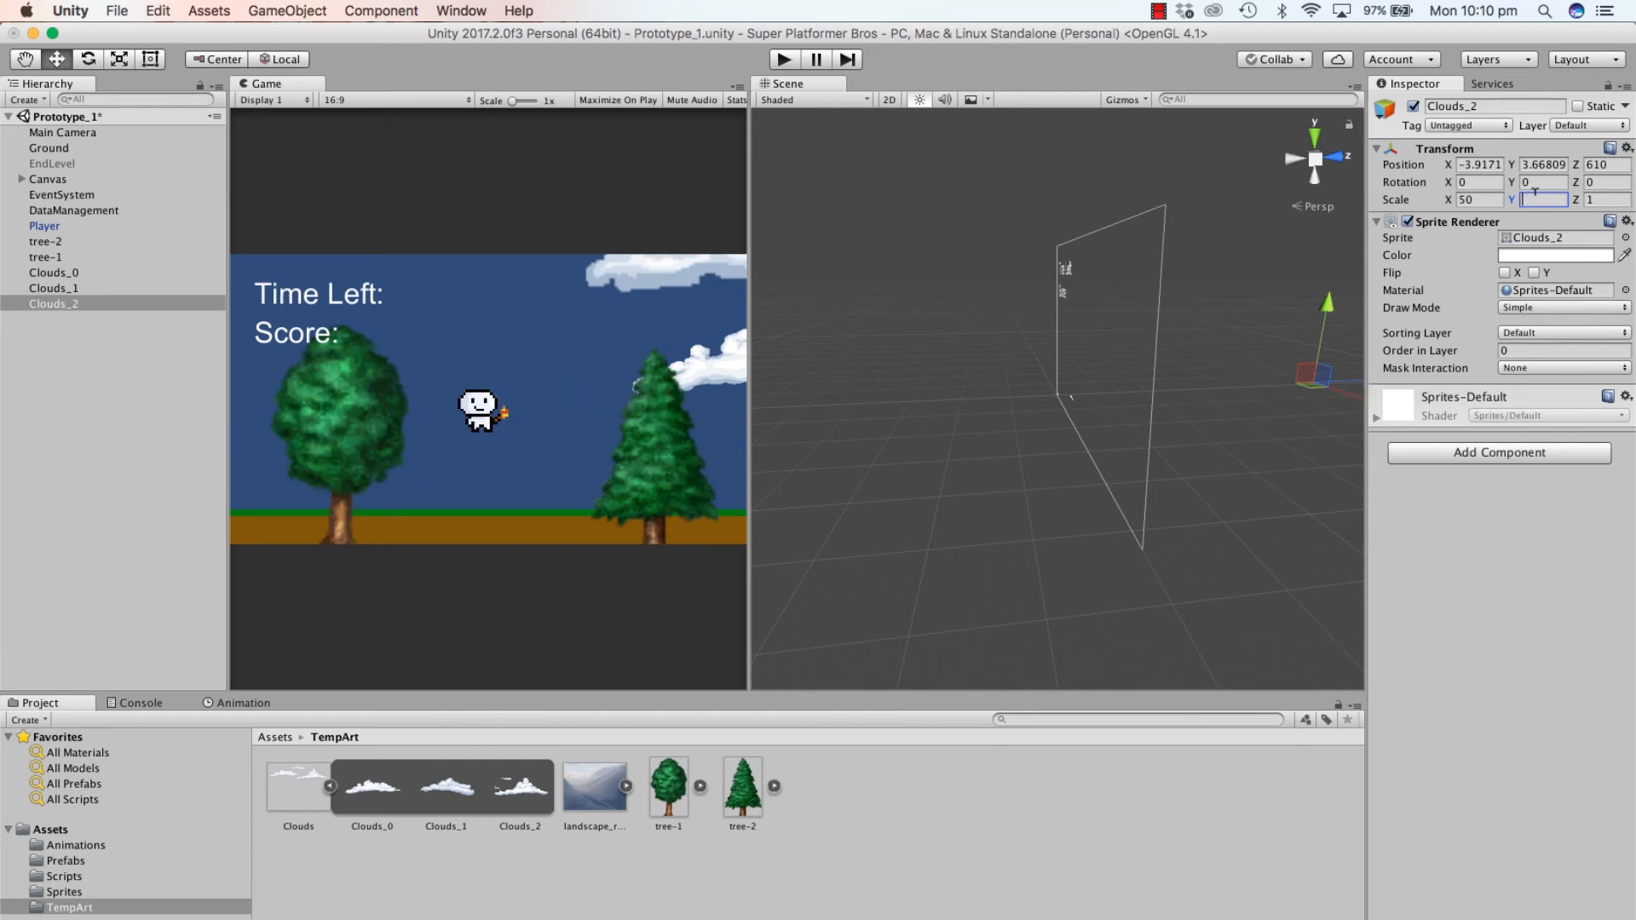
type("3")
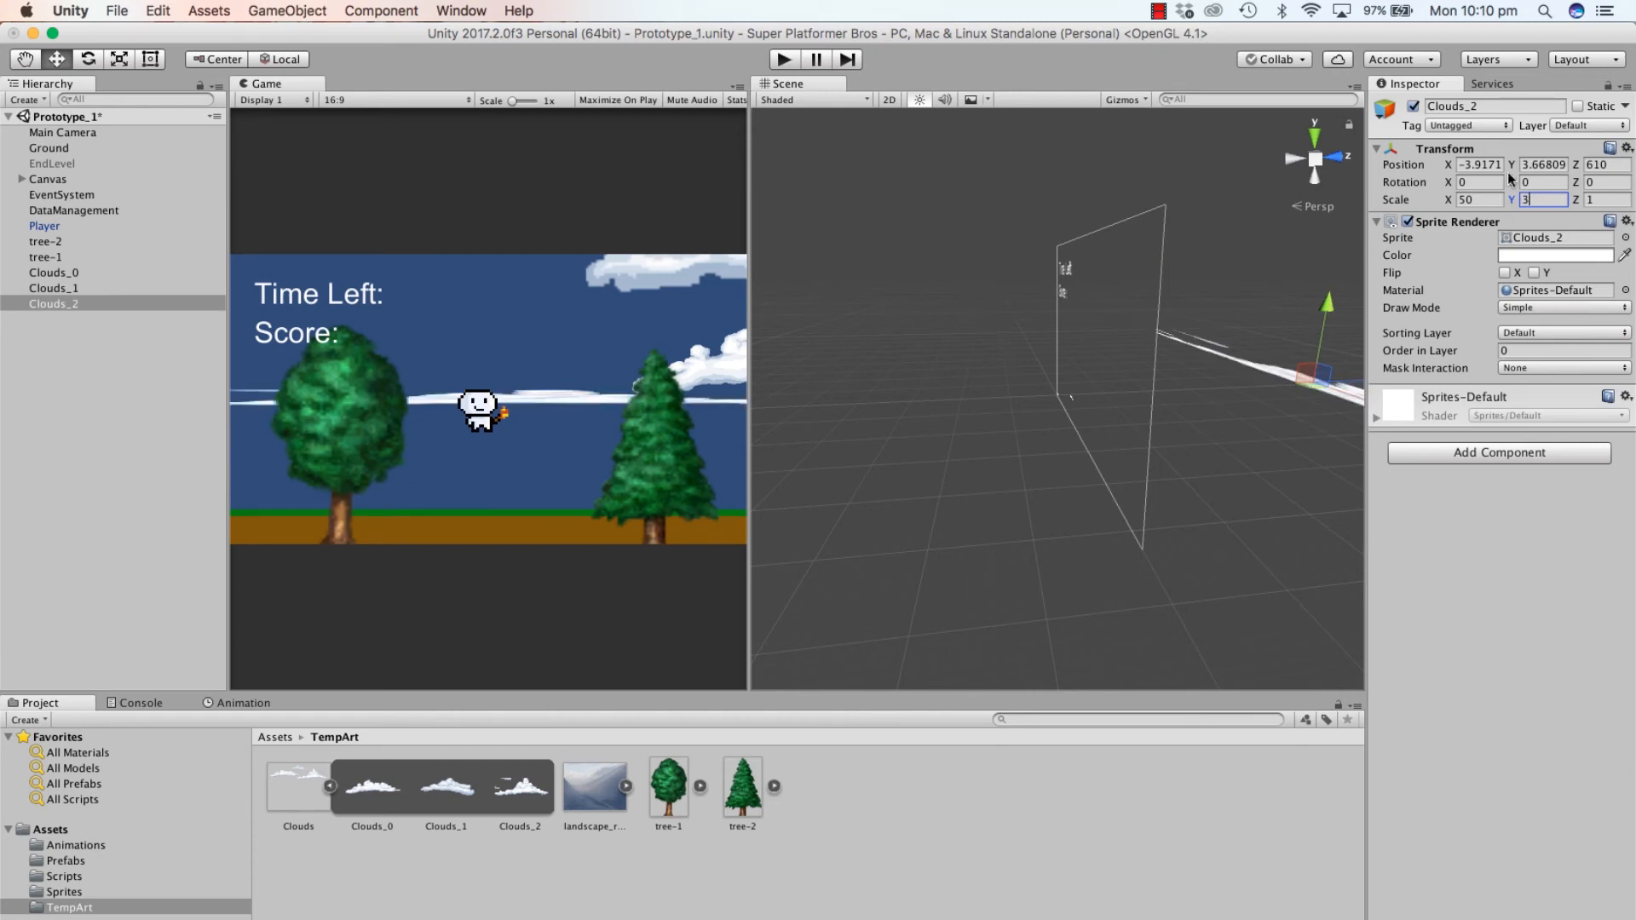
type("0")
left_click(1487, 220)
left_click(1483, 199)
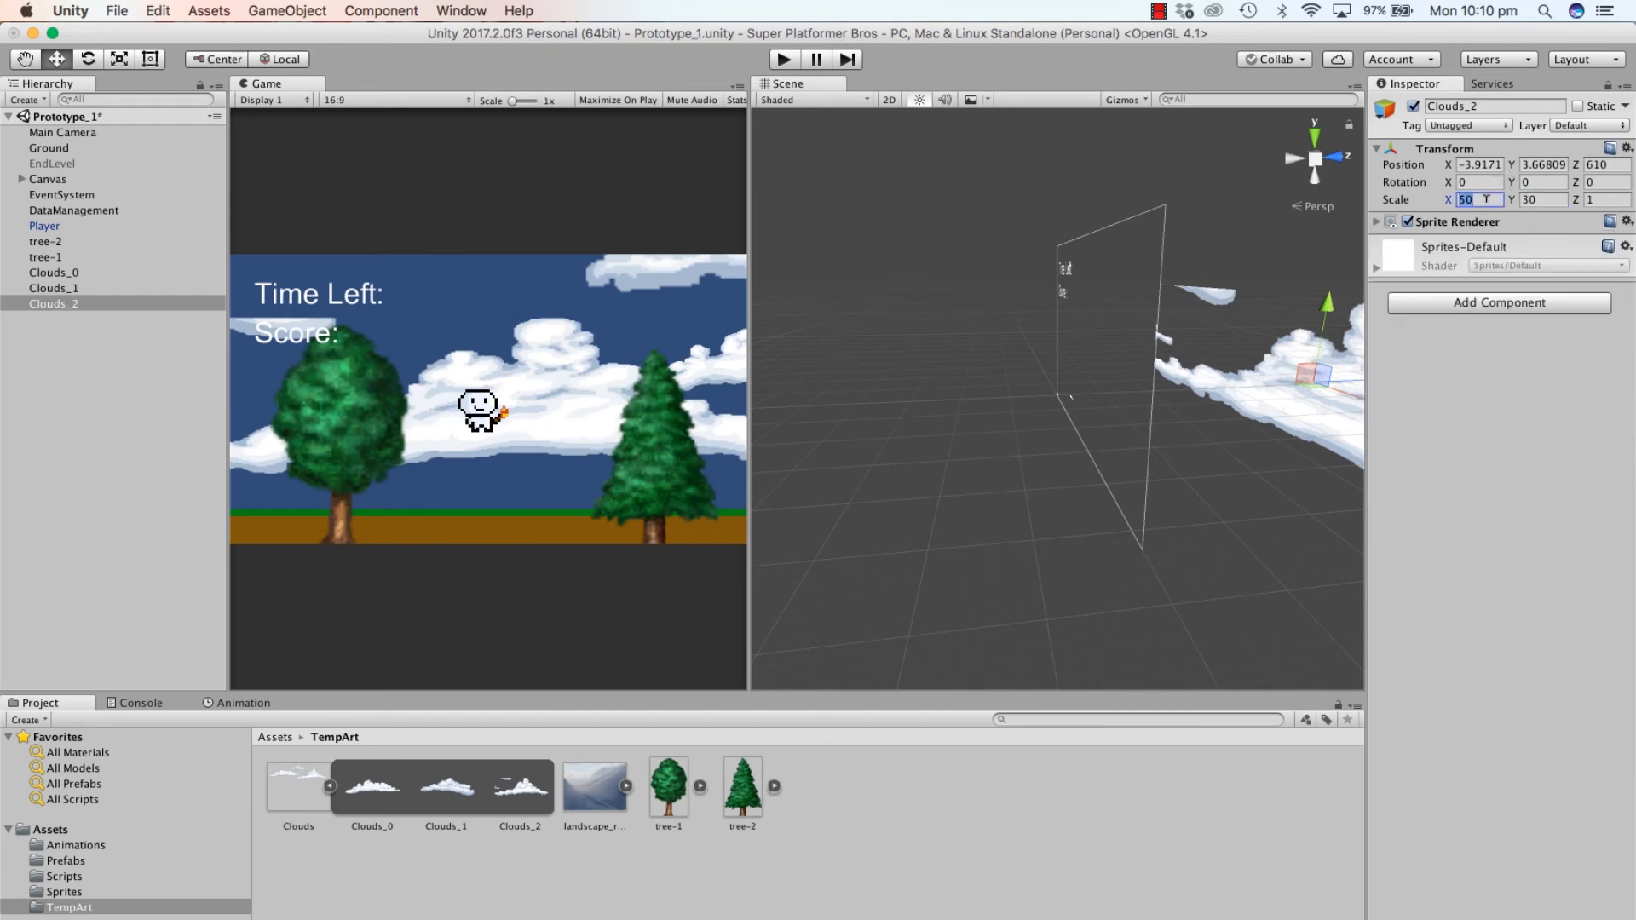
type("30")
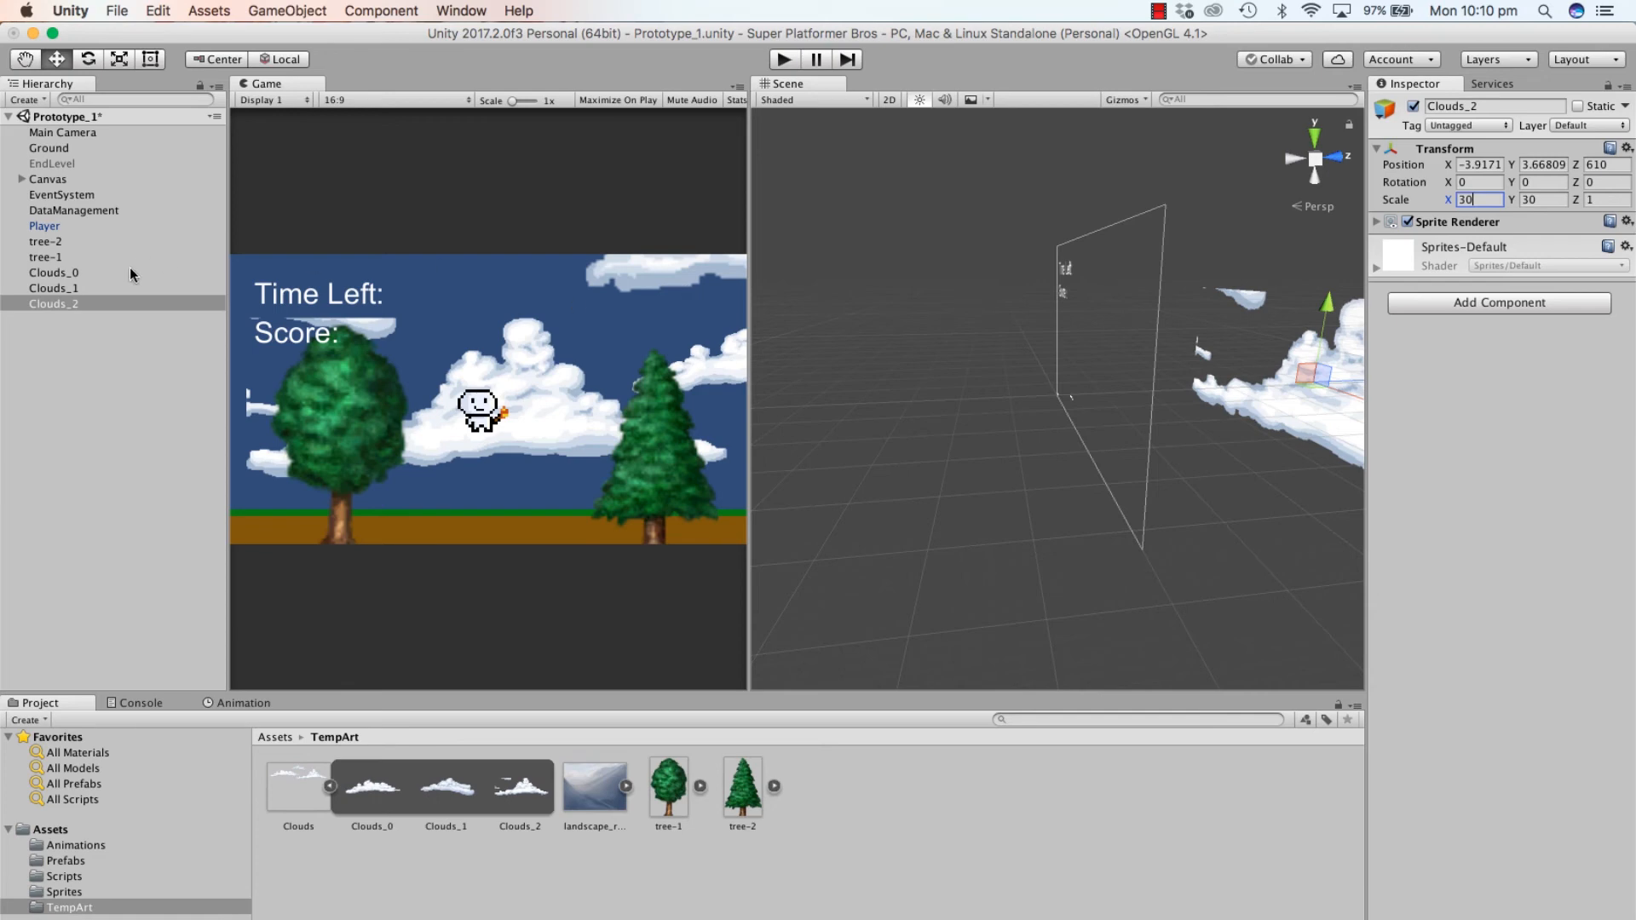
Step: Set the X and Y scale of Clouds_1 to 4
double_click(96, 288)
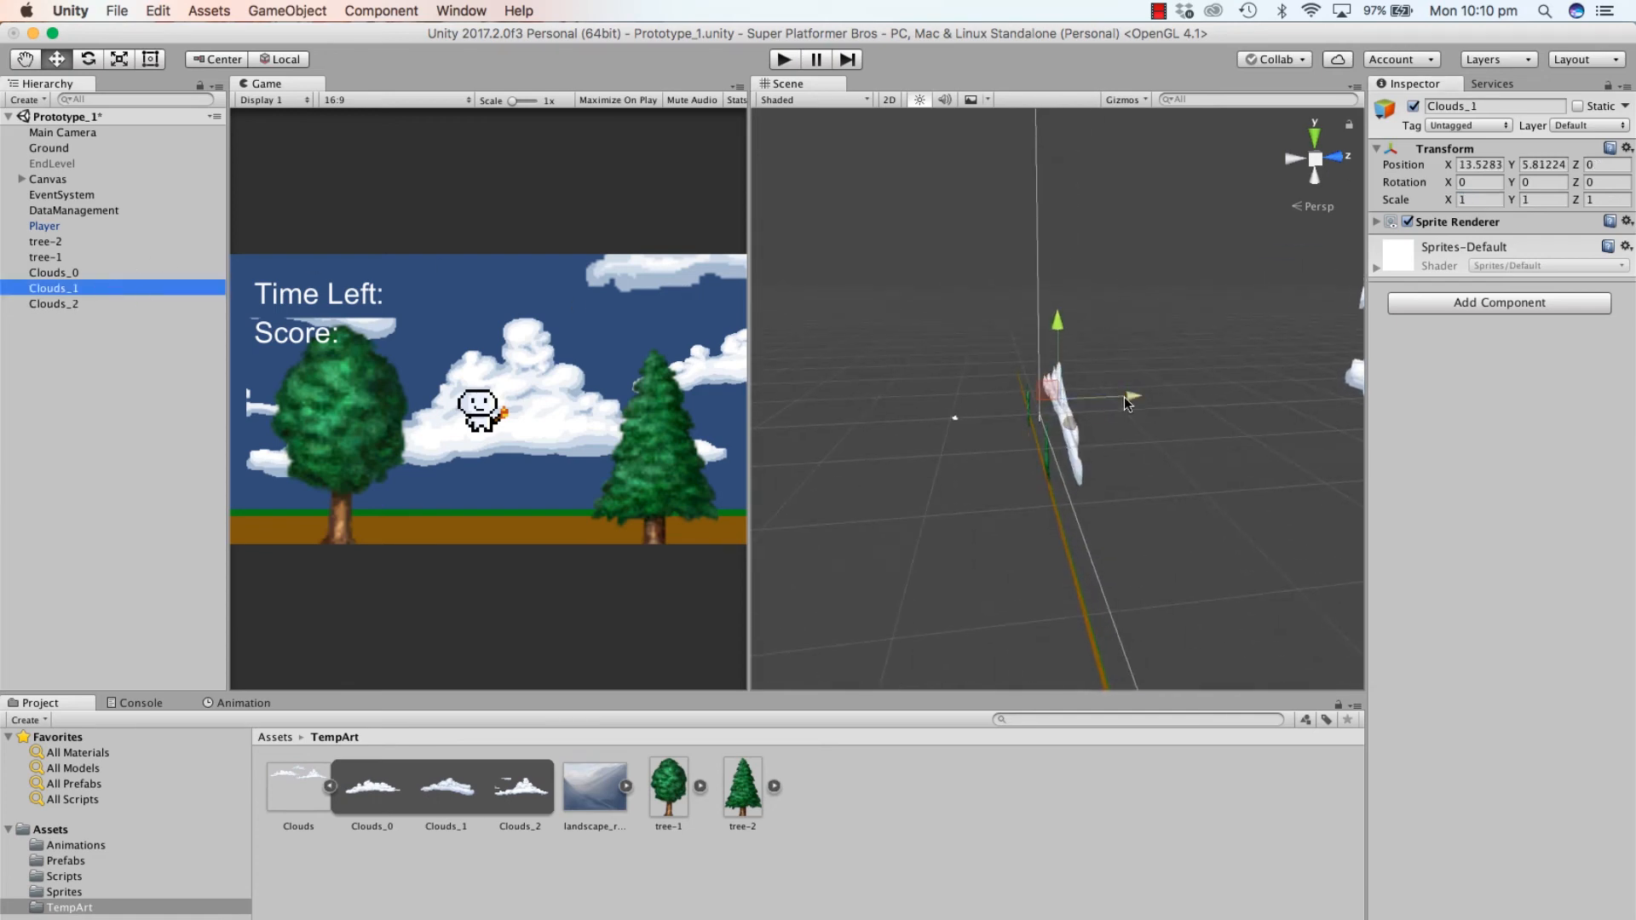
left_click(1493, 197)
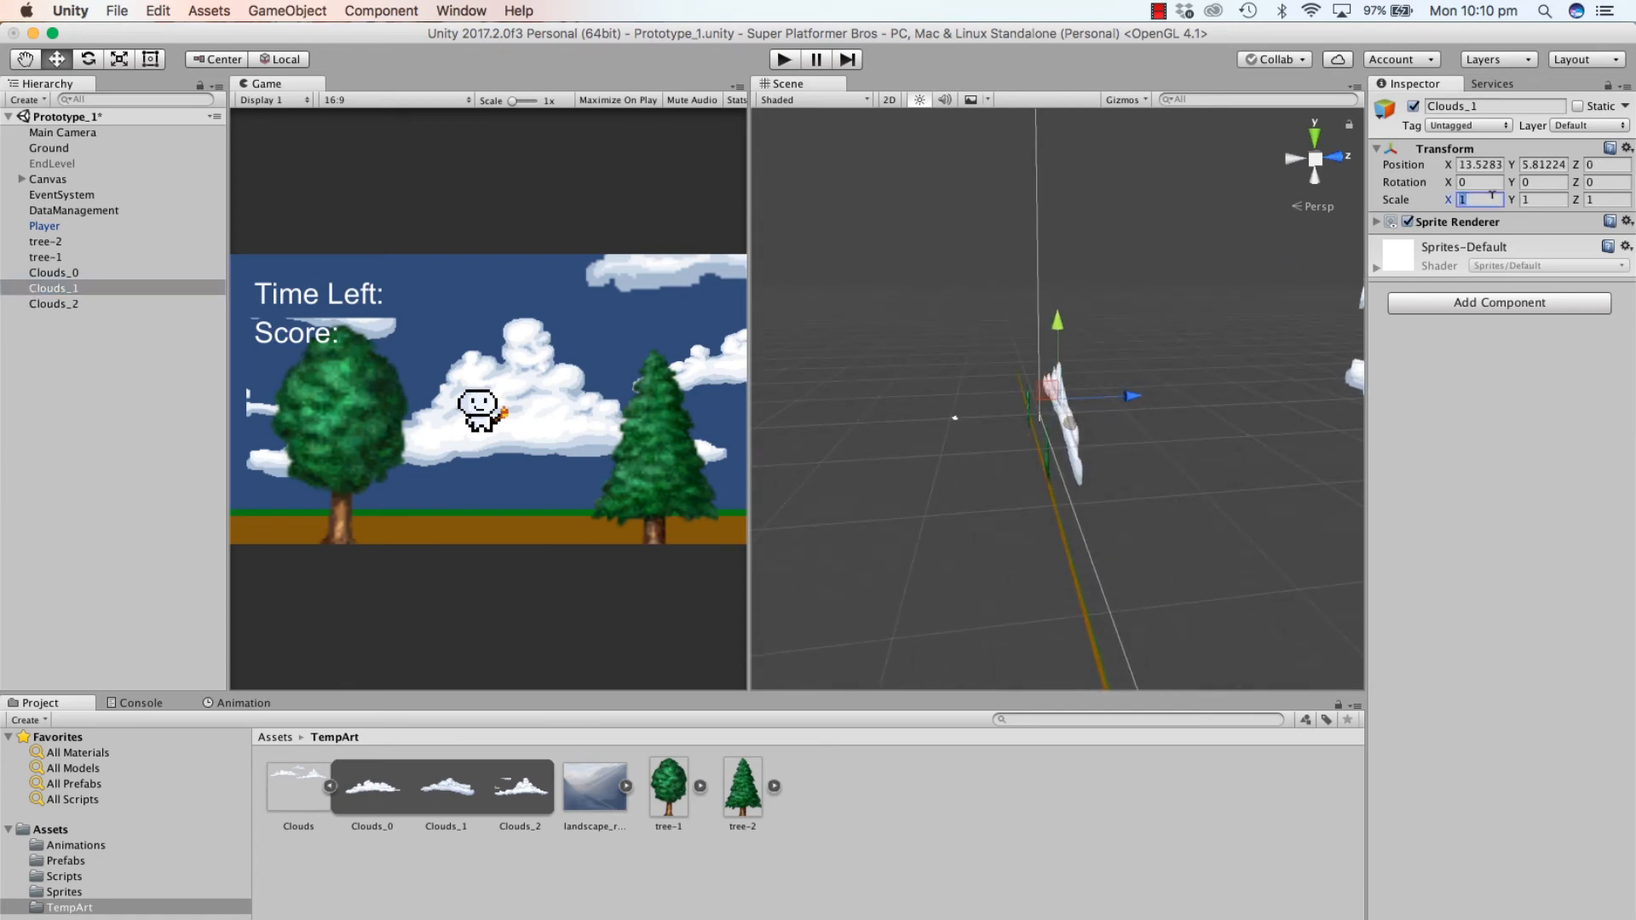
type("4")
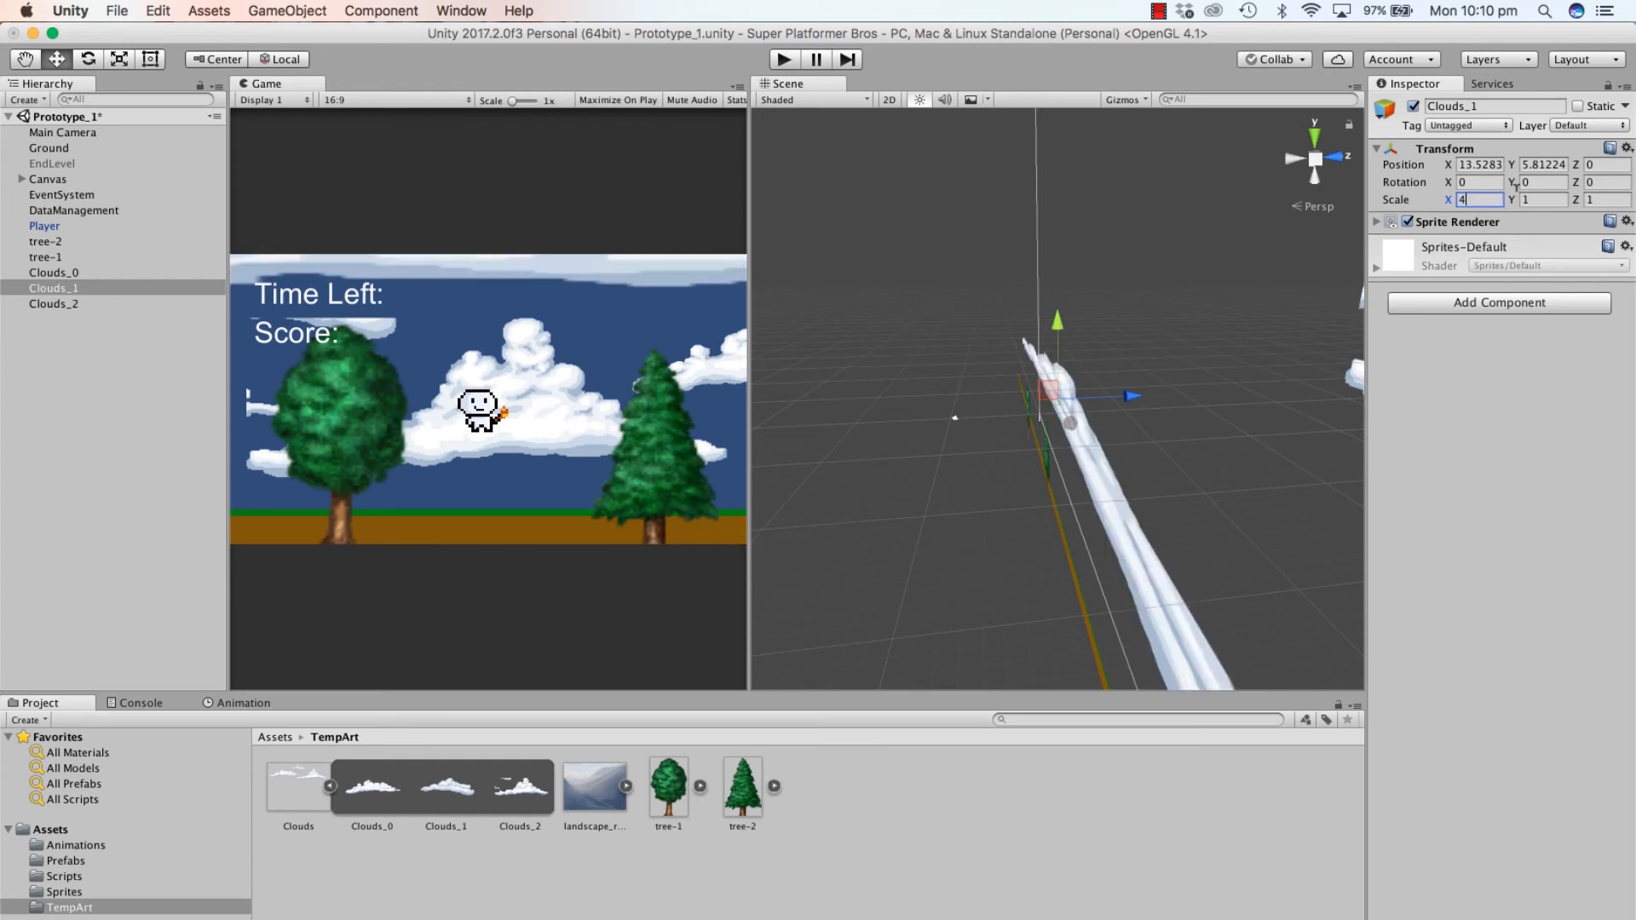
left_click(1533, 198)
type("4")
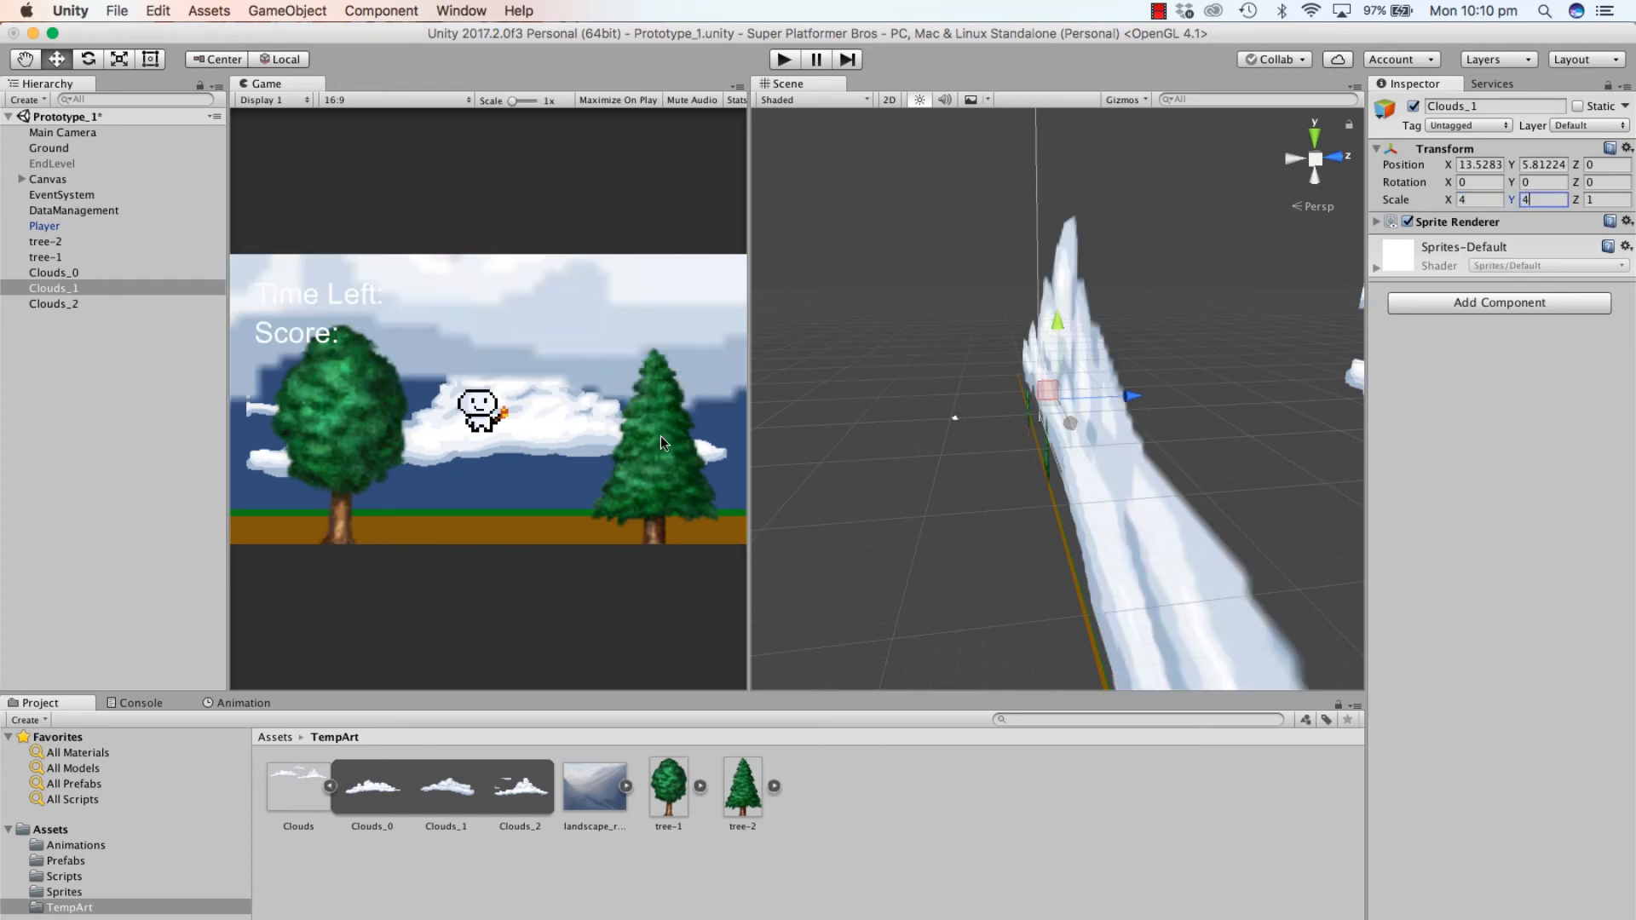
Step: Move Clouds_1 back and sideways to about X 61.4, Z 21.79
left_click_drag(1137, 397, 1400, 362)
scroll(1119, 363, "down", 5)
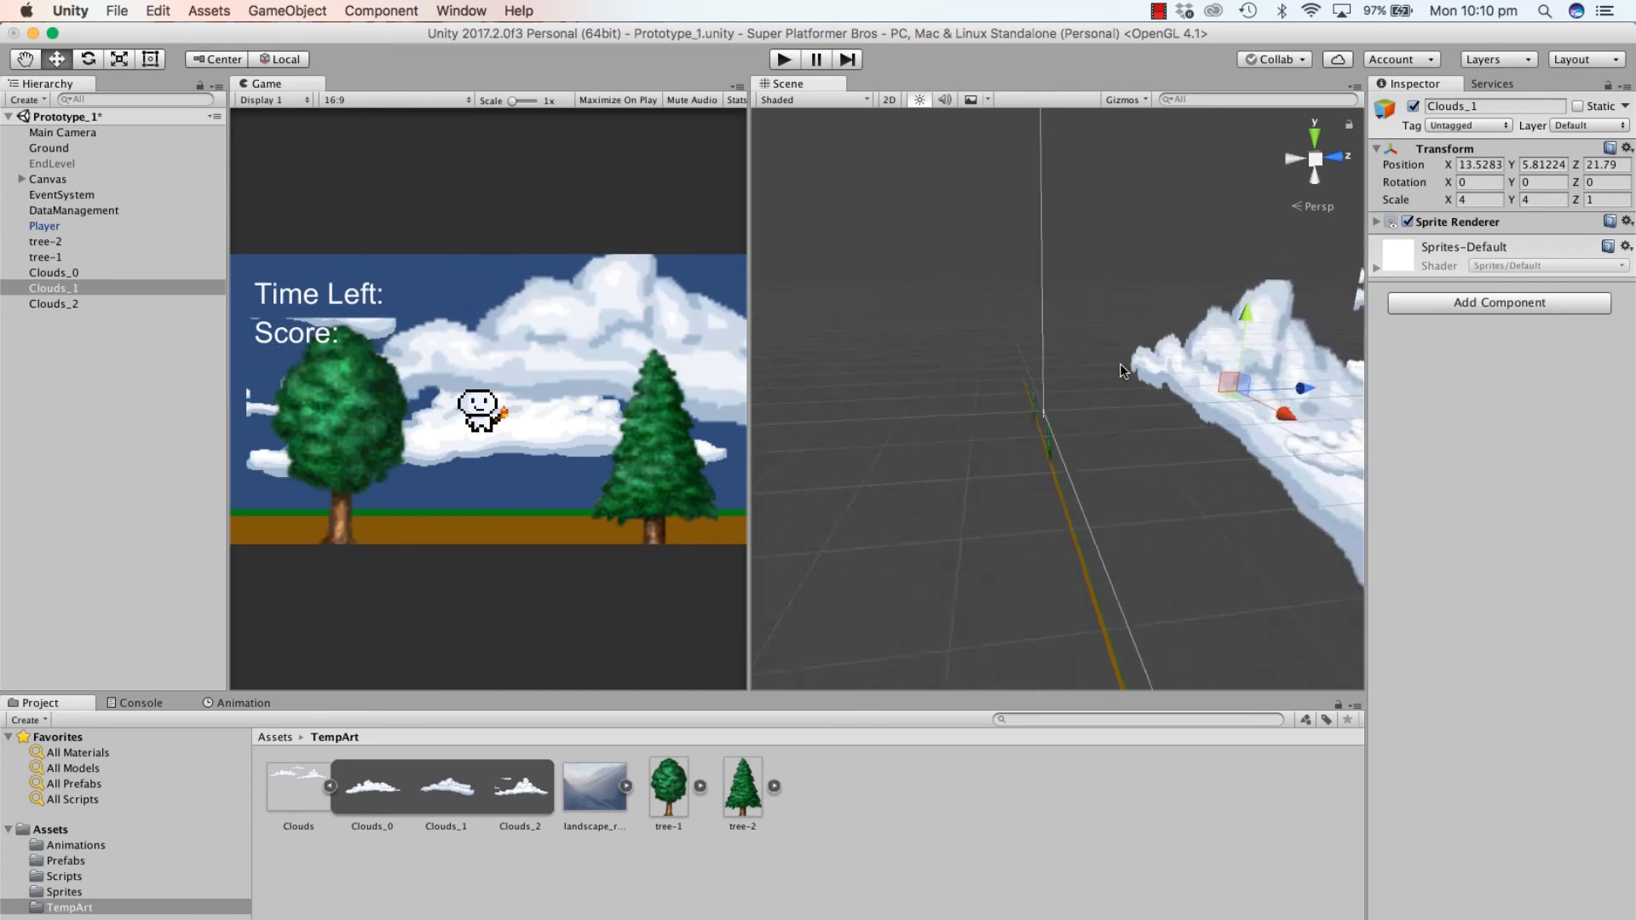
left_click_drag(1119, 363, 1196, 477)
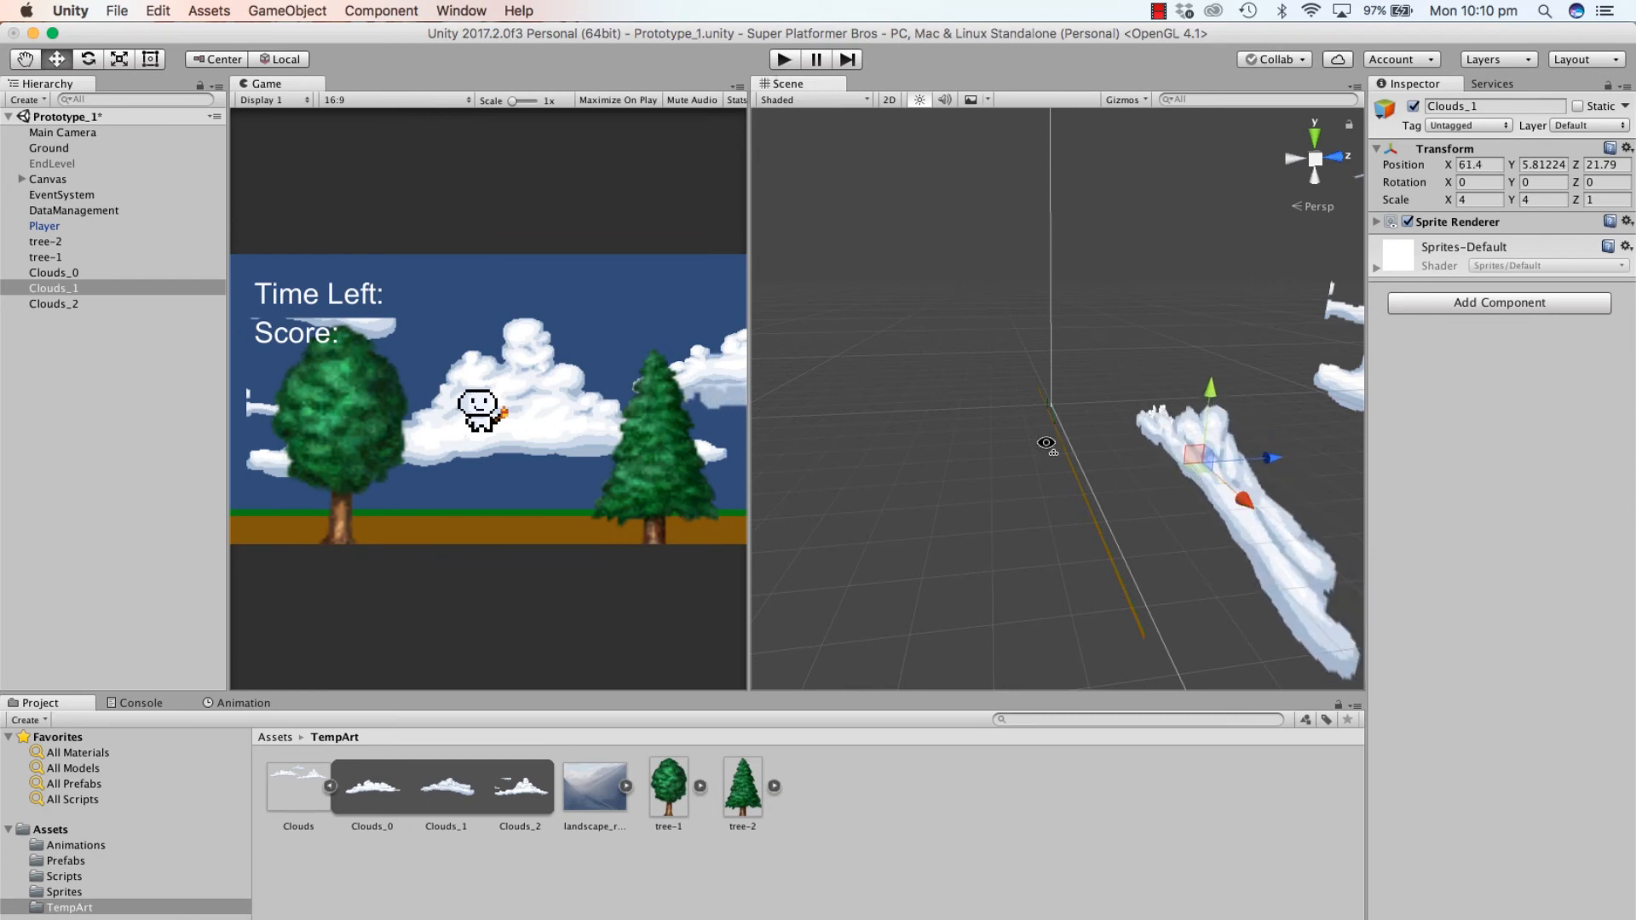
Step: Duplicate the tree-1 and tree-2 sprites together in the scene
left_click_drag(1051, 449, 1405, 429, "alt")
left_click_drag(1192, 448, 960, 329)
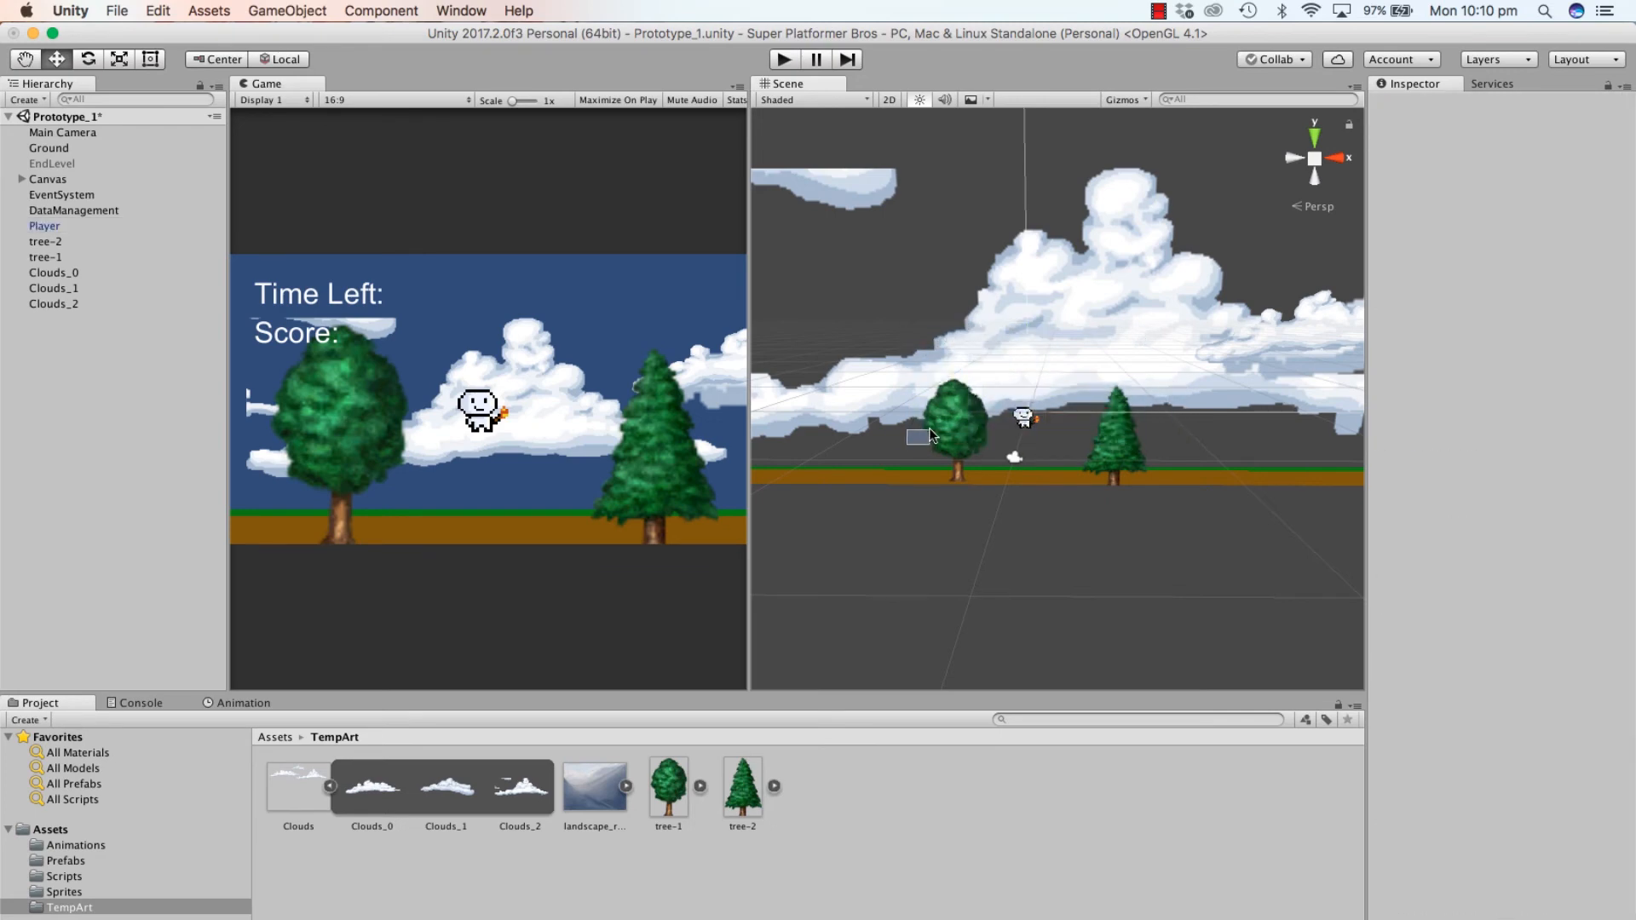
left_click(948, 426)
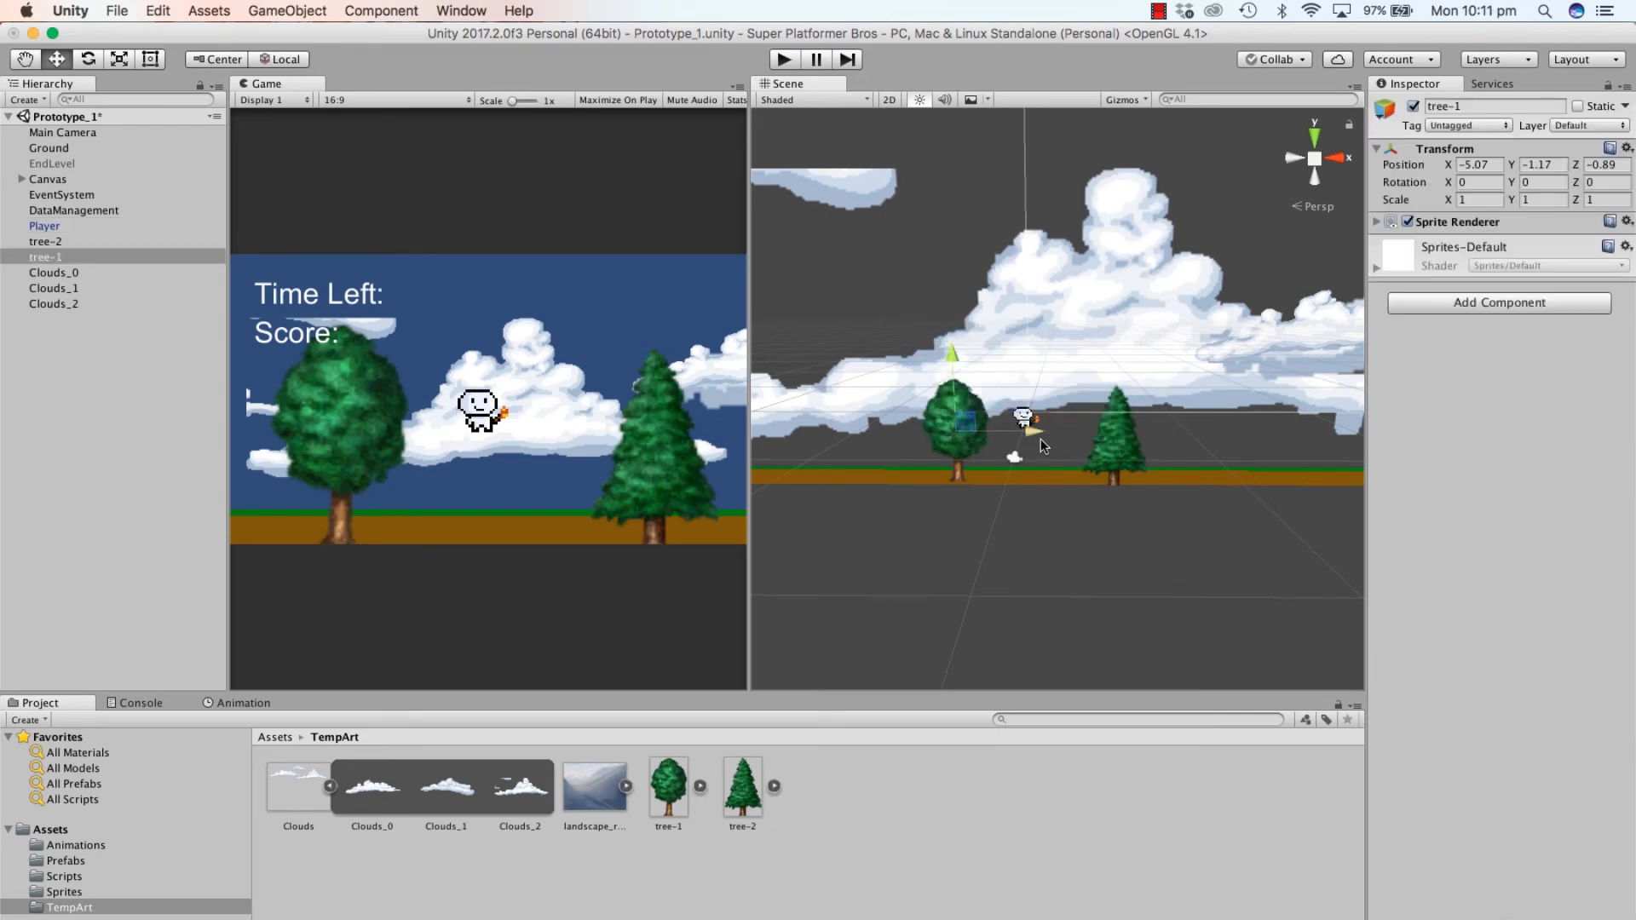
left_click(1123, 450, "shift")
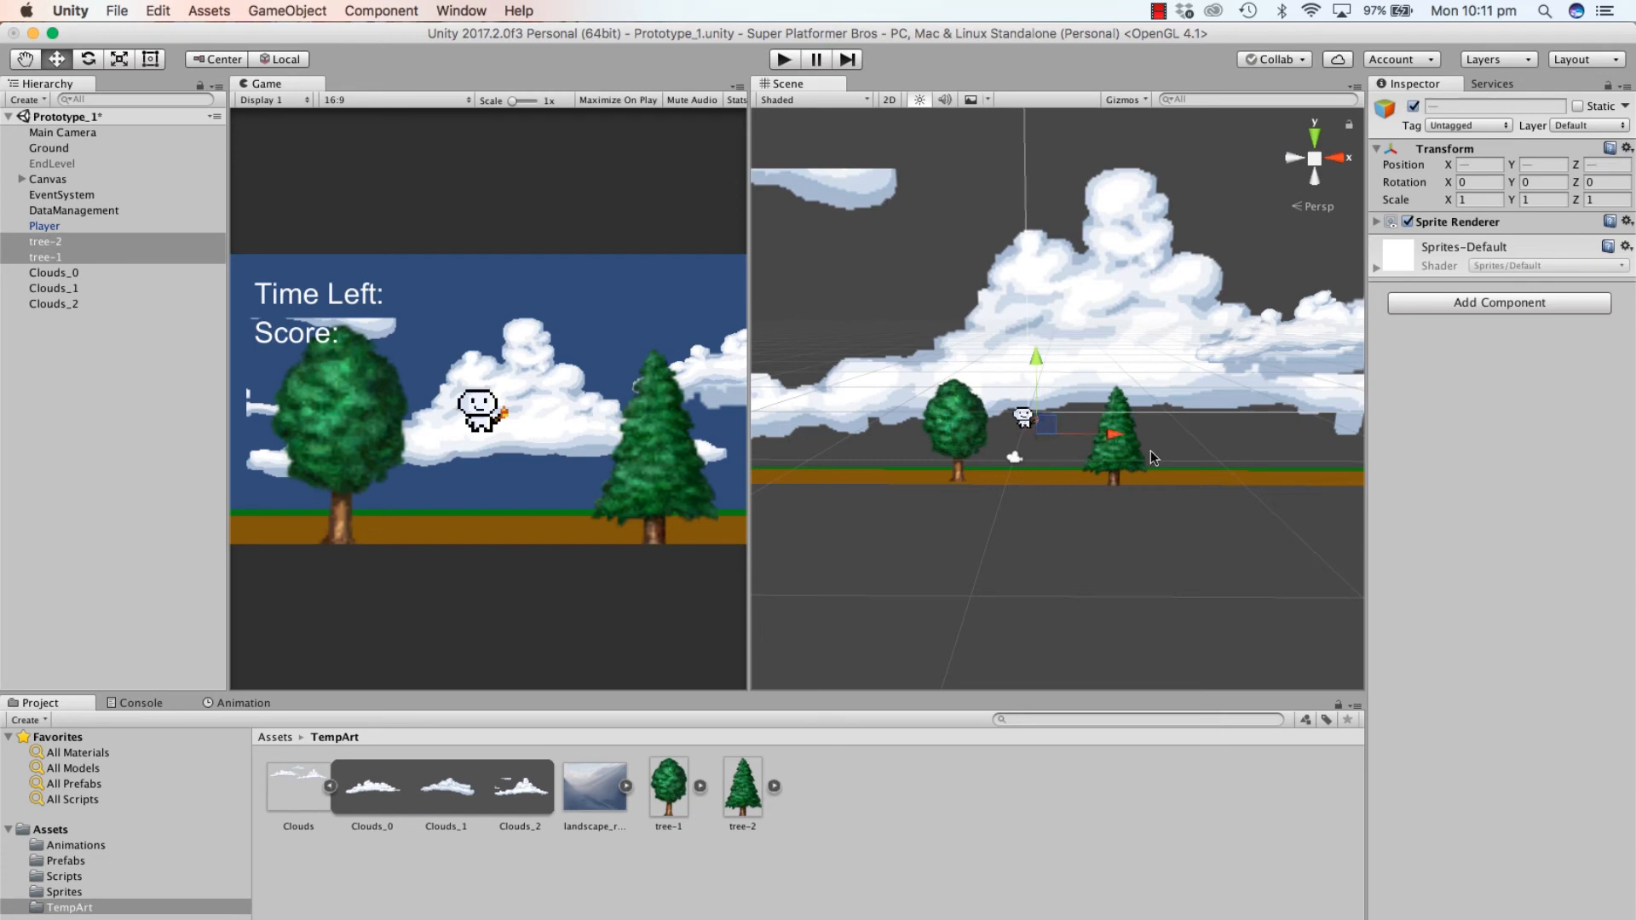
key("super+d")
left_click_drag(1125, 458, 1301, 465)
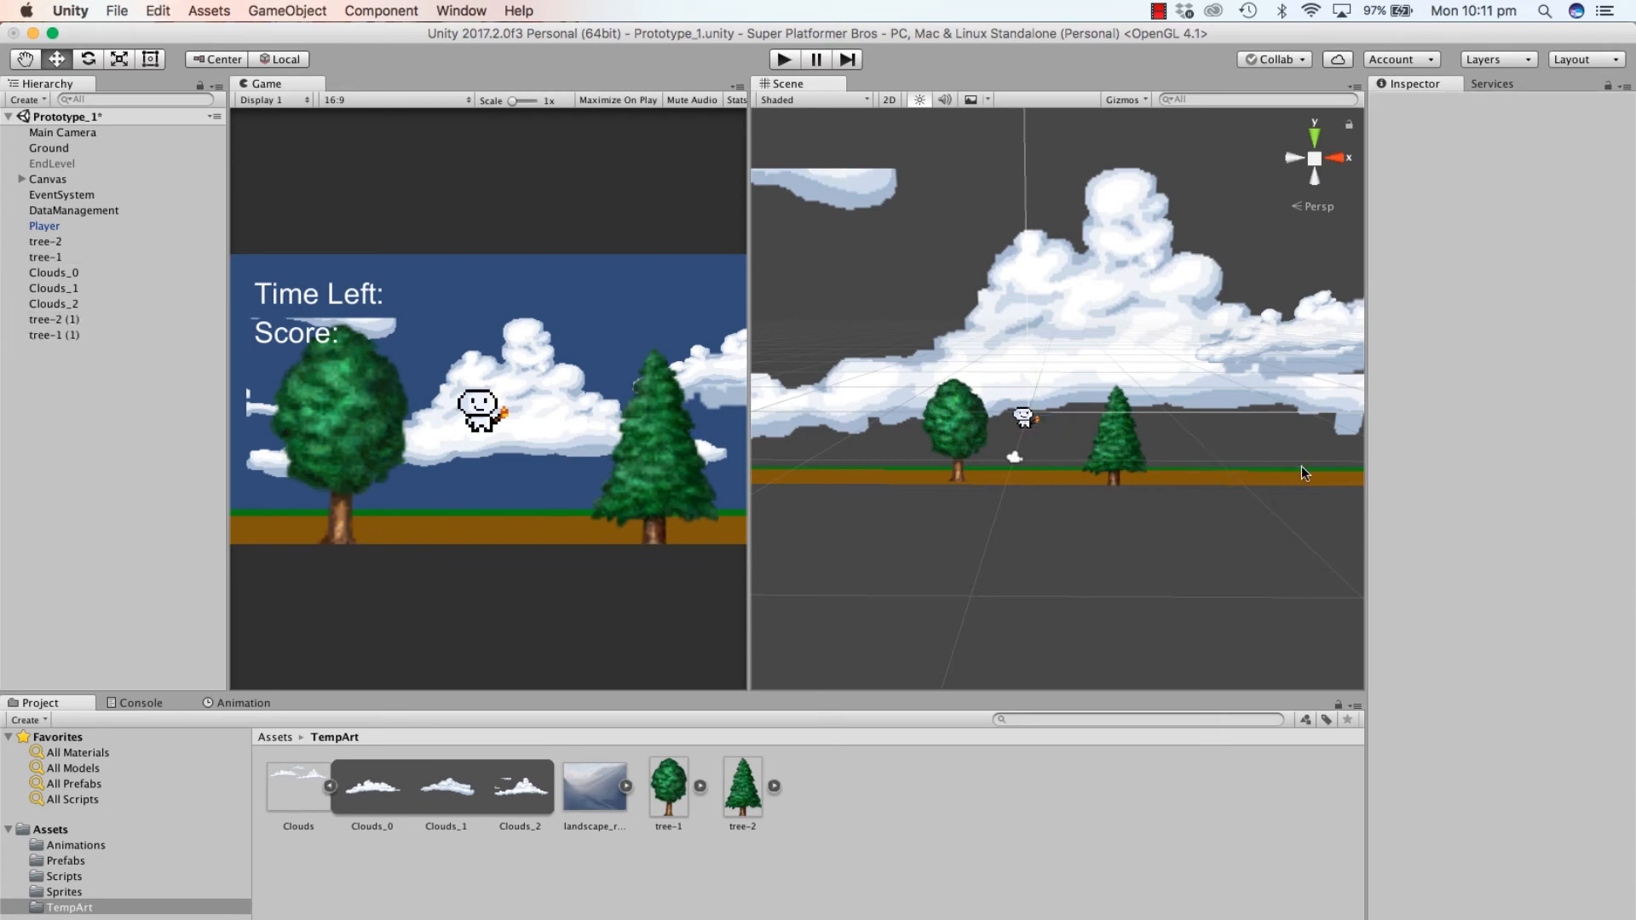
Step: Move tree-2 (1) along the ground to about X 17.16 and tree-1 (1) to about X 23.79
left_click(47, 319)
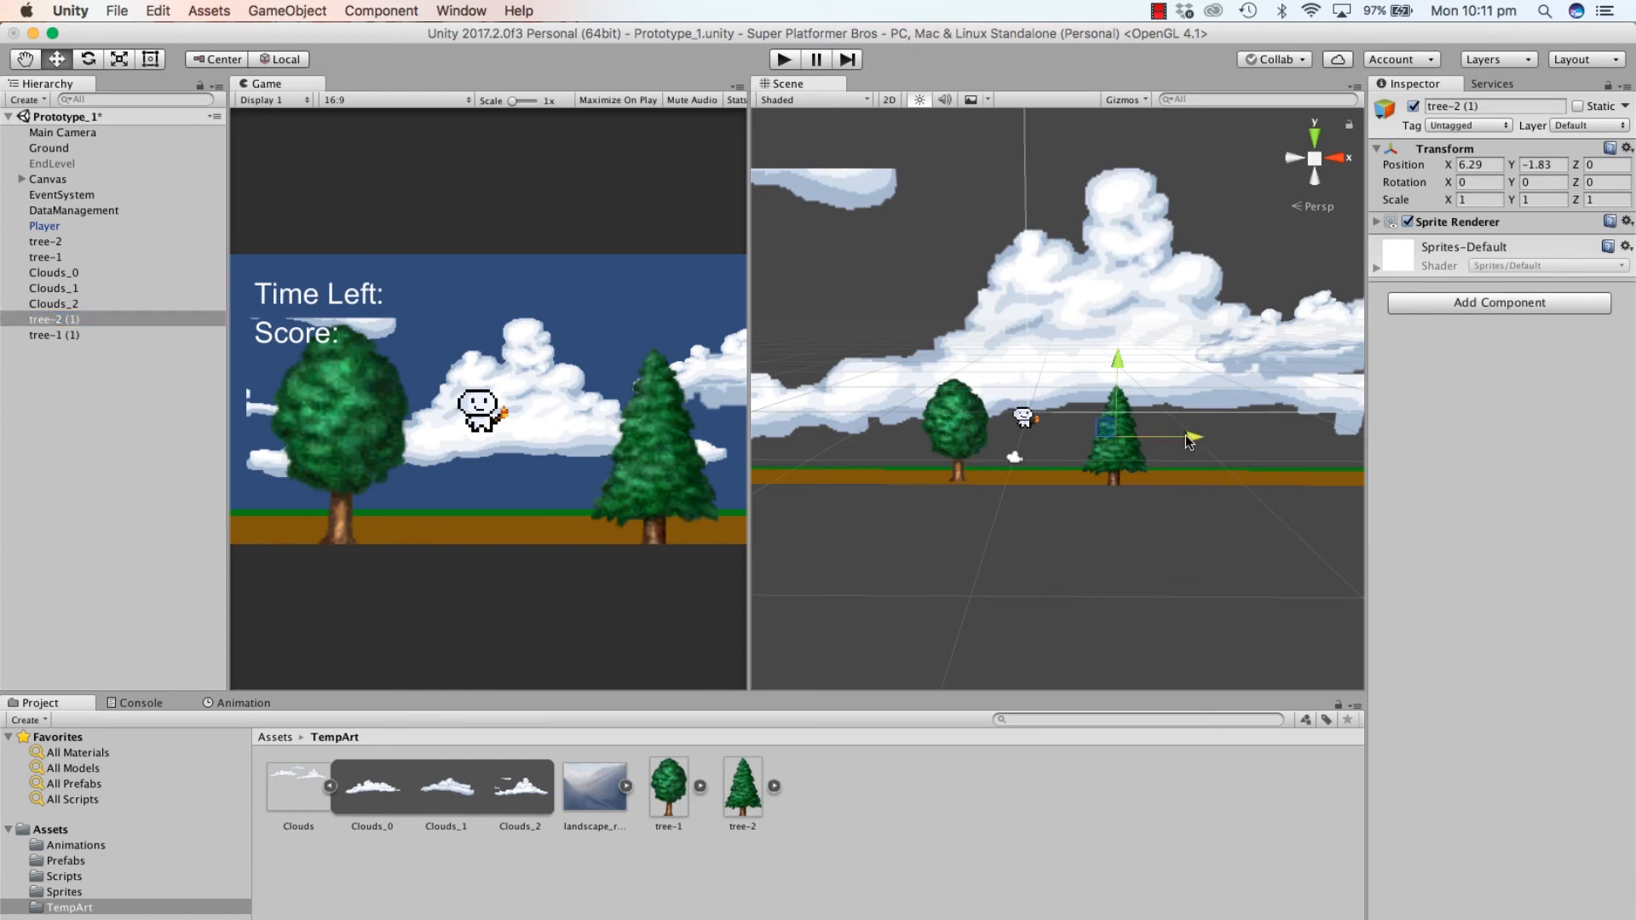
left_click_drag(1187, 442, 1336, 465)
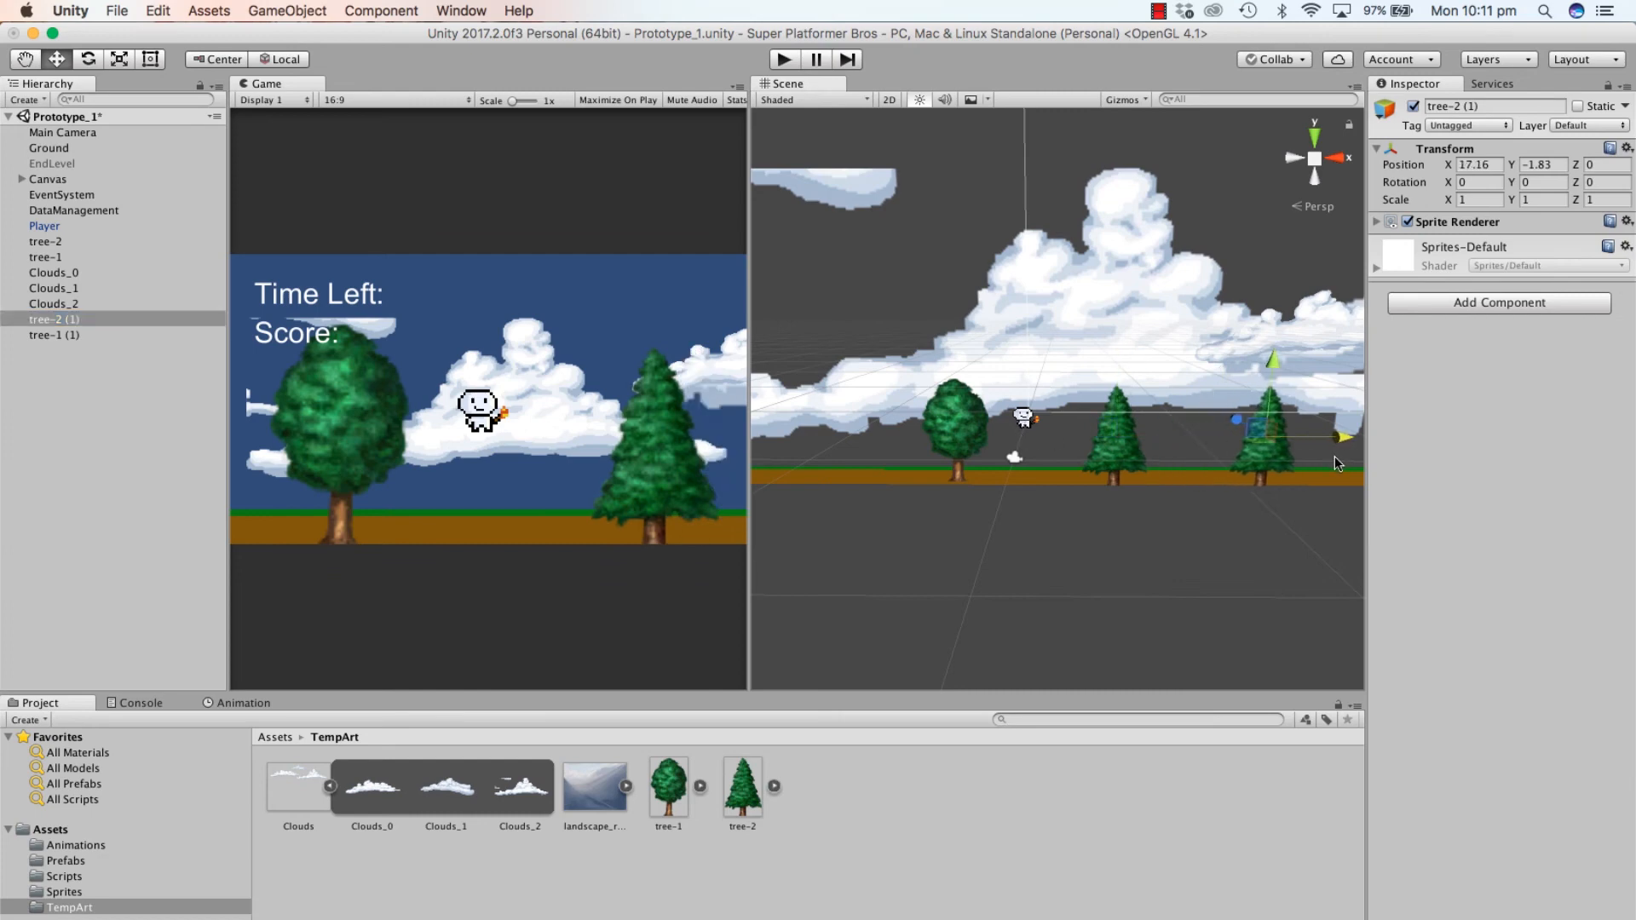
left_click(70, 337)
left_click_drag(1033, 432, 1440, 417)
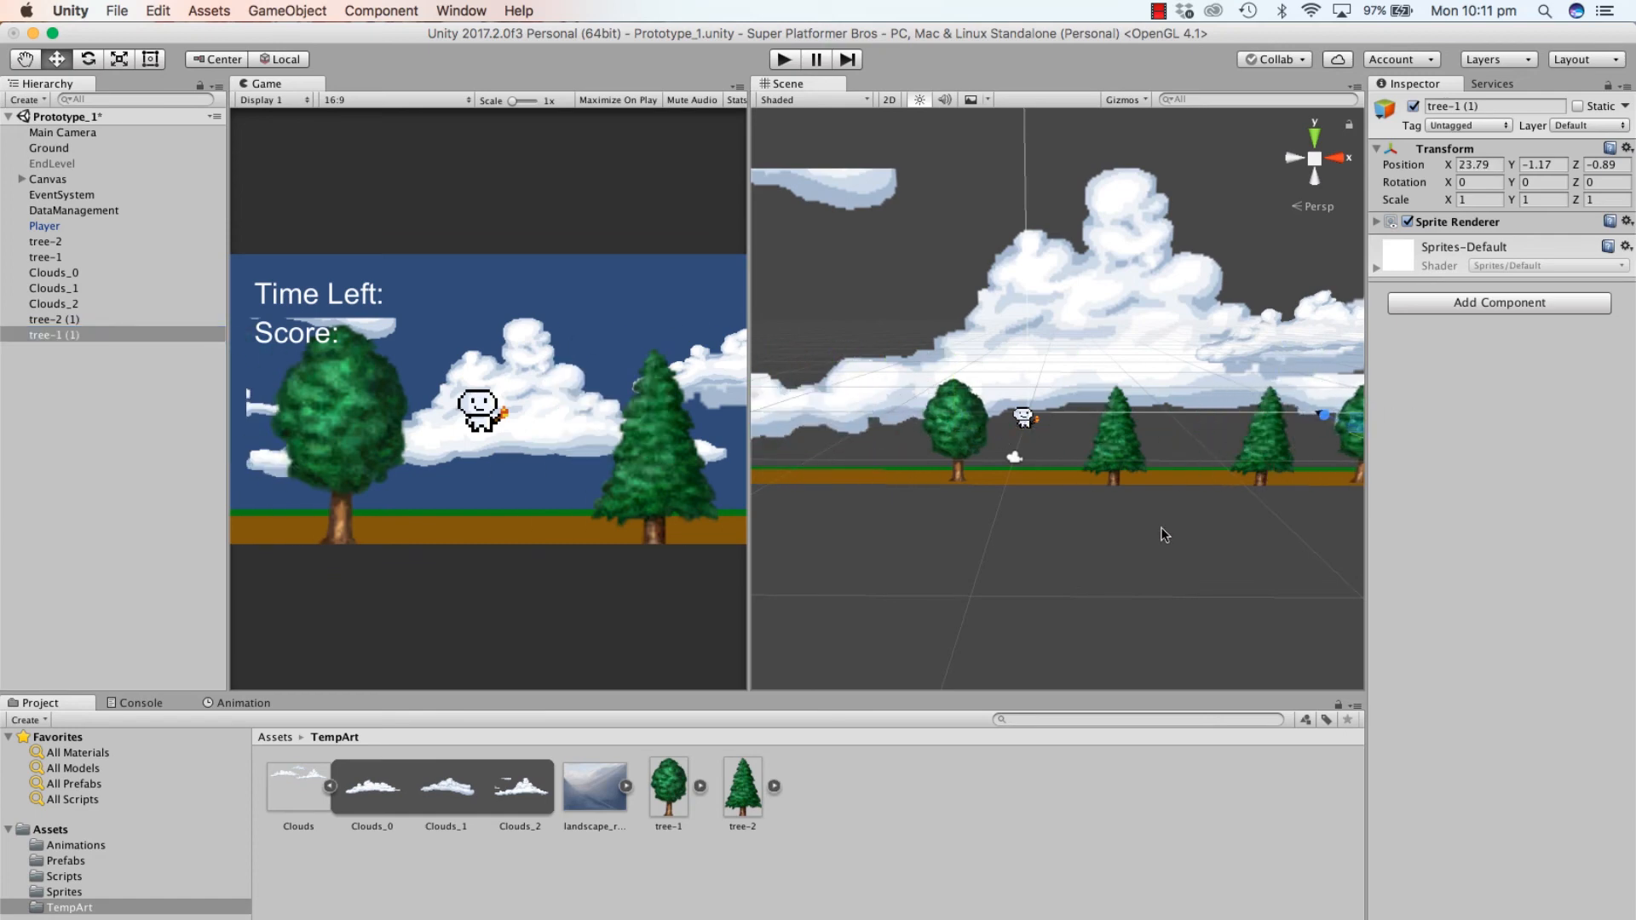
Step: Duplicate tree-2 (1) and move the copy to about X -13.6, Z -3.59
scroll(1164, 535, "down", 5)
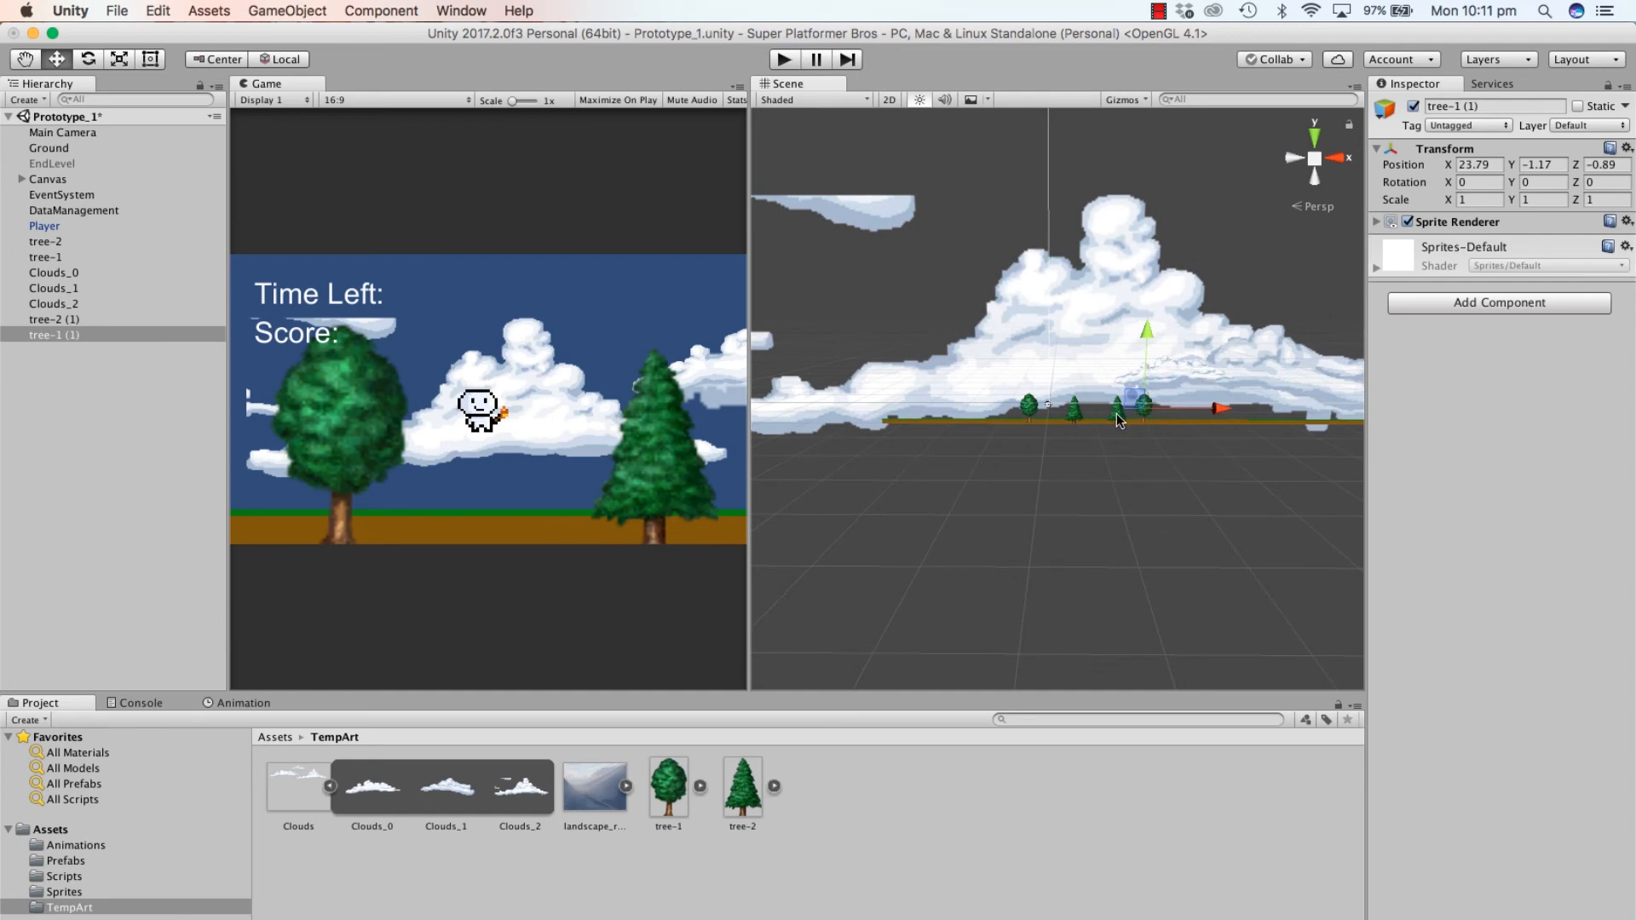
left_click(1118, 417)
key("super+d")
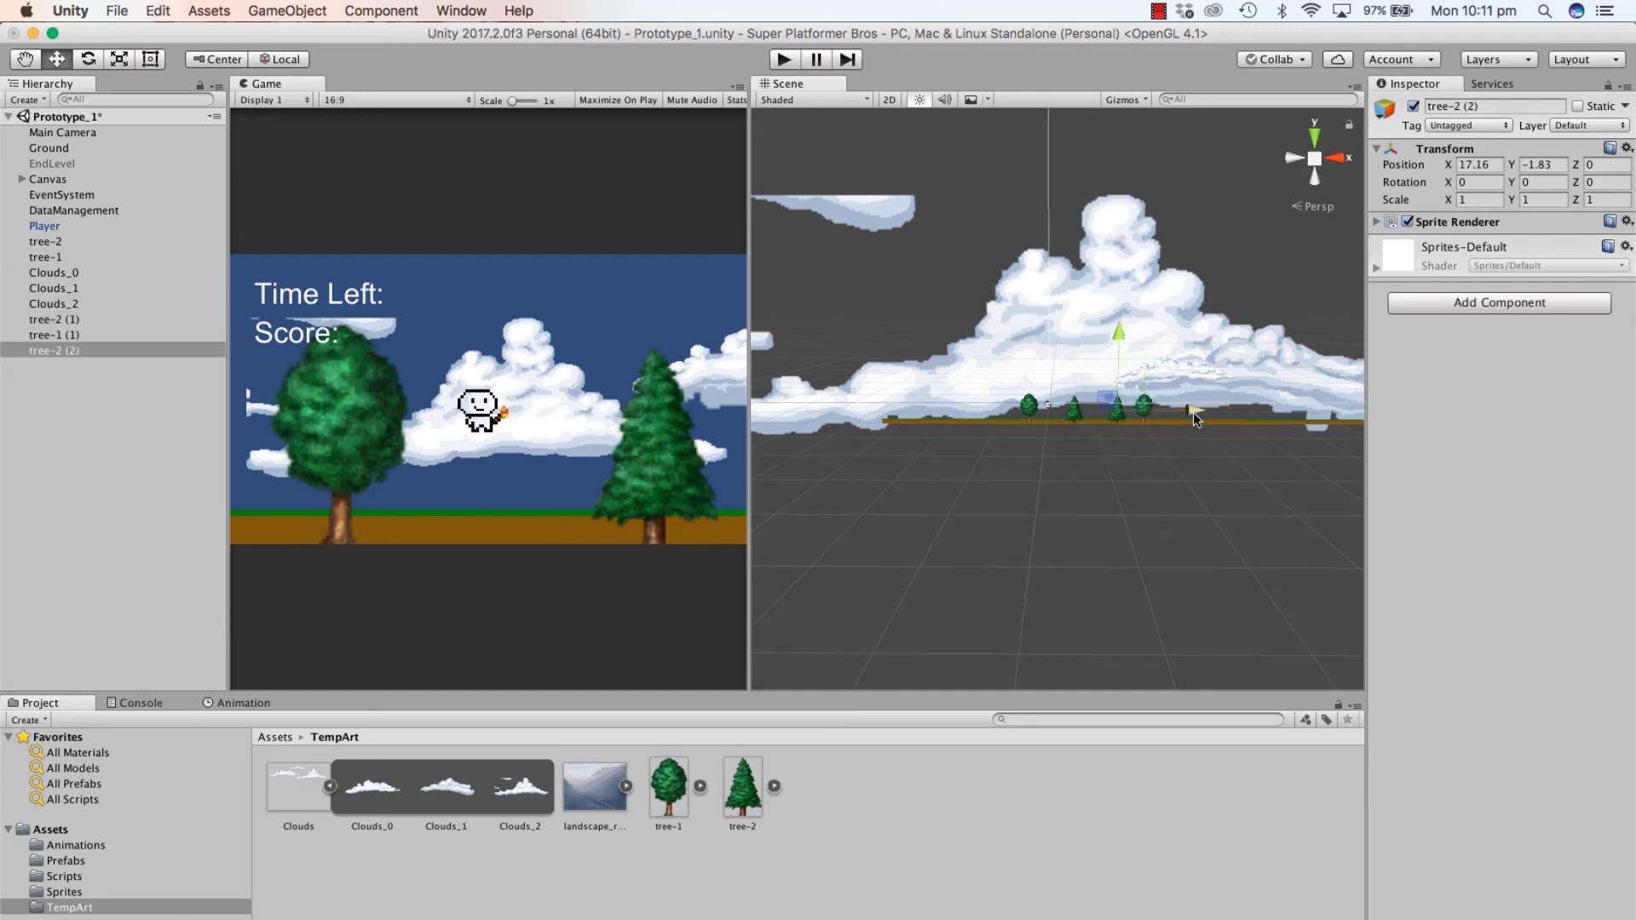
left_click_drag(1195, 415, 1076, 424)
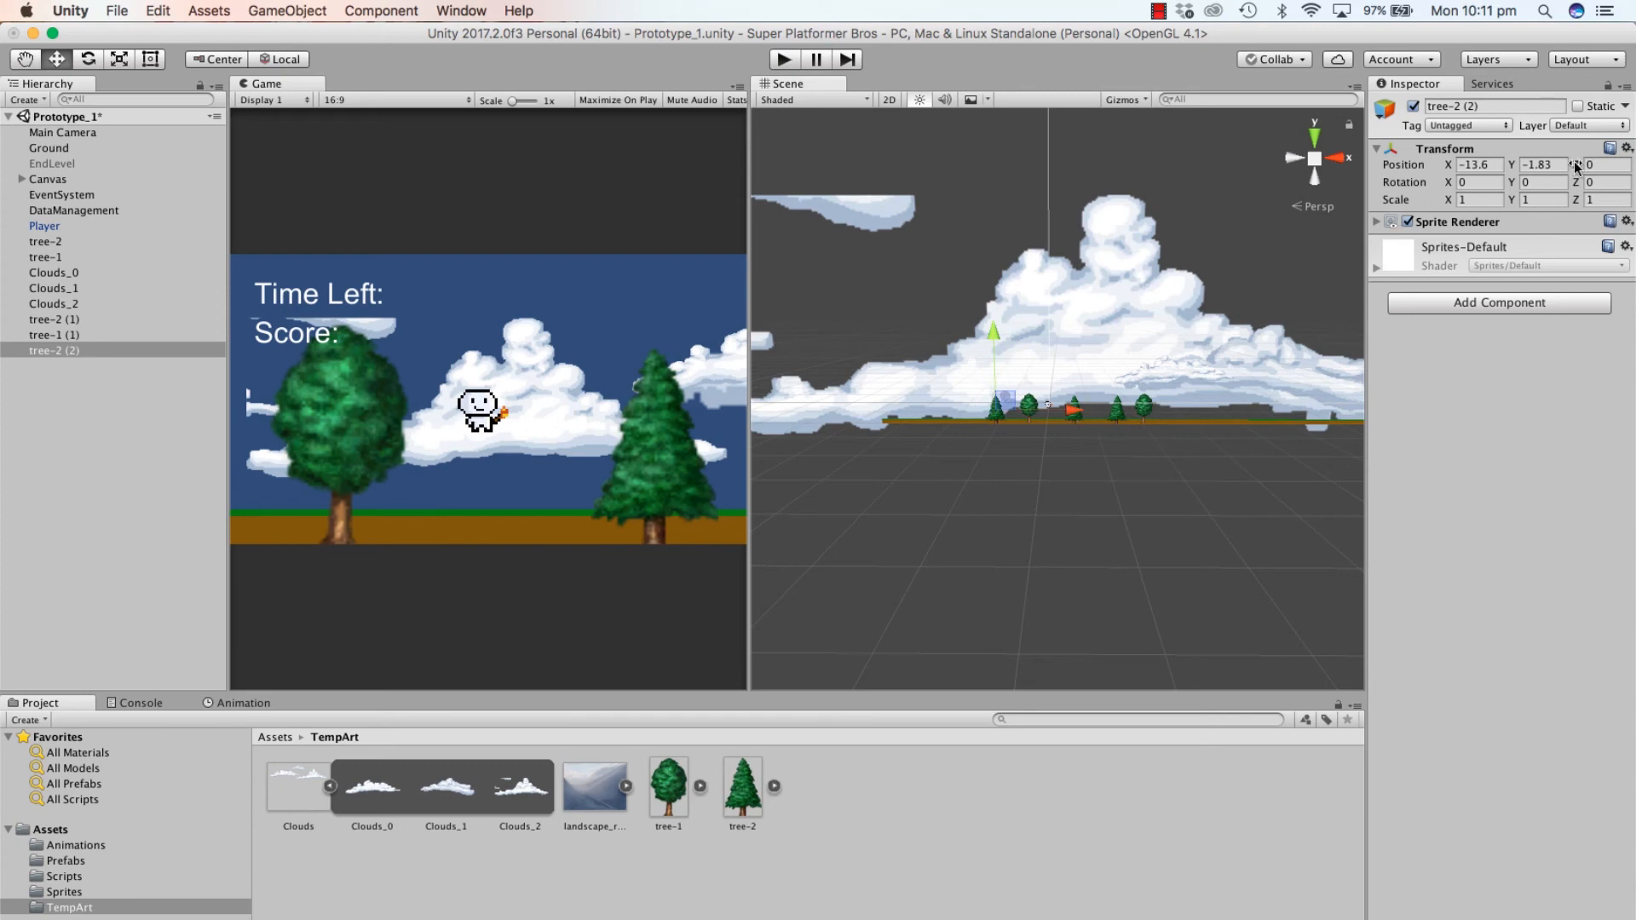
left_click_drag(1577, 164, 1460, 186)
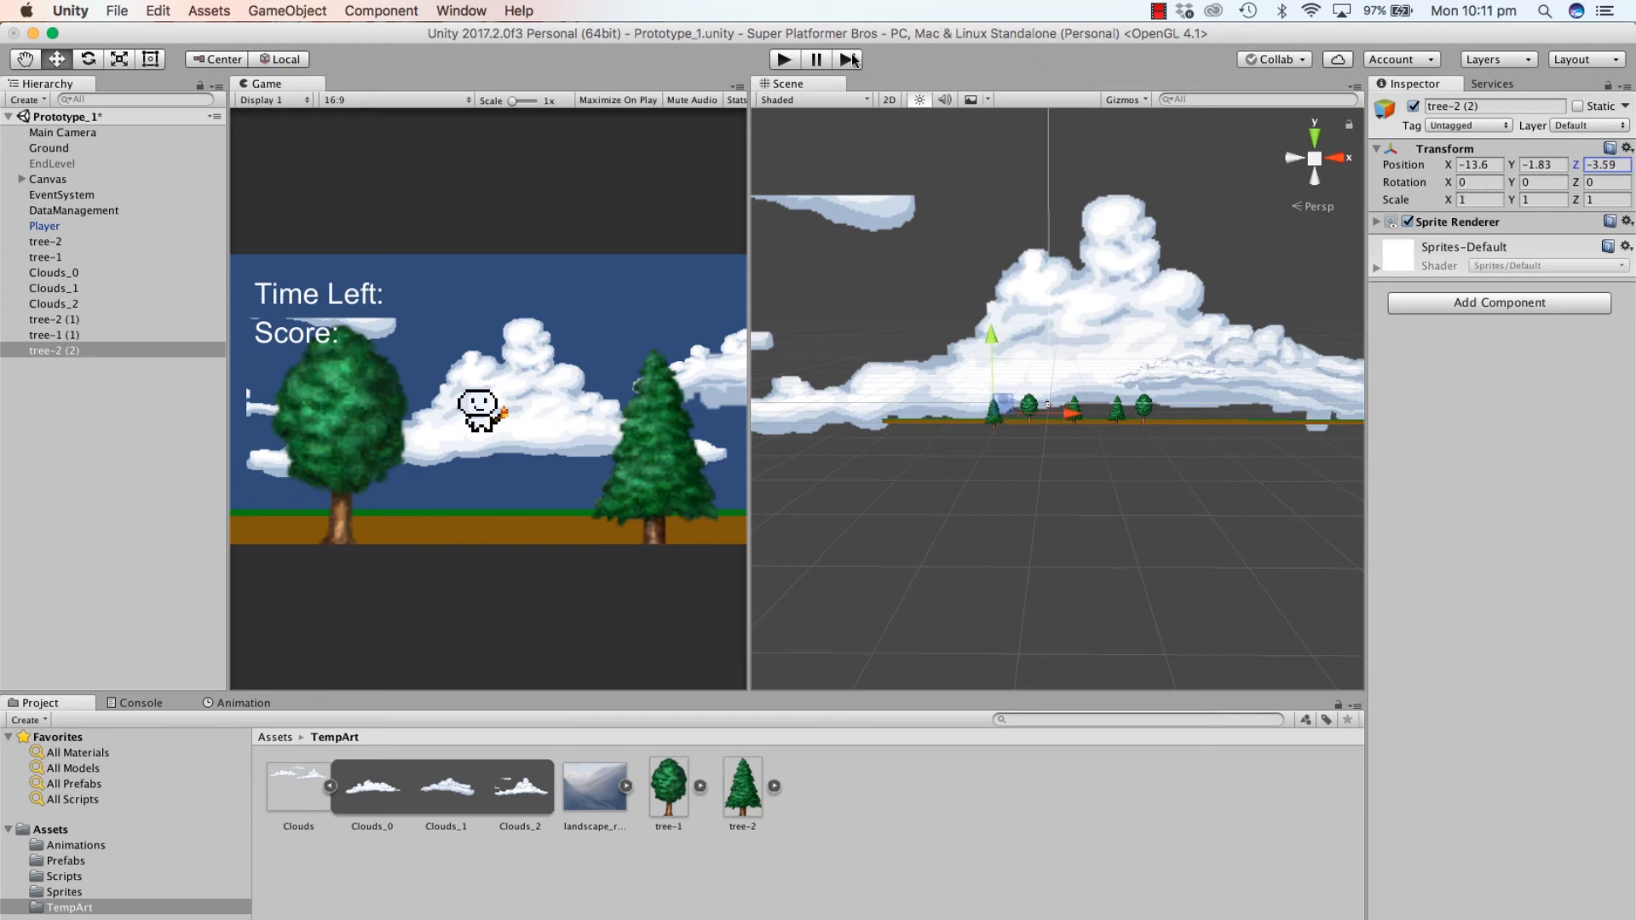
Step: Turn on Maximize On Play for the game view and restart the game
left_click(783, 59)
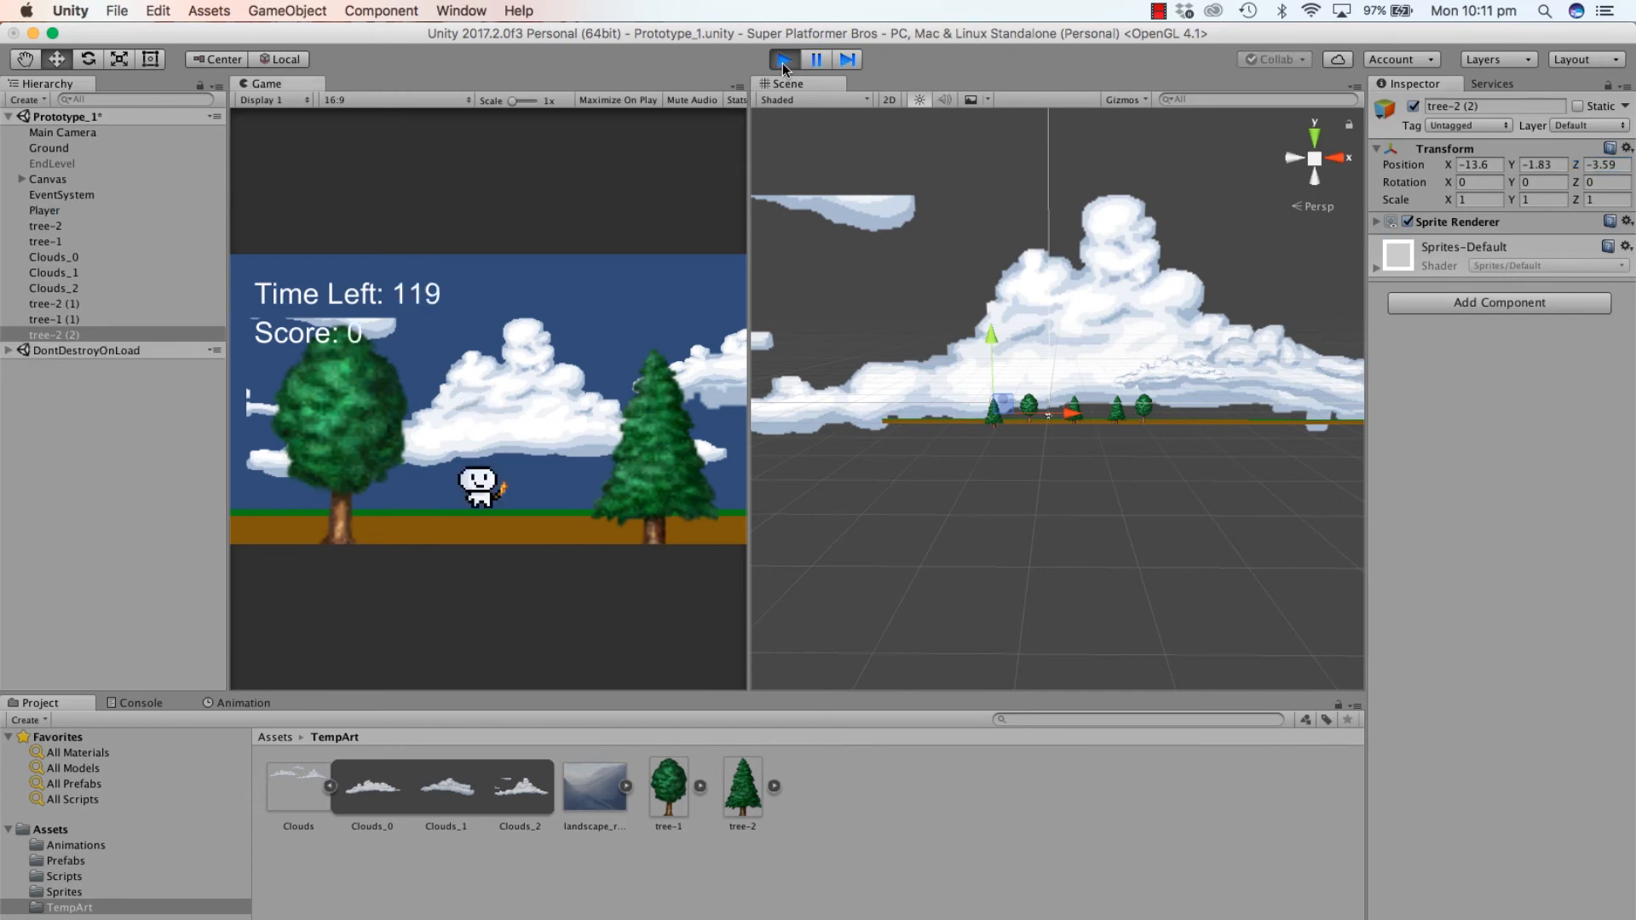
left_click(783, 64)
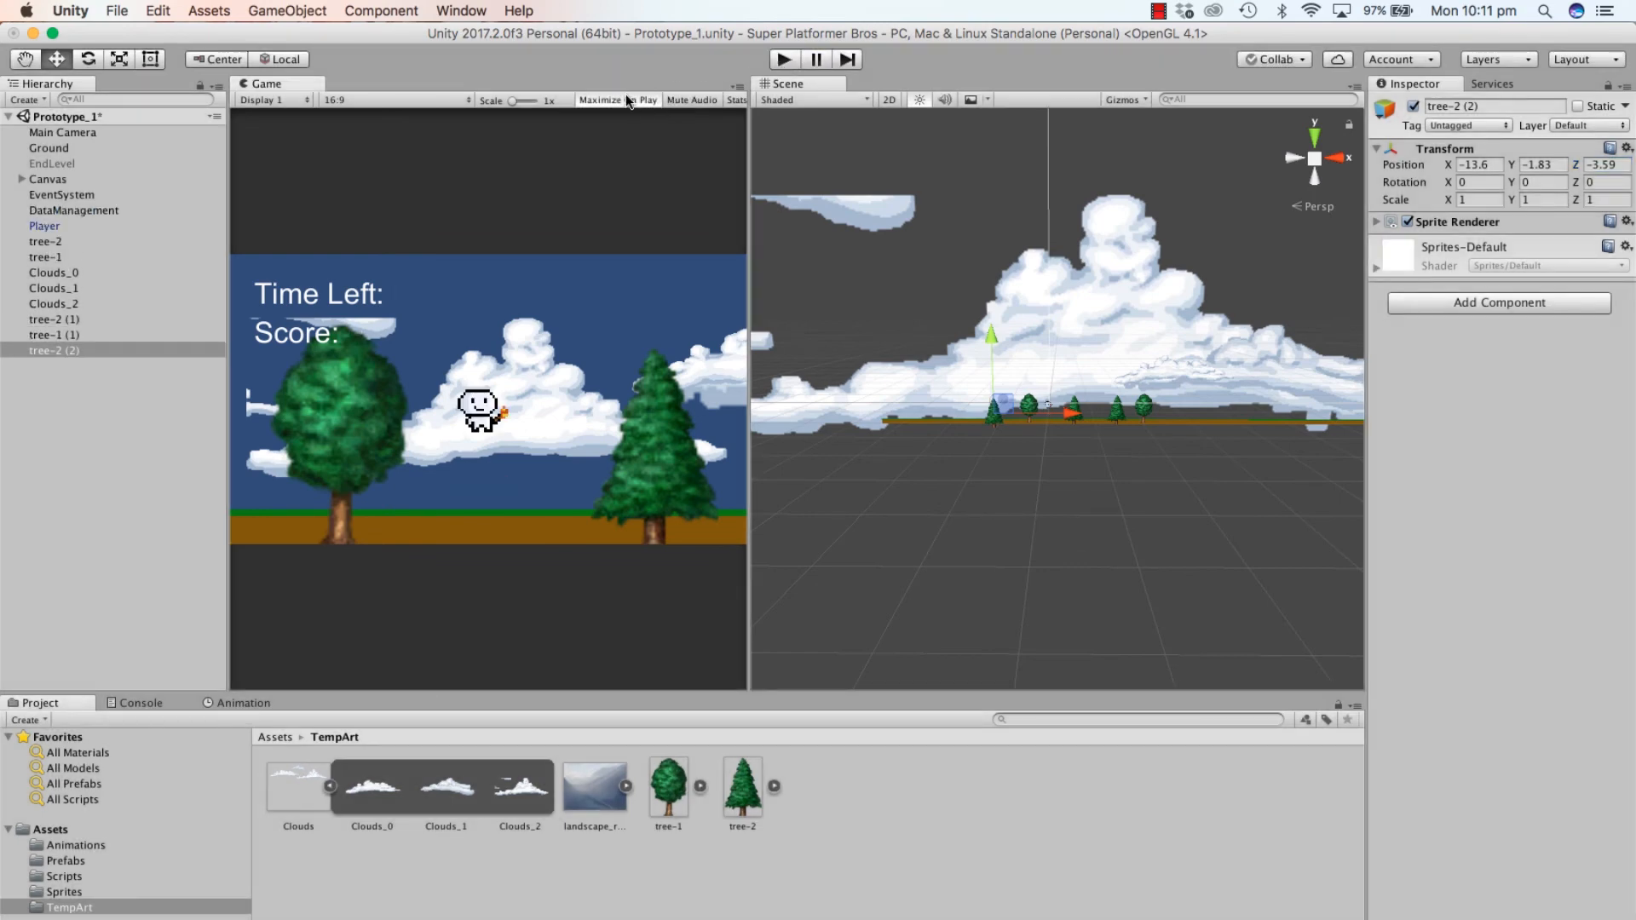
left_click(787, 61)
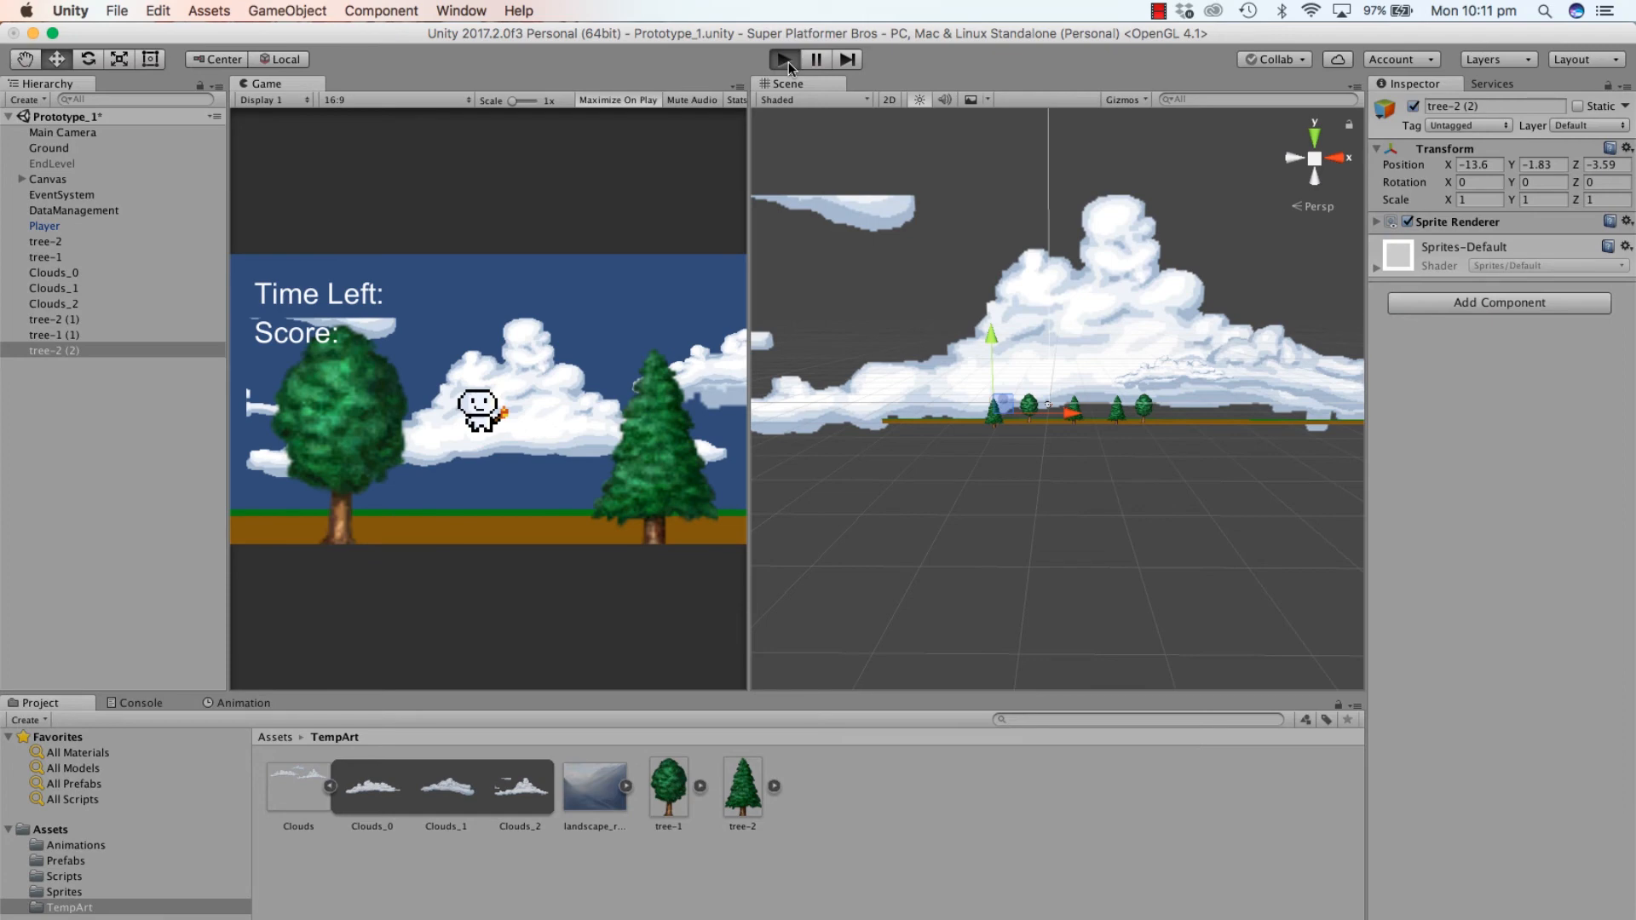
Step: Walk the player back and forth past the trees to examine the parallax effect, and stop the game
key("Left")
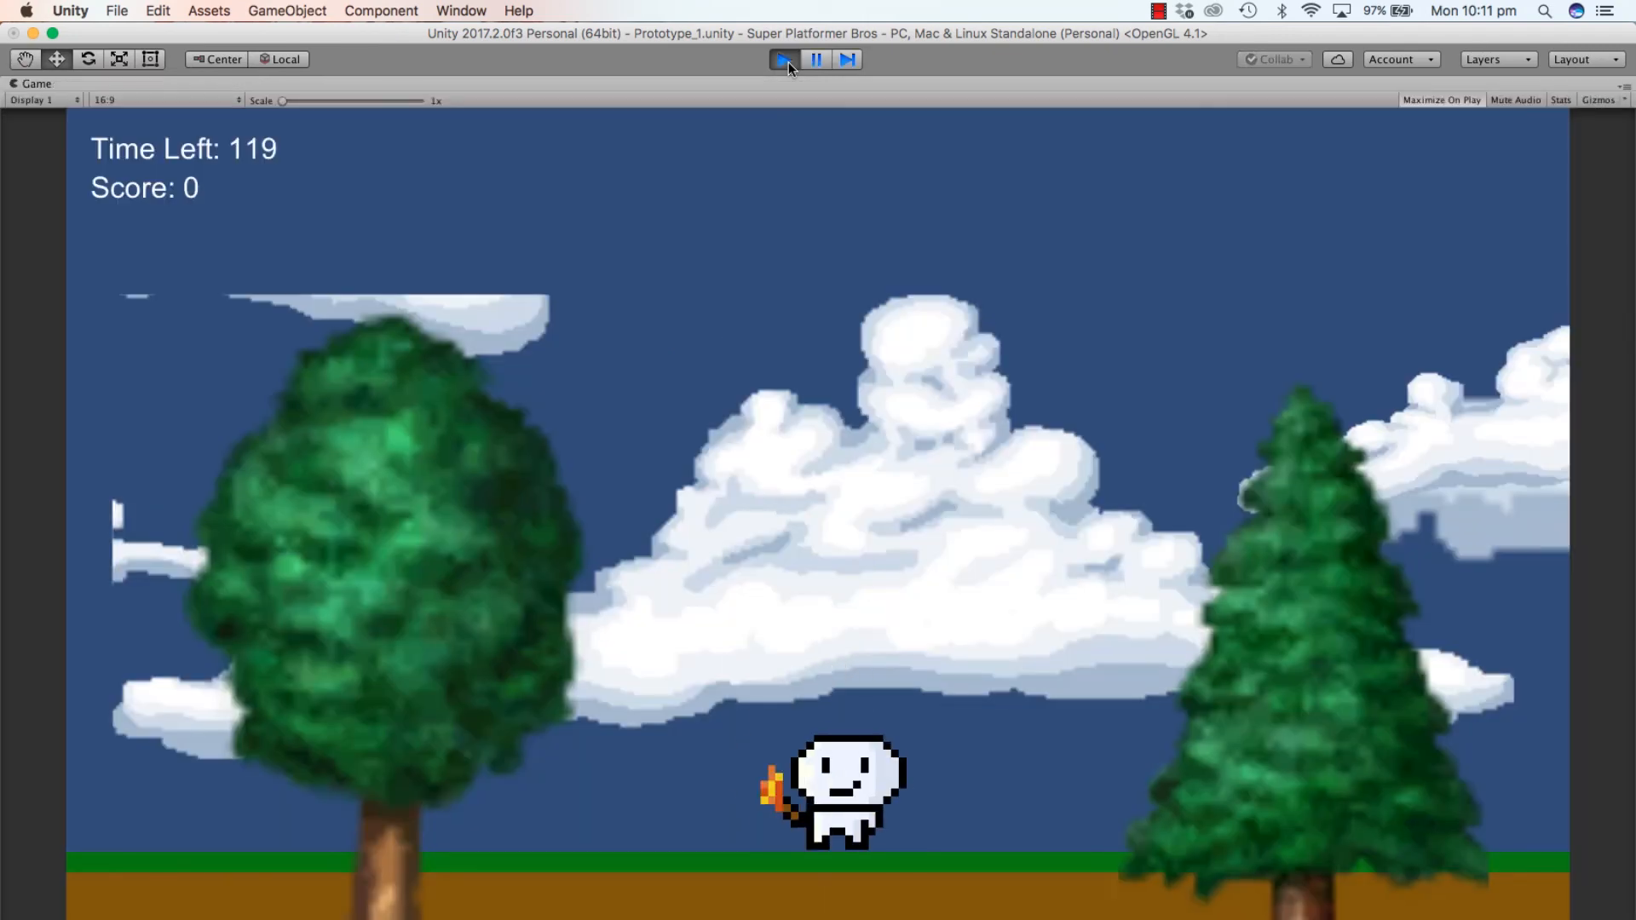
key("Right")
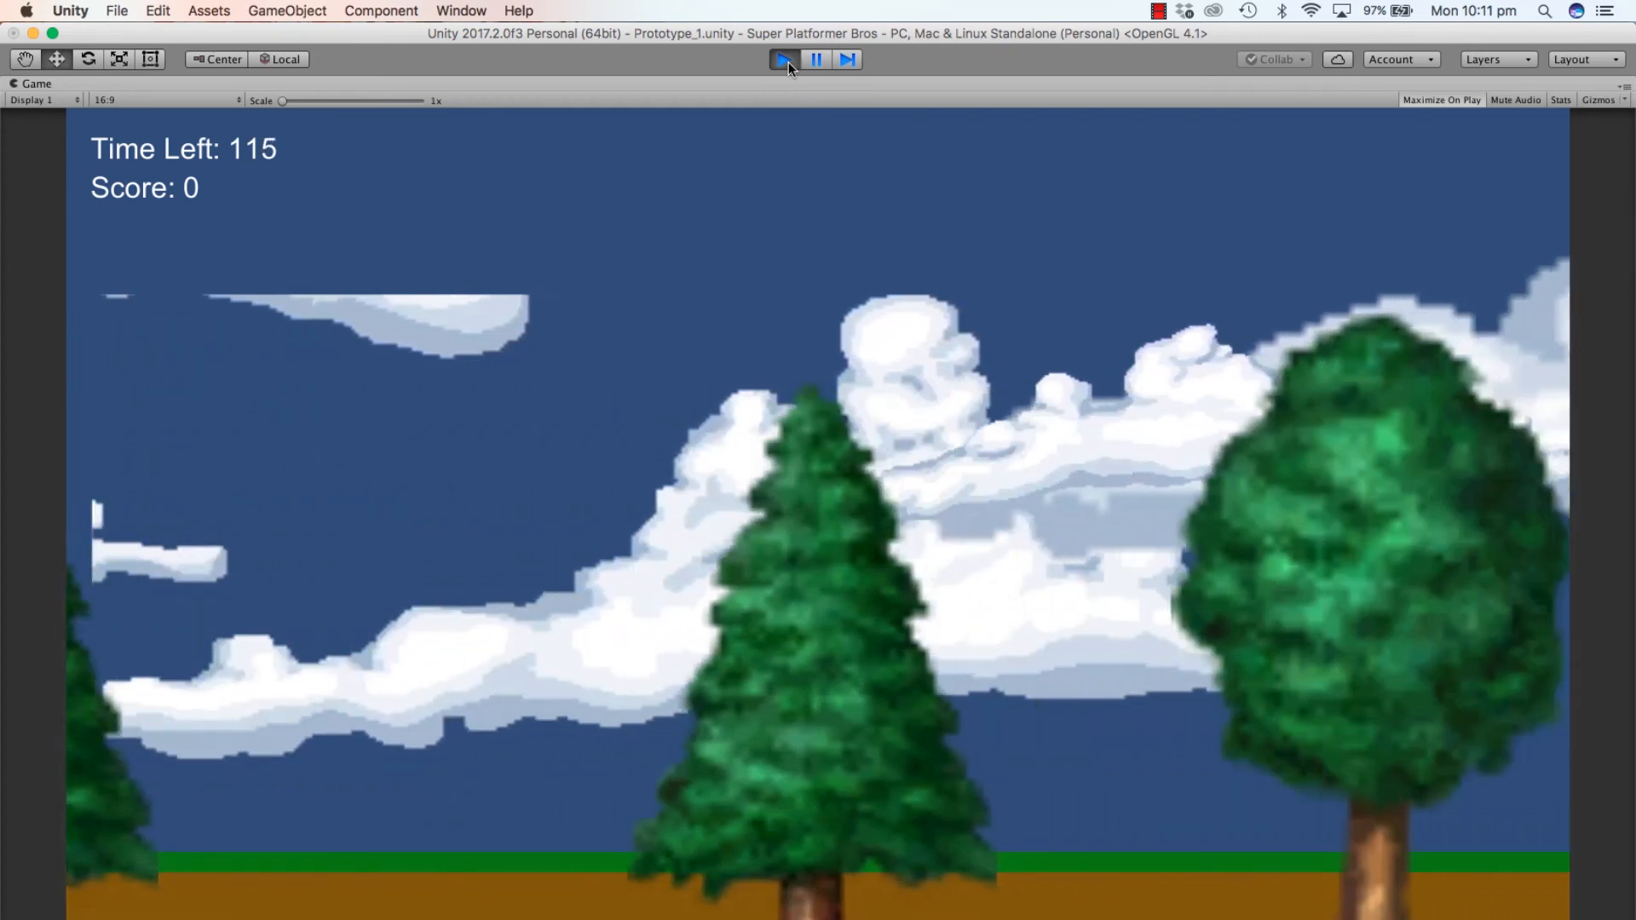
key("Left")
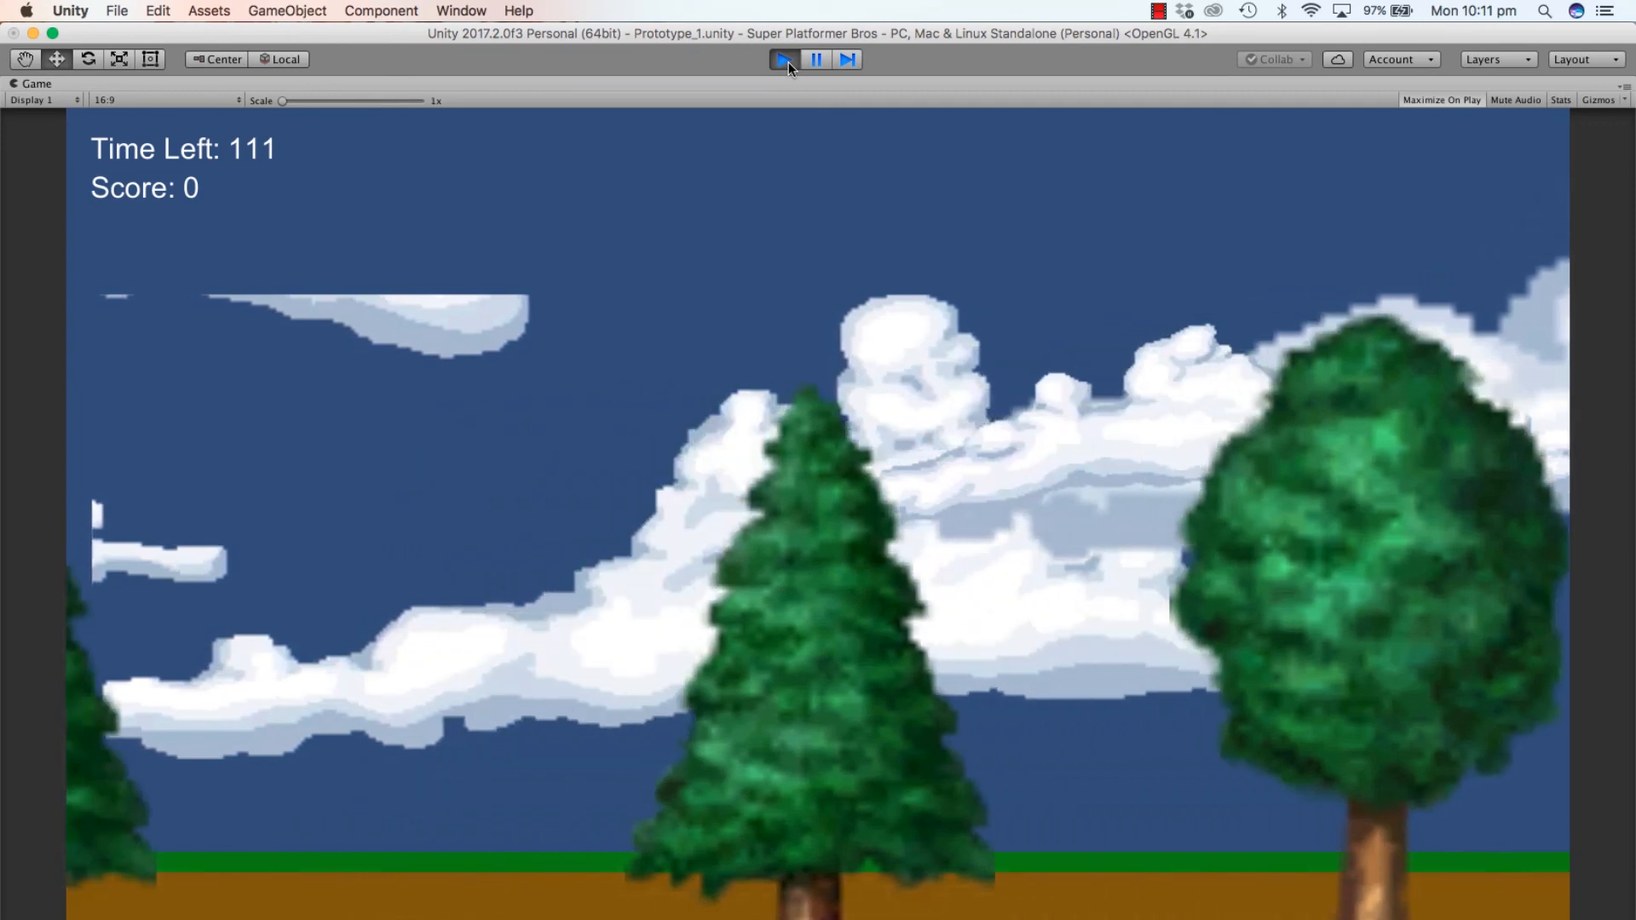
key("Right")
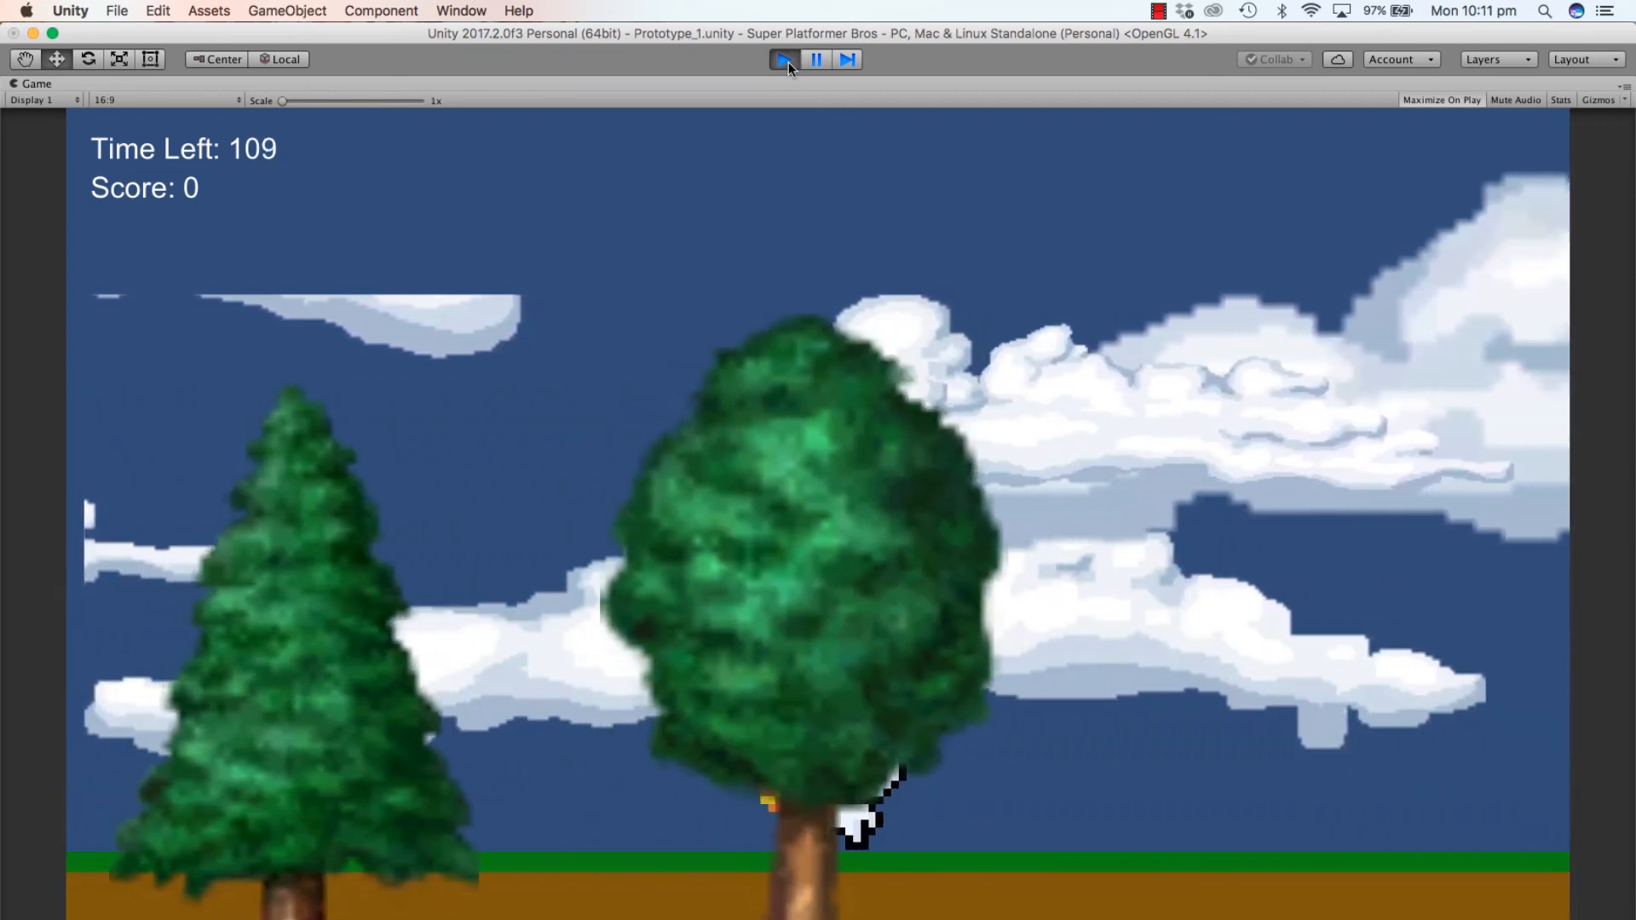
key("Left")
key("Right")
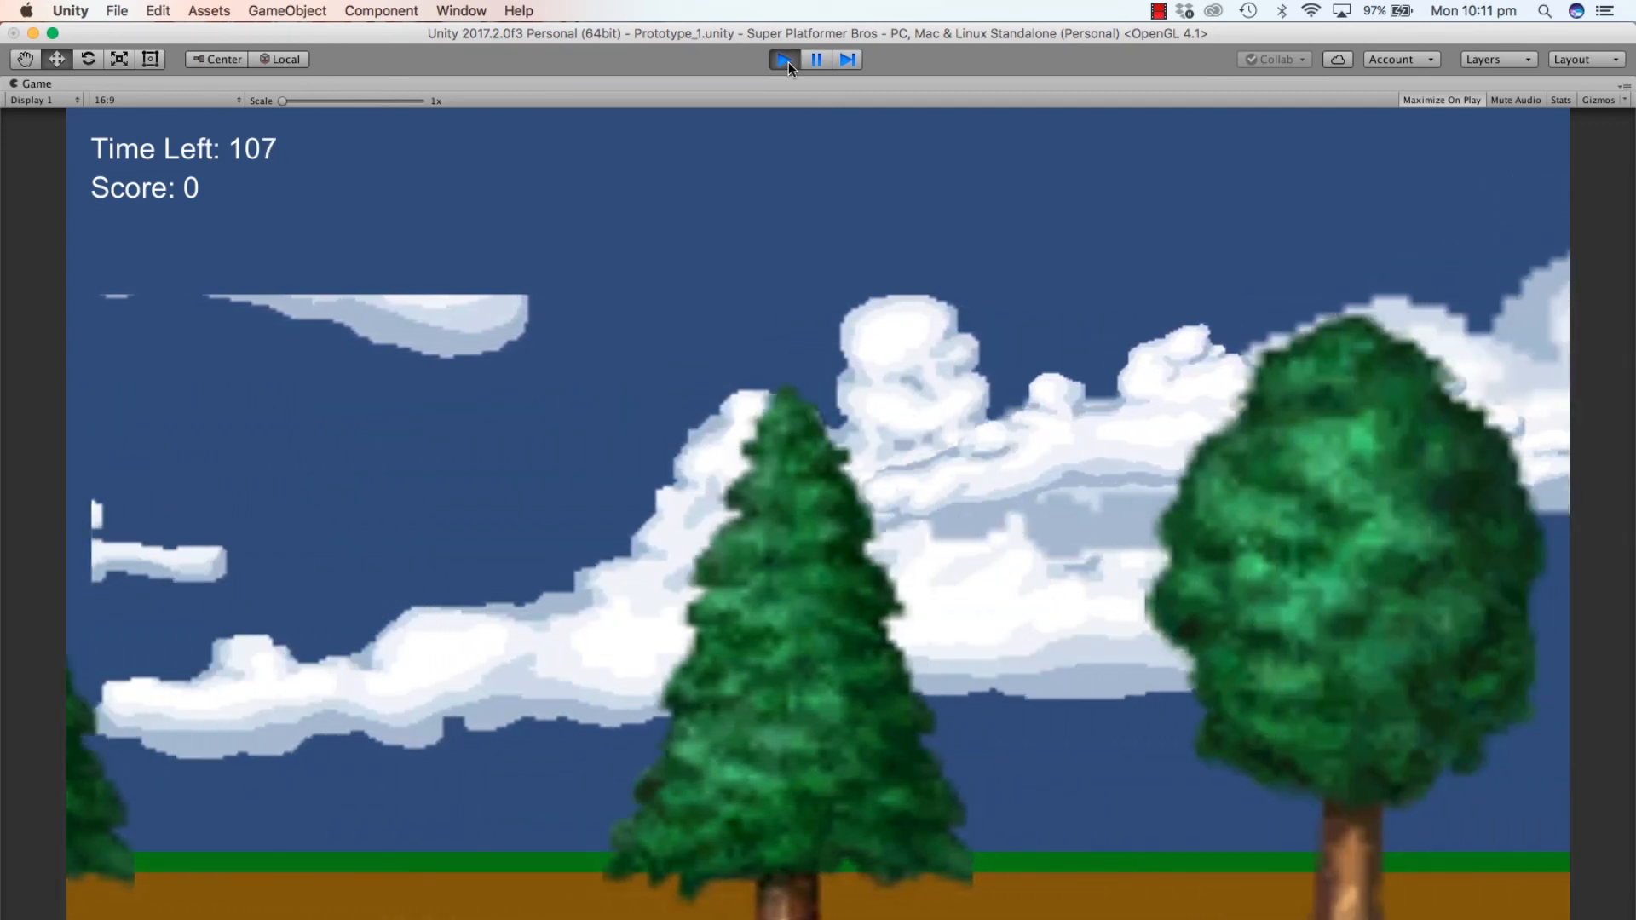
left_click(790, 61)
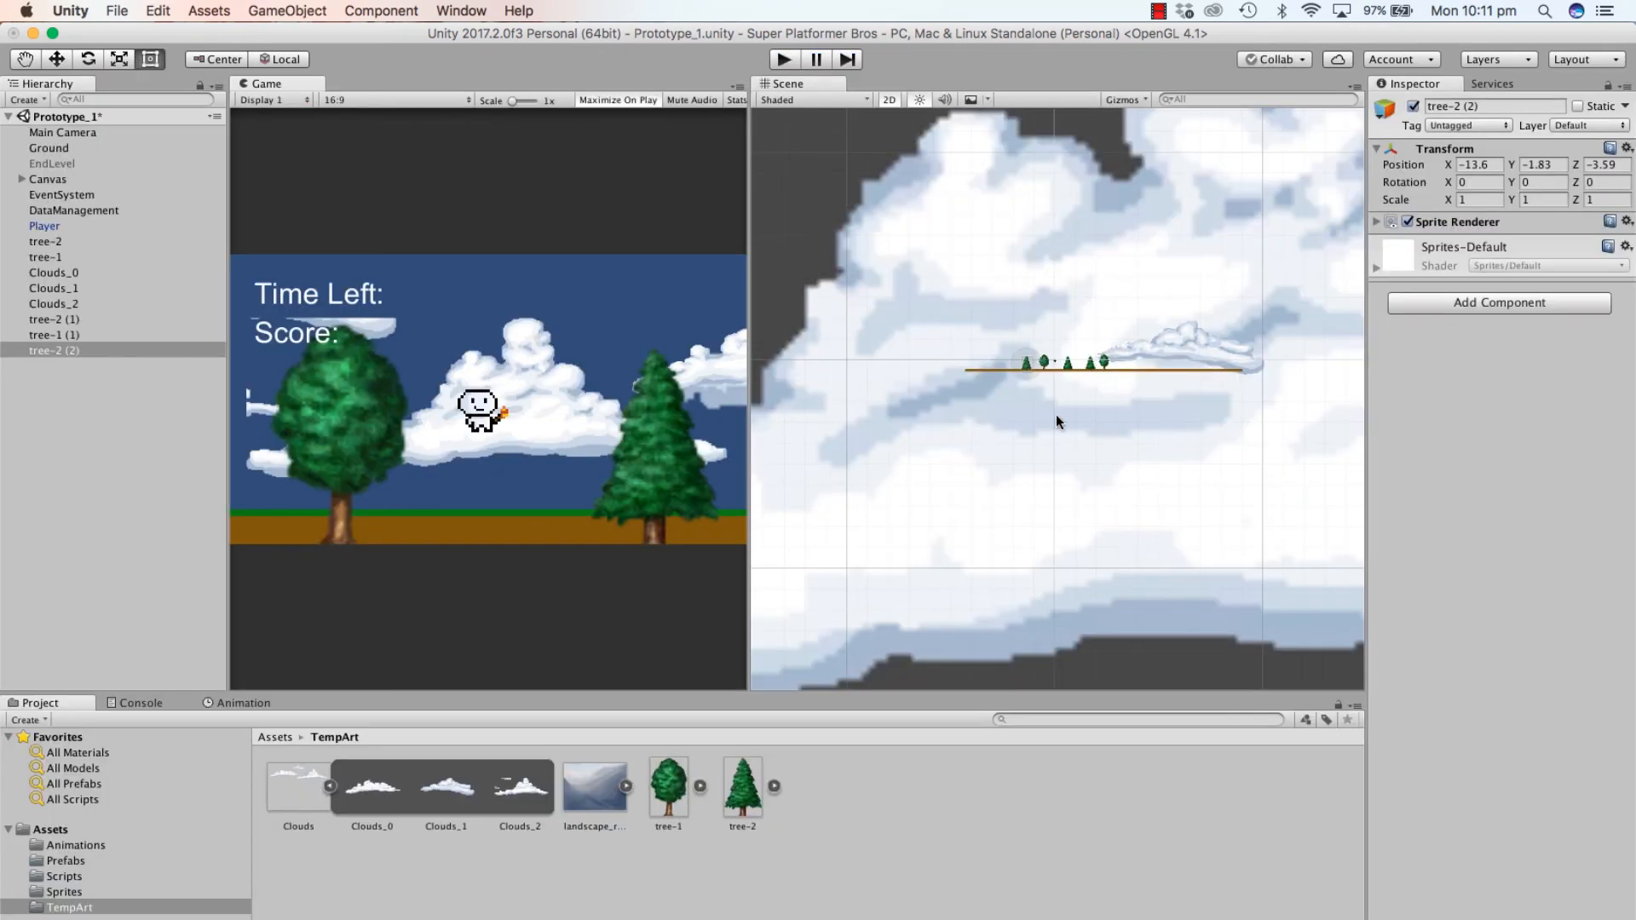
Step: Move tree-1 toward the camera to Z -6 and lower it to about Y -3.7
scroll(1082, 387, "up", 5)
key("q")
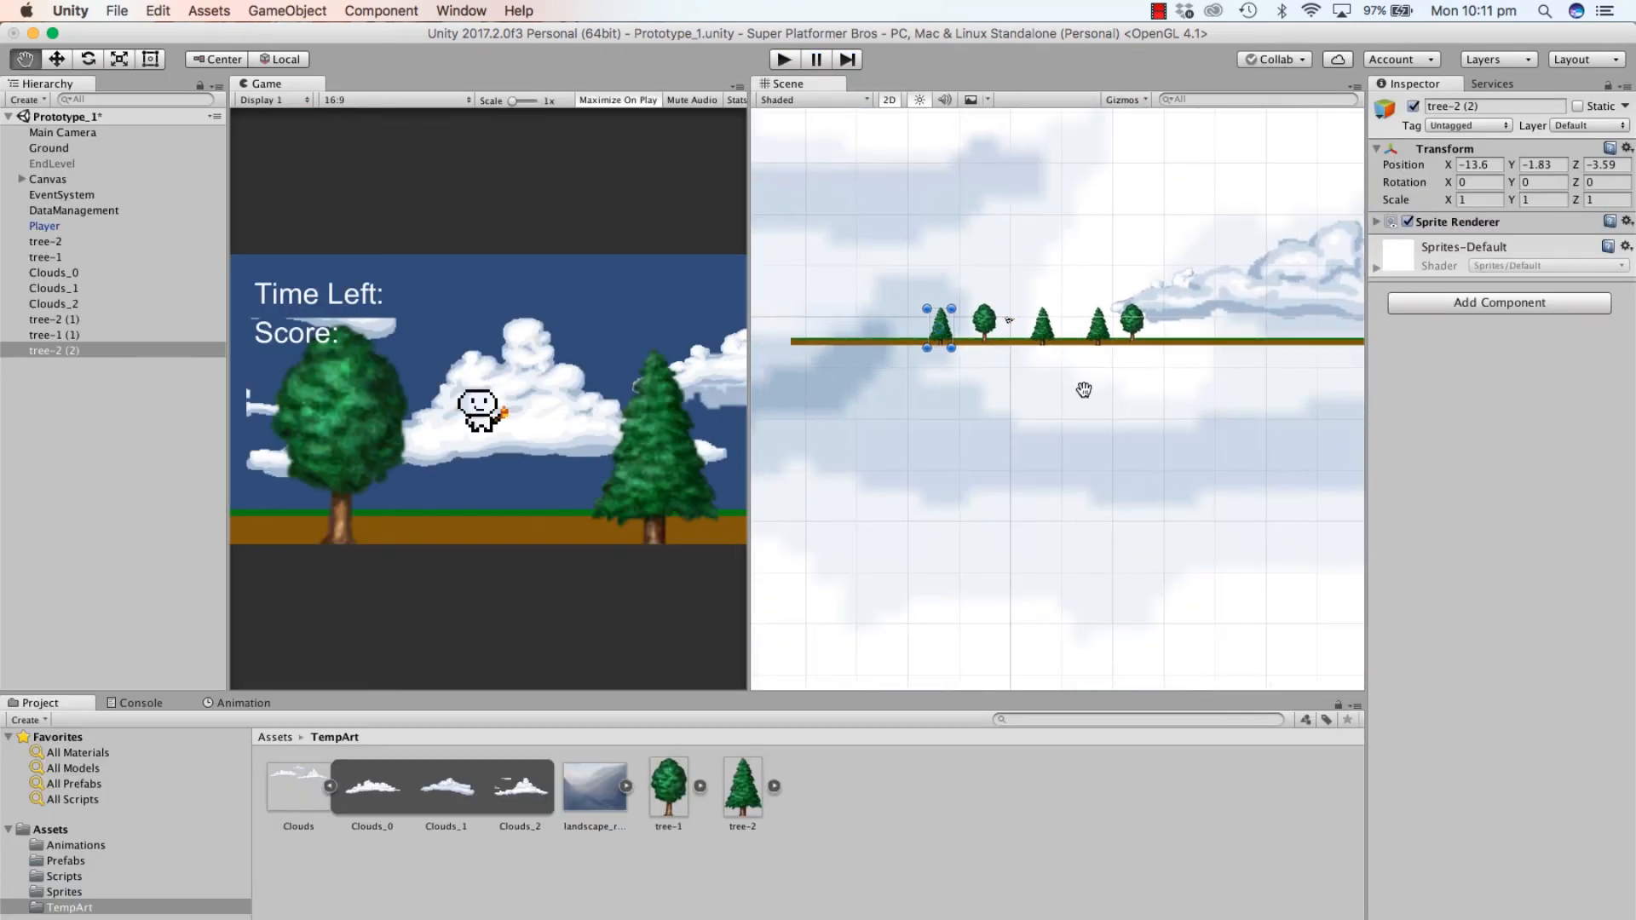
middle_click_drag(1084, 390, 1005, 470)
key("w")
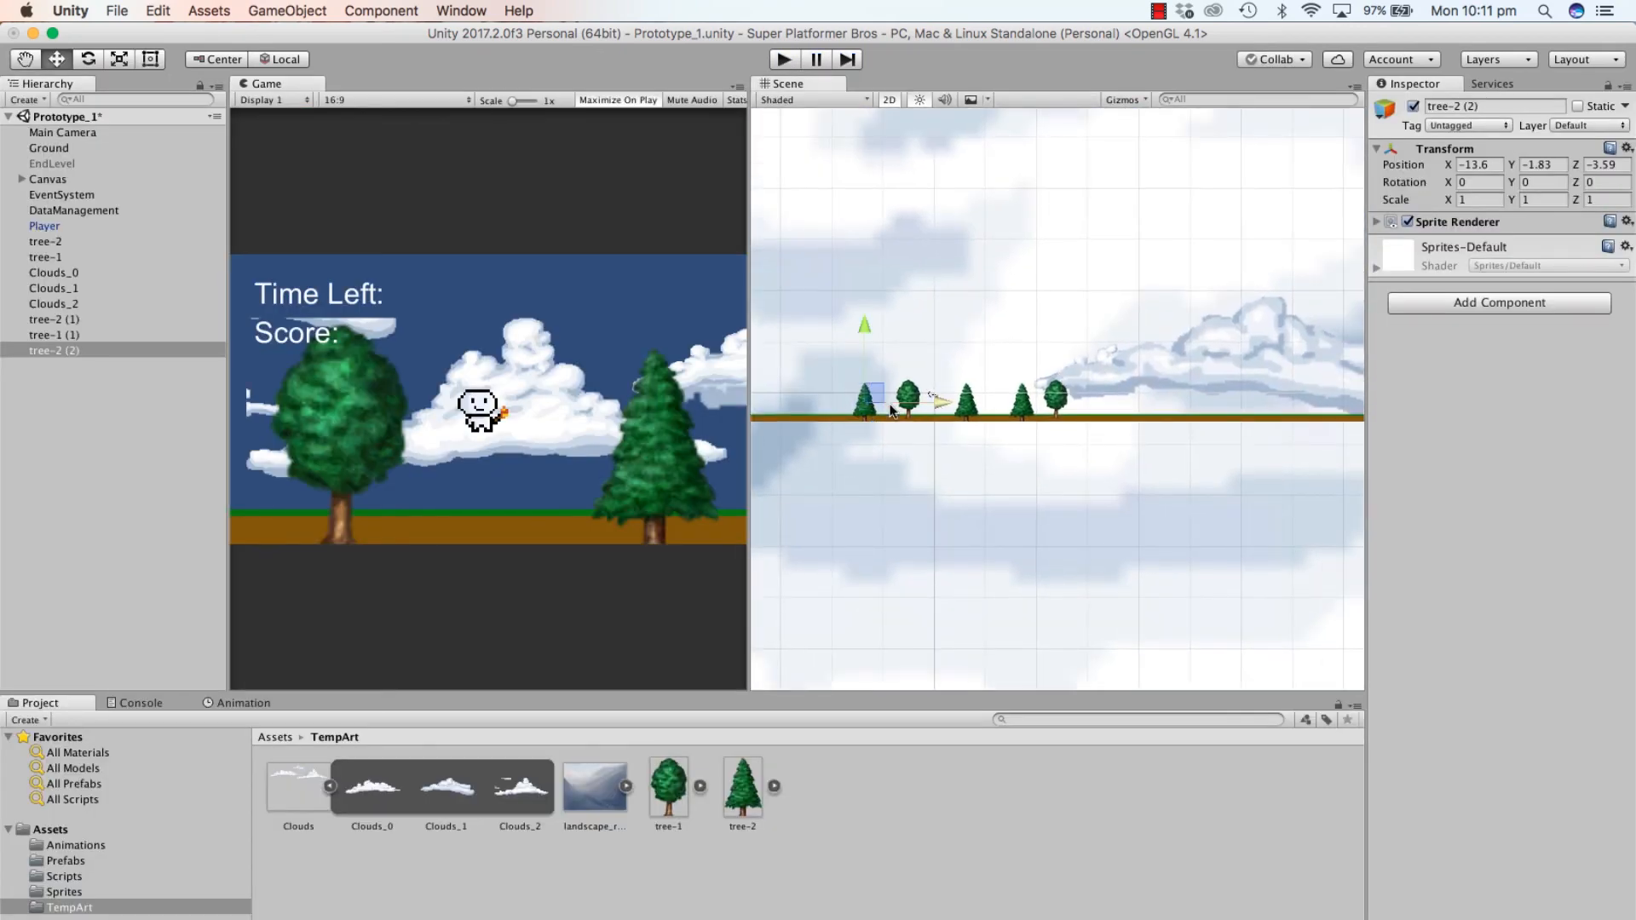
left_click(909, 396)
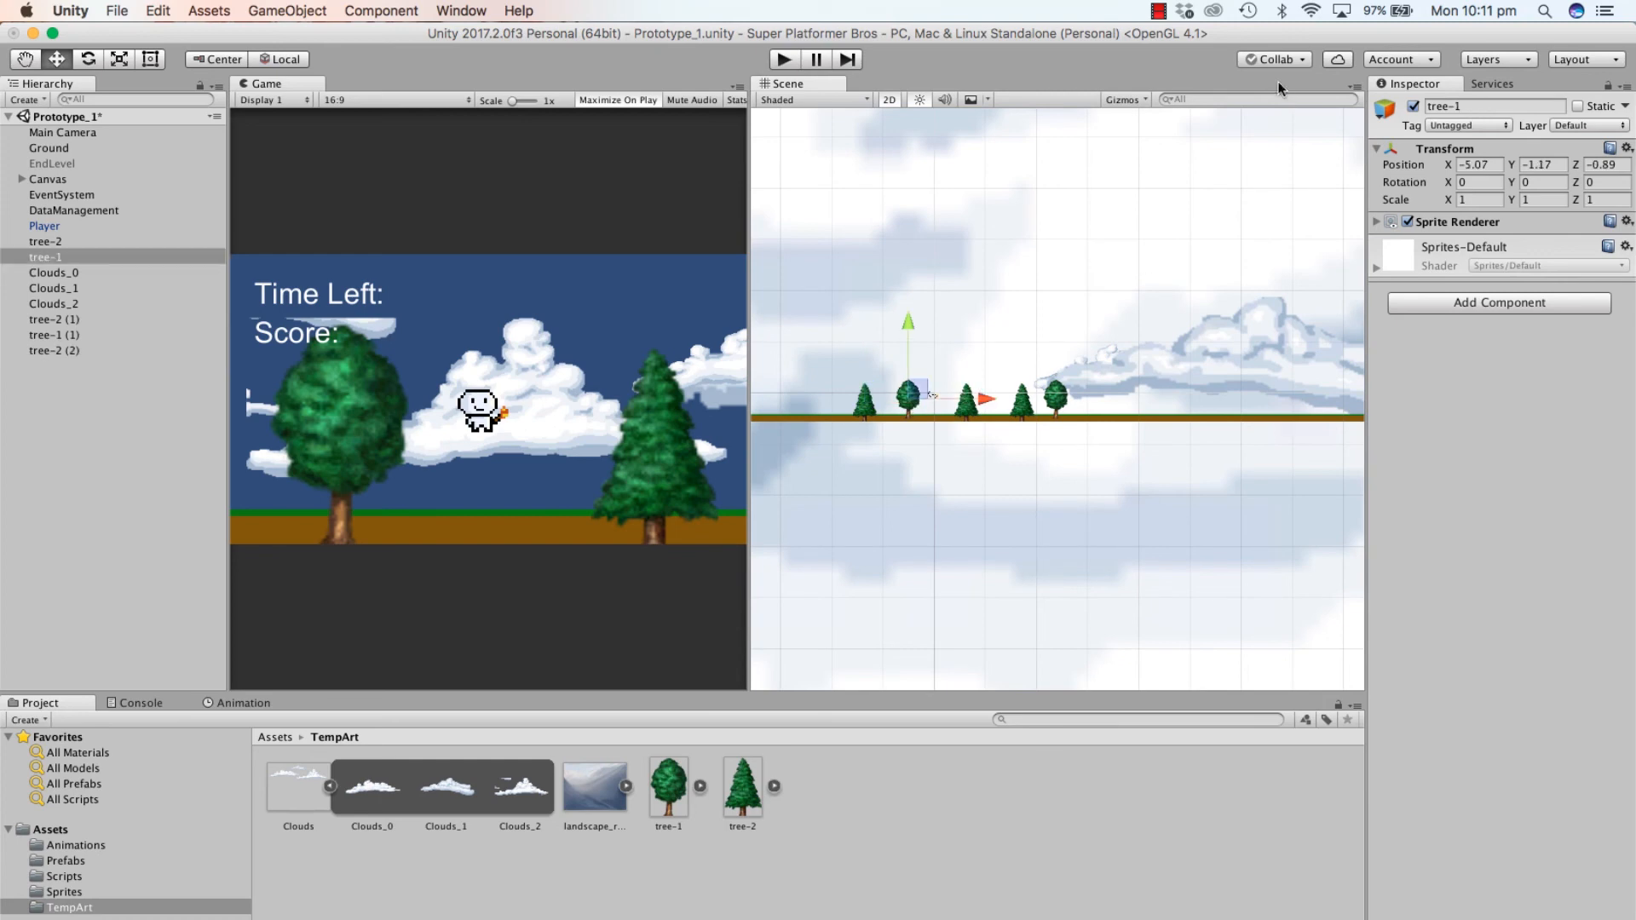
left_click(888, 100)
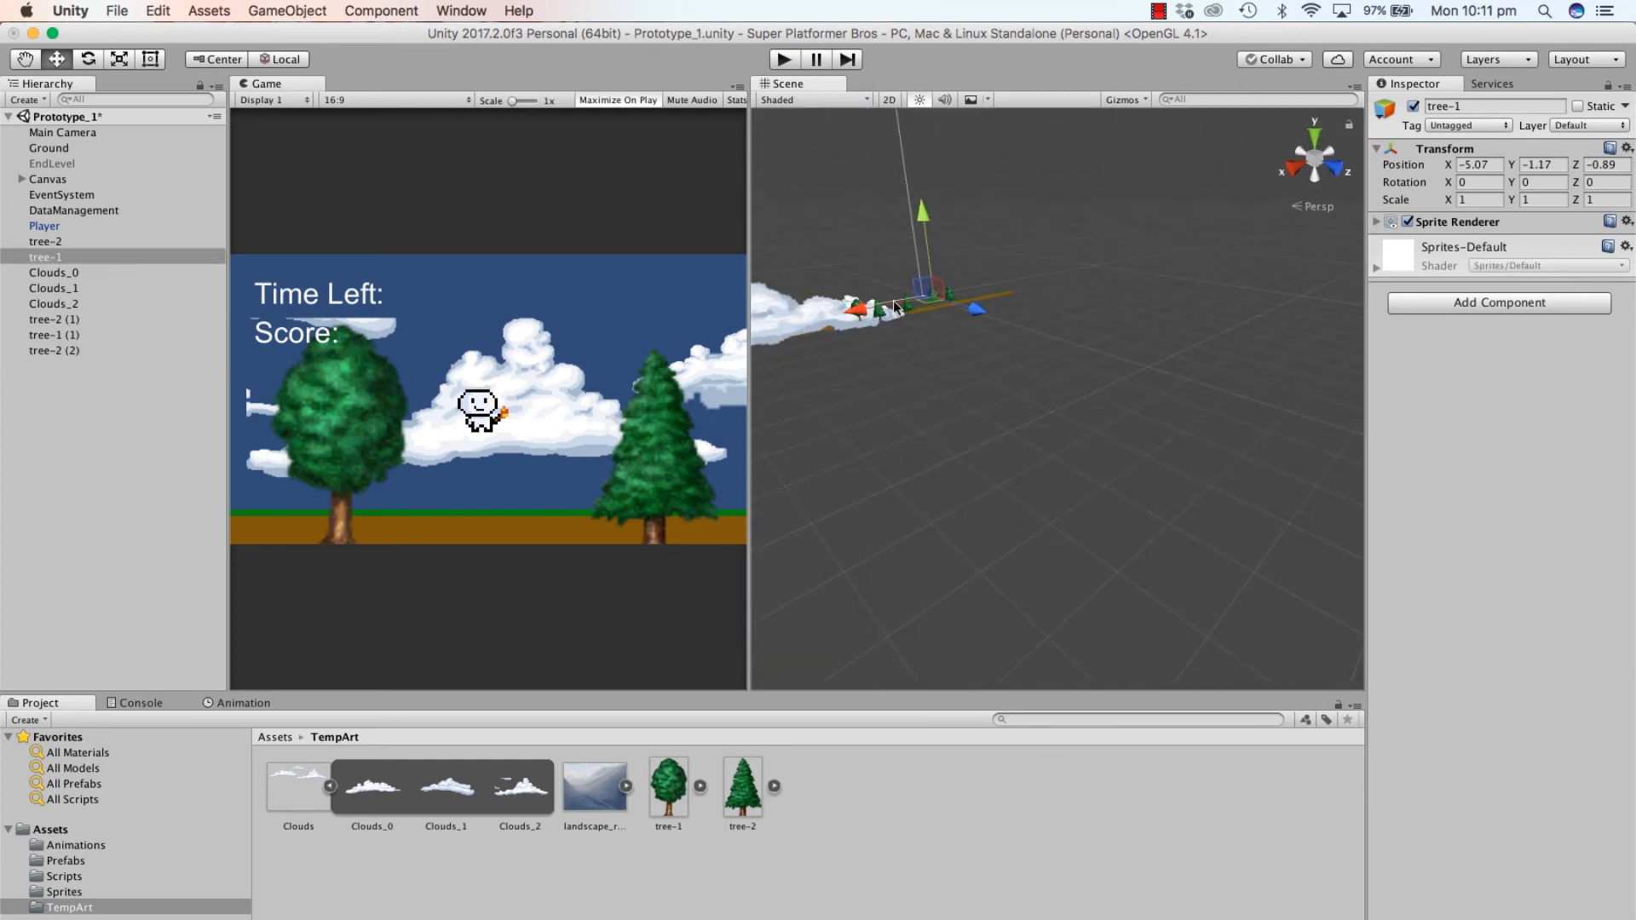
left_click_drag(895, 305, 1169, 369, "alt")
left_click_drag(1159, 207, 1121, 230)
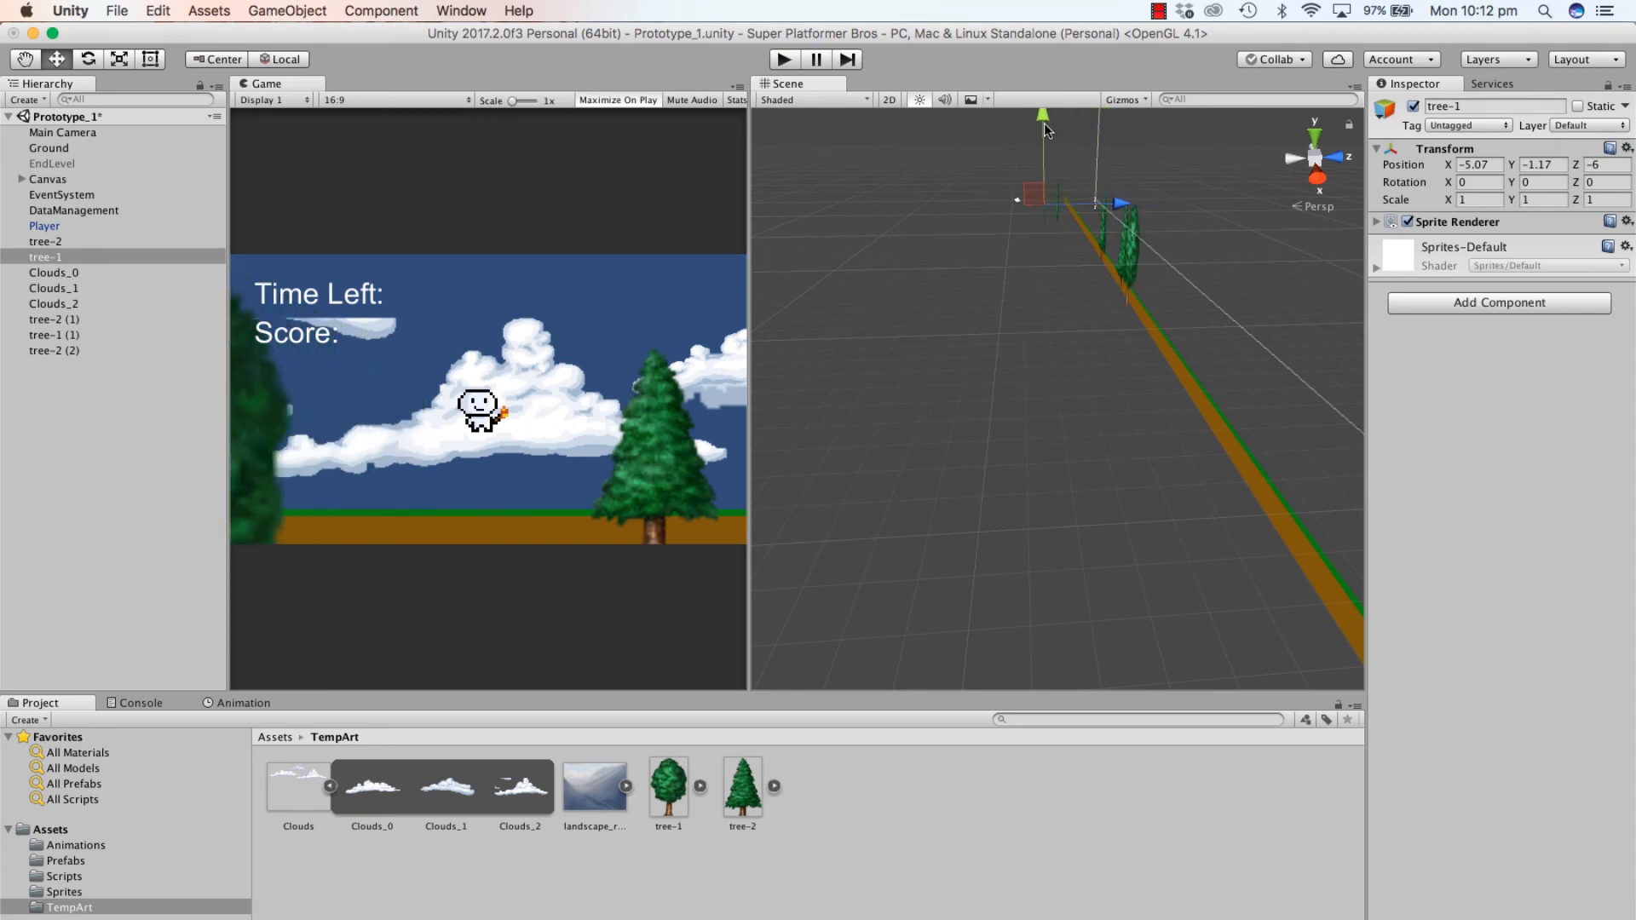
left_click_drag(1045, 123, 1045, 141)
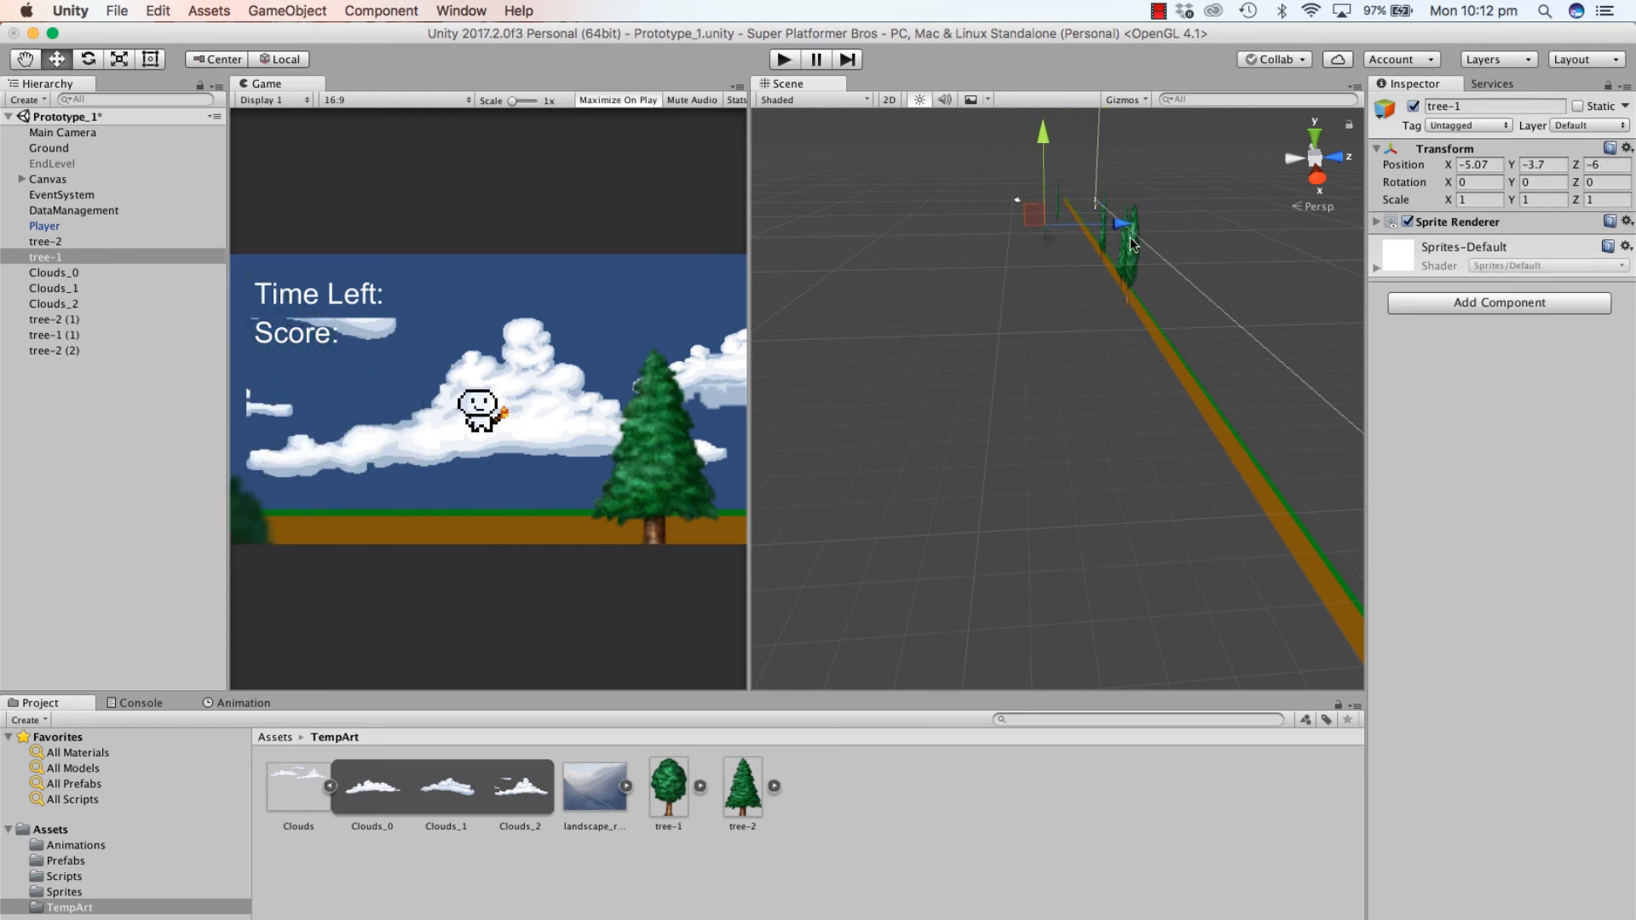
Step: Move tree-1 (1) toward the camera to about Z -3.75 and lower it to about Y -3.35
left_click(1137, 273)
left_click_drag(1199, 266, 1165, 275)
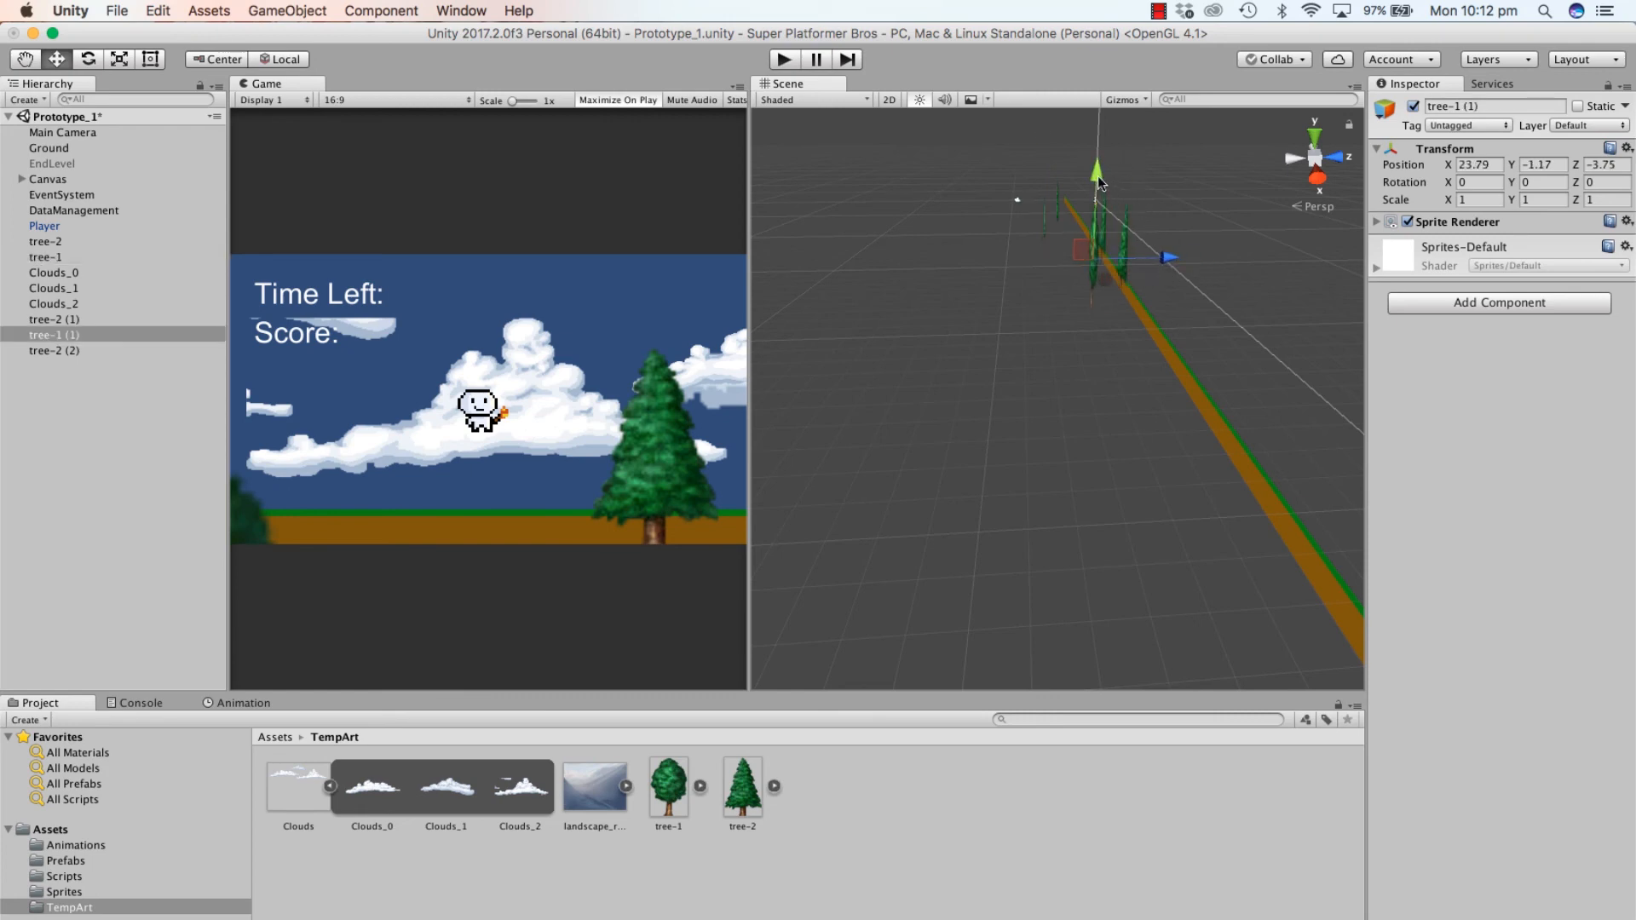
left_click_drag(1100, 182, 1100, 214)
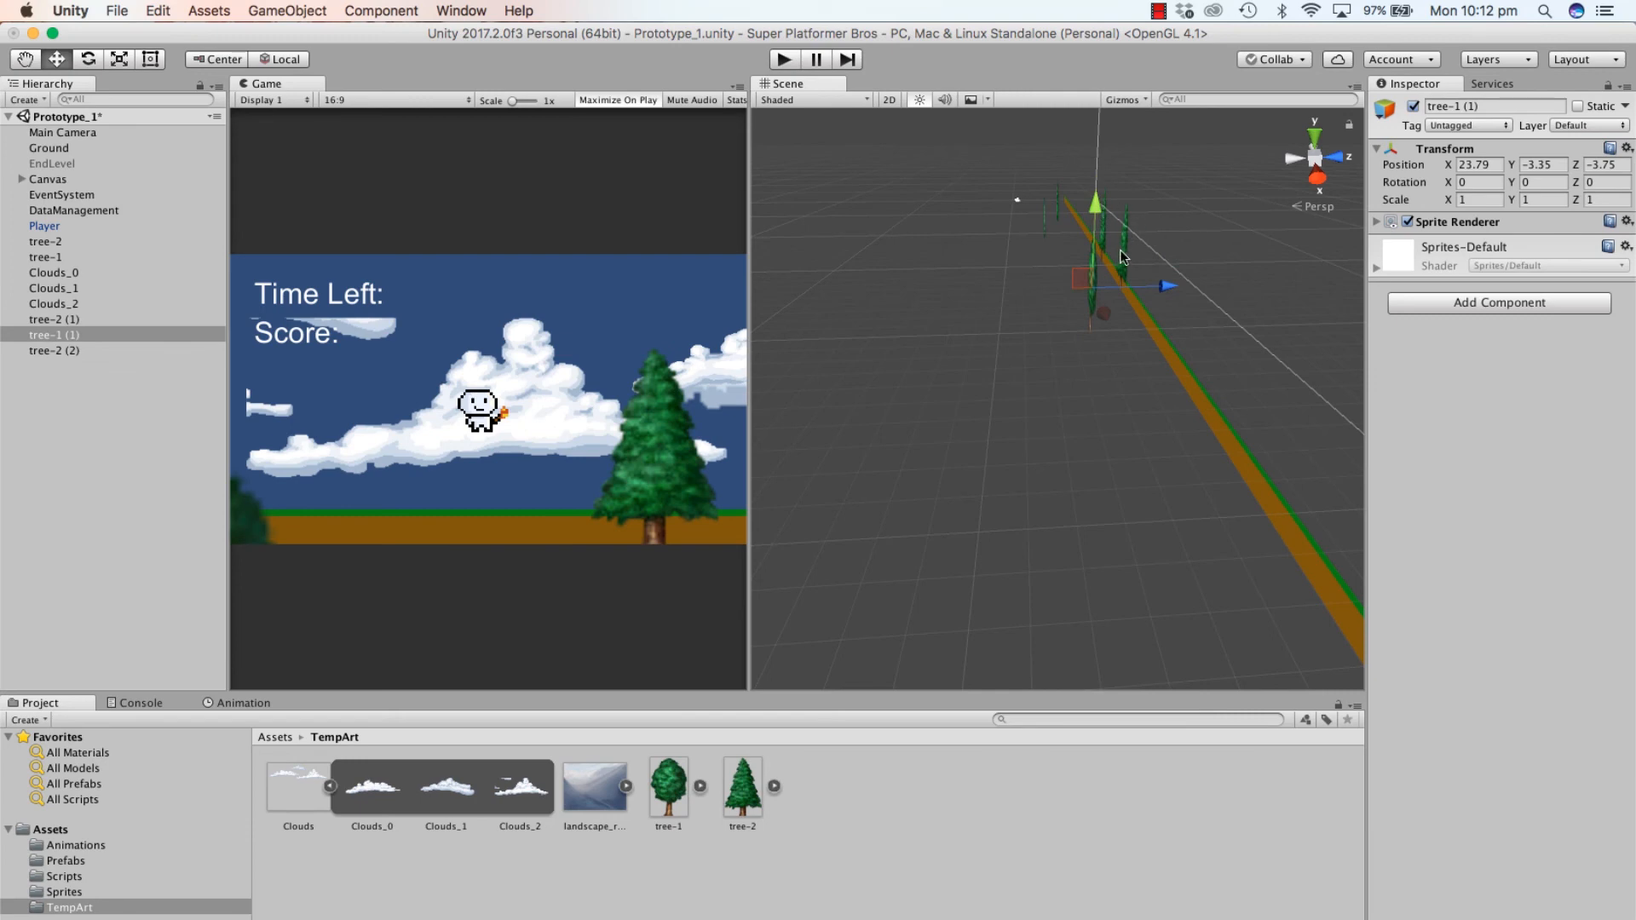
Step: Move tree-2 (1) closer to the camera and tree-2 to about Z -1.5
left_click(1121, 261)
left_click_drag(1190, 249, 1165, 233)
left_click(1108, 218)
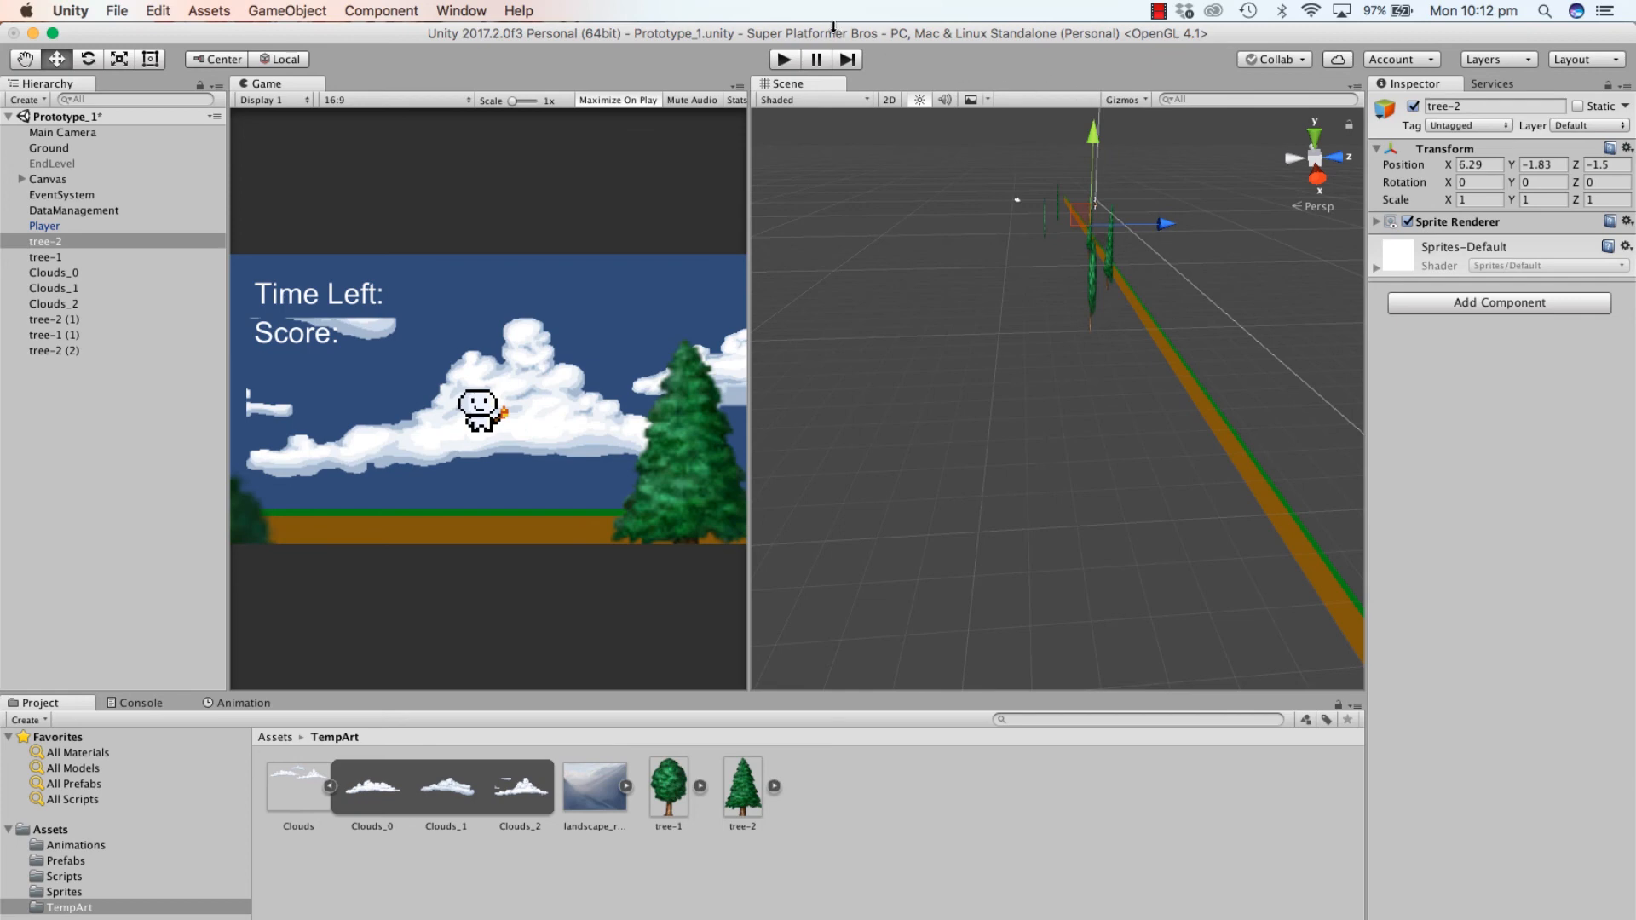
Step: Play the level and walk the player both ways to check how the repositioned foreground trees pass in front
left_click(788, 60)
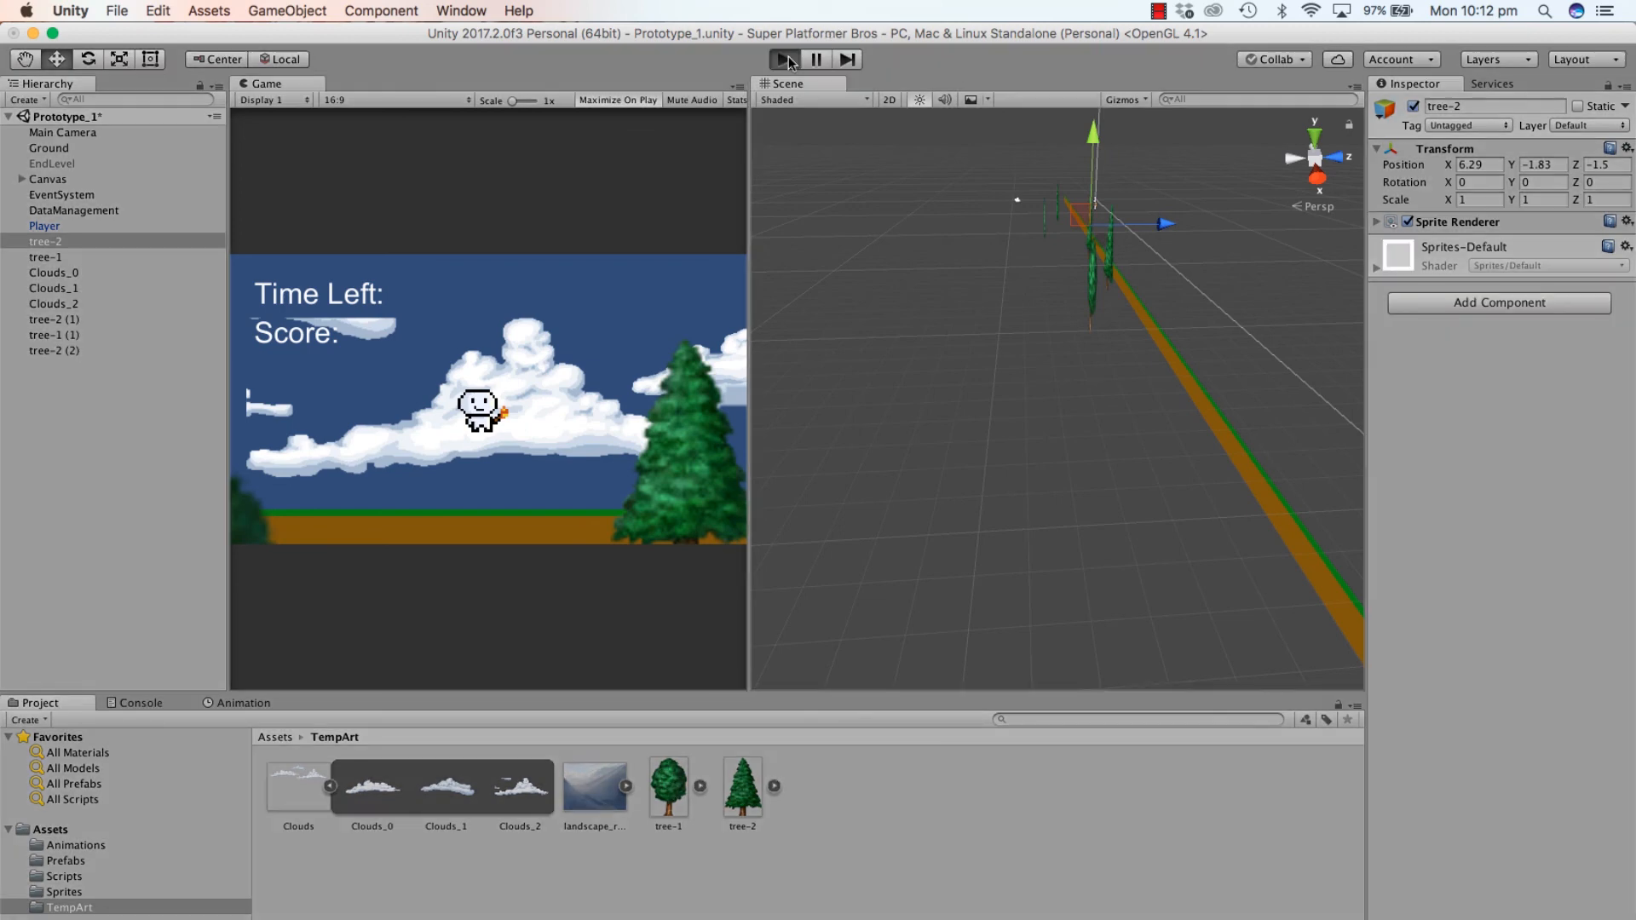
left_click(784, 60)
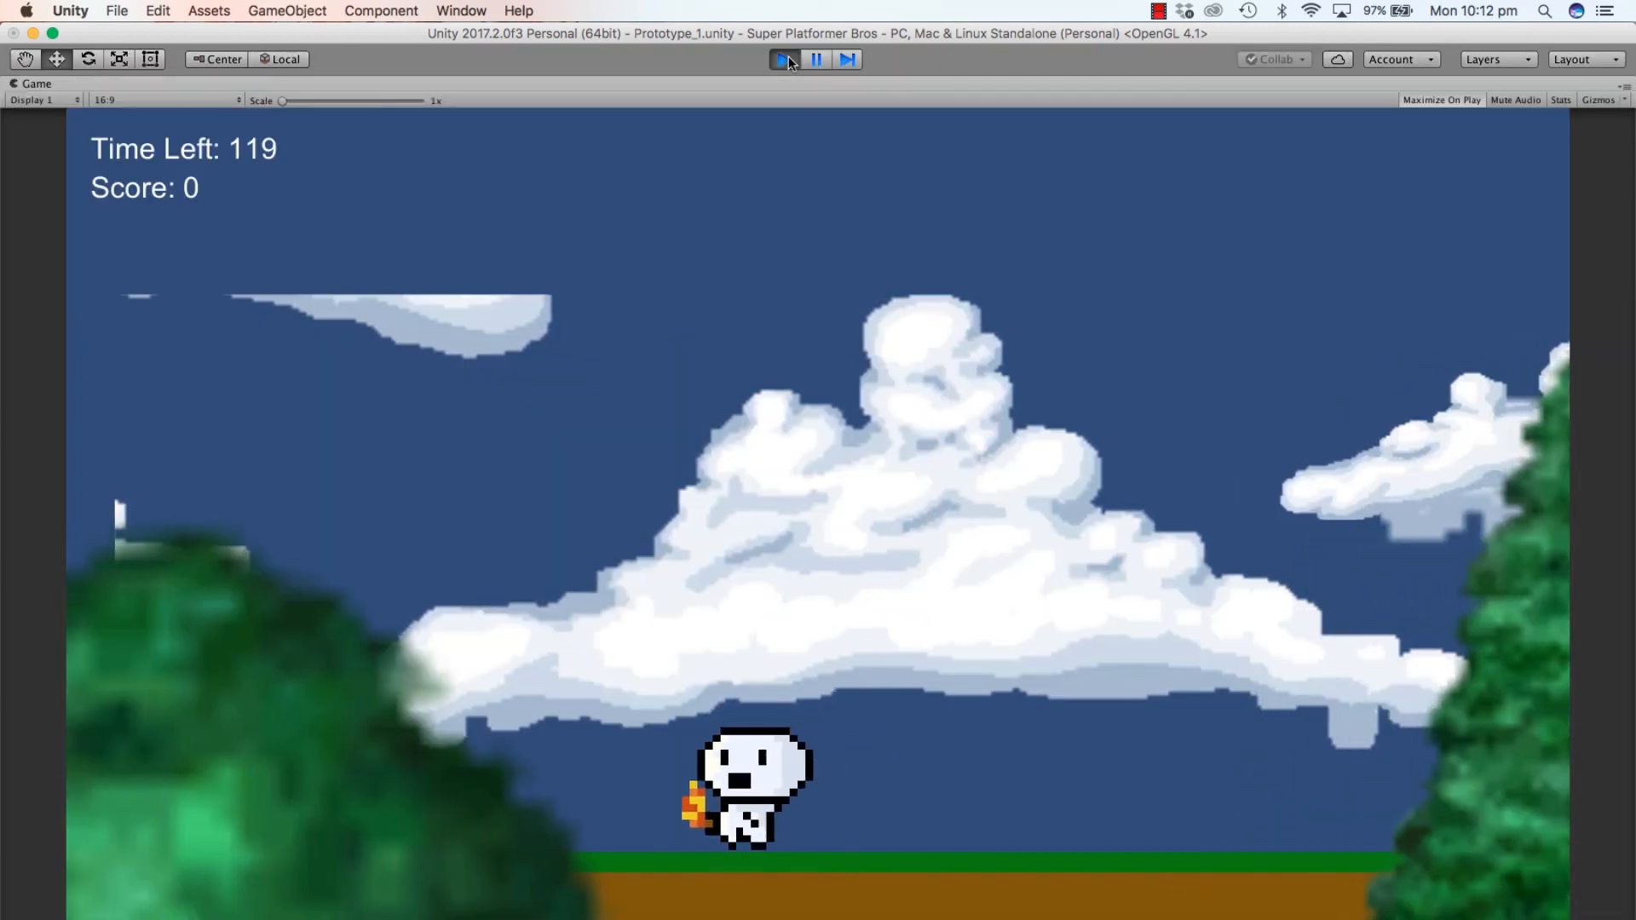
key("Right")
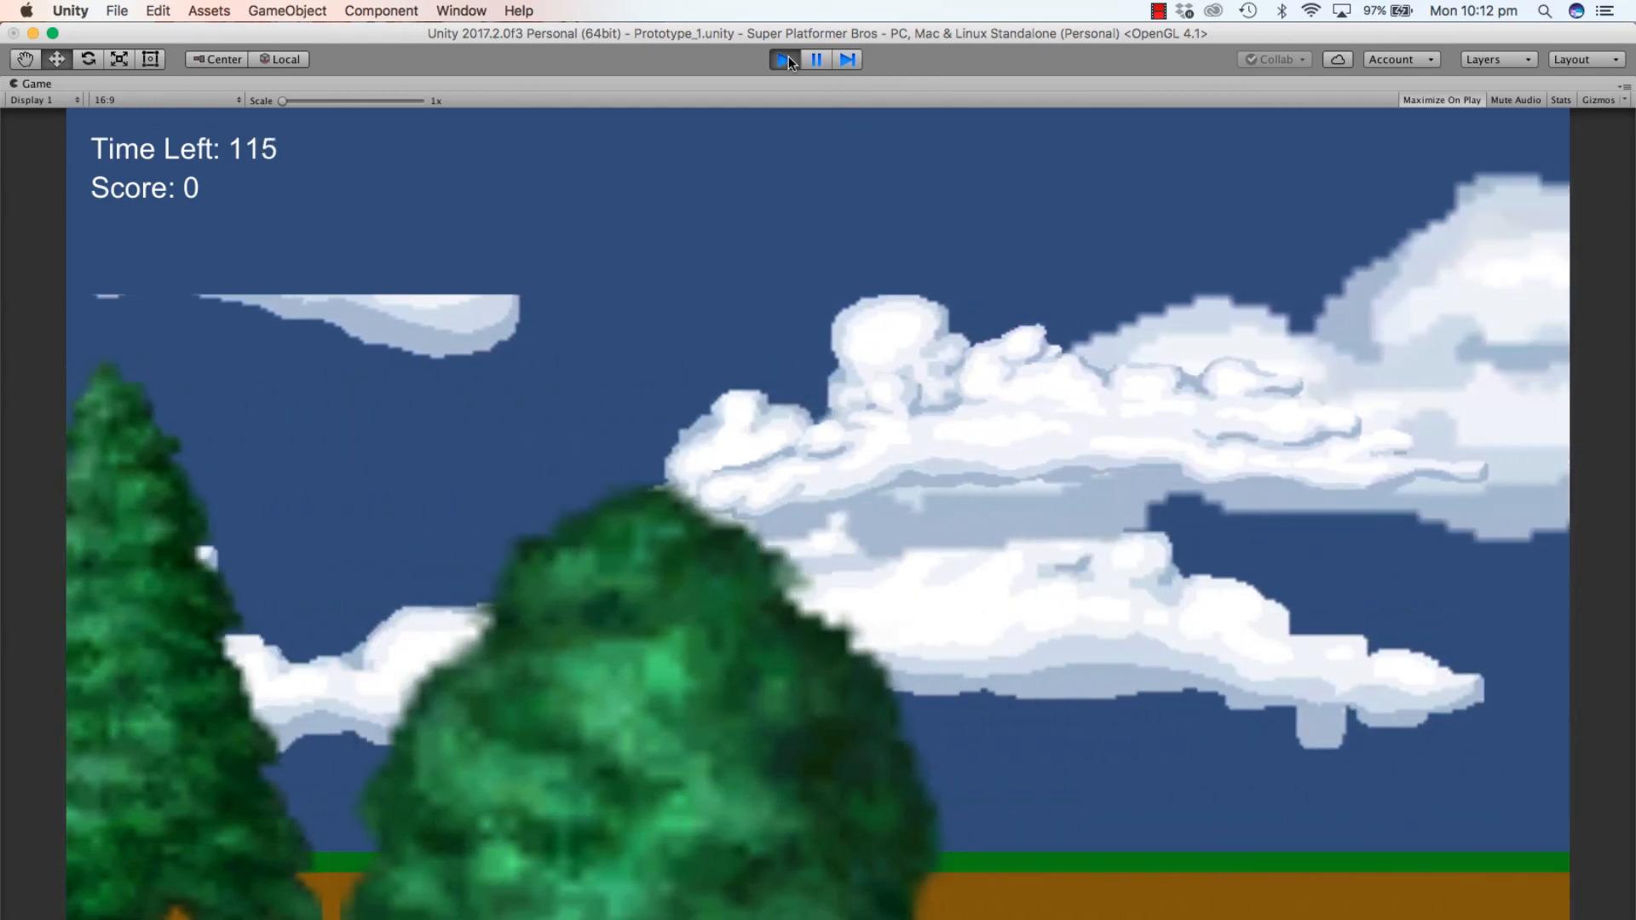
key("Left")
key("Right")
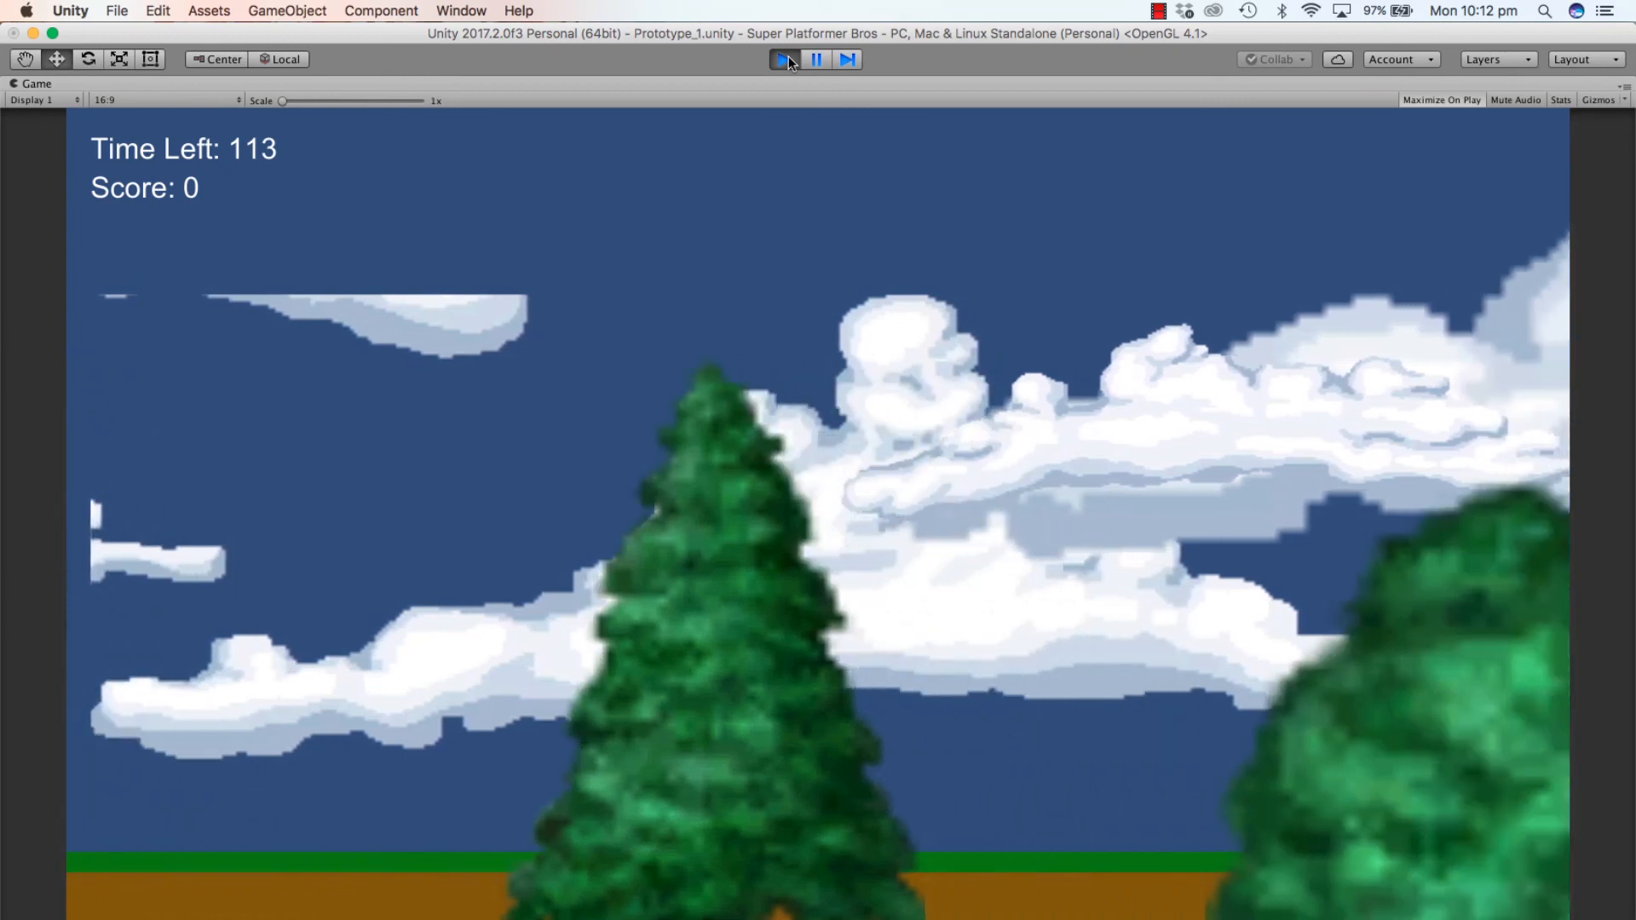
key("Left")
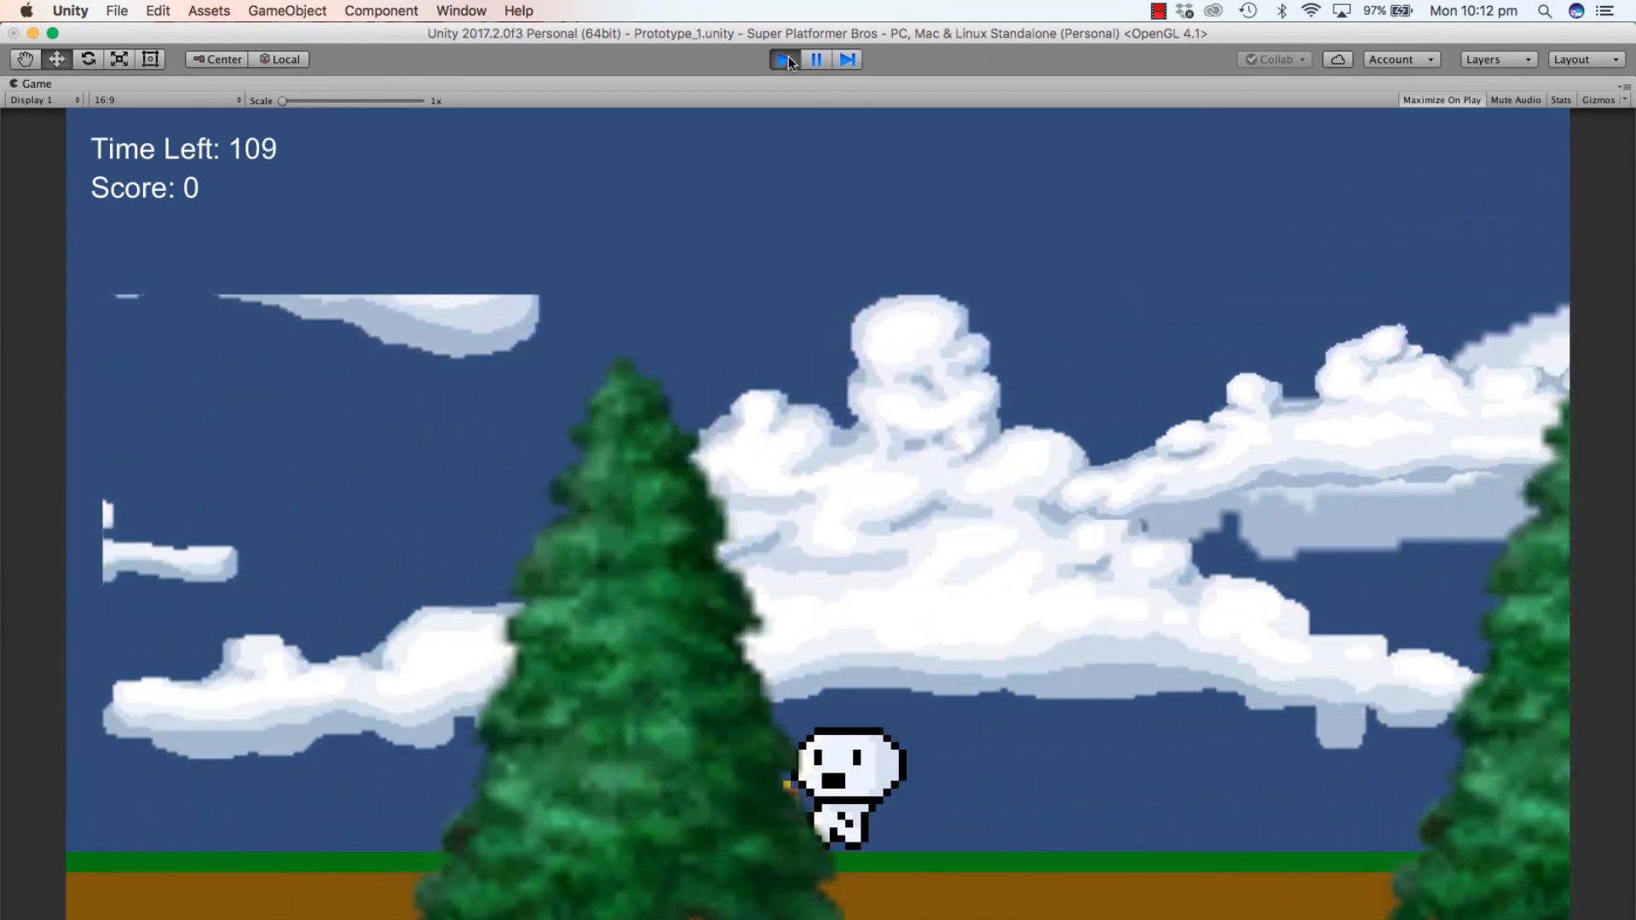
key("Right")
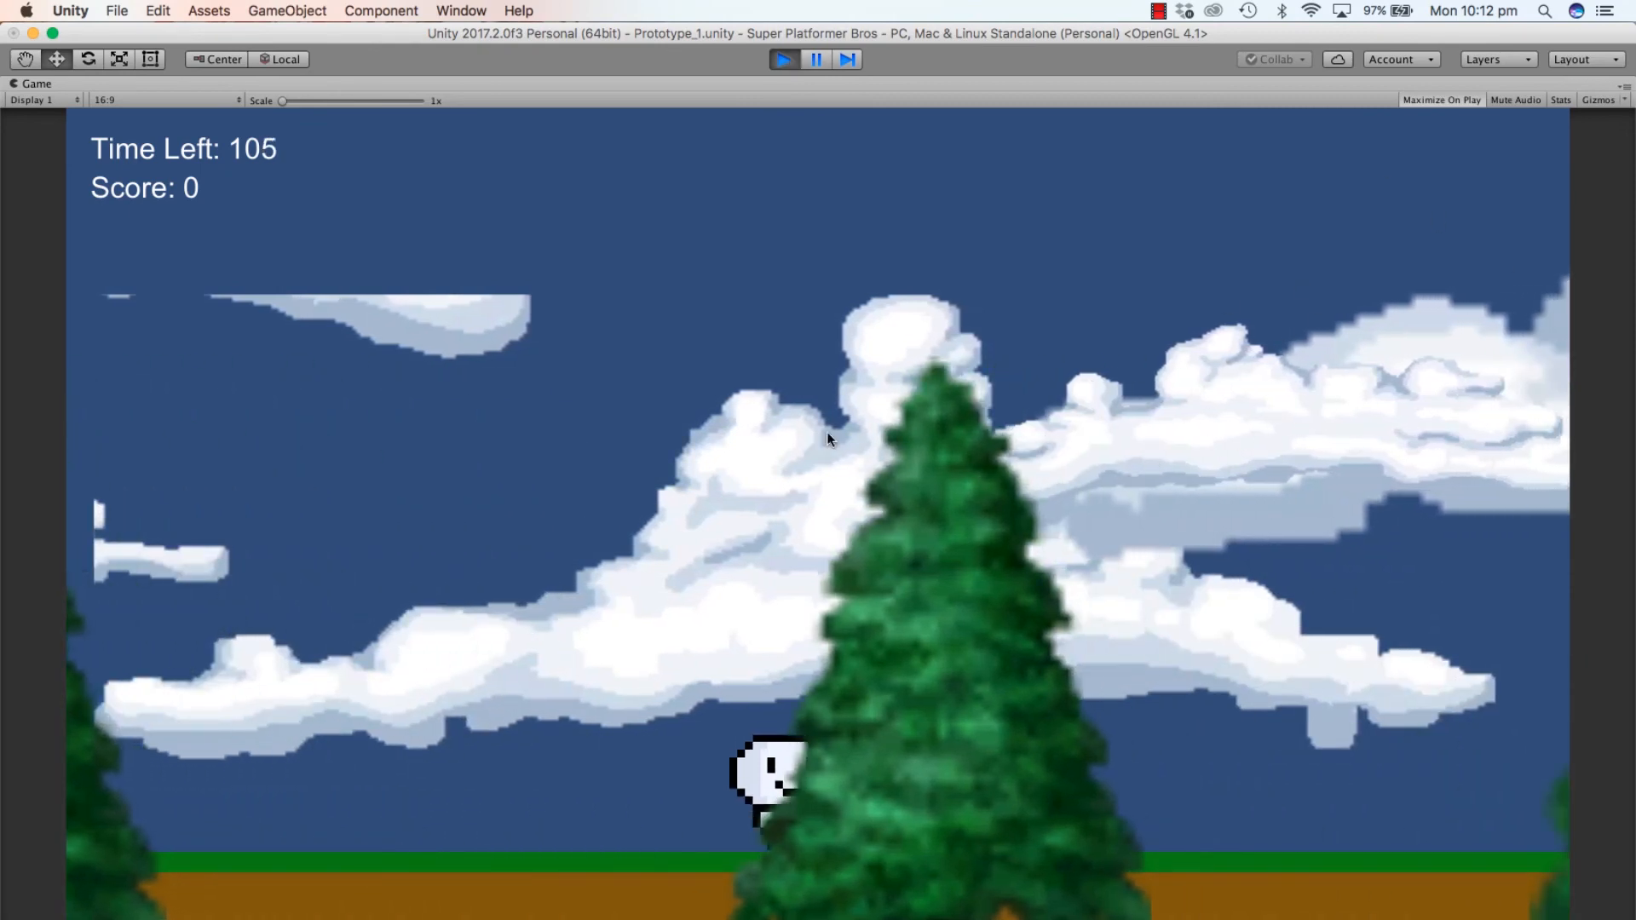
Step: Walk and jump the player back and forth across the level to check the parallax of the trees and clouds, and stop playing
key("Right")
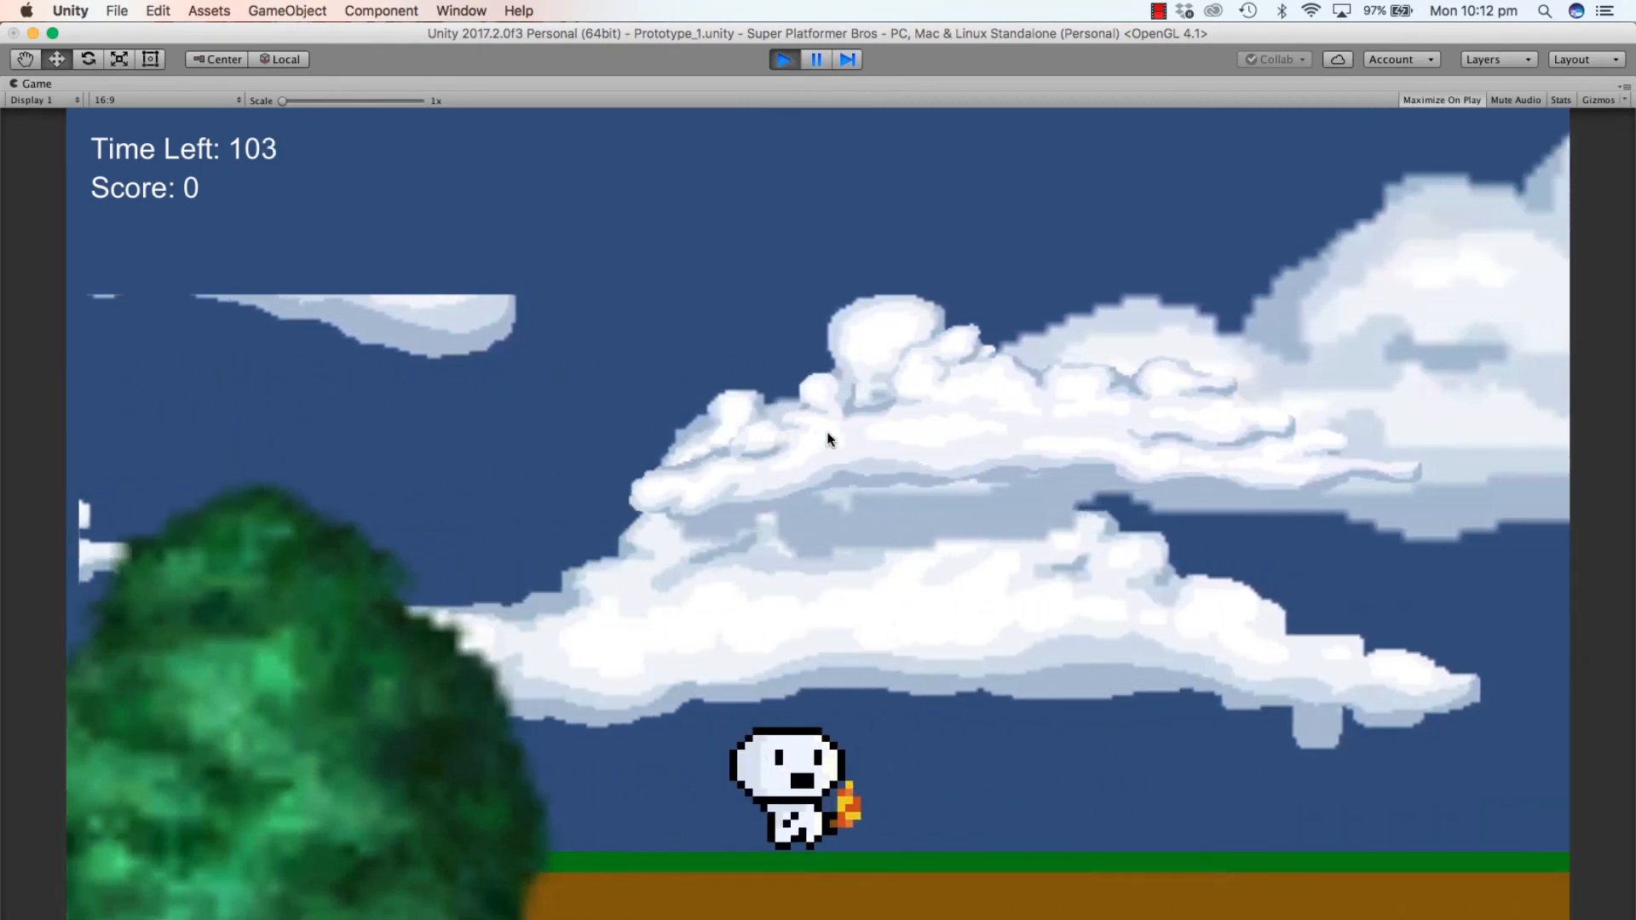
key("Right")
key("Left")
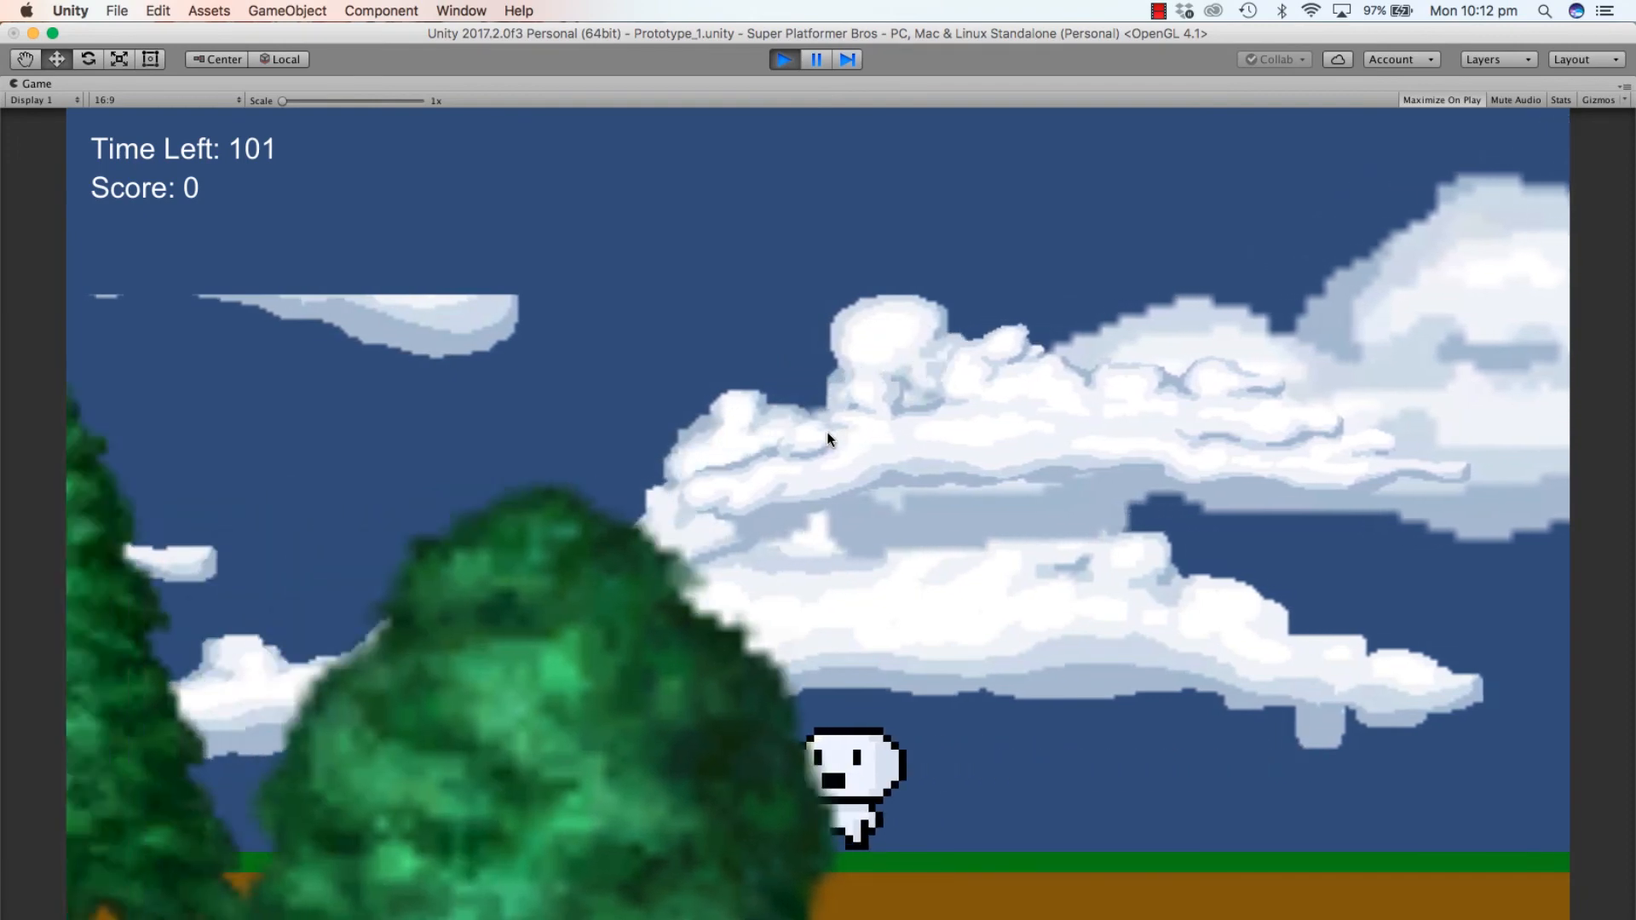
key("Right")
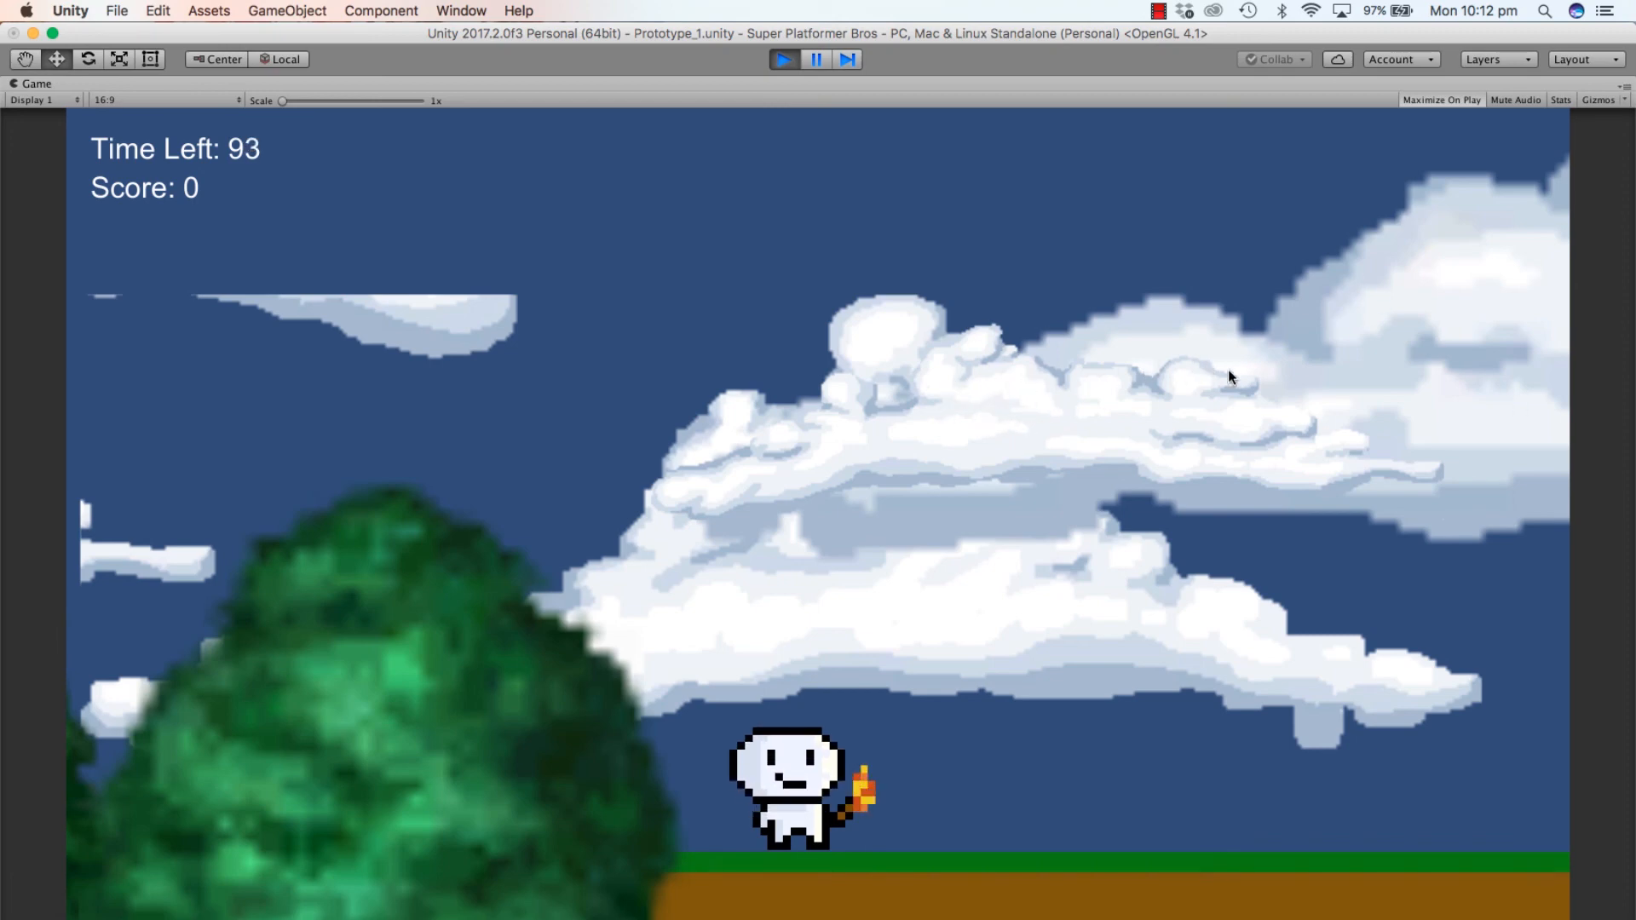
key("Left")
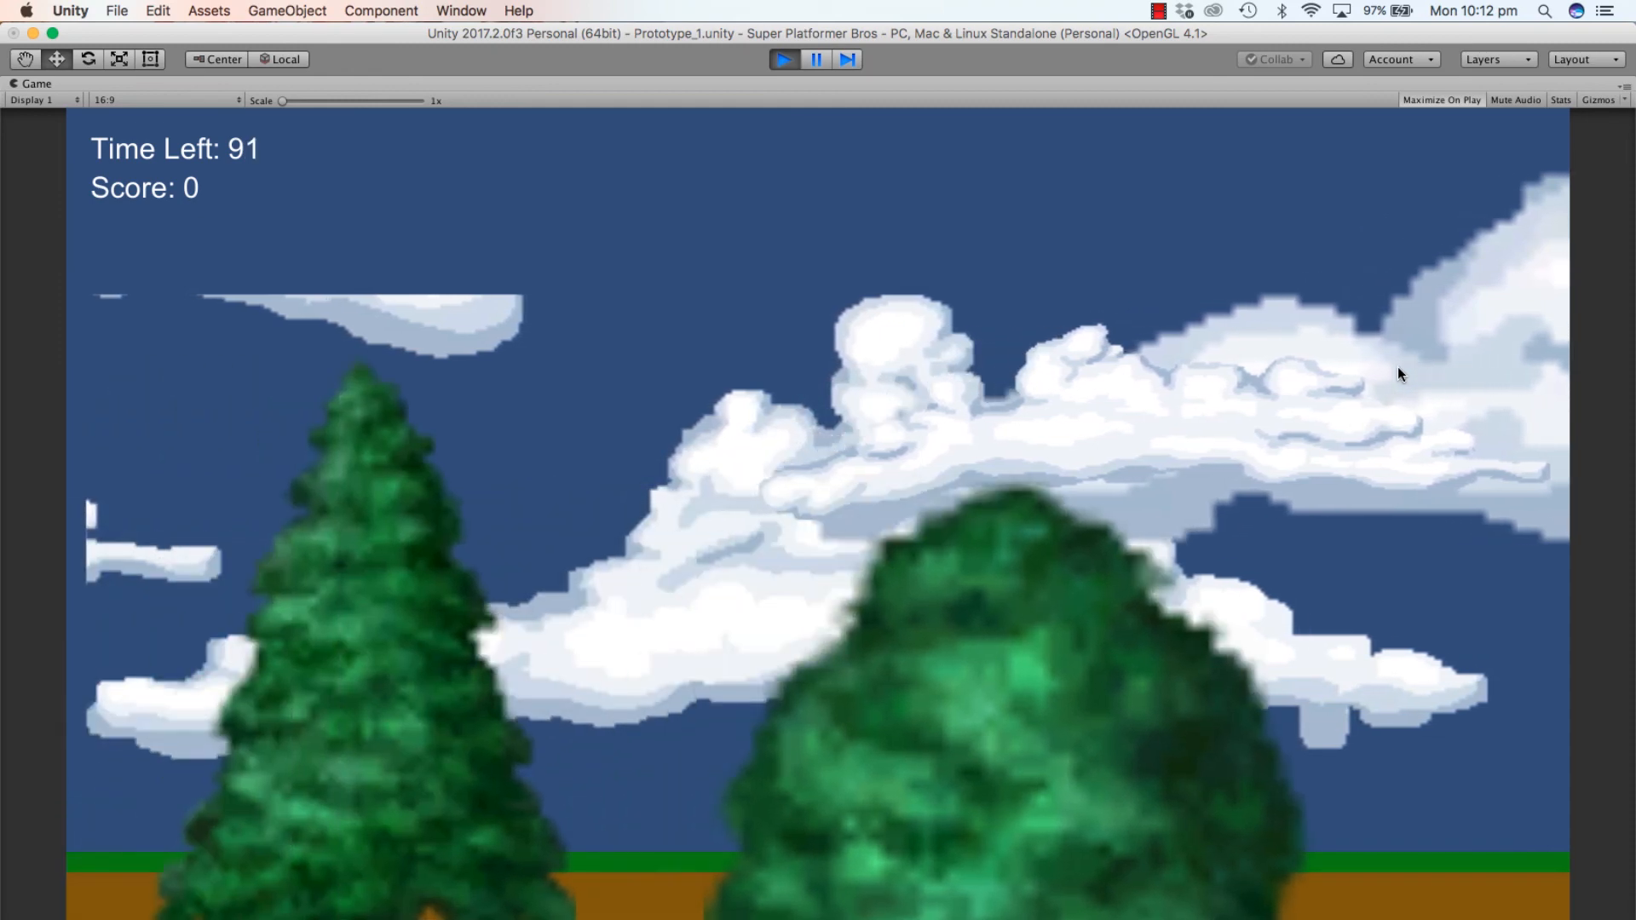
key("Right")
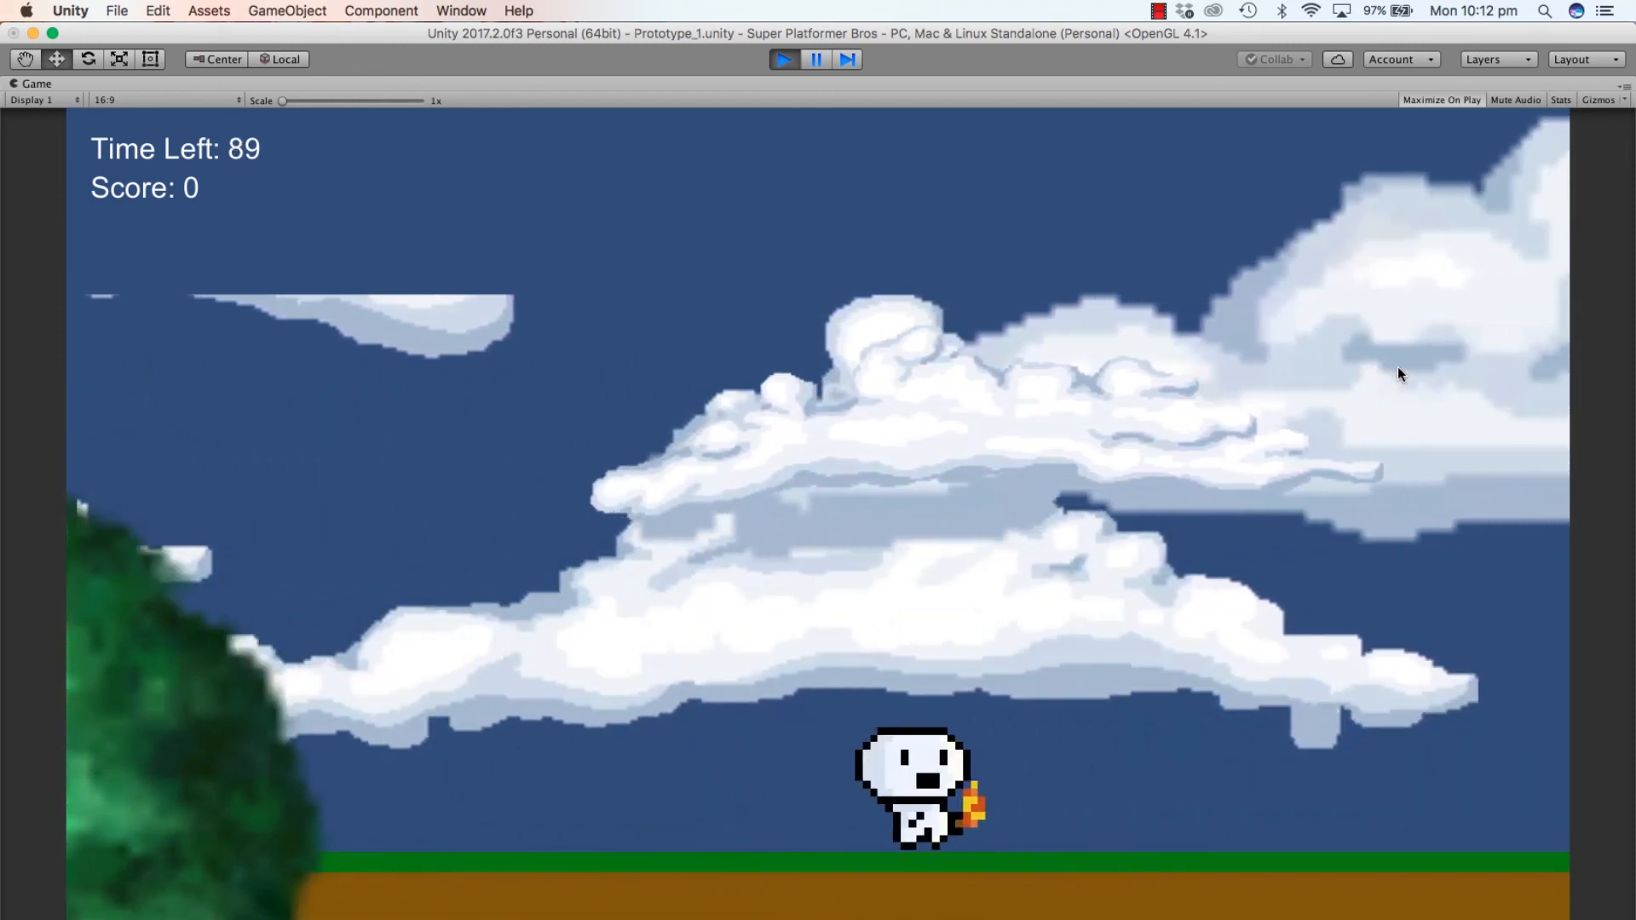
key("Left")
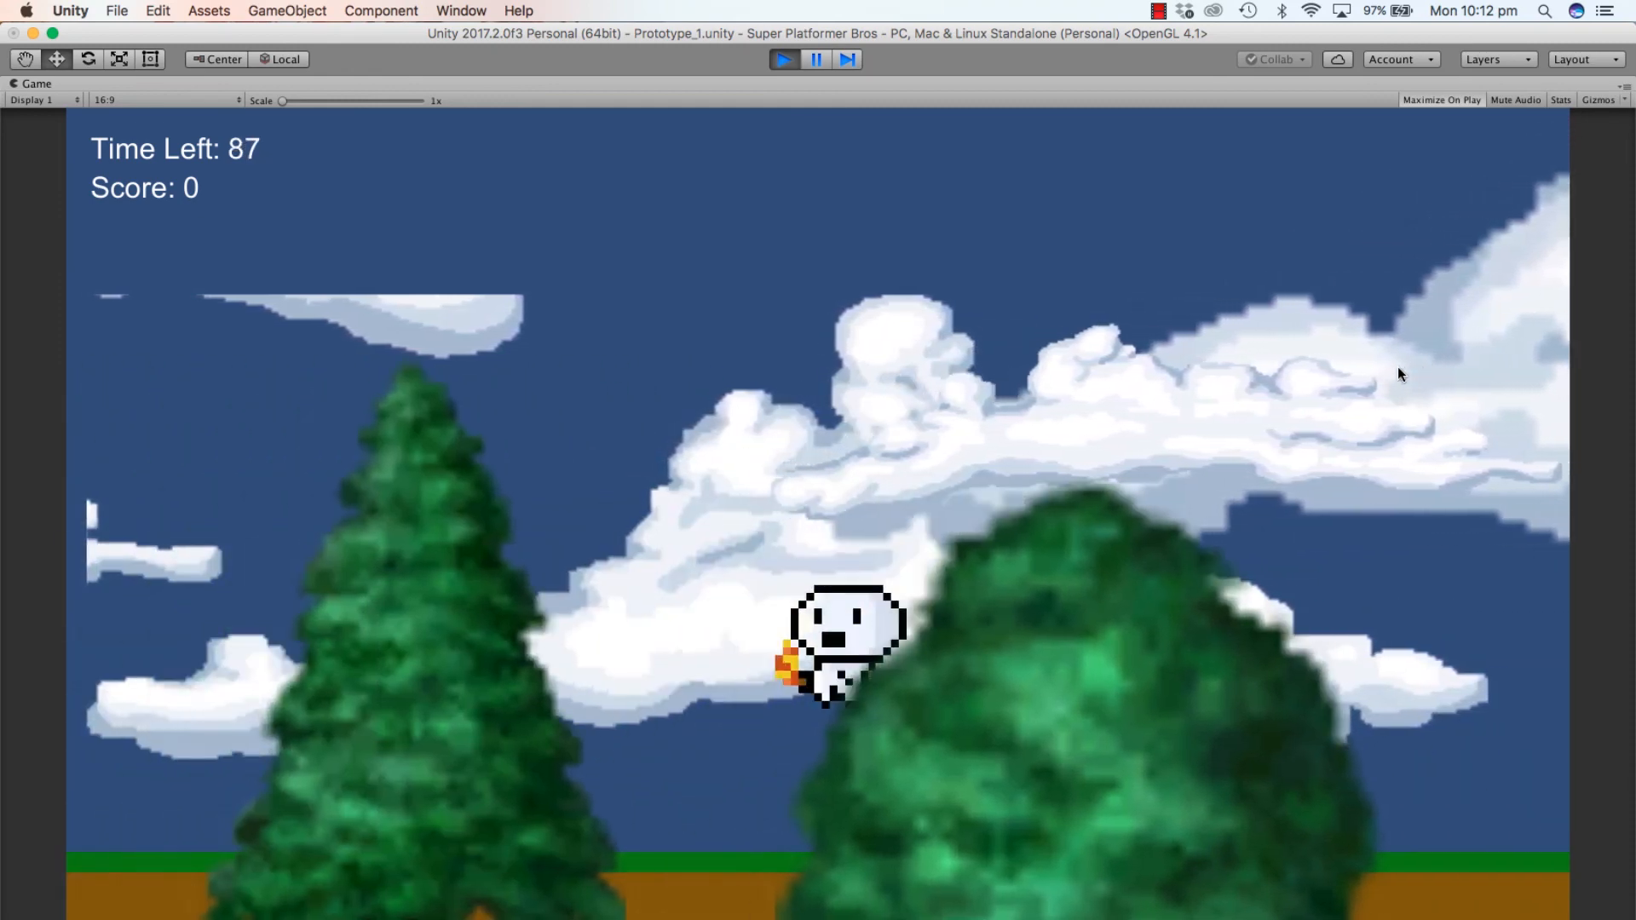
key("Left")
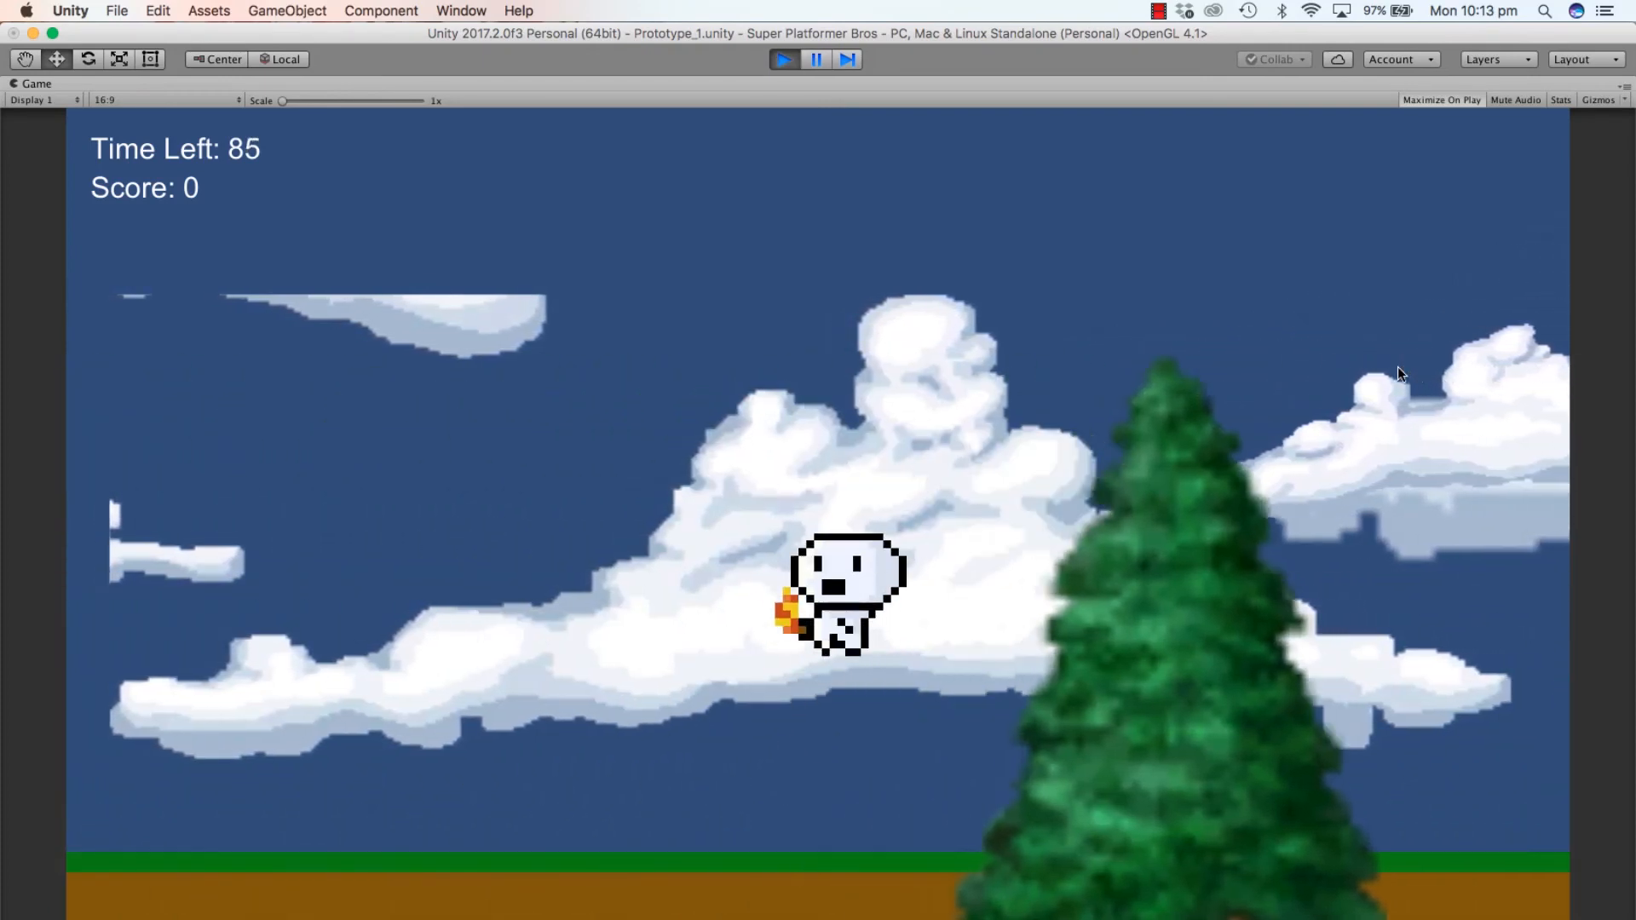
key("Right")
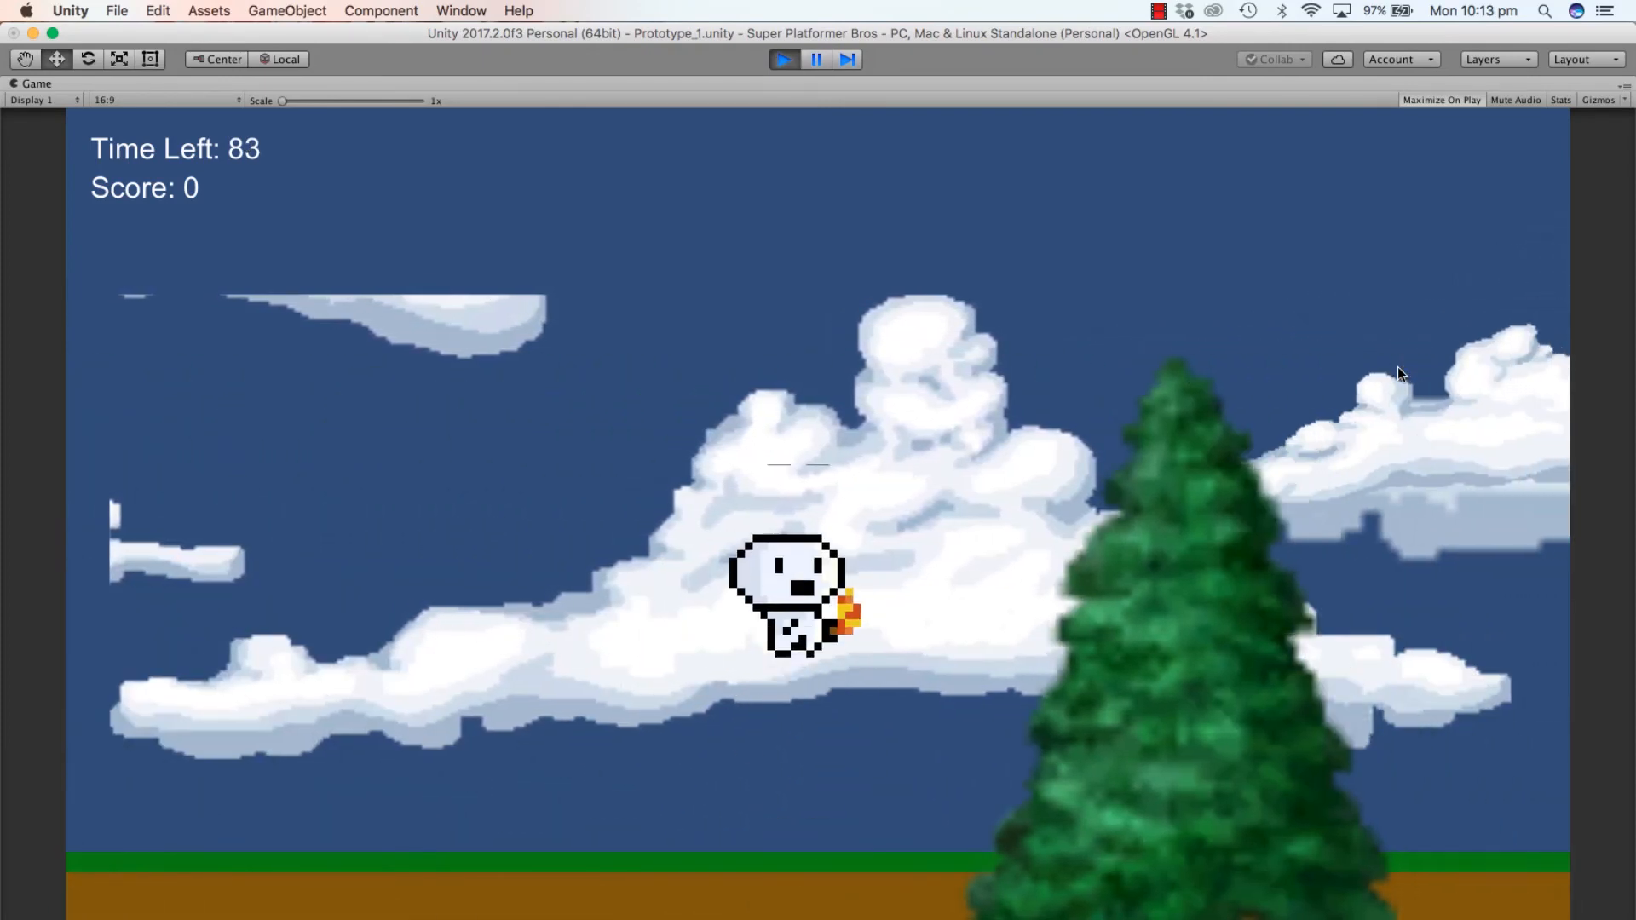
key("Right")
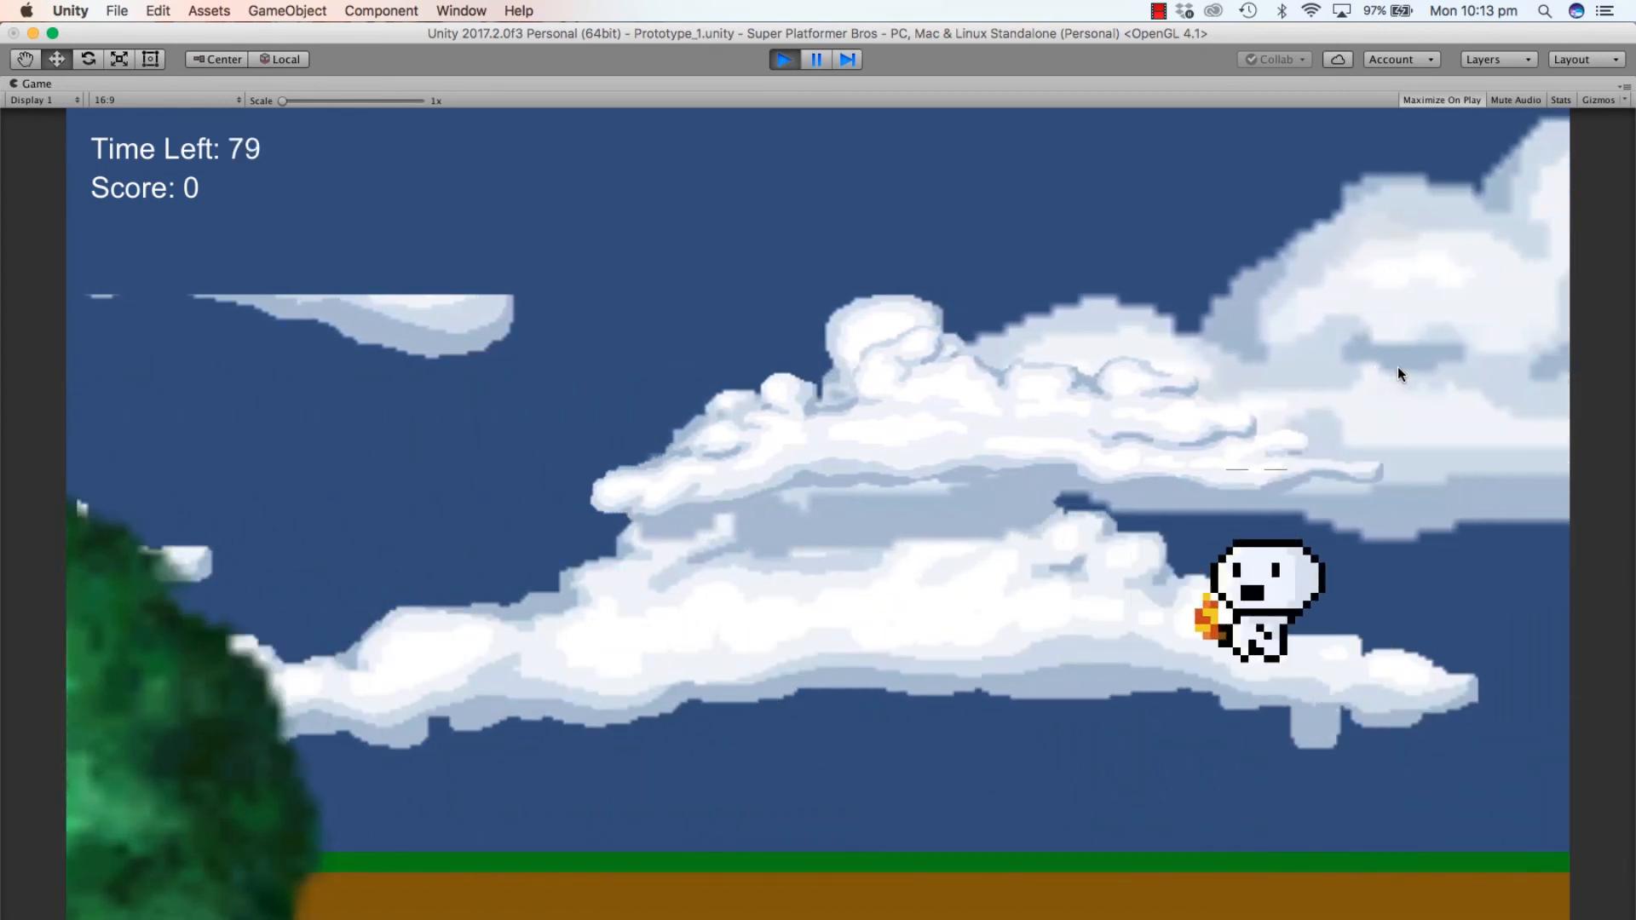
key("Left")
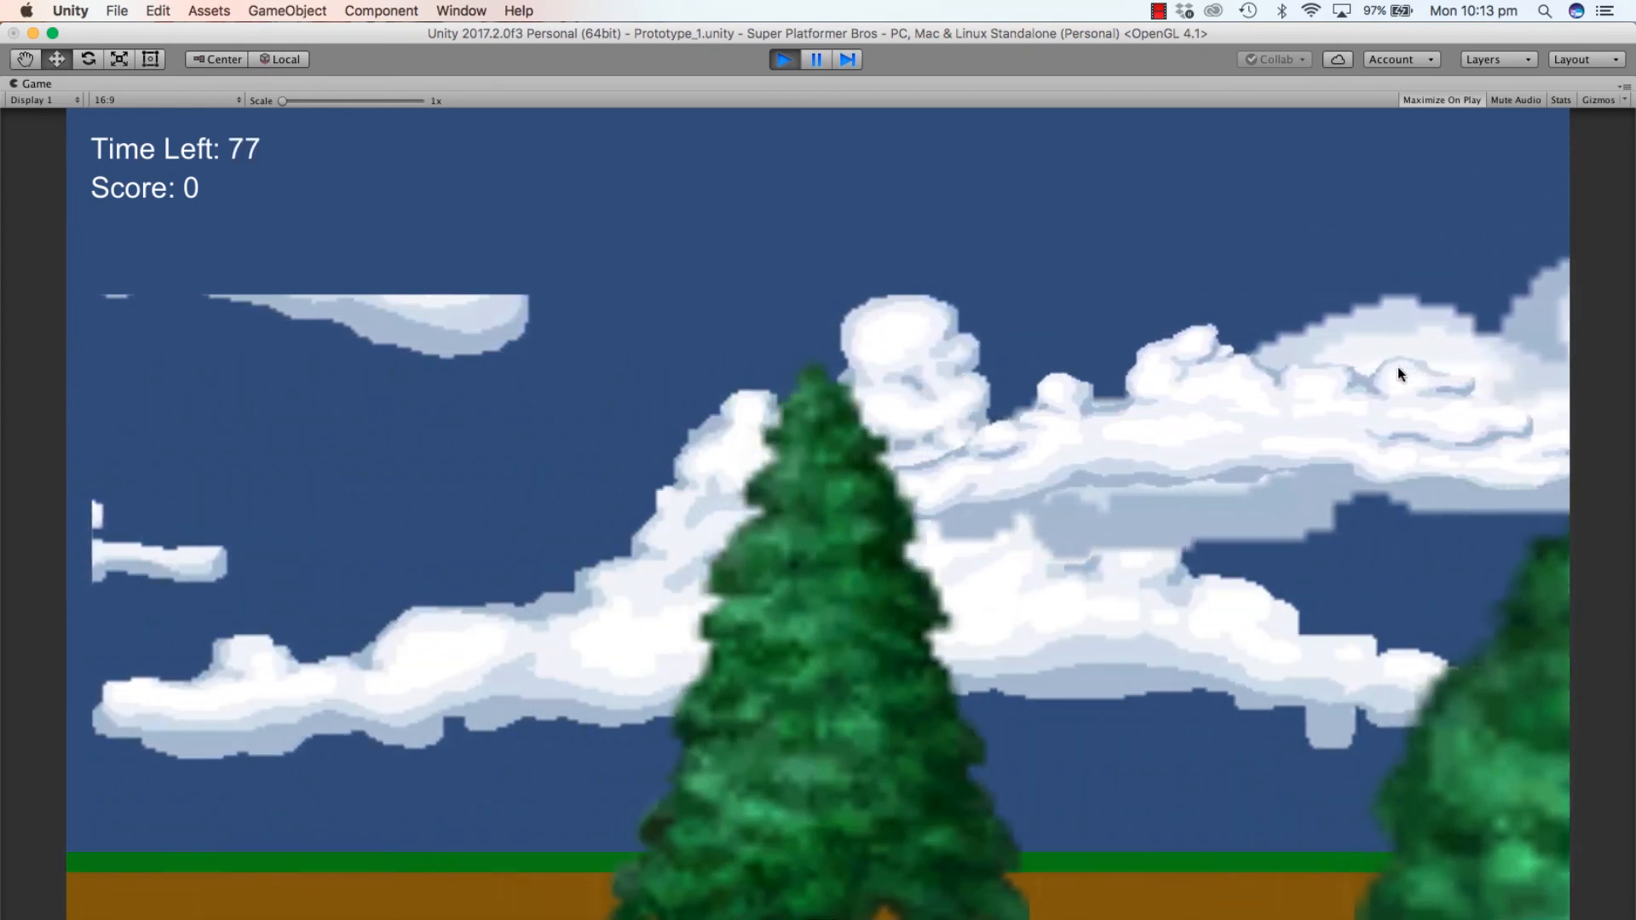
key("Left")
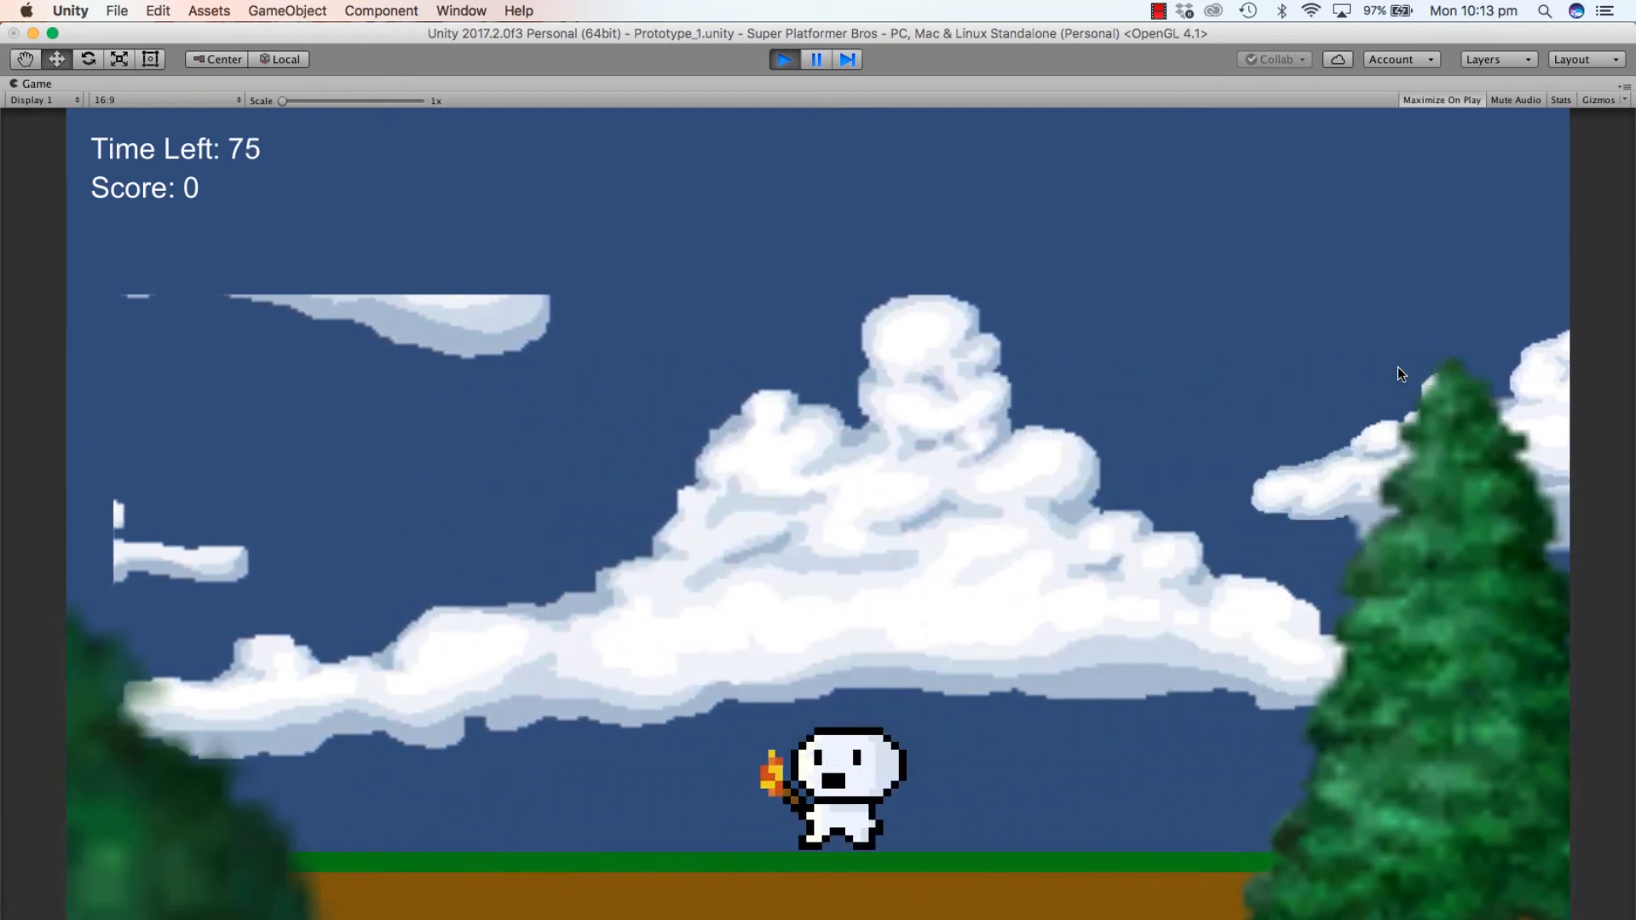
key("Right")
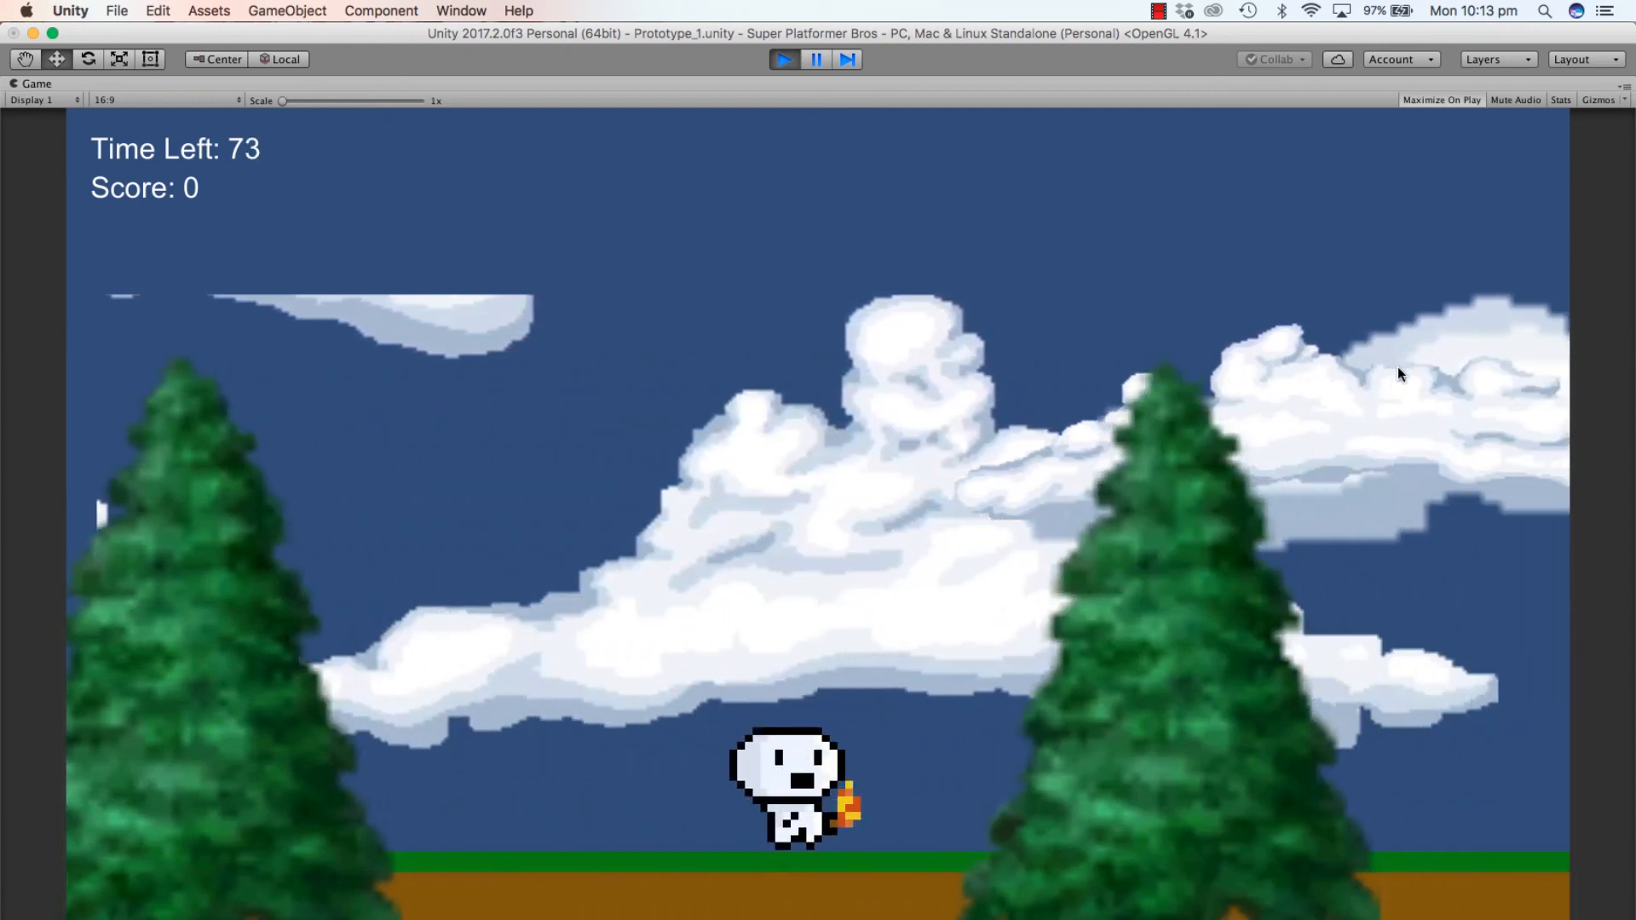
key("Right")
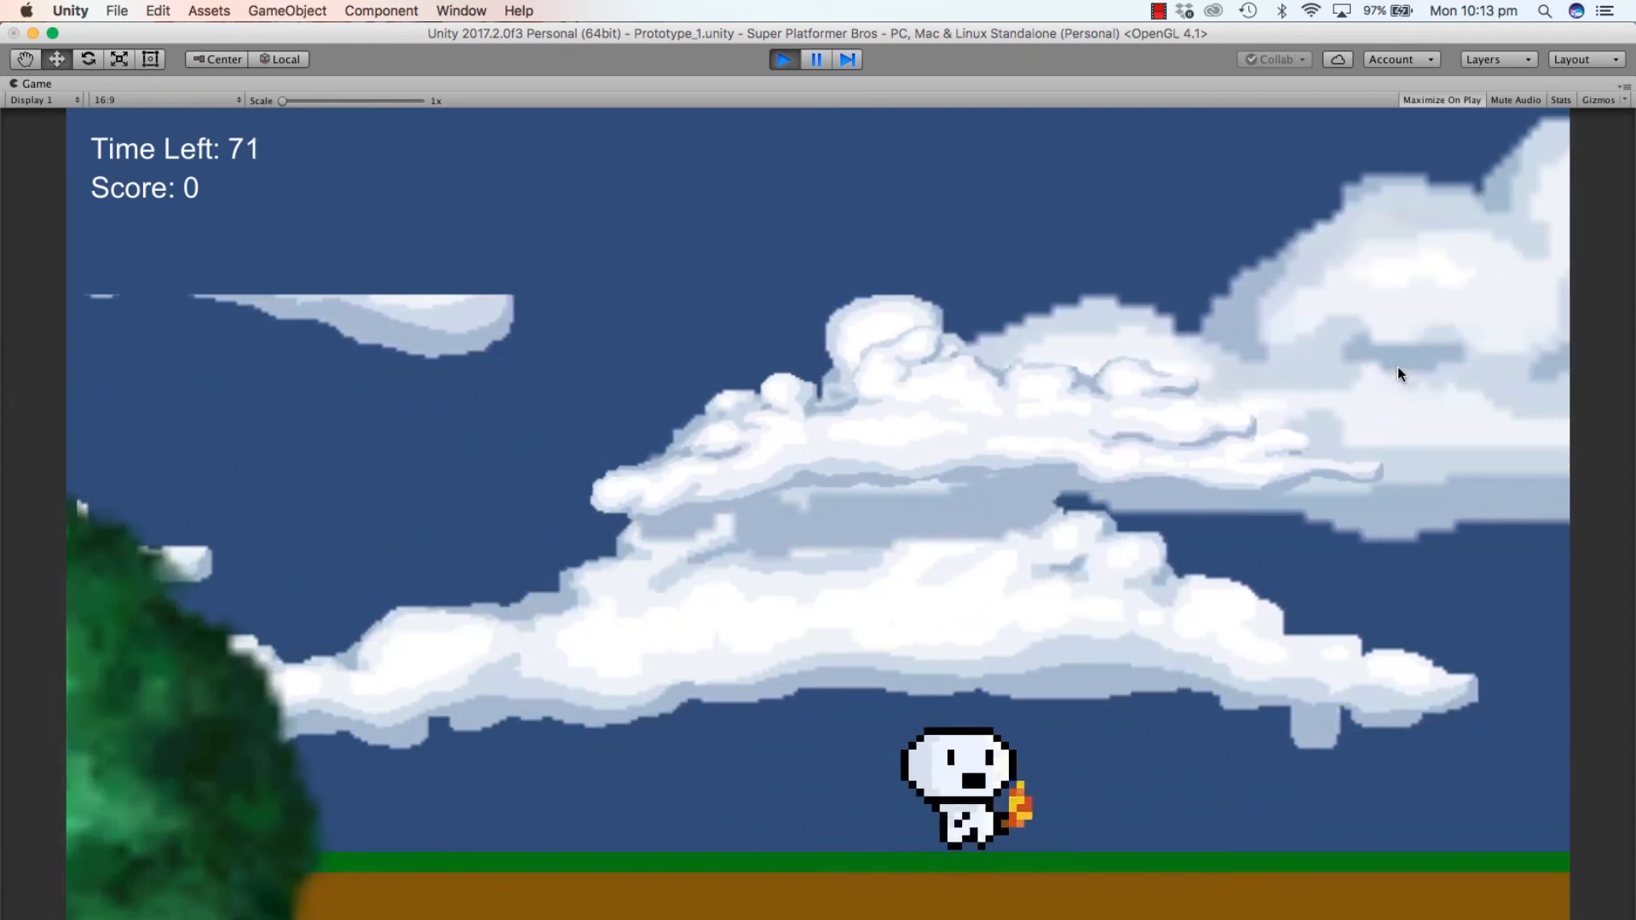
key("Left")
key("space")
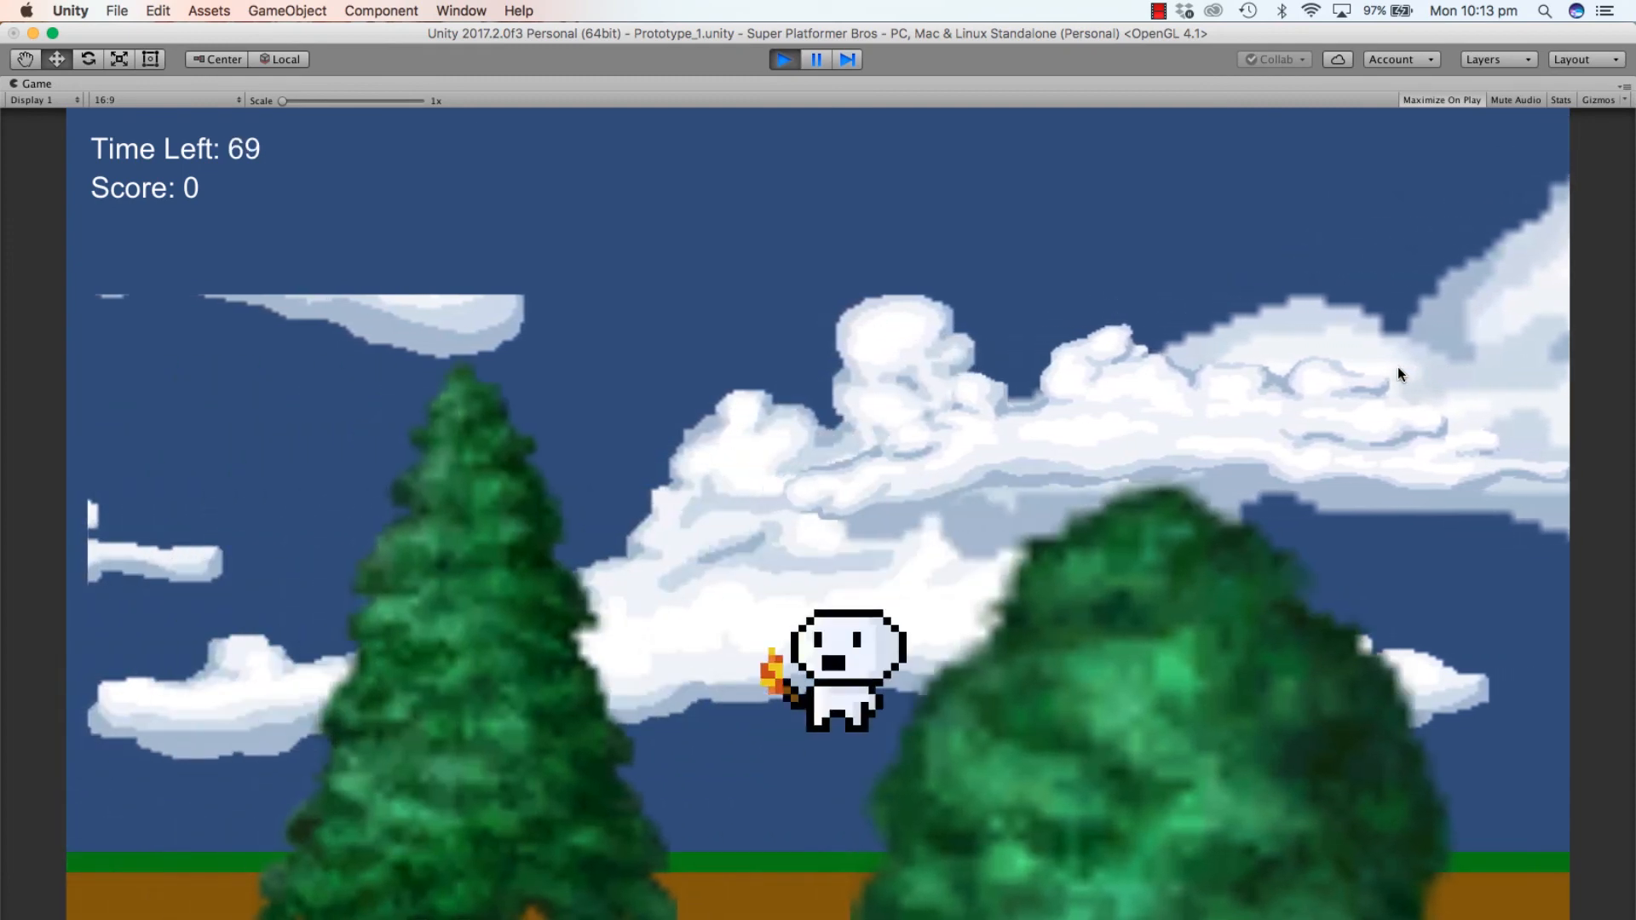
key("Left")
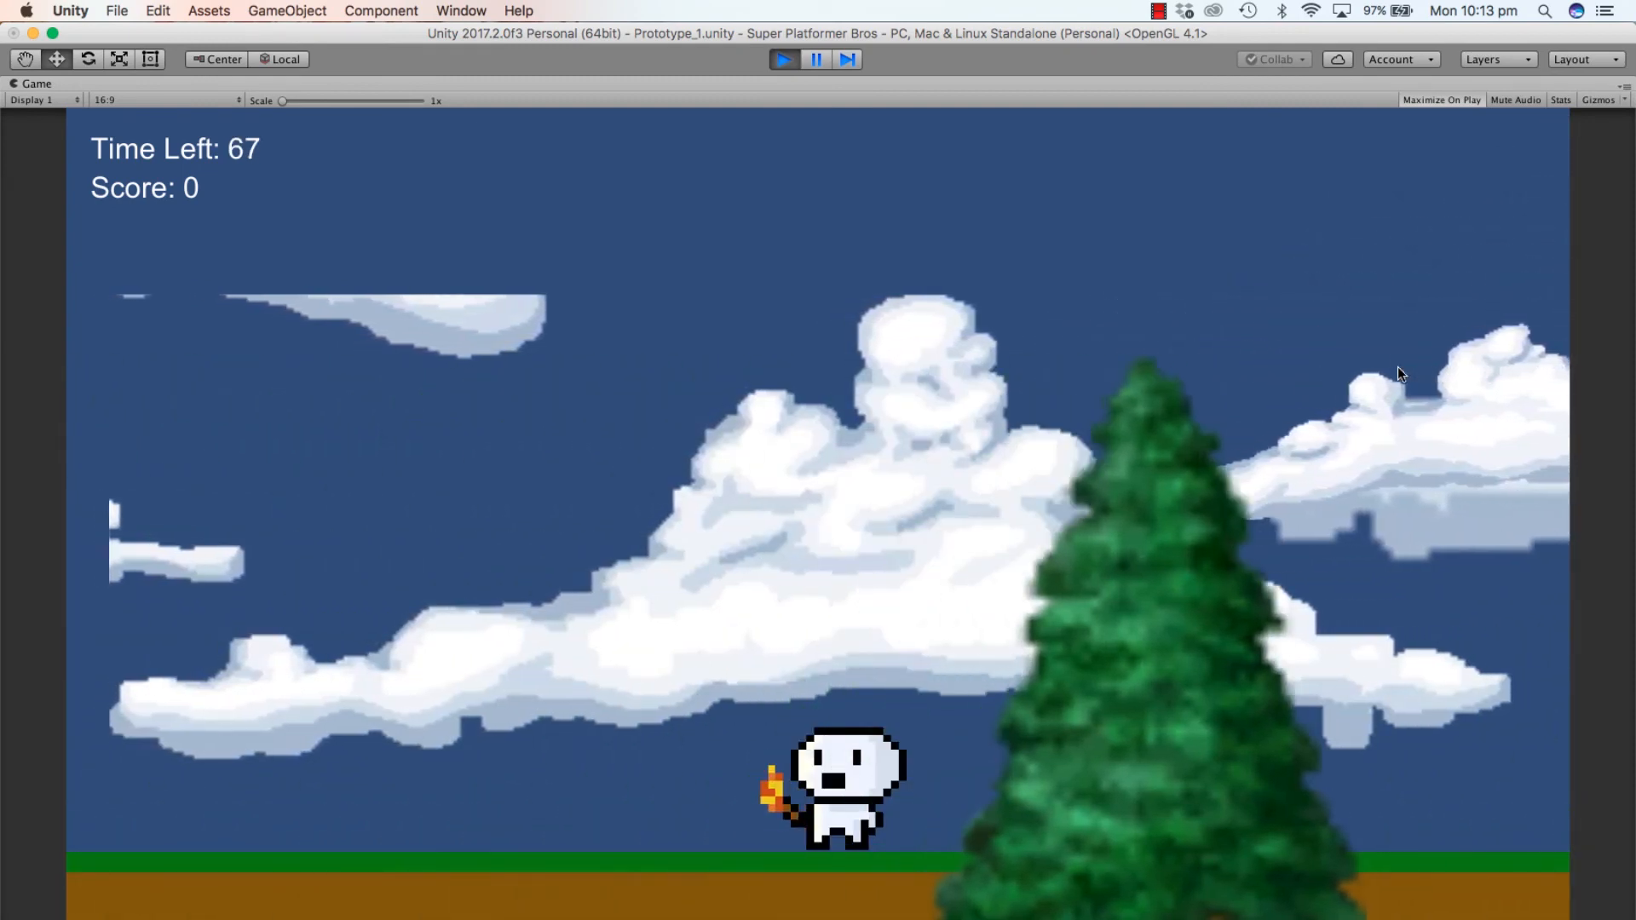
key("Right")
key("Right")
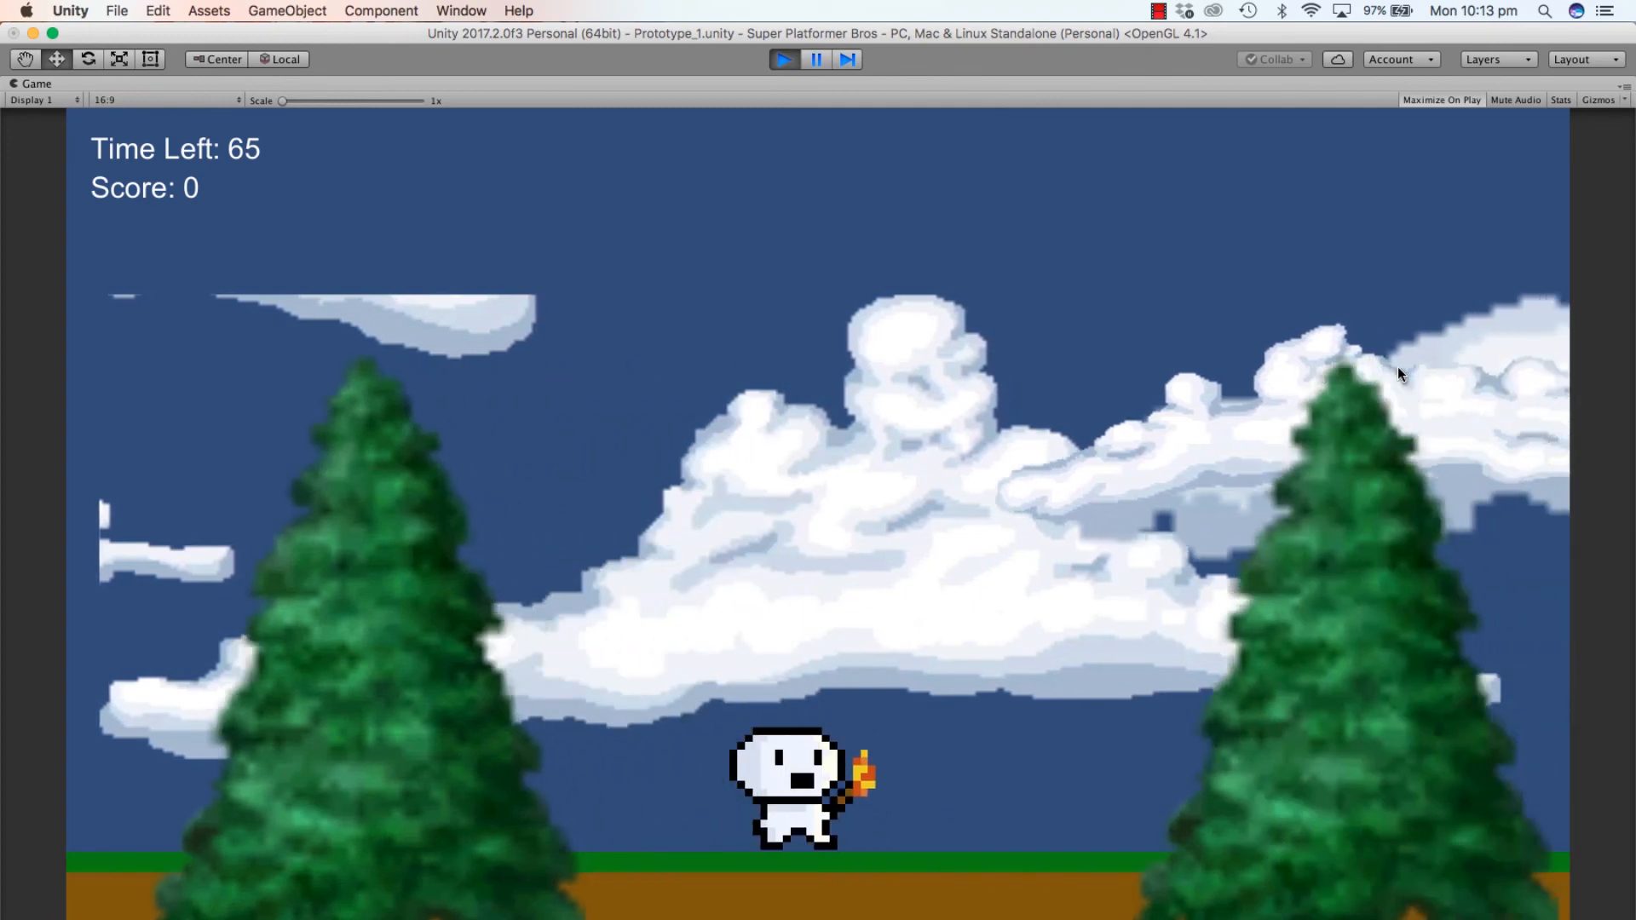
key("Right")
key("space")
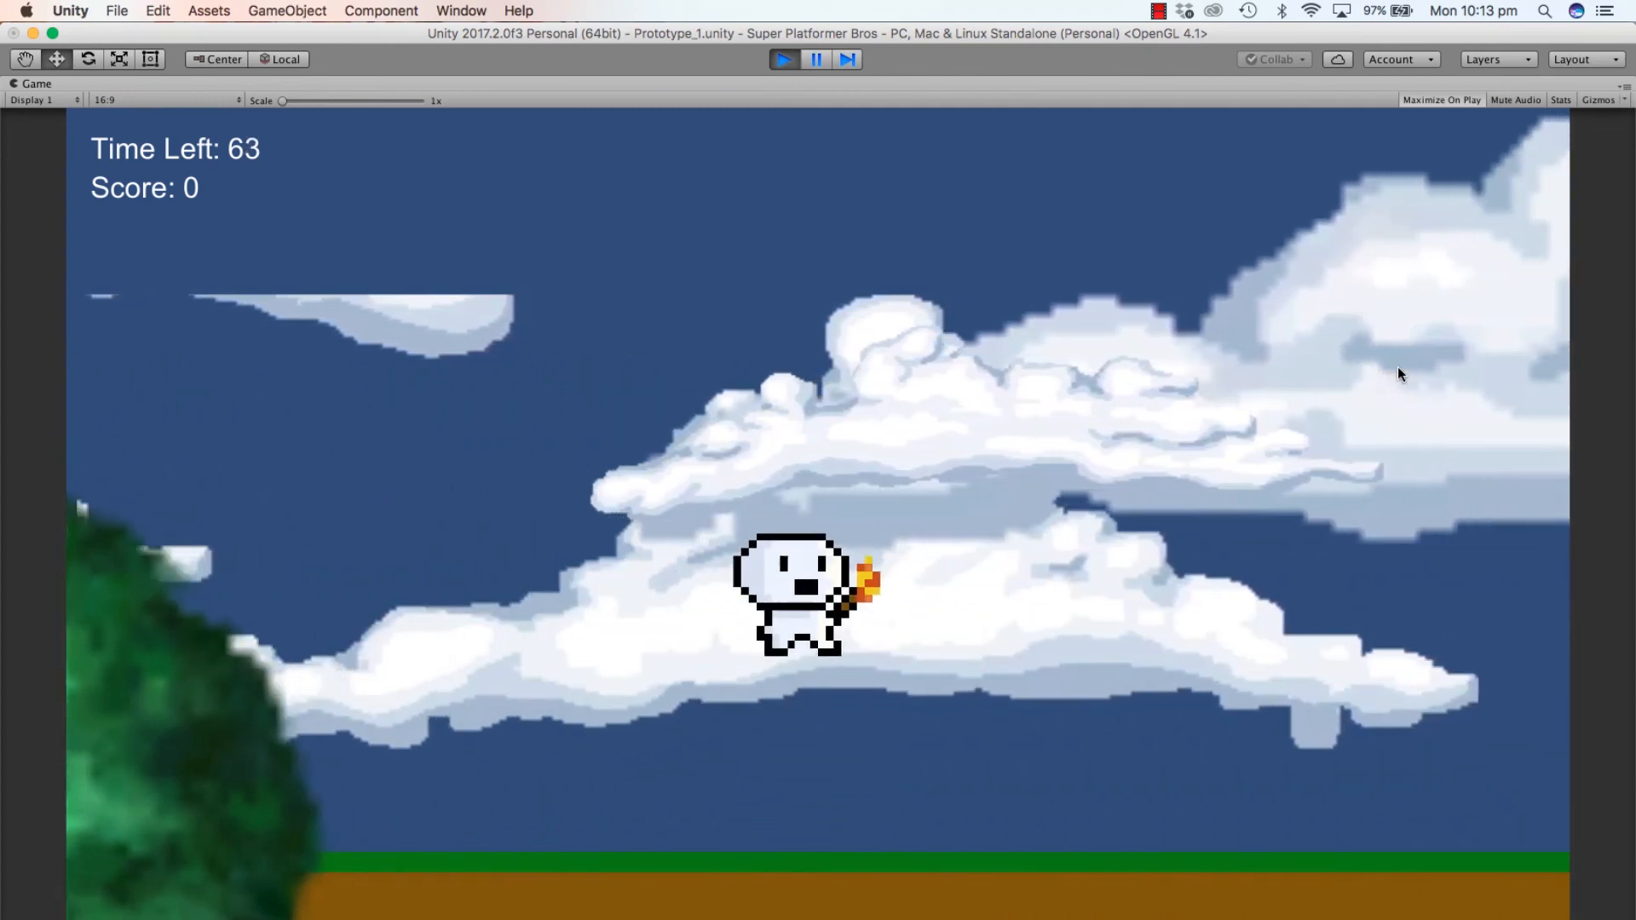
key("Left")
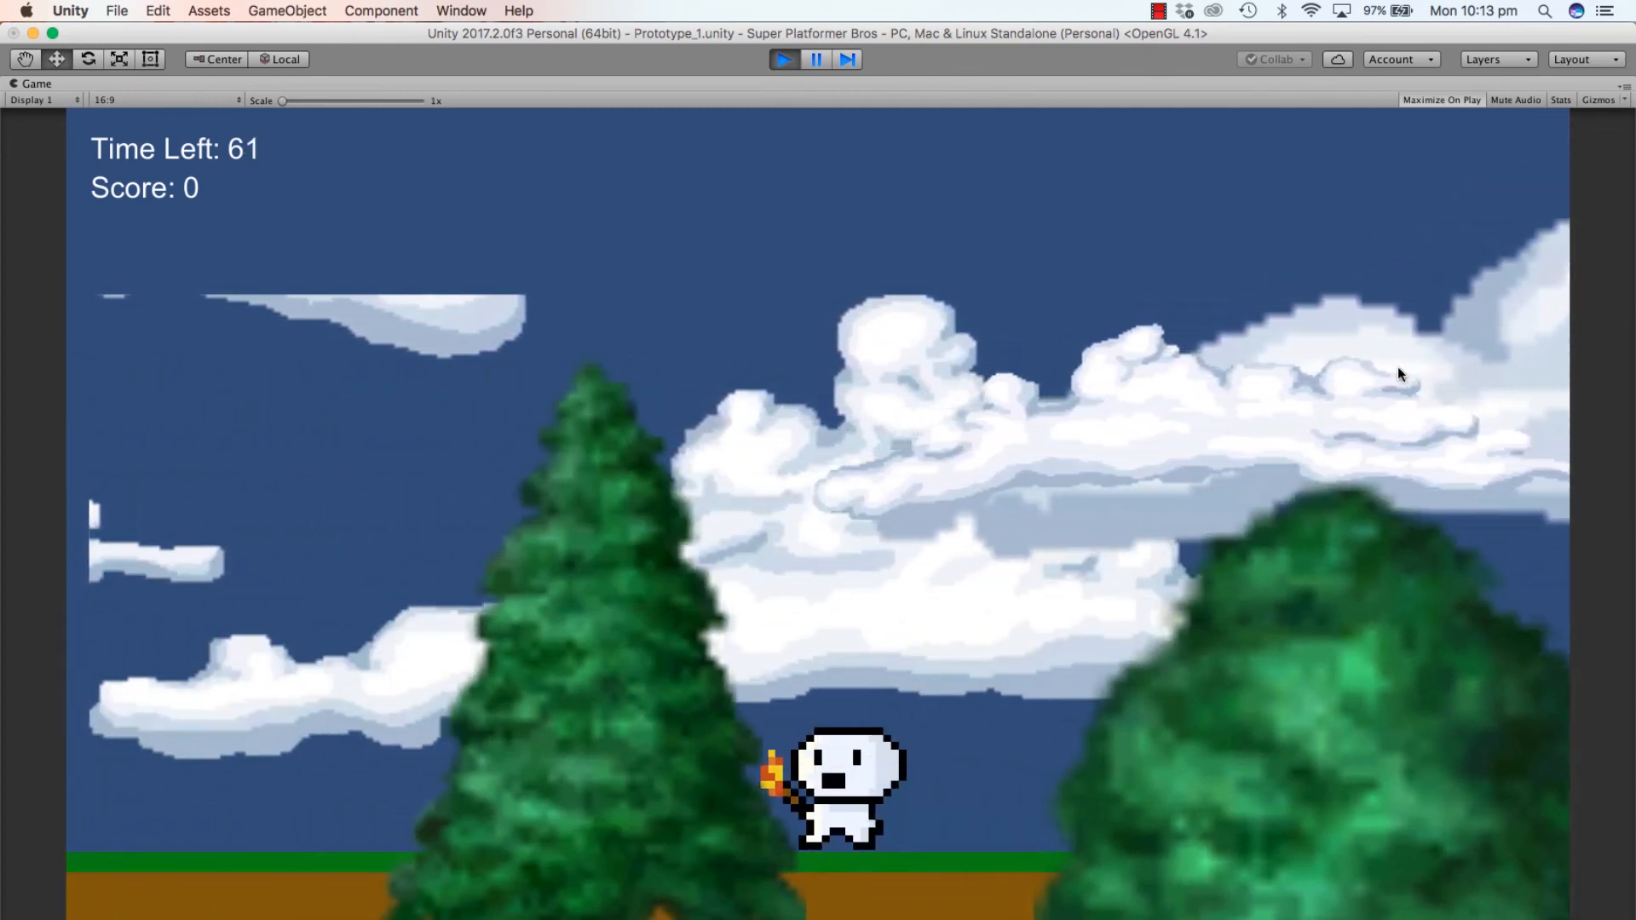
key("Right")
key("Left")
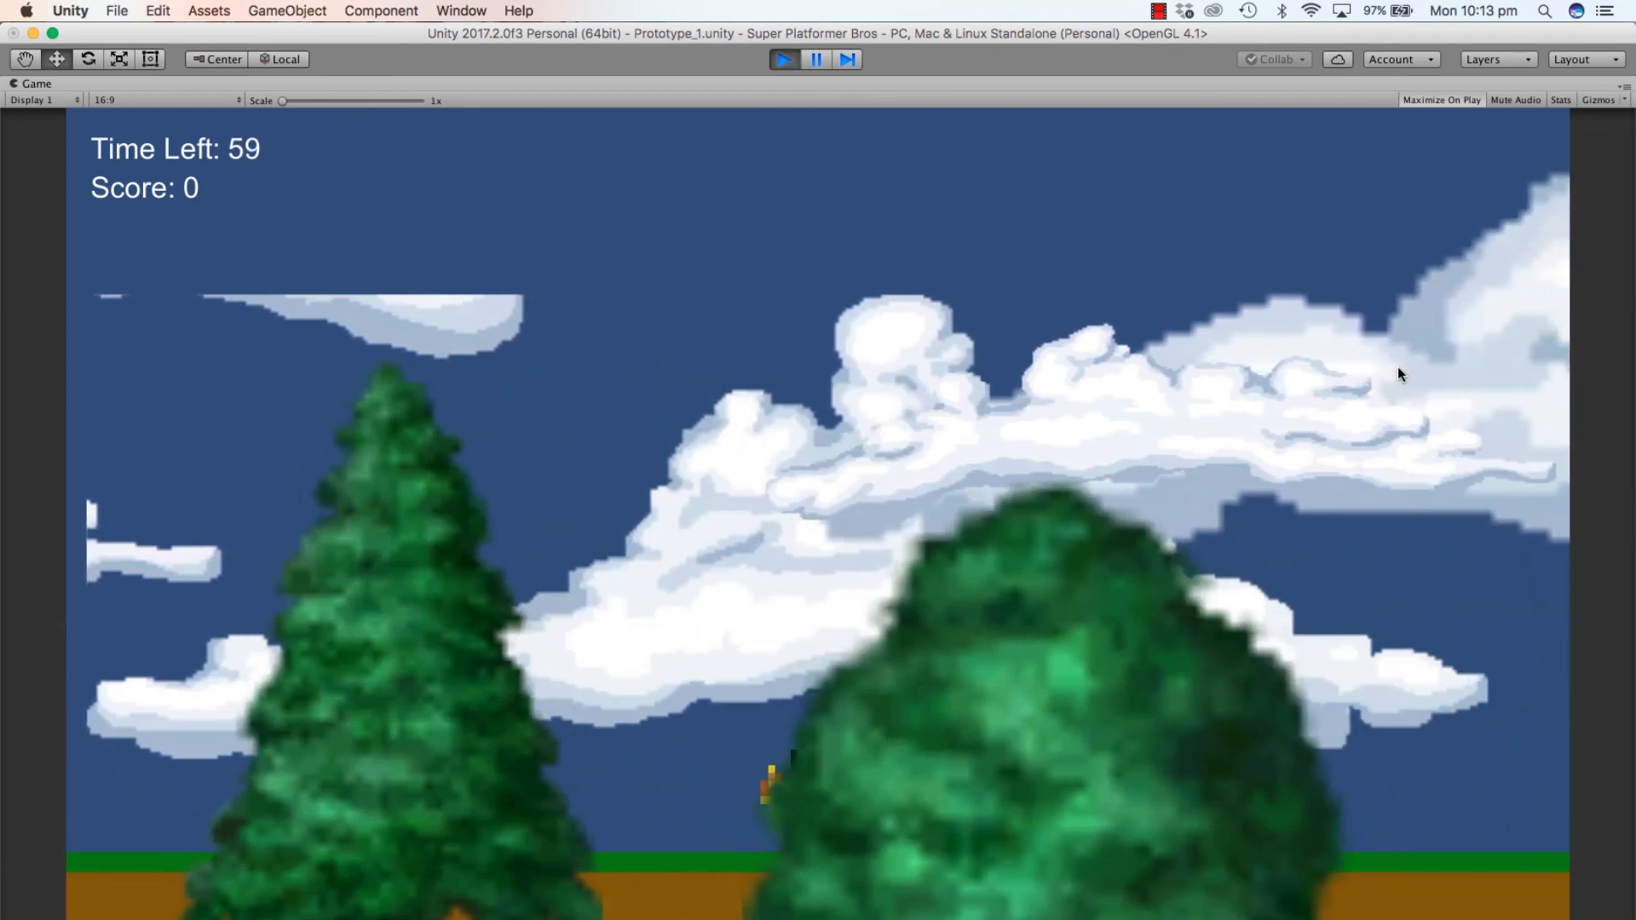
key("Right")
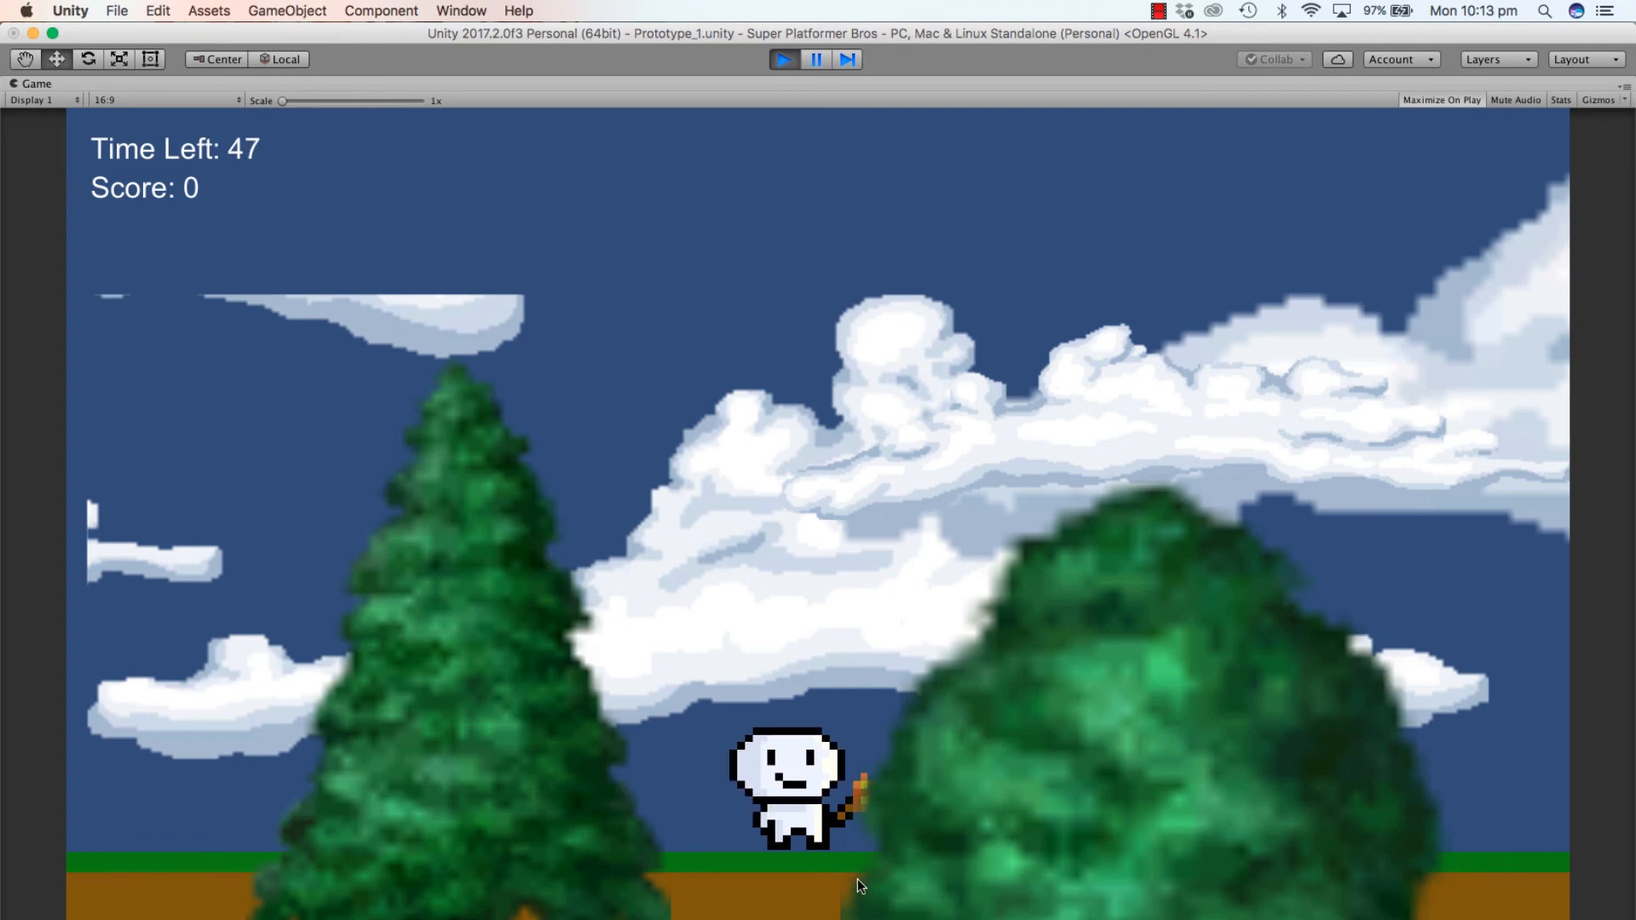
key("Left")
key("Right")
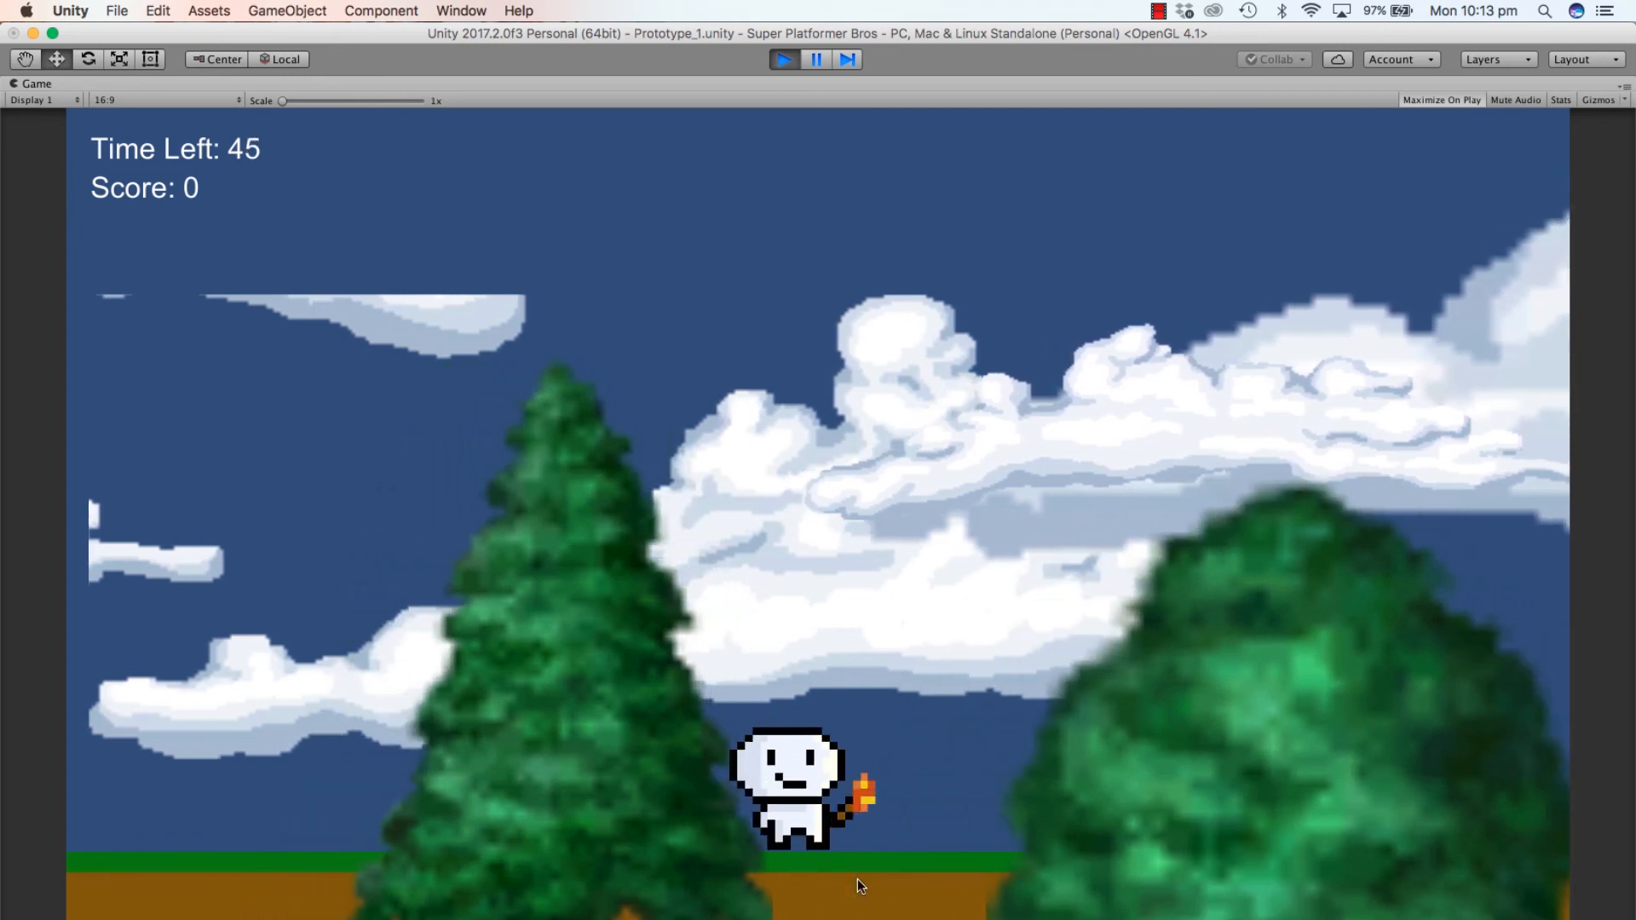
key("Left")
key("Right")
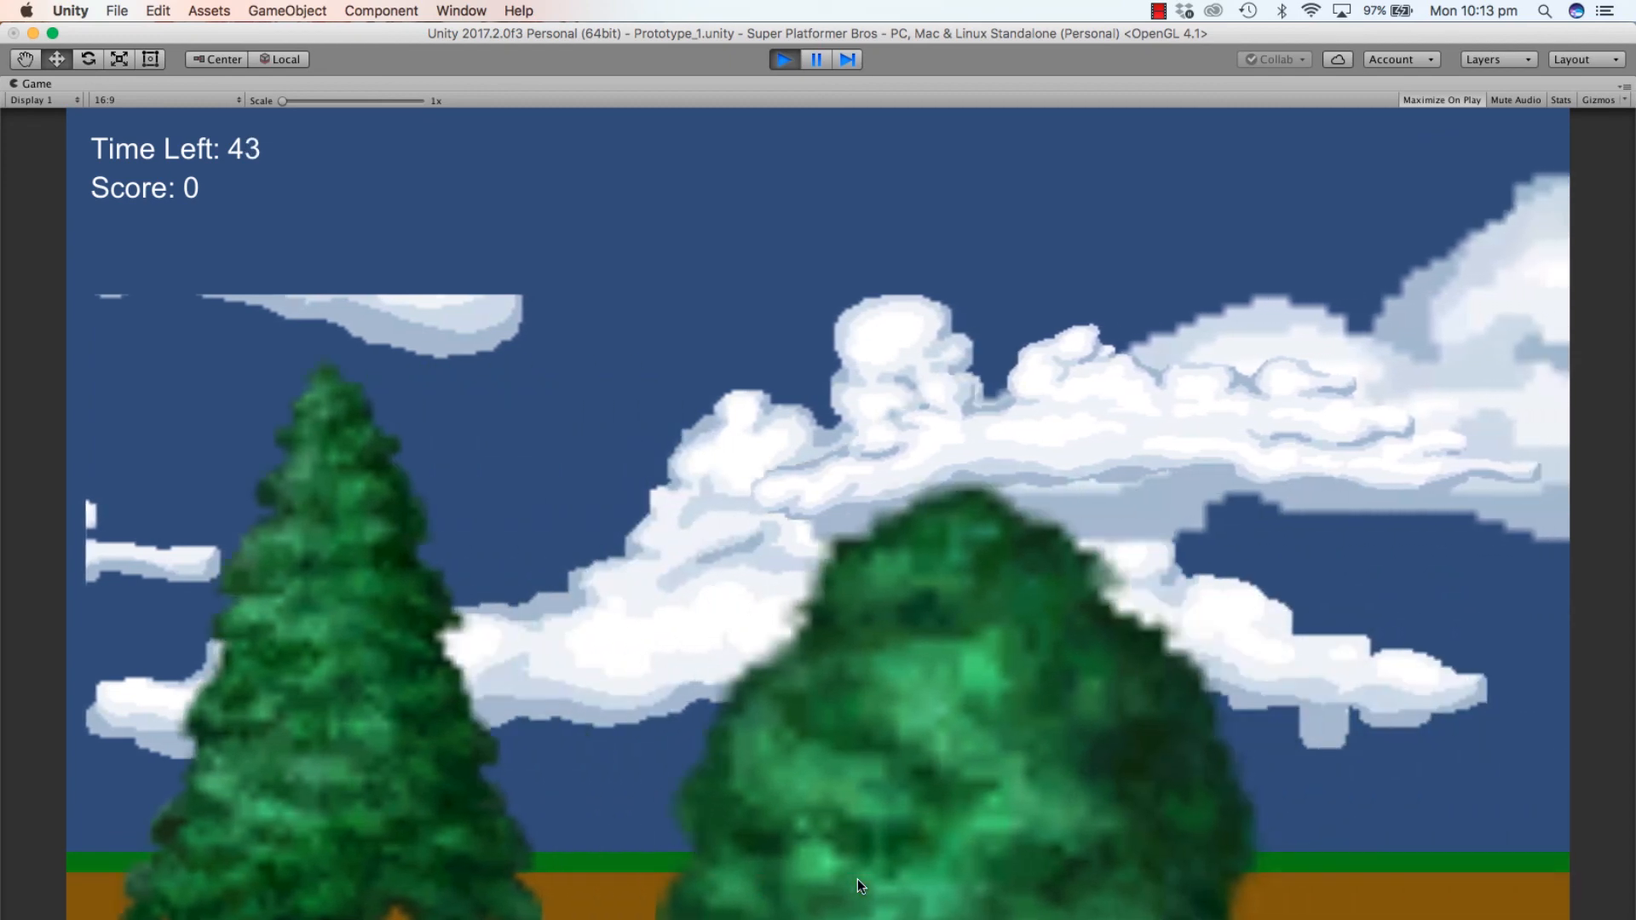
key("Left")
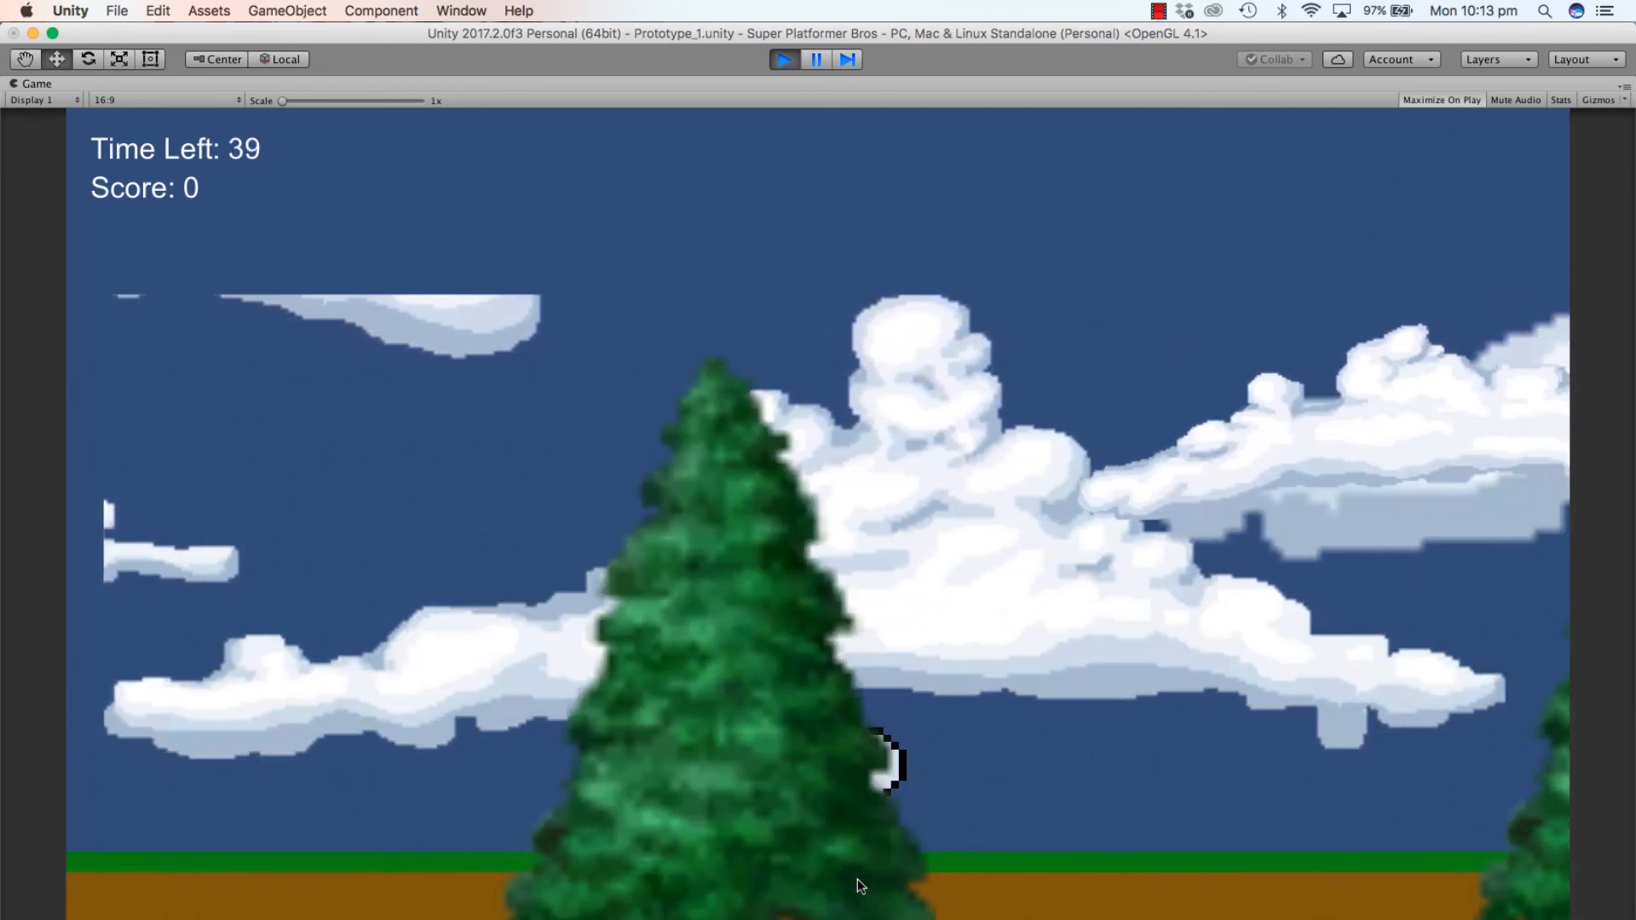
key("Right")
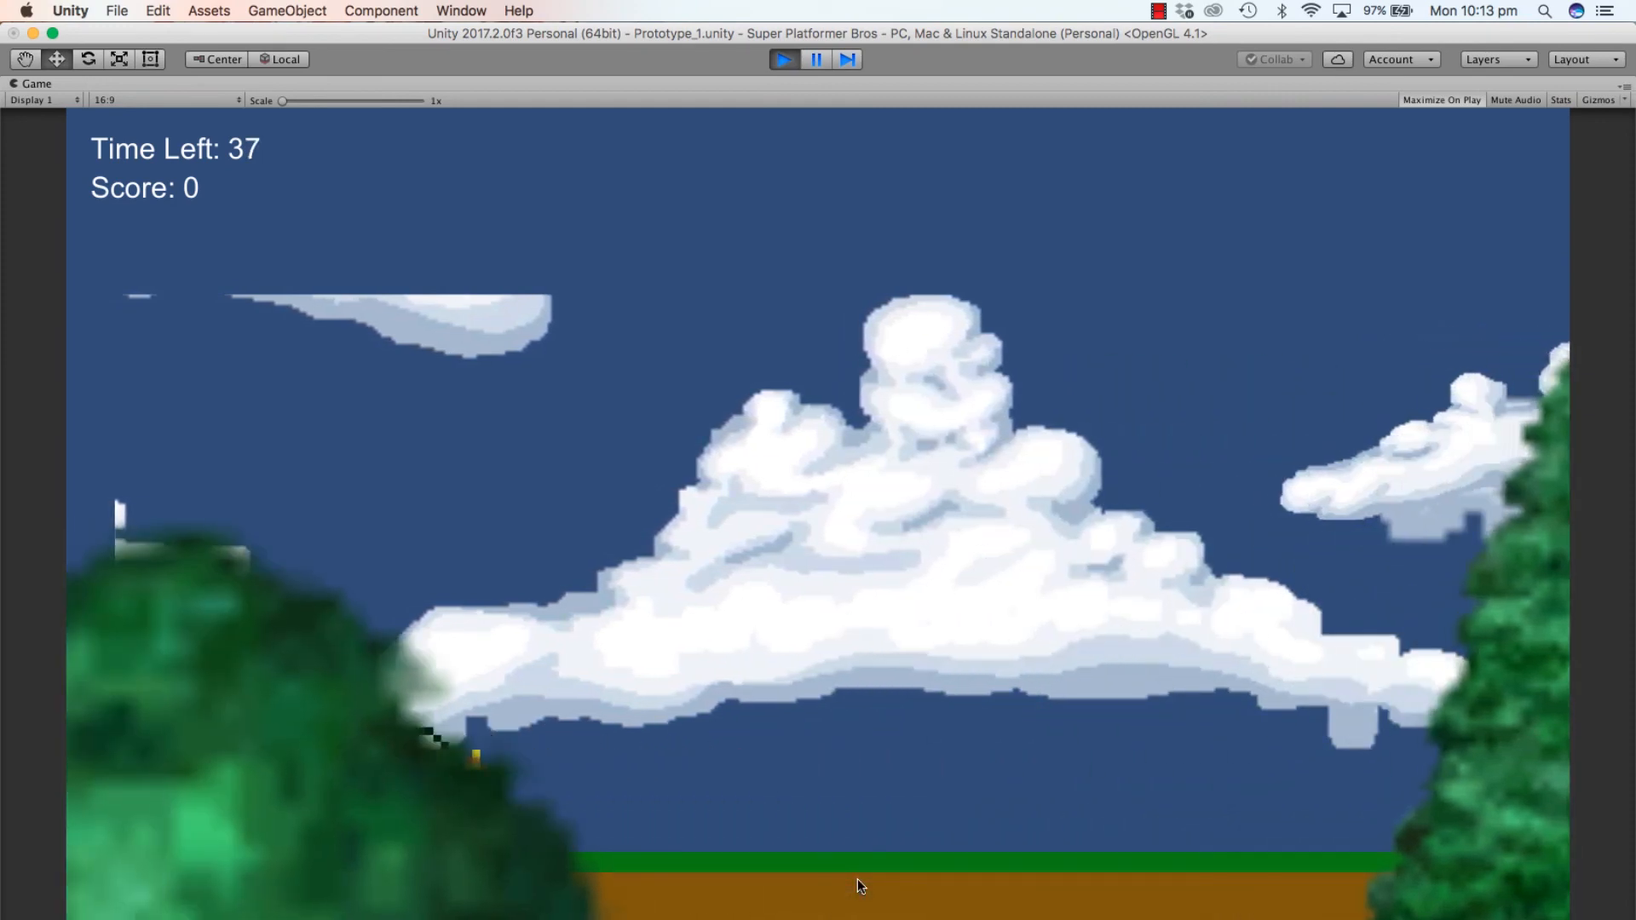
key("Left")
key("Right")
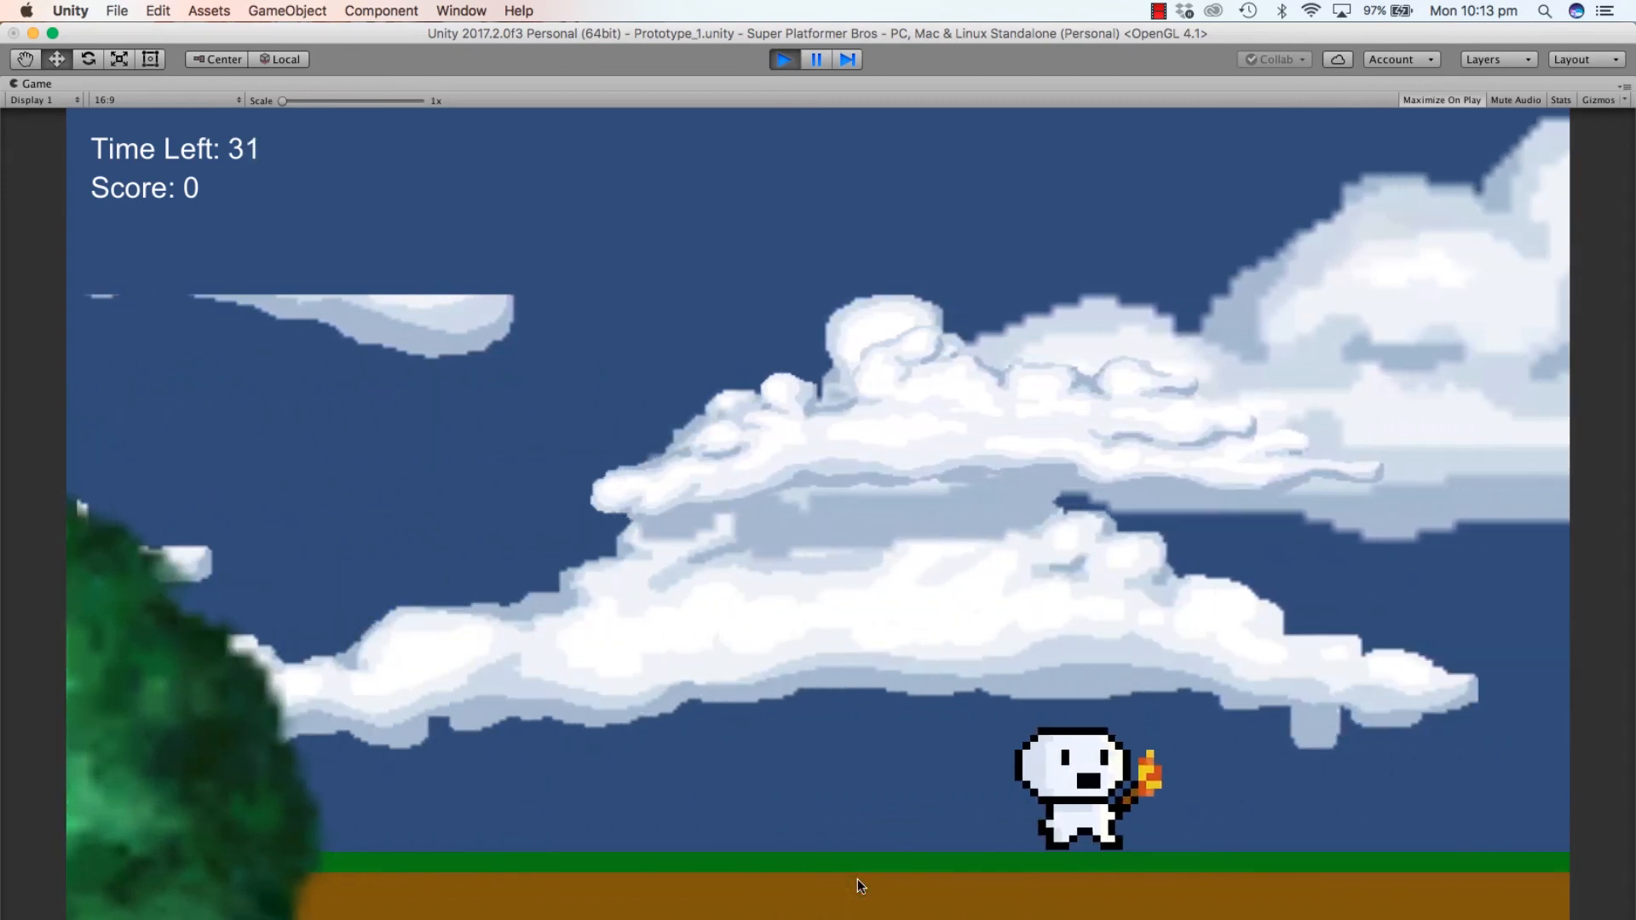
key("Left")
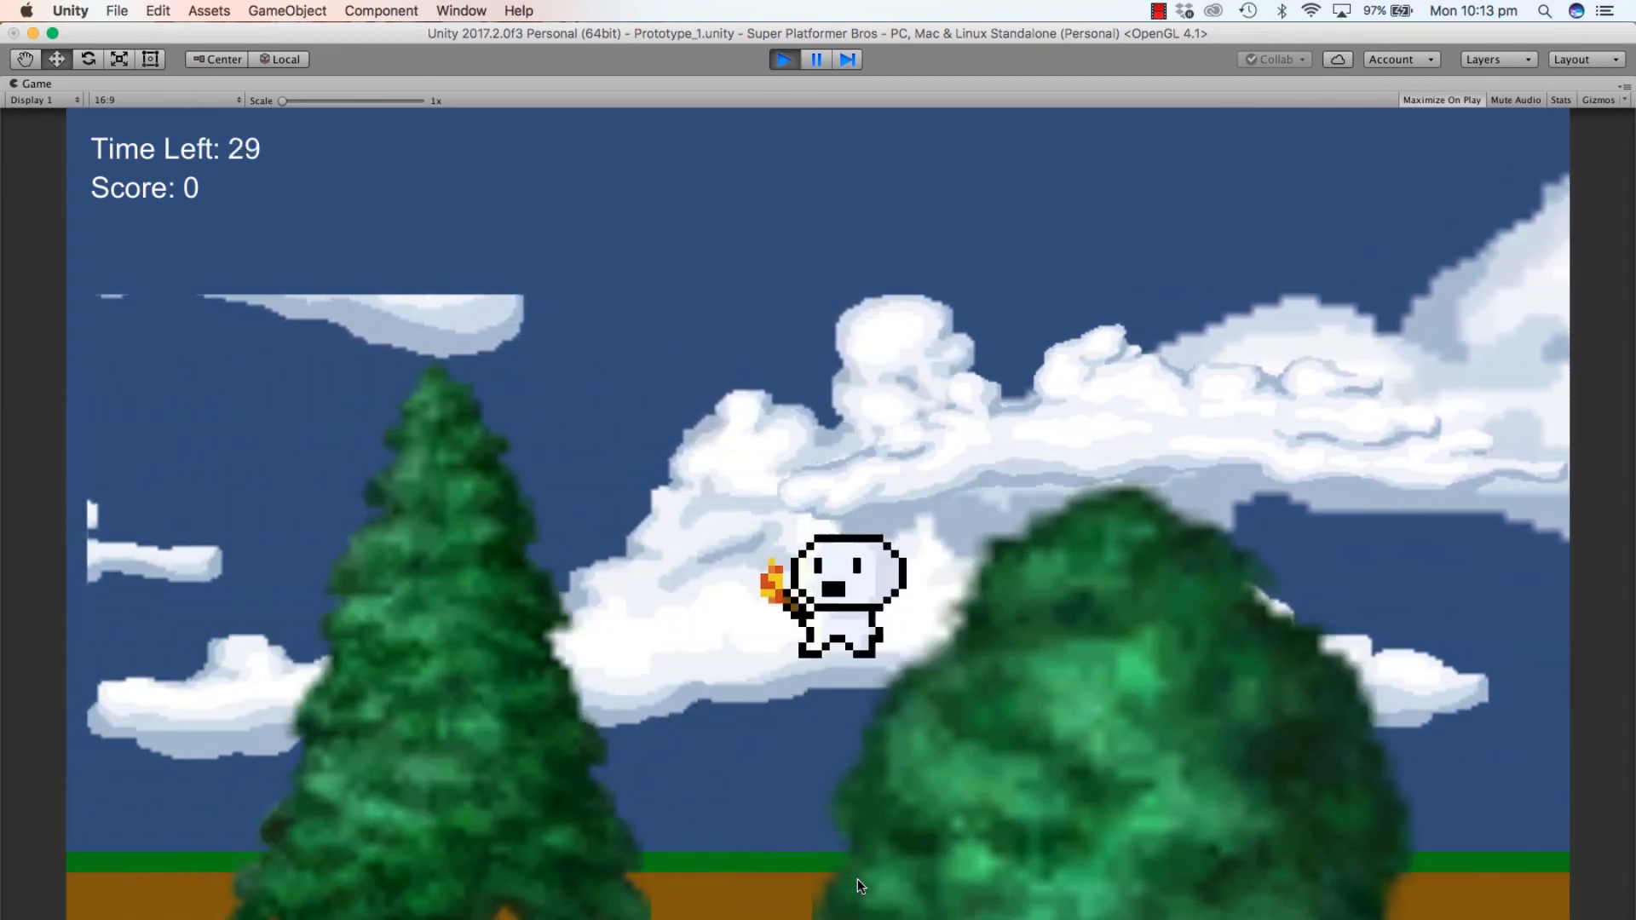
key("Right")
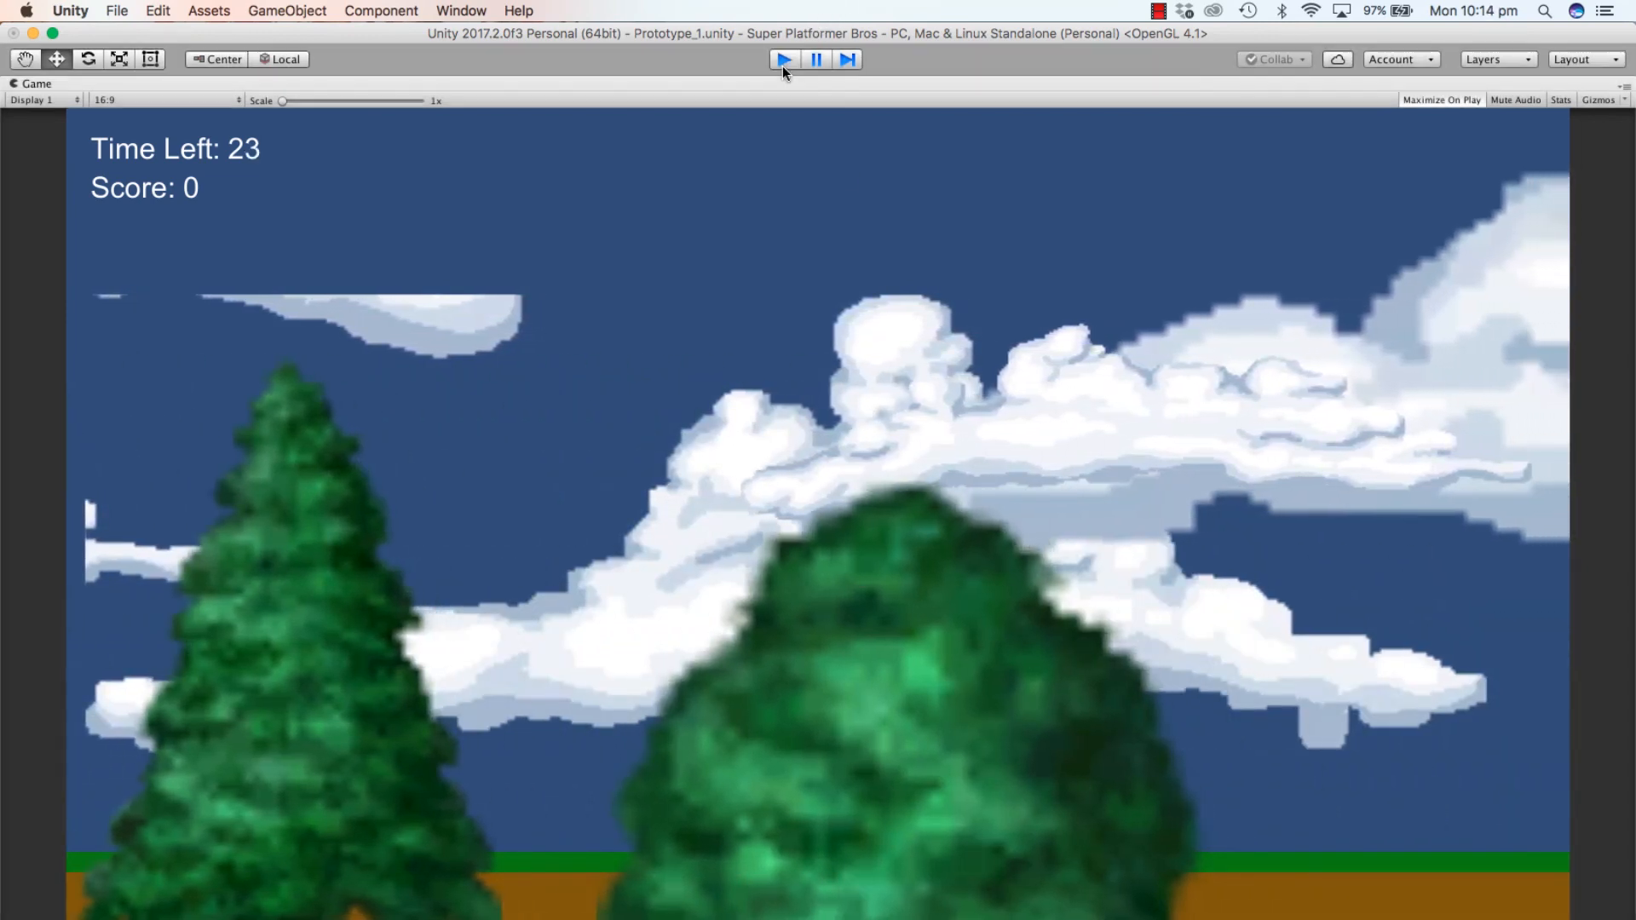
left_click(783, 60)
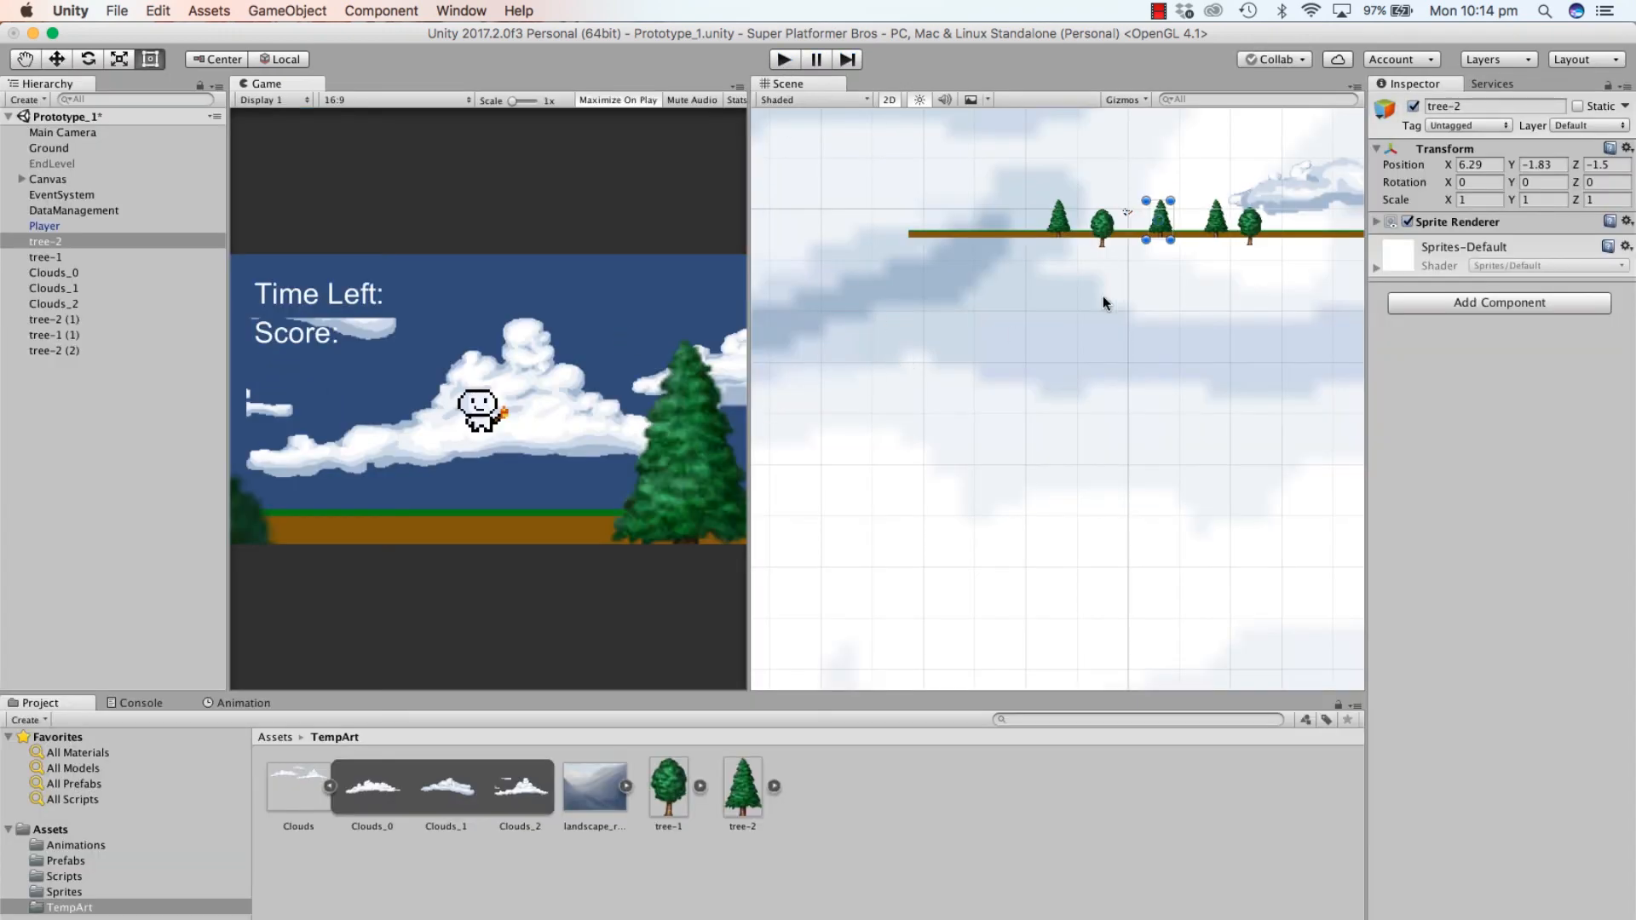
Step: Show the scene in 3D perspective and examine the depth spacing between the foreground trees, the ground and the clouds from several angles
middle_click_drag(1097, 409, 993, 576)
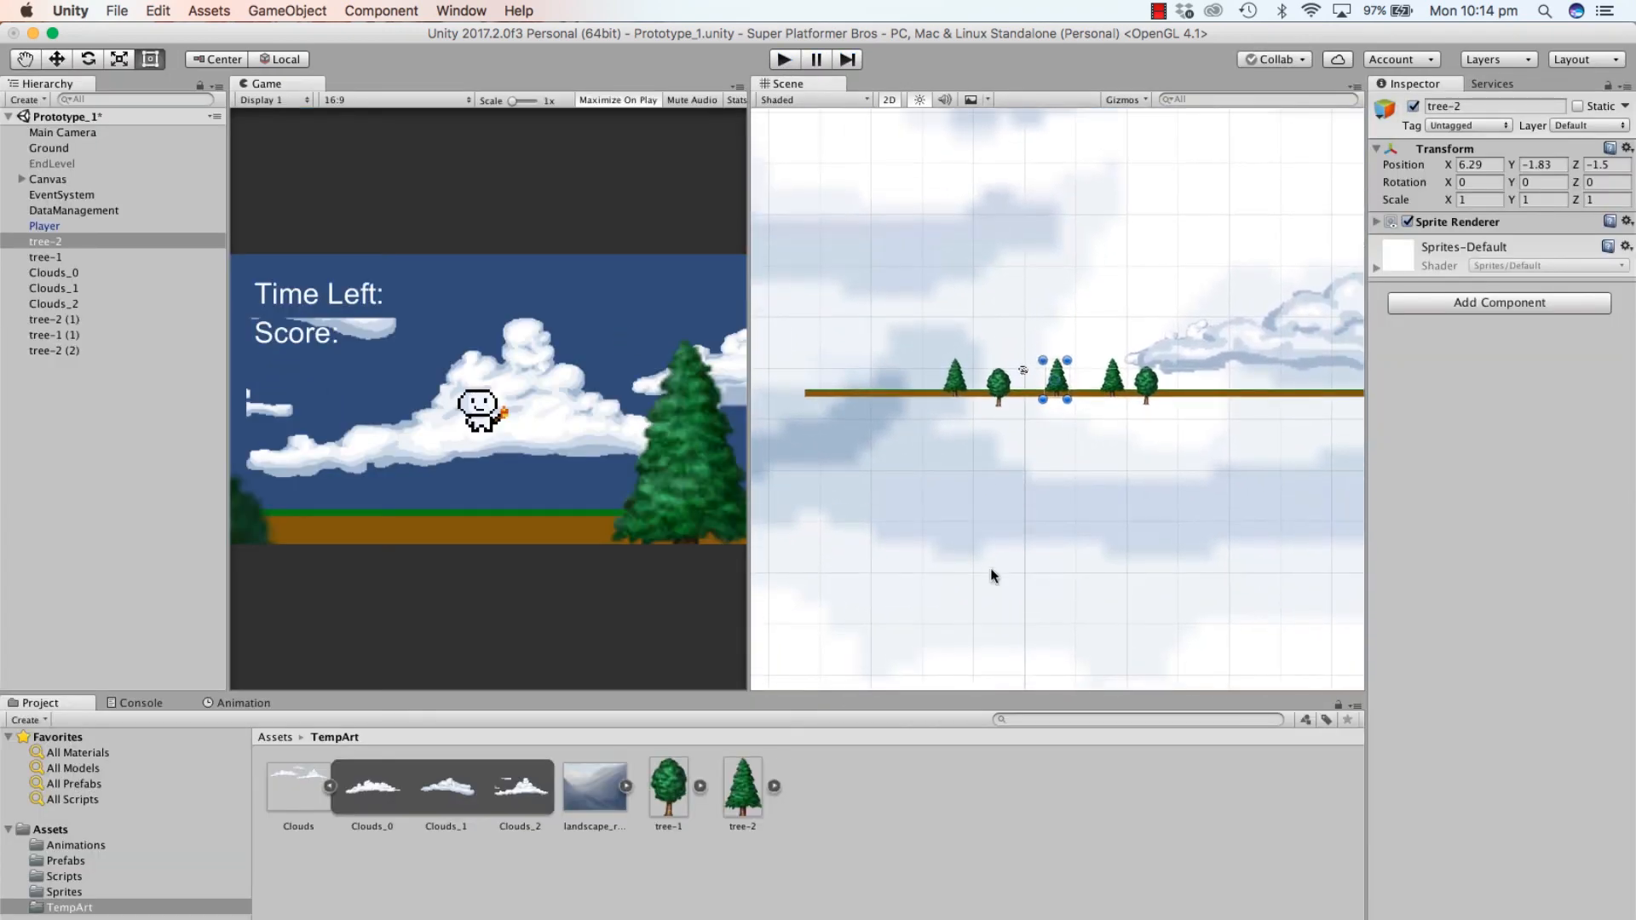
left_click(887, 101)
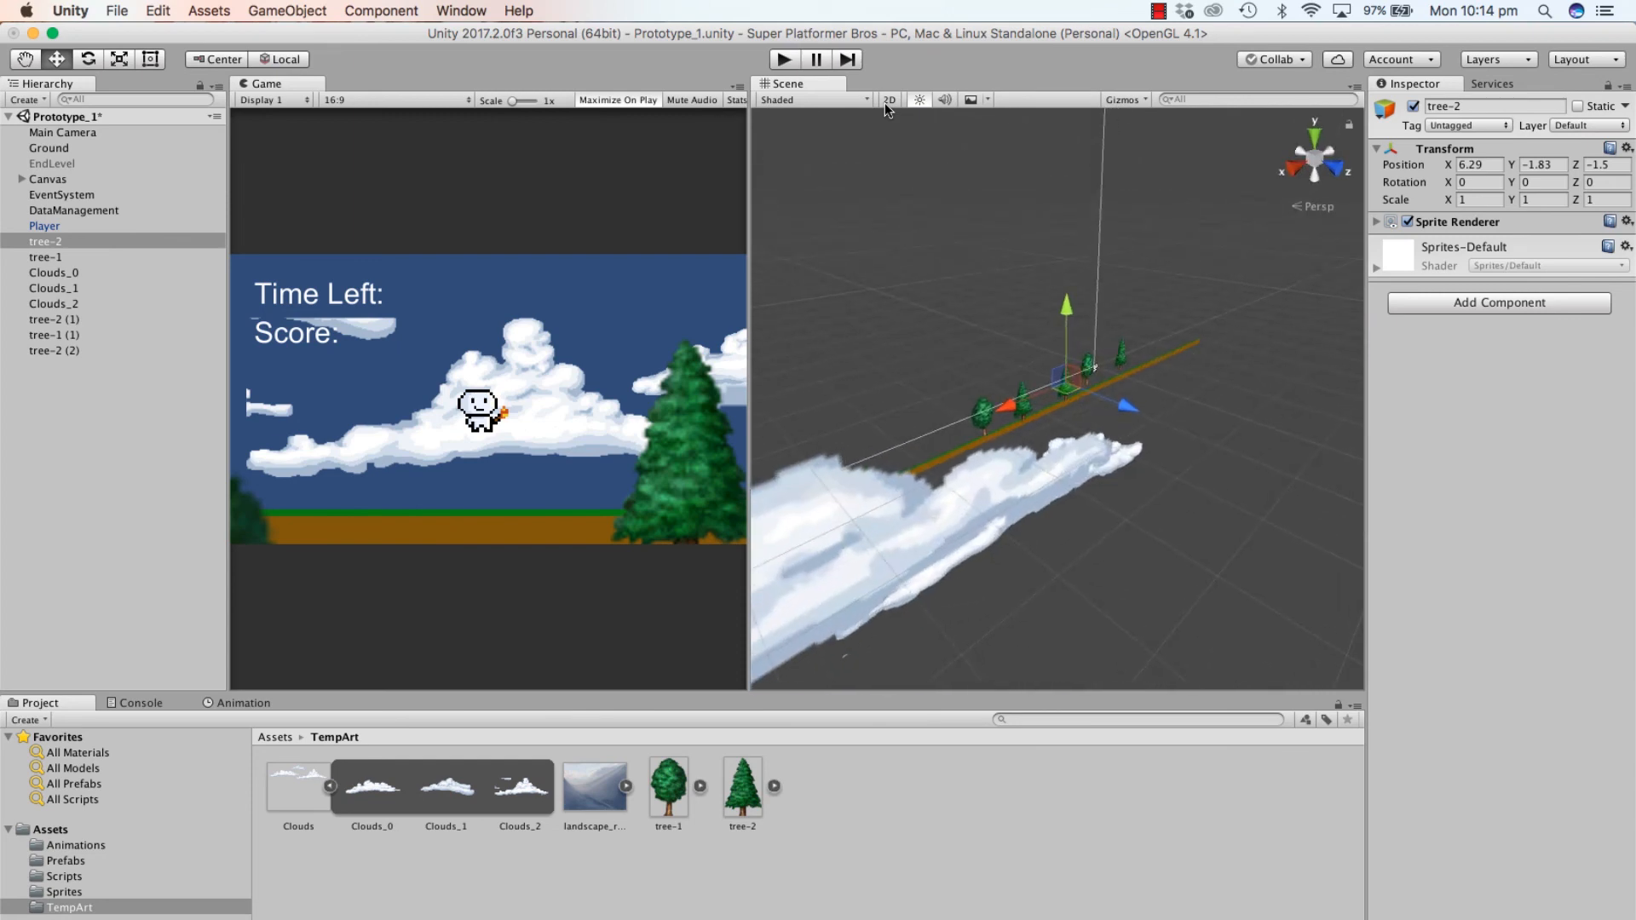
key("e")
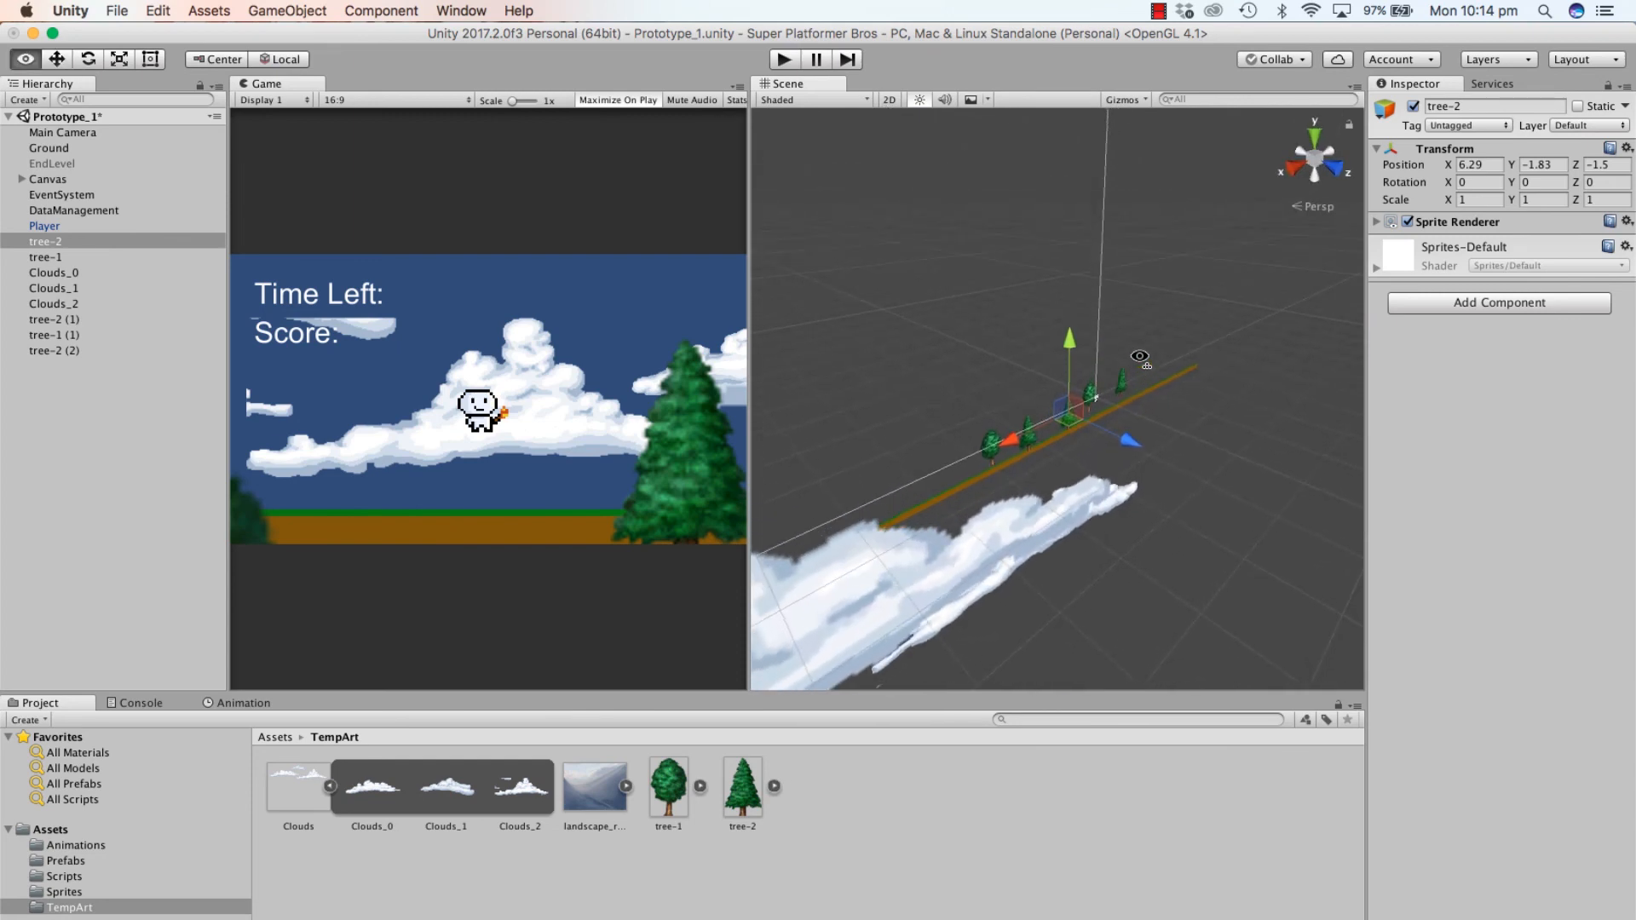
key("a")
right_click_drag(1143, 376, 1233, 393)
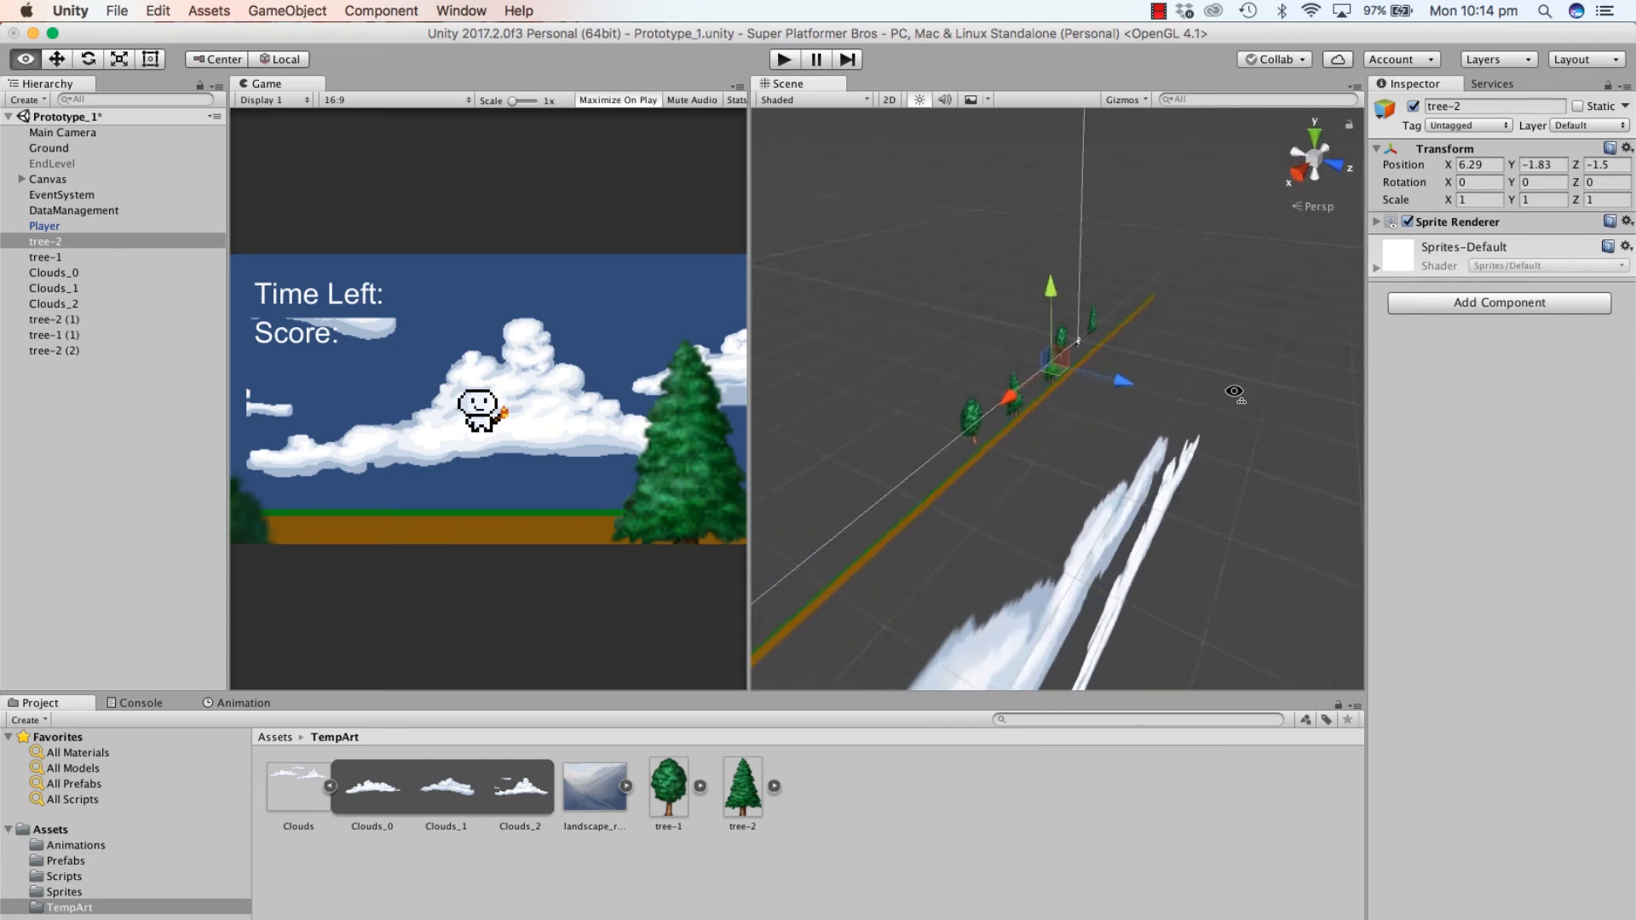
right_click_drag(1532, 341, 1629, 305)
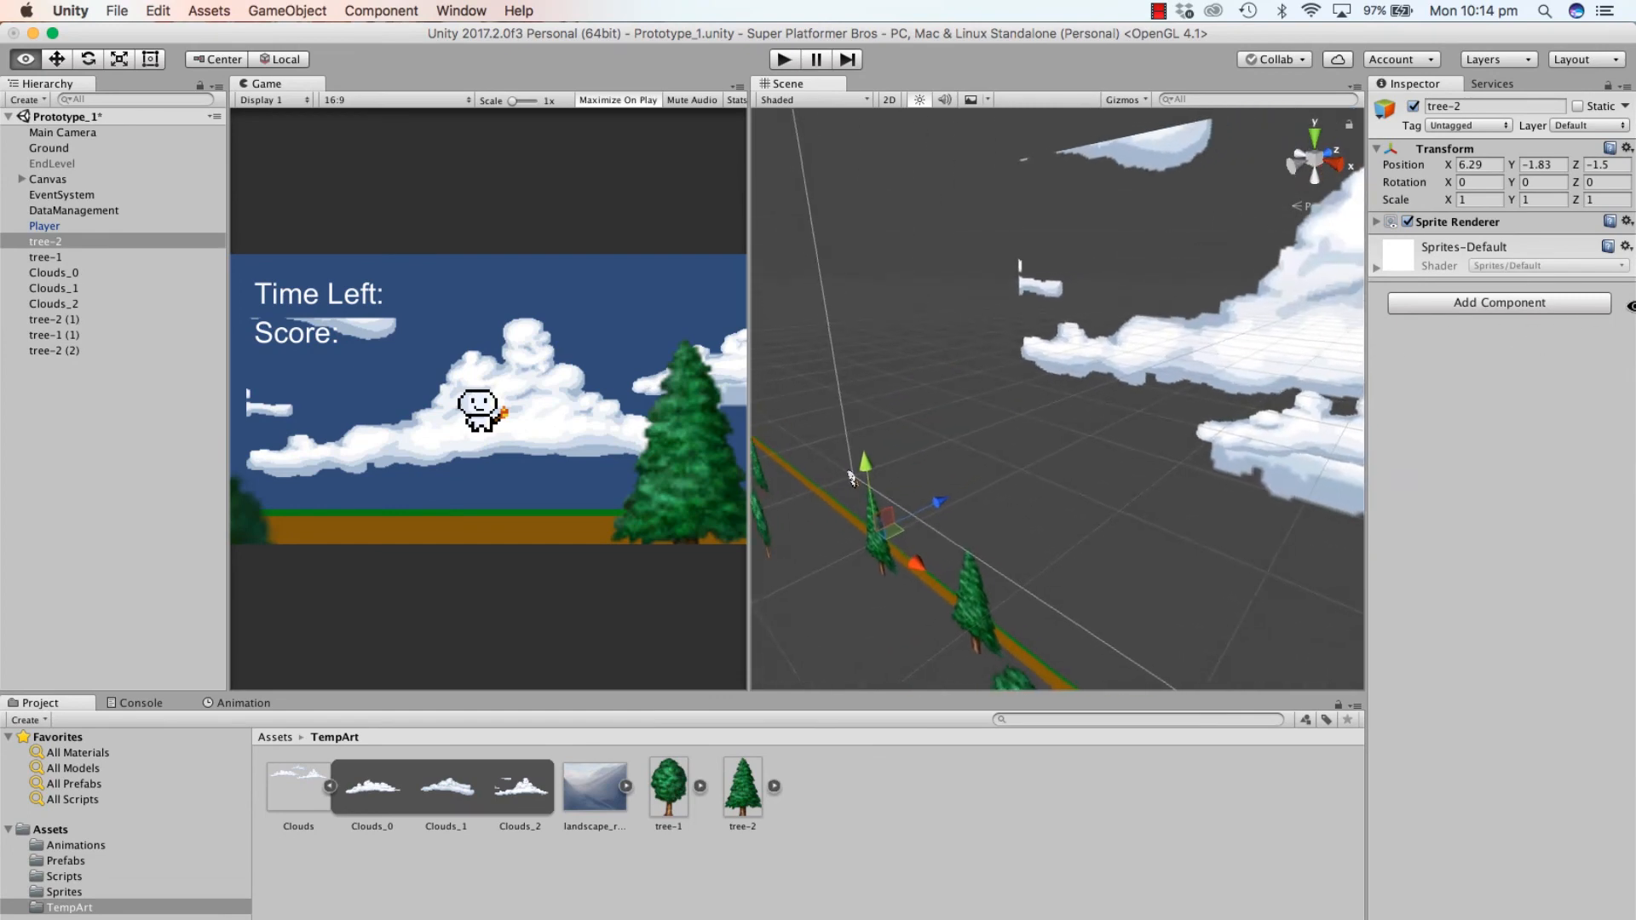
scroll(898, 464, "down", 4)
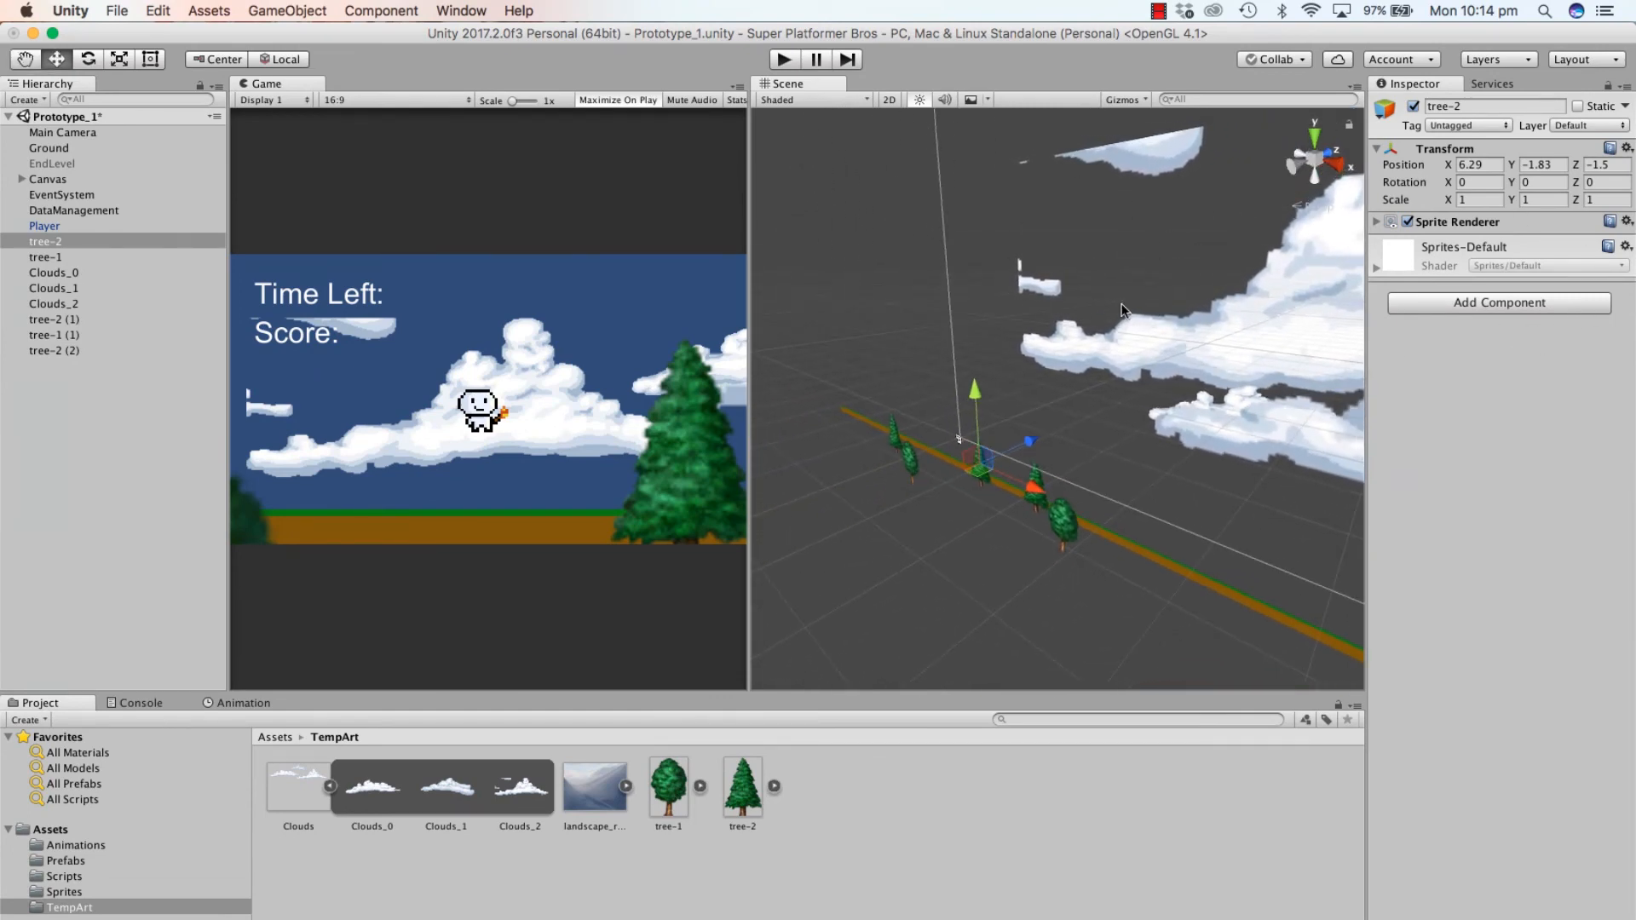
right_click_drag(1048, 231, 1213, 213)
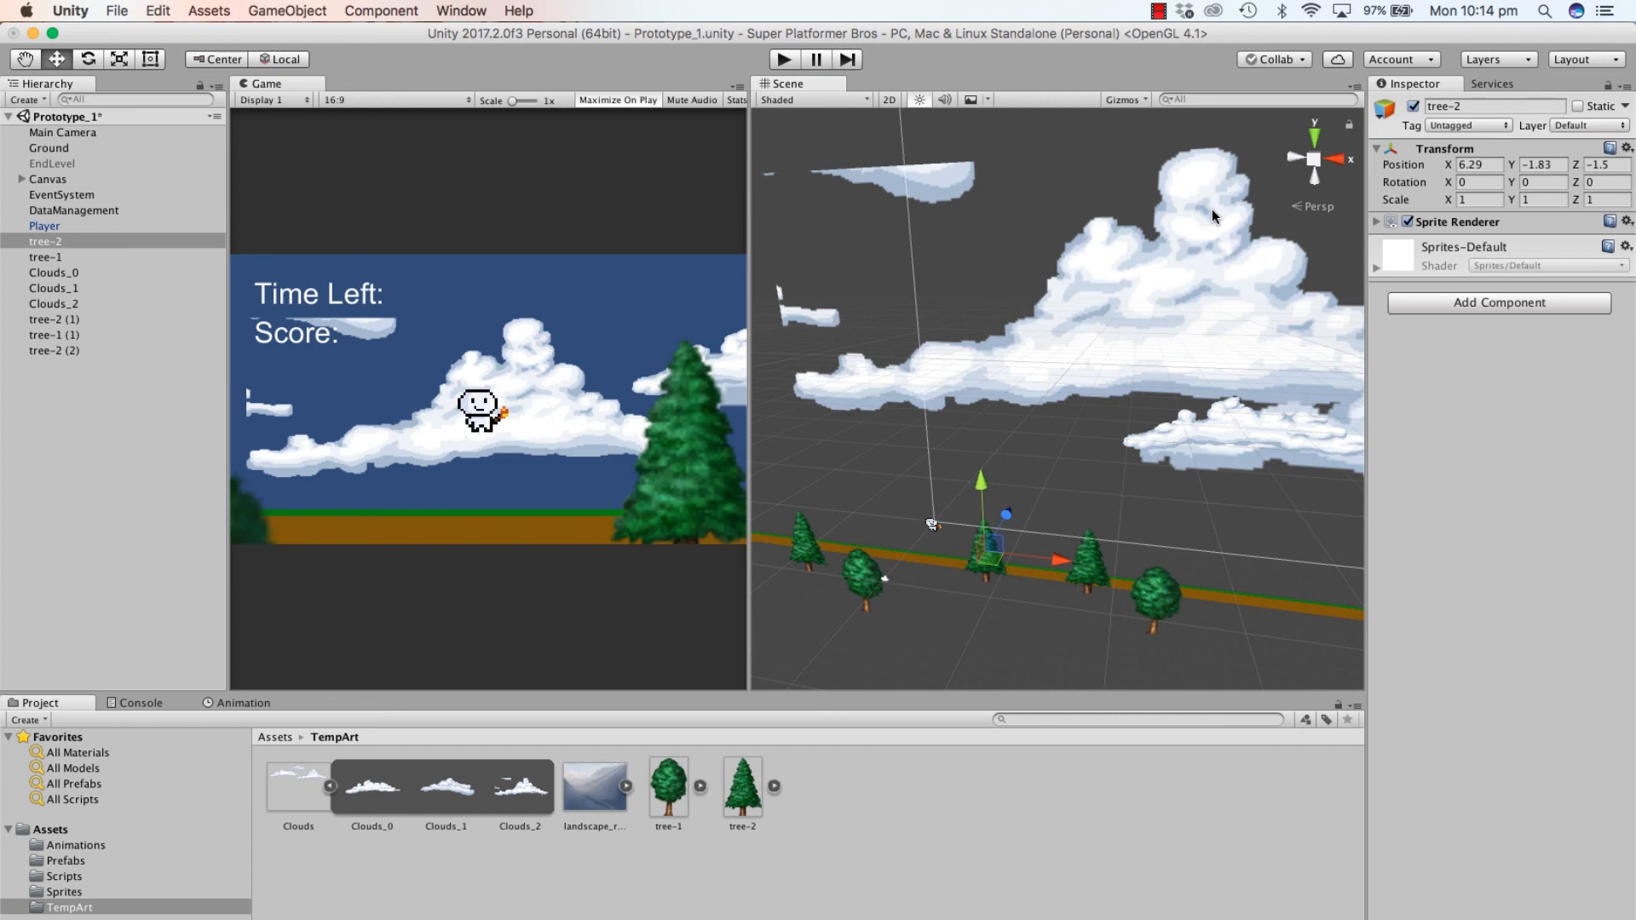
left_click_drag(1212, 208, 1286, 201, "alt")
scroll(1286, 200, "down", 10, "alt")
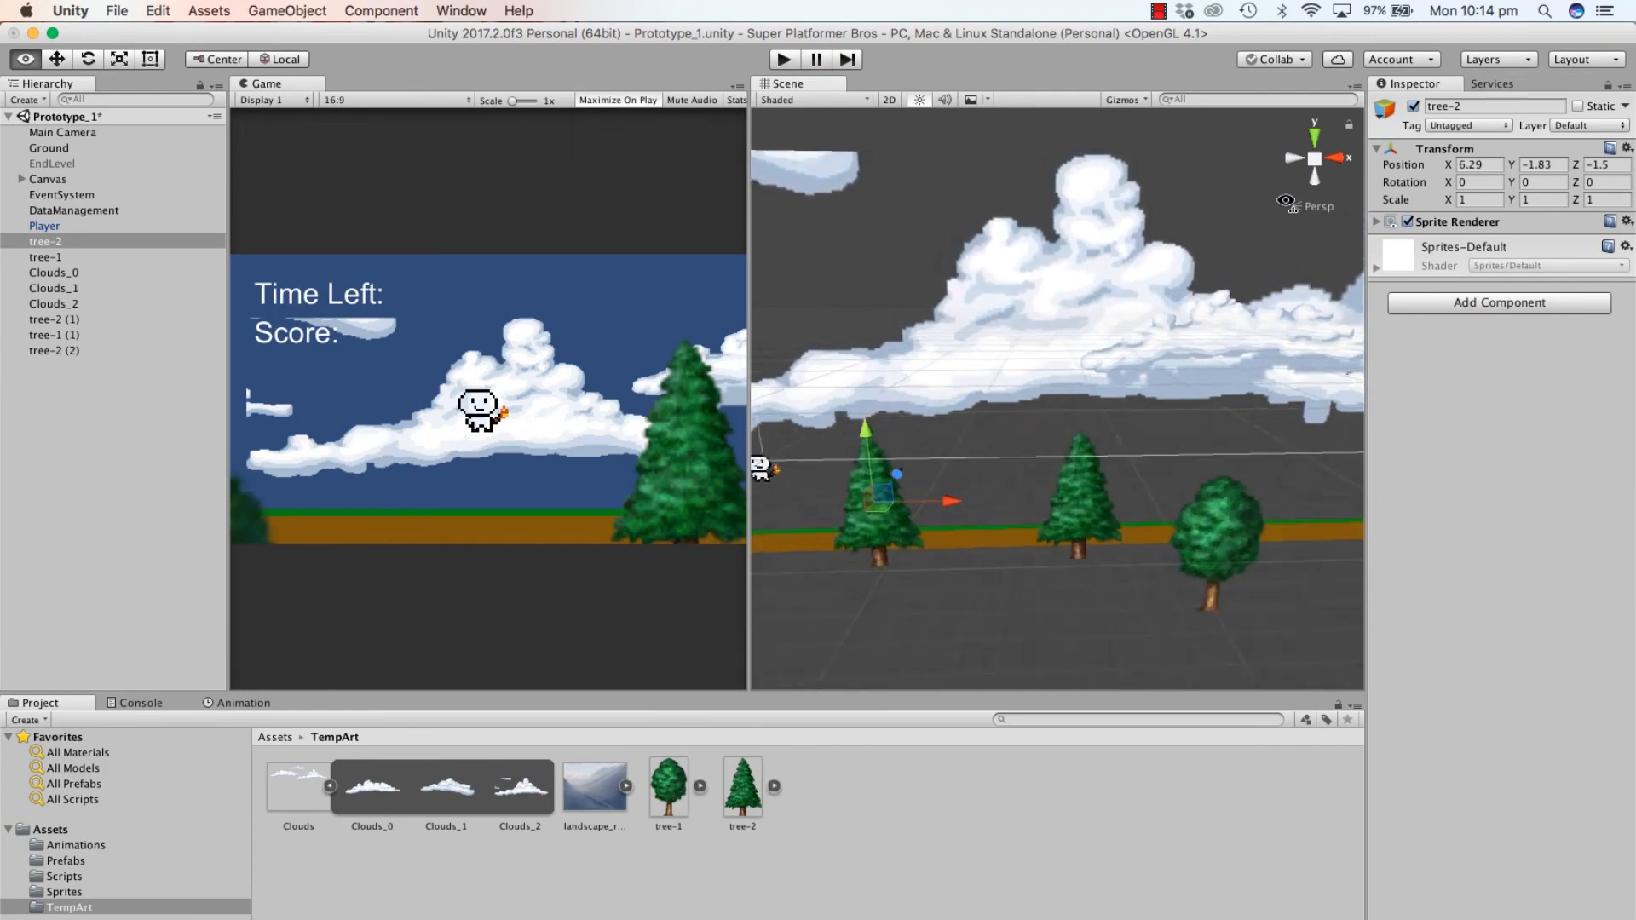